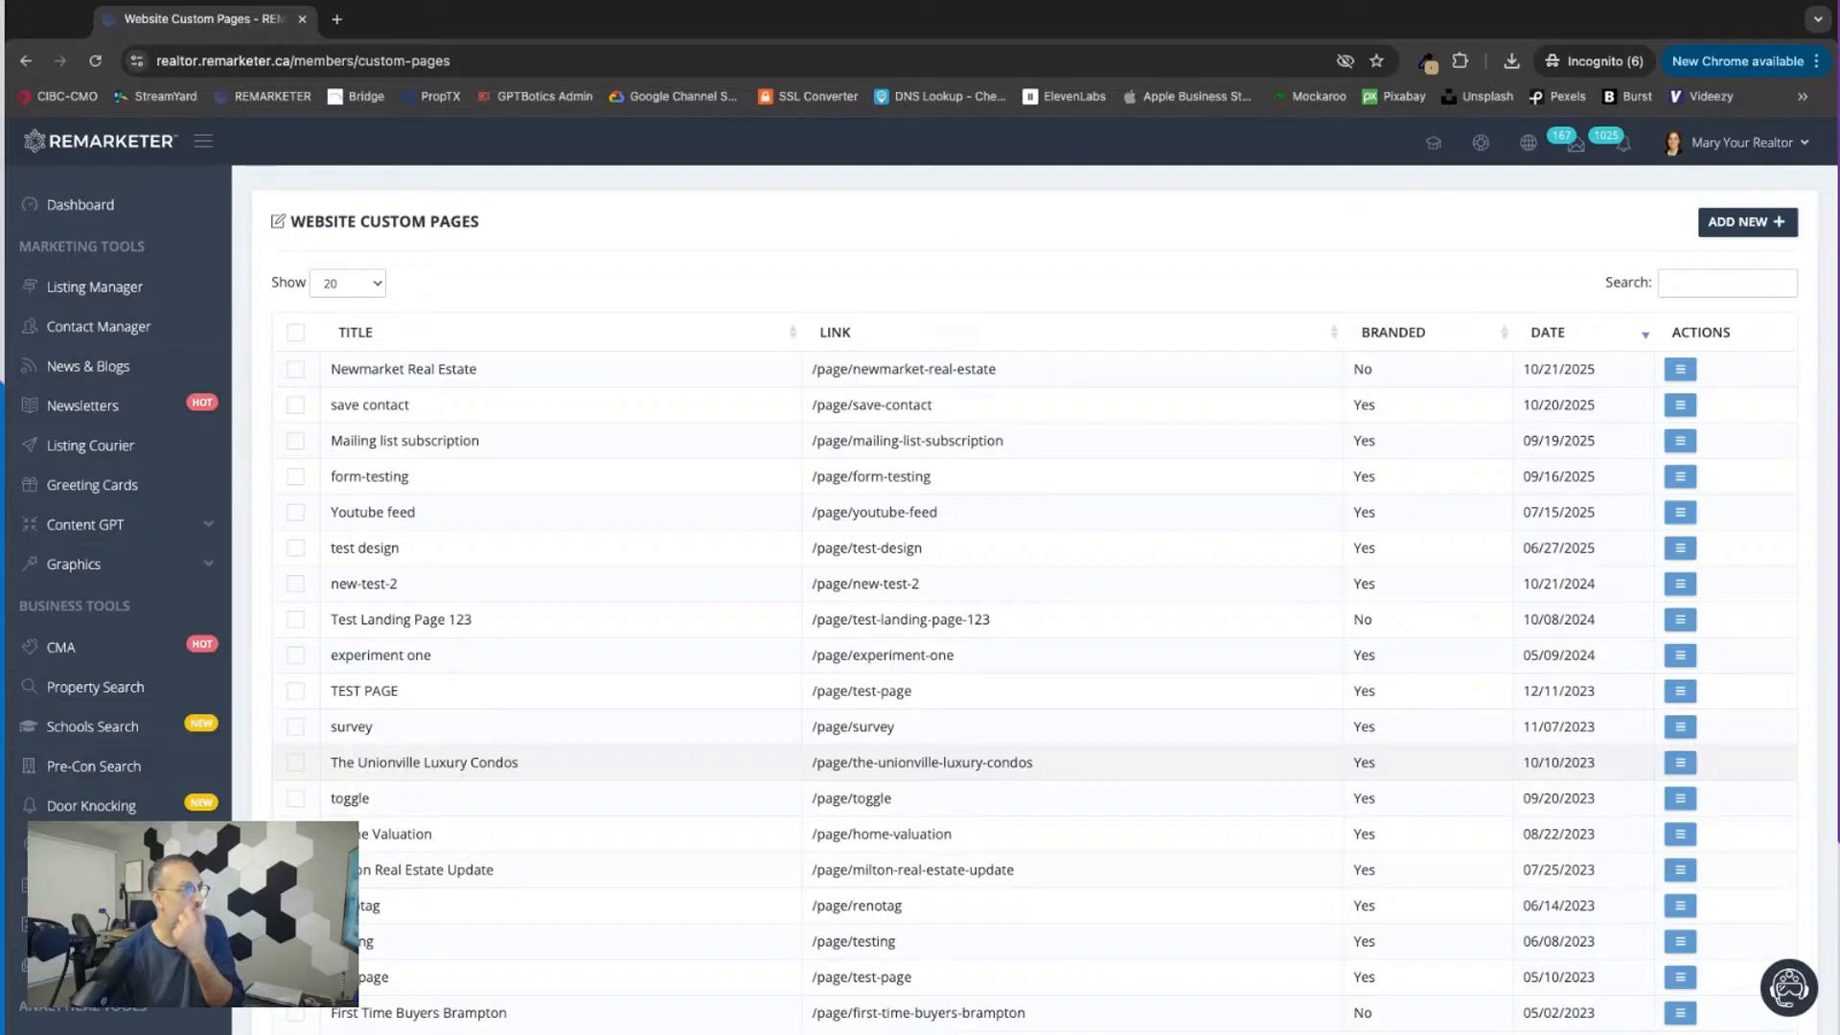
Step: View the published Newmarket Real Estate custom page, review its sections from the intro to the listing alert form, and close it
scroll(1035, 763, "down", 1)
scroll(1034, 763, "up", 1)
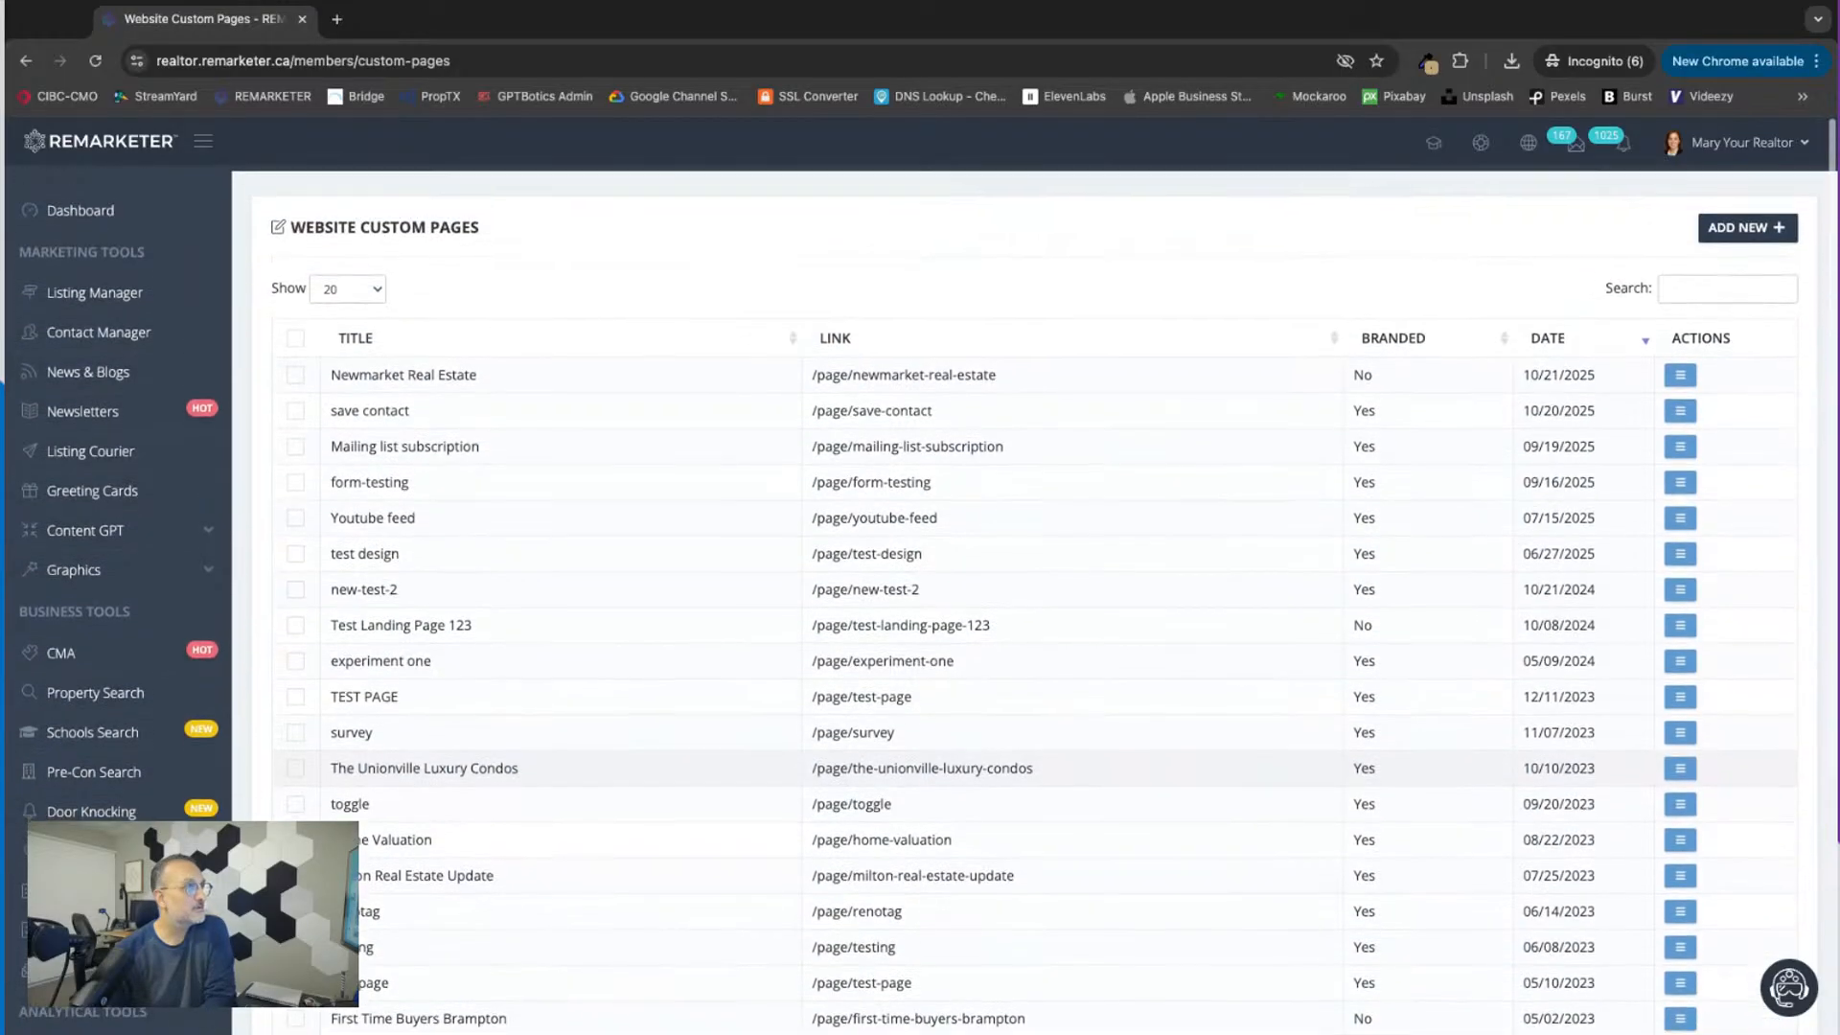
left_click(1679, 374)
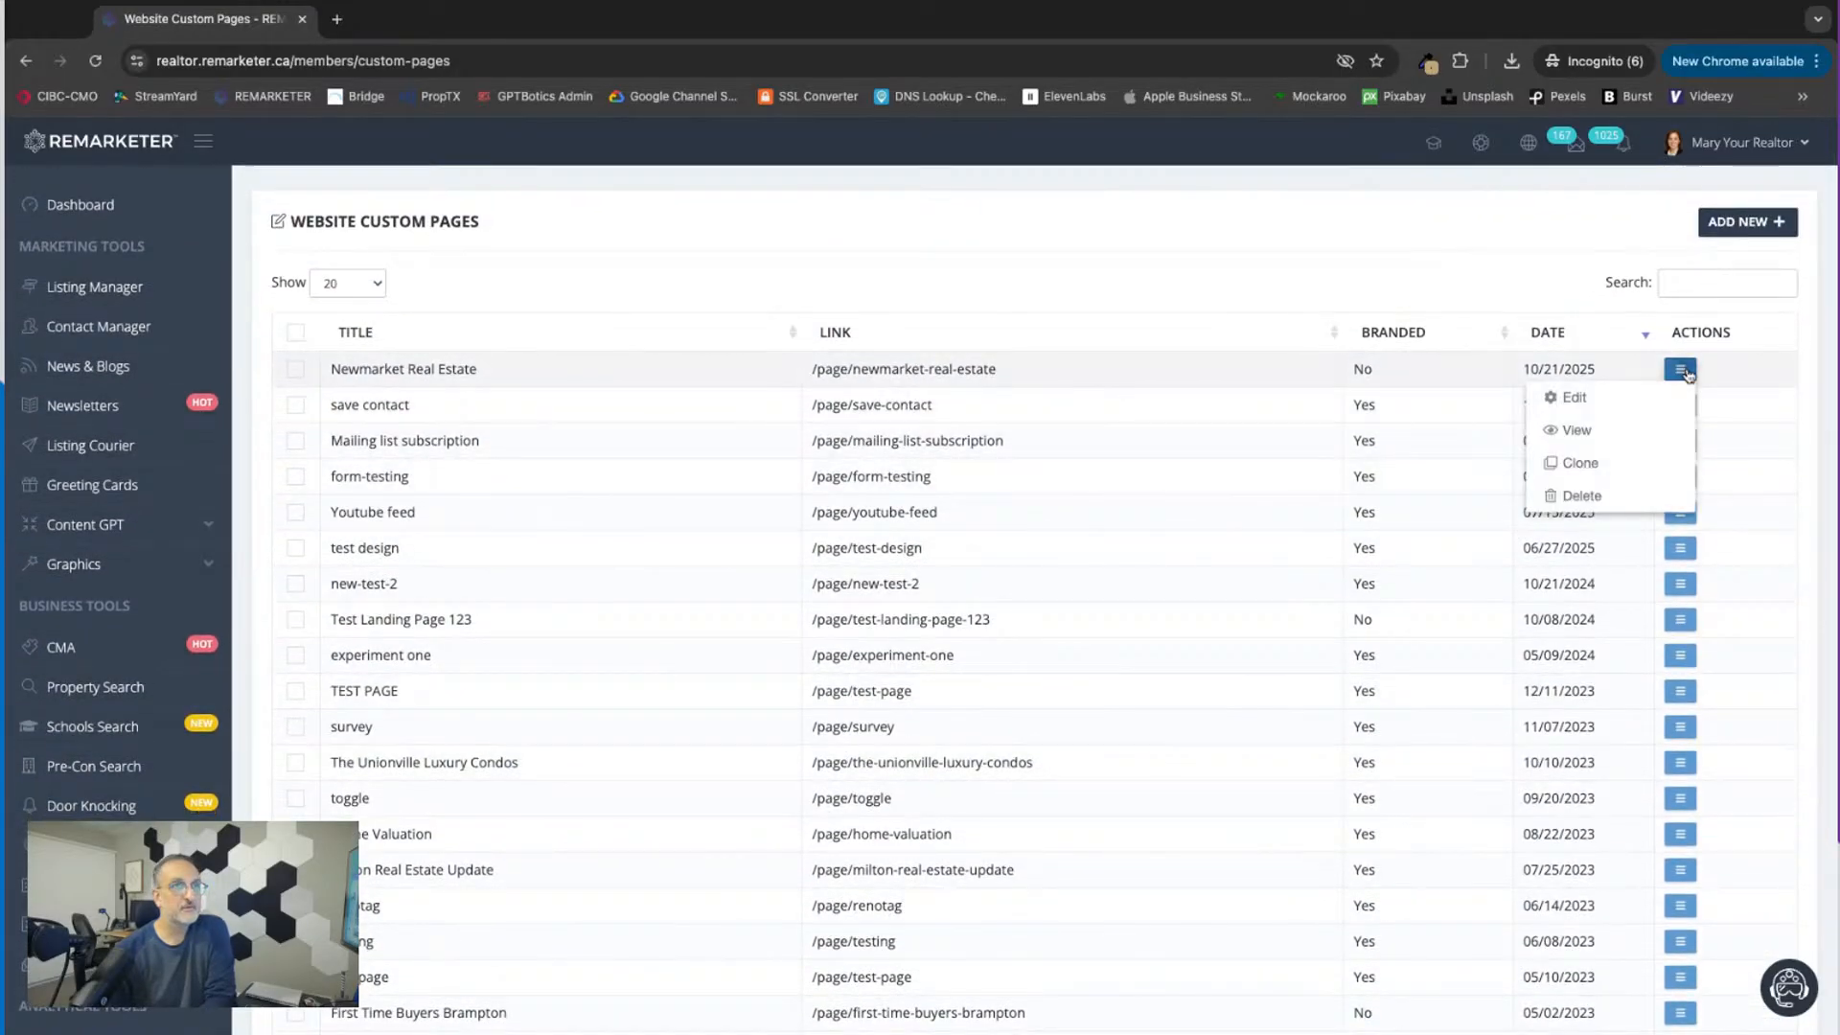
left_click(1571, 434)
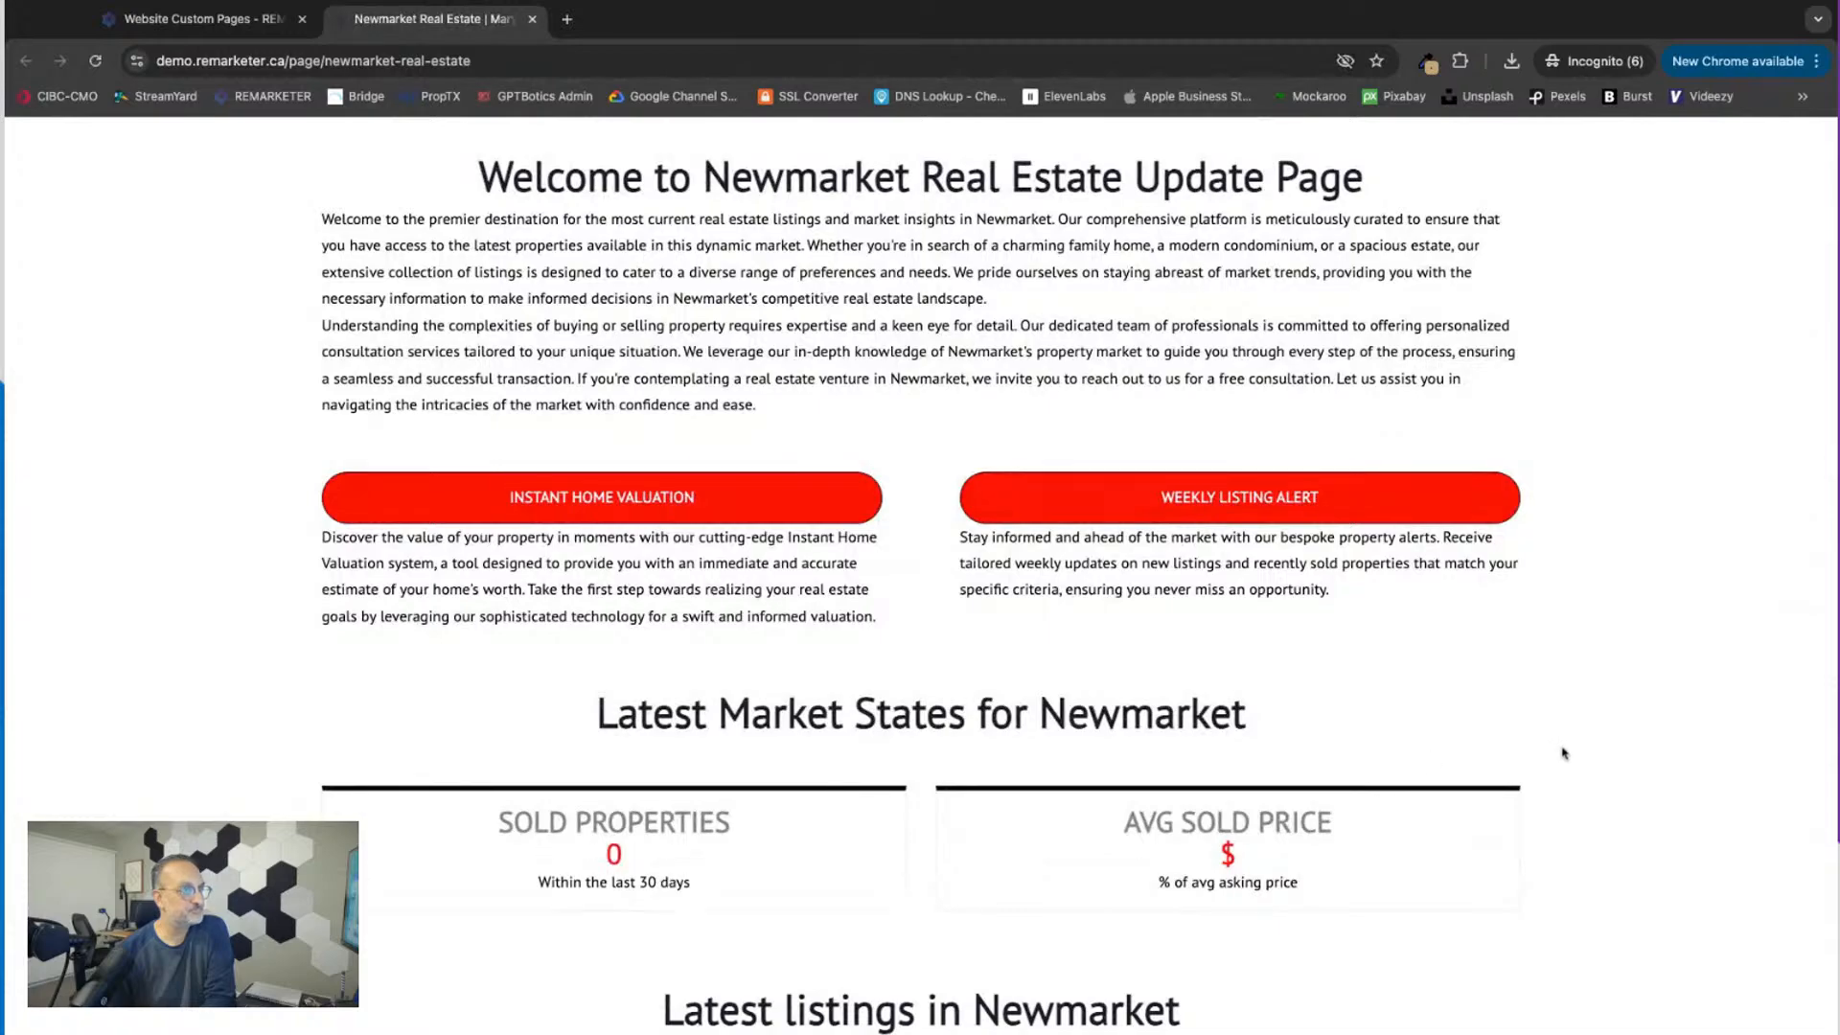
scroll(1568, 711, "down", 9)
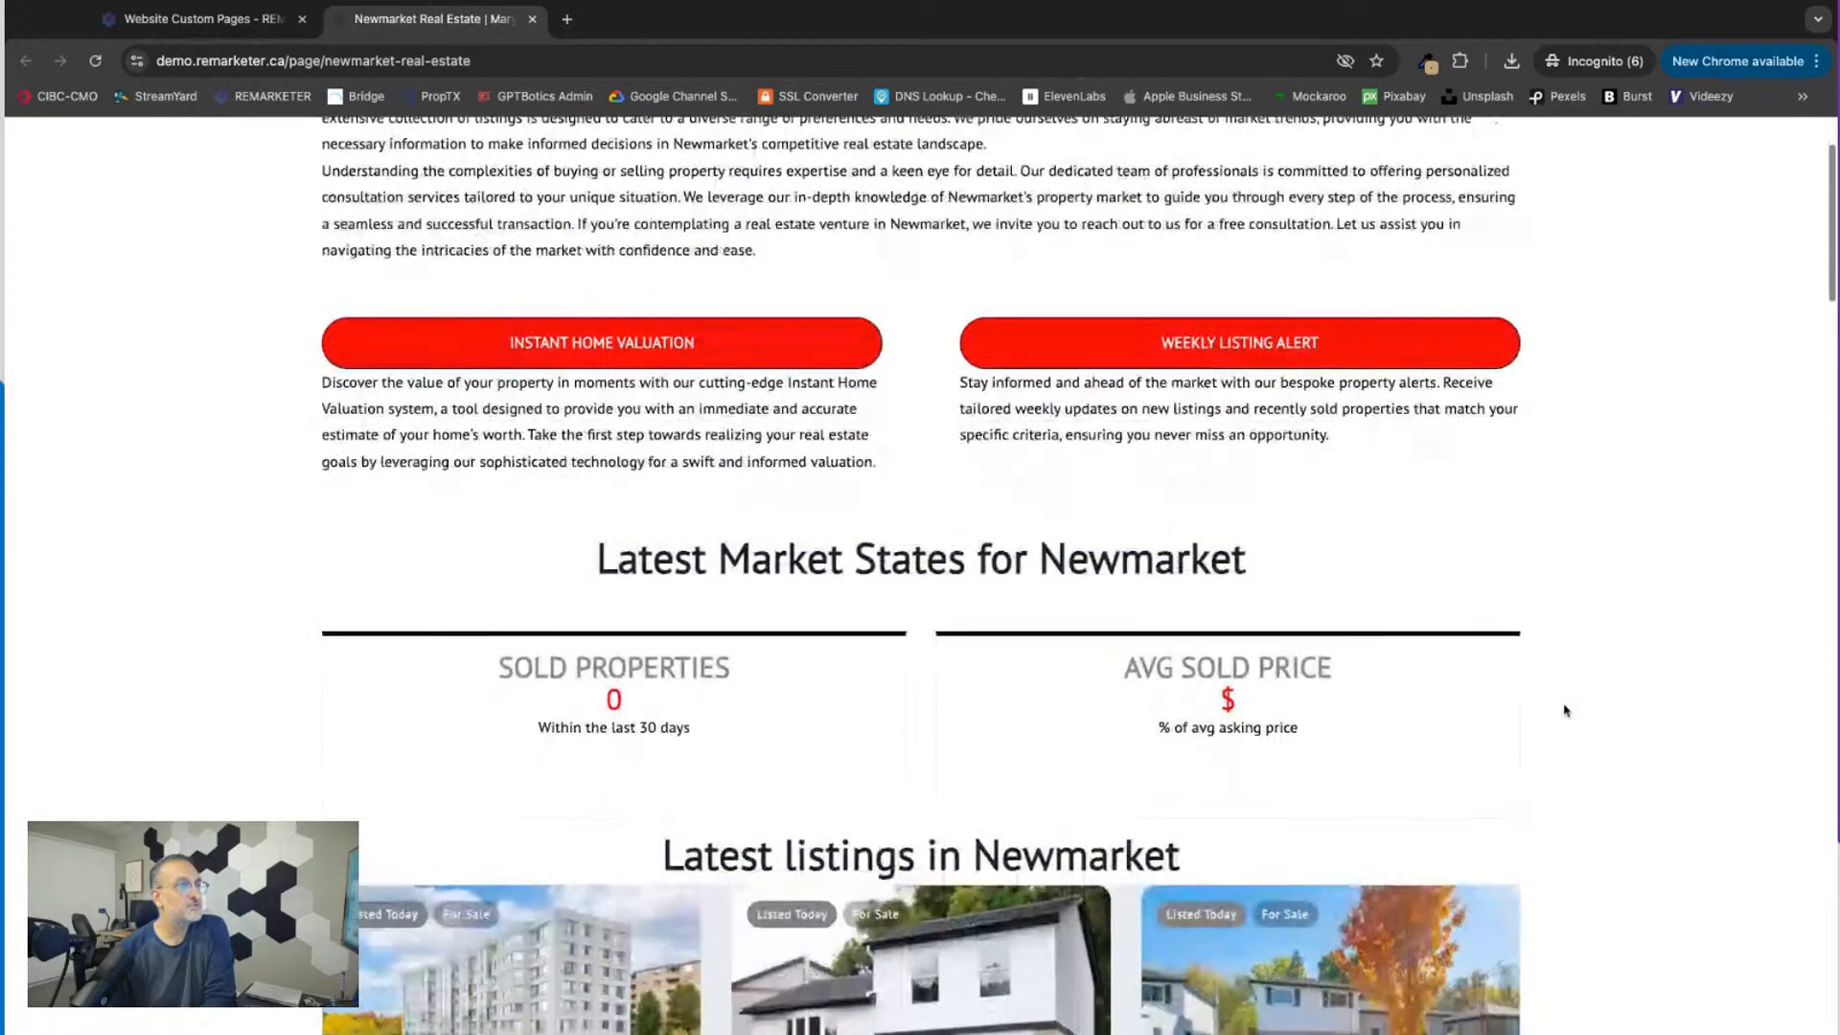
scroll(920, 575, "down", 8)
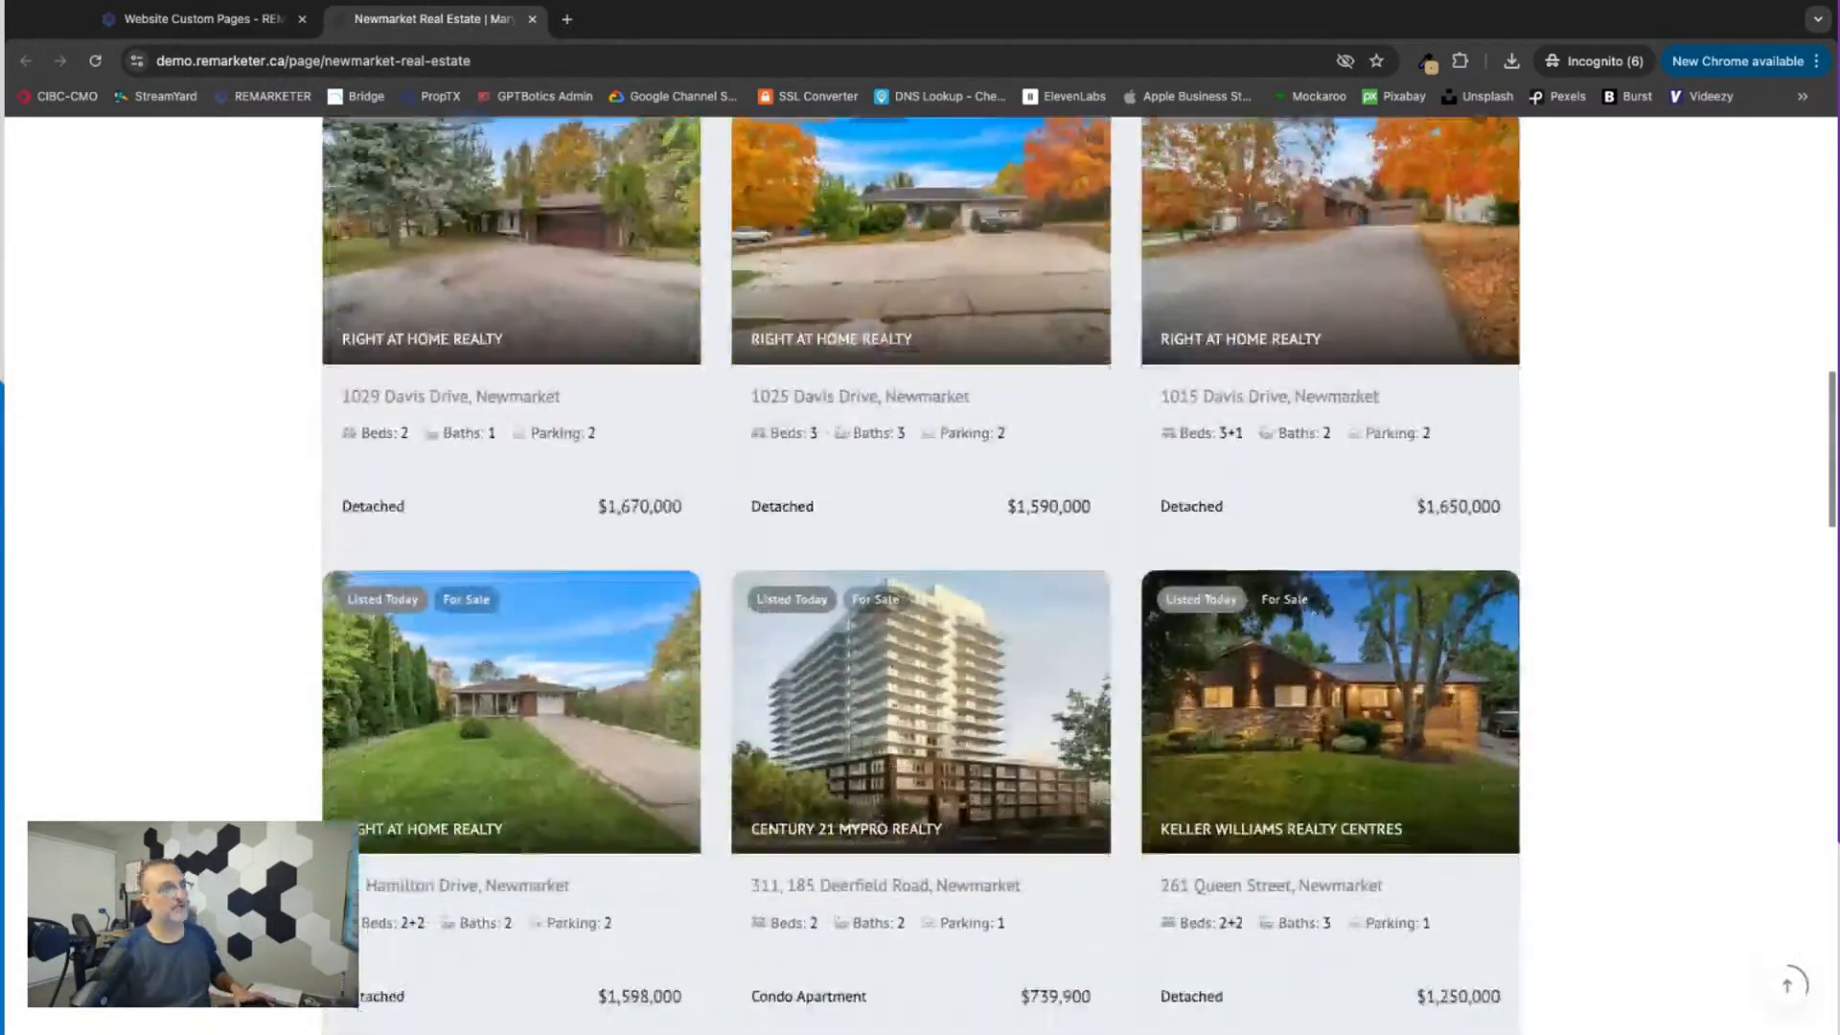
scroll(920, 575, "down", 10)
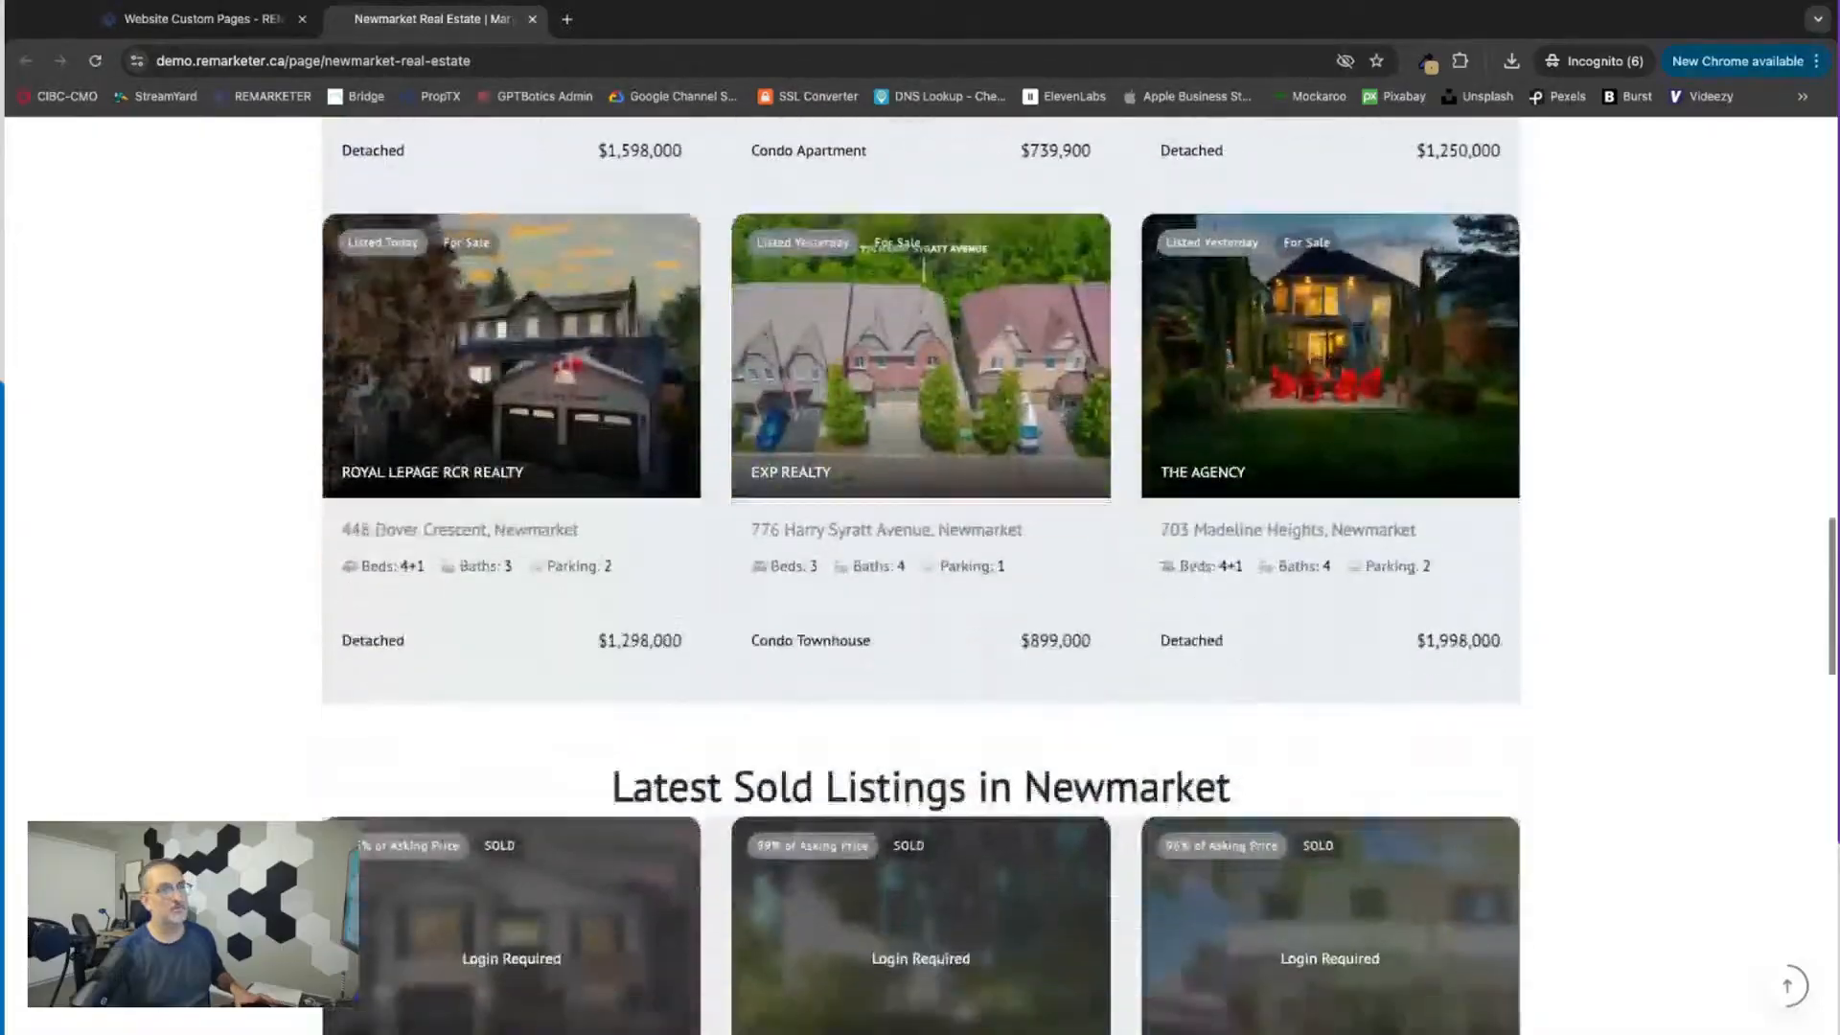
scroll(890, 856, "down", 10)
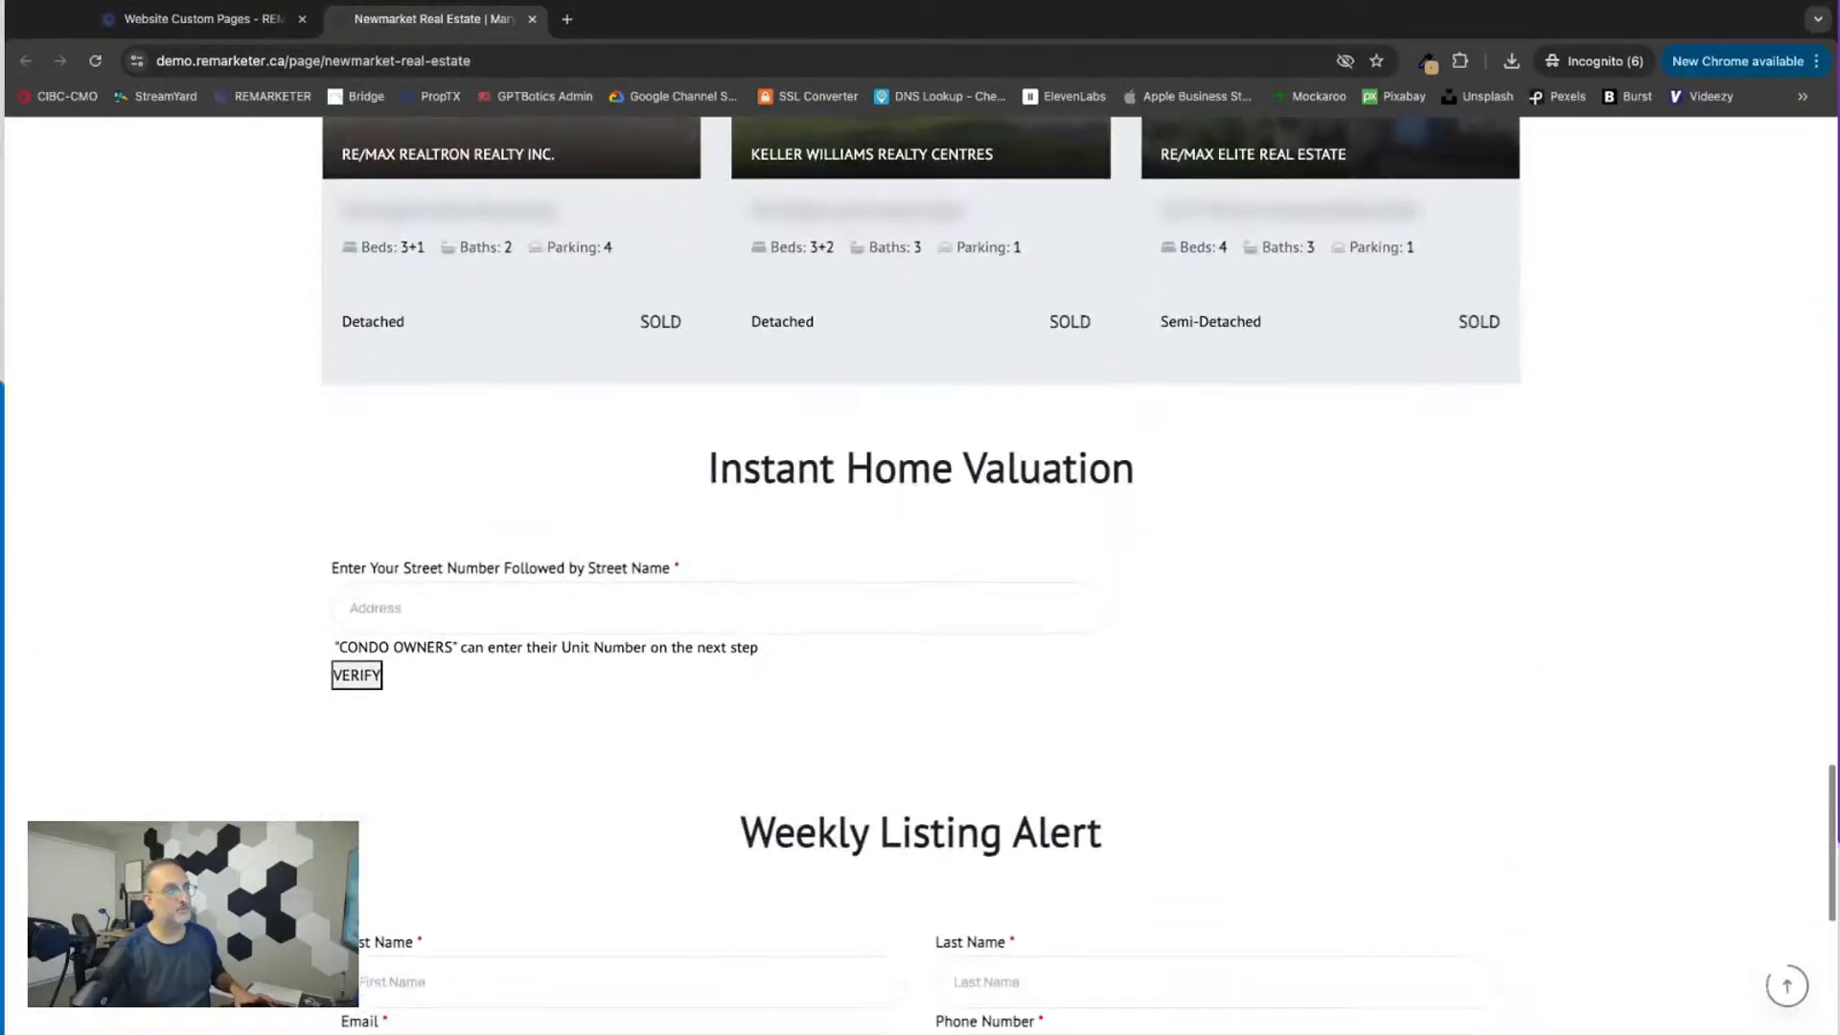
scroll(1536, 803, "down", 6)
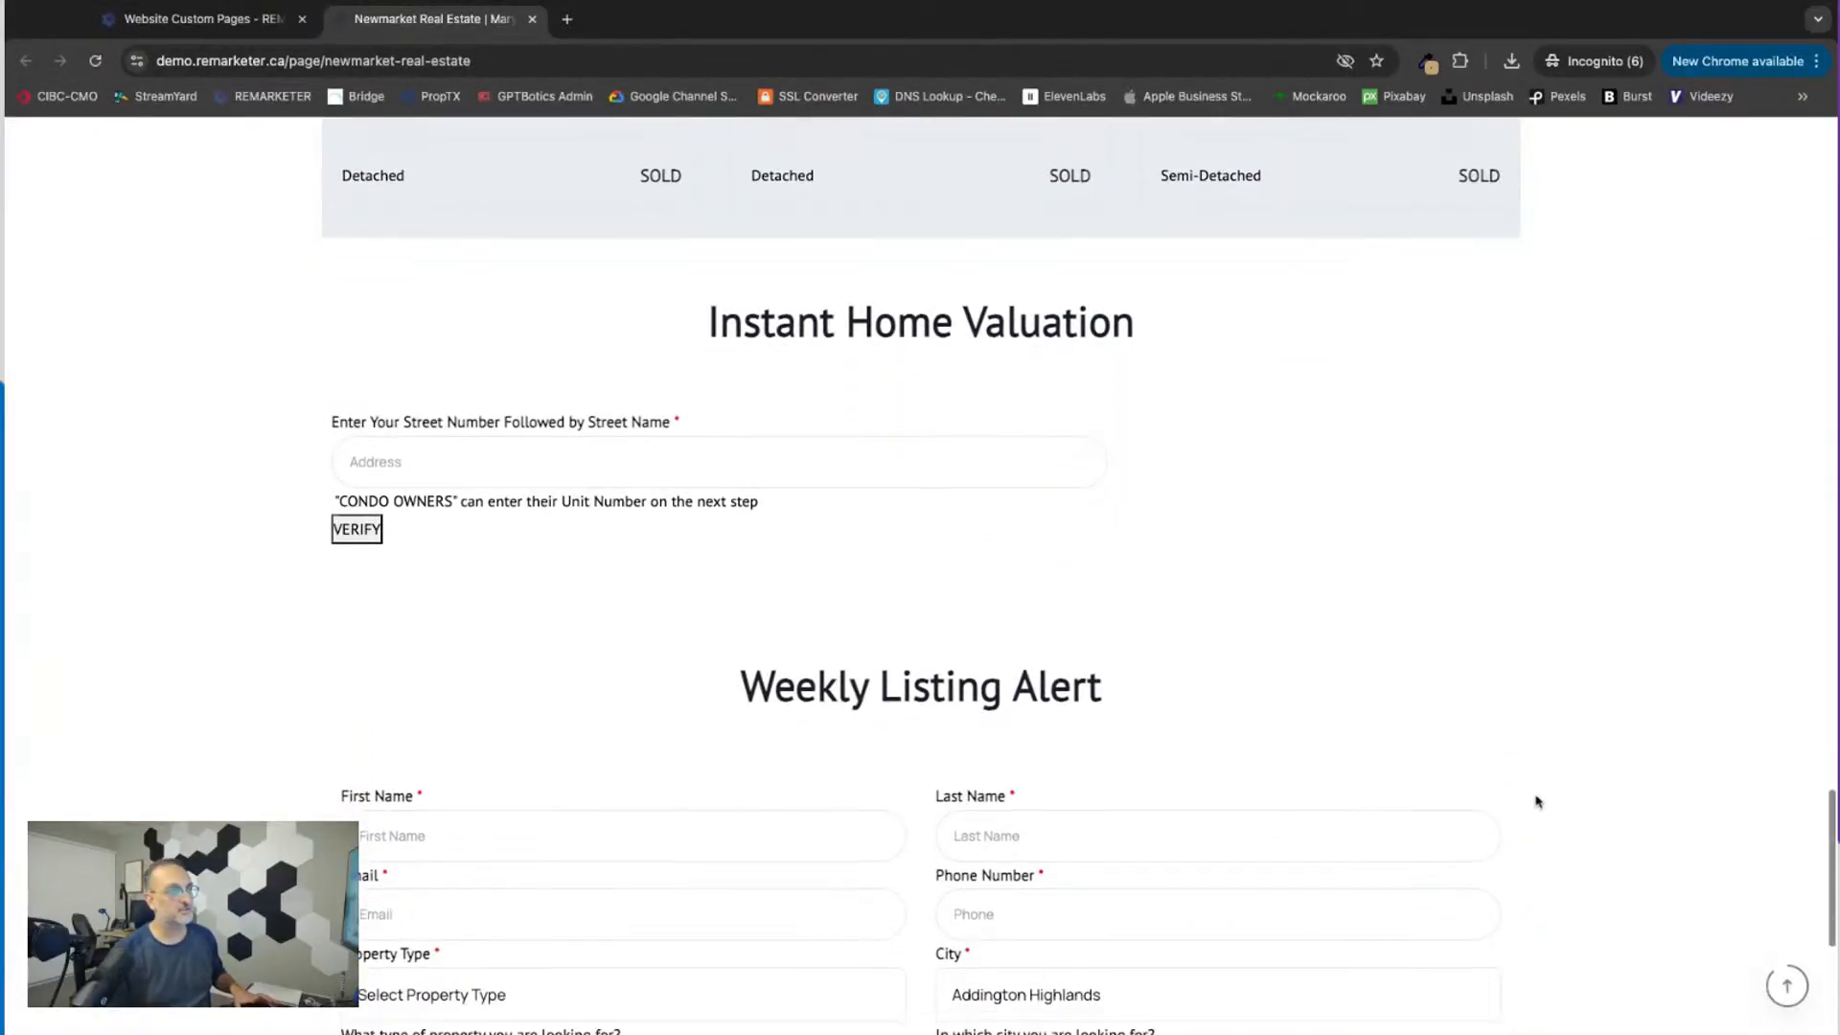
scroll(1536, 801, "up", 10)
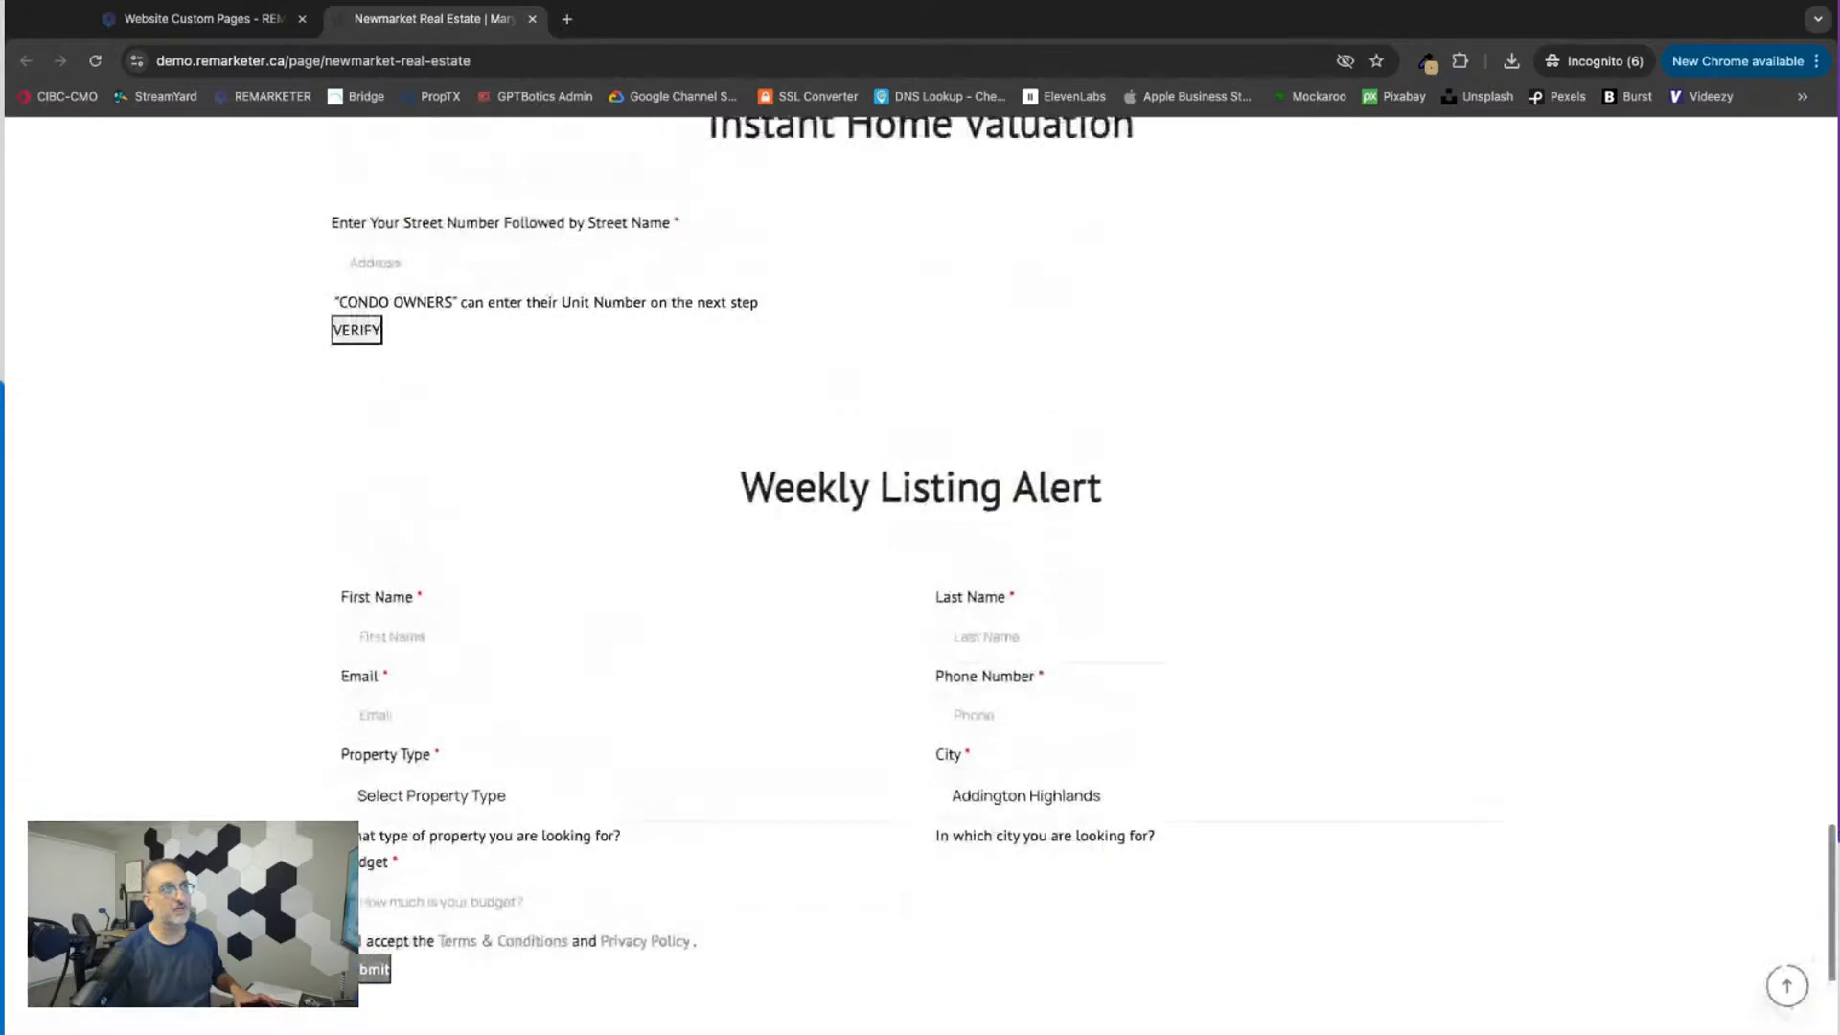
scroll(1536, 801, "up", 10)
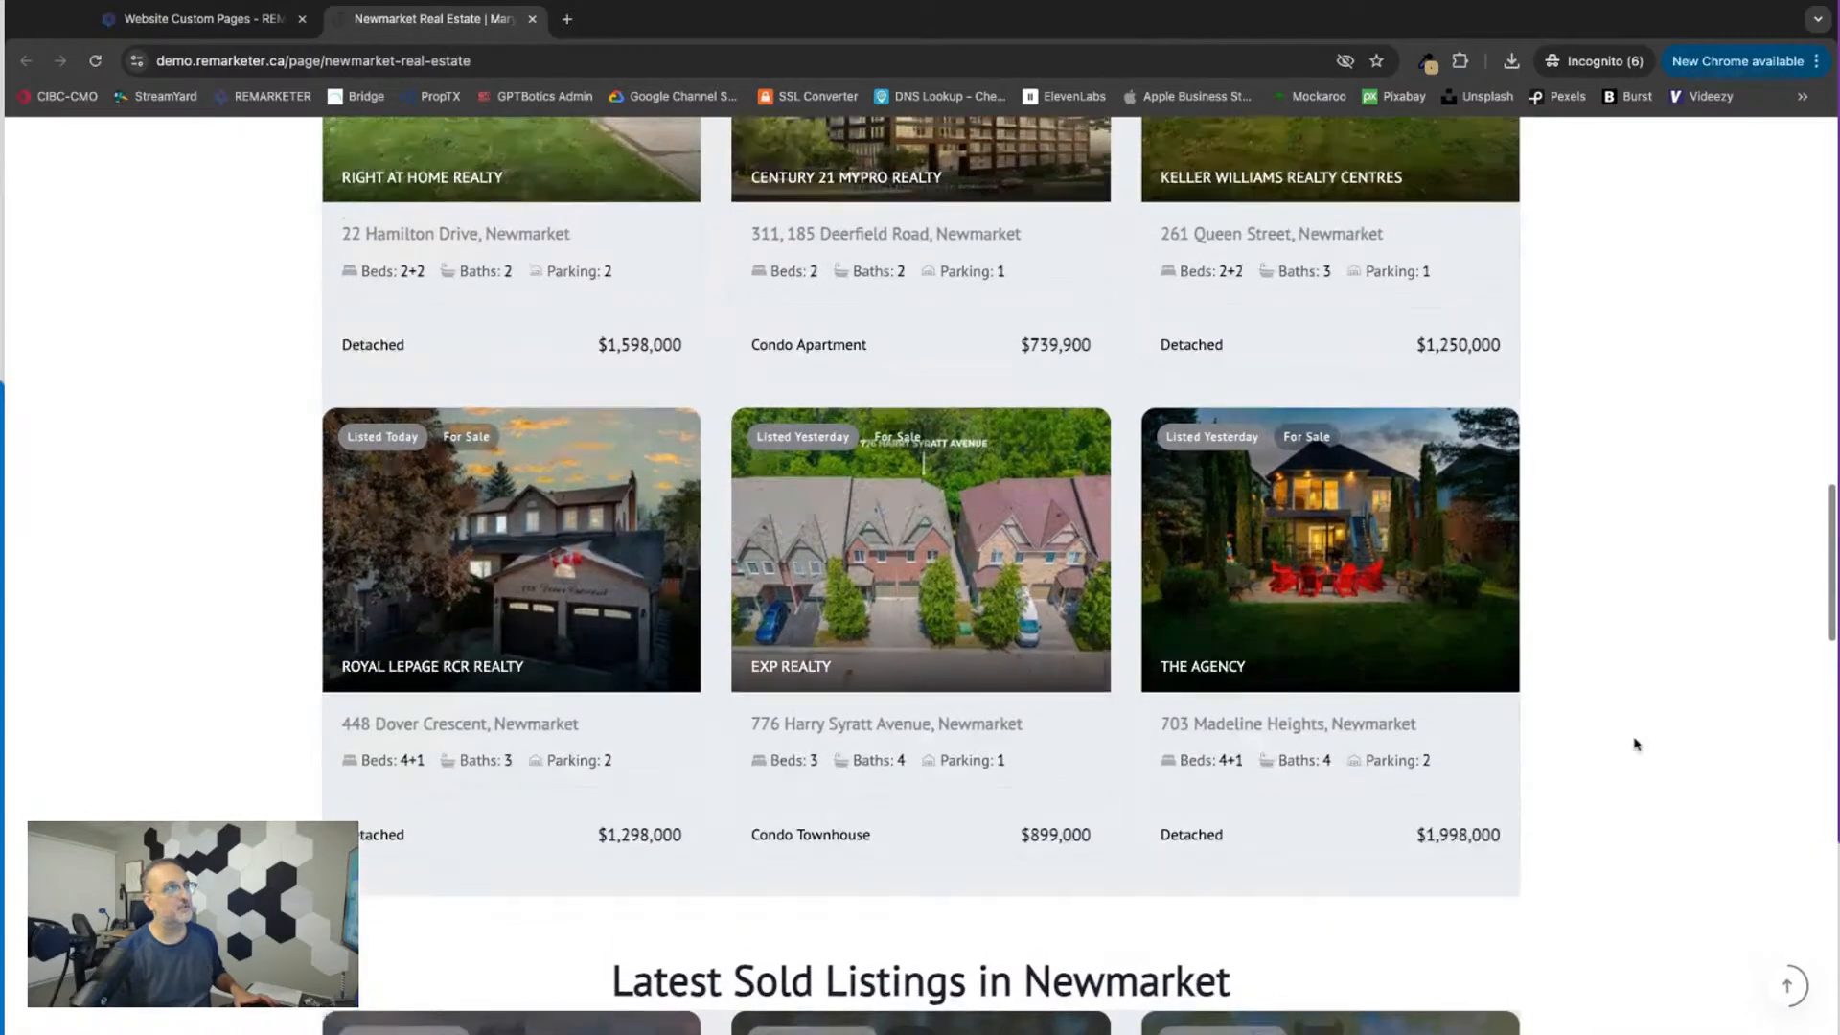
scroll(1634, 745, "up", 5)
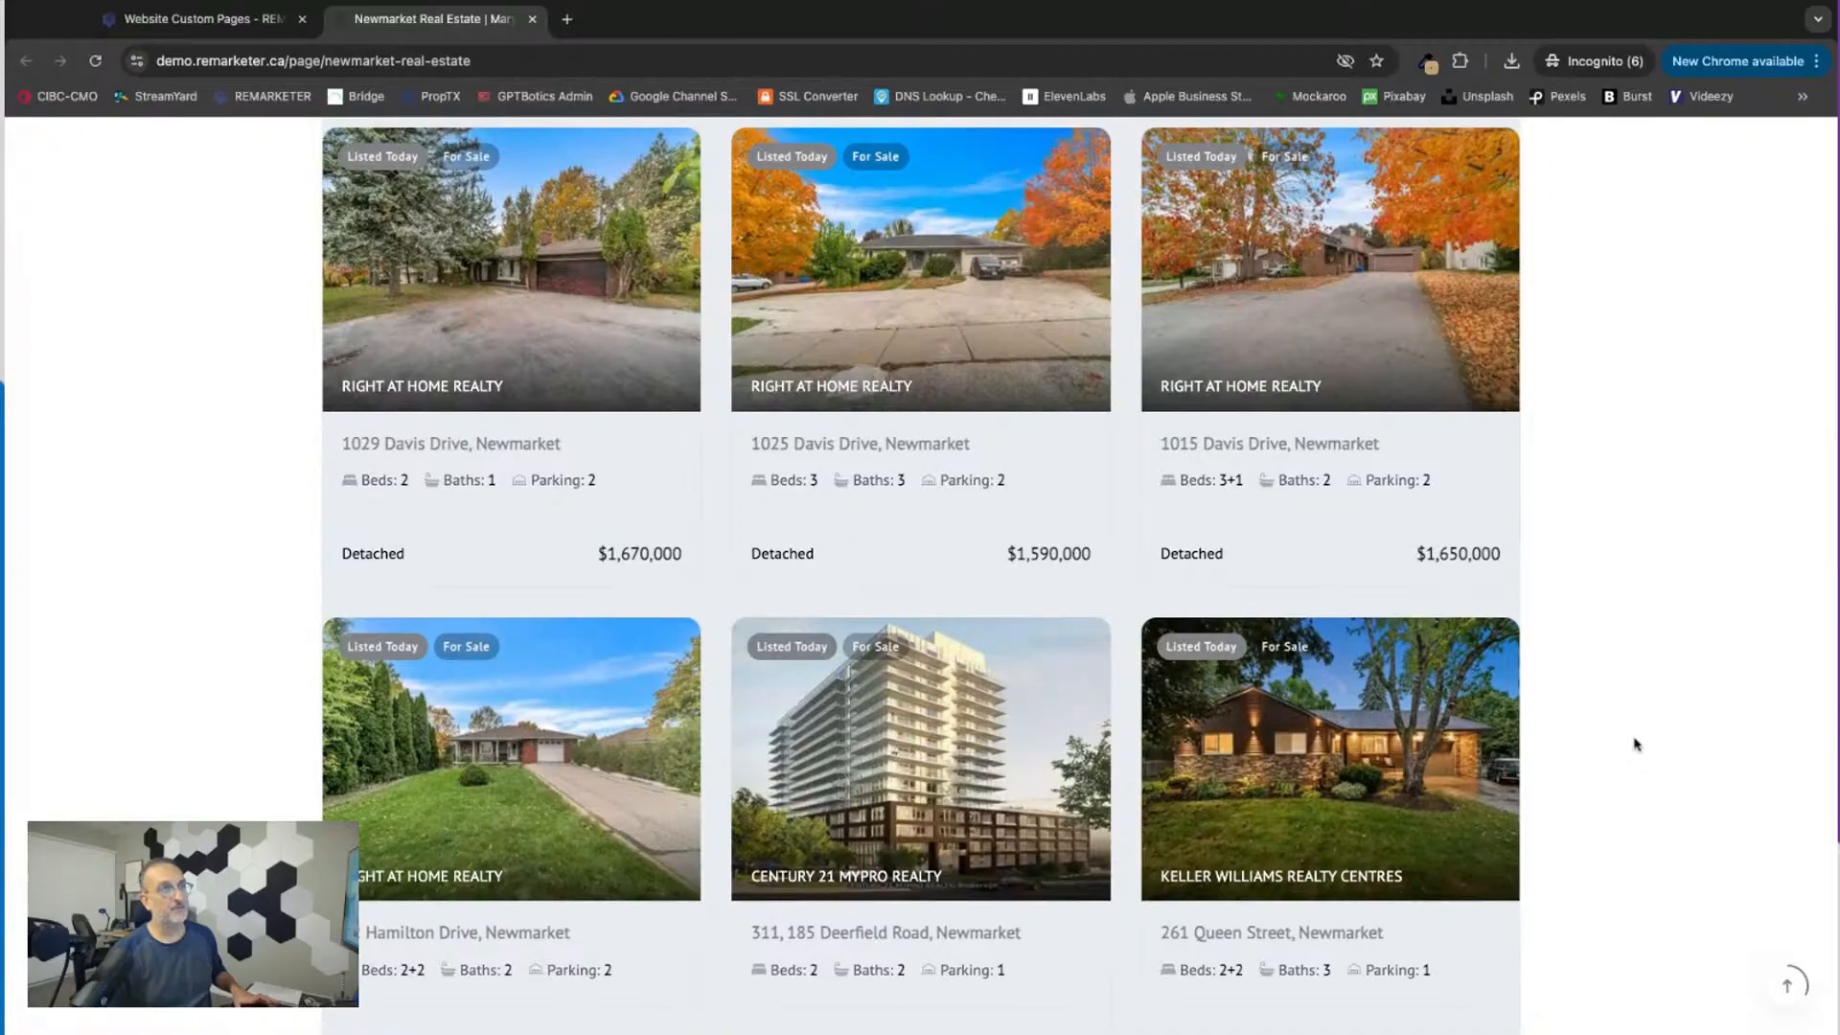
scroll(1634, 744, "up", 6)
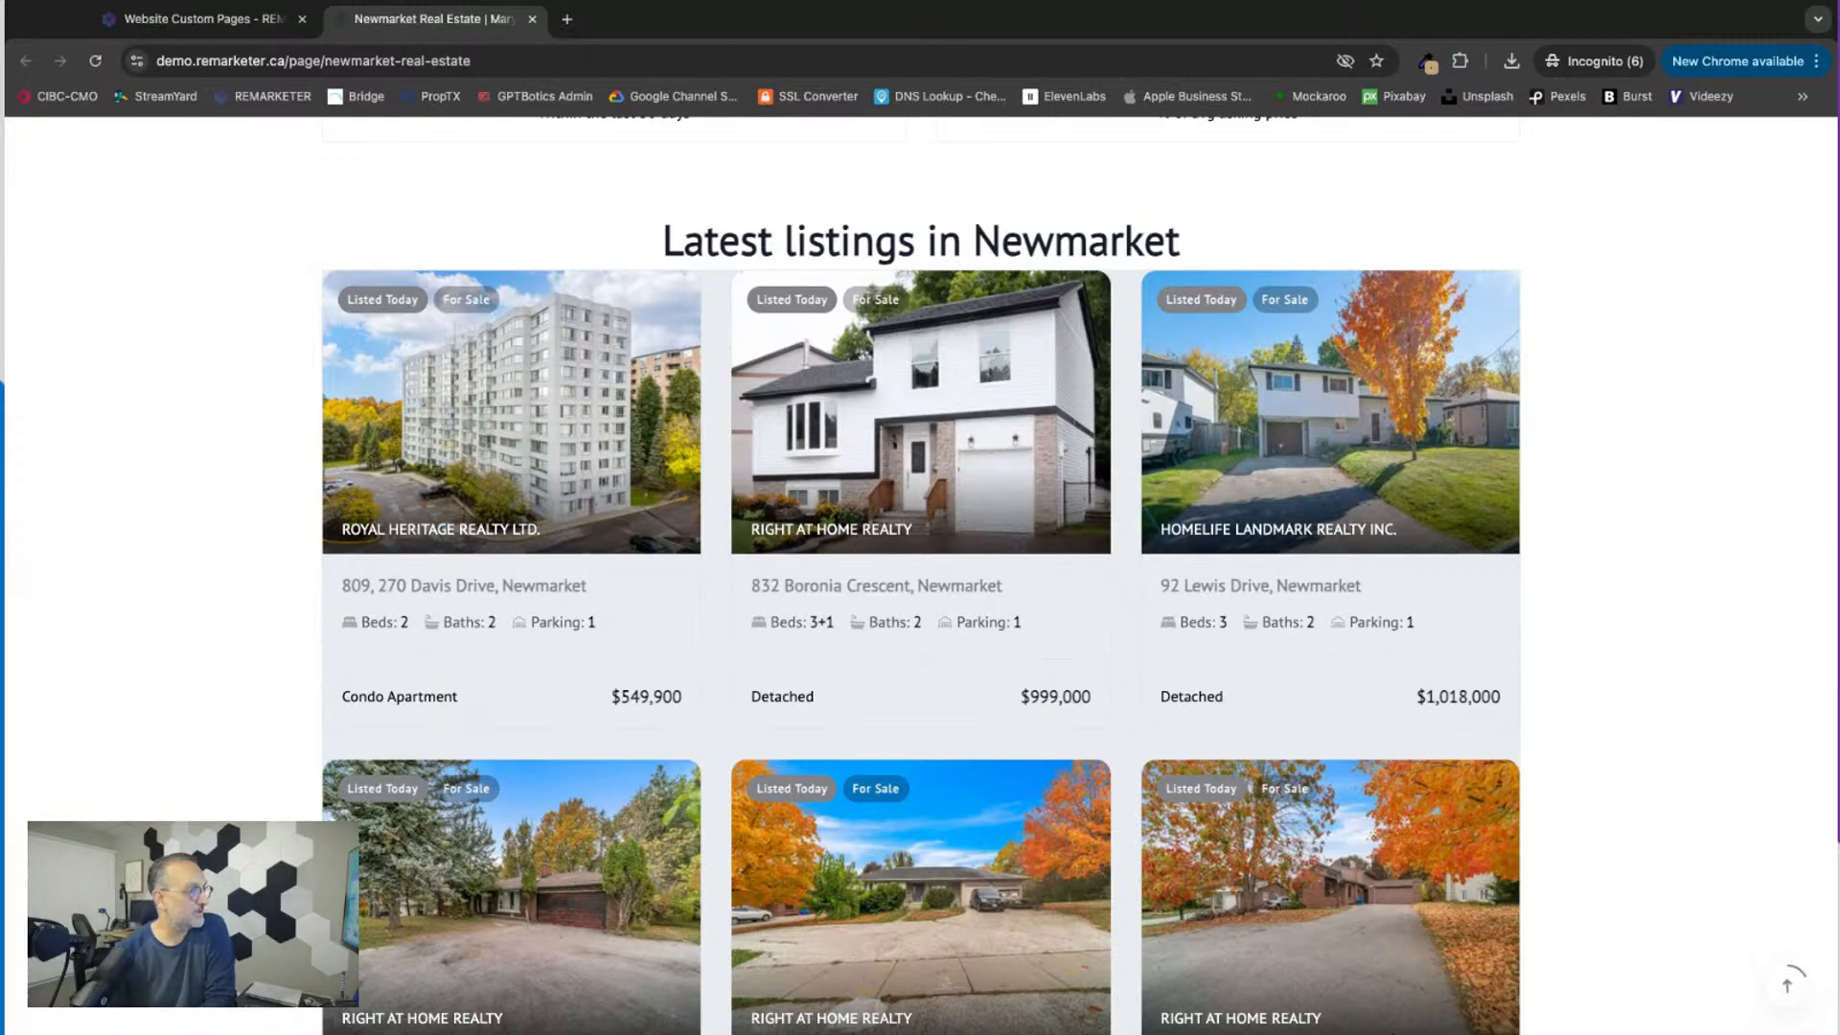
scroll(920, 575, "up", 8)
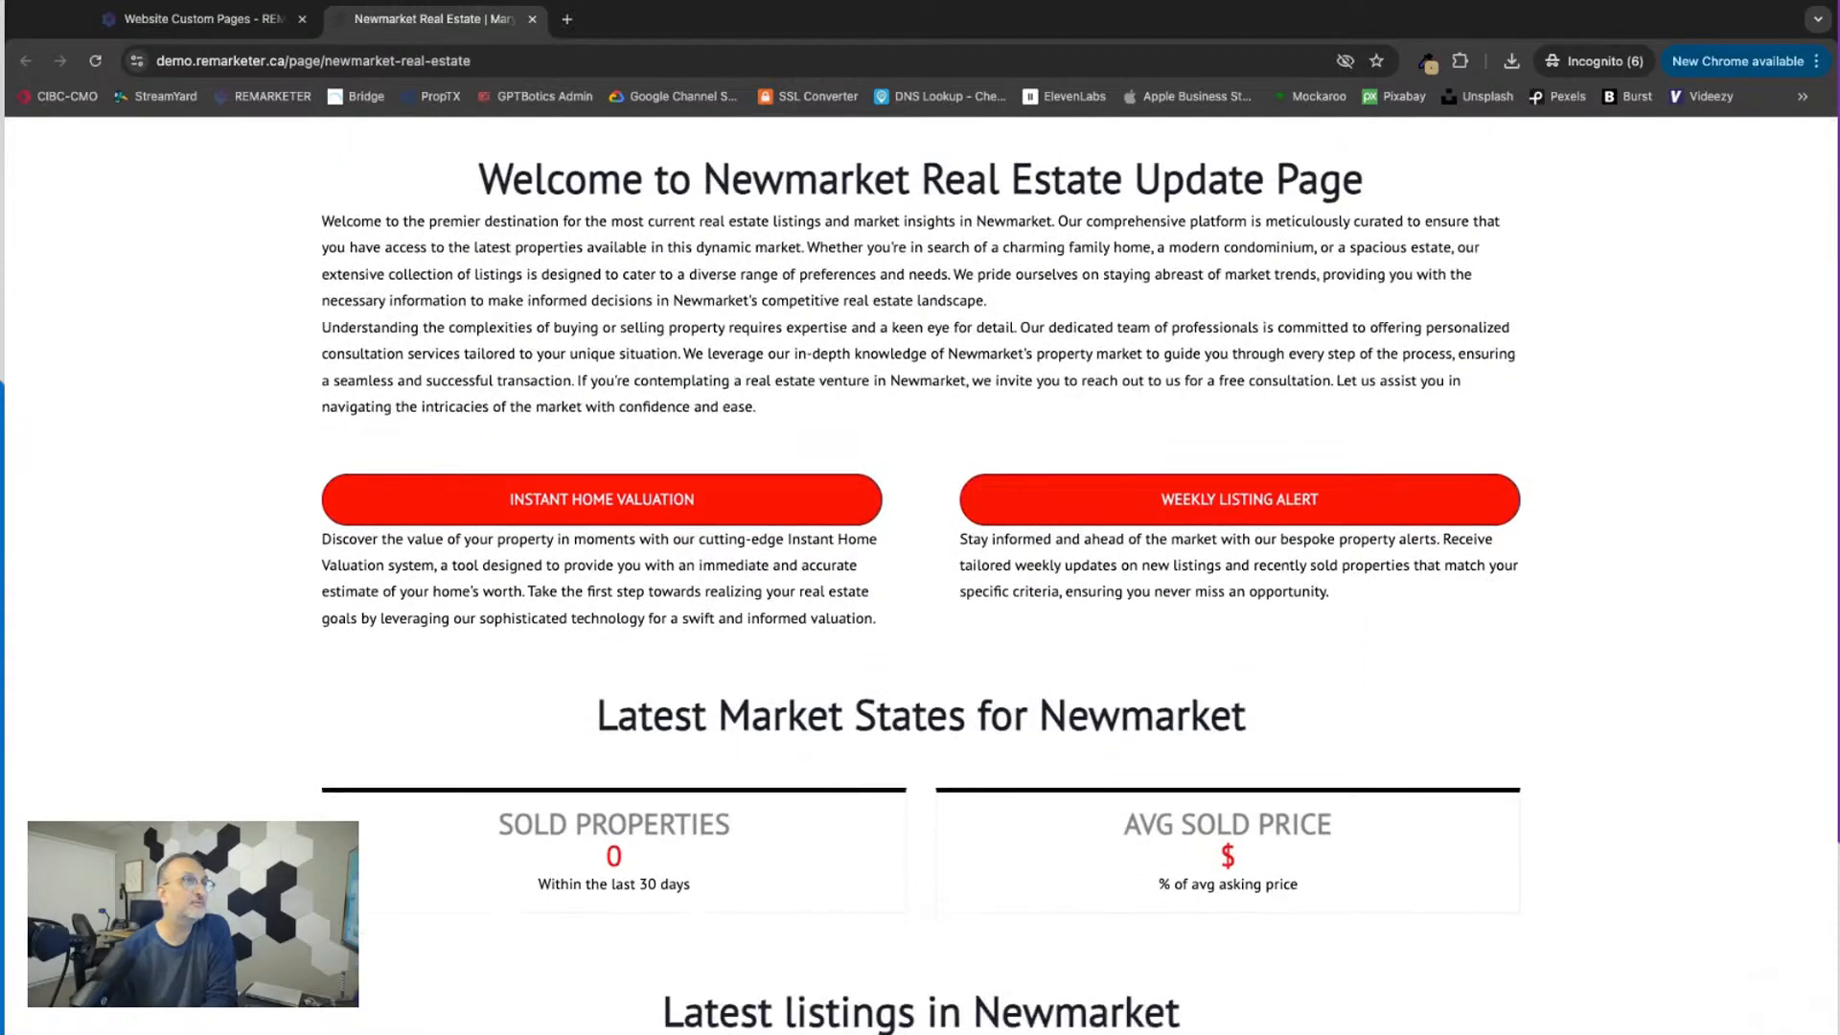
left_click(532, 19)
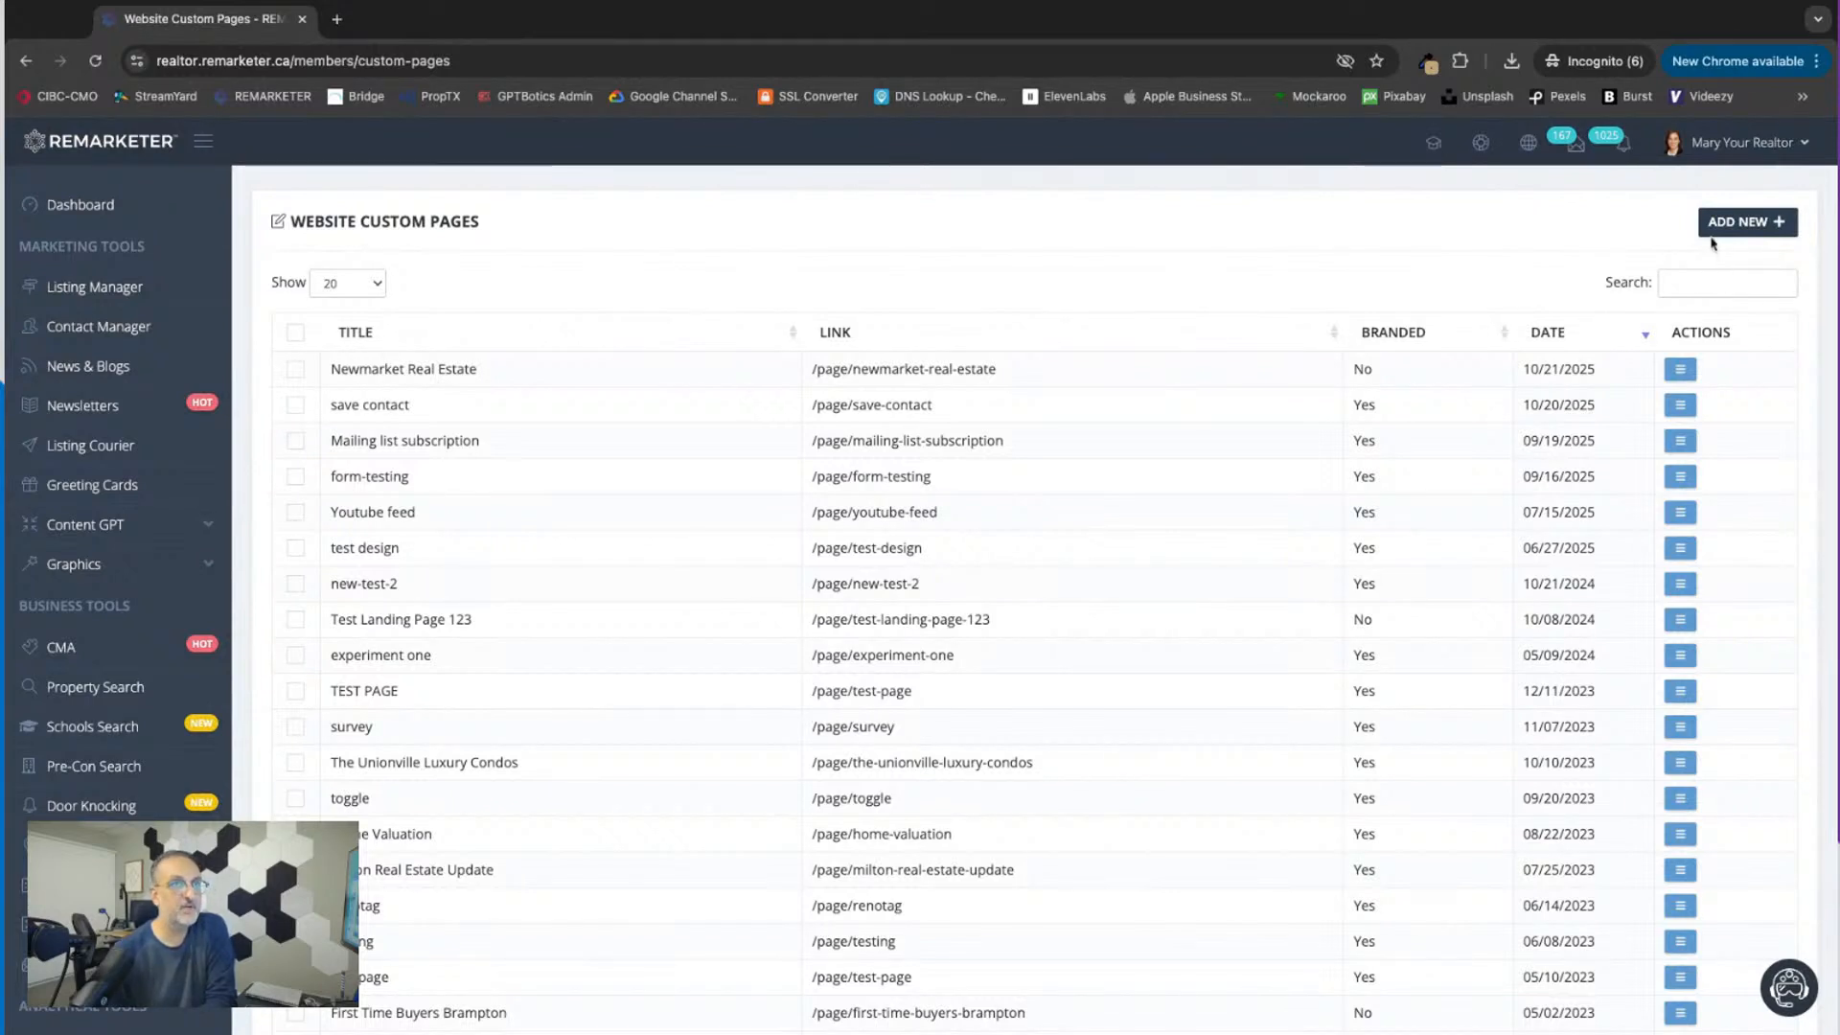
Step: Create a new website custom page and add a full-width single-column row to it
left_click(1742, 224)
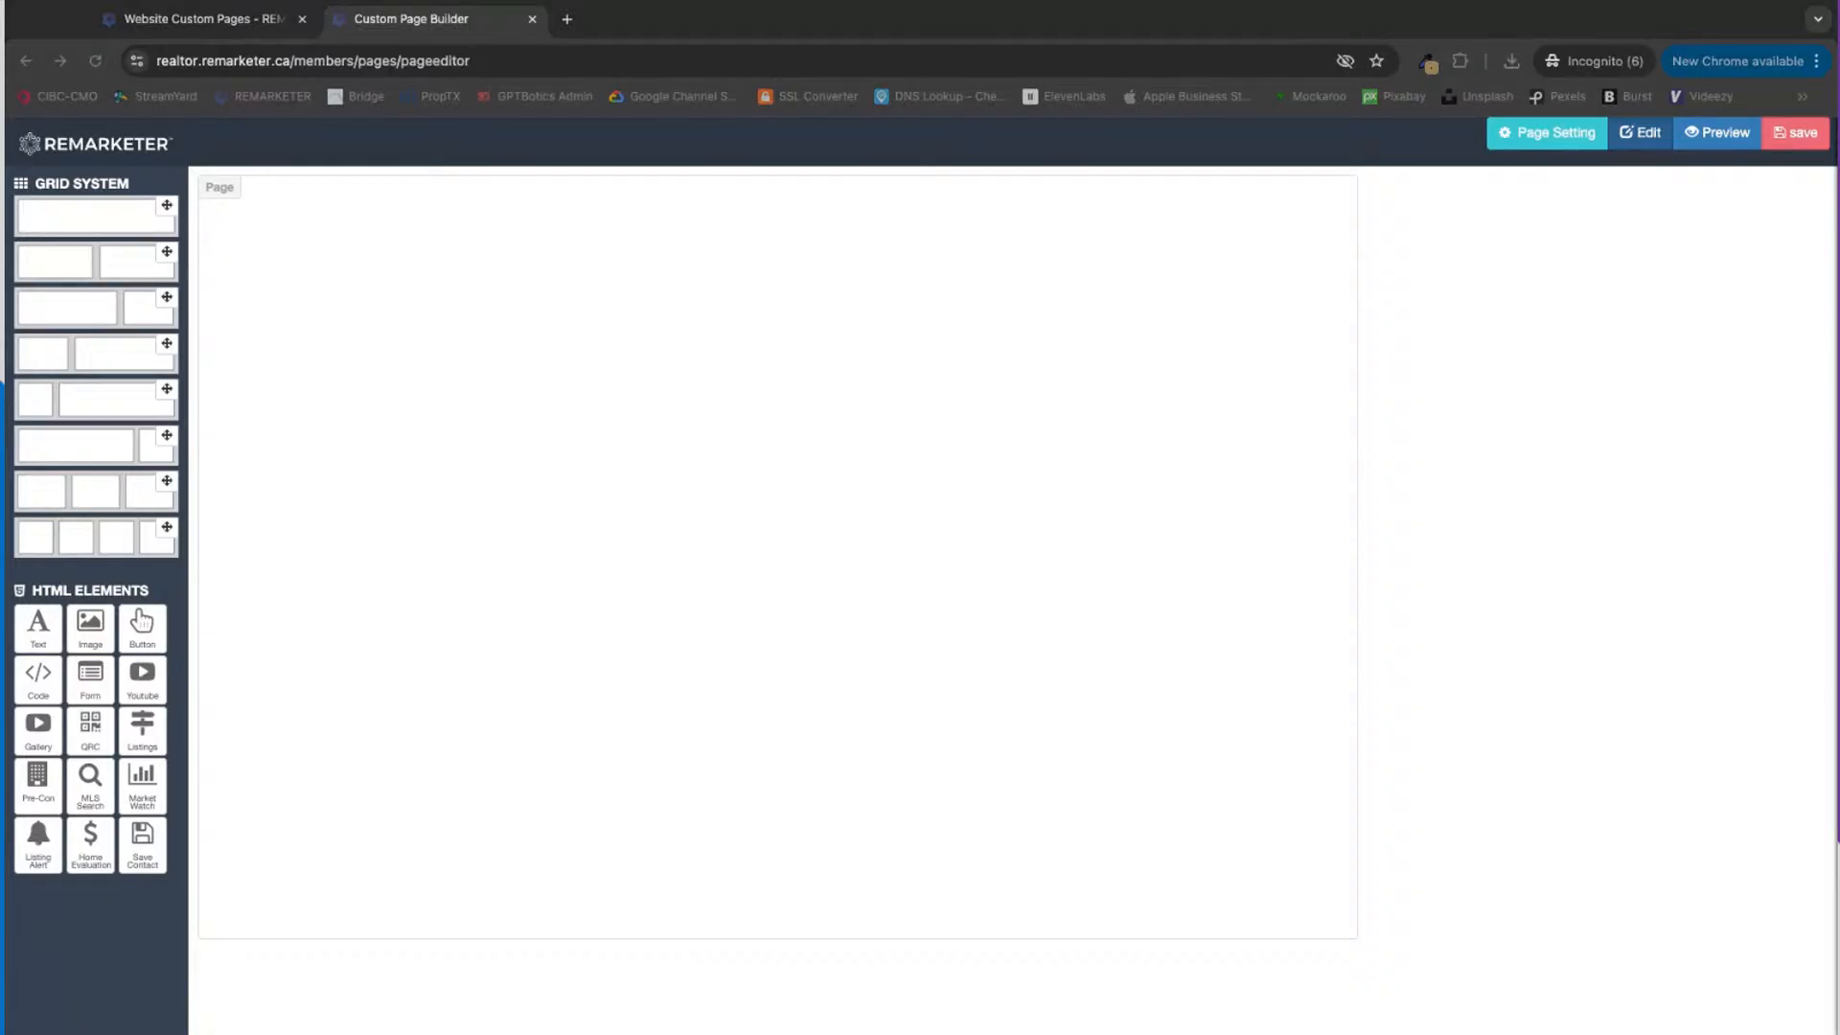
left_click(994, 1006)
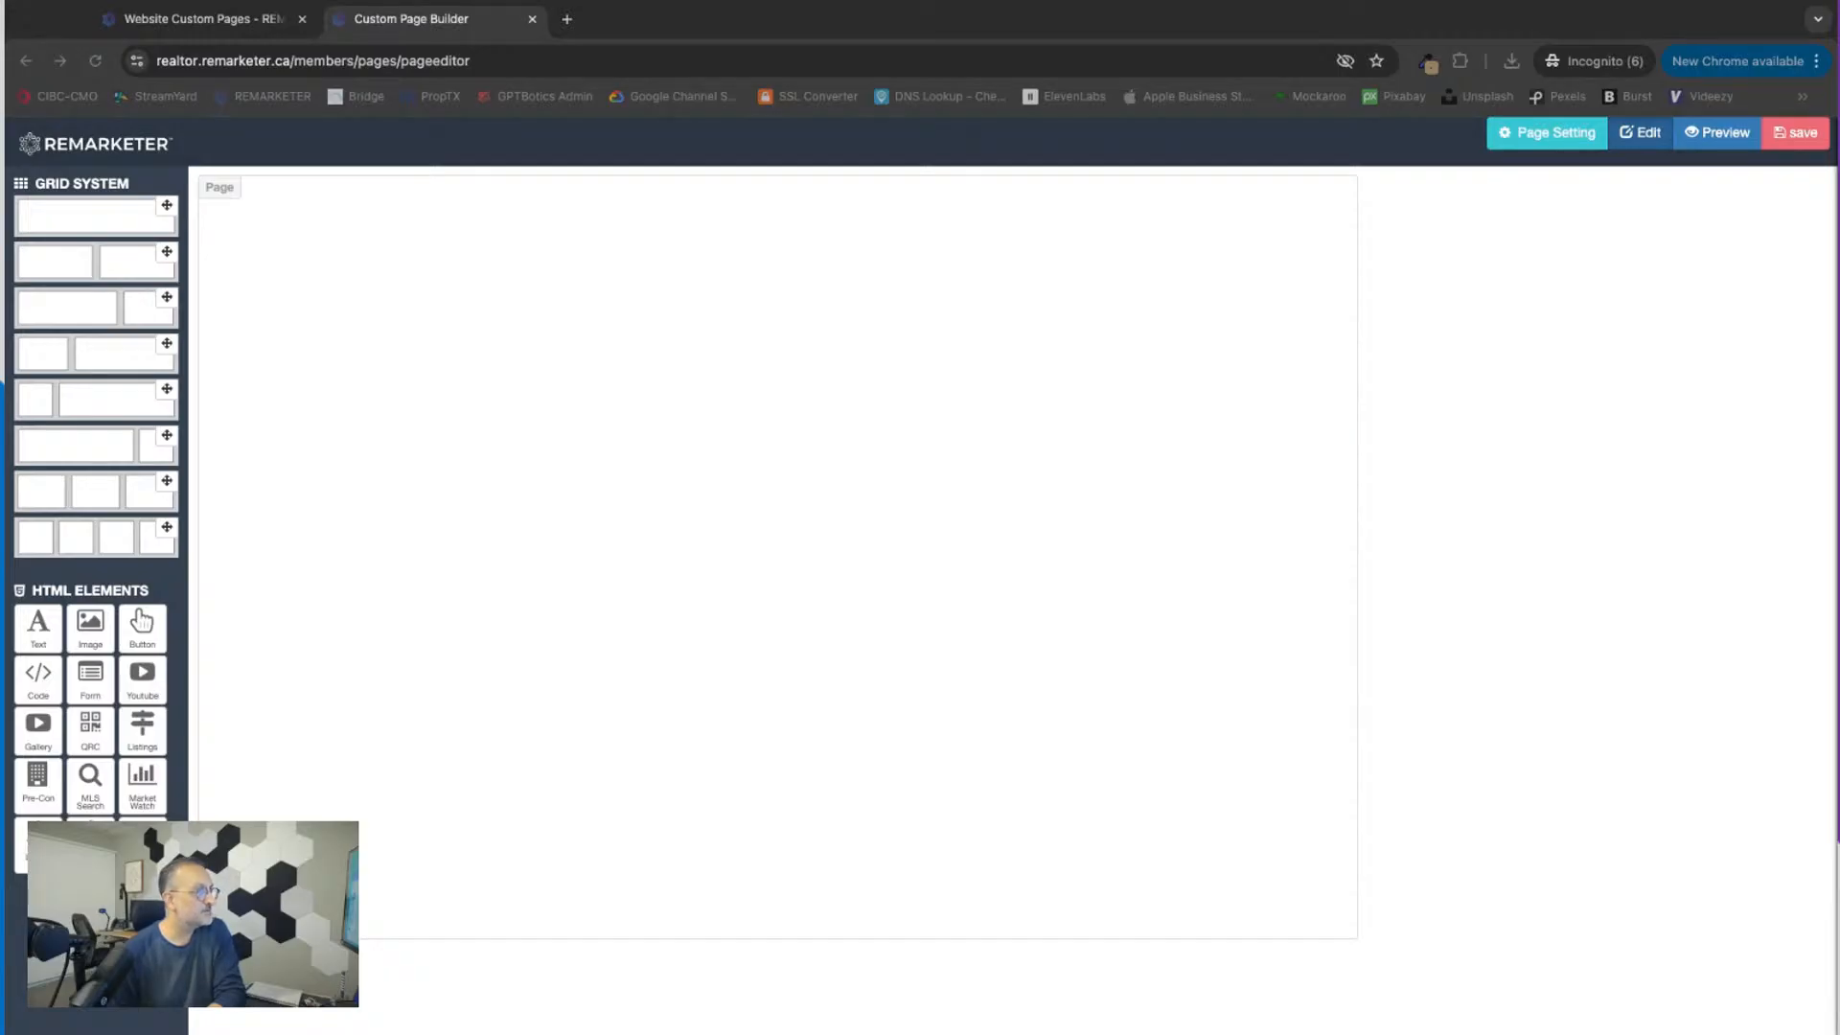
left_click(305, 429)
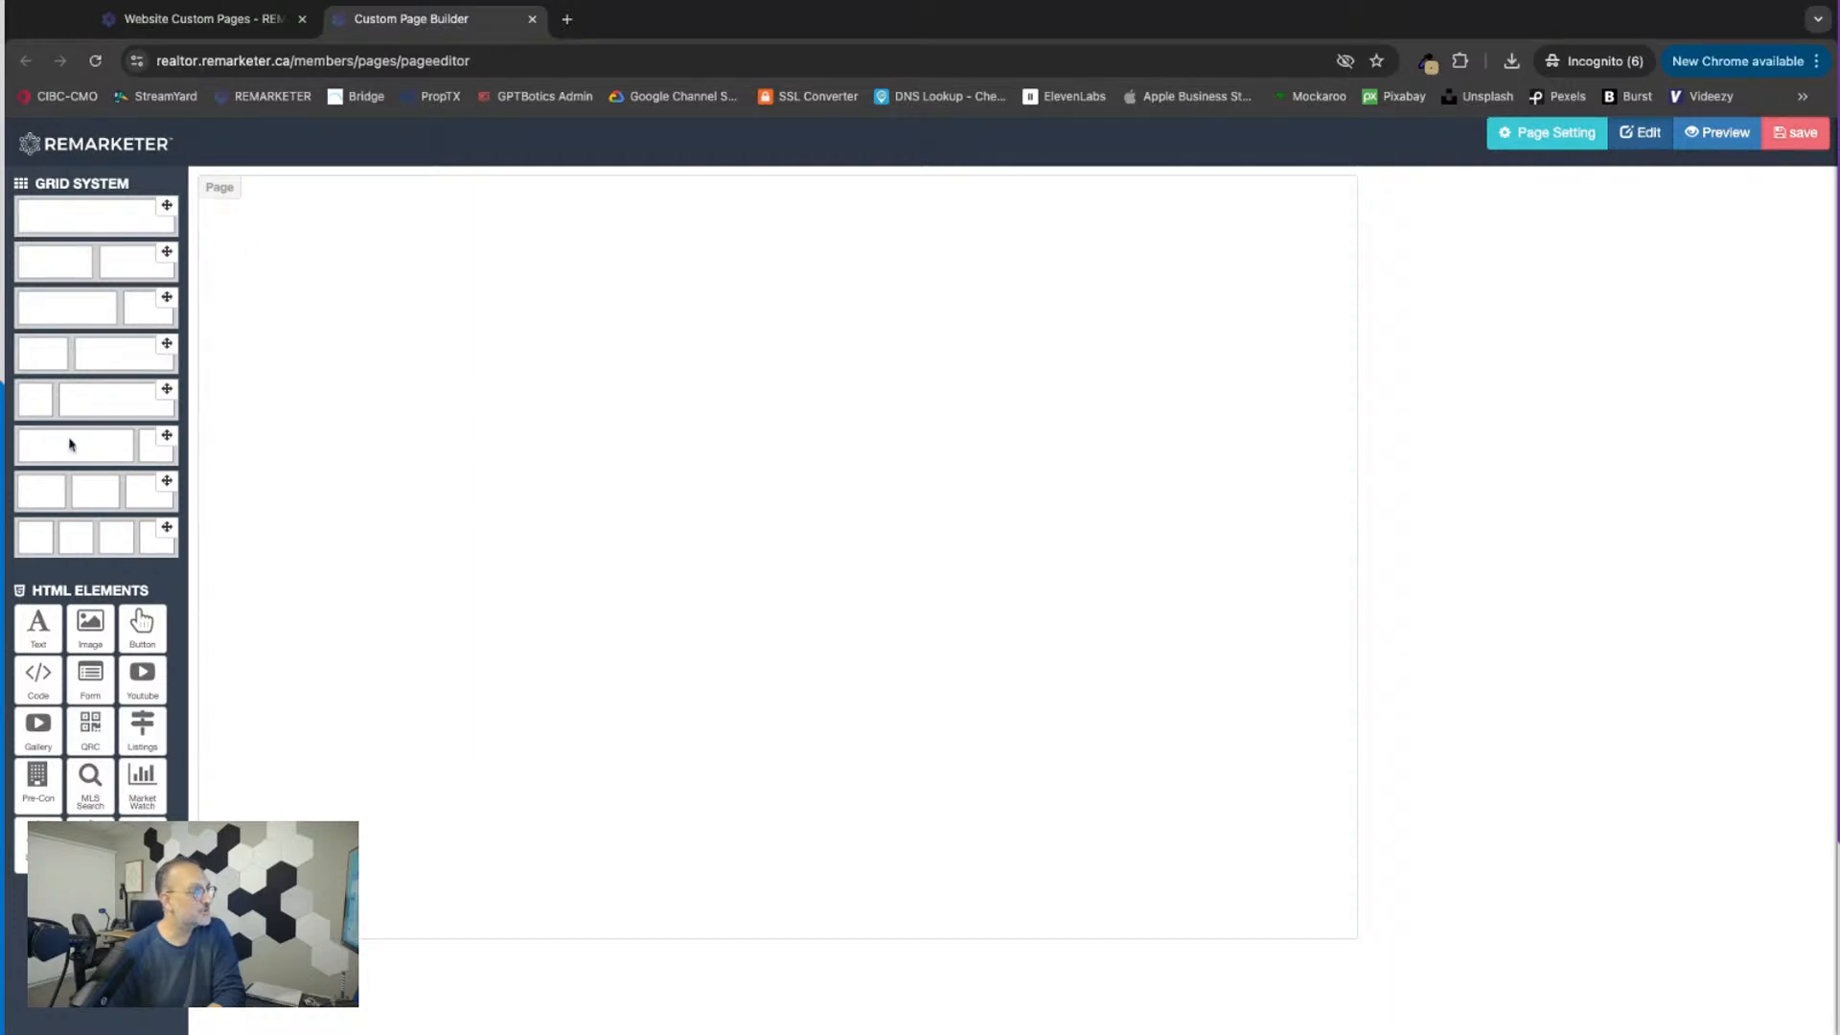
left_click_drag(167, 205, 391, 276)
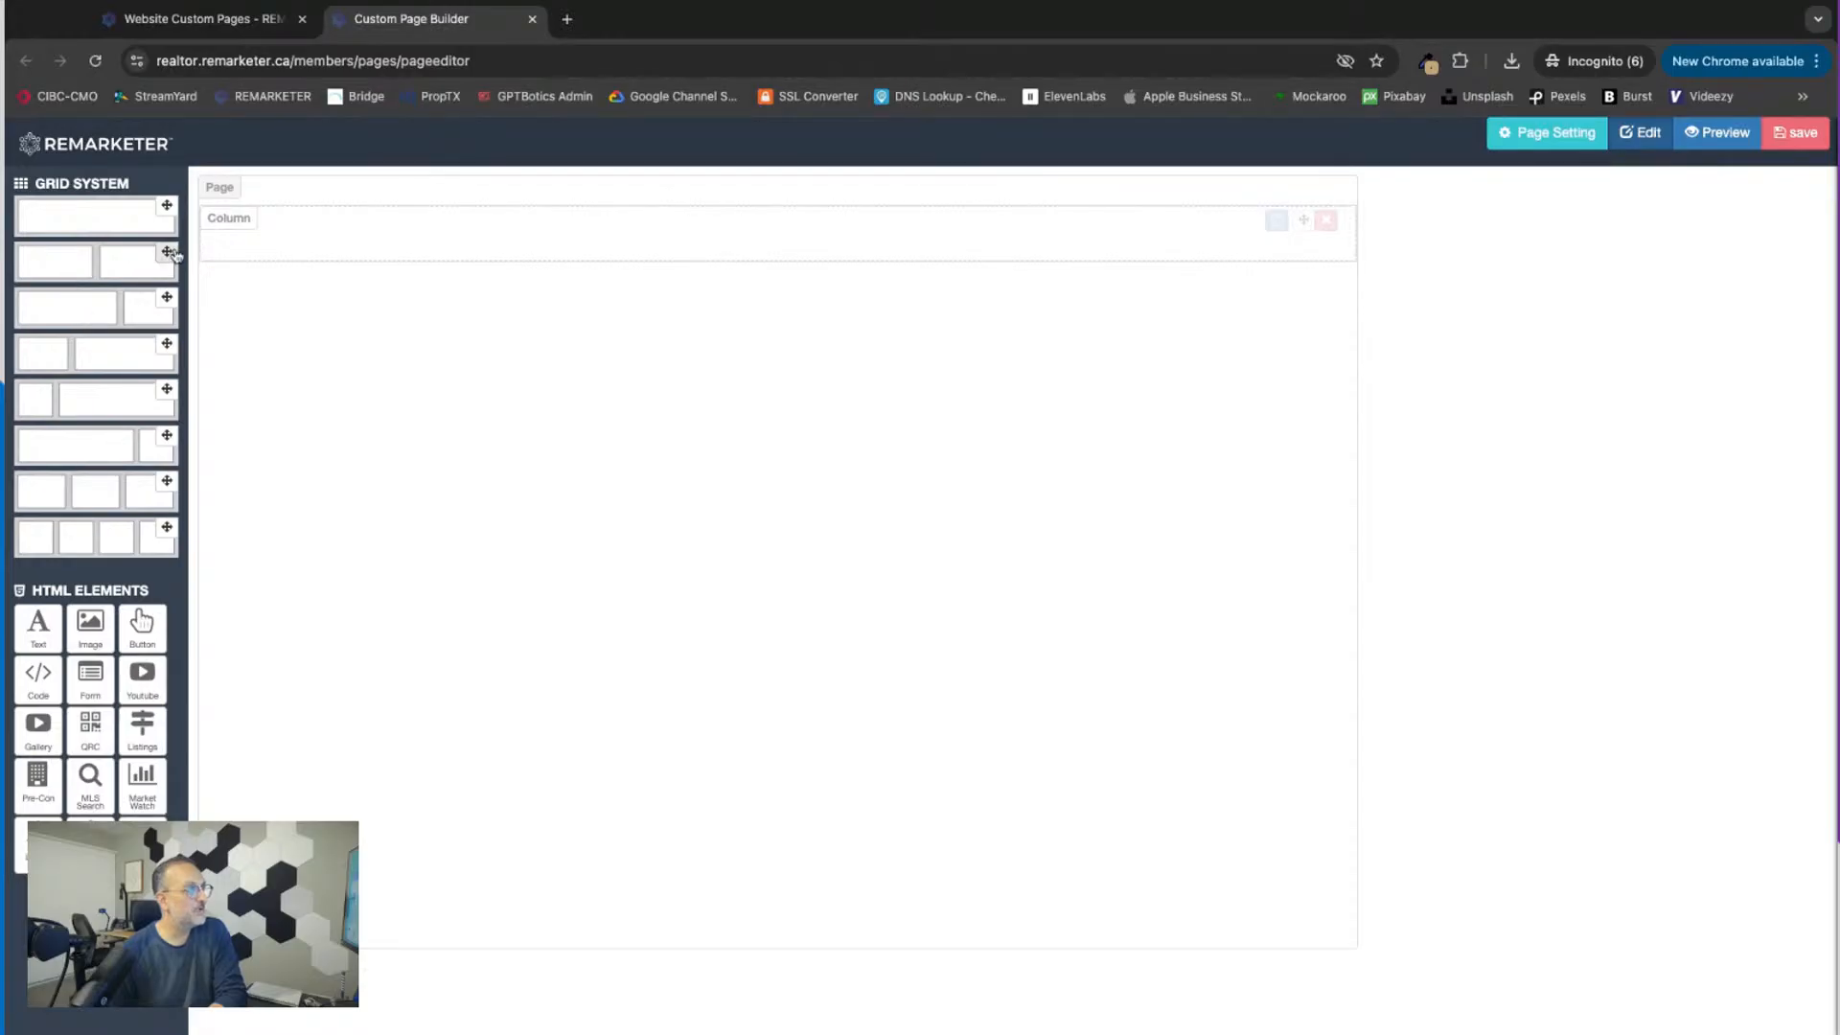
Step: Add a row with two equal columns below the first row and place an image element in each column
left_click_drag(168, 254, 490, 305)
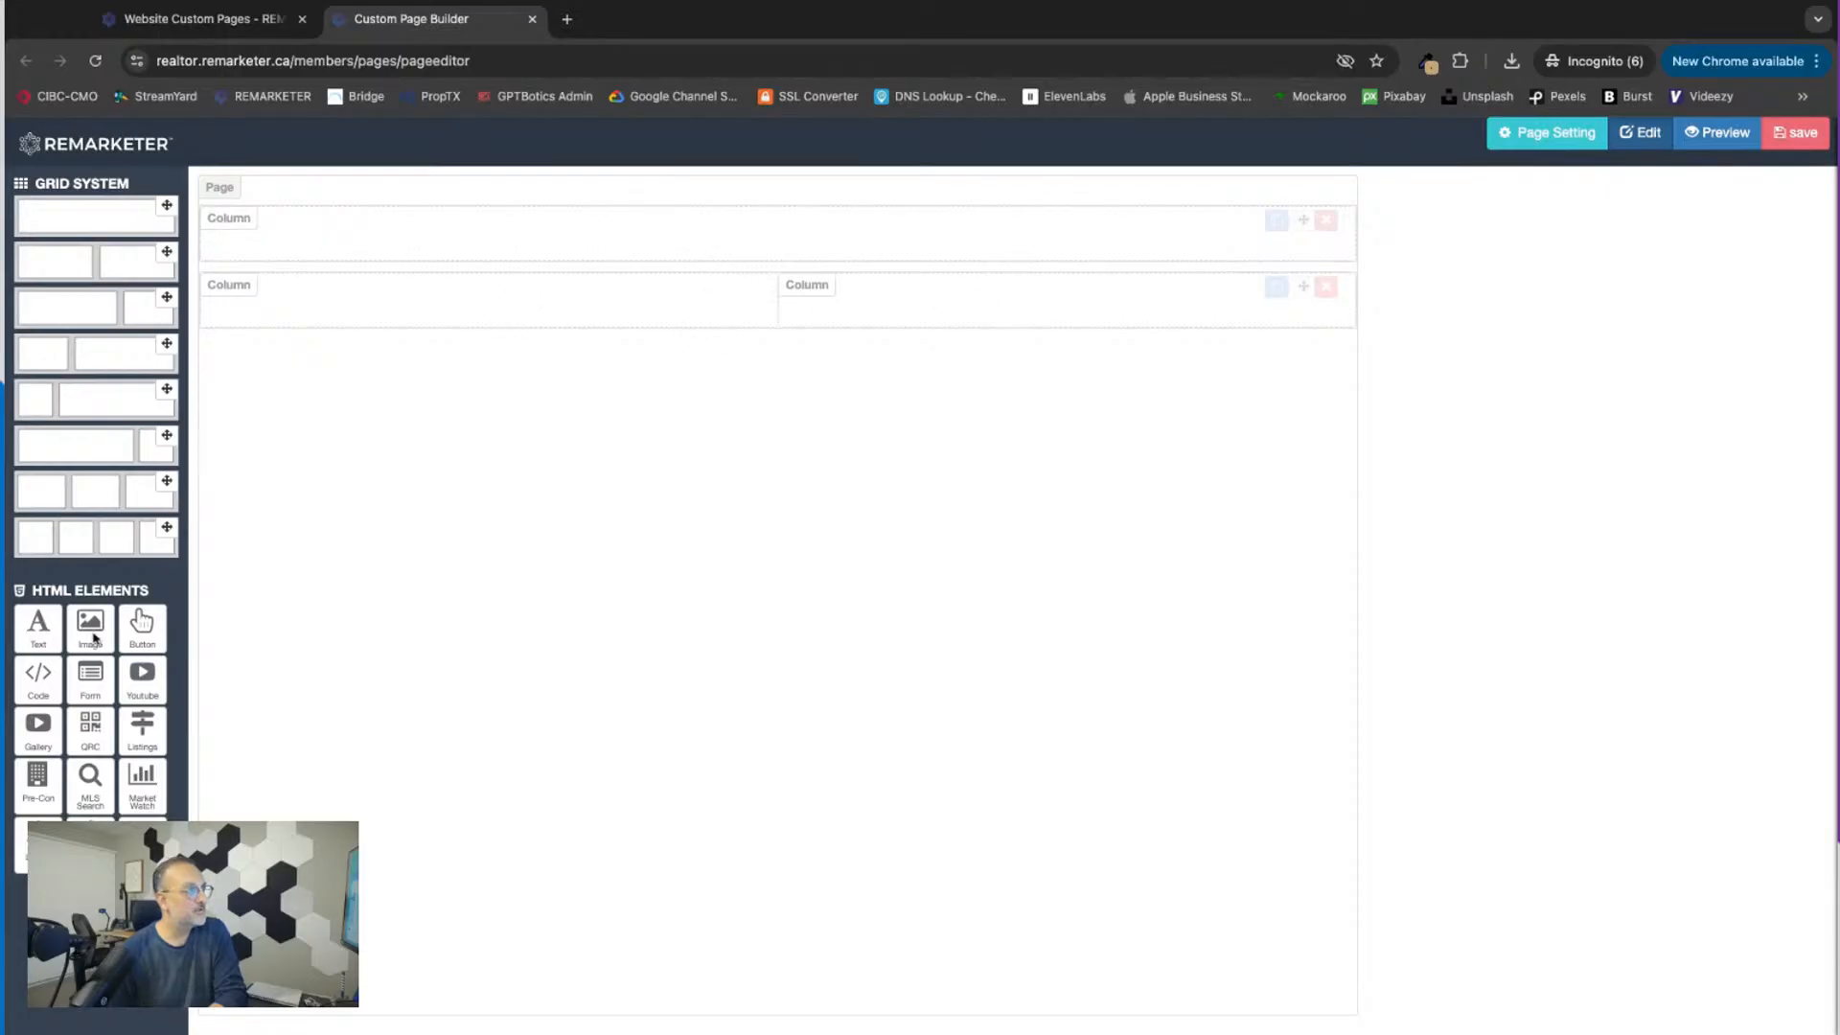
left_click_drag(87, 639, 488, 316)
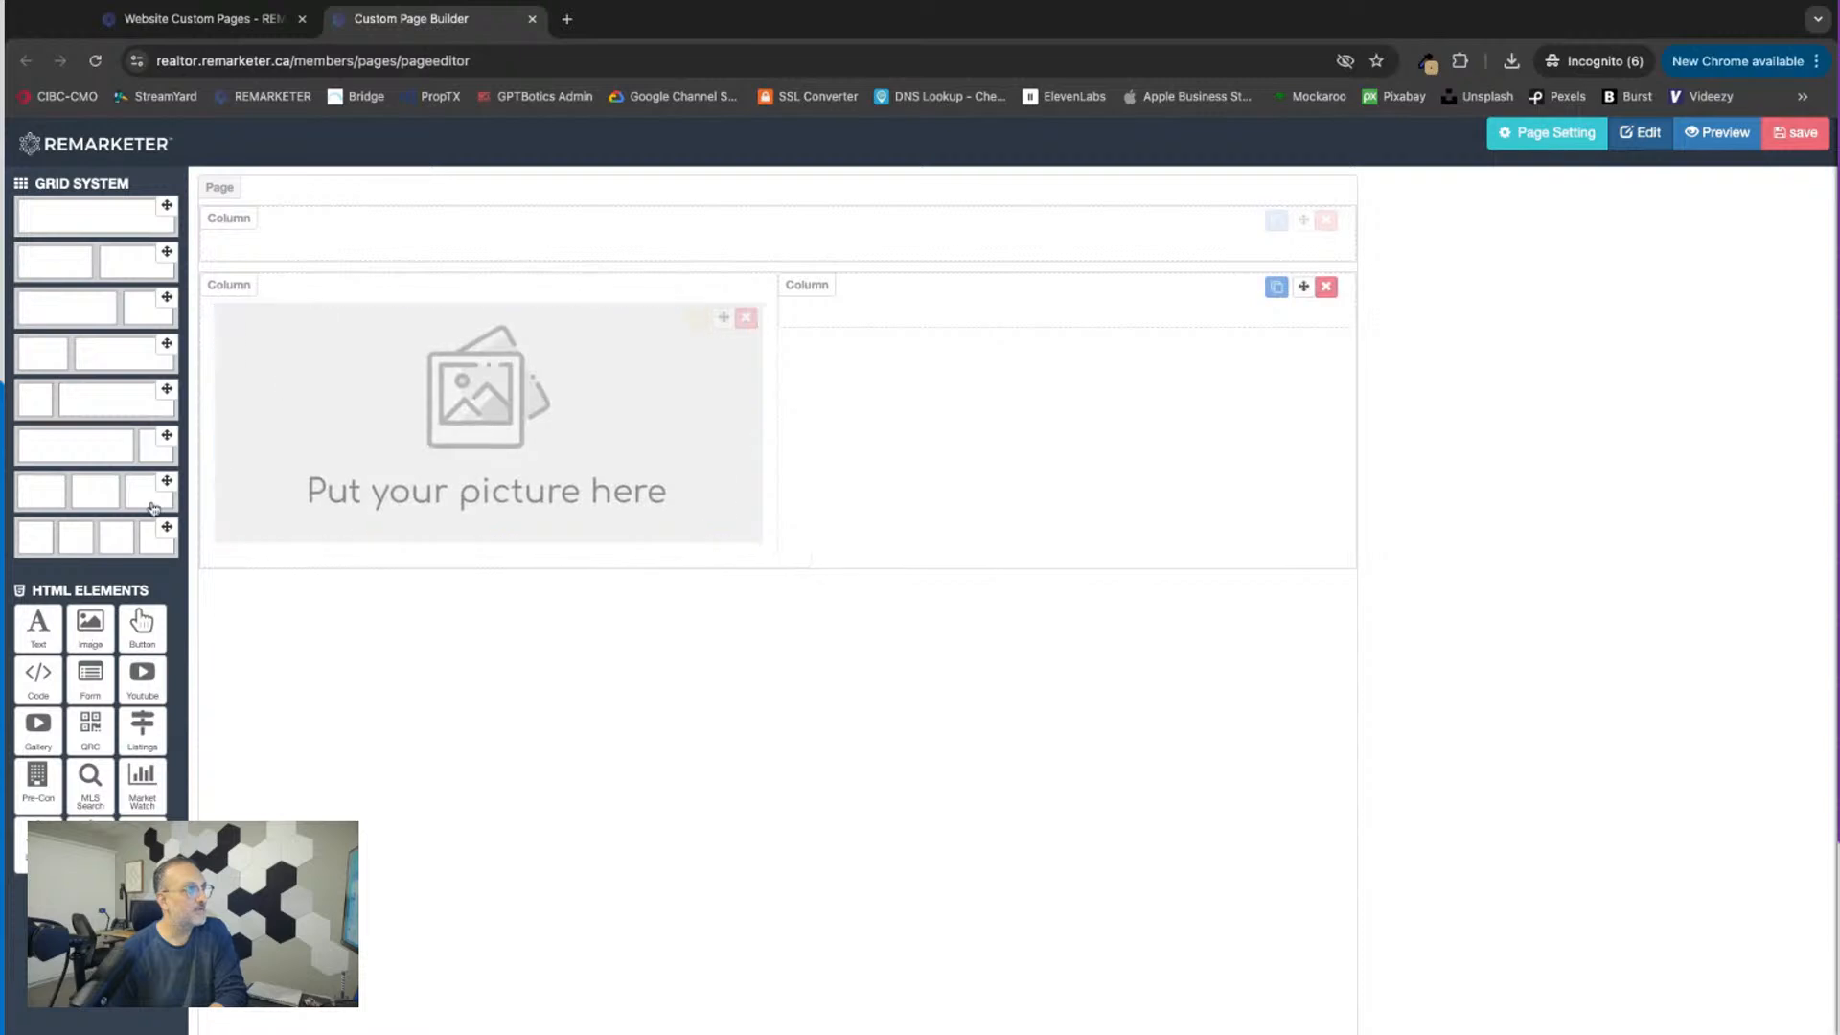
left_click_drag(93, 641, 929, 468)
left_click_drag(92, 642, 1087, 421)
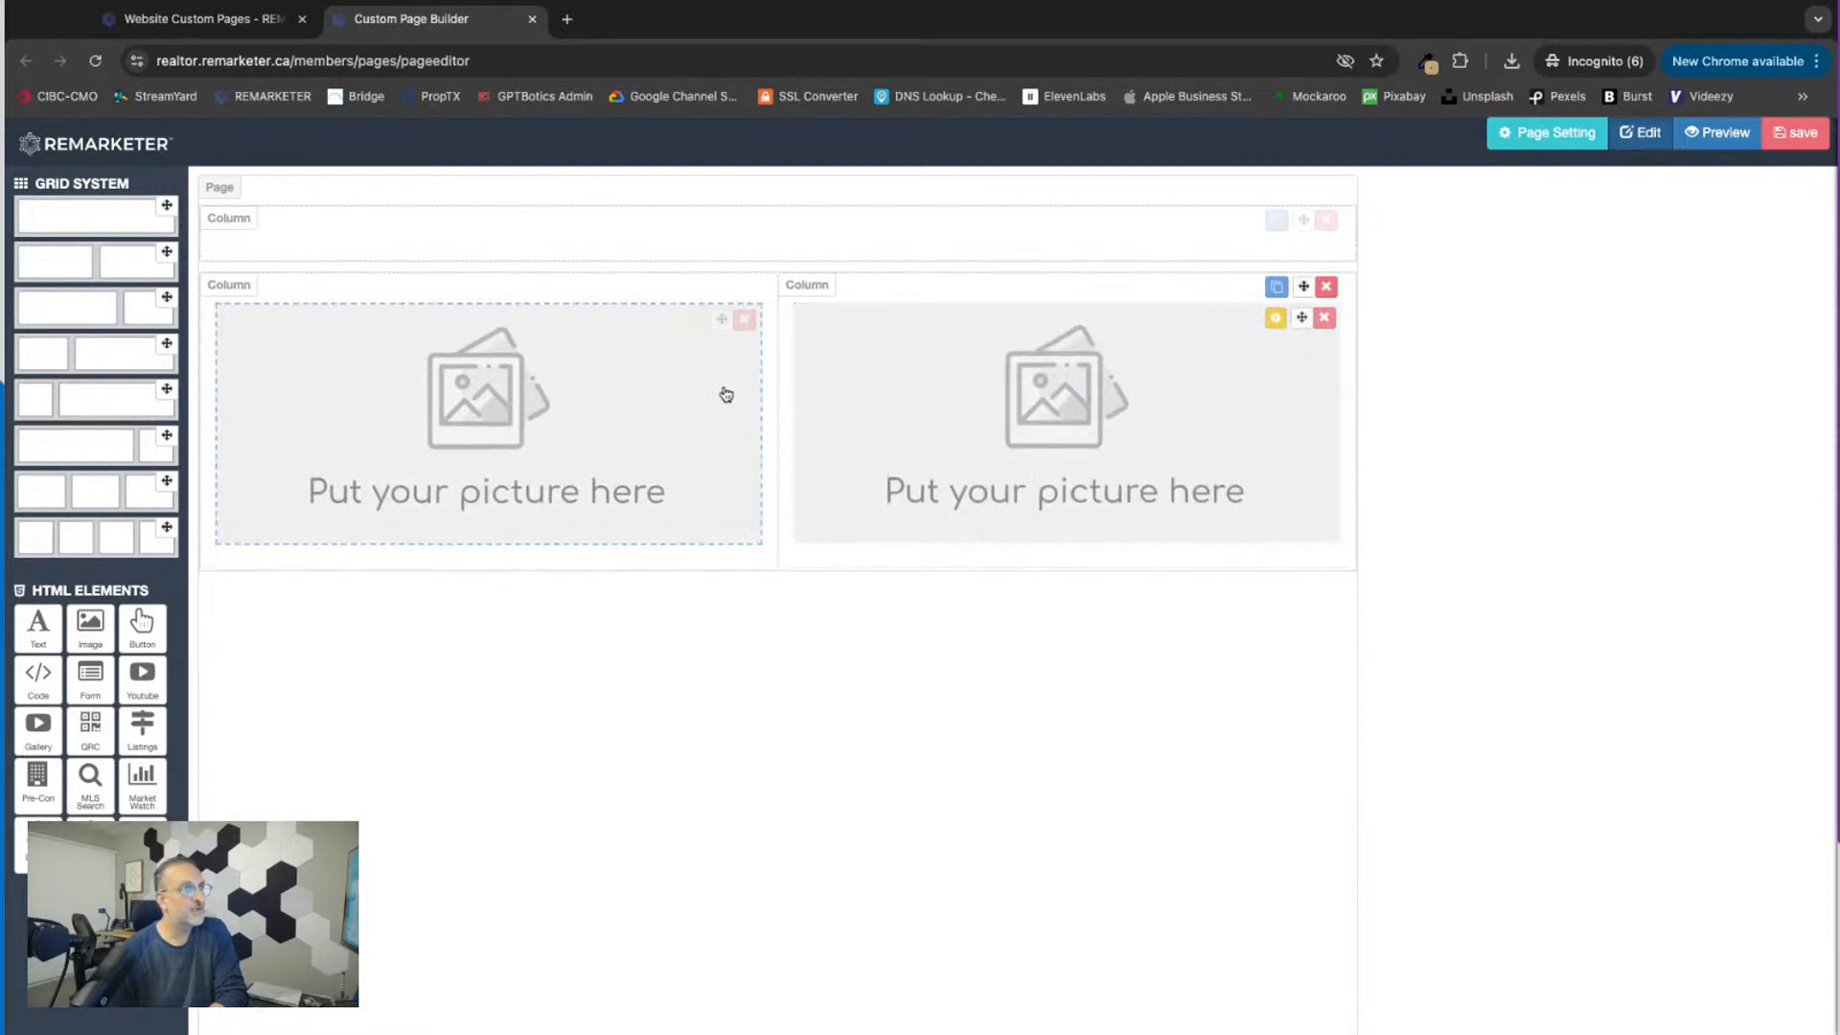
Step: Add a row with a narrow and a wide column, placing a form in the wide column and text in the narrow one
left_click_drag(151, 412, 422, 699)
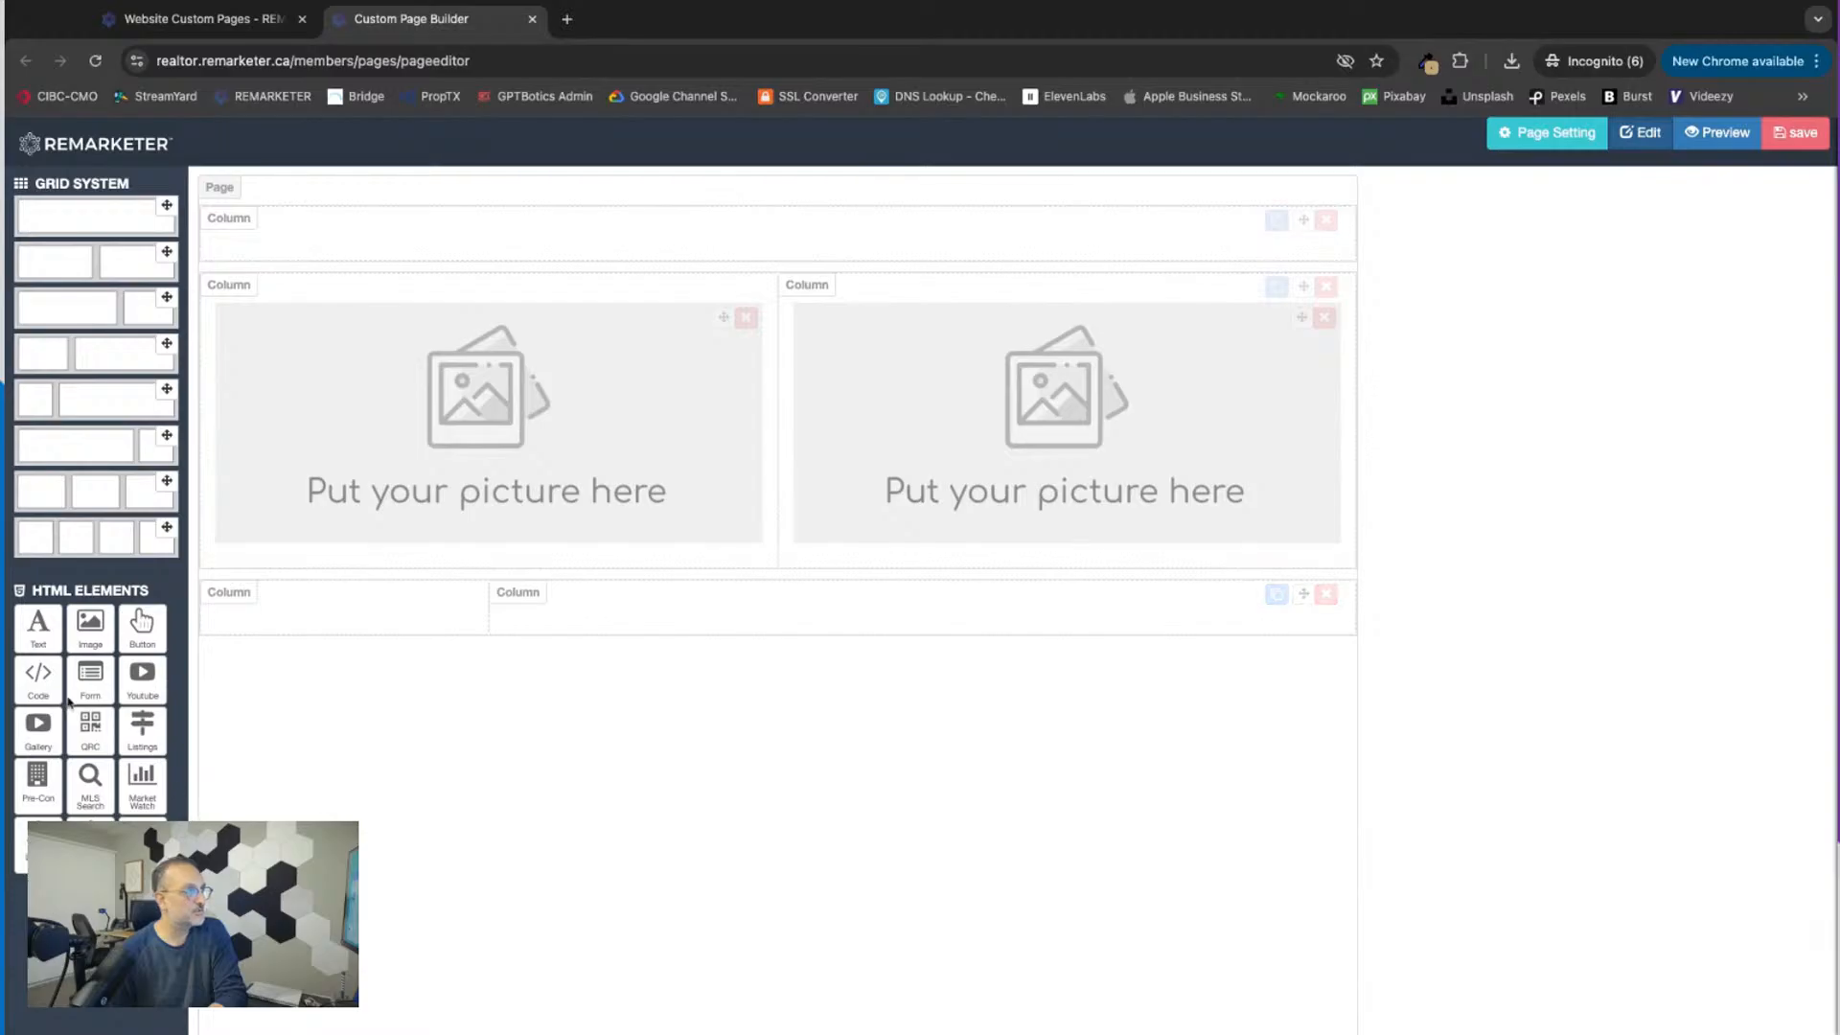
left_click_drag(76, 692, 843, 671)
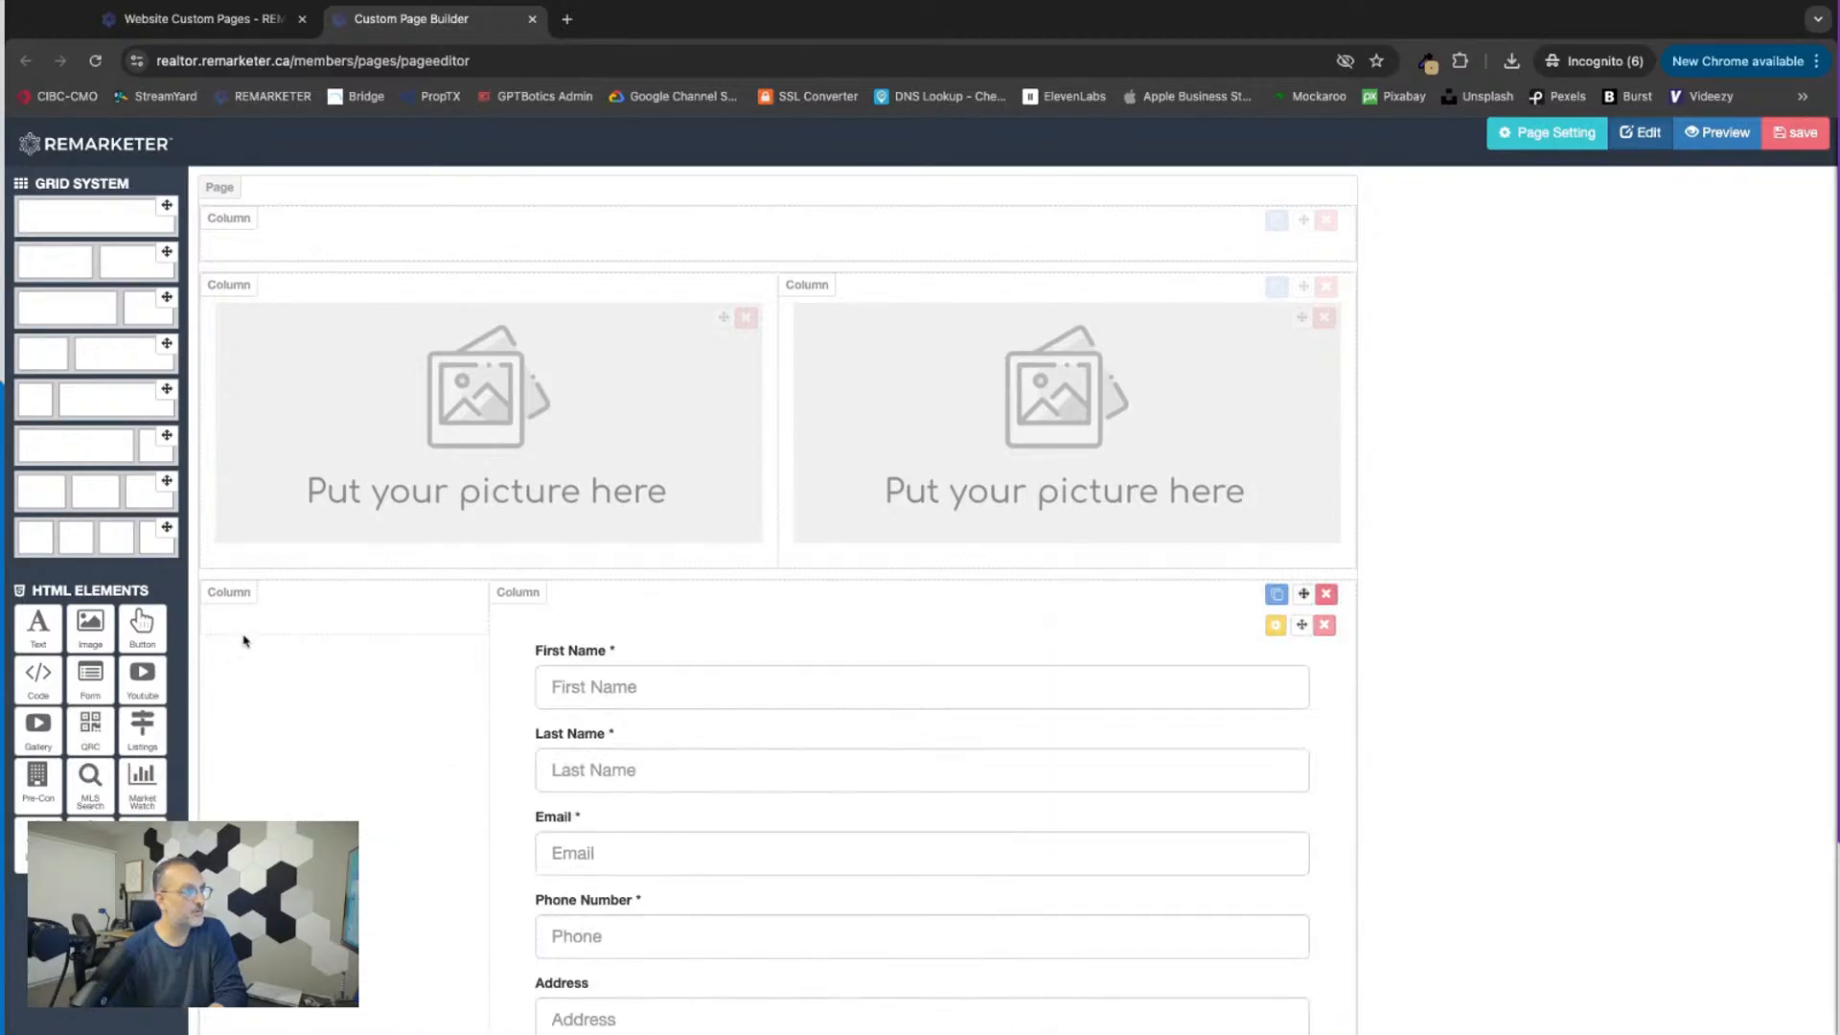
left_click(43, 631)
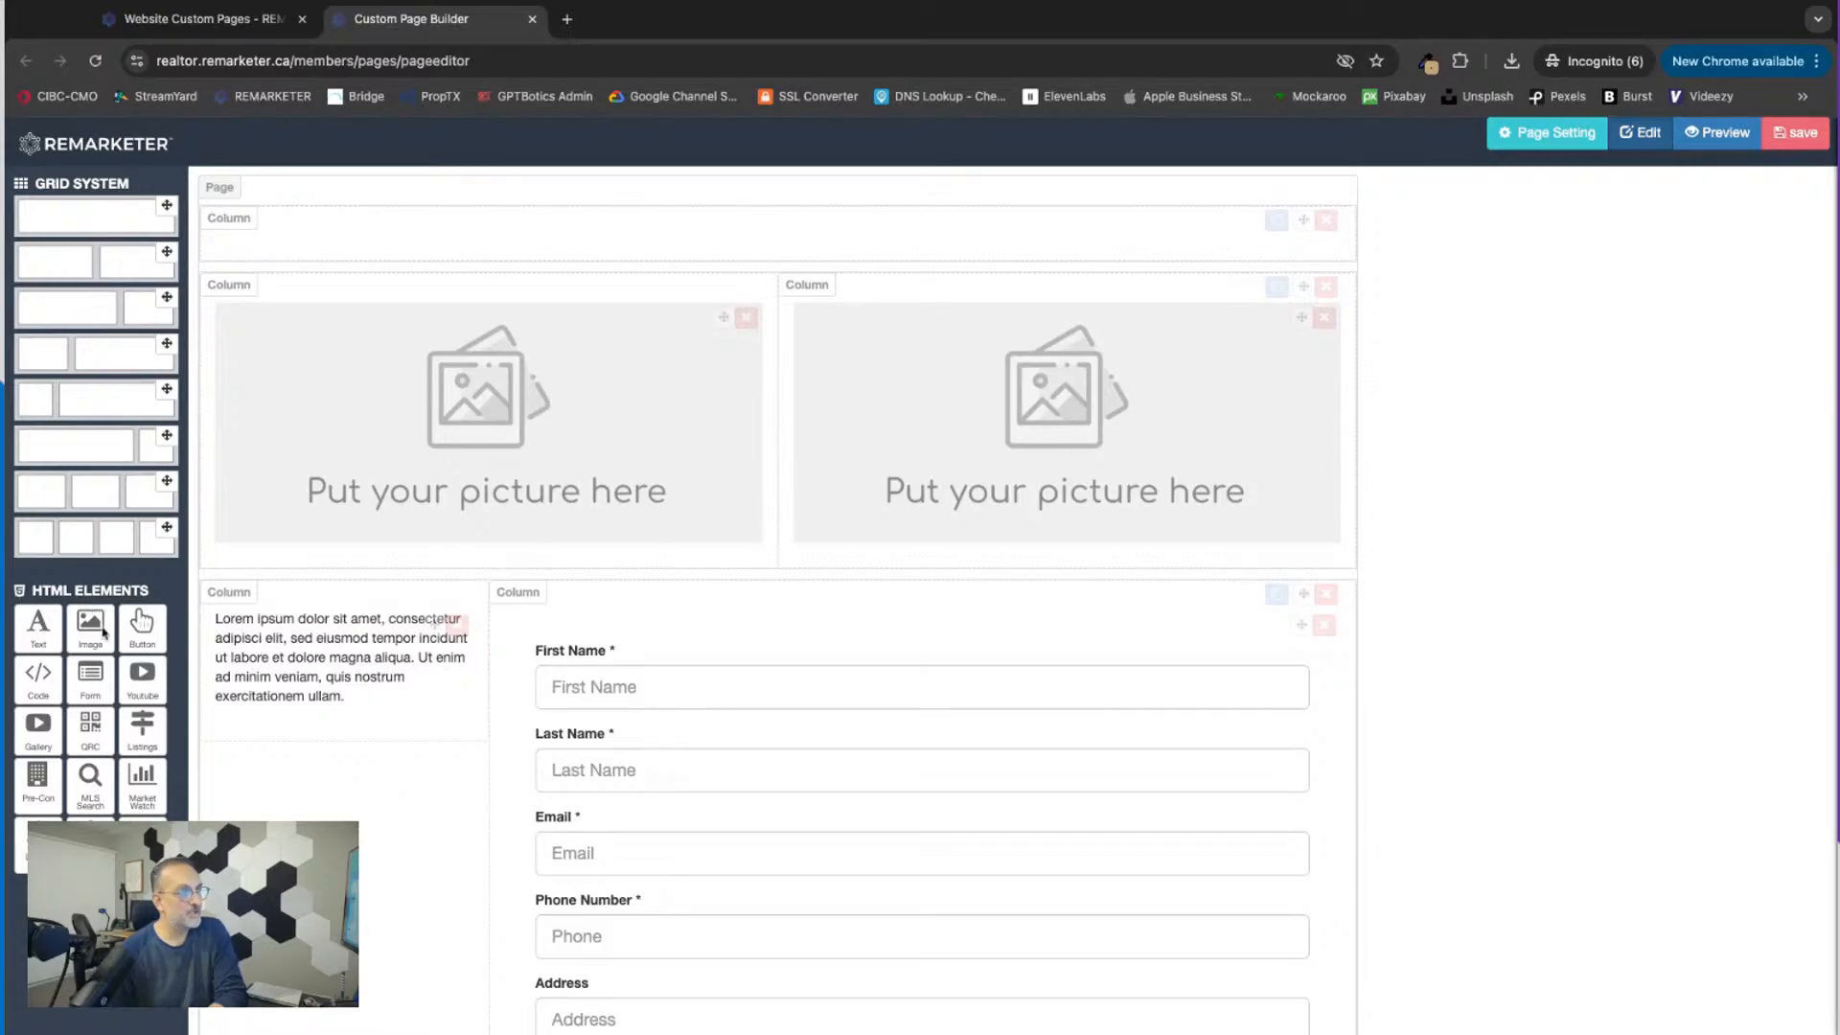
Step: Delete the row holding the text and form and the row holding the two images, keeping the empty single-column row
scroll(842, 731, "down", 3)
scroll(842, 732, "up", 2)
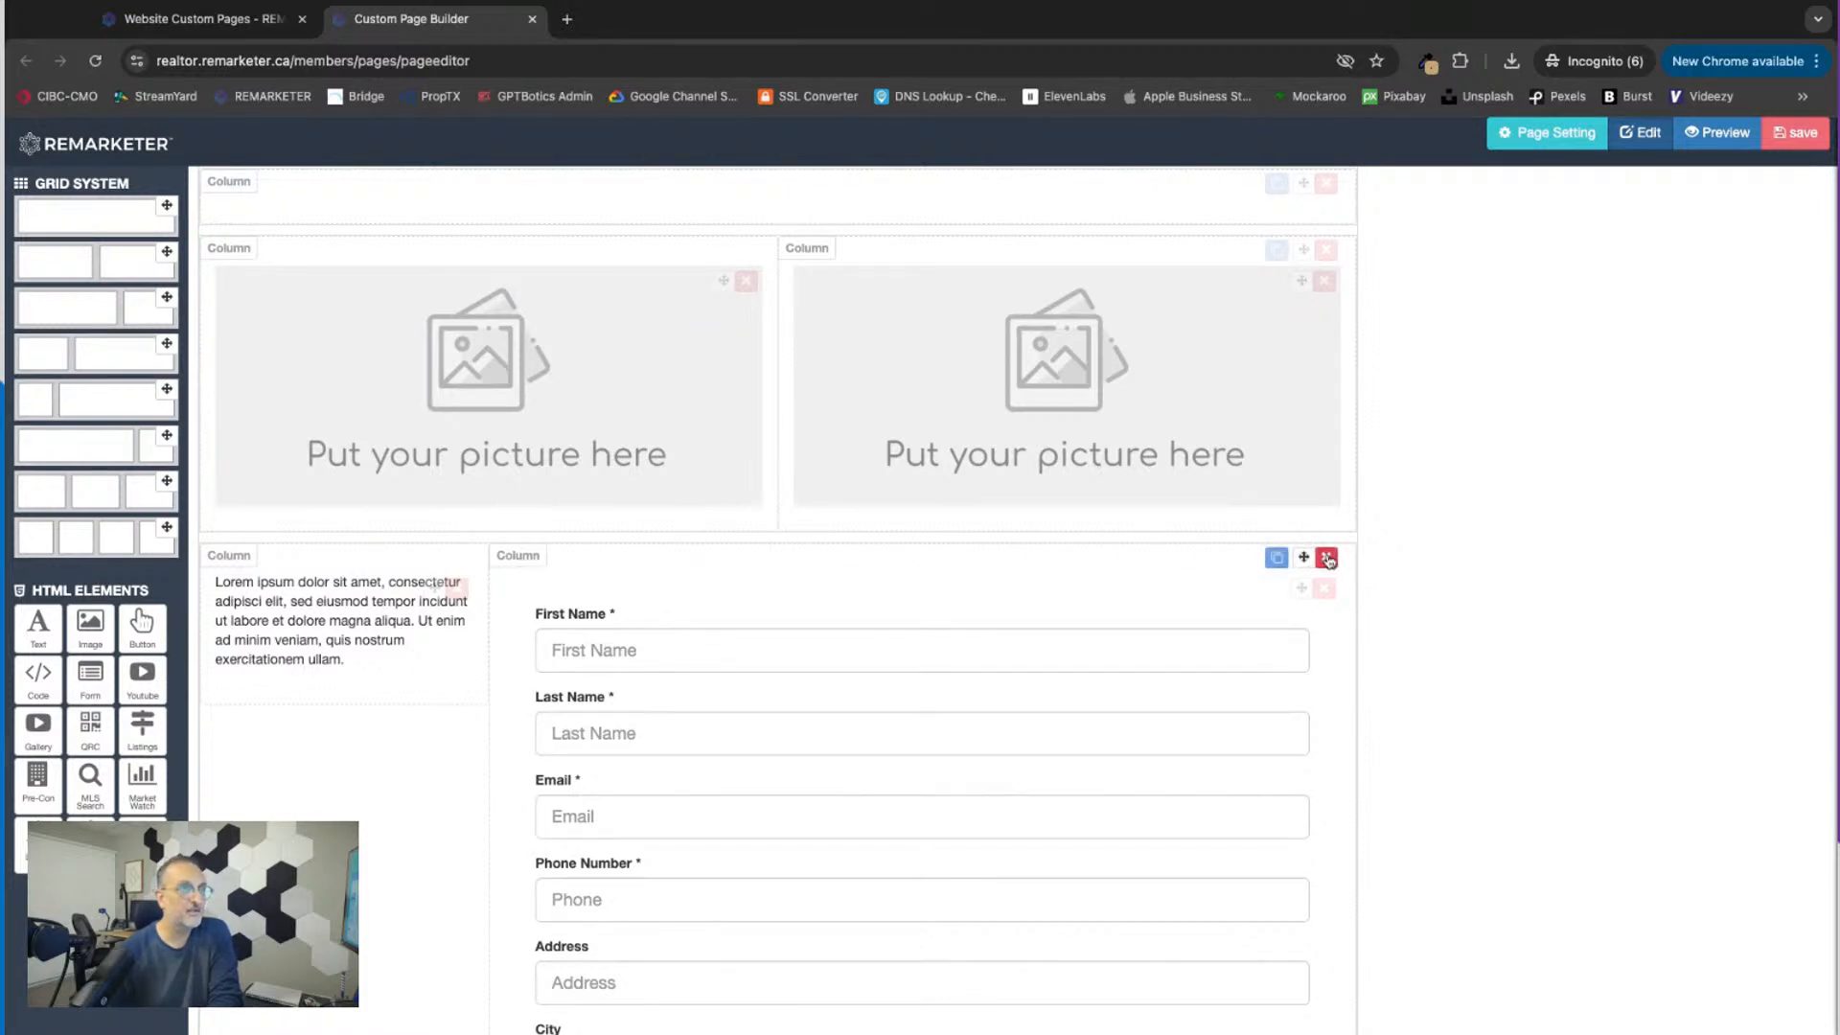
left_click(1326, 558)
left_click(1138, 183)
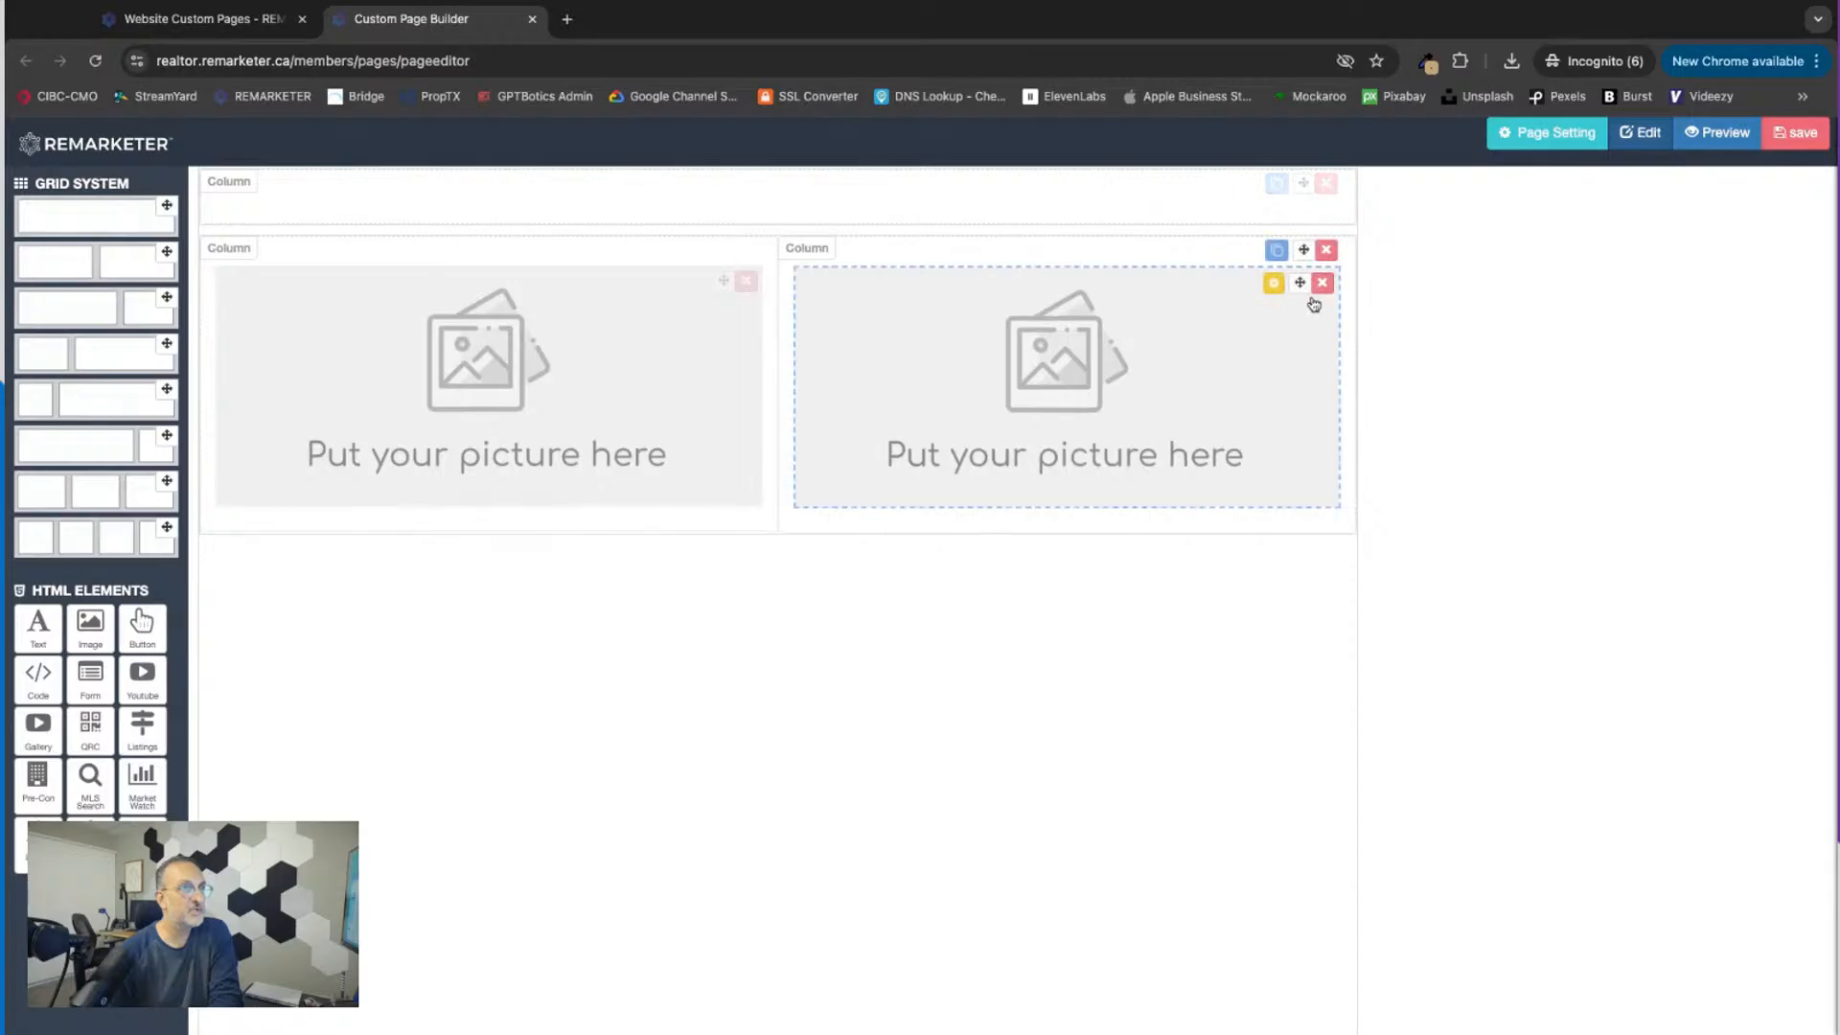
left_click(1326, 251)
left_click(1138, 180)
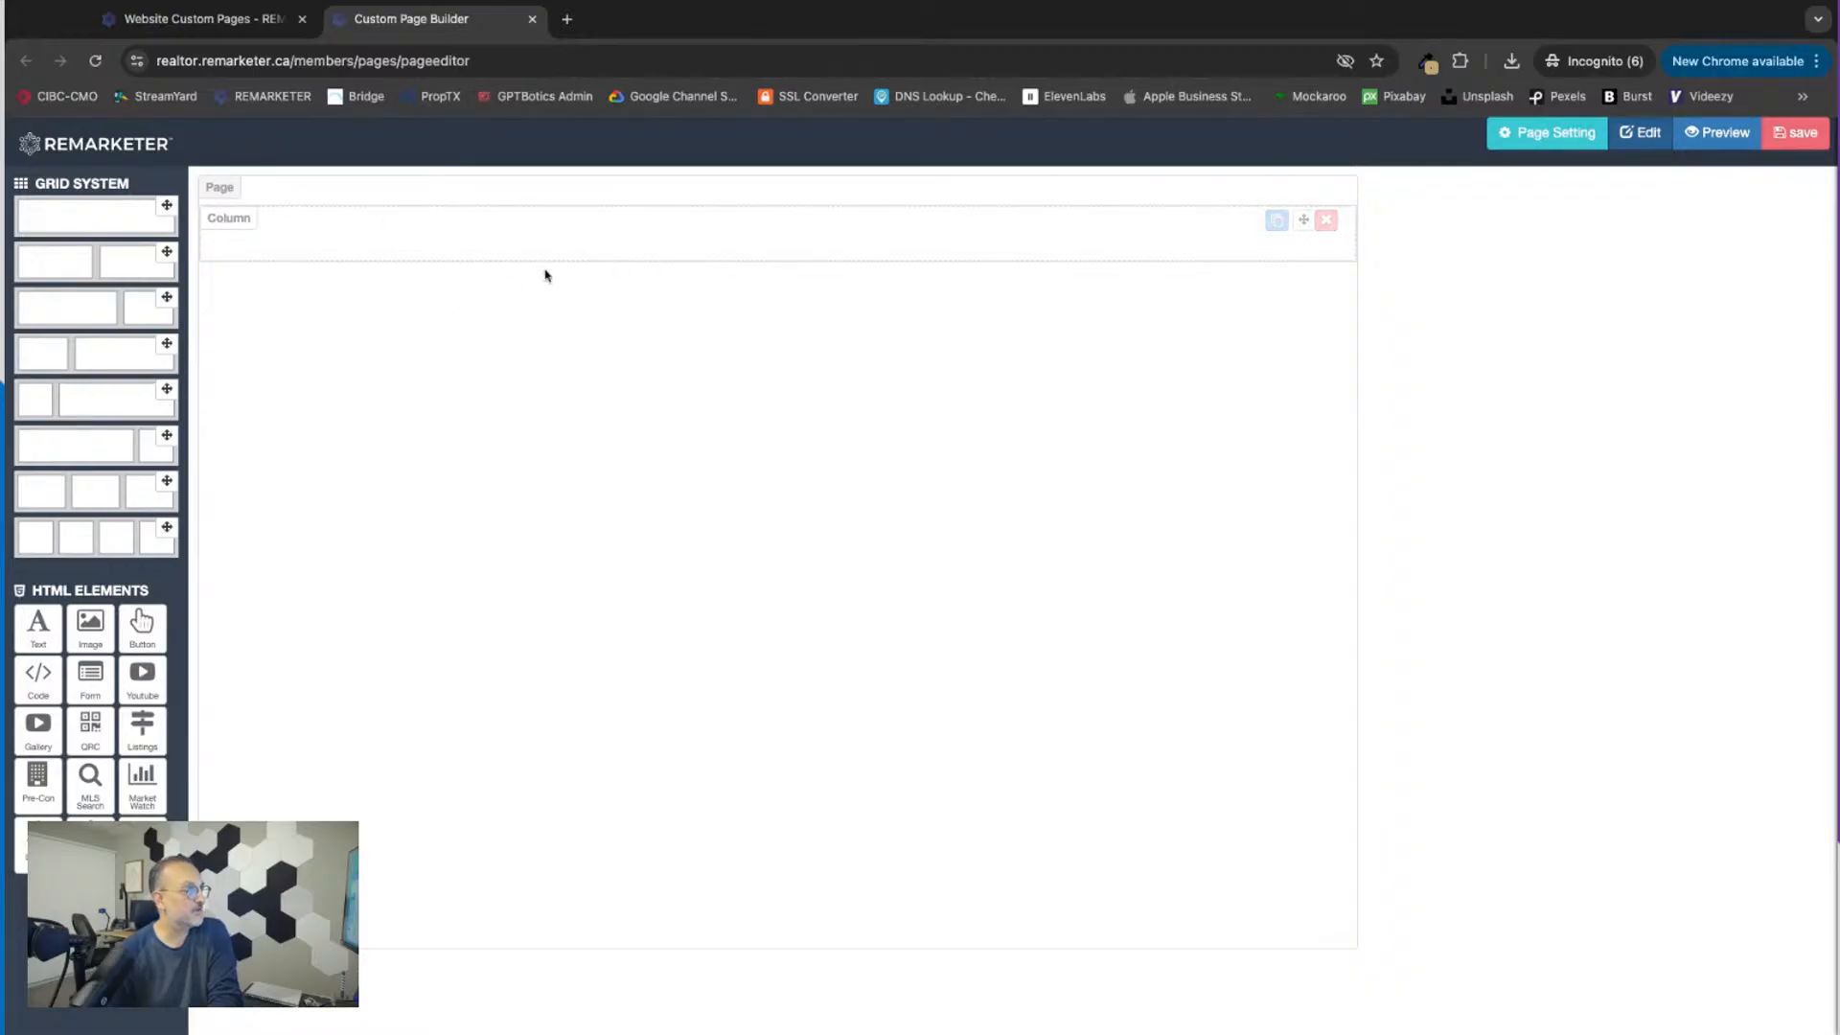
Step: Add a text element to the single-column row and replace its placeholder with "Fall 2025 Home Readiness Guide for [Your City] — Get Your Property Winter-Ready!"
left_click_drag(27, 634, 412, 247)
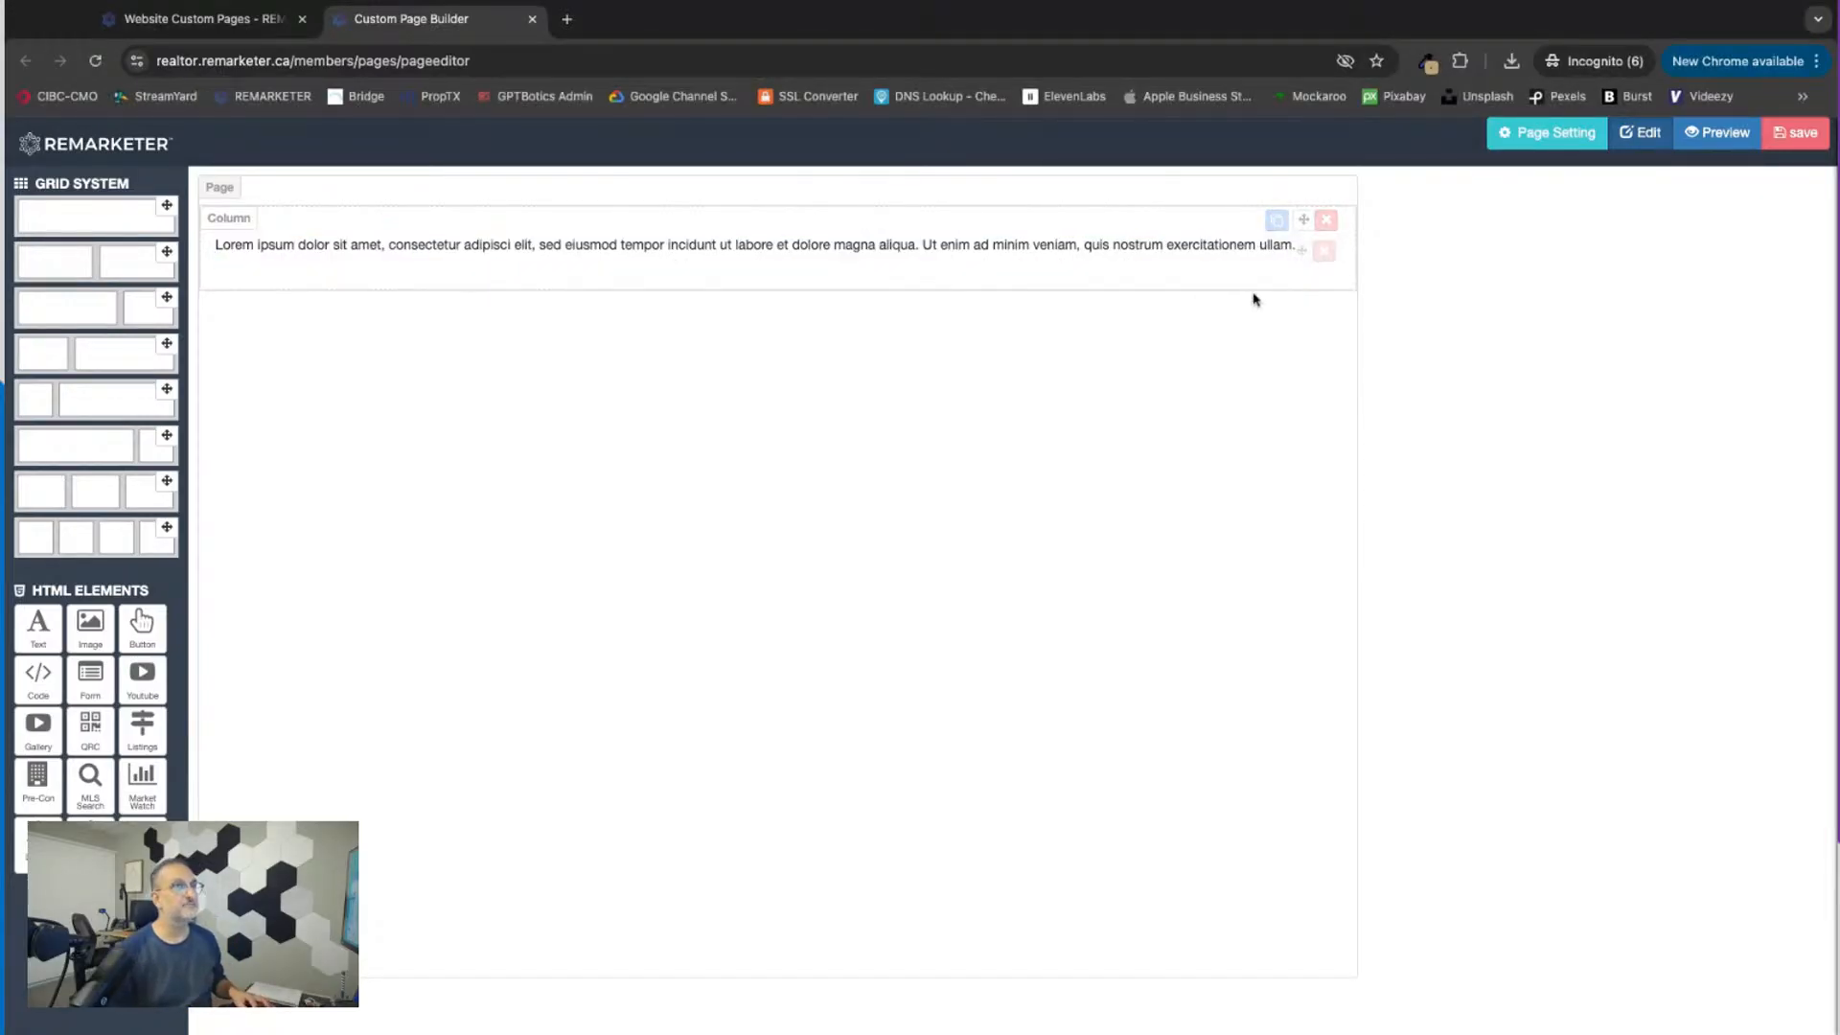
left_click(1274, 252)
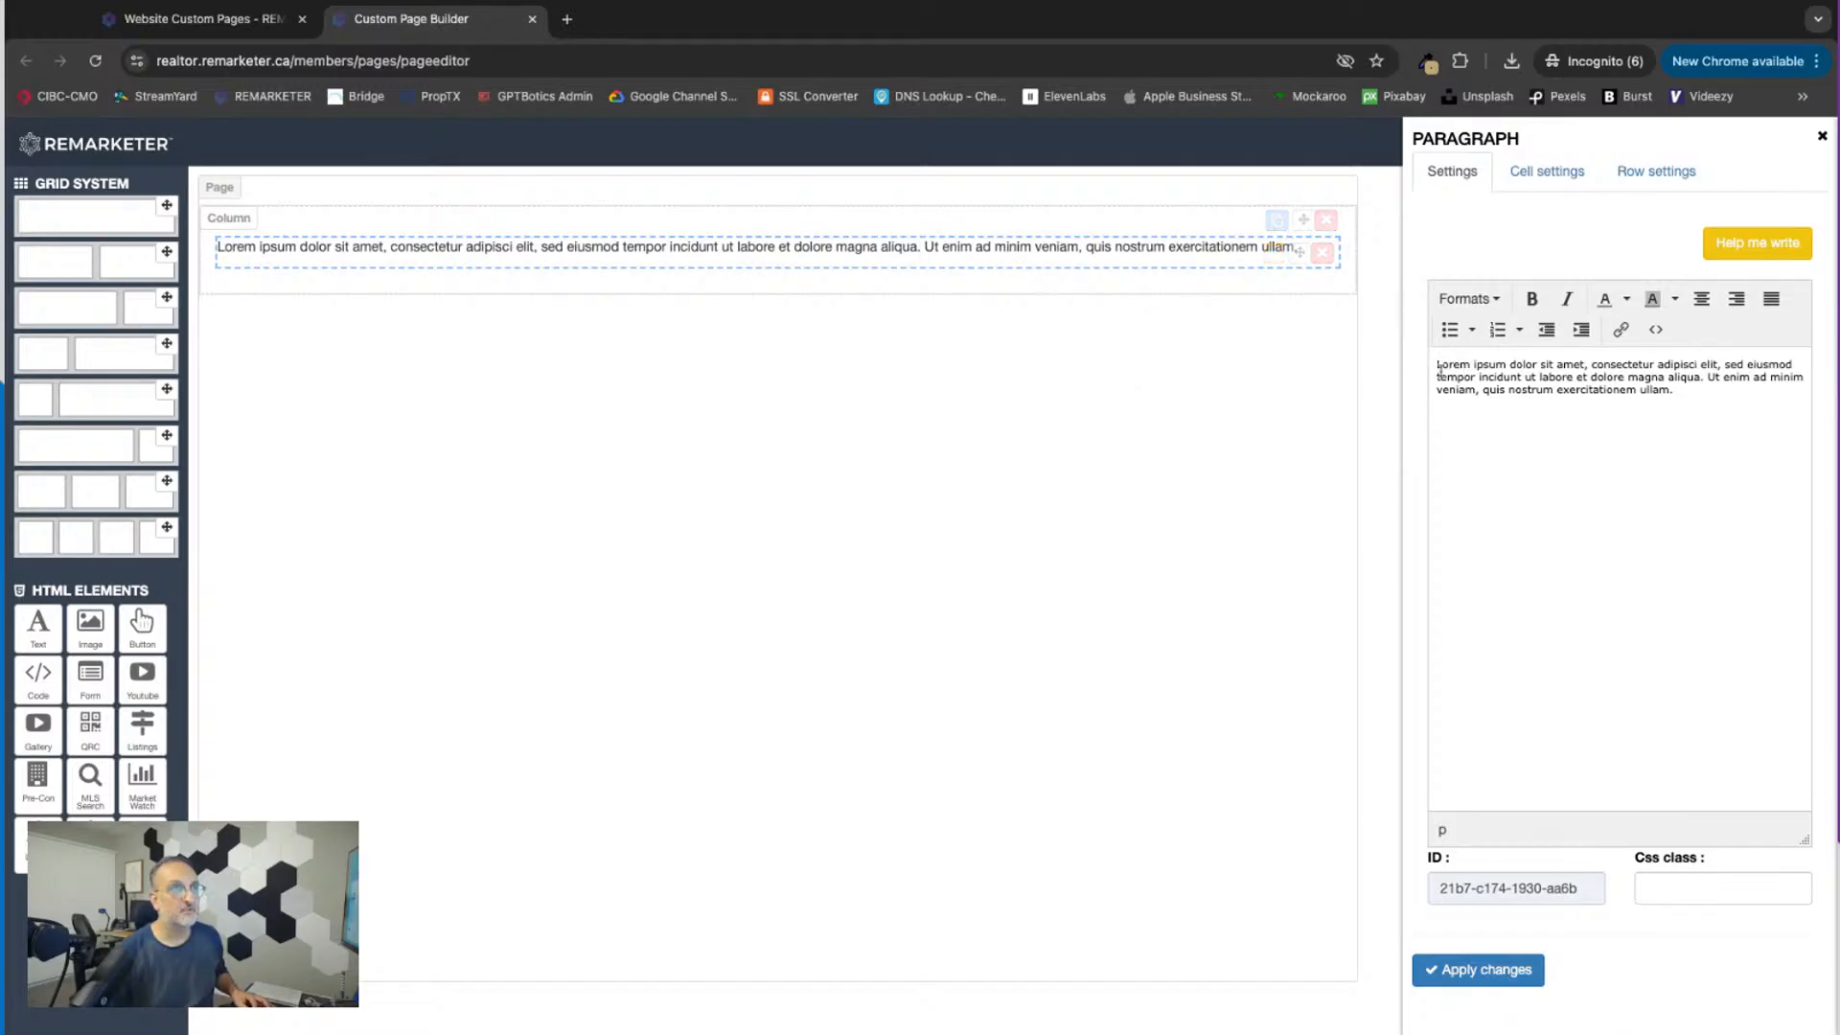
left_click_drag(1436, 364, 1531, 390)
key("super+a")
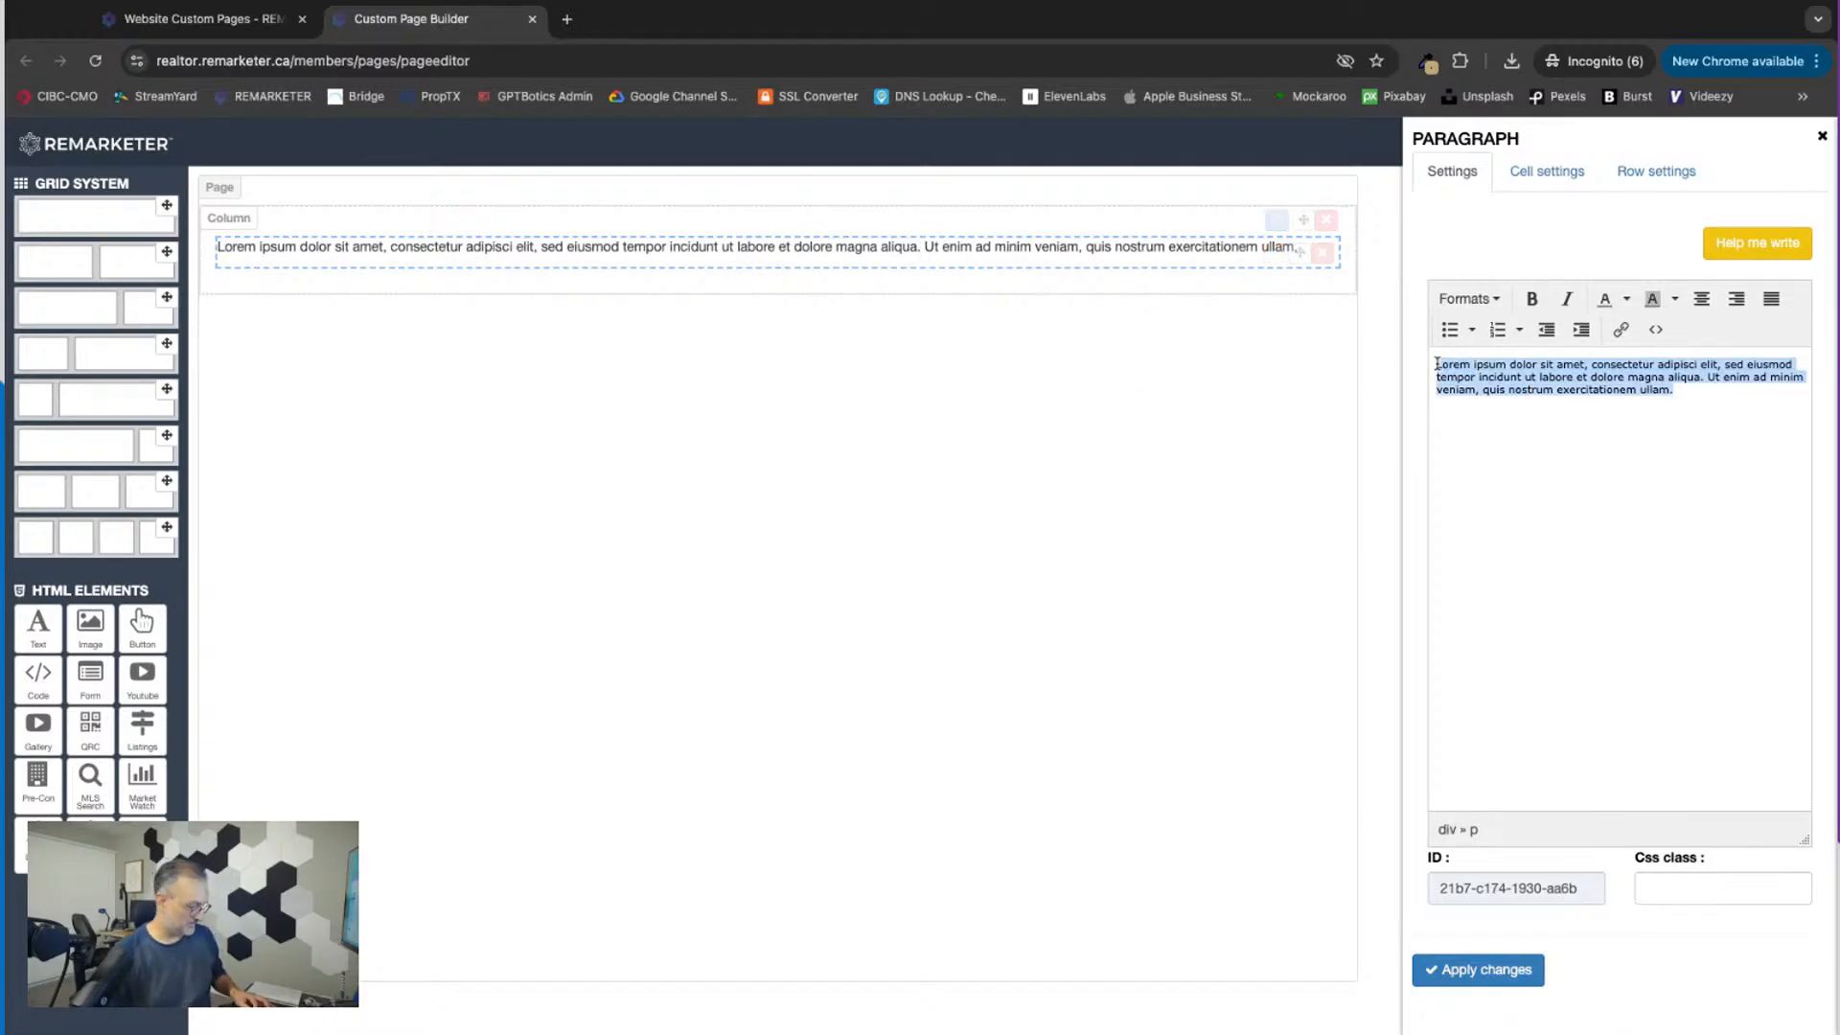
type("Fall 2025 Home Readiness Guide for [Your City] — Get Your Property Winter-Ready!")
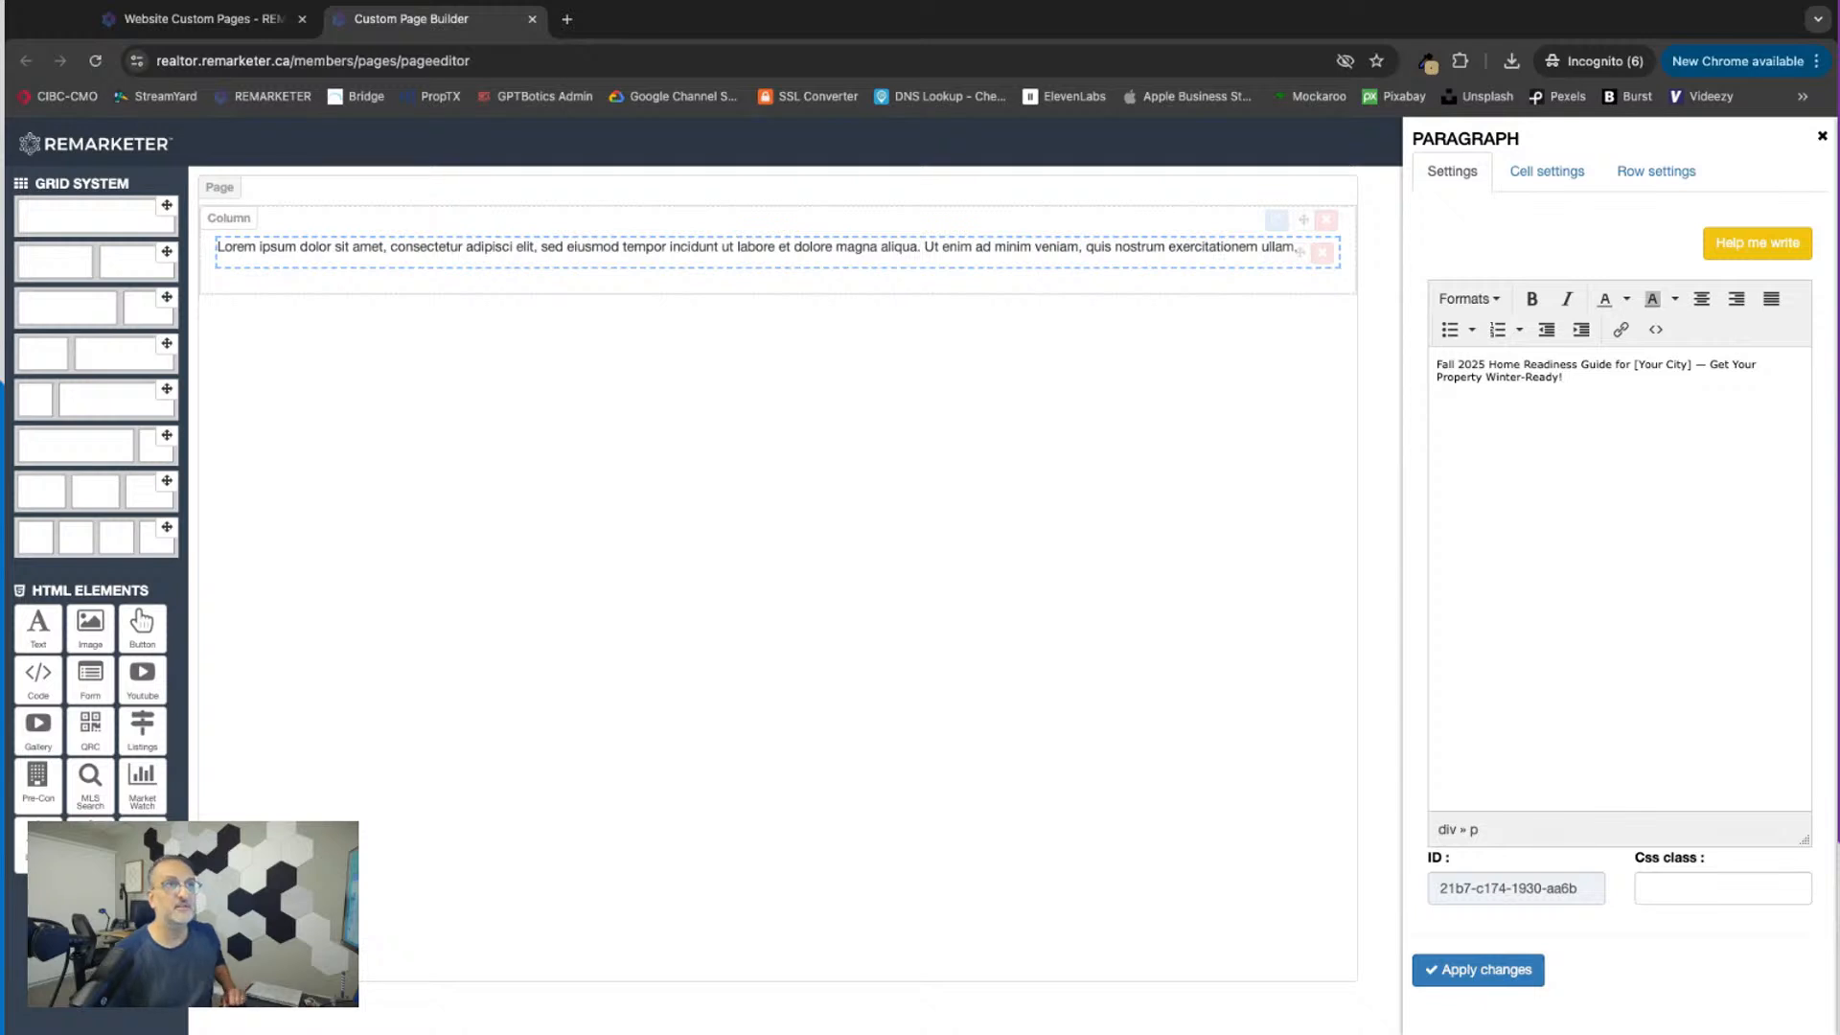
Step: Center the Home Readiness Guide title text and format it as Heading 2
left_click_drag(1438, 365, 1563, 378)
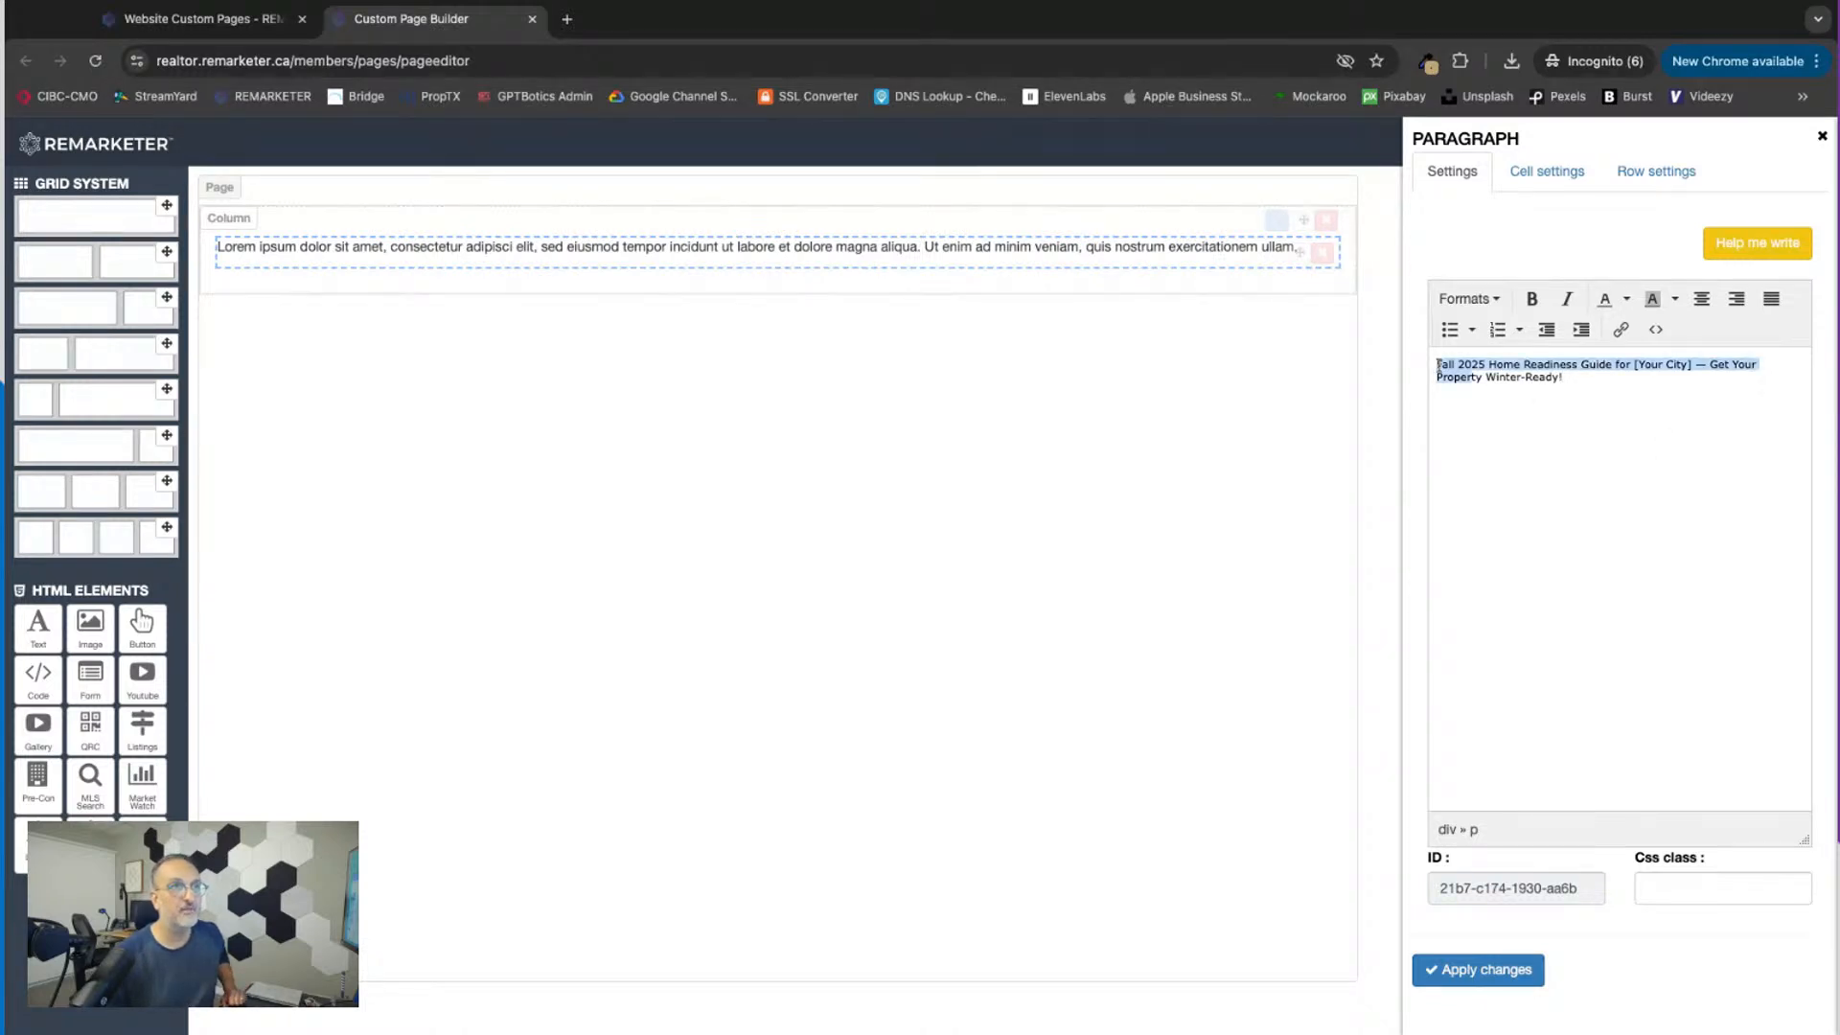
left_click(1701, 299)
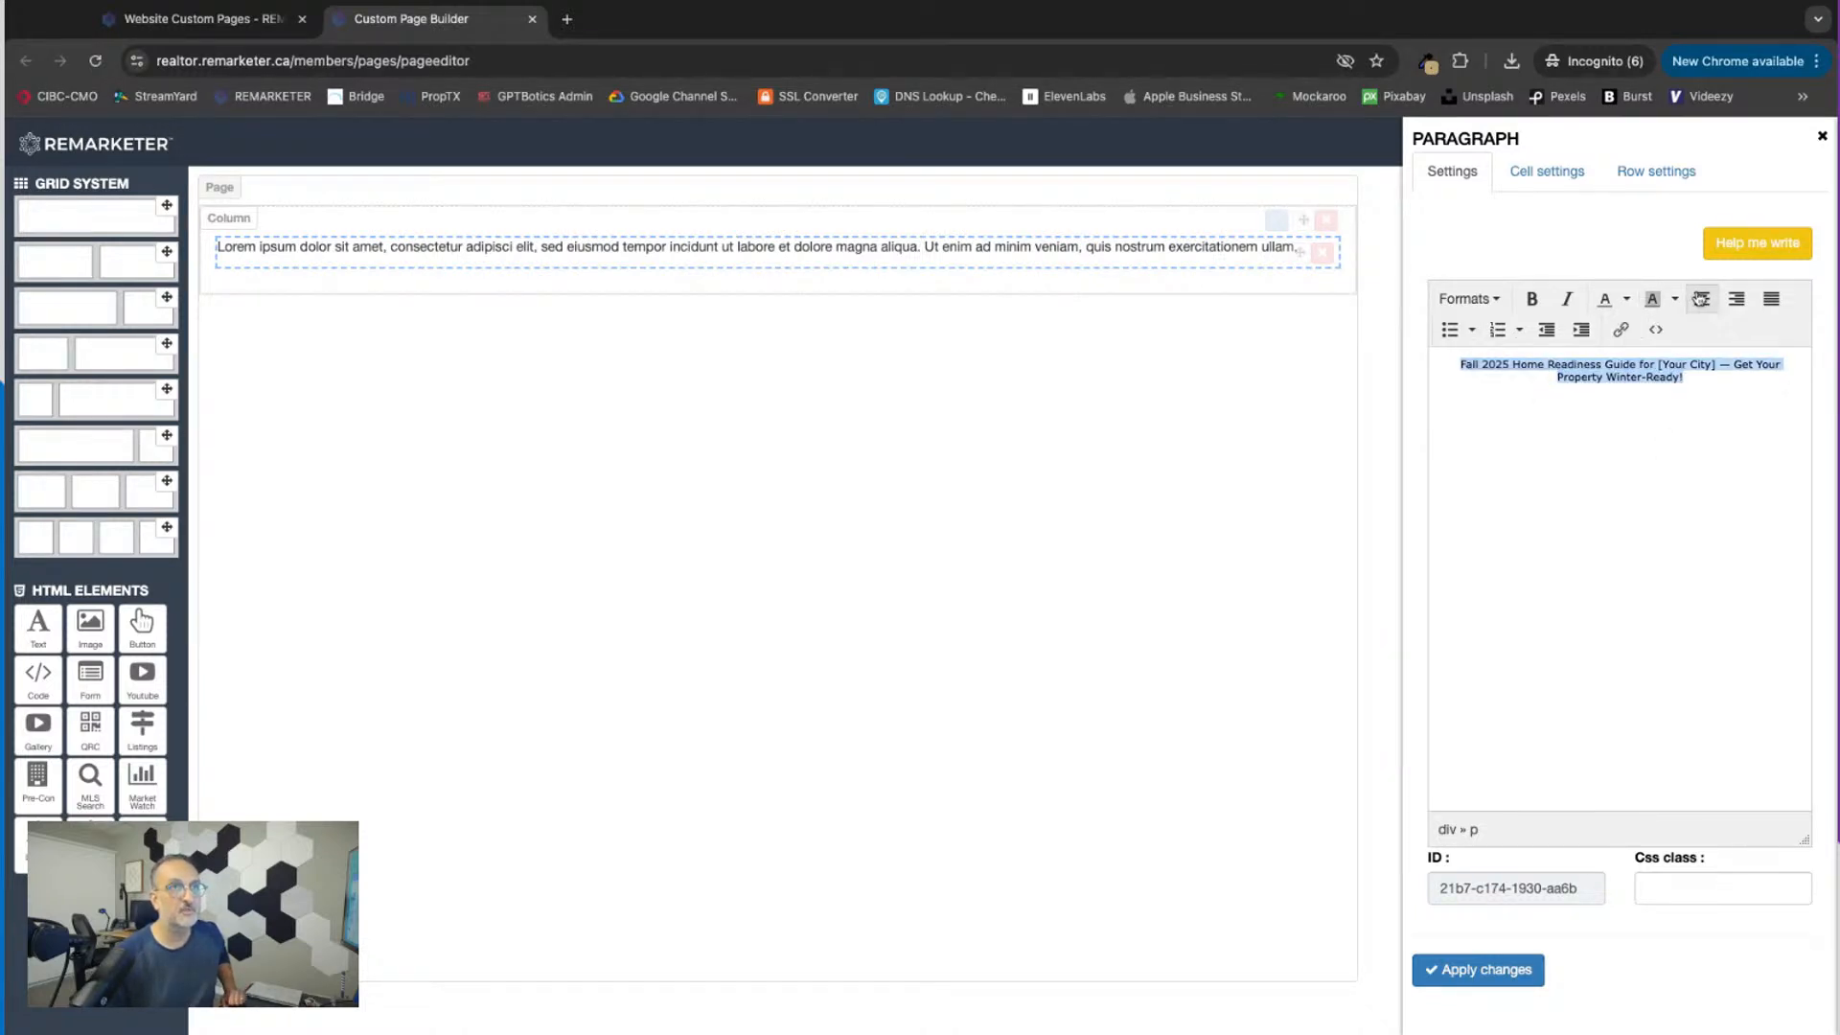
left_click(1468, 299)
mouse_move(1477, 337)
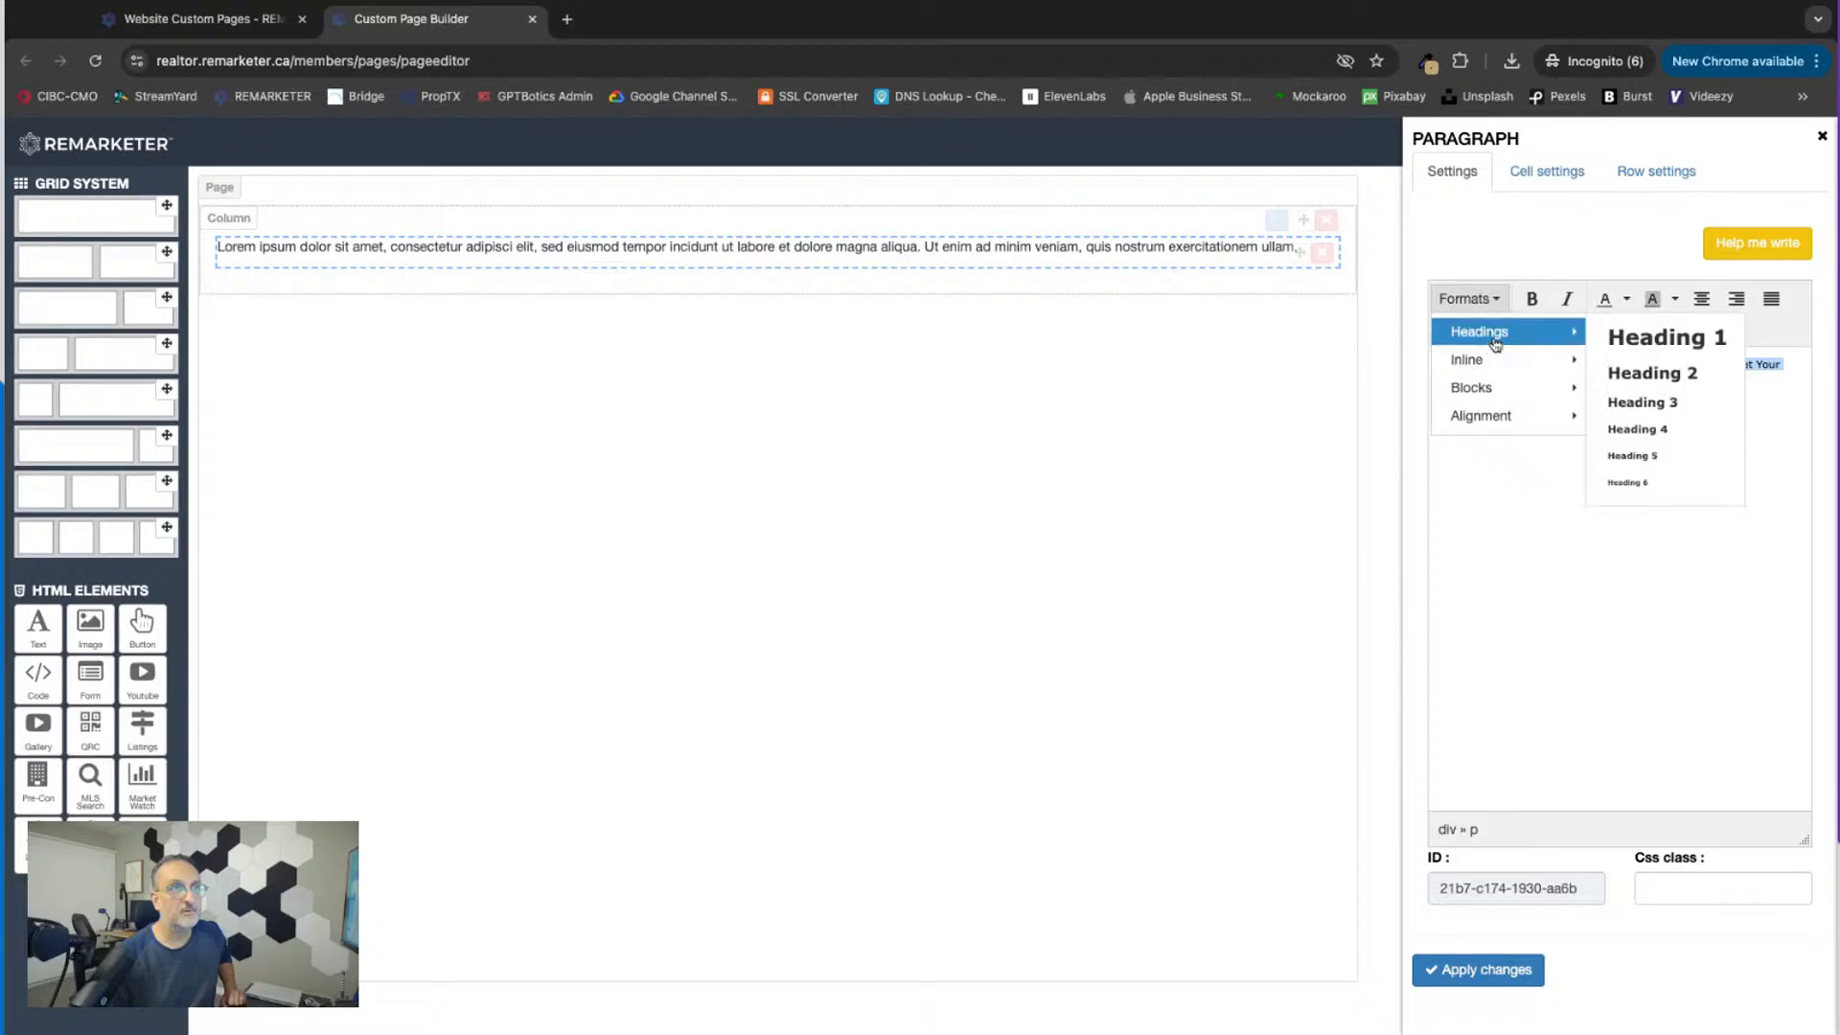
left_click(1645, 372)
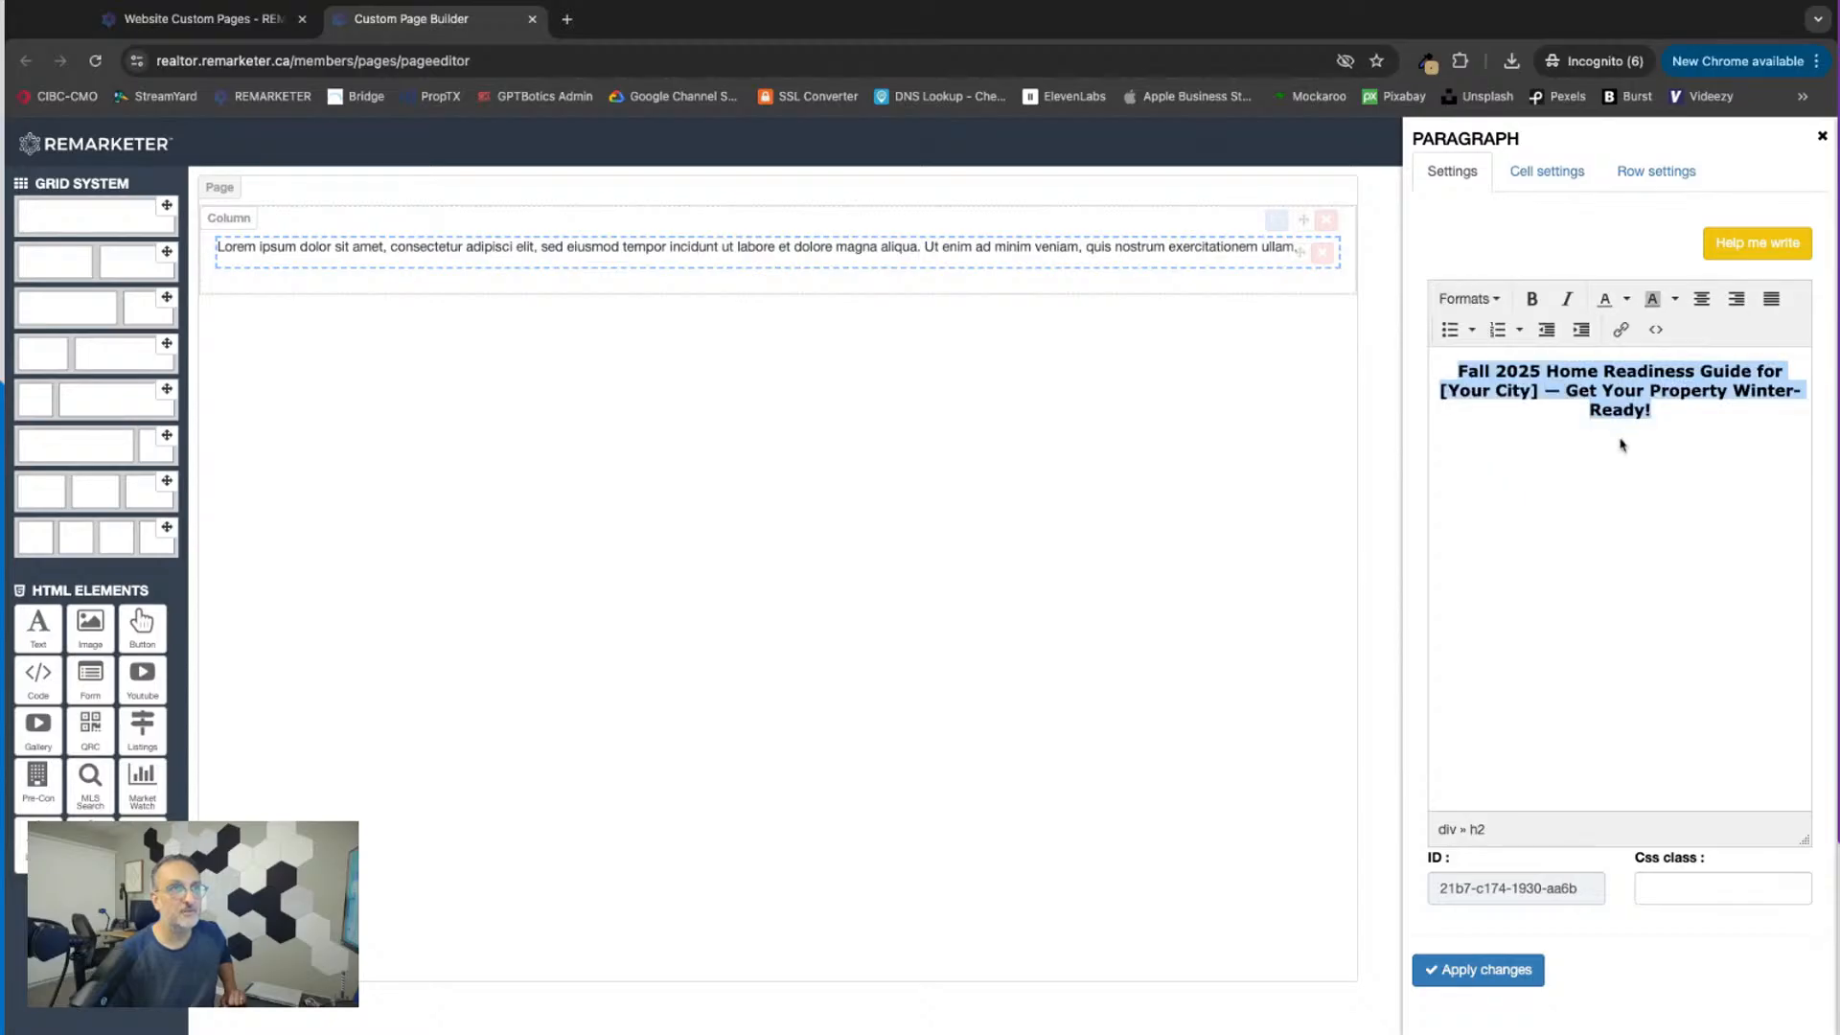
Step: Replace "[Your City]" in the Home Readiness Guide title with "Newmarket" and apply the change to the page
left_click(1546, 391)
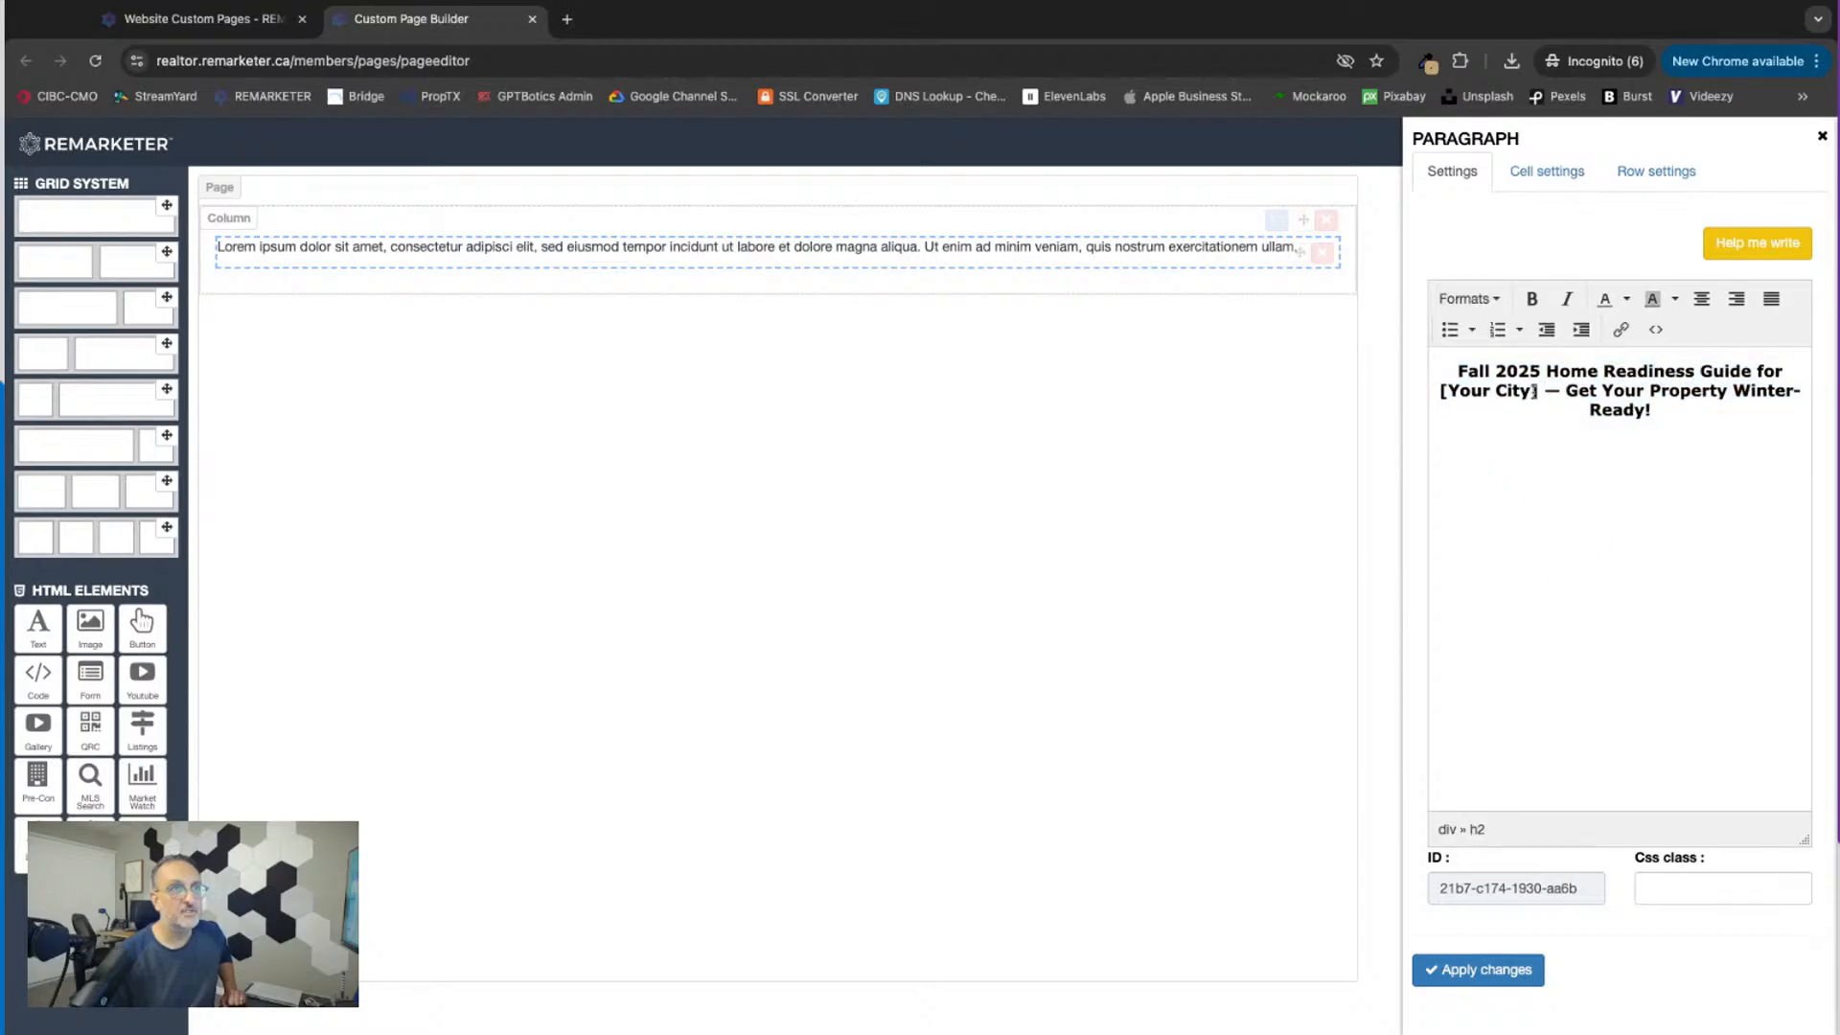
left_click_drag(1541, 392, 1471, 392)
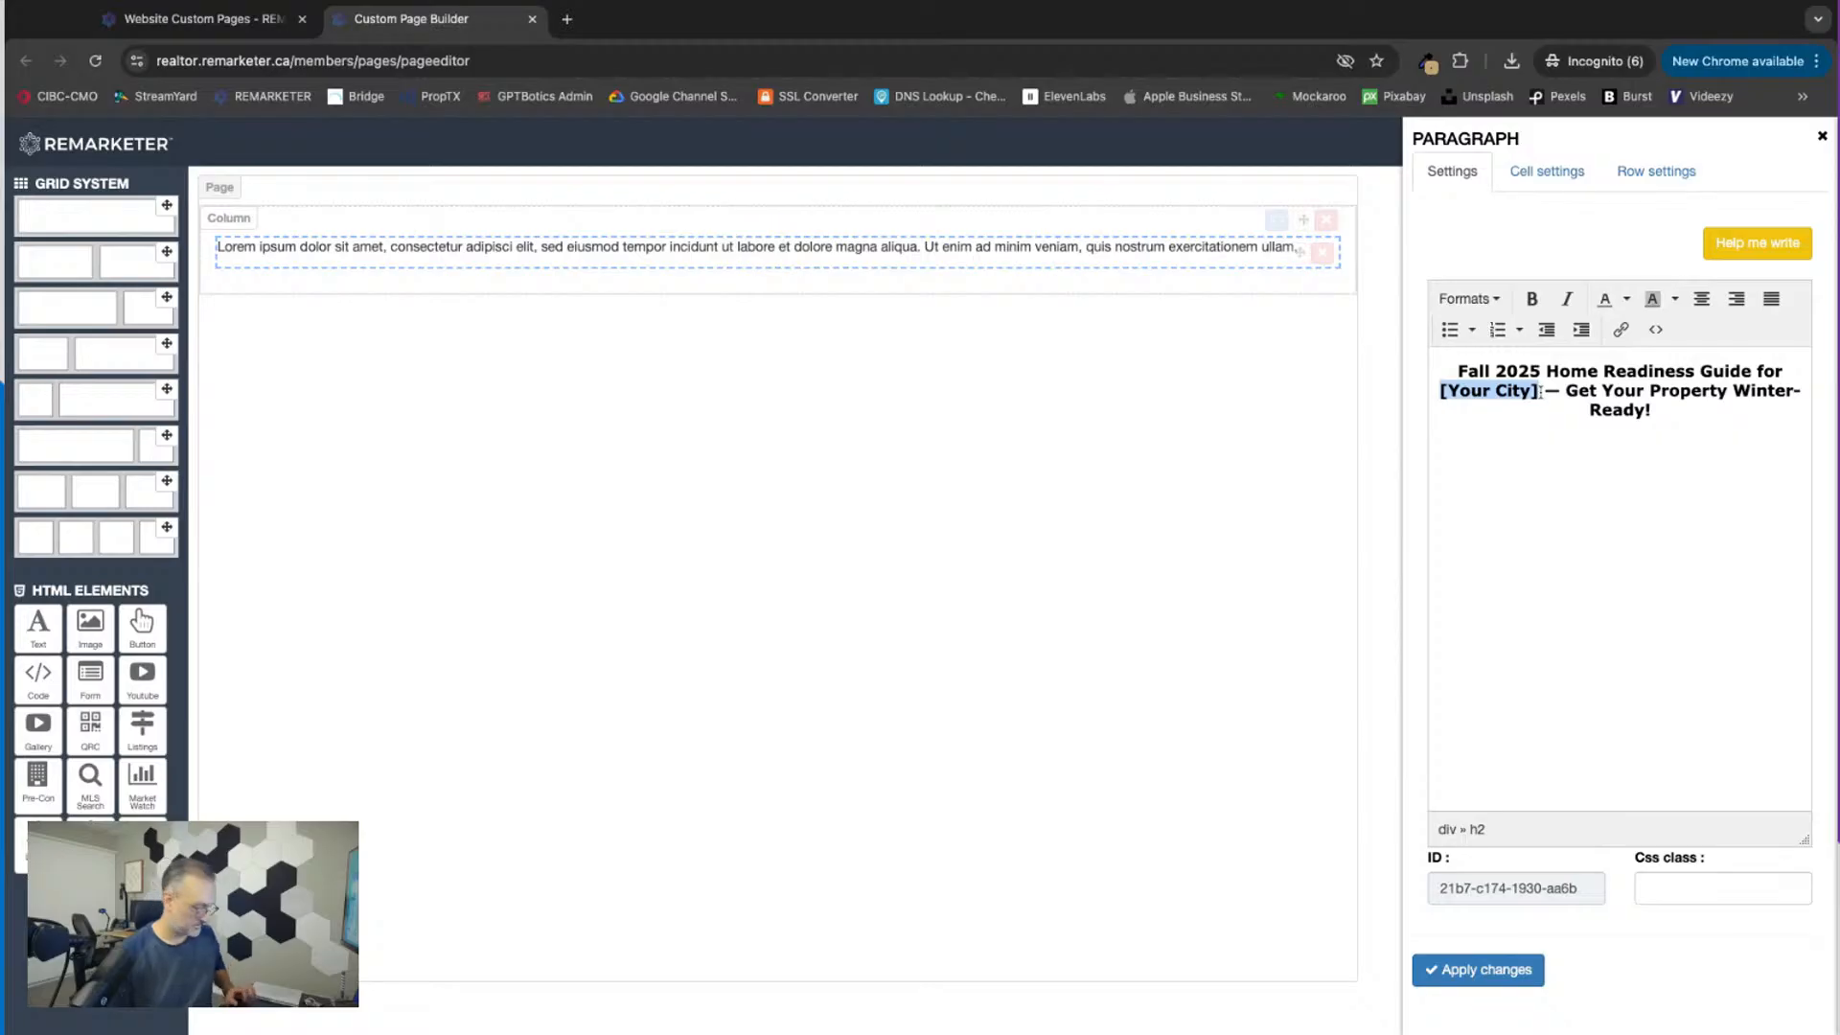
type("Newmarket")
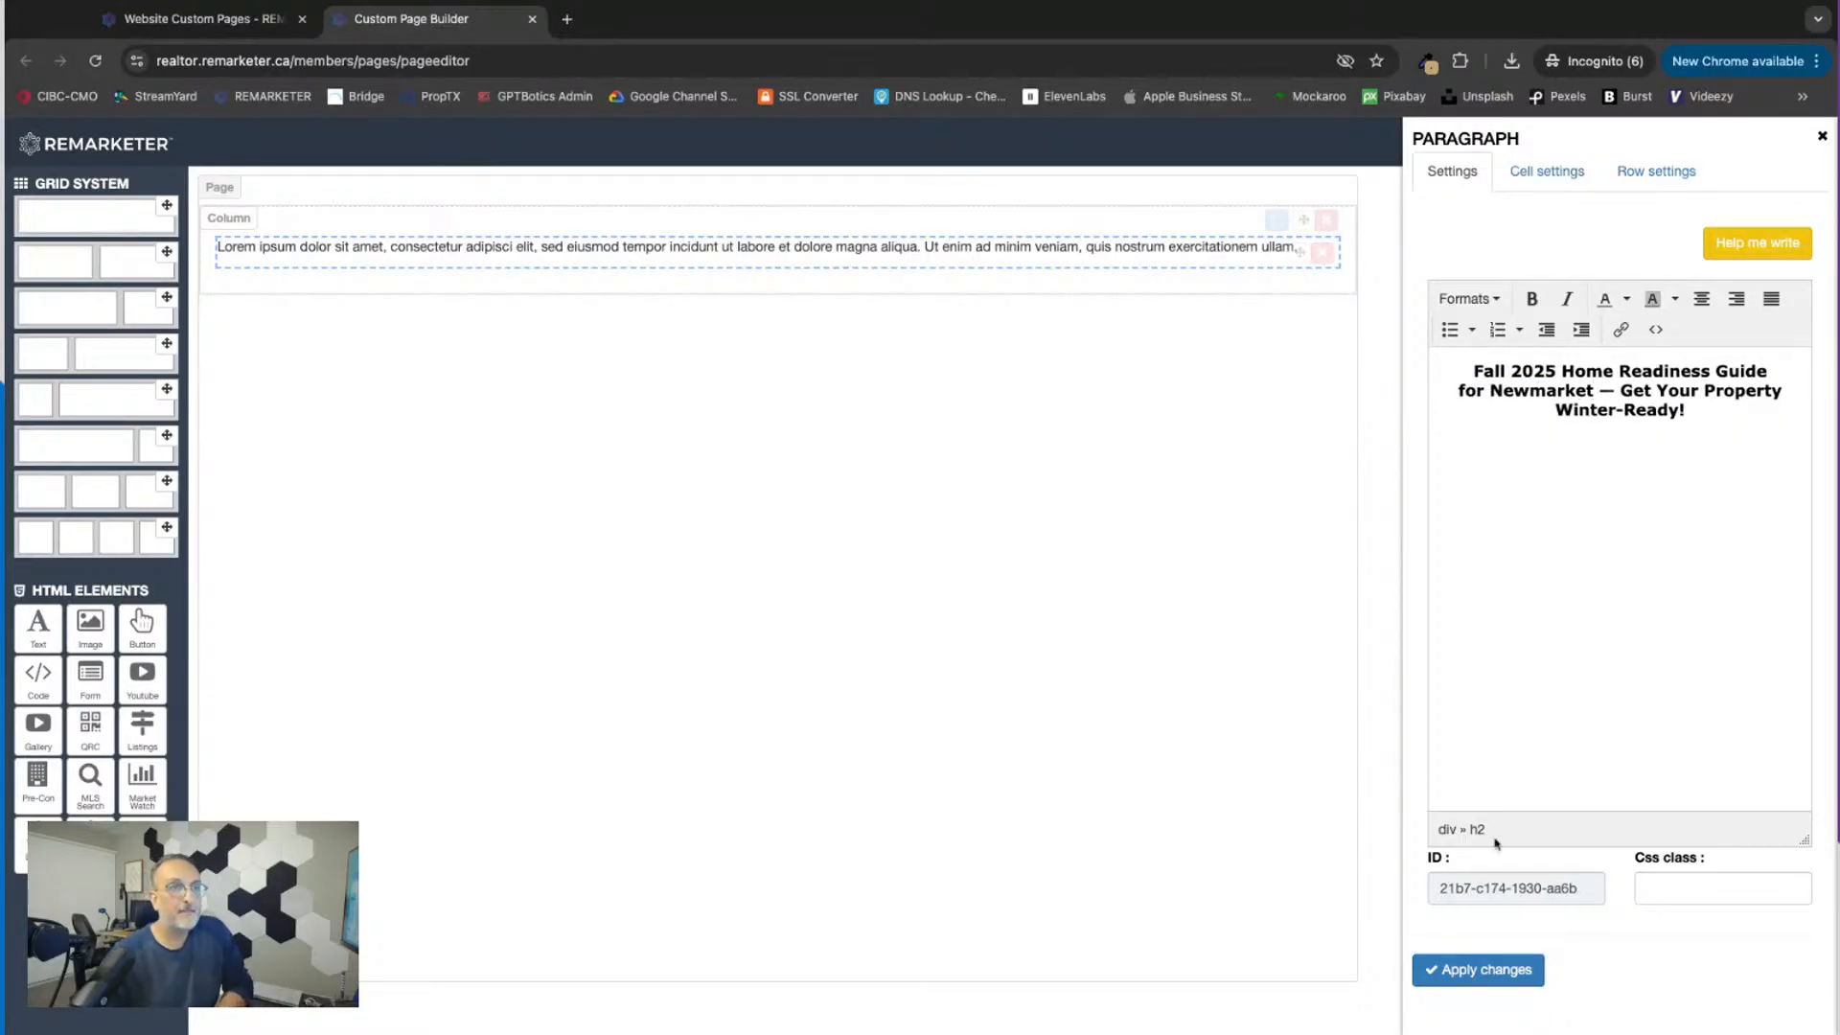
left_click(1466, 970)
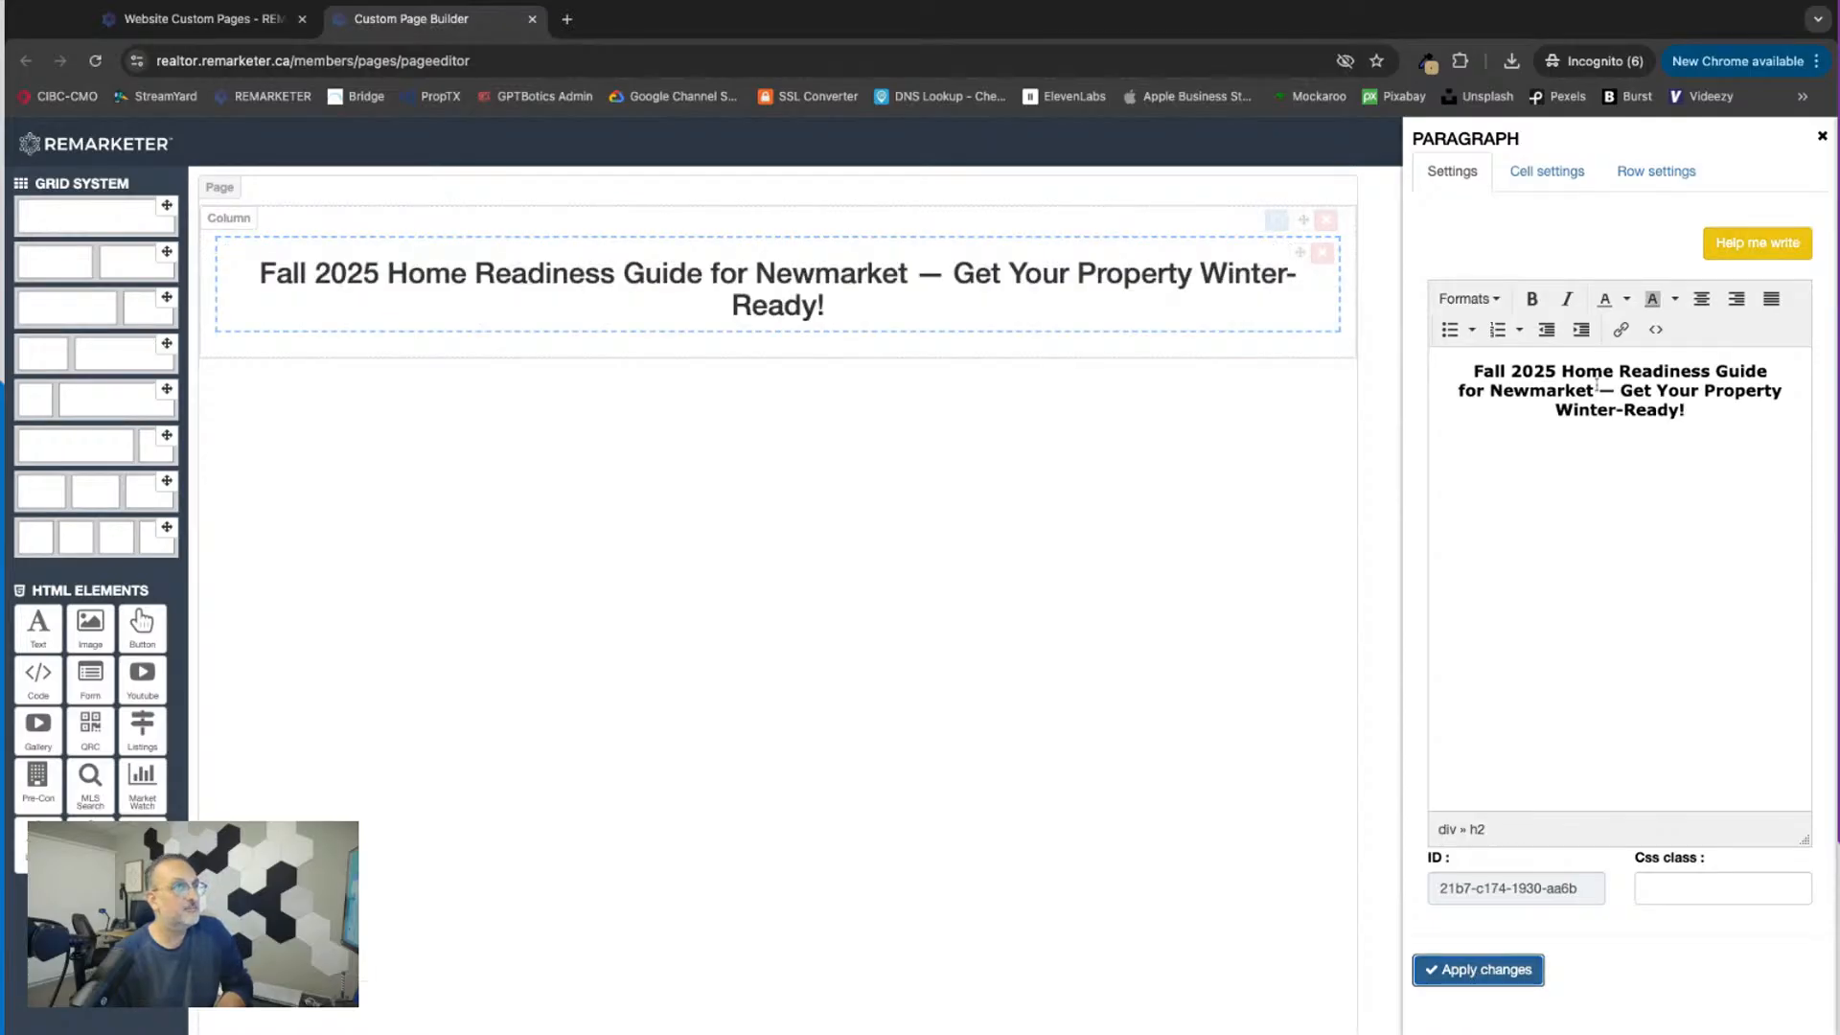
left_click(1821, 137)
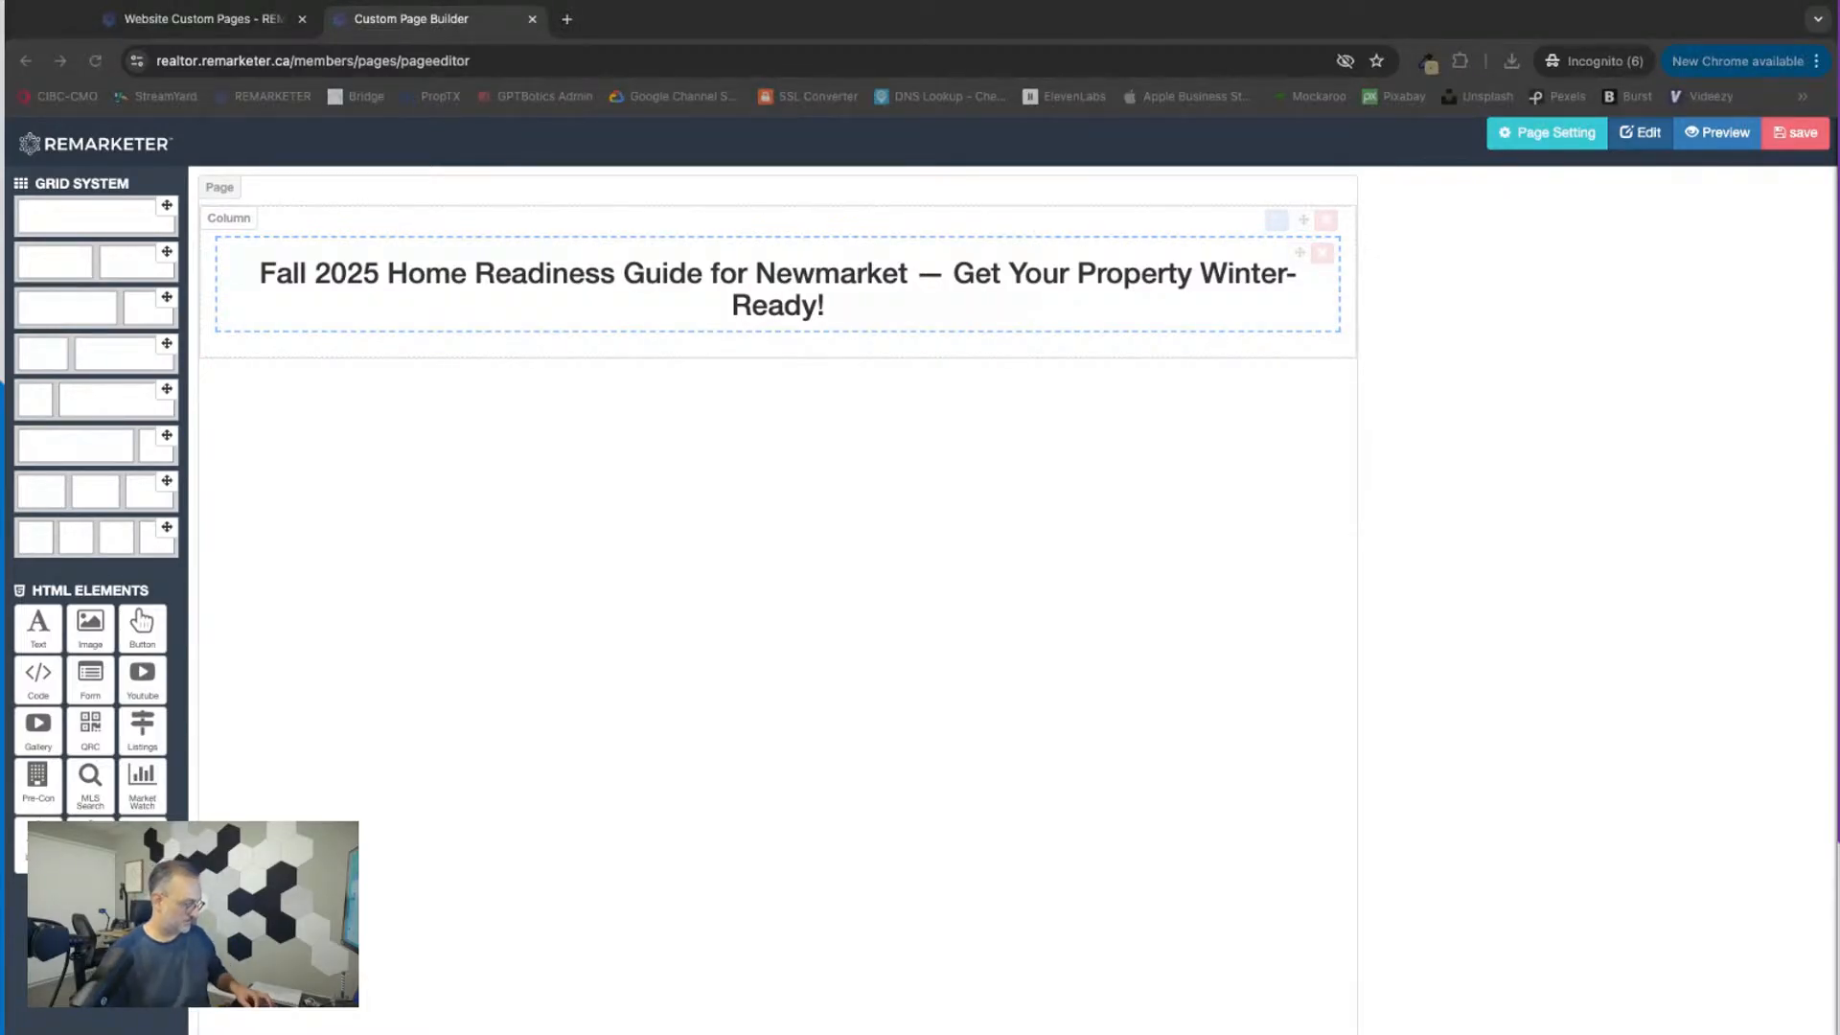
left_click(533, 526)
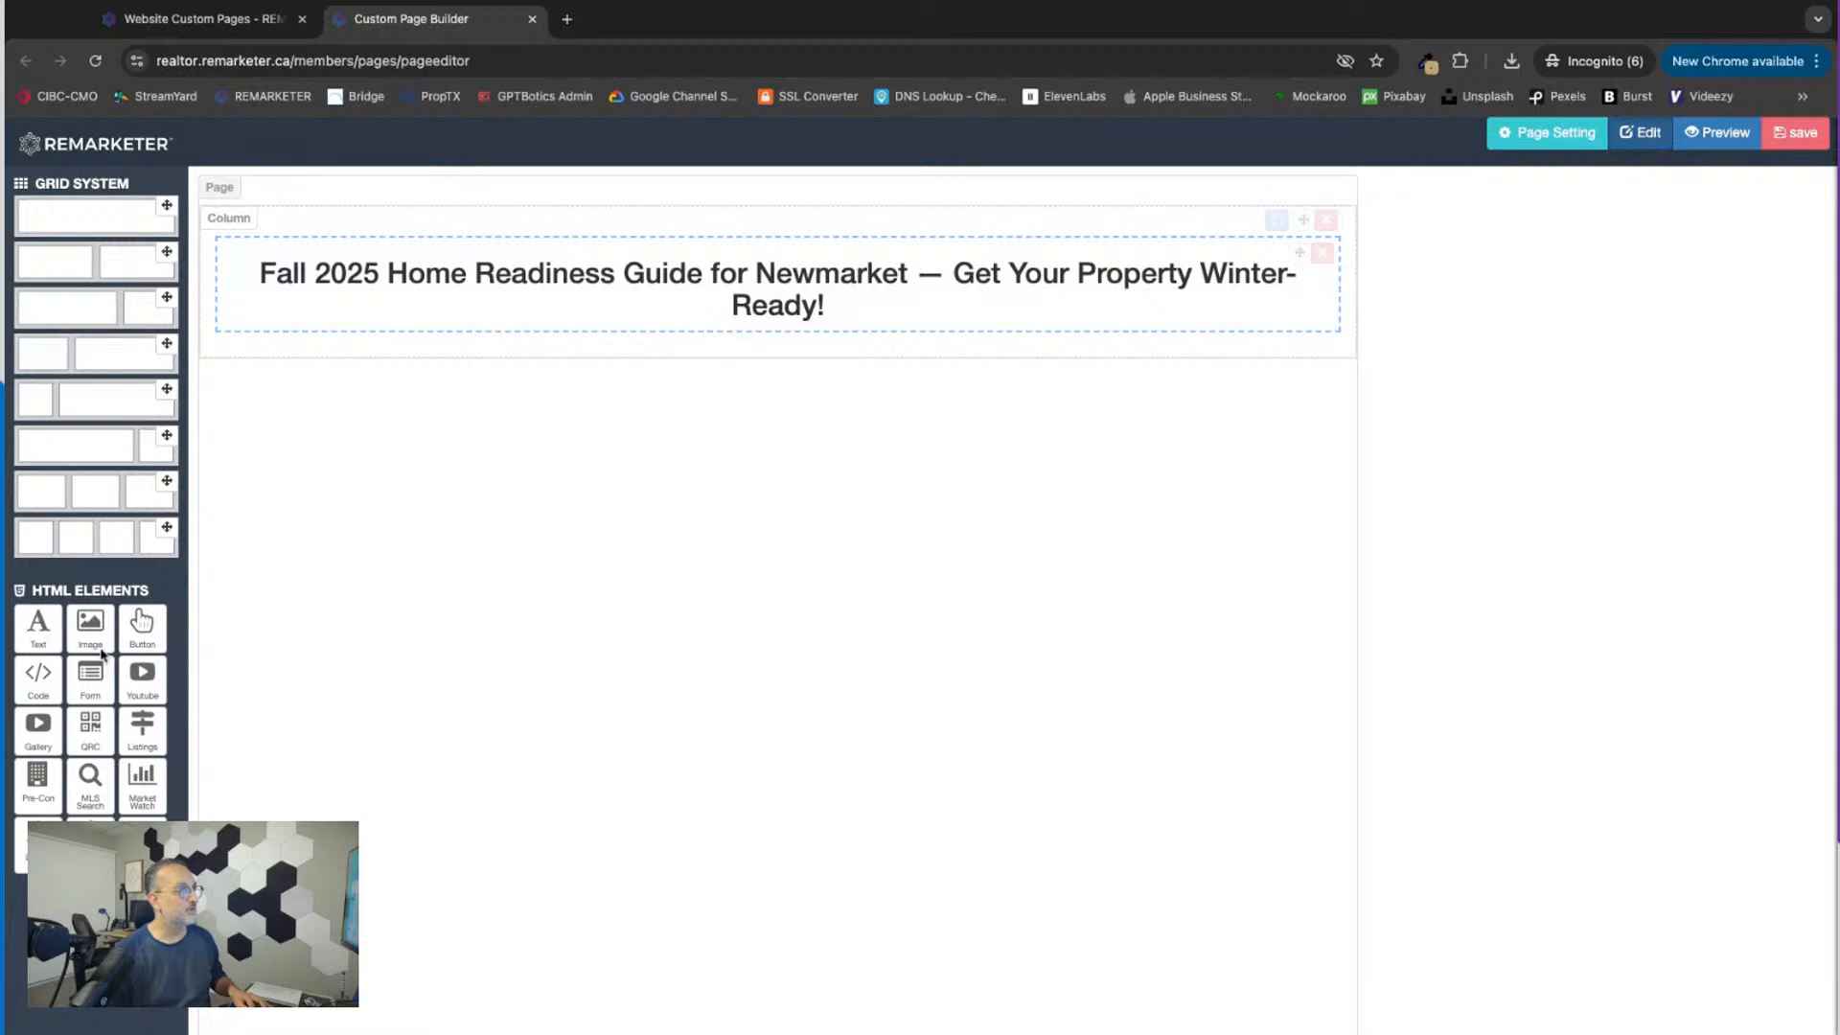
left_click_drag(37, 640, 525, 348)
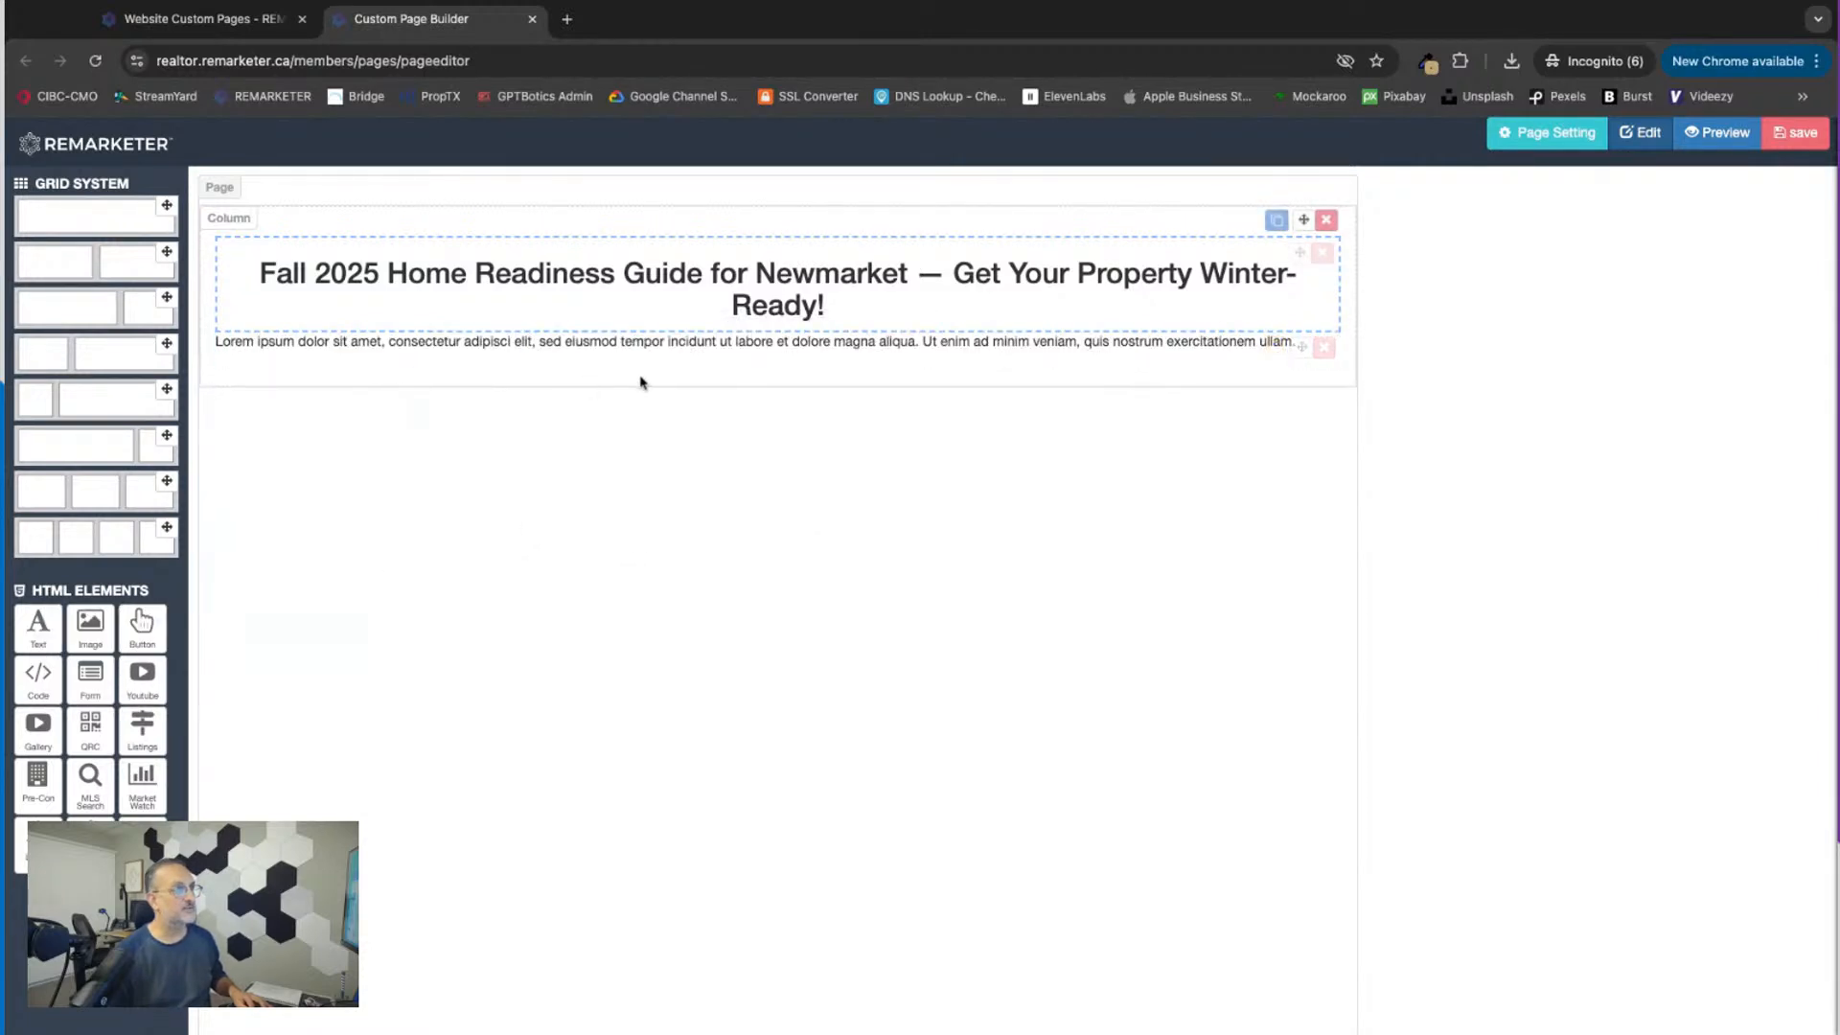
left_click(1323, 352)
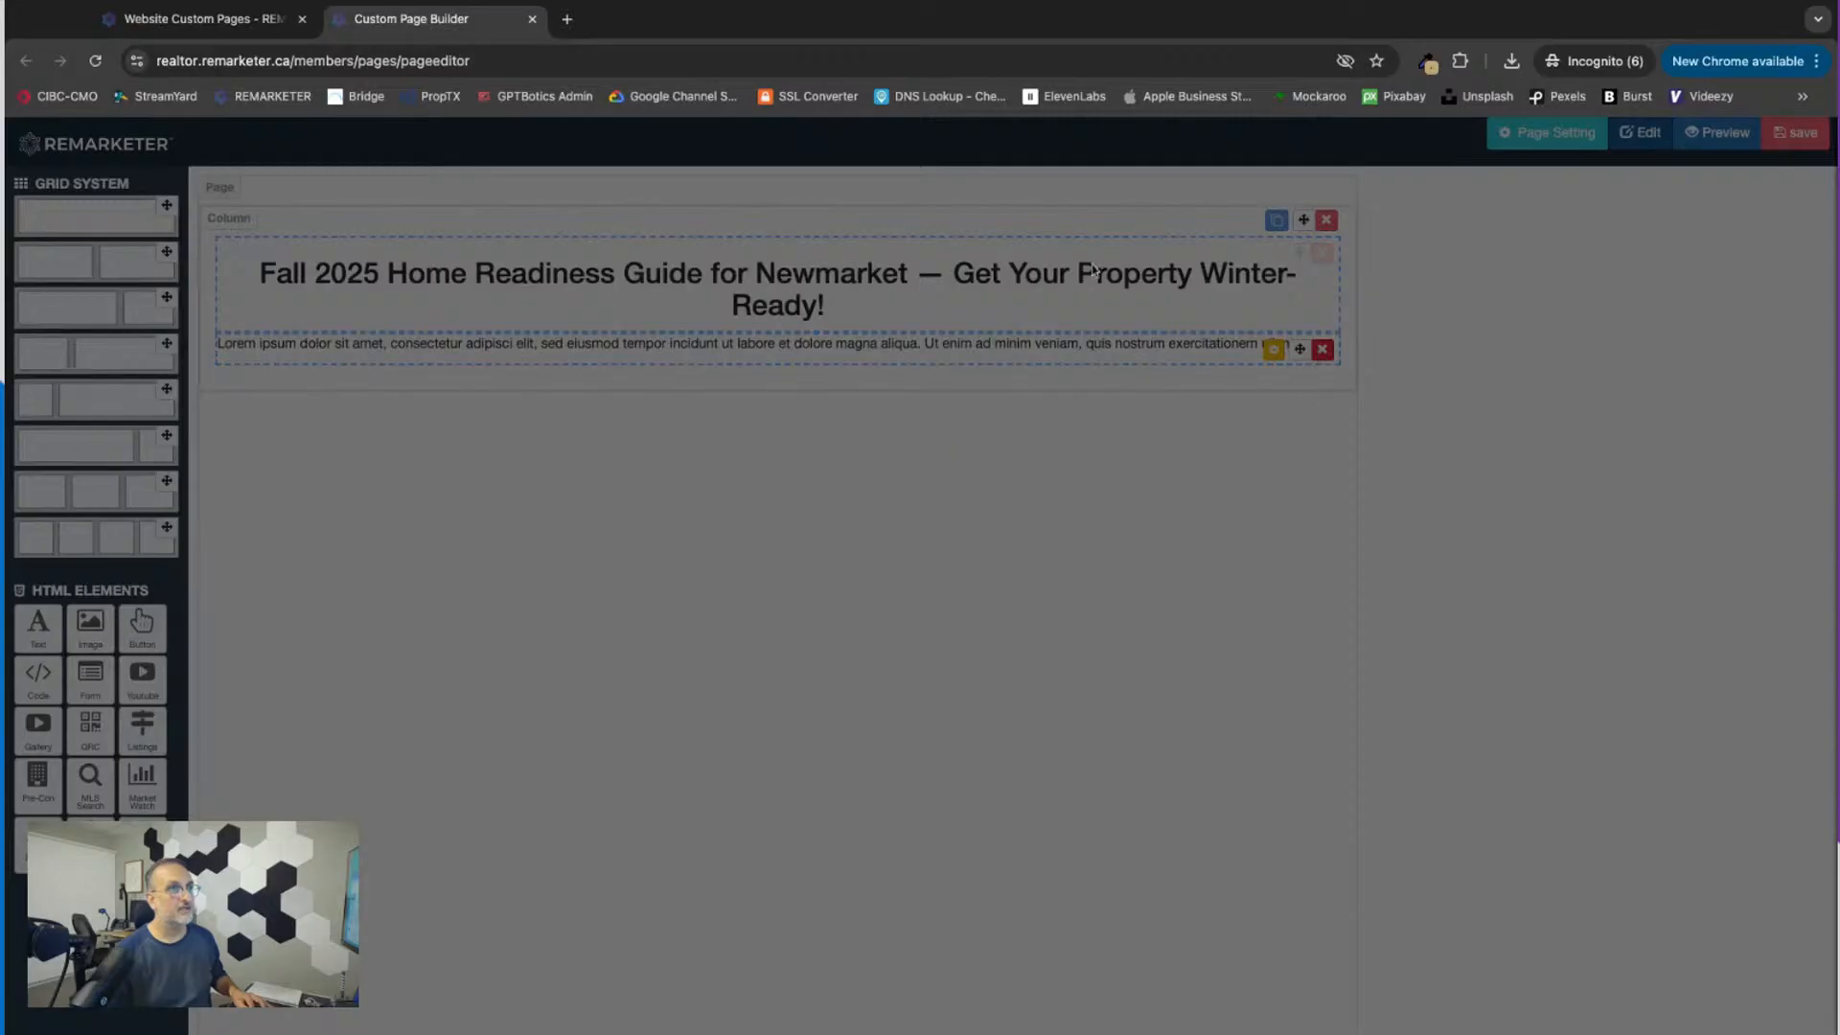
left_click(1066, 223)
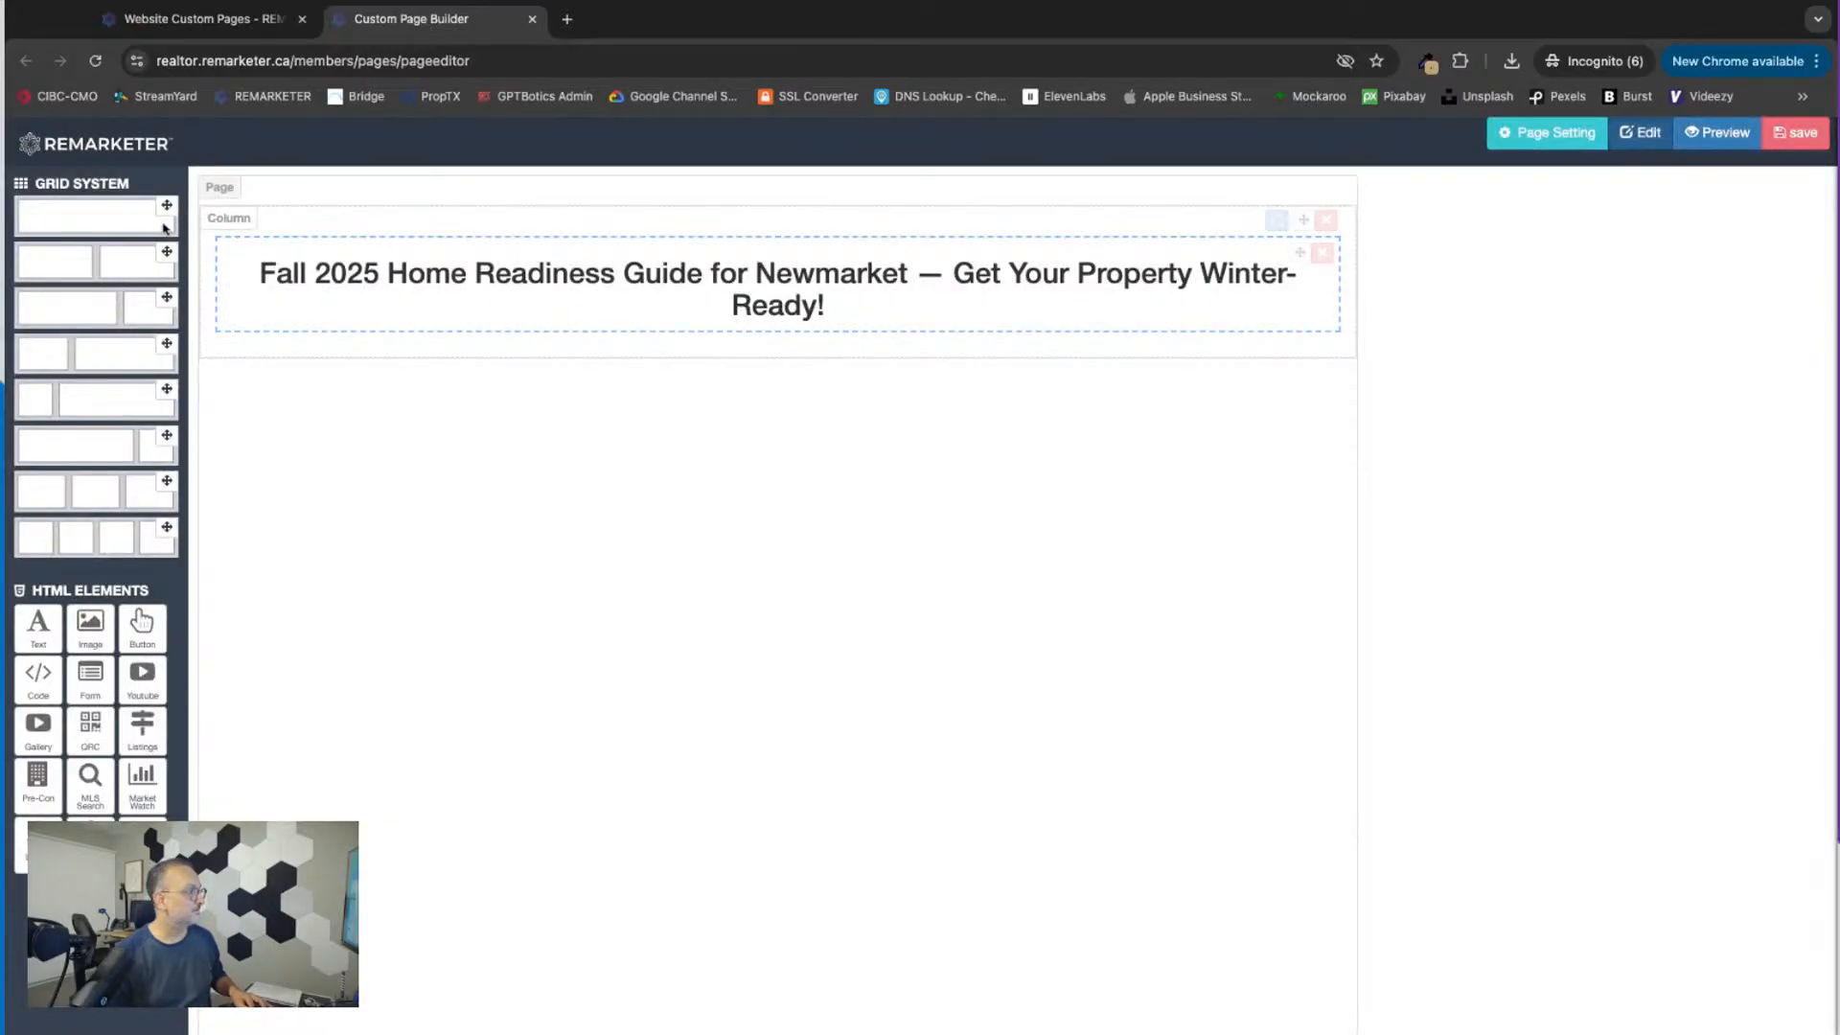
Step: Add a row with two equal columns below the title, placing a text element in the first column and an image in the second
left_click_drag(166, 252, 575, 431)
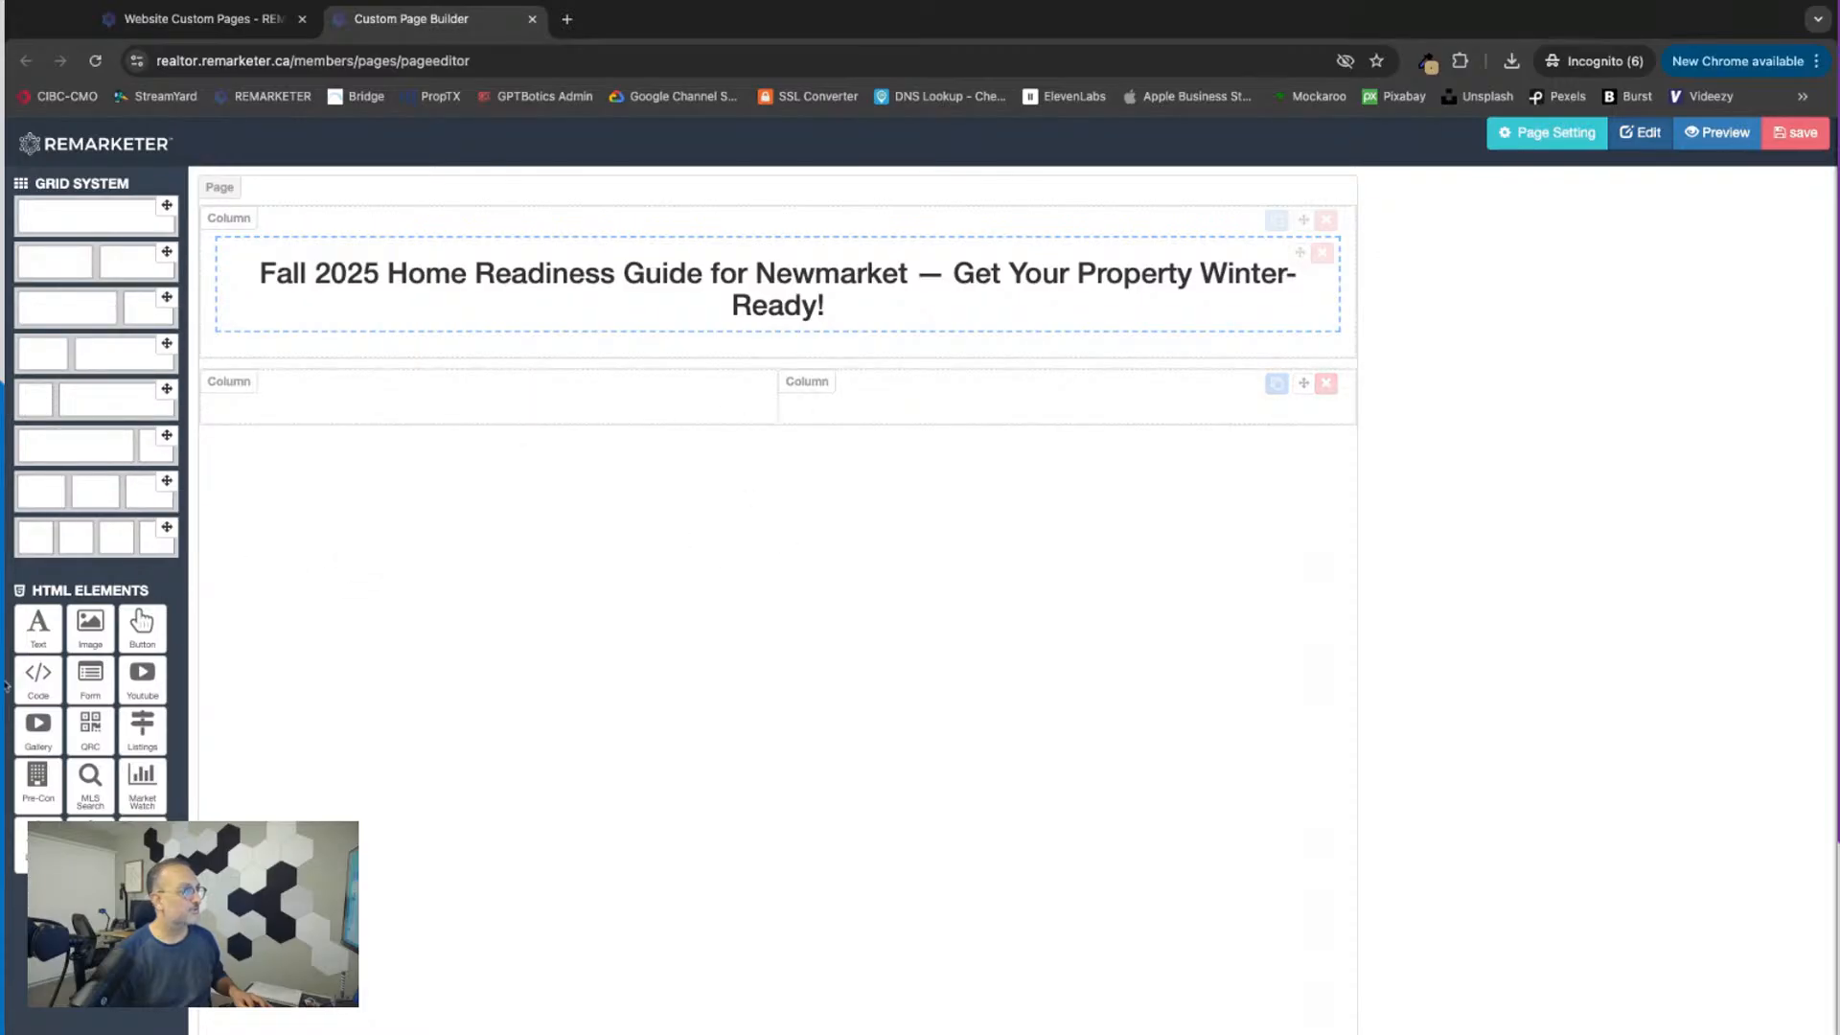
left_click_drag(38, 627, 395, 516)
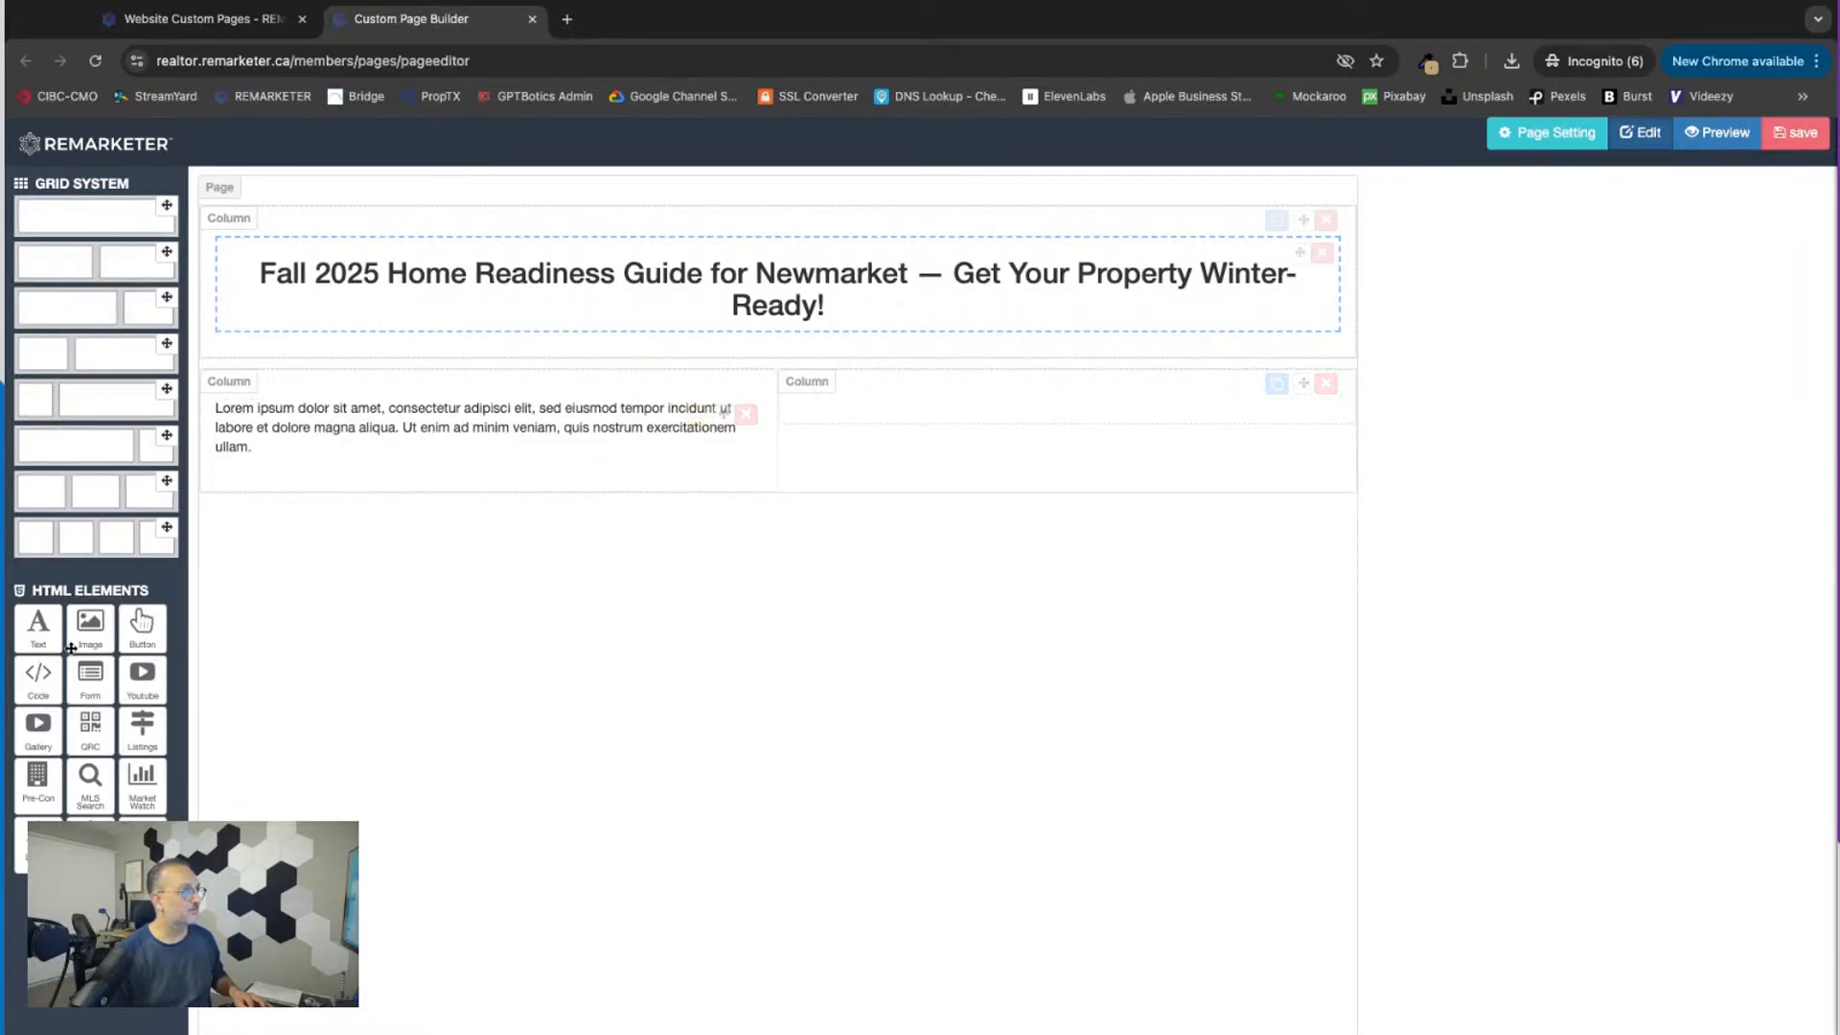
left_click_drag(90, 628, 1054, 480)
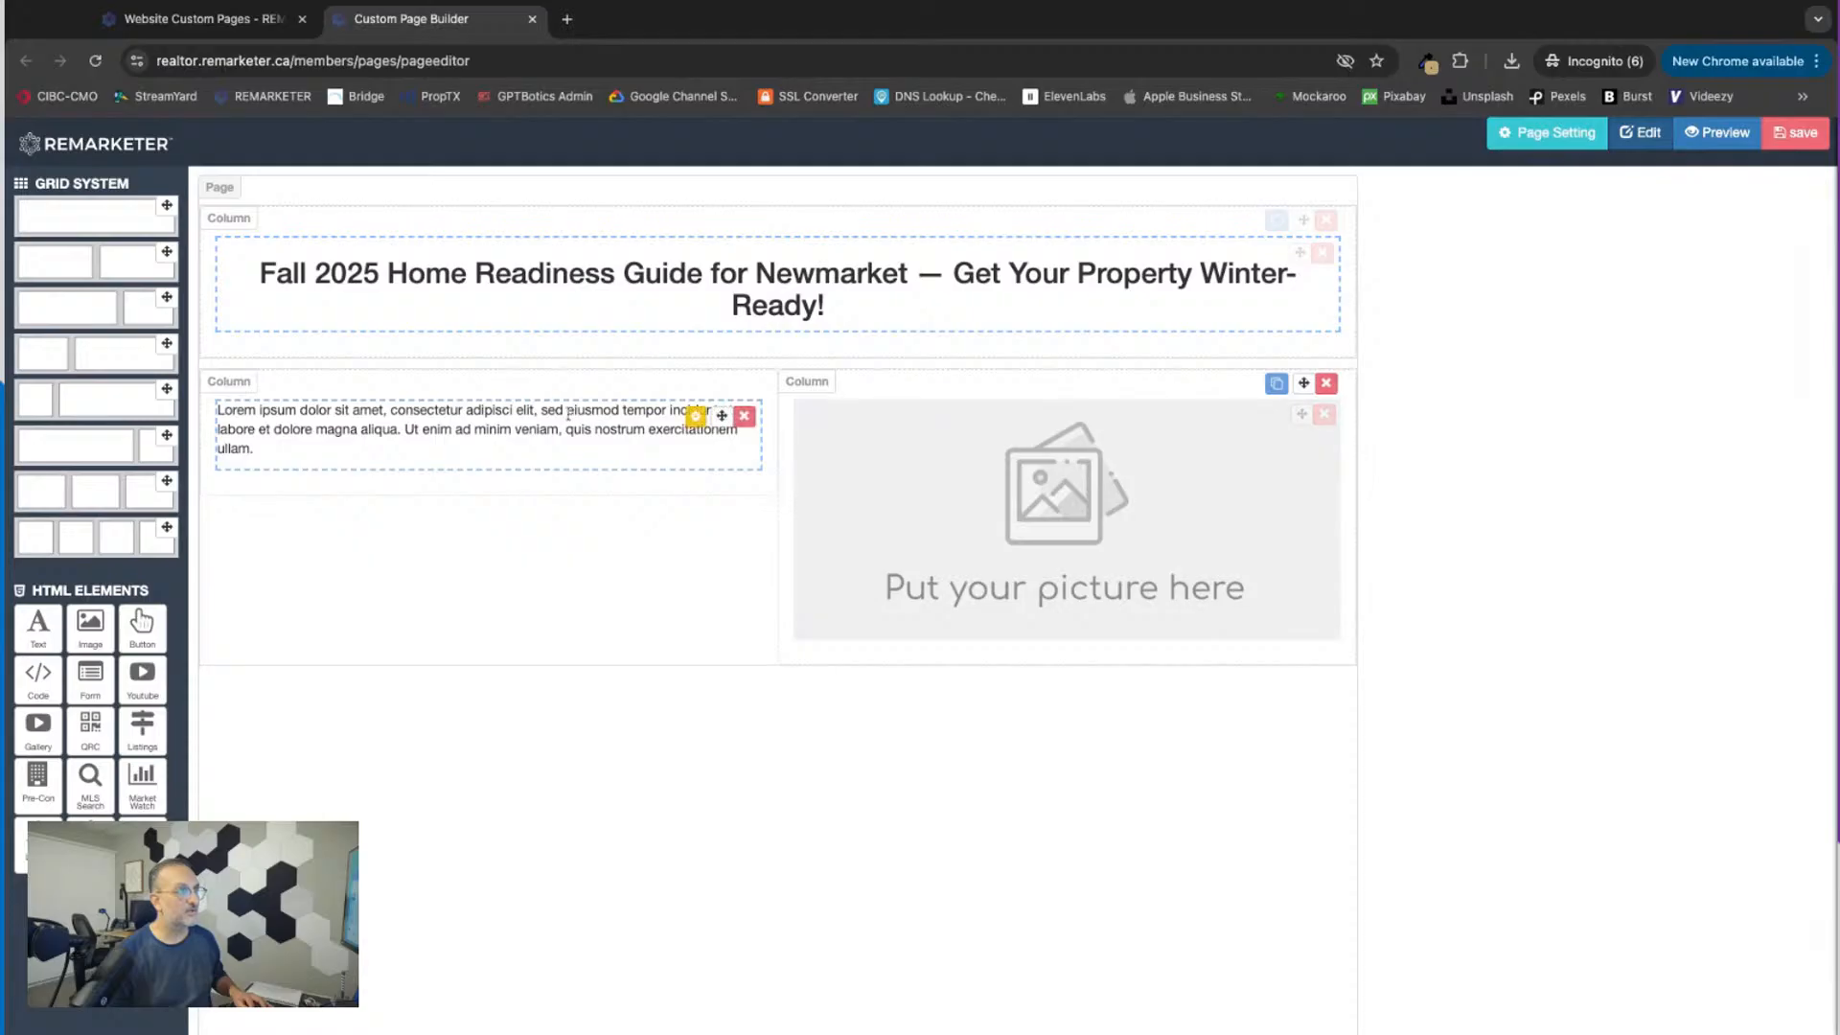
Step: Replace the first column's placeholder text with the pasted fall introduction beginning "As the leaves turn and temperatures drop" and apply it
left_click(698, 412)
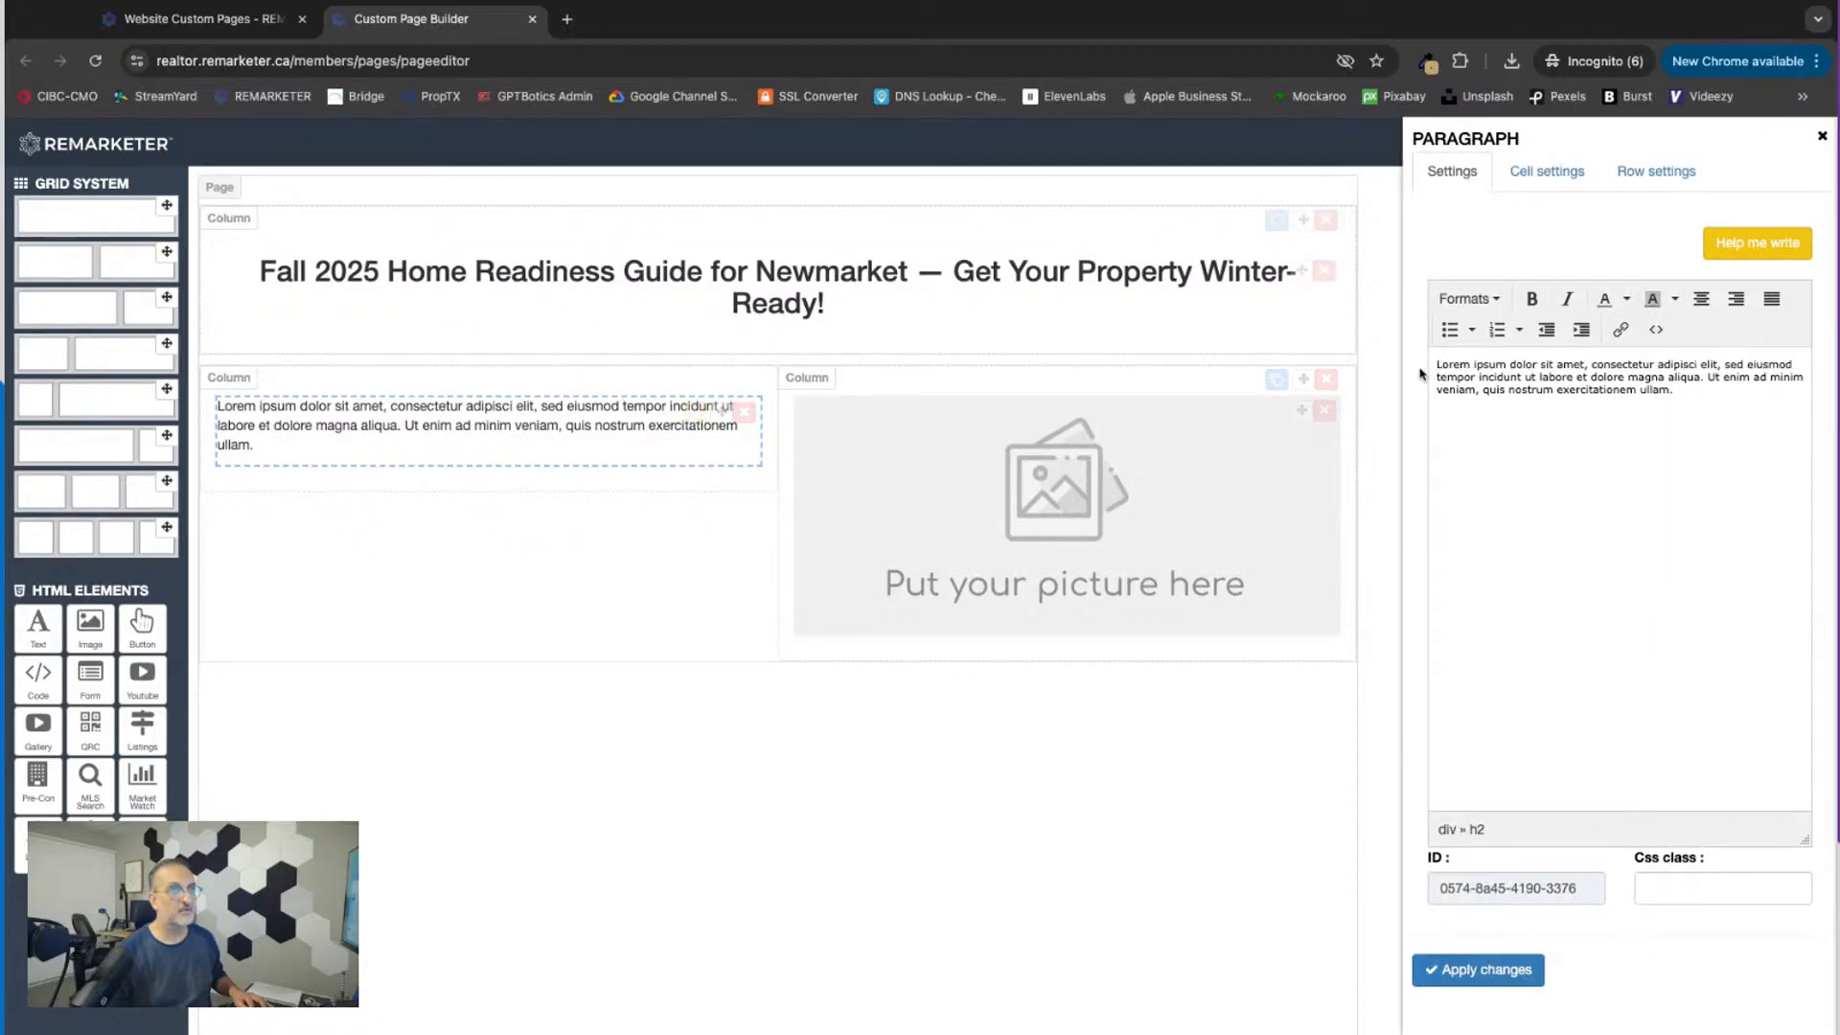
key("ctrl+a")
type("As the leaves turn and temperatures drop, it’s the perfect time to prepare your home — and your real estate plans — for the season ahead. From fall maintenance checklists to smart renovation ideas that add value before winter, I’ve gathered local insights every homeowner should know.")
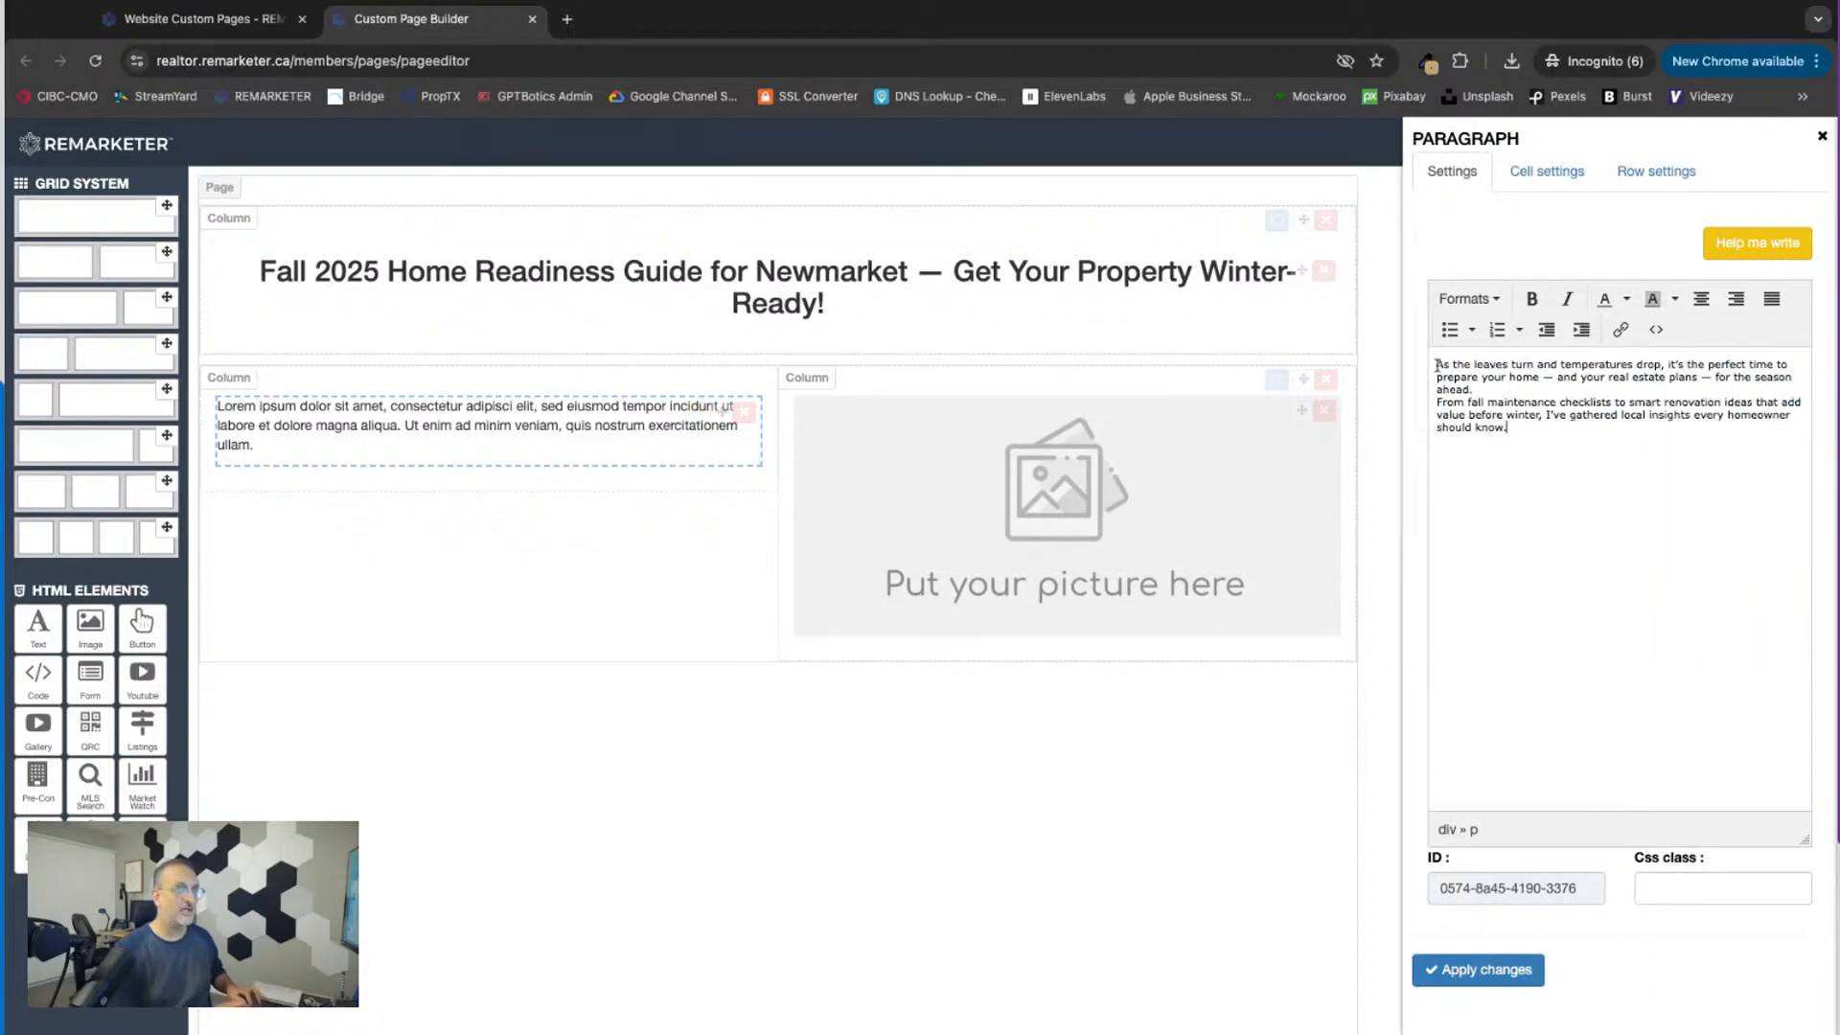
left_click(1491, 970)
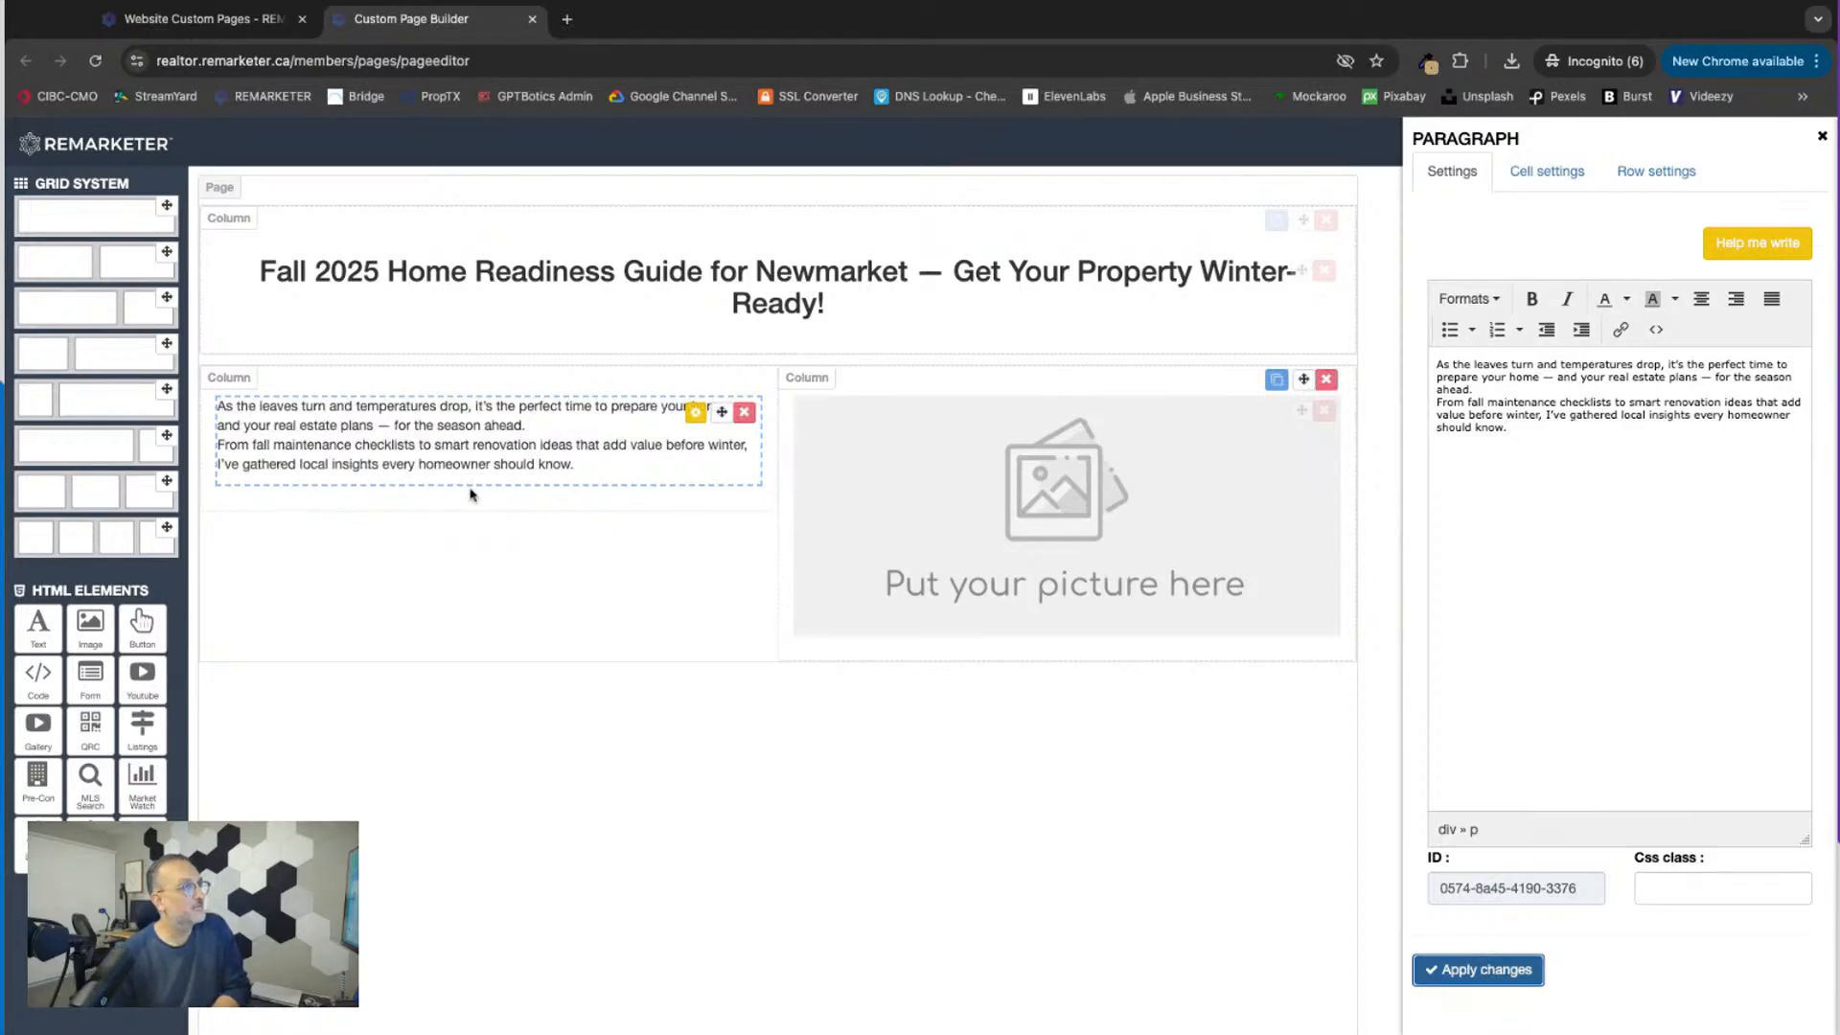
Step: Insert a blank line between the introduction's two paragraphs, before "From fall maintenance checklists", and apply the change
left_click(1485, 392)
key("Return")
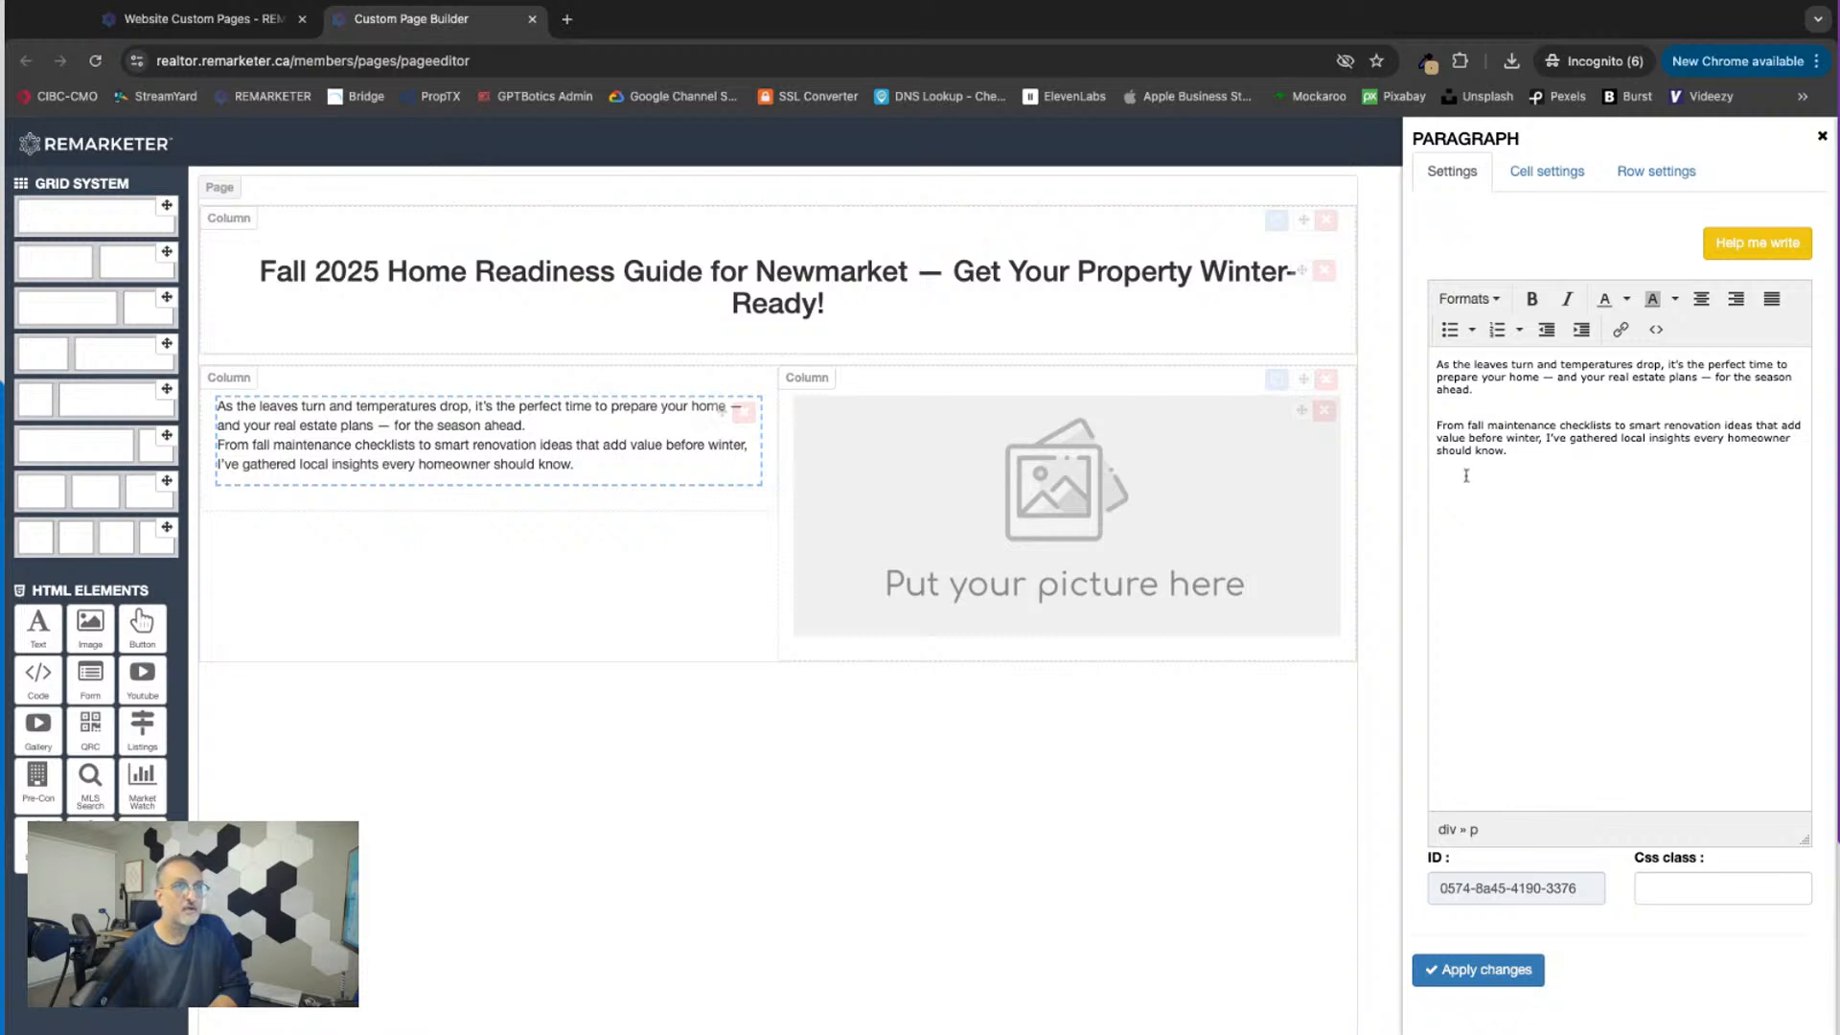
left_click(1476, 970)
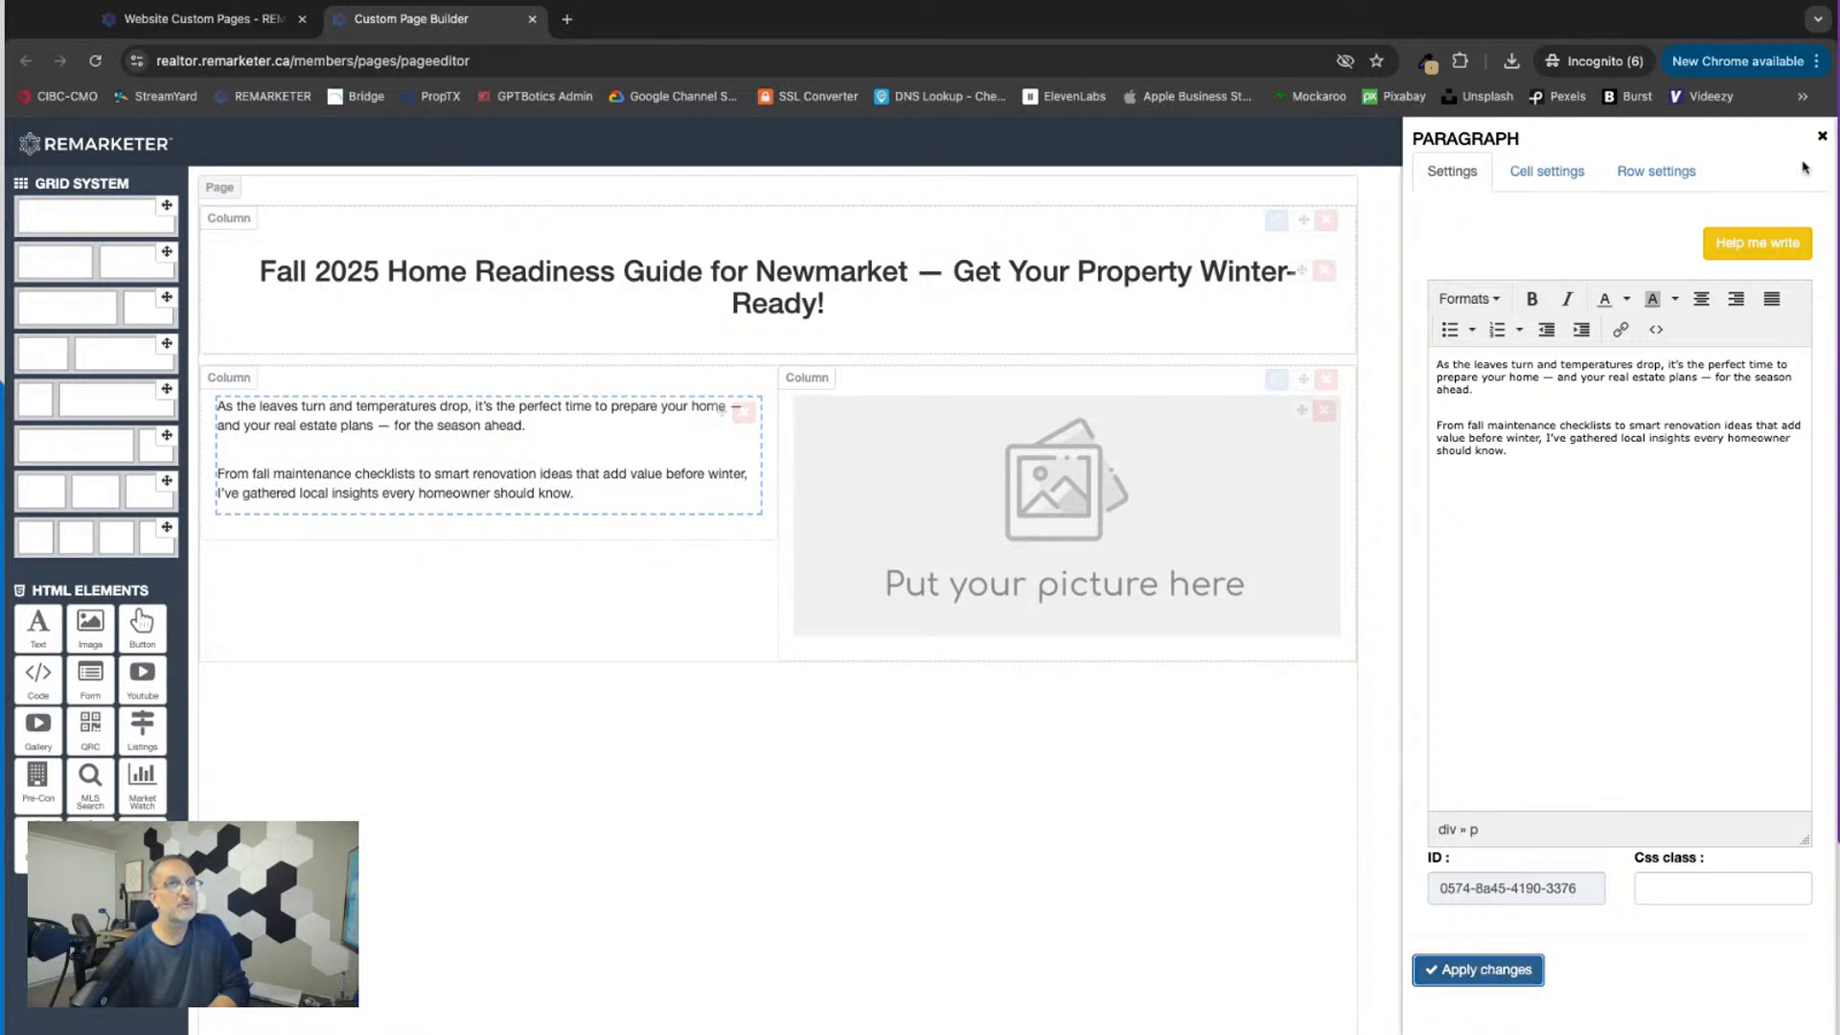
left_click(1821, 136)
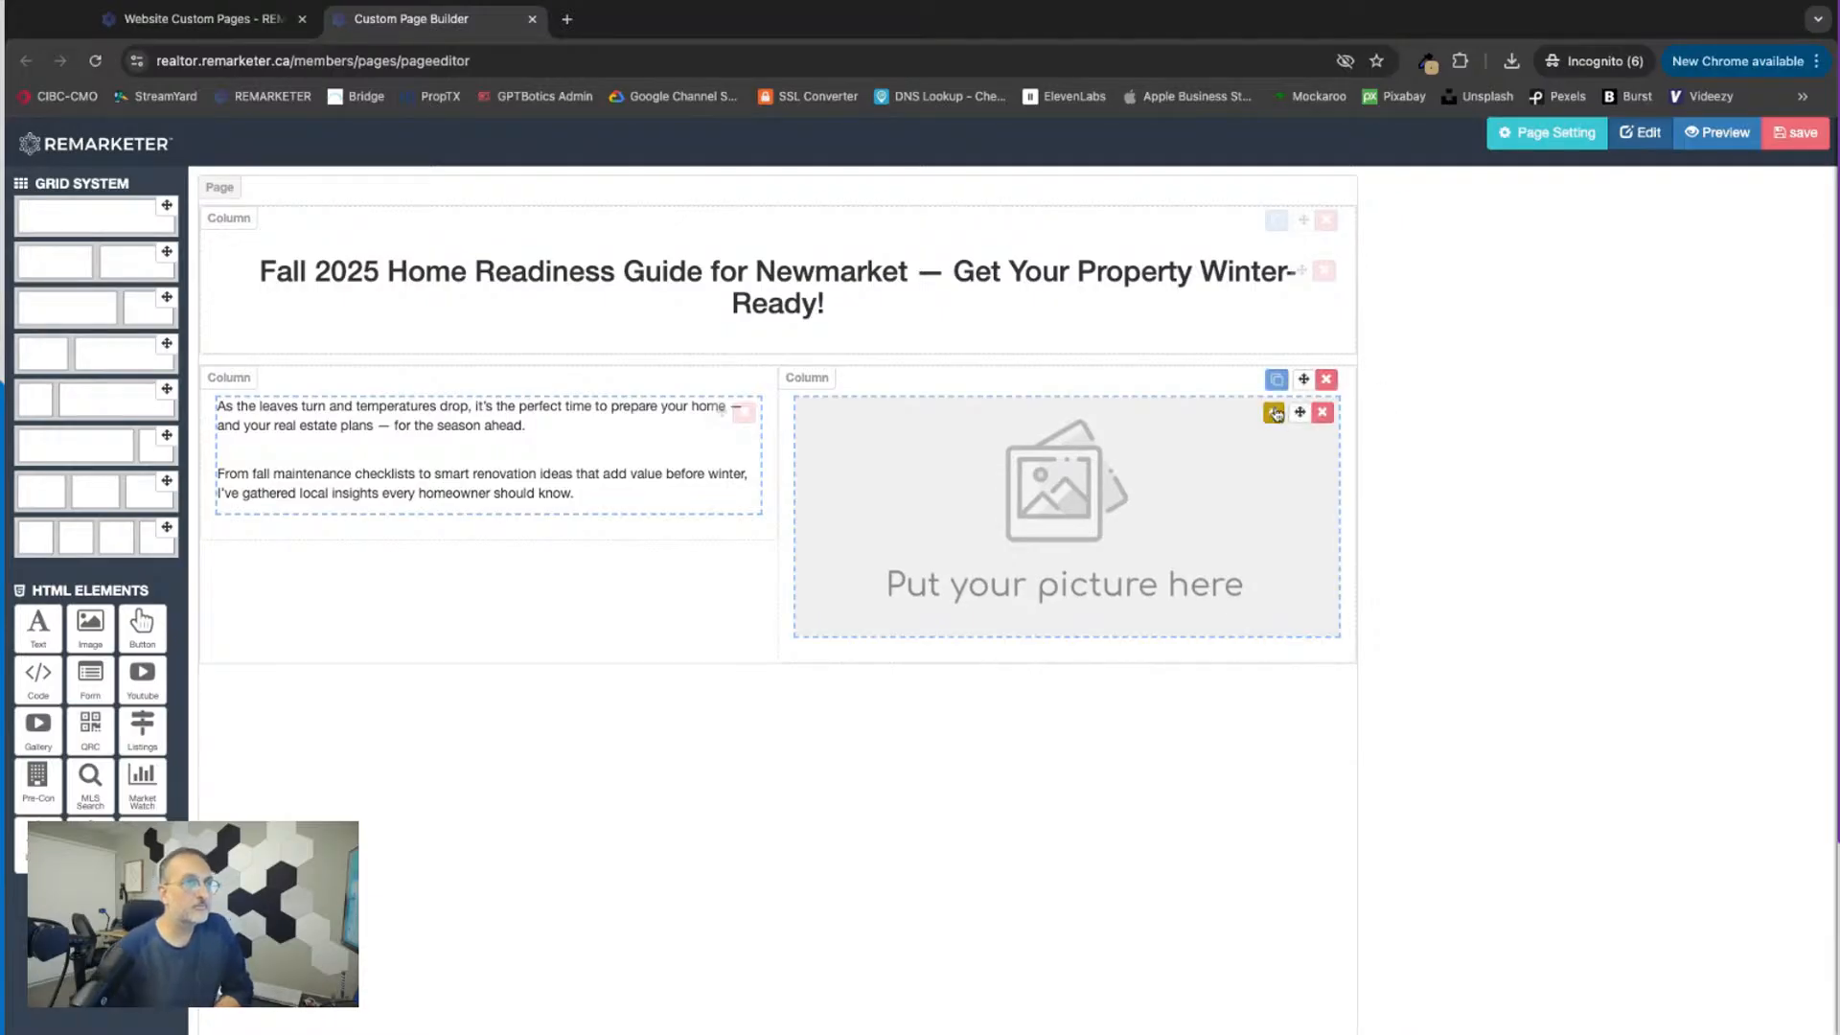
Step: Look through the uploaded media for a picture suited to the second column's image placeholder
left_click(1273, 413)
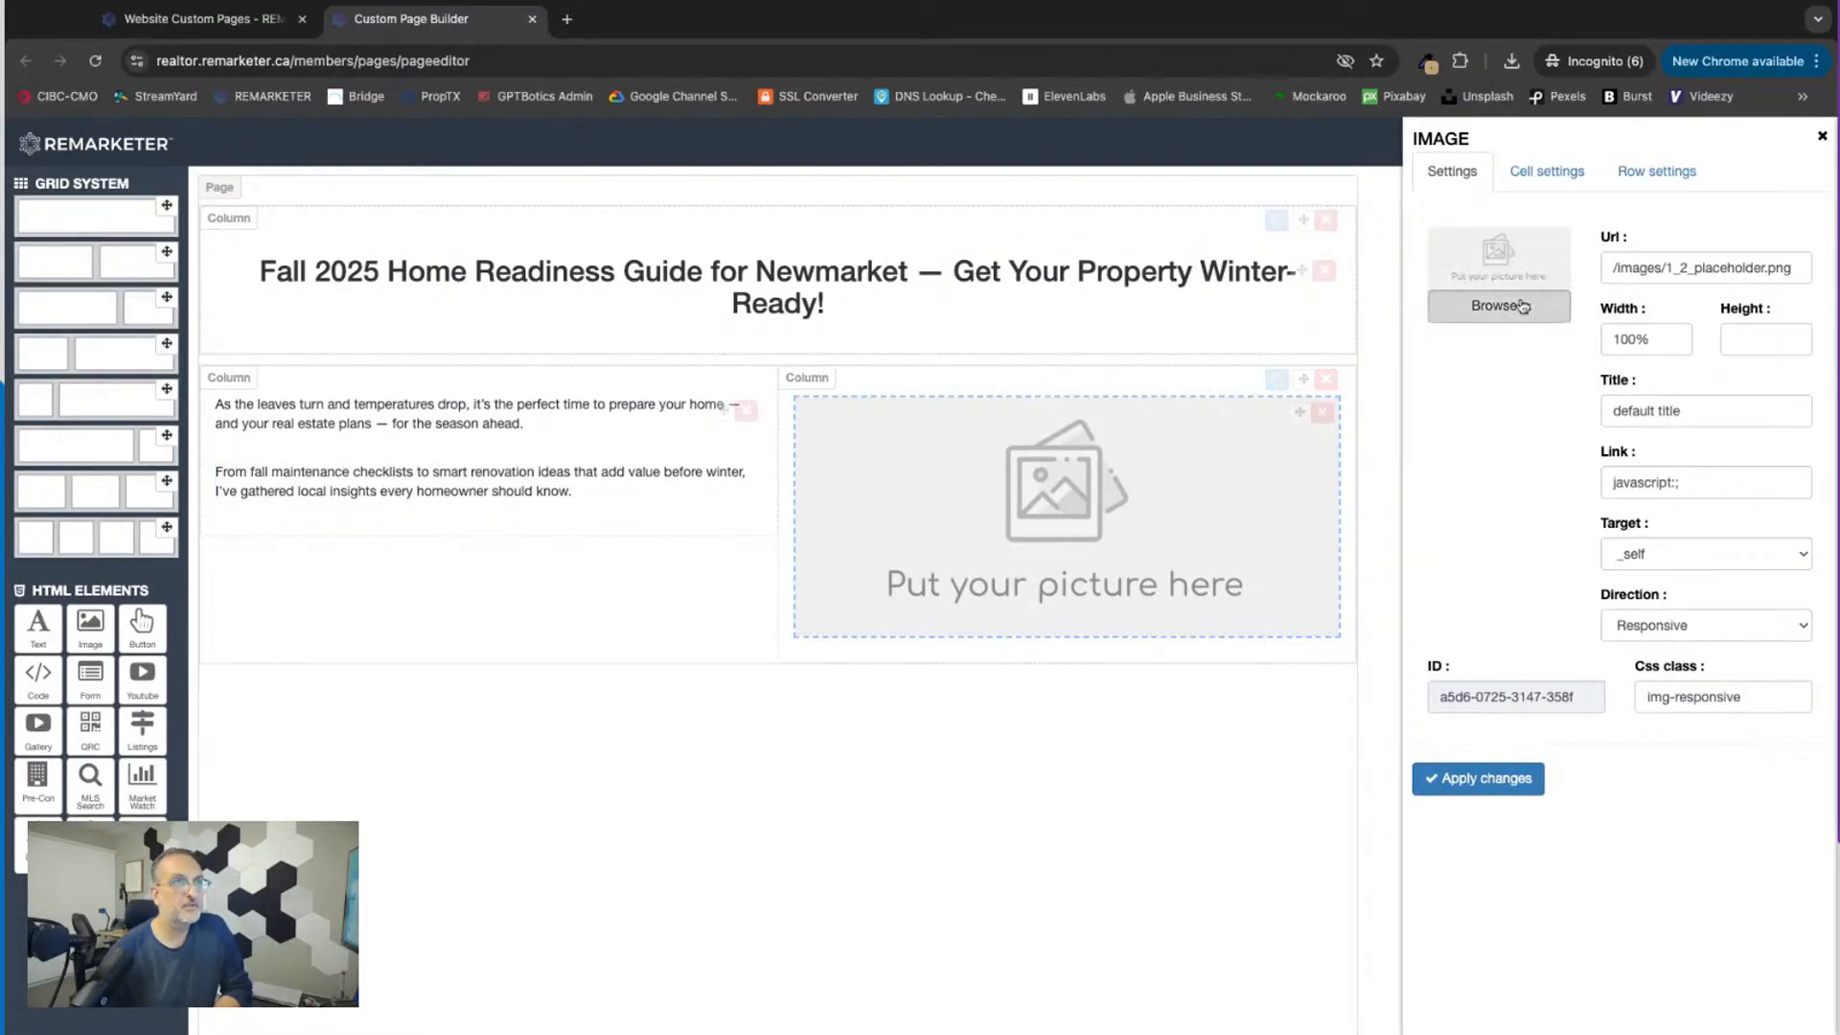
left_click(1522, 305)
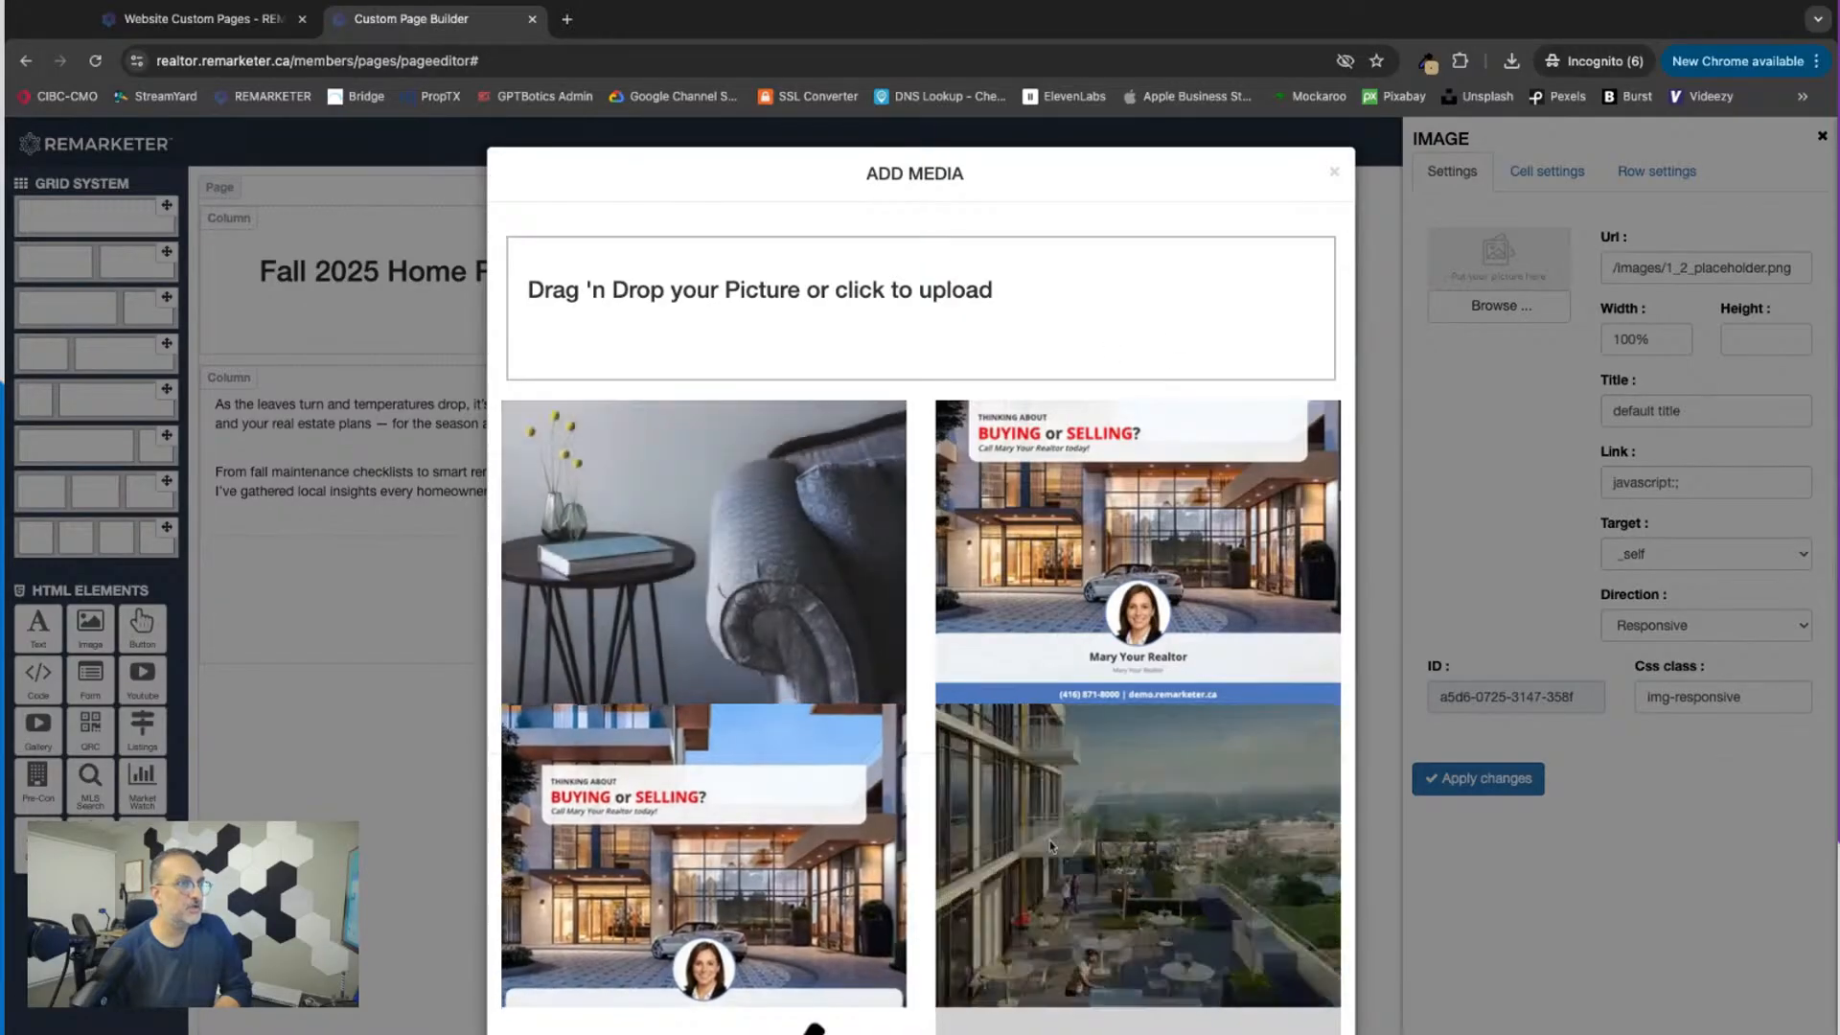
scroll(1096, 709, "down", 1)
scroll(1097, 709, "down", 15)
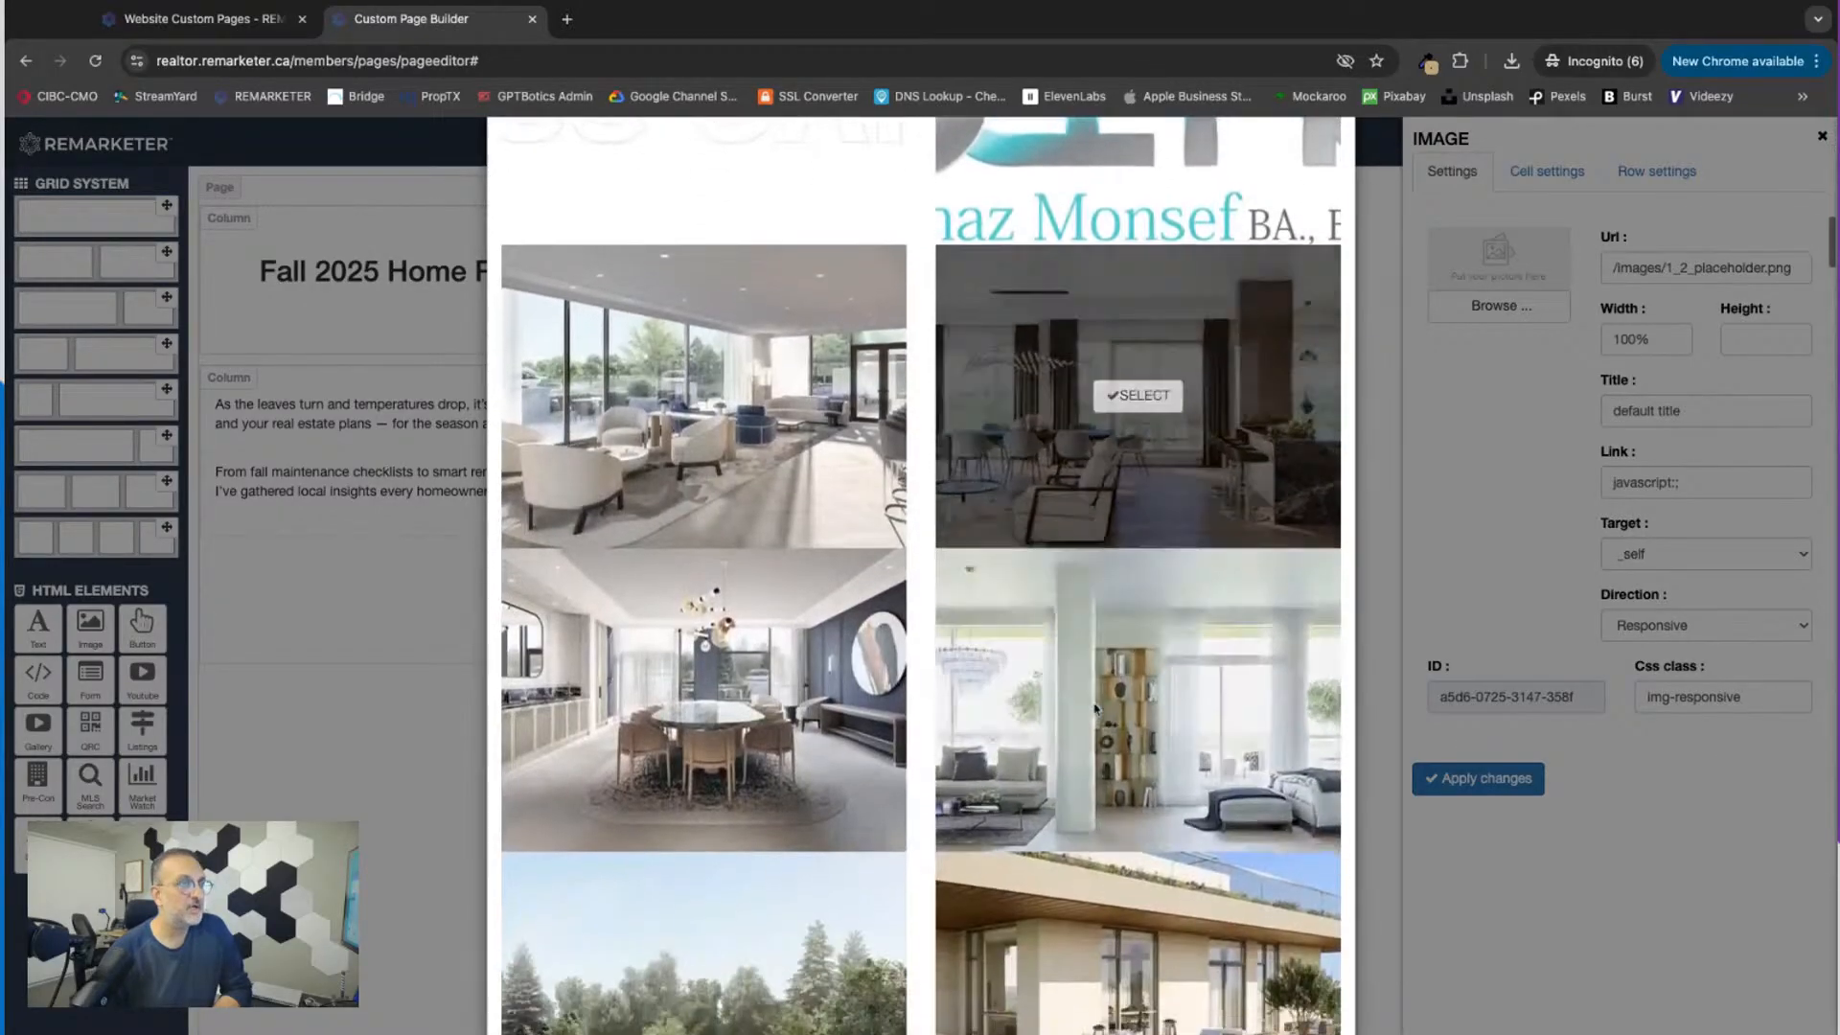
scroll(1161, 843, "down", 10)
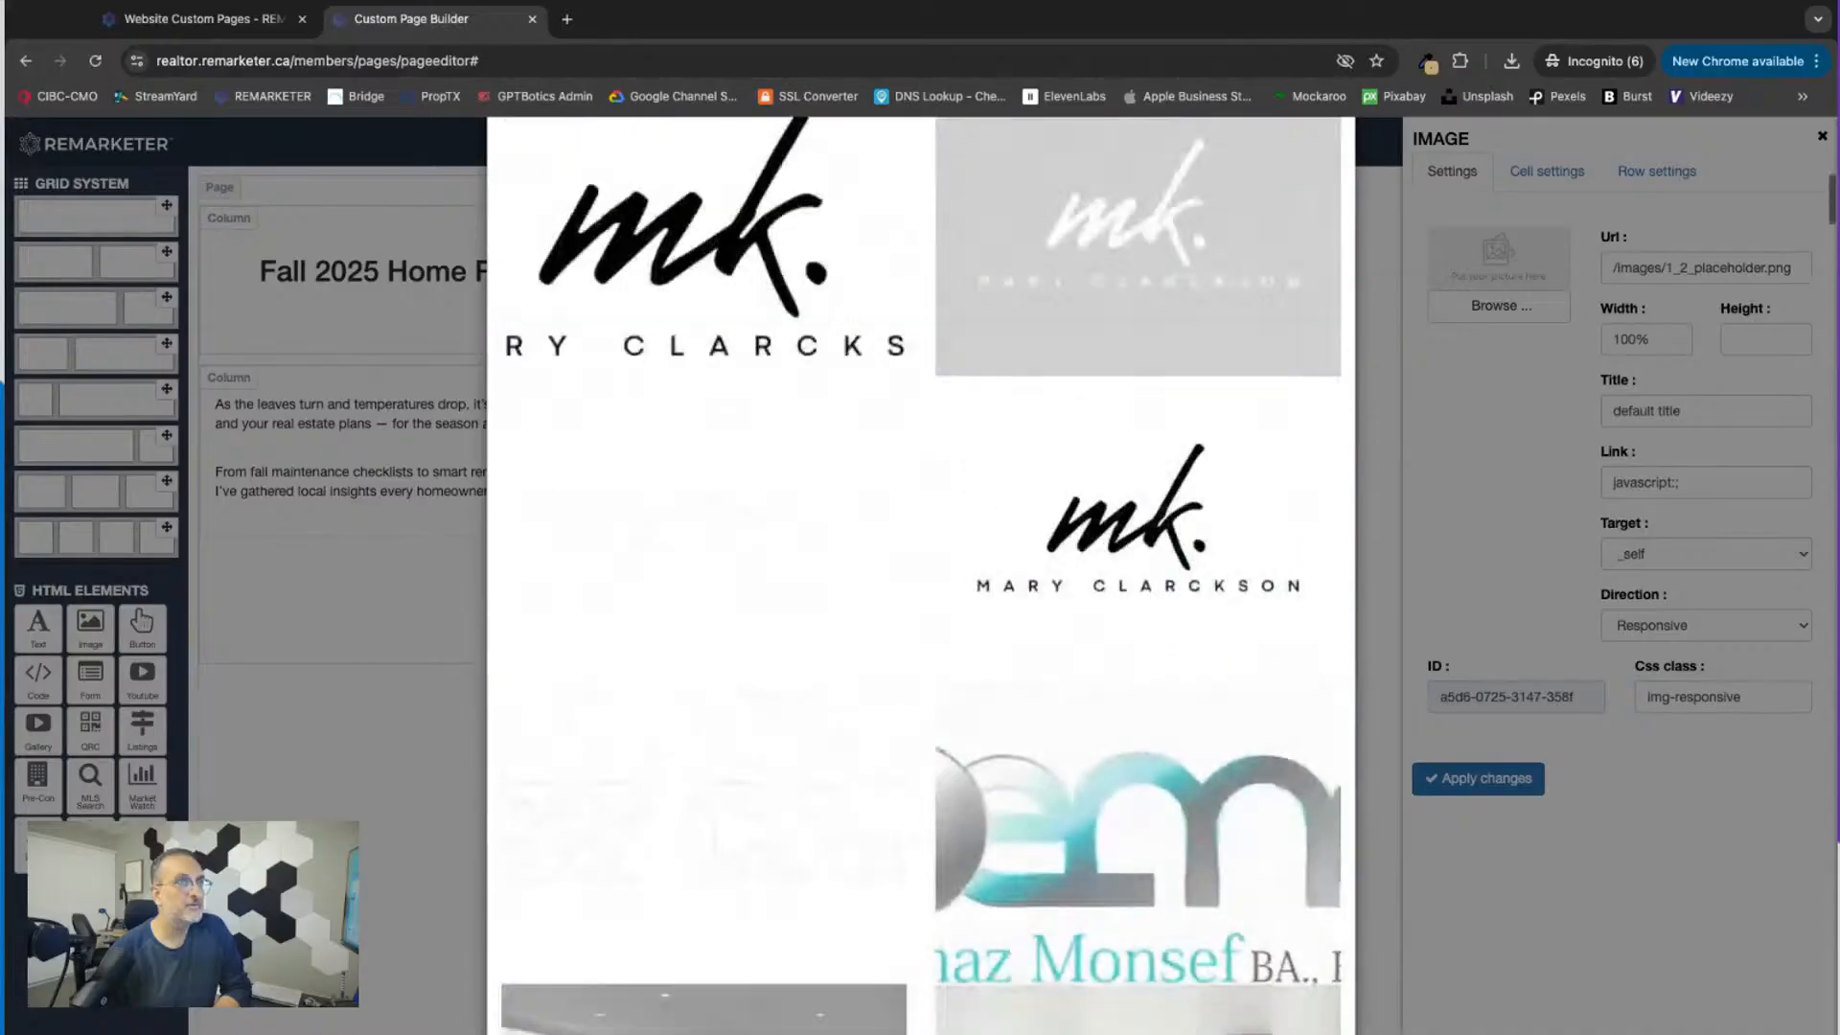
scroll(1198, 508, "up", 20)
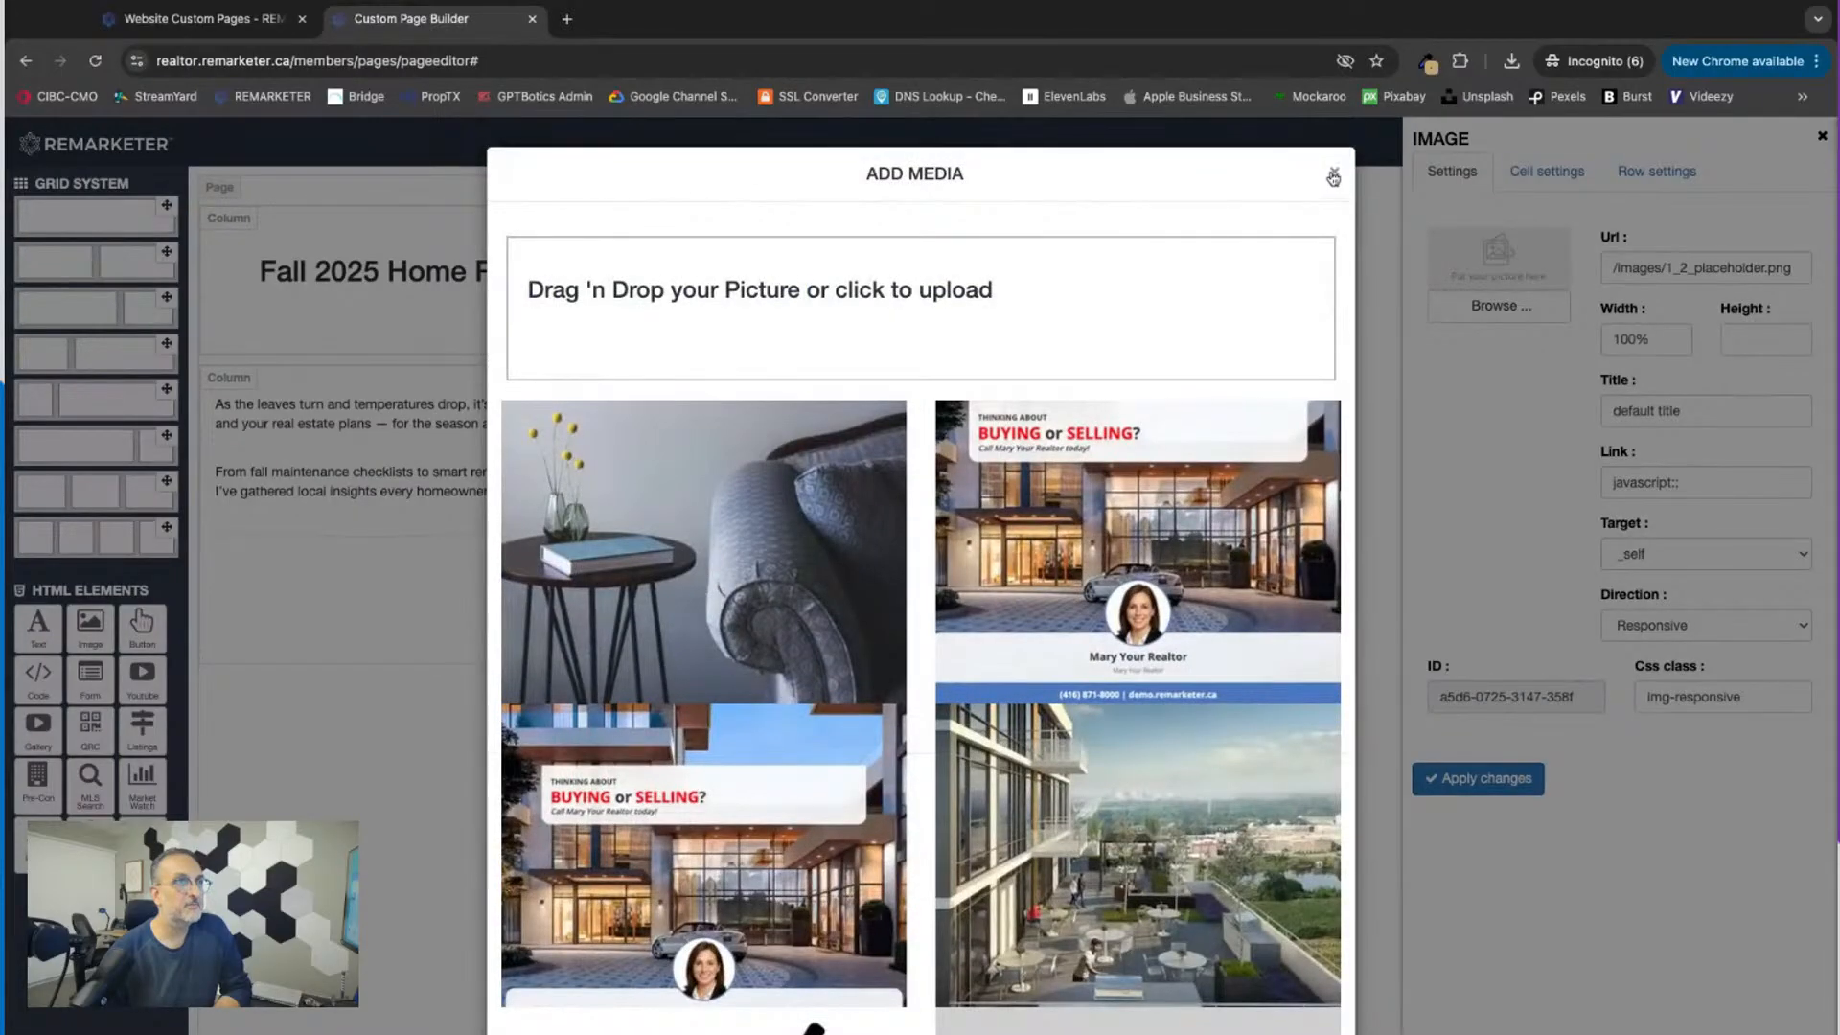
left_click(1333, 176)
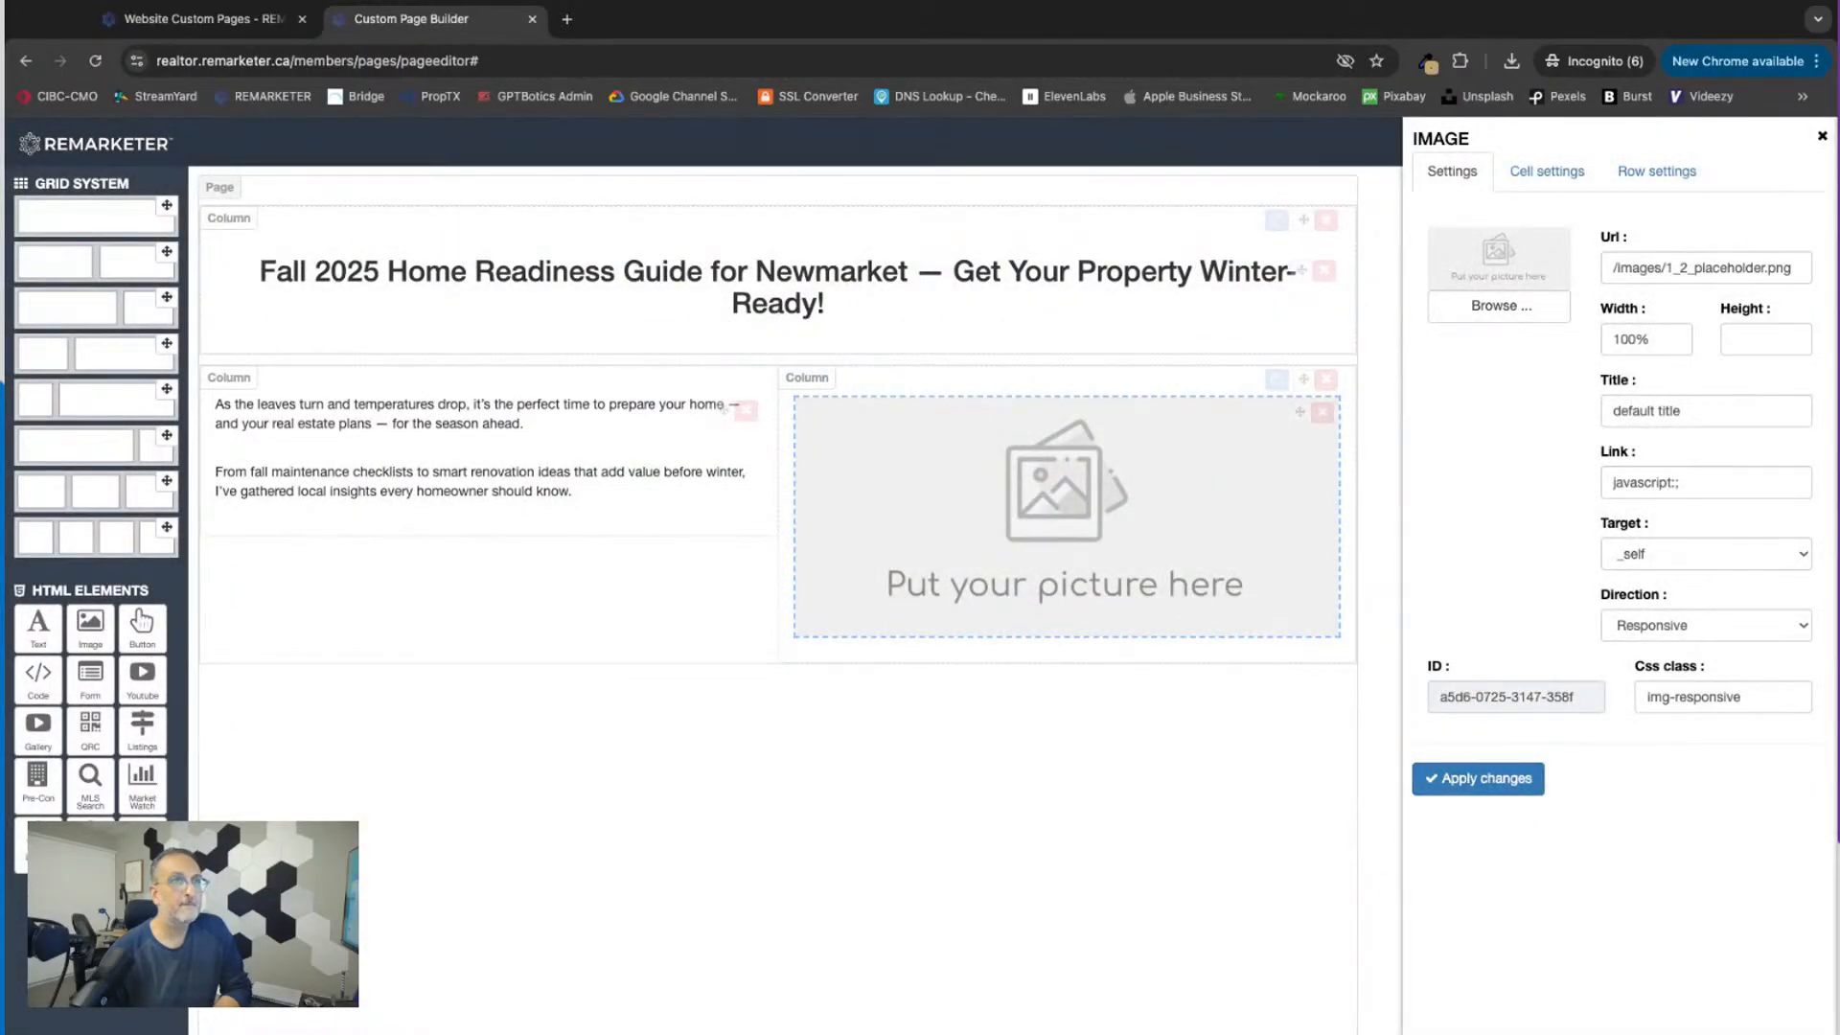
left_click(1823, 138)
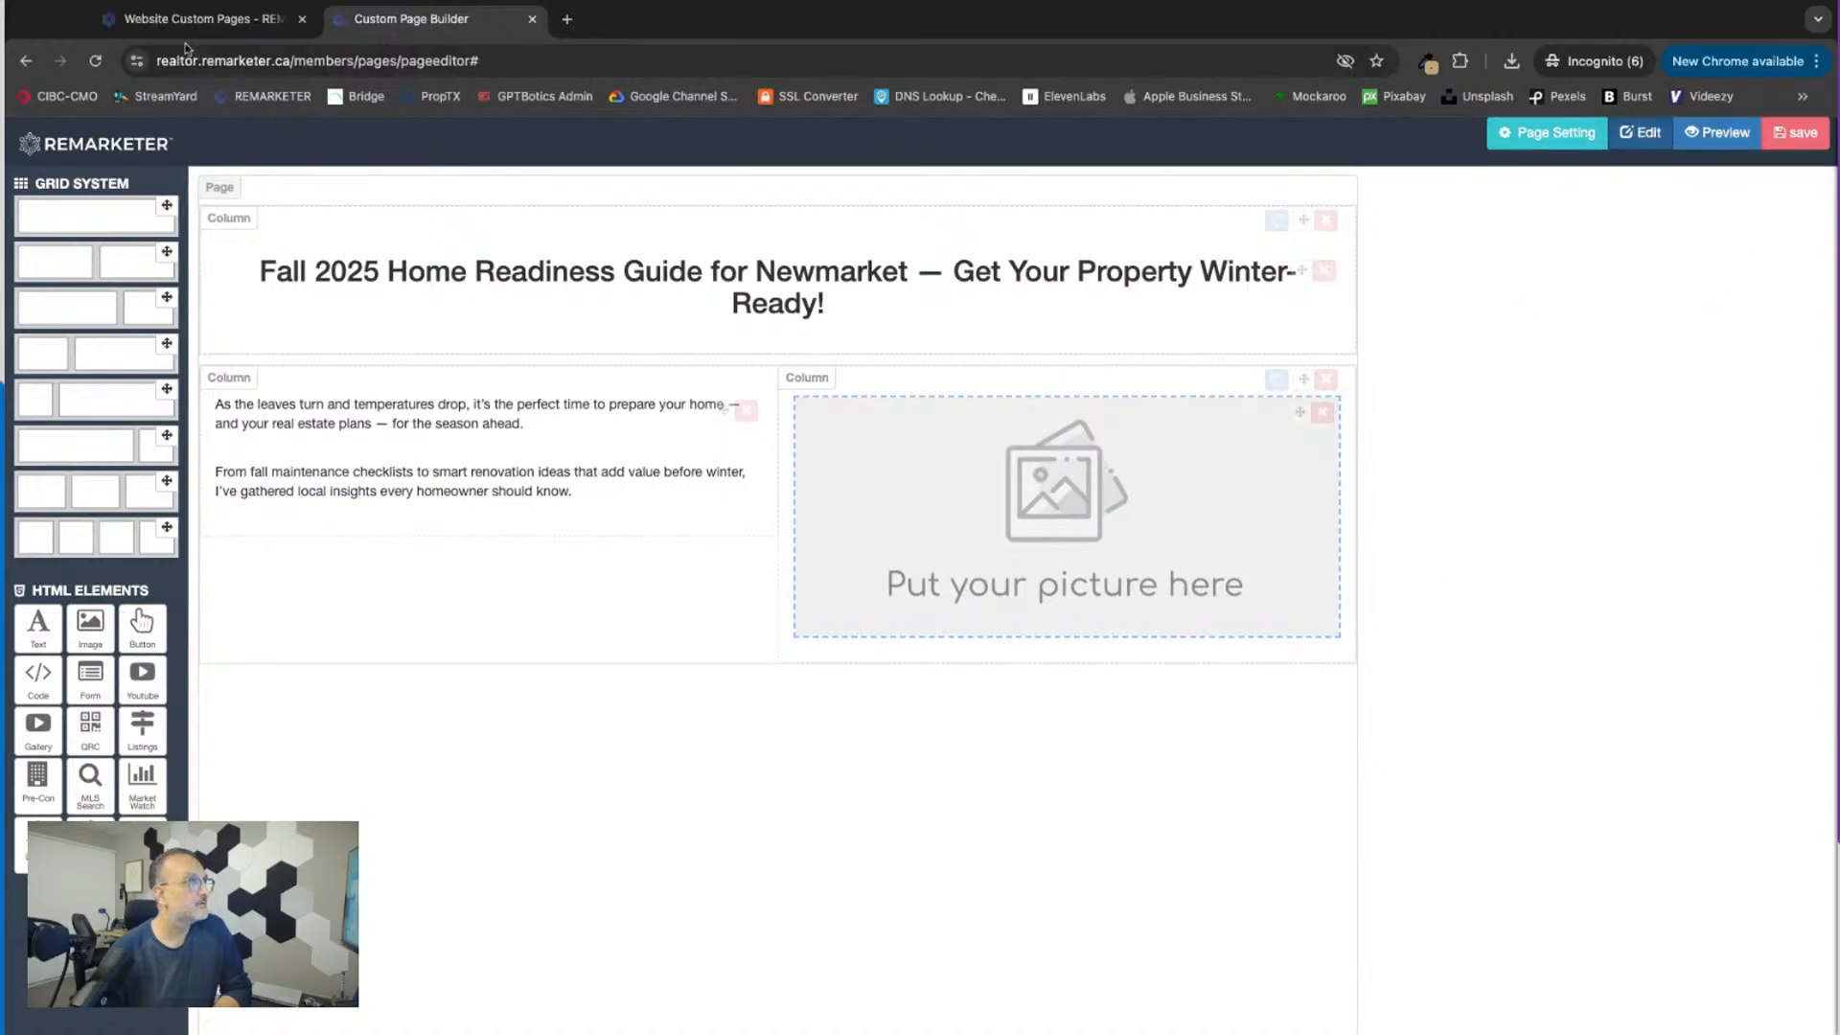
Step: Open the Media Room in the other REMARKETER browser tab and search Pixabay's stock images for "fall"
left_click(186, 19)
scroll(1035, 479, "down", 5)
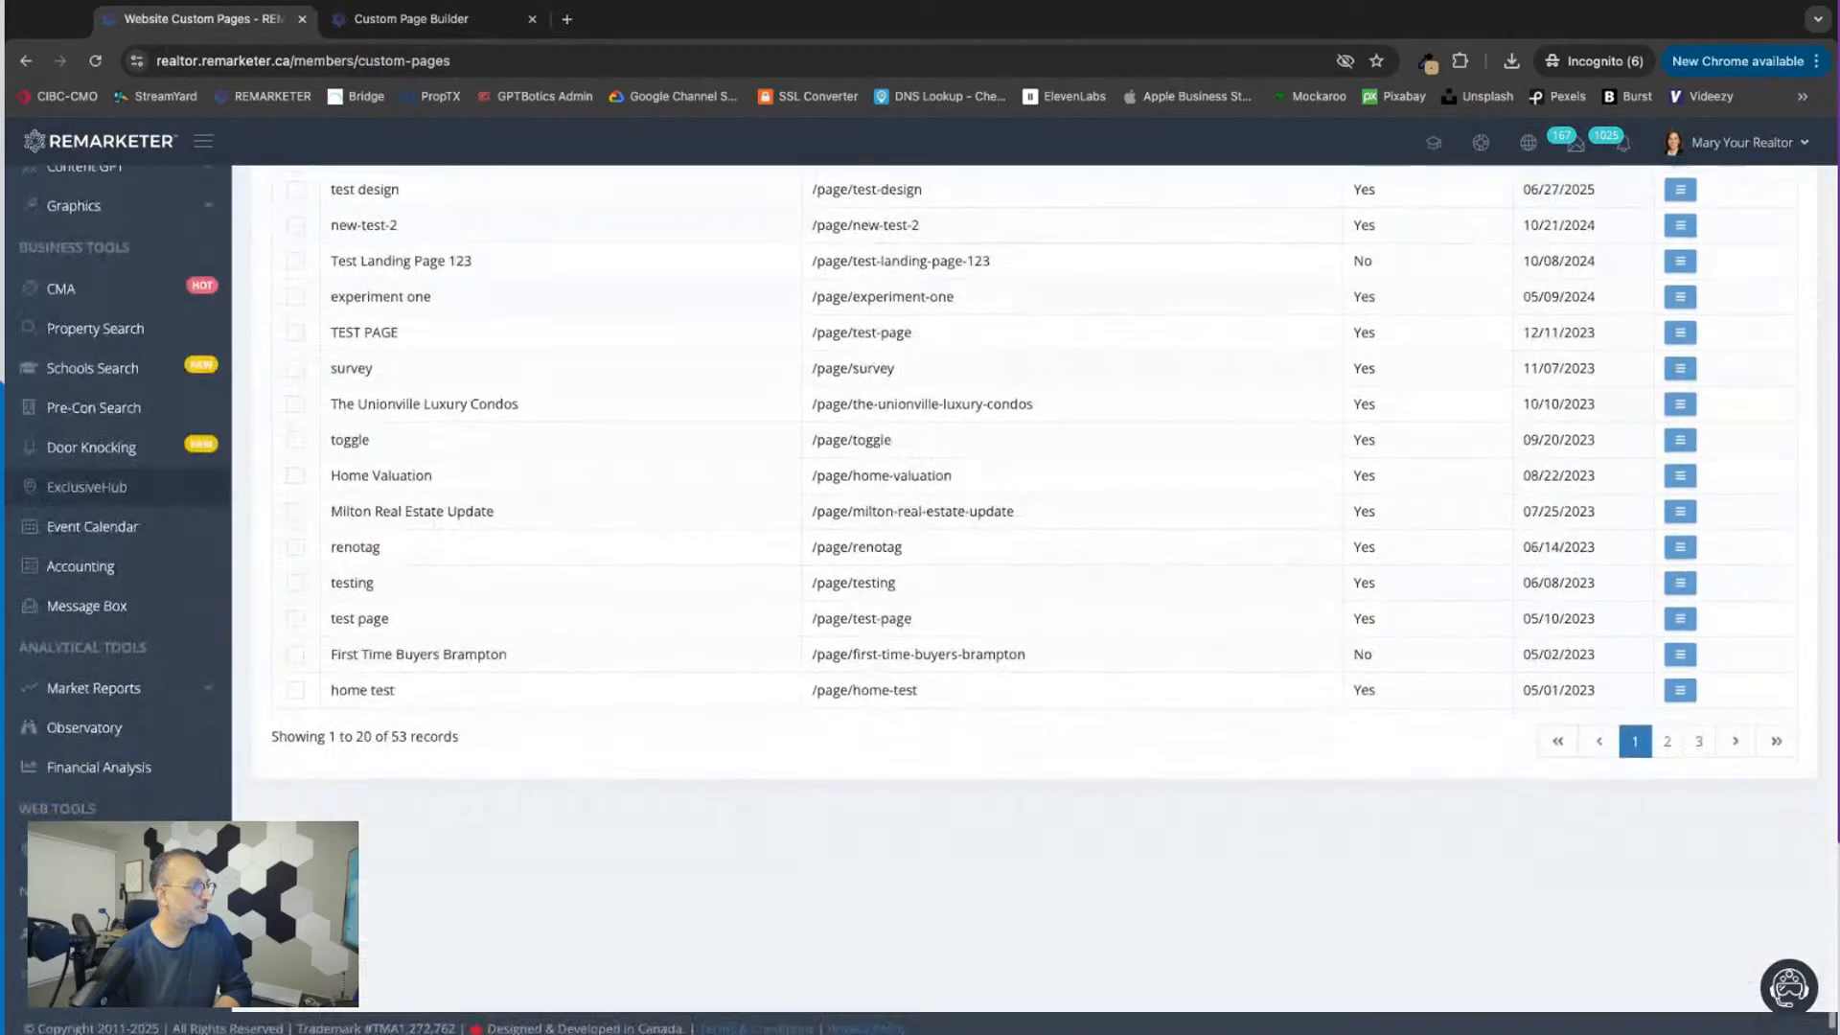
scroll(1035, 479, "down", 2)
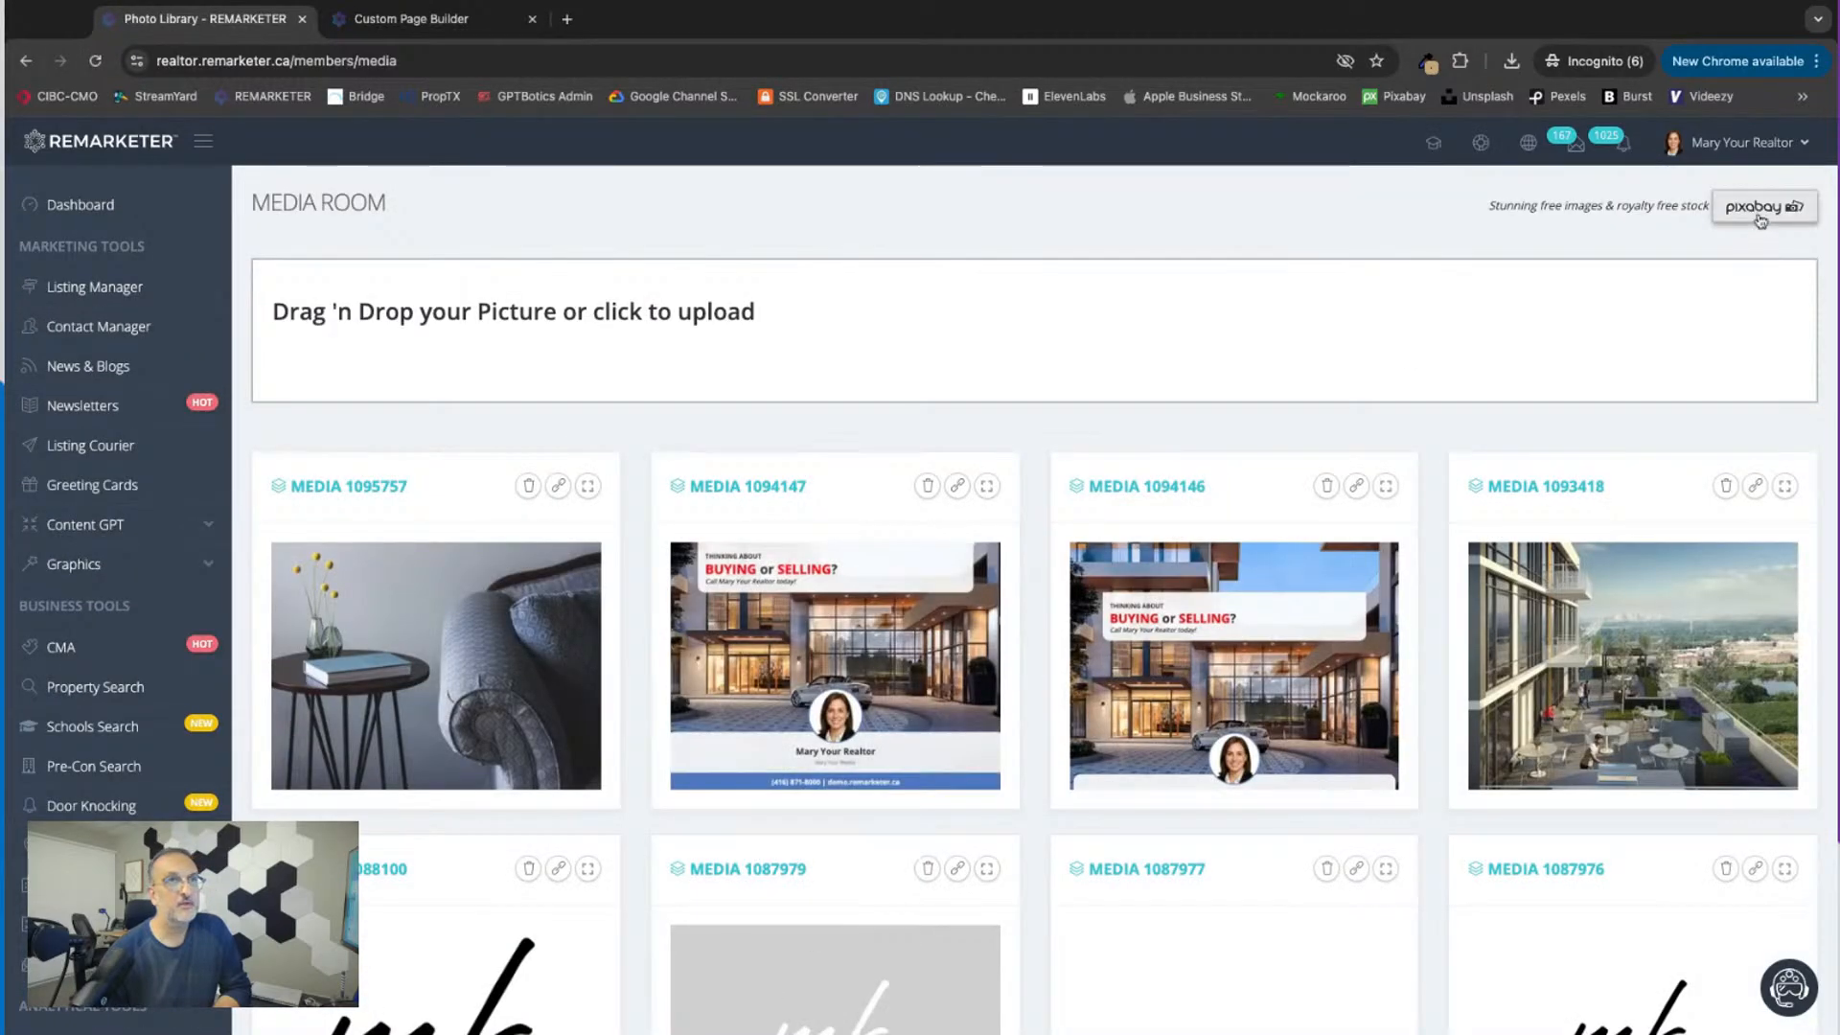
left_click(1759, 205)
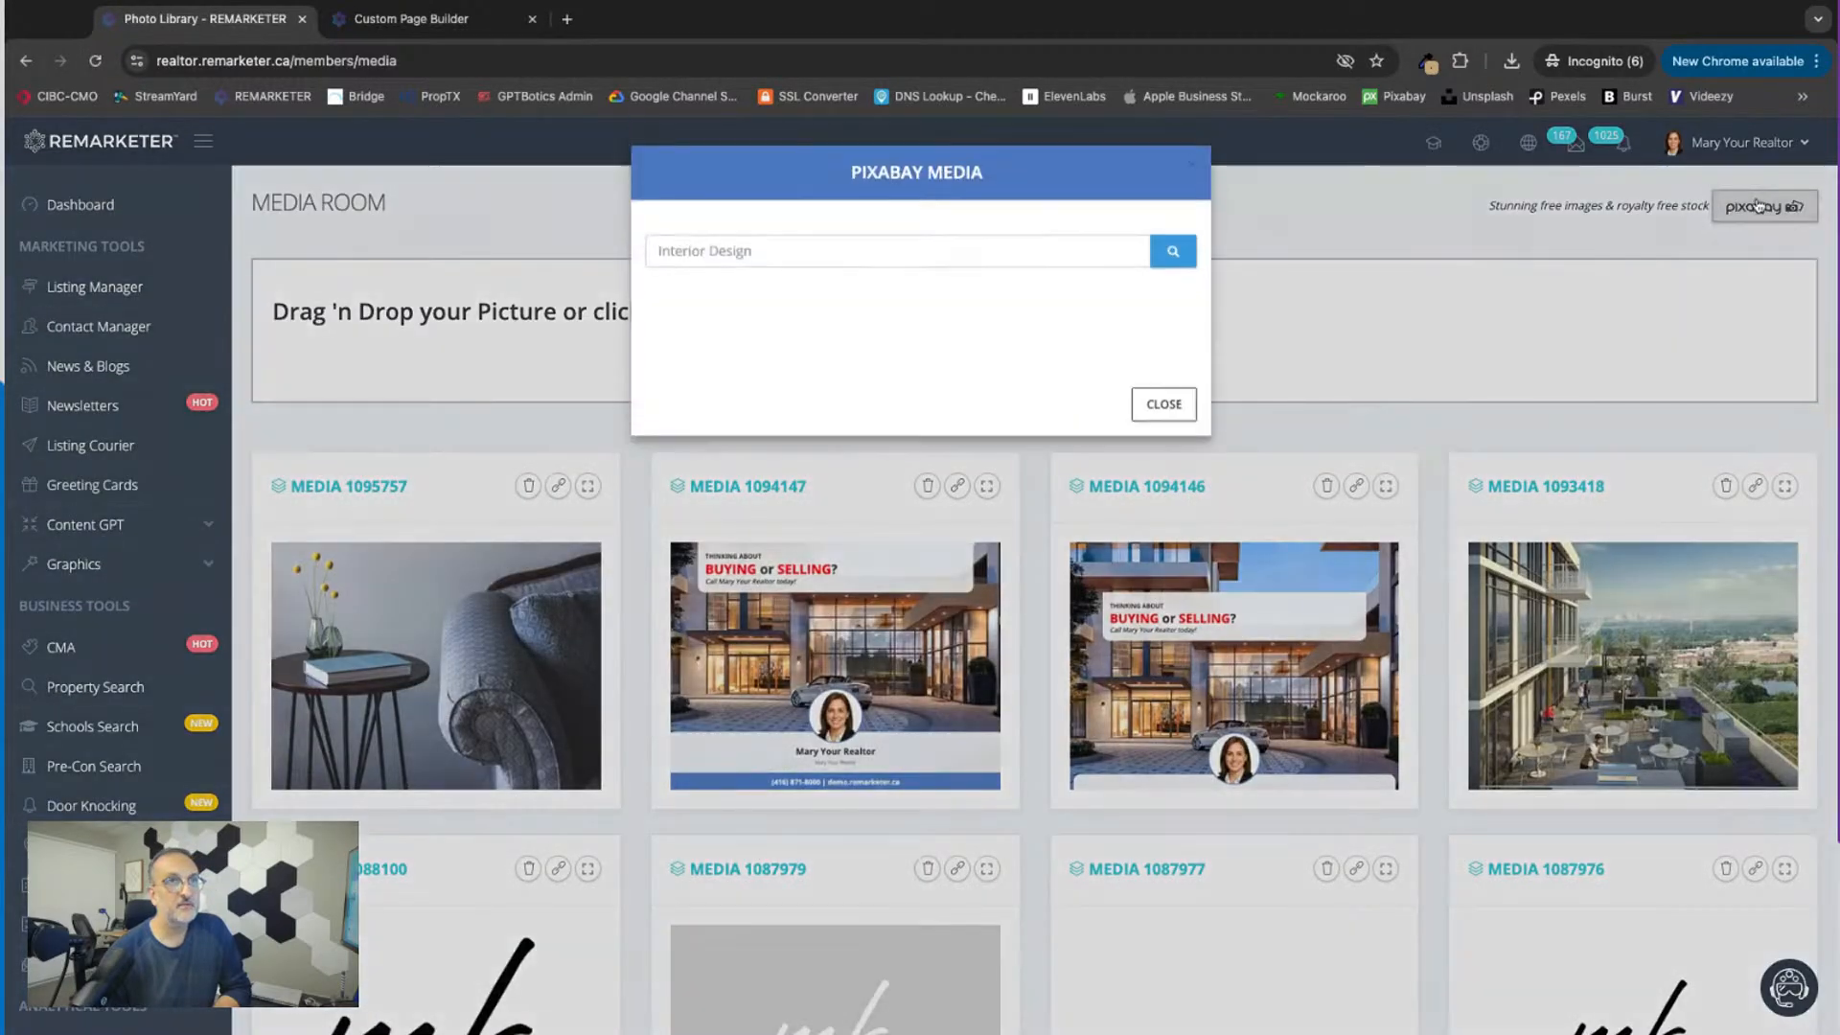
left_click(813, 247)
type("fall")
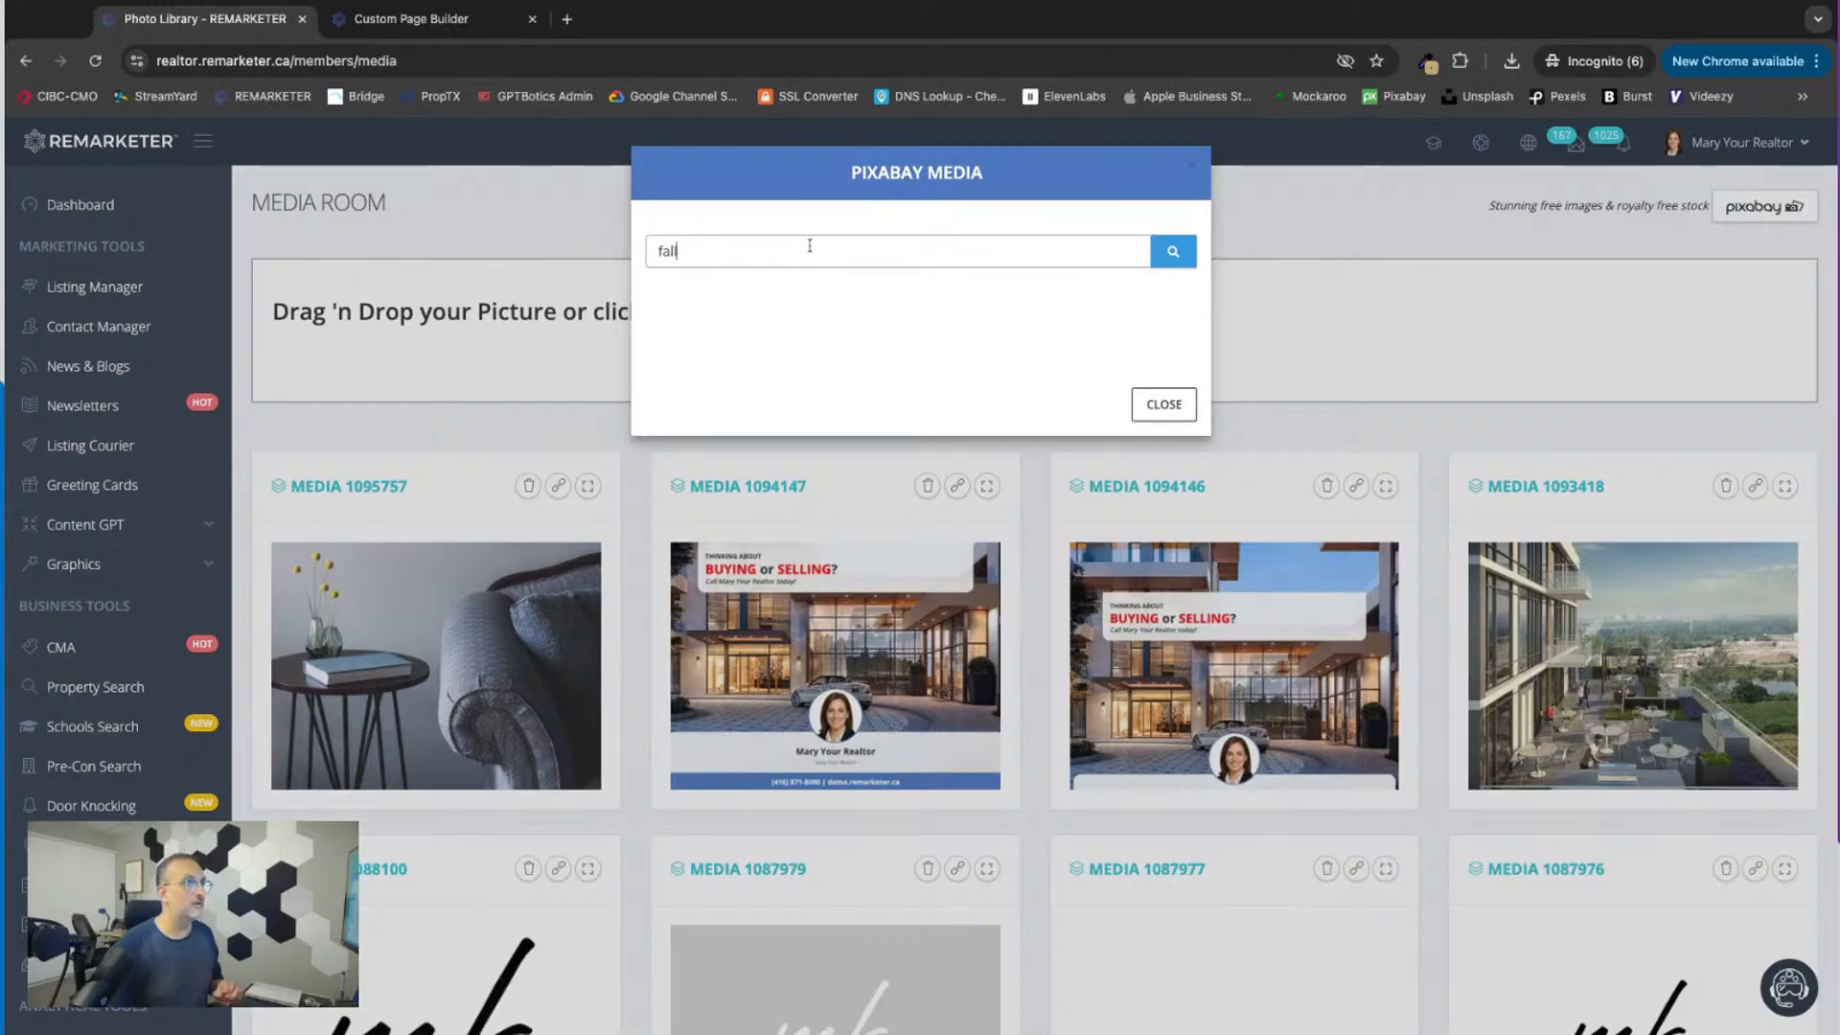
left_click(1173, 253)
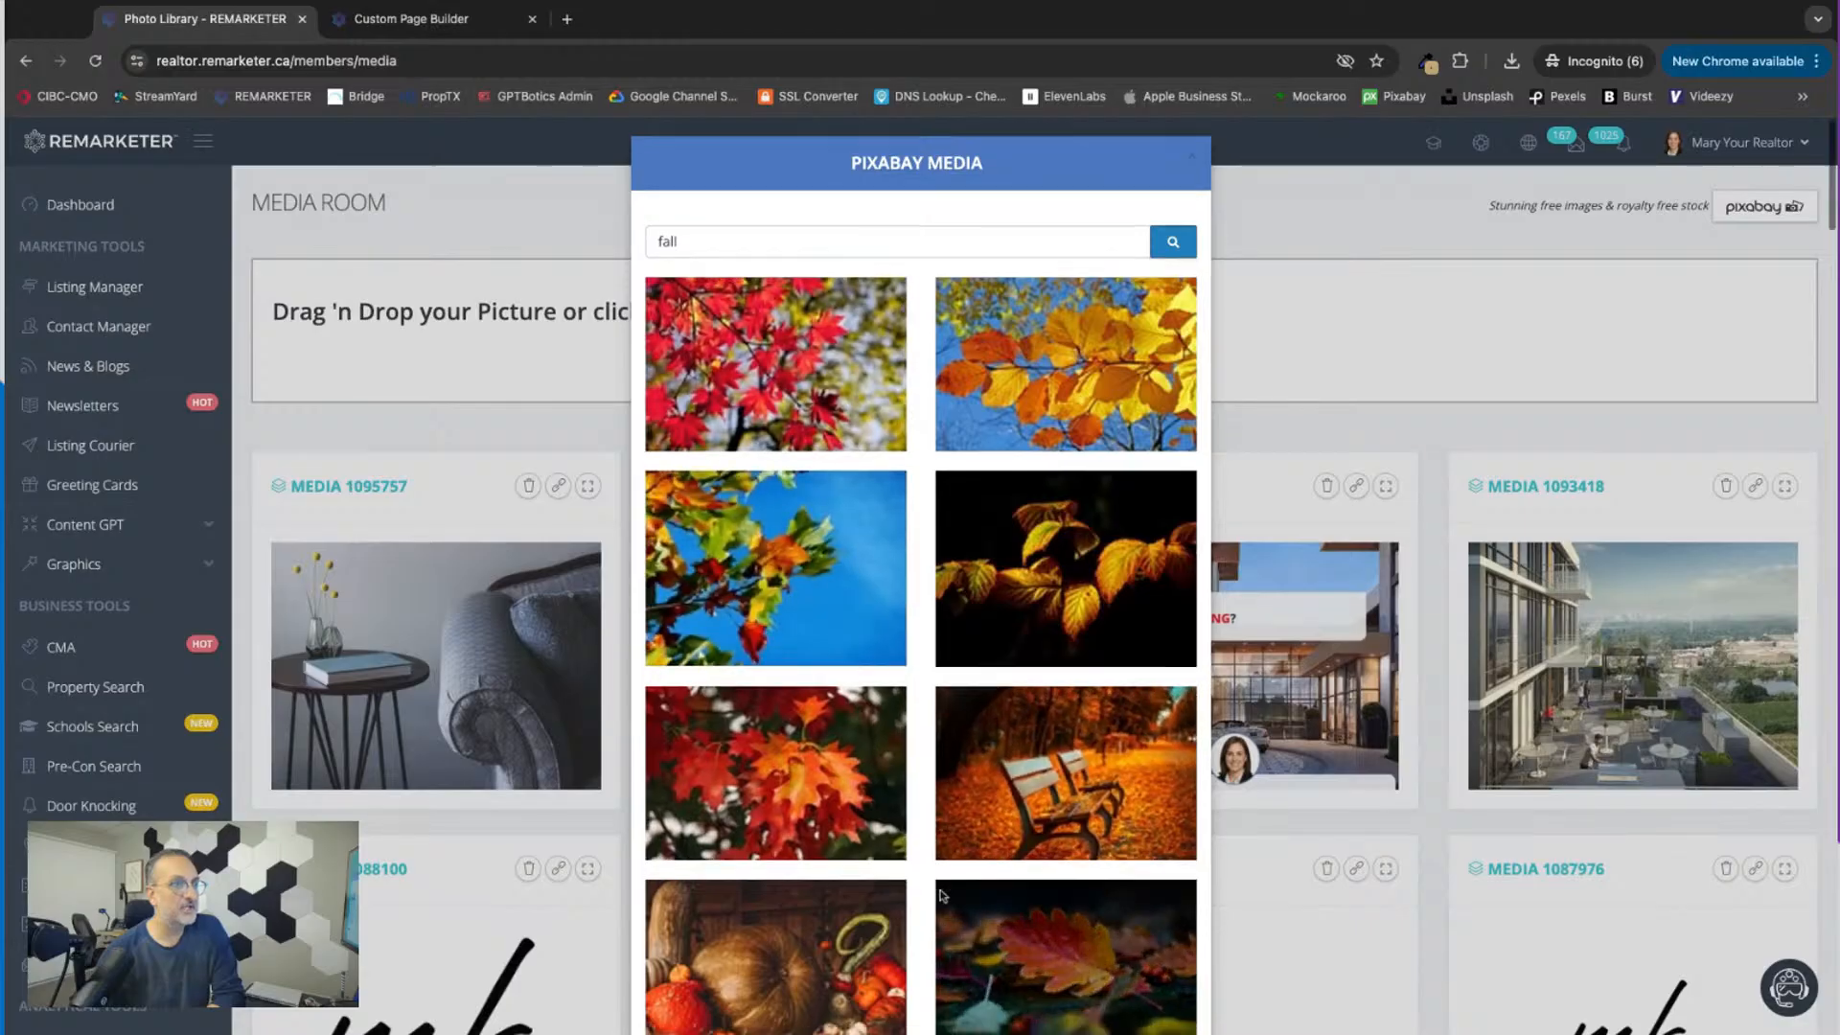
Step: Review the fall pictures and add the red maple leaves photo to the media library
scroll(940, 896, "down", 10)
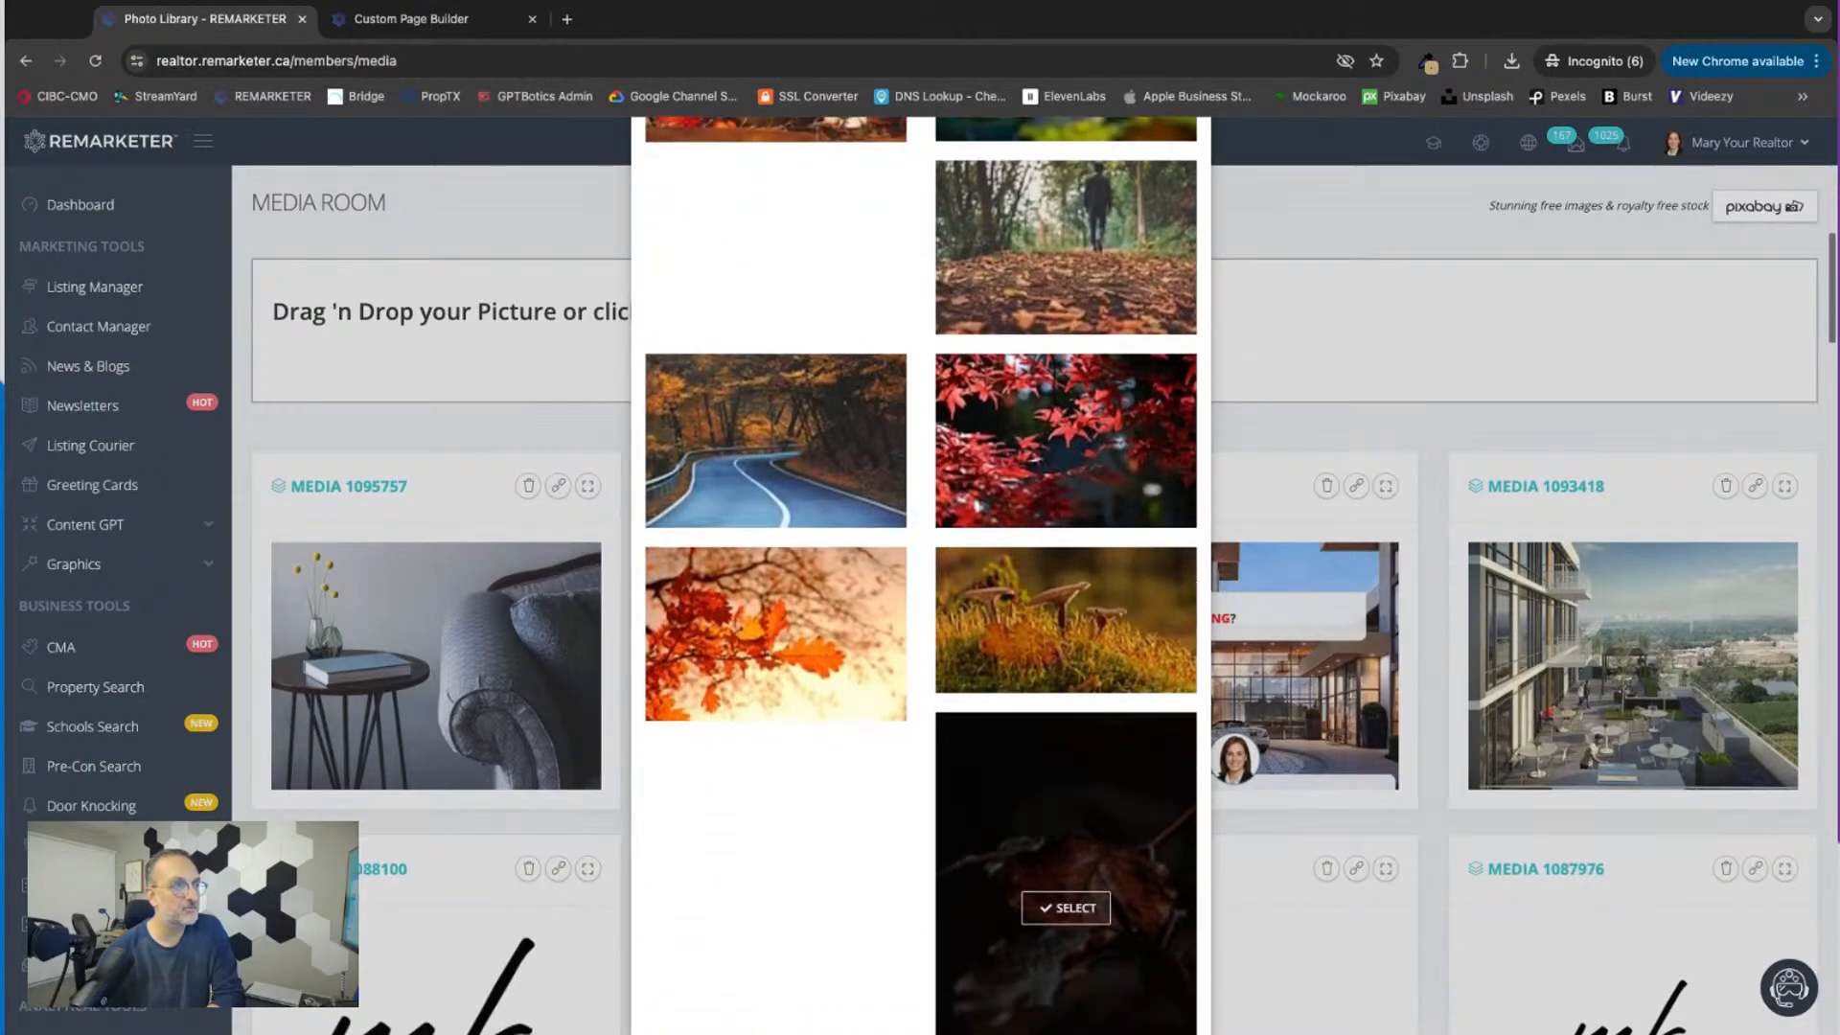
scroll(944, 891, "down", 11)
scroll(944, 891, "up", 14)
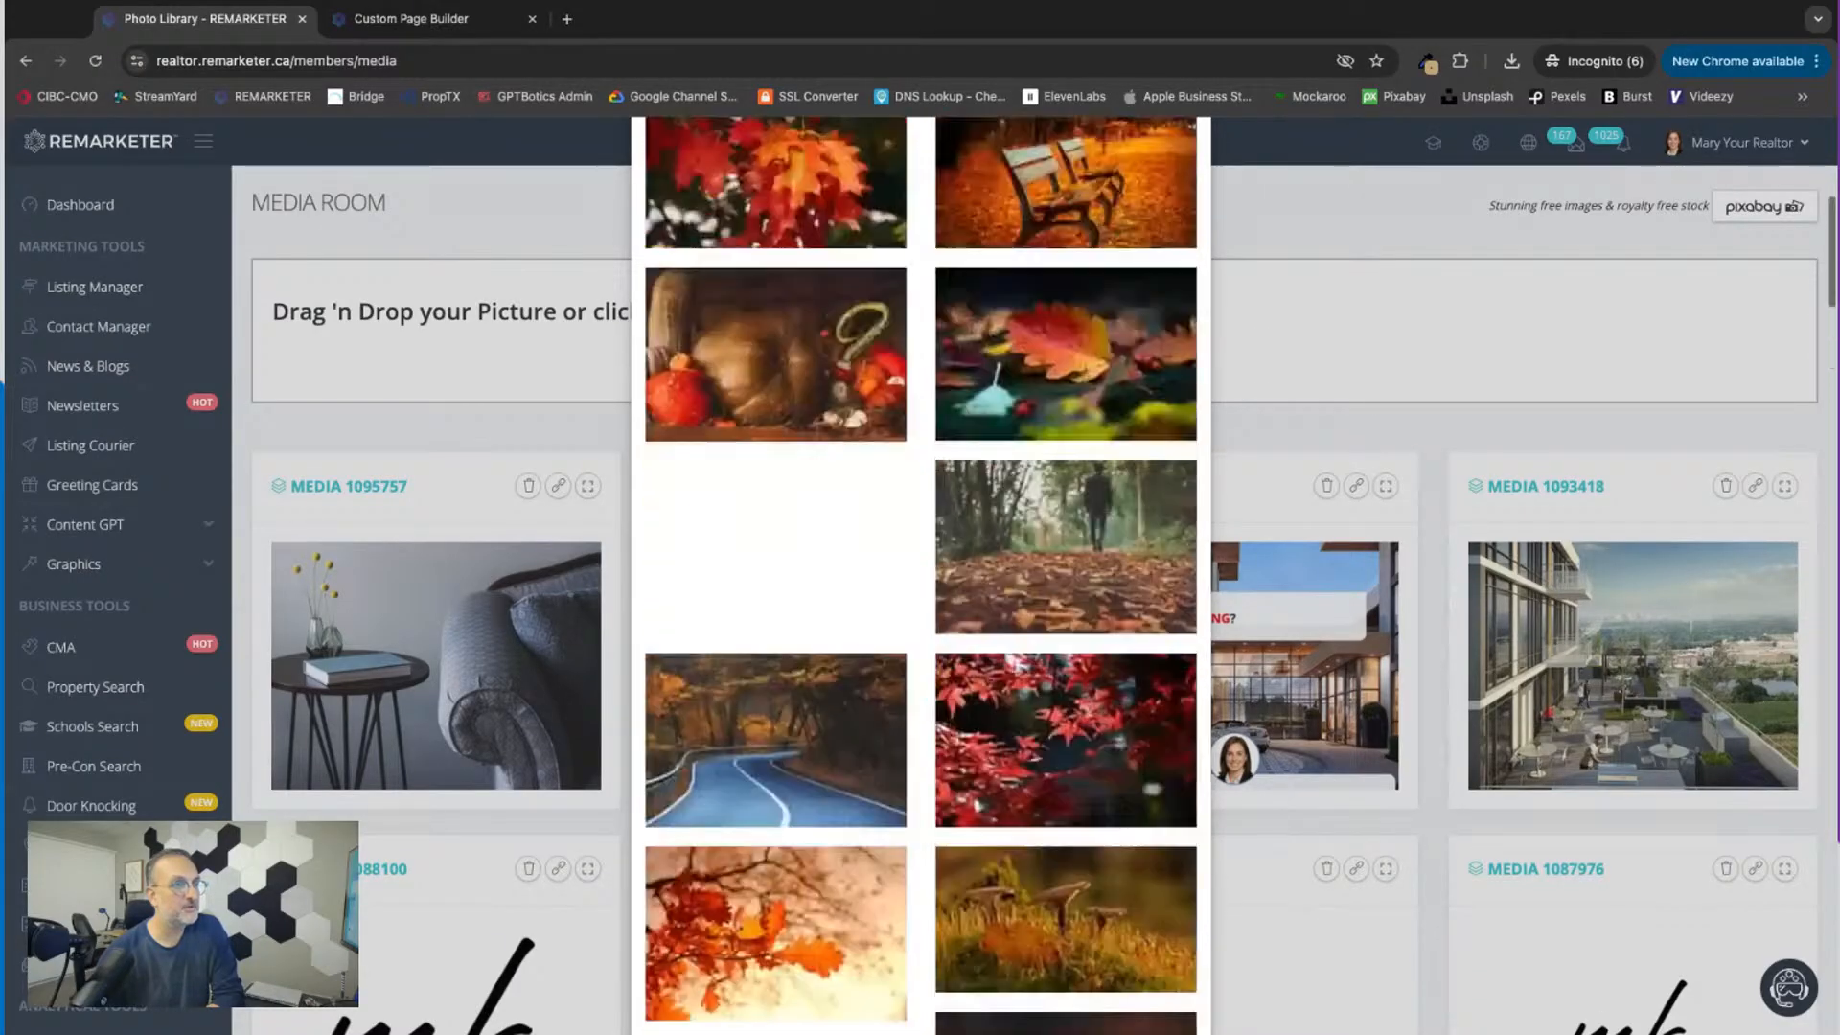
scroll(944, 904, "up", 7)
left_click(780, 381)
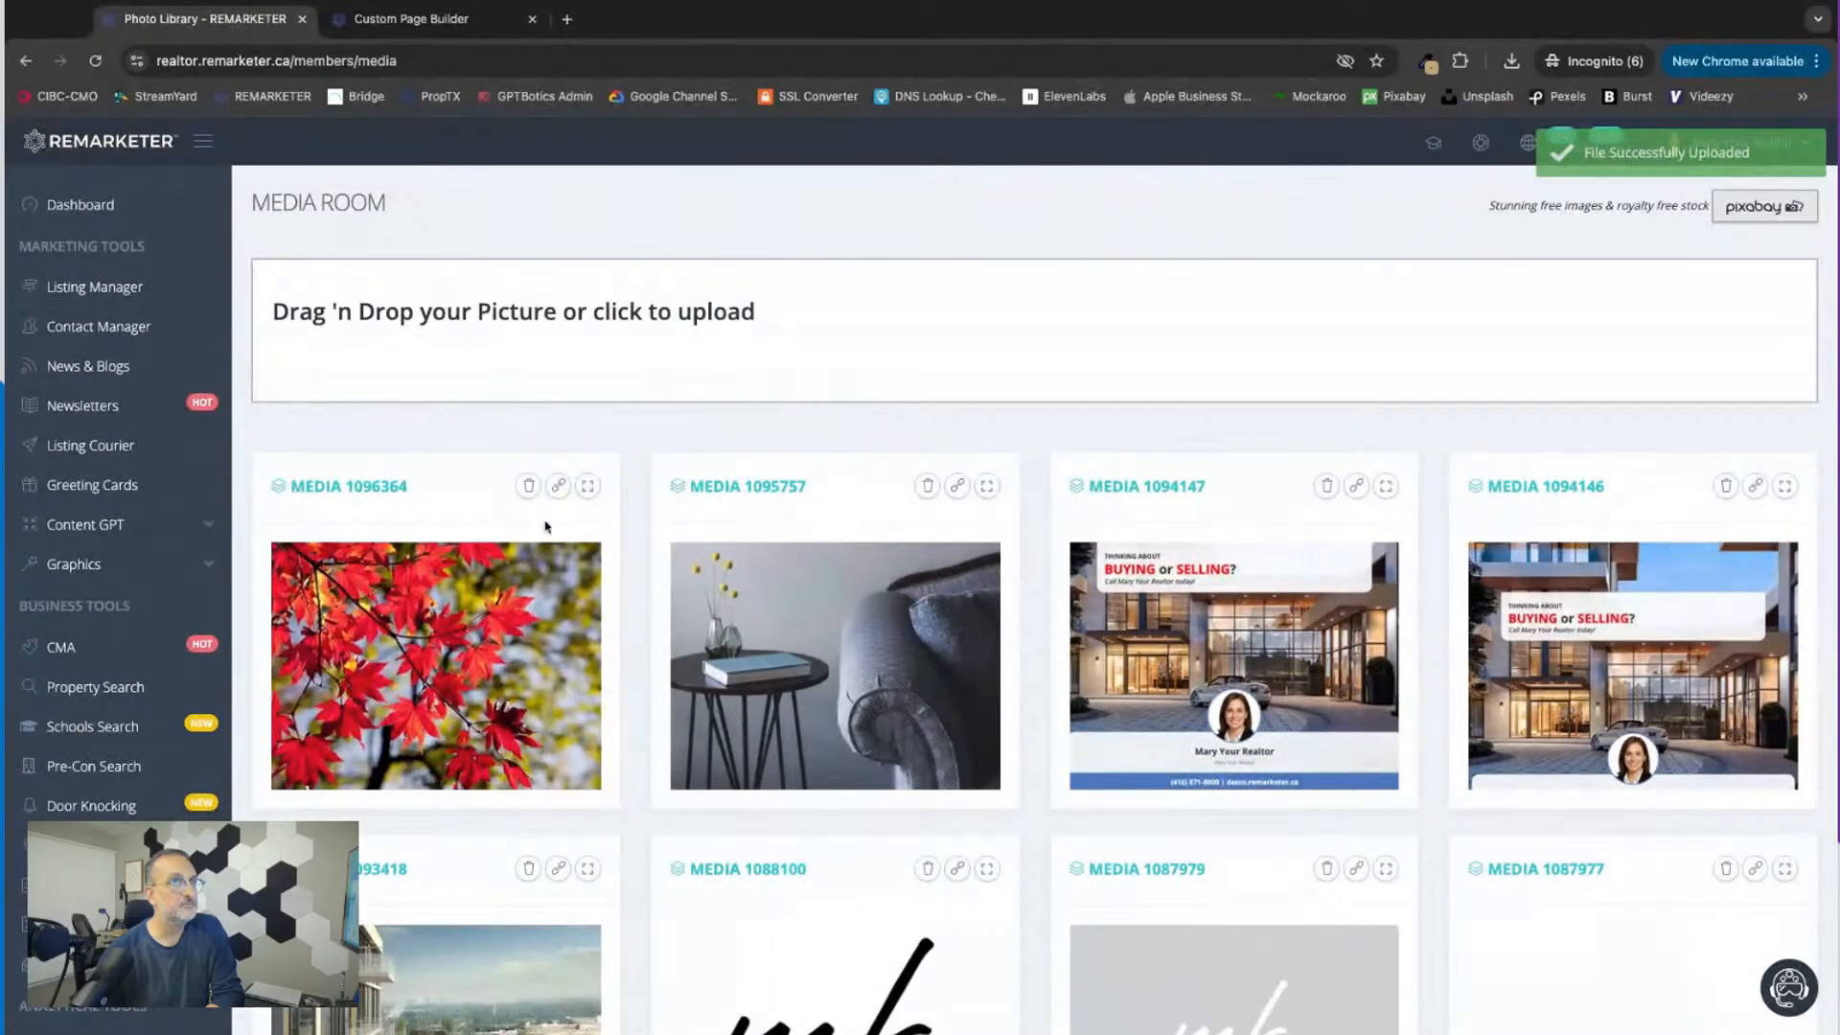
mouse_move(428, 737)
Step: Switch to the page builder browser tab and check the image placeholder's media choices for the red maple leaves photo
left_click(405, 23)
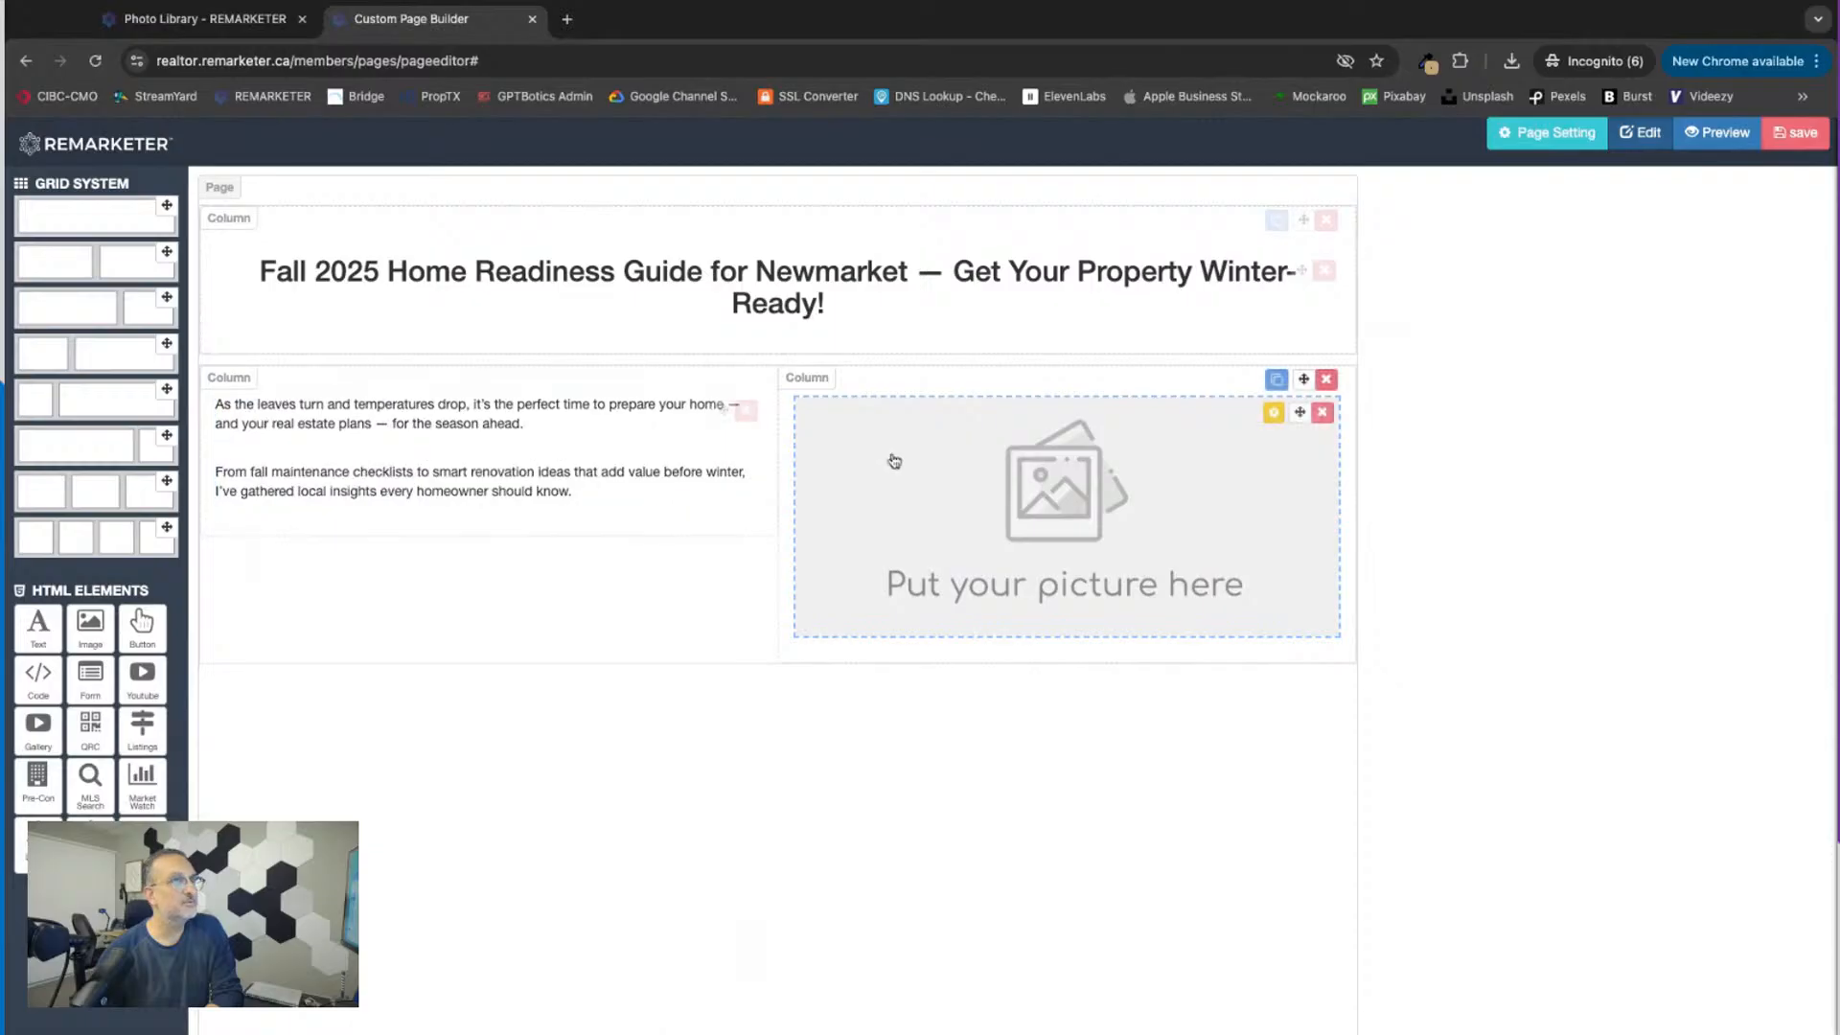
left_click(1273, 413)
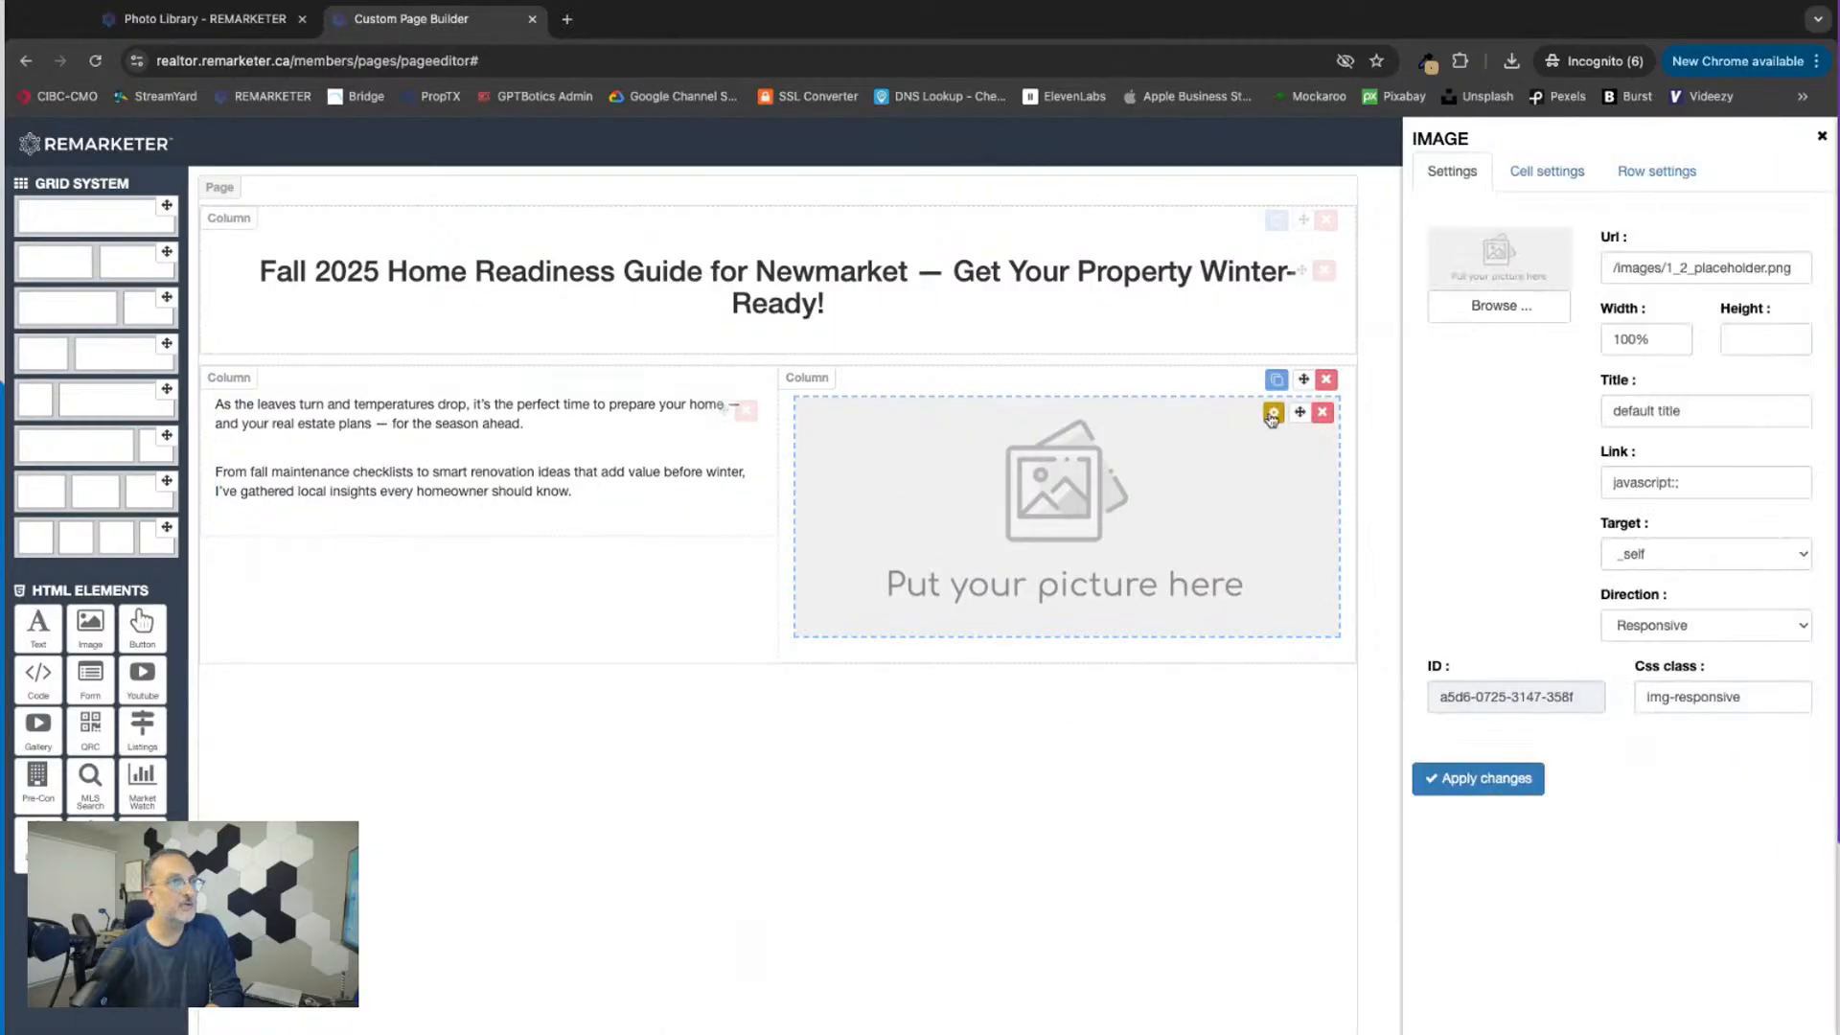
left_click(1507, 317)
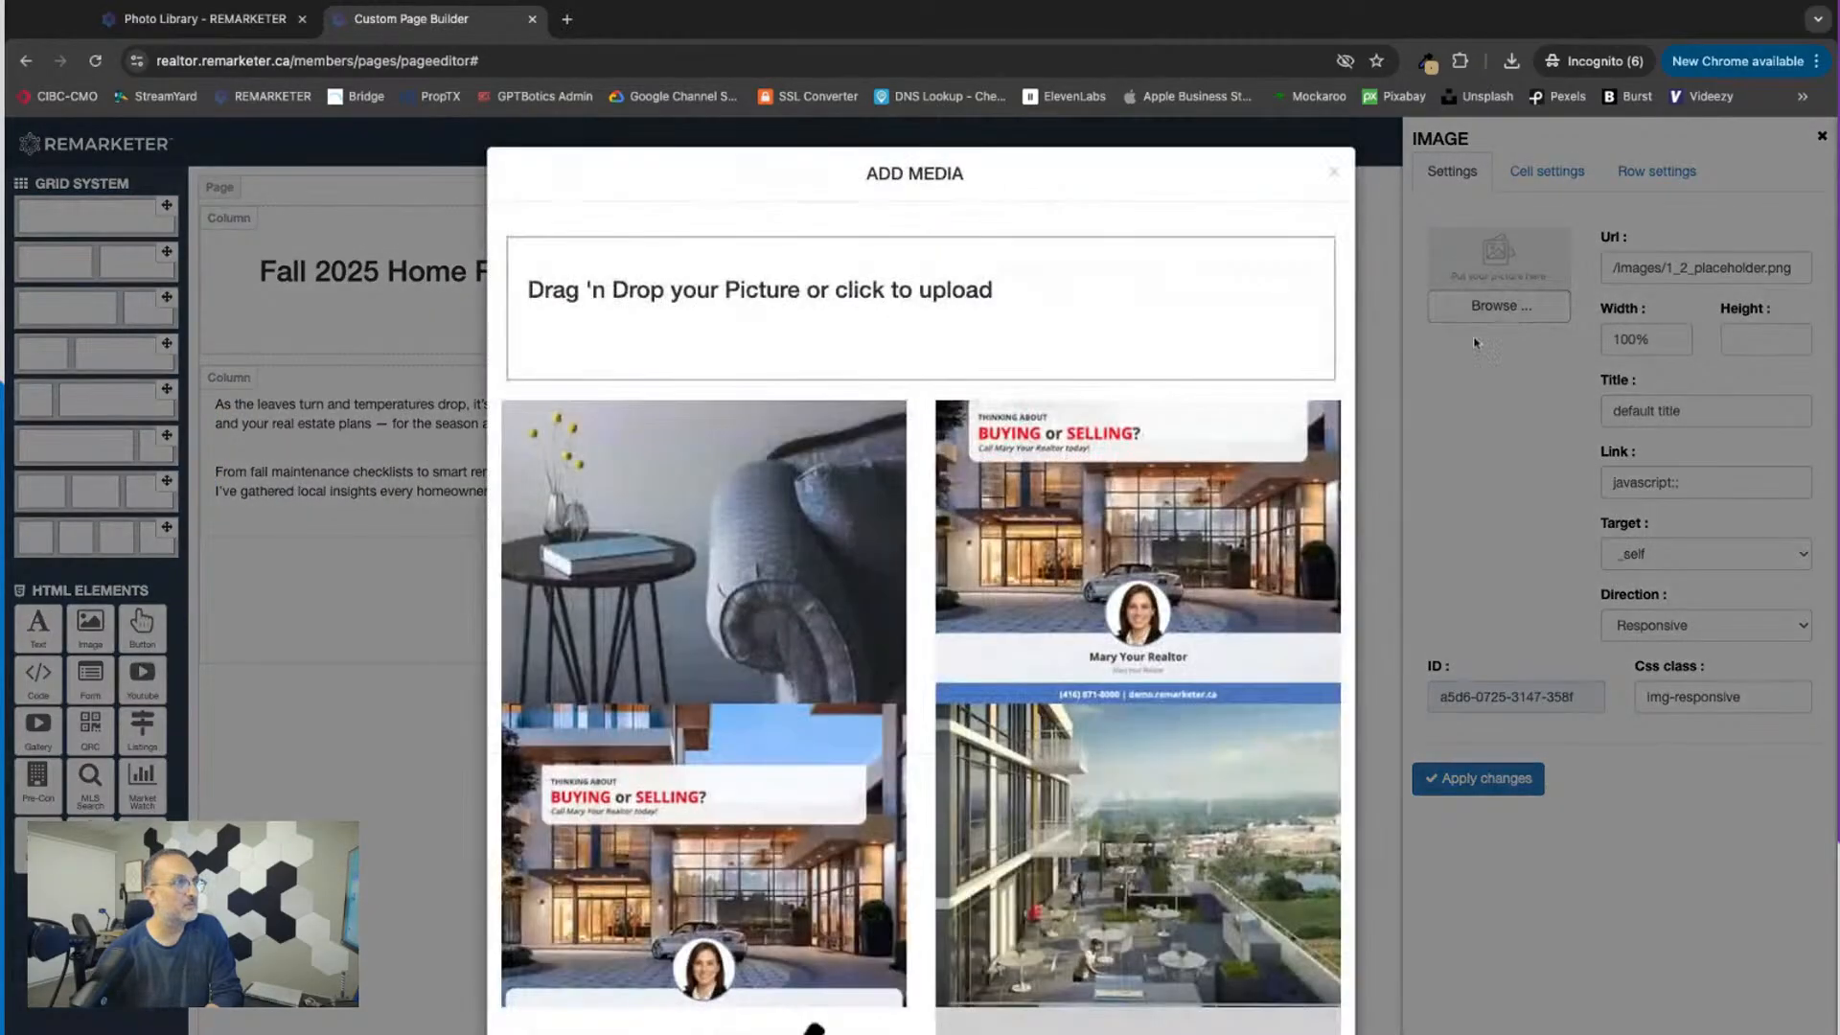
left_click(1338, 174)
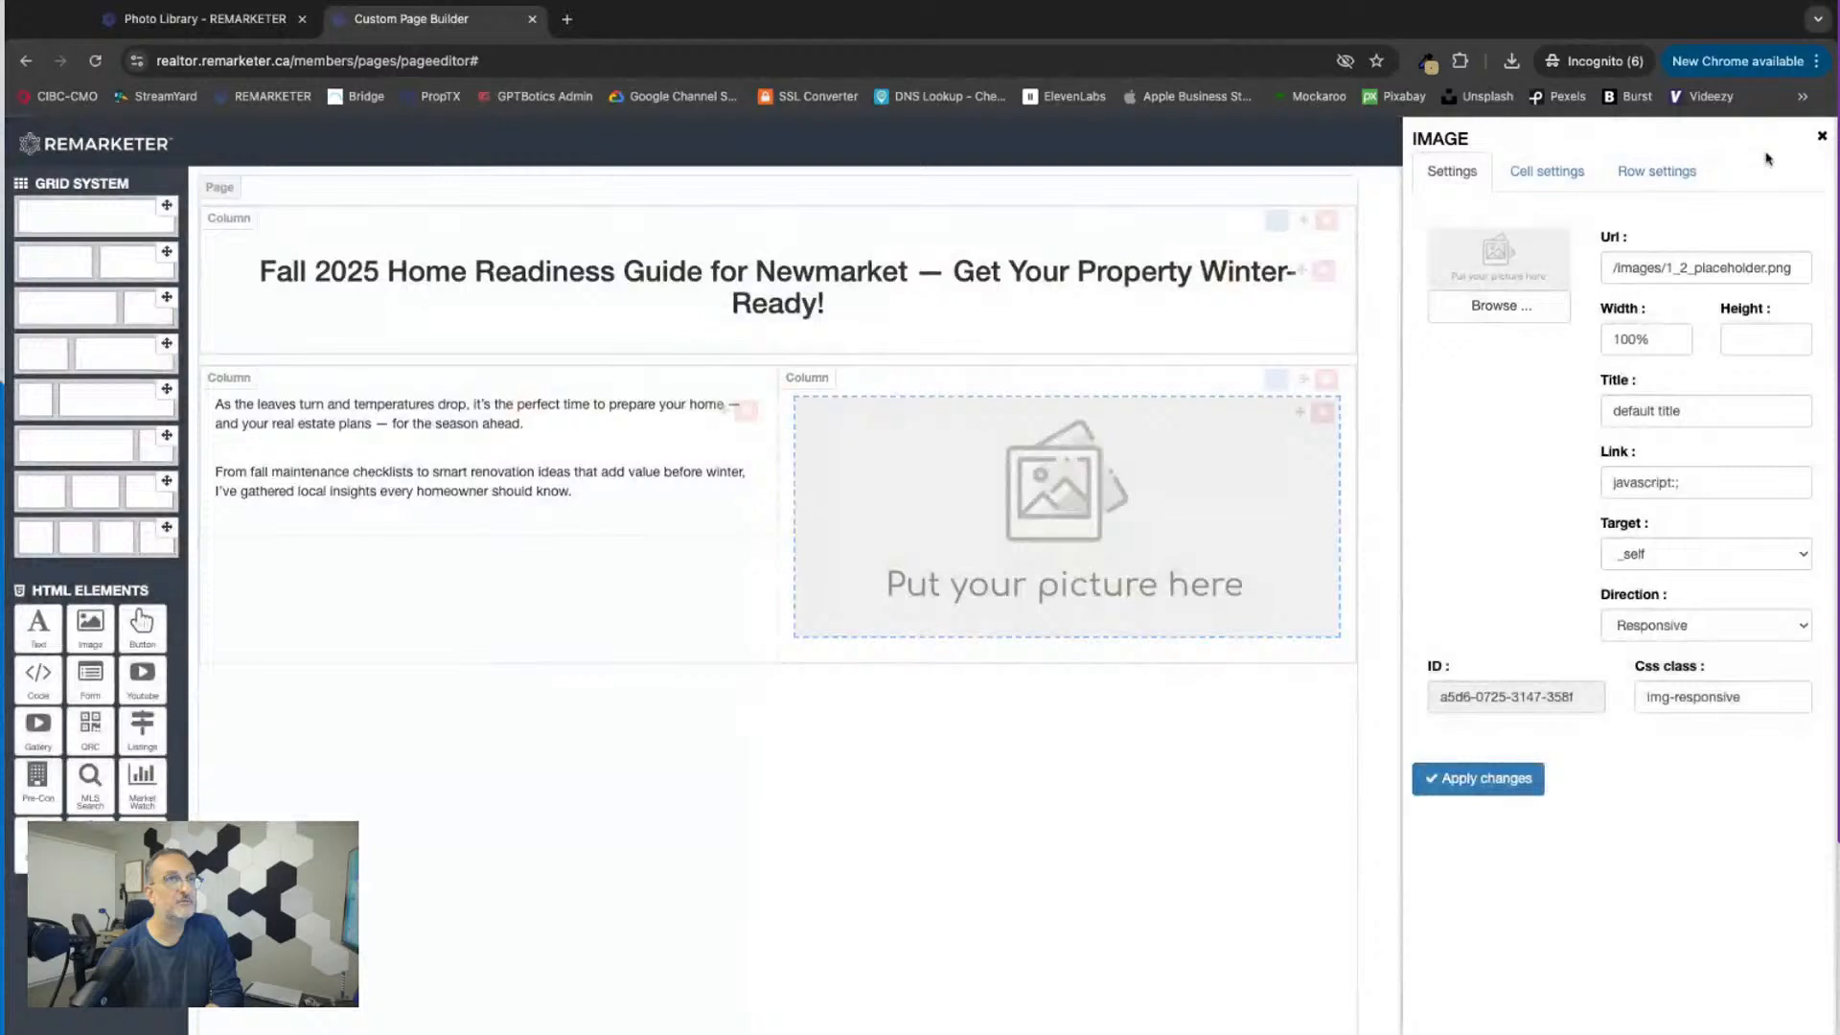
left_click(1824, 136)
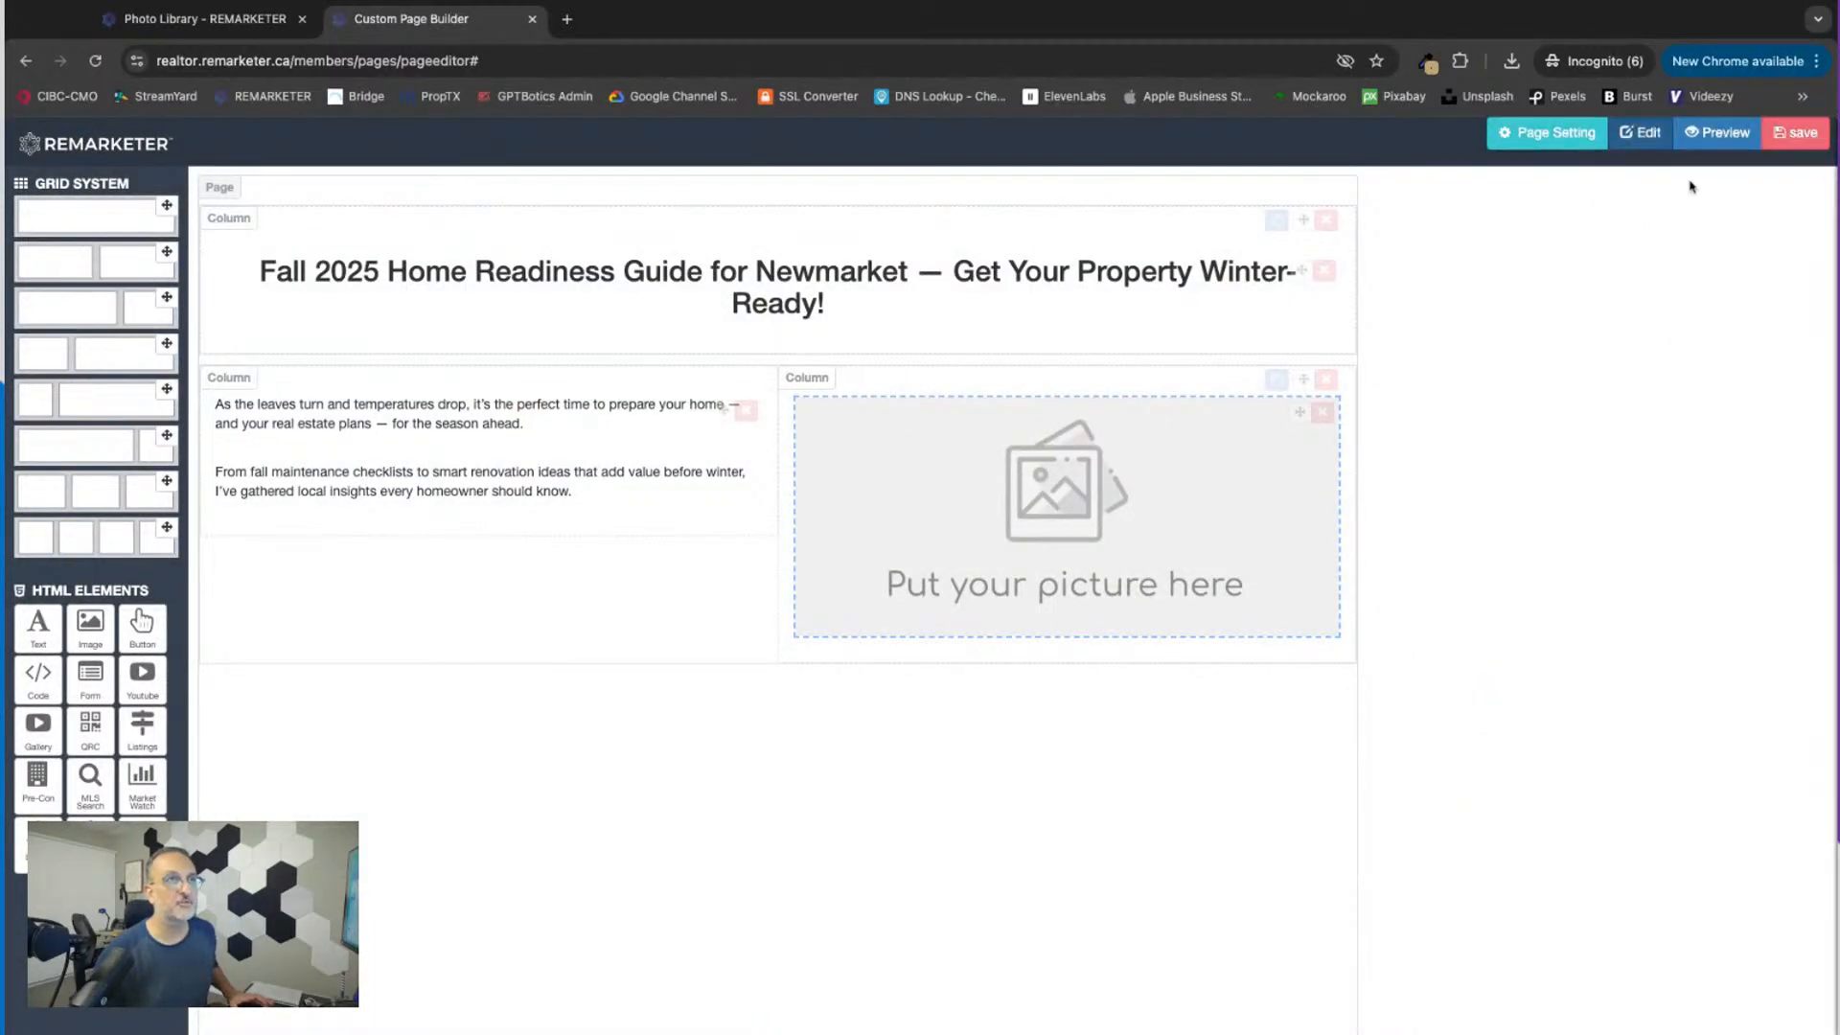
Step: Enter "Fall Event" as the page title in the page settings and save the page
left_click(1802, 136)
left_click(1547, 132)
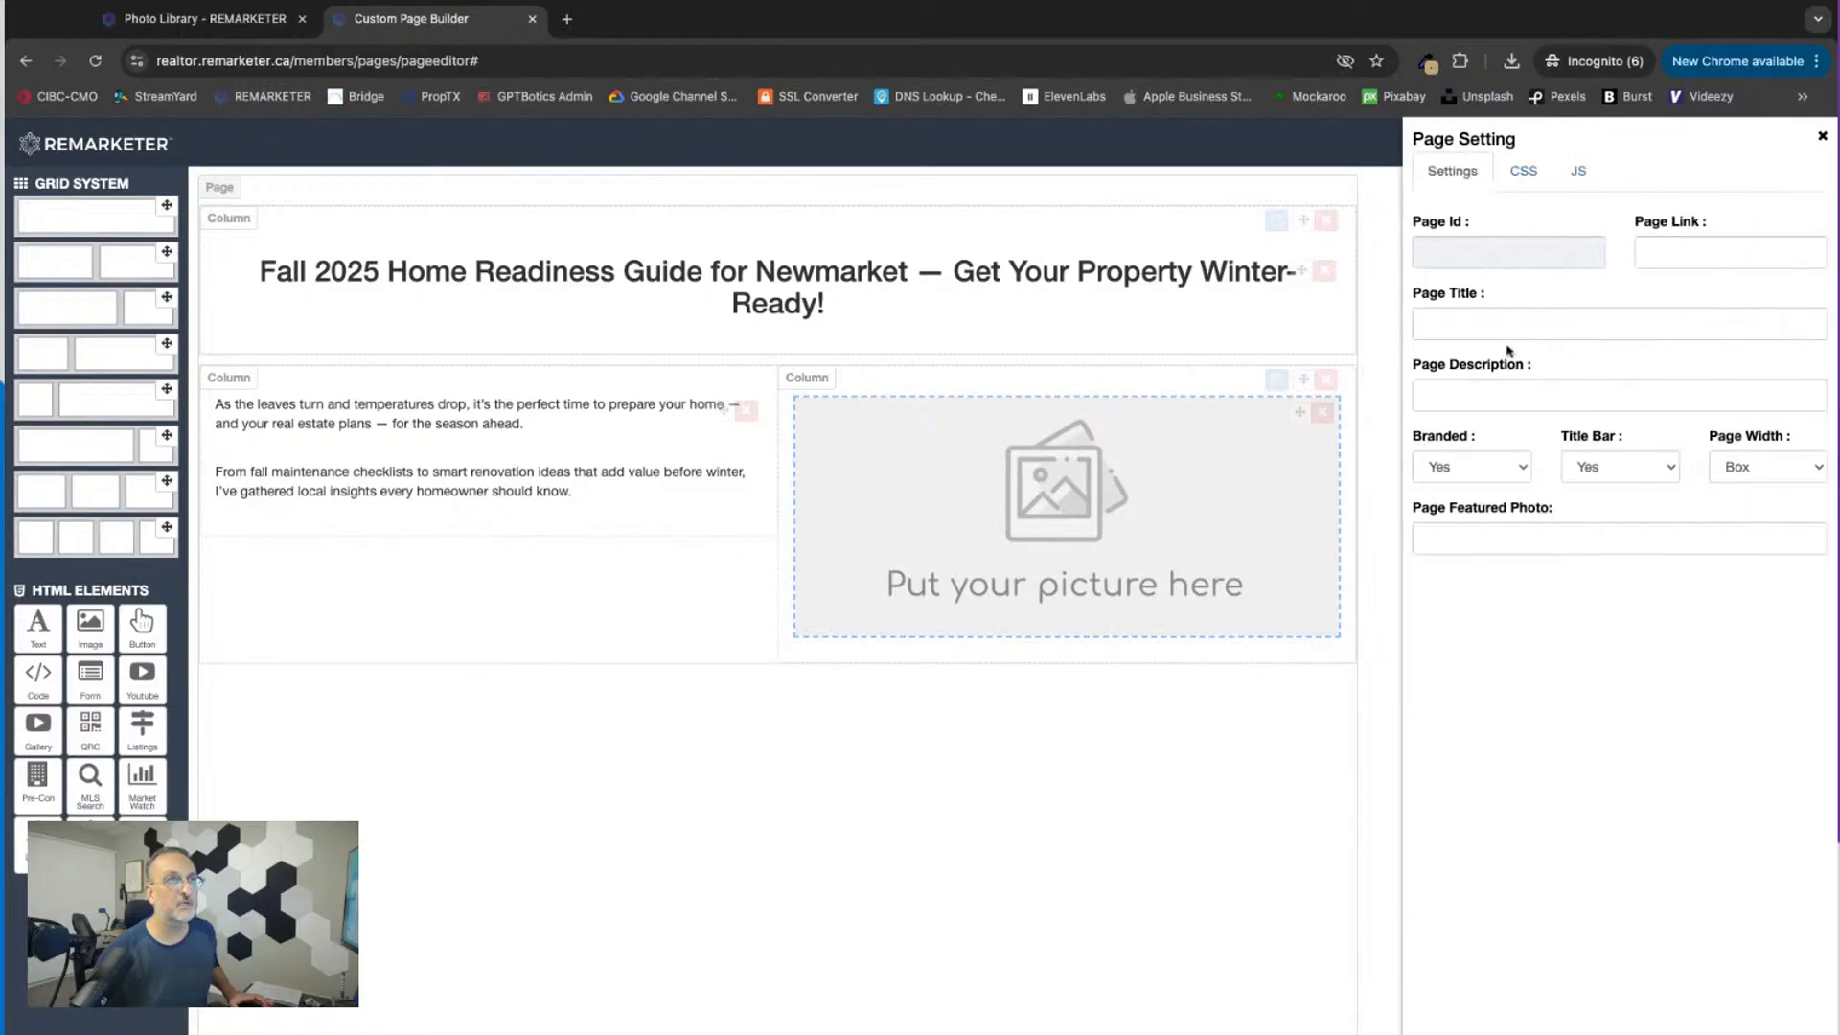
left_click(1456, 329)
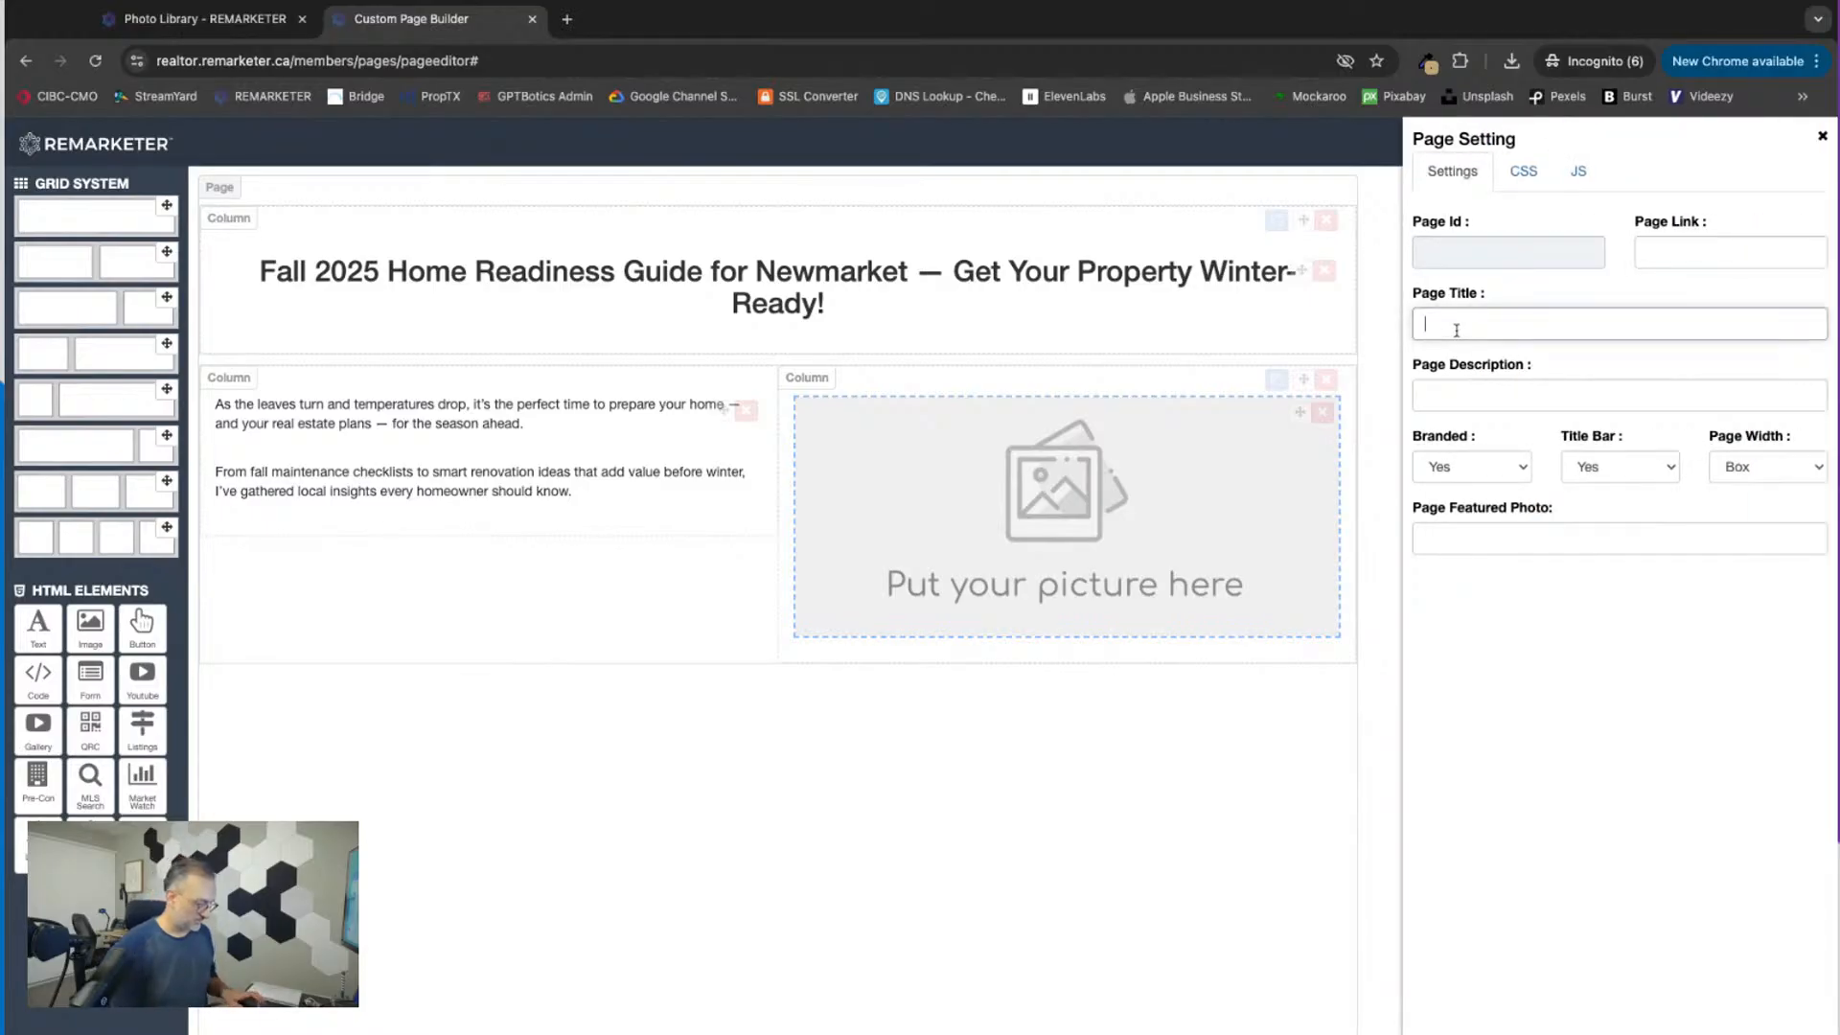
type("Fall Event")
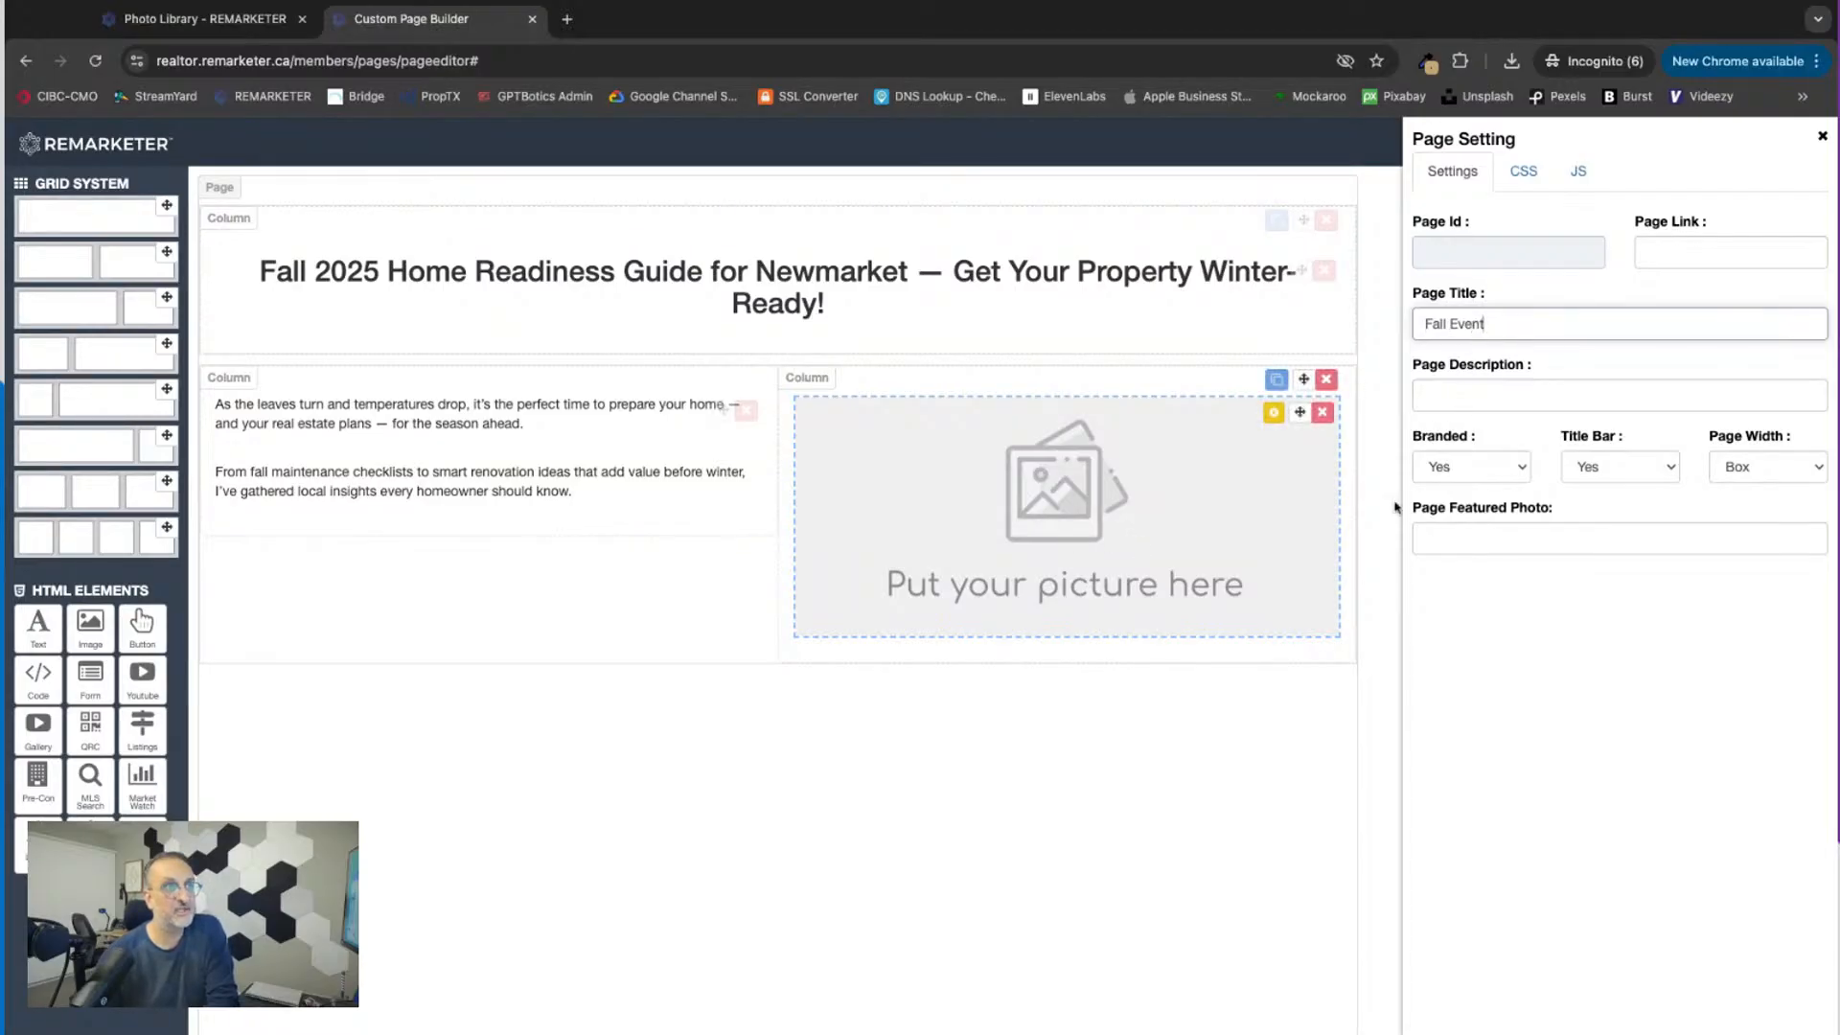
left_click(1822, 136)
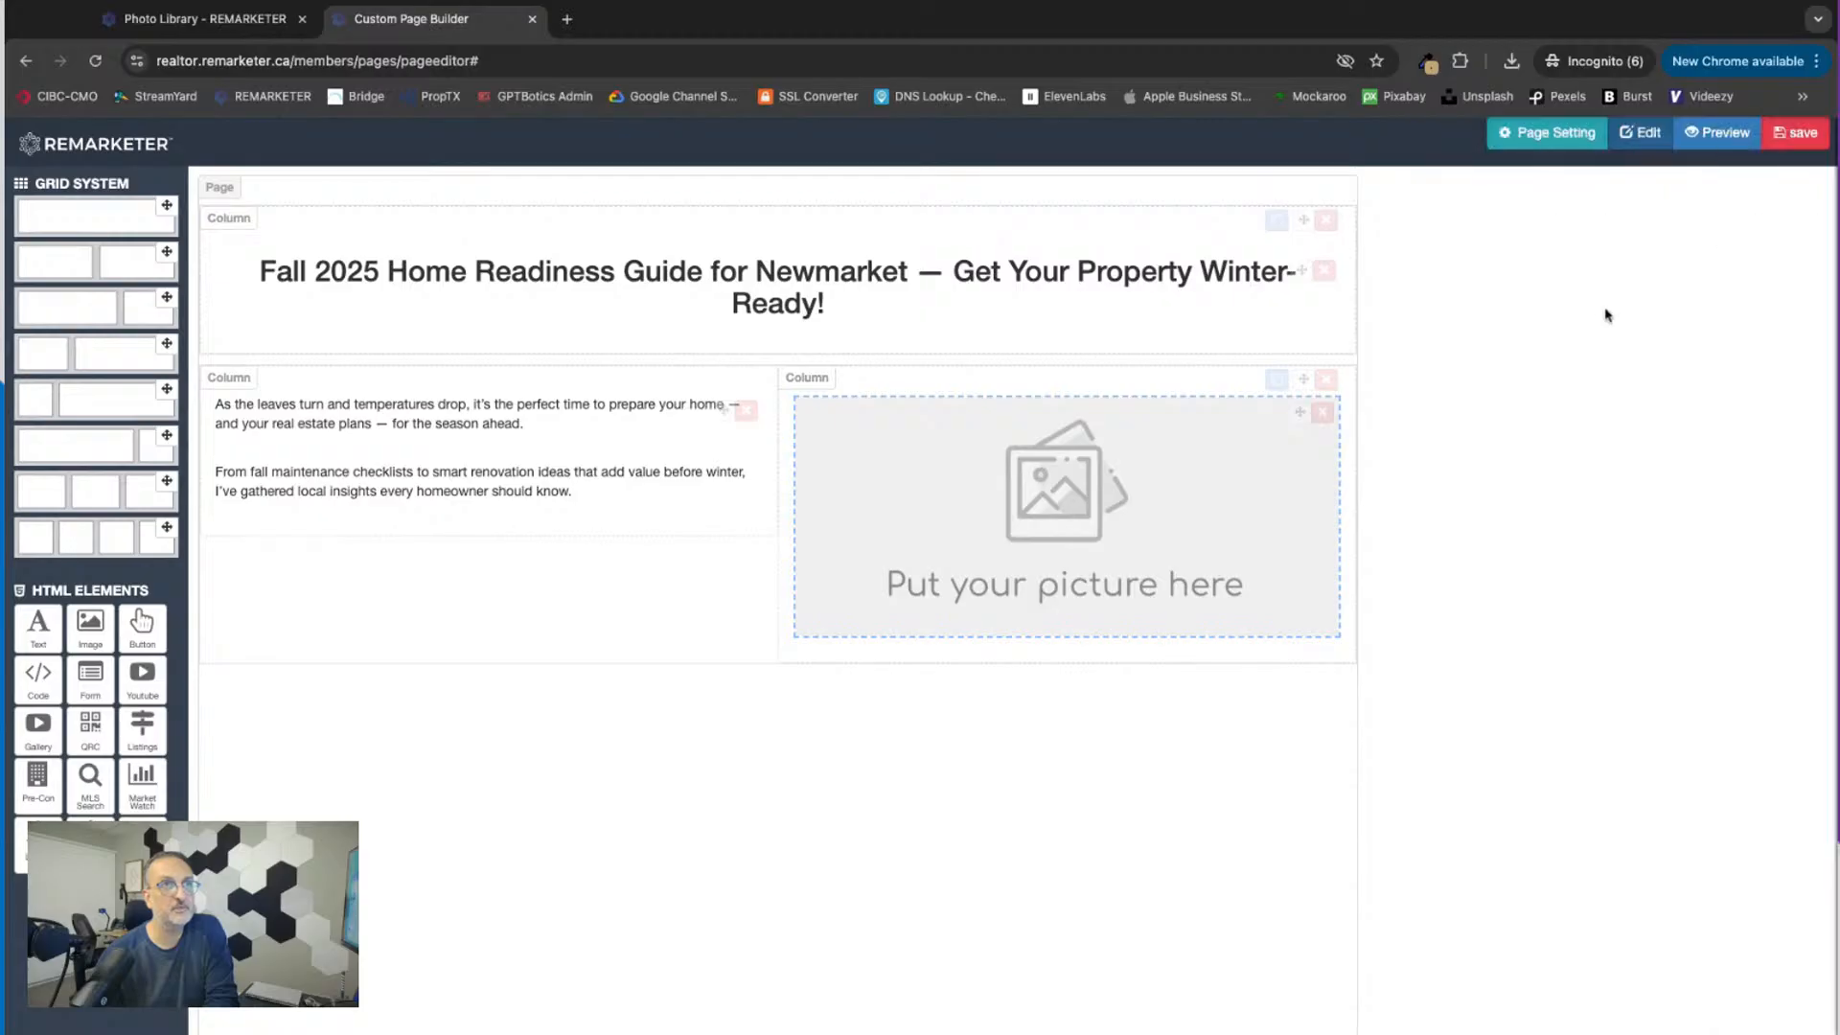
left_click(1795, 133)
left_click(1159, 455)
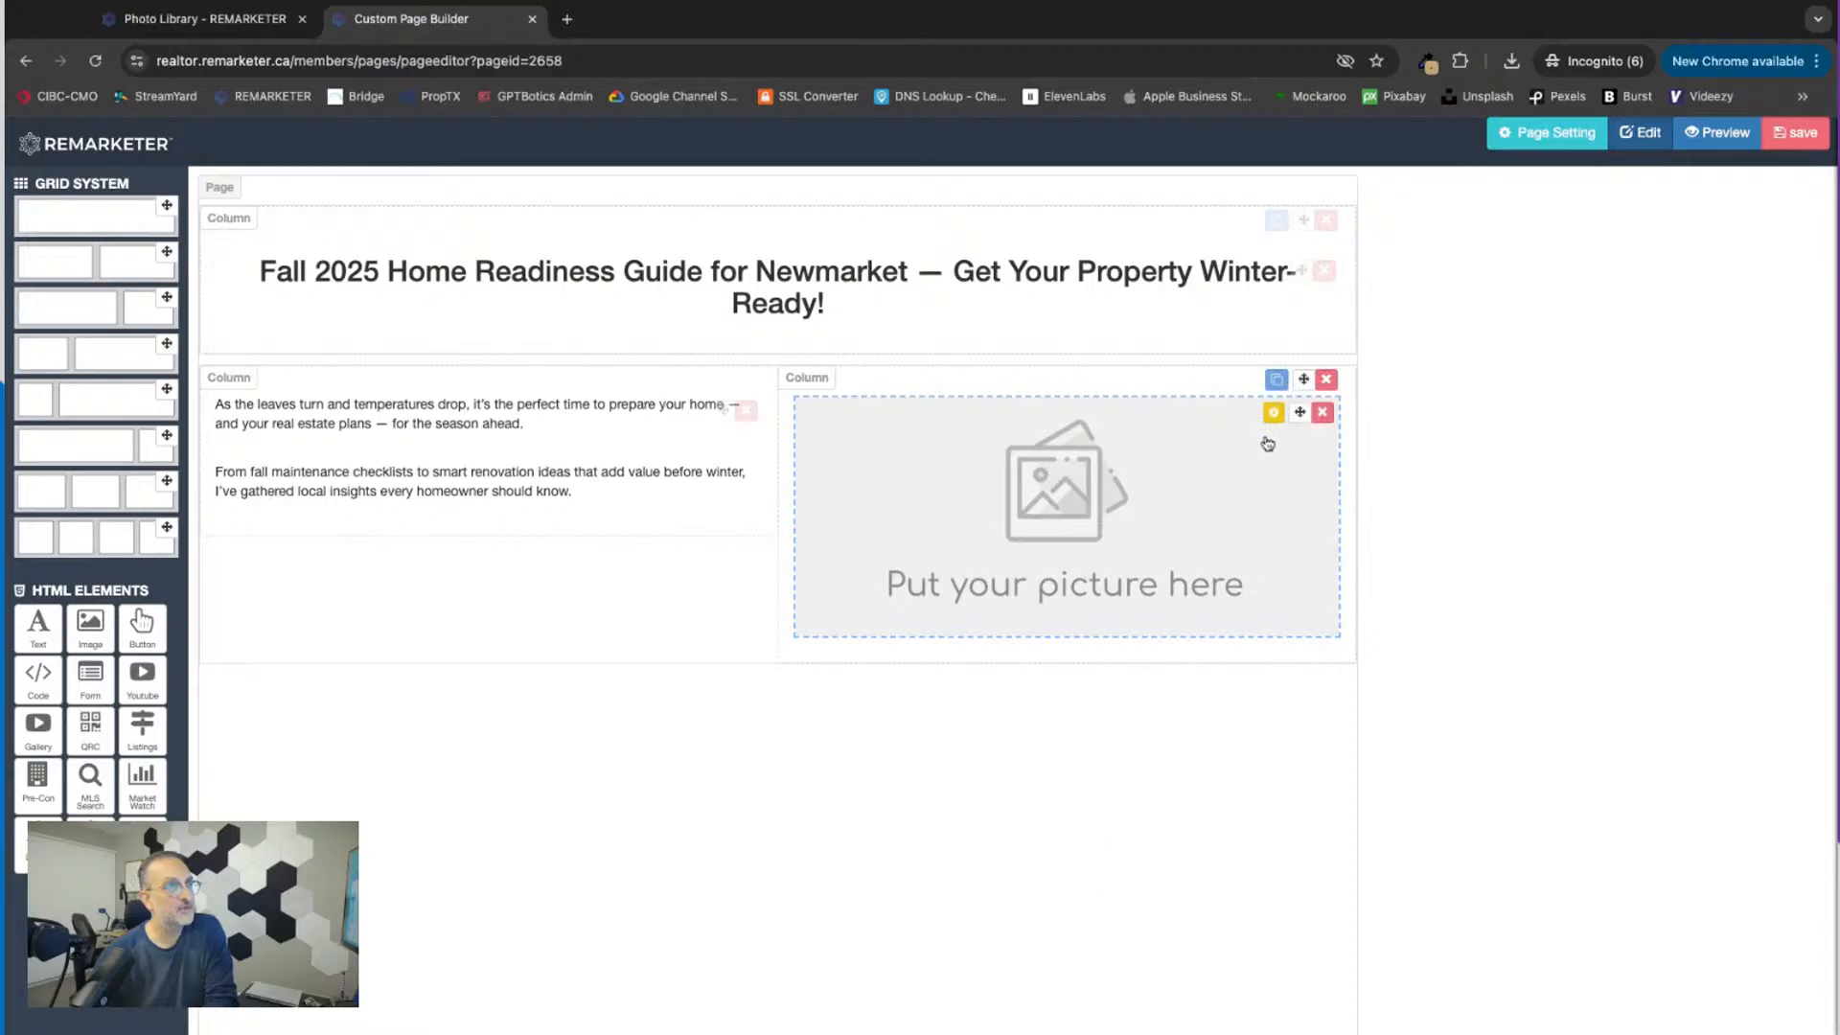
Step: Replace the second column's image placeholder with the red maple leaves photo from the uploaded media and apply the change
left_click(1274, 412)
left_click(1533, 316)
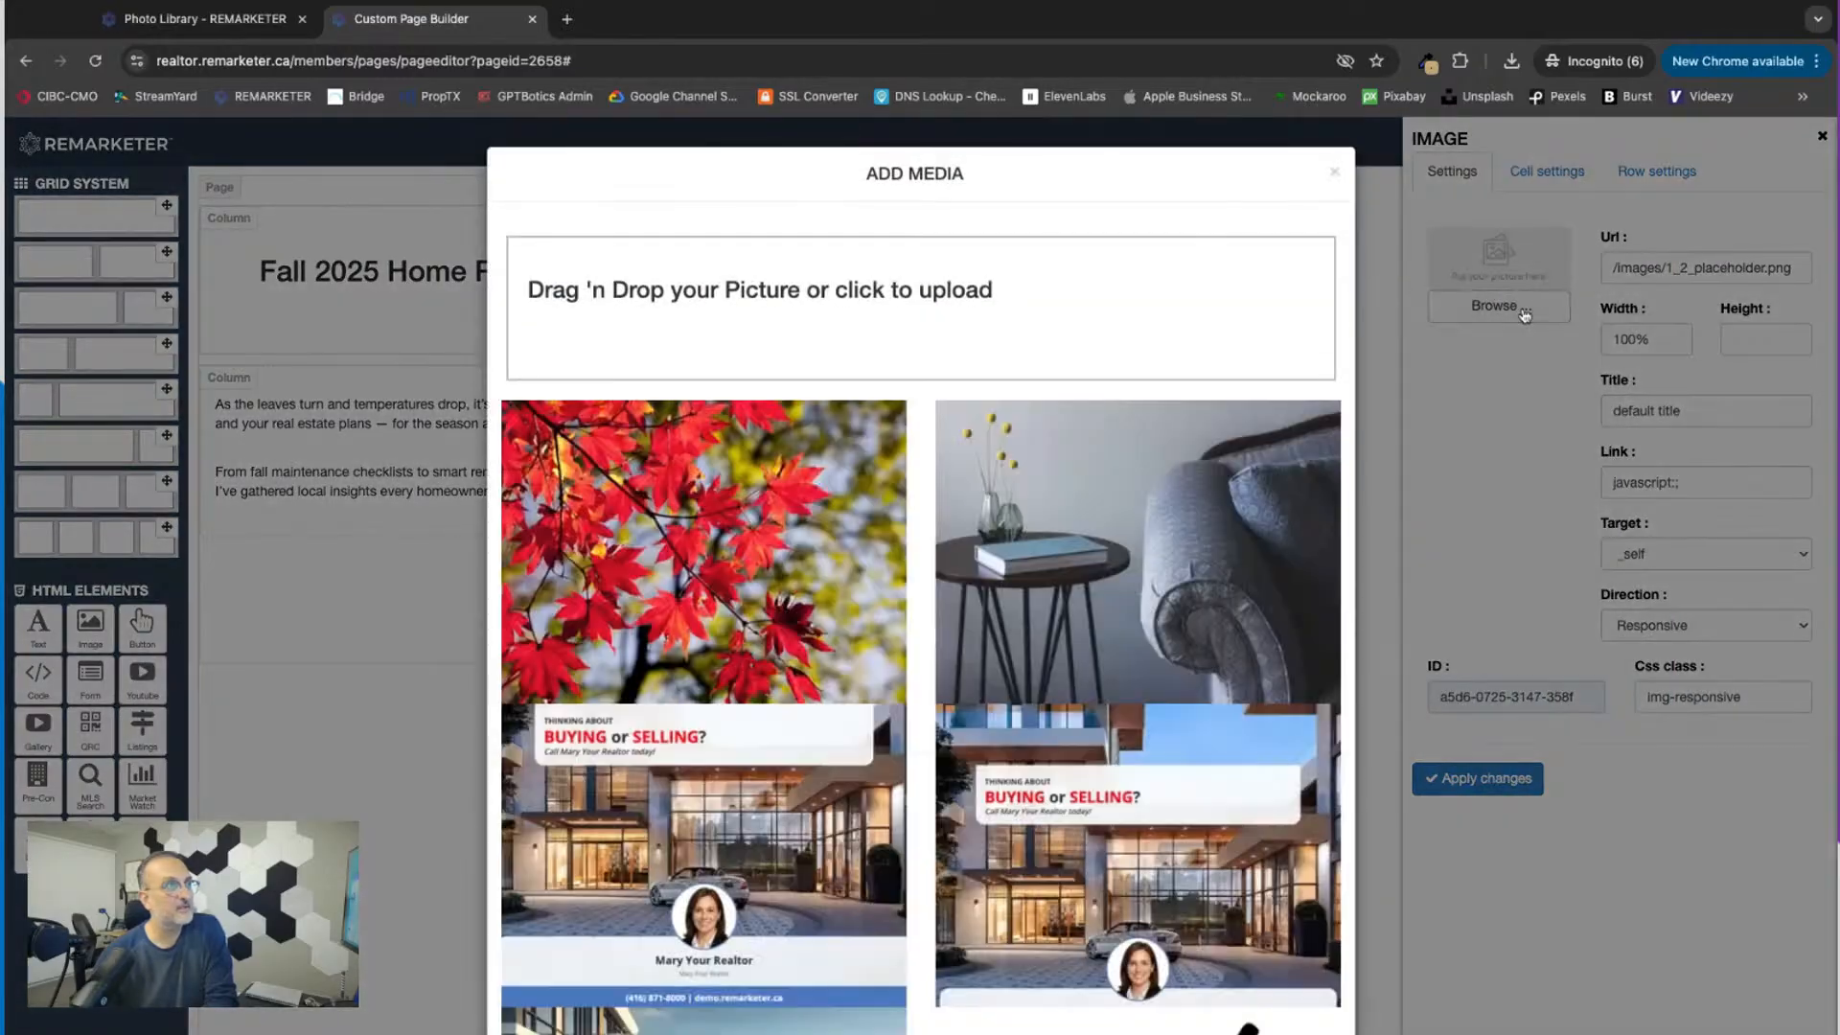
mouse_move(708, 596)
left_click(703, 551)
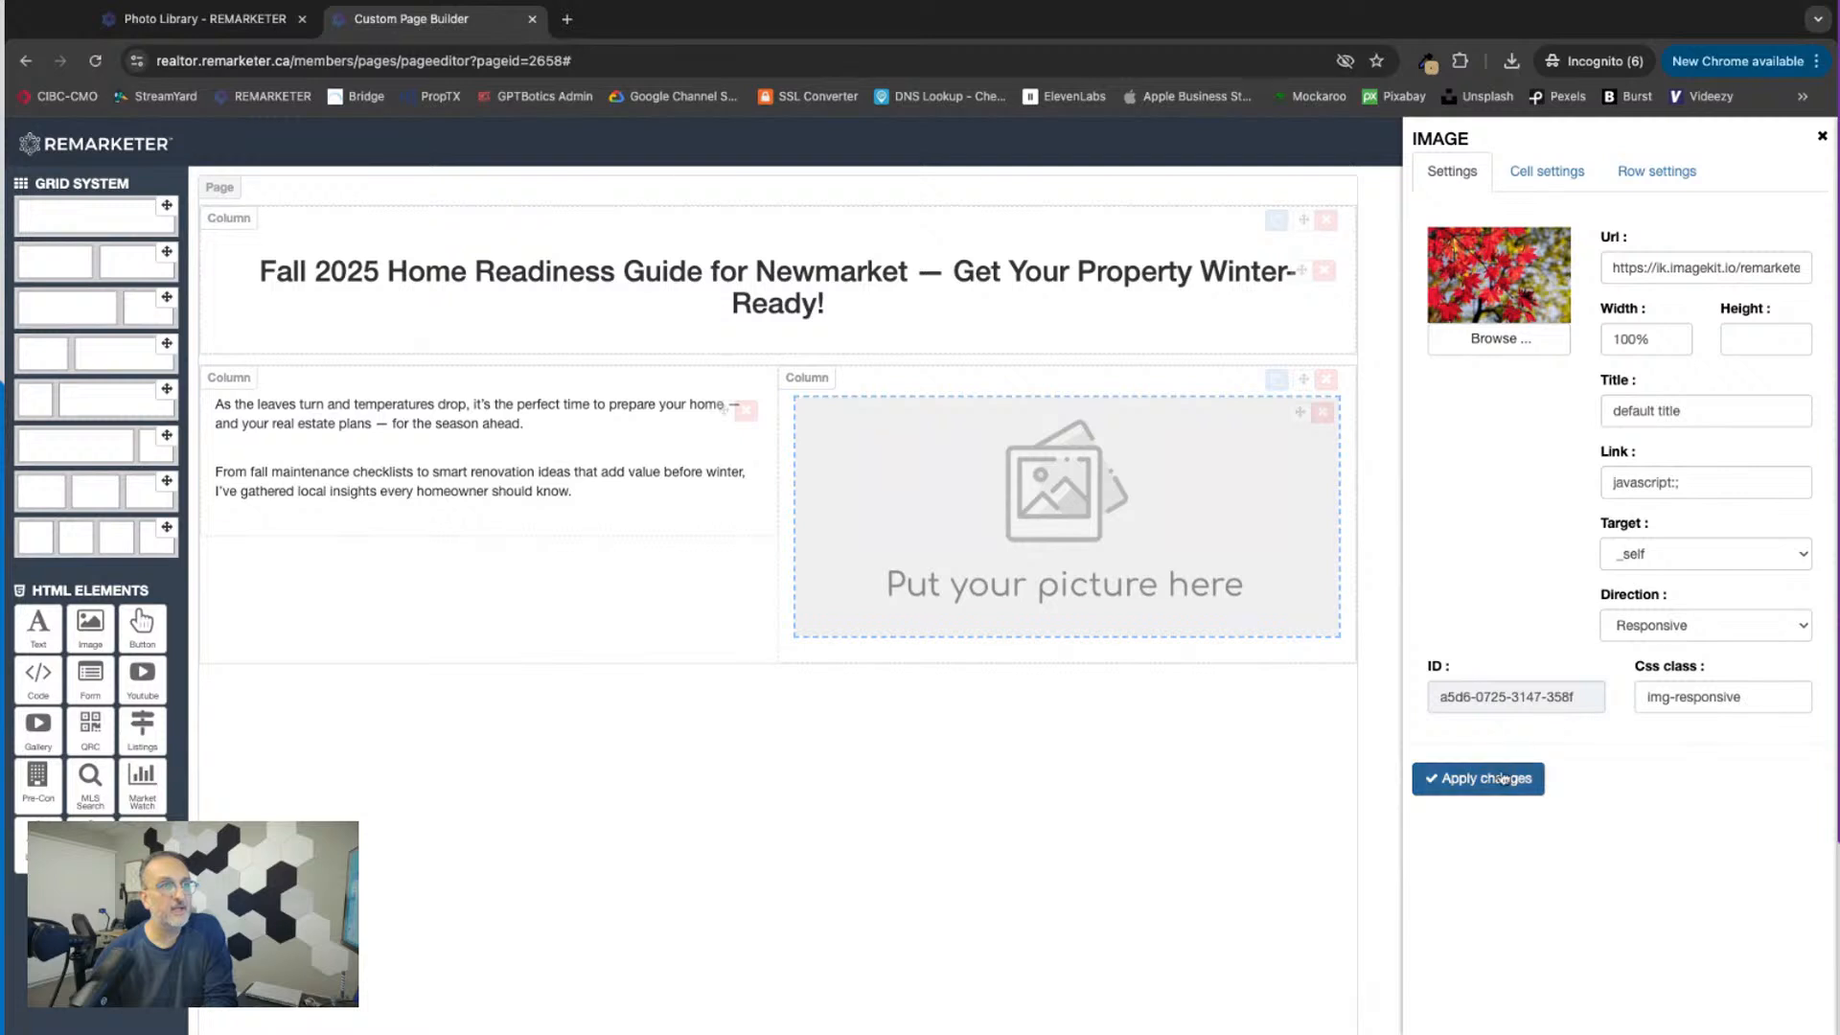
left_click(1493, 786)
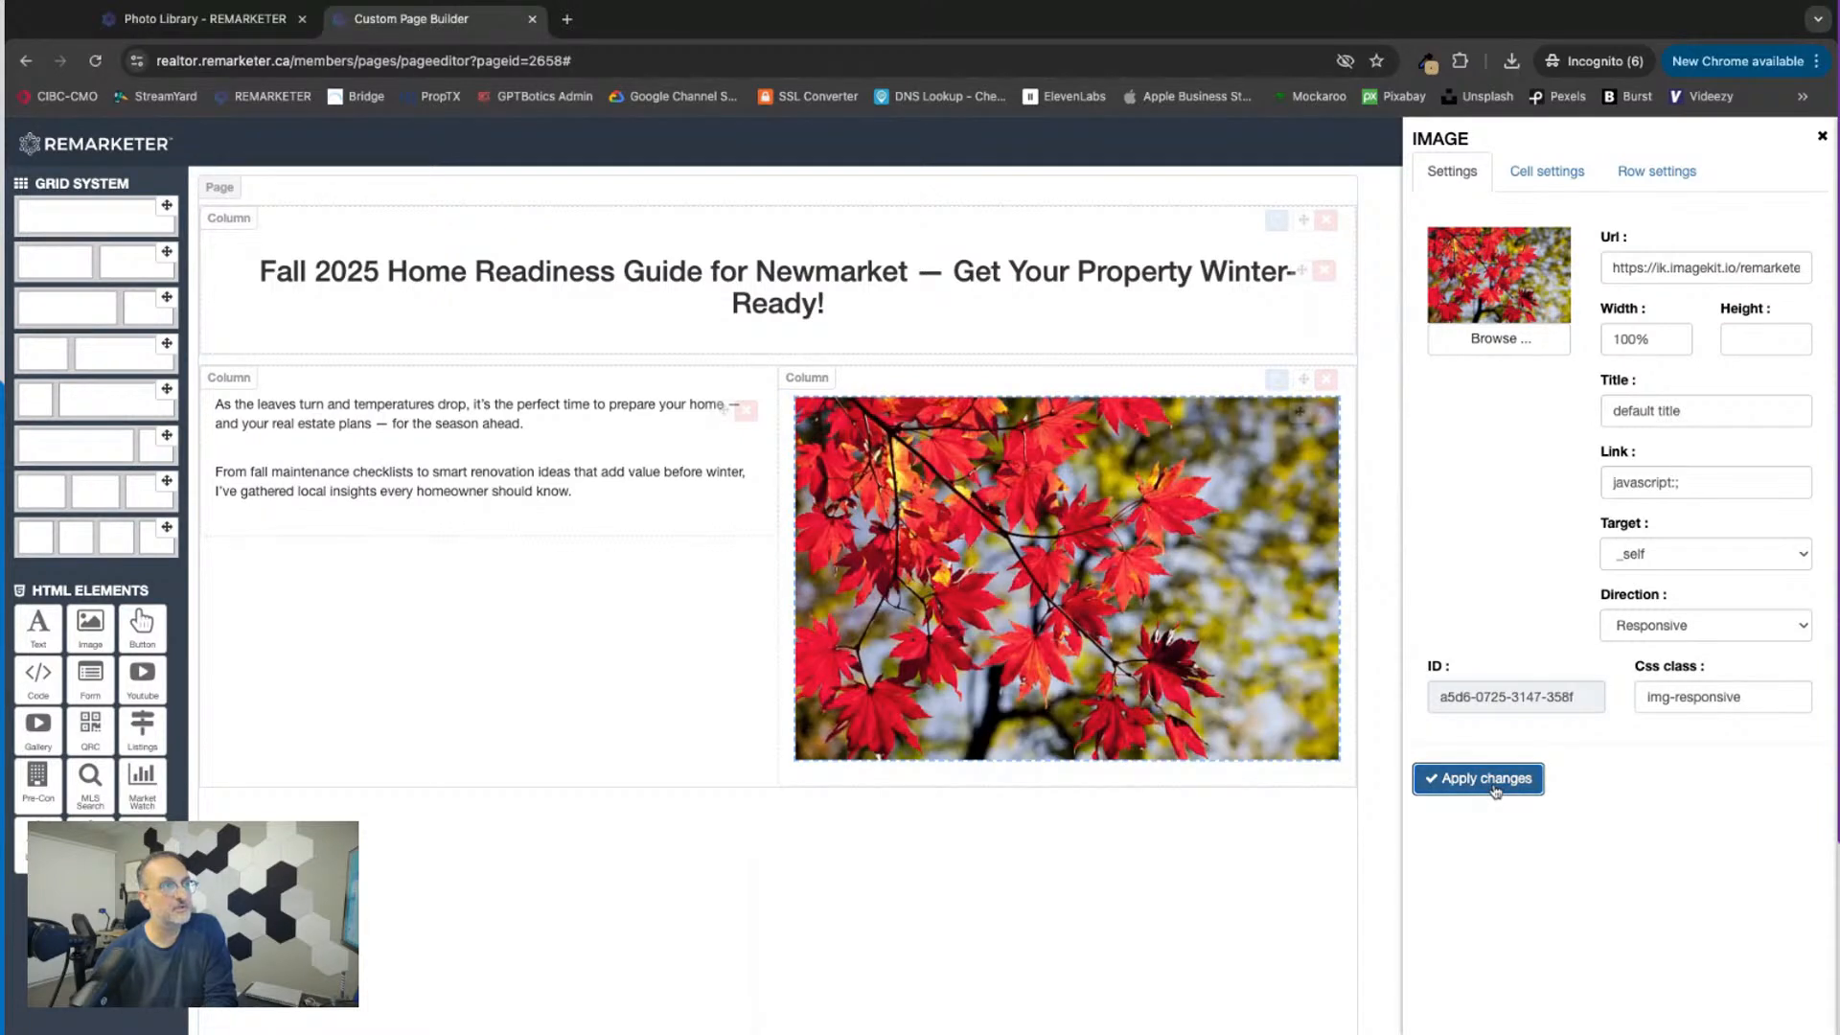
left_click(1824, 139)
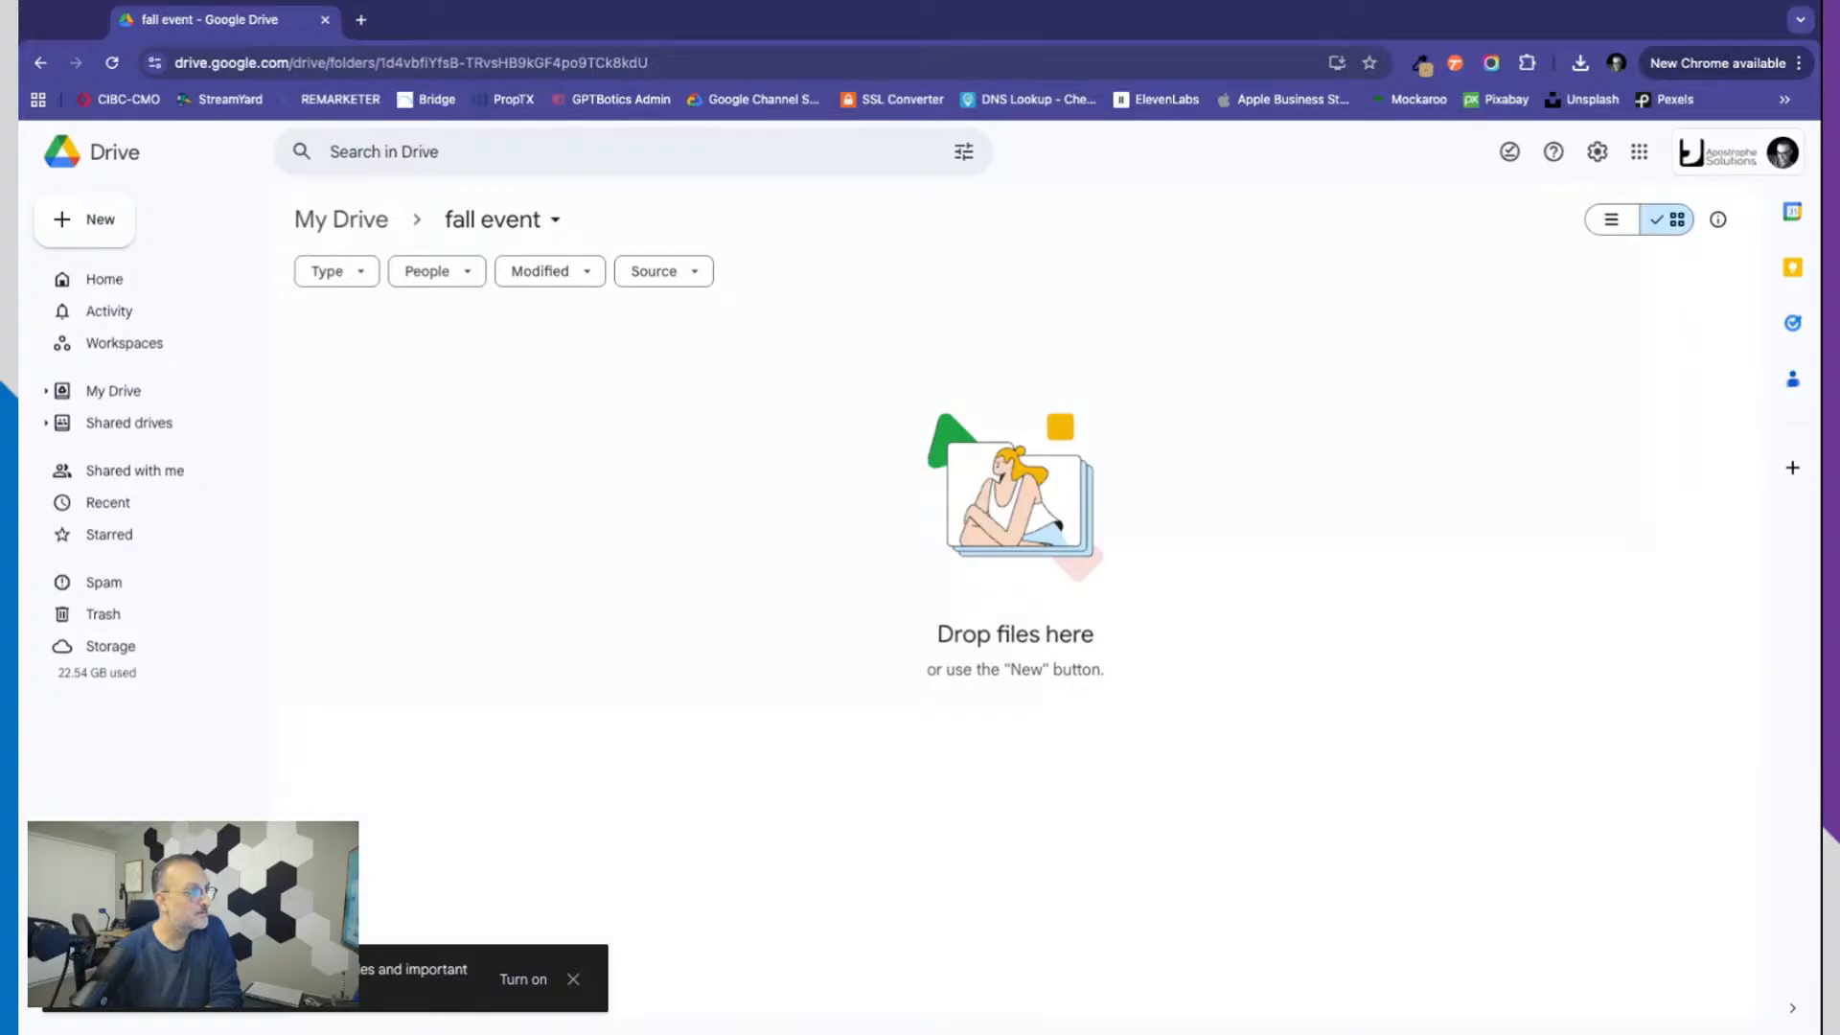
Step: Upload "financing guide.pdf" to the "fall event" folder in Google Drive and copy the file's sharing link
left_click_drag(196, 863, 692, 812)
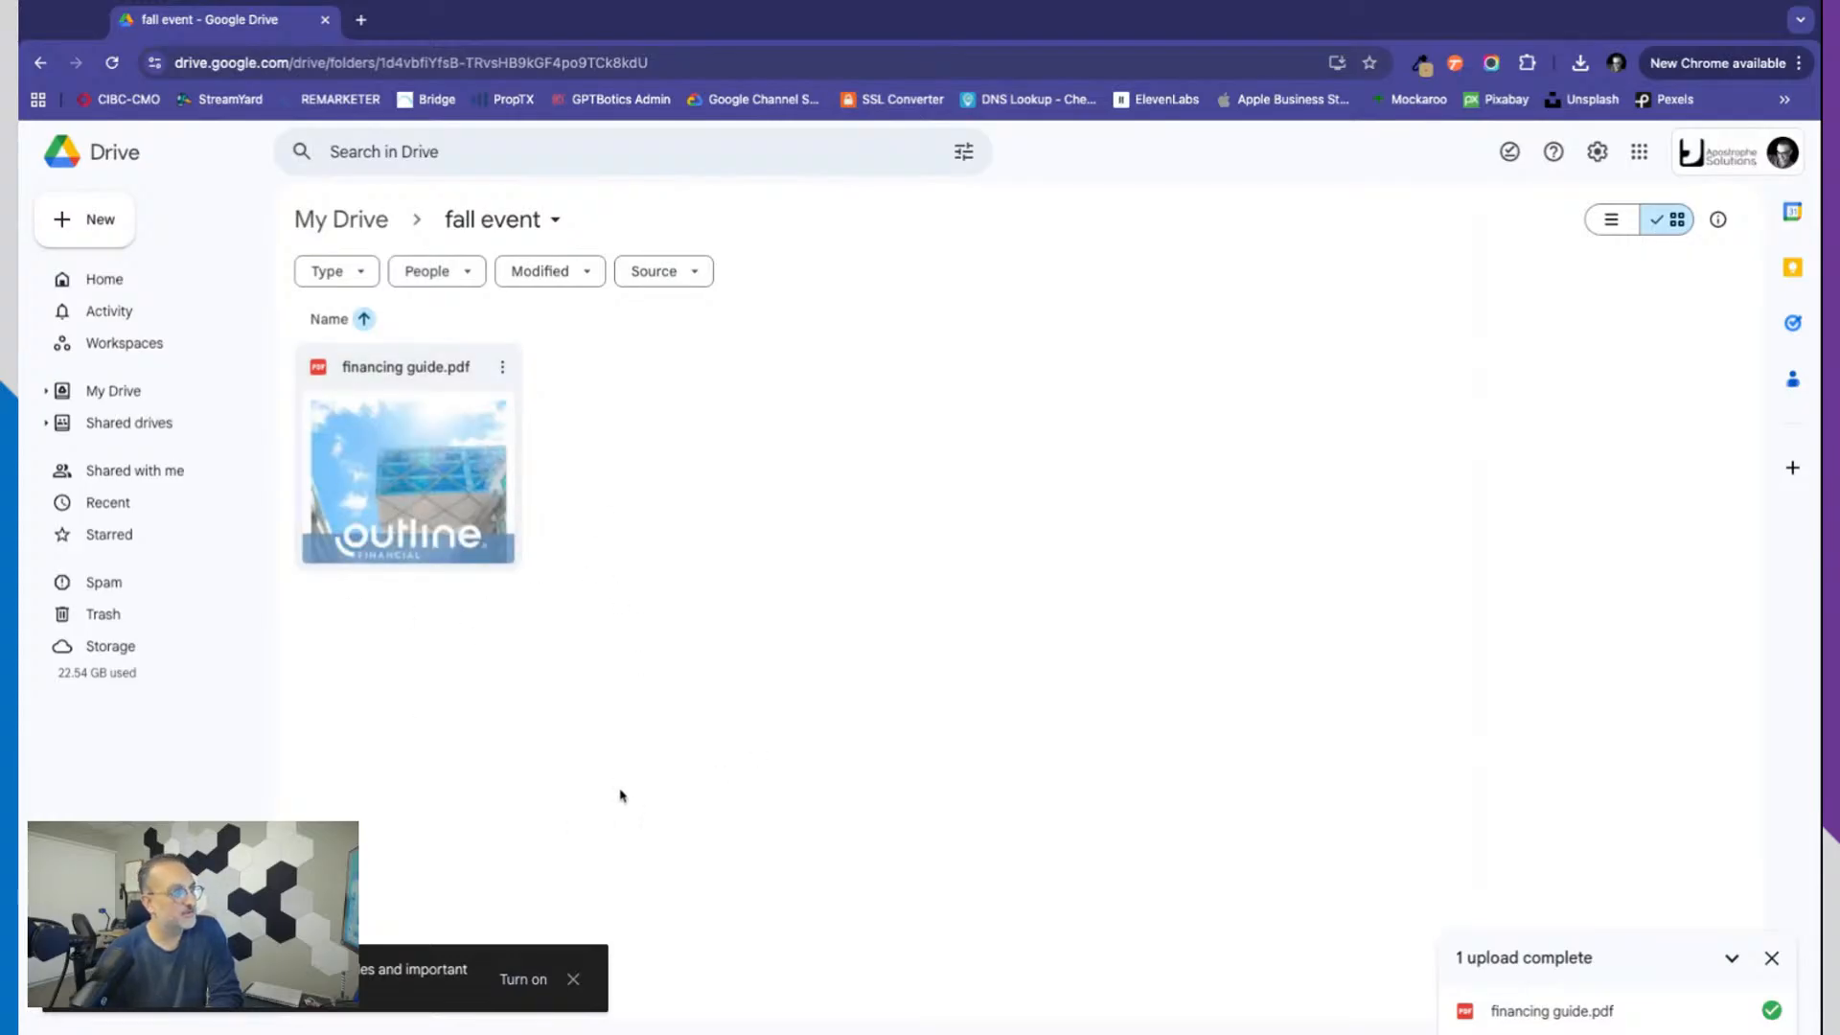
left_click(502, 367)
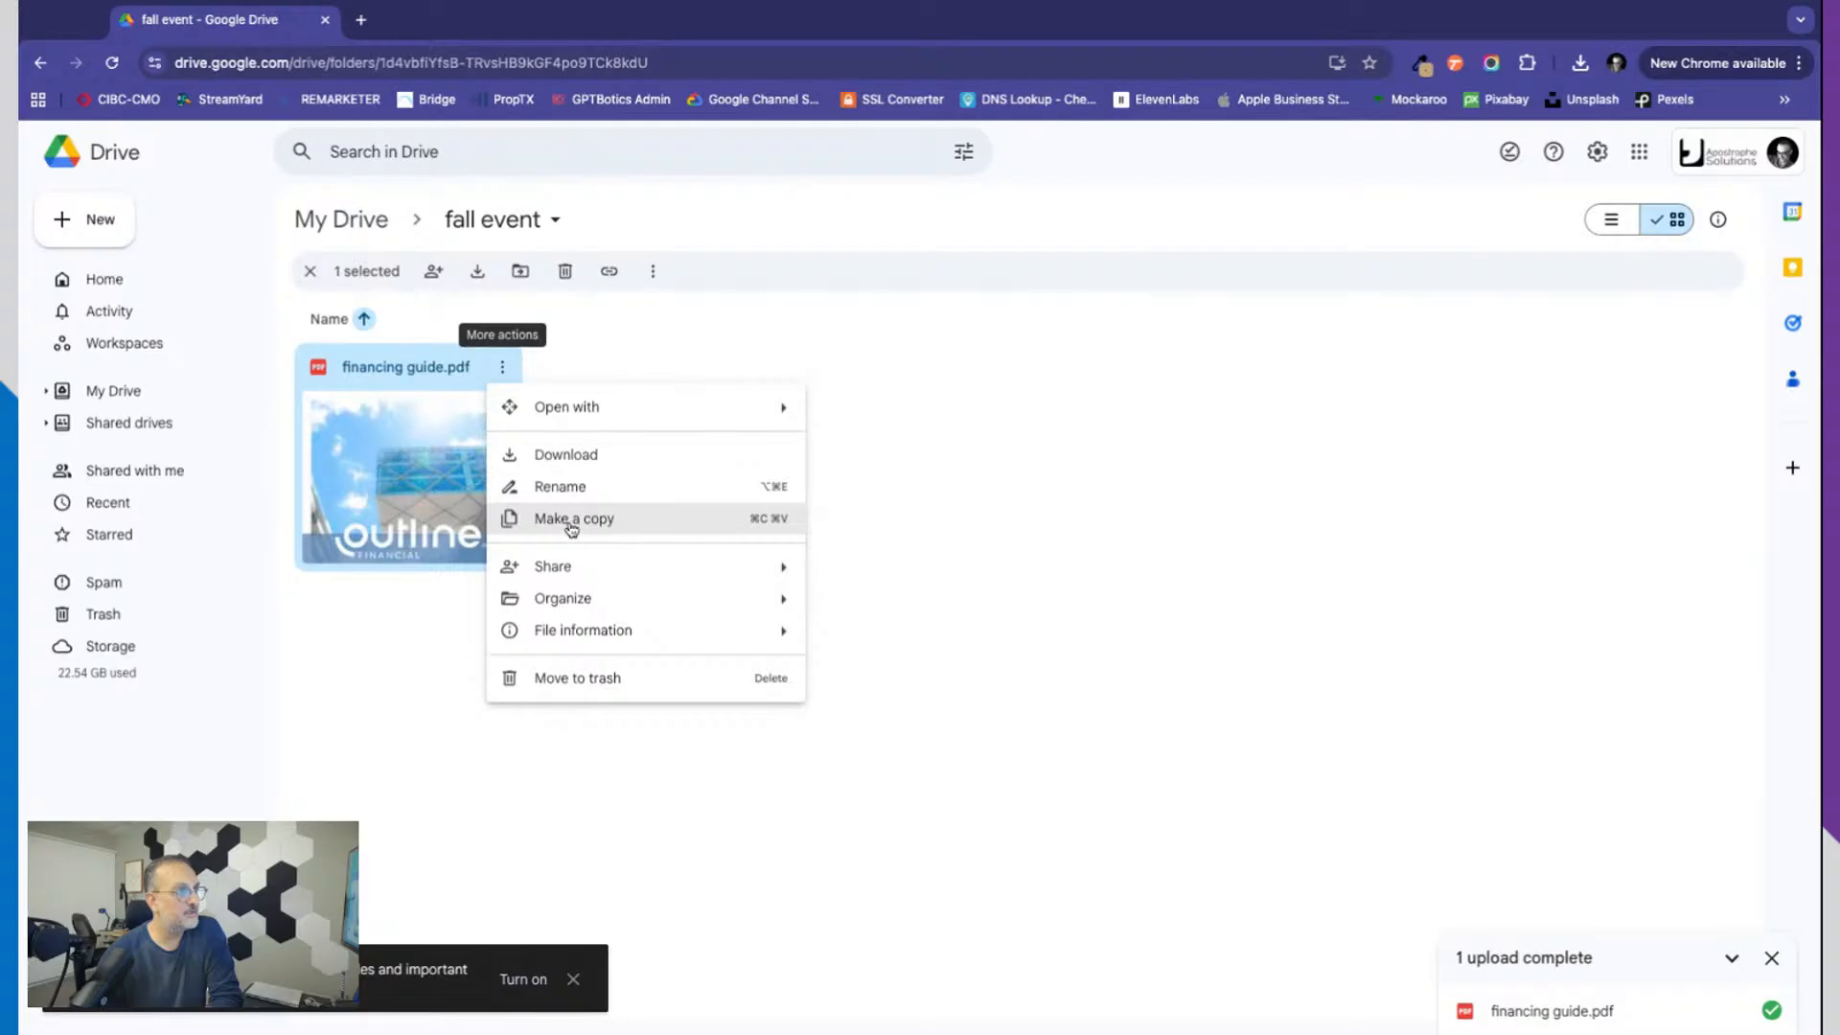
mouse_move(590, 573)
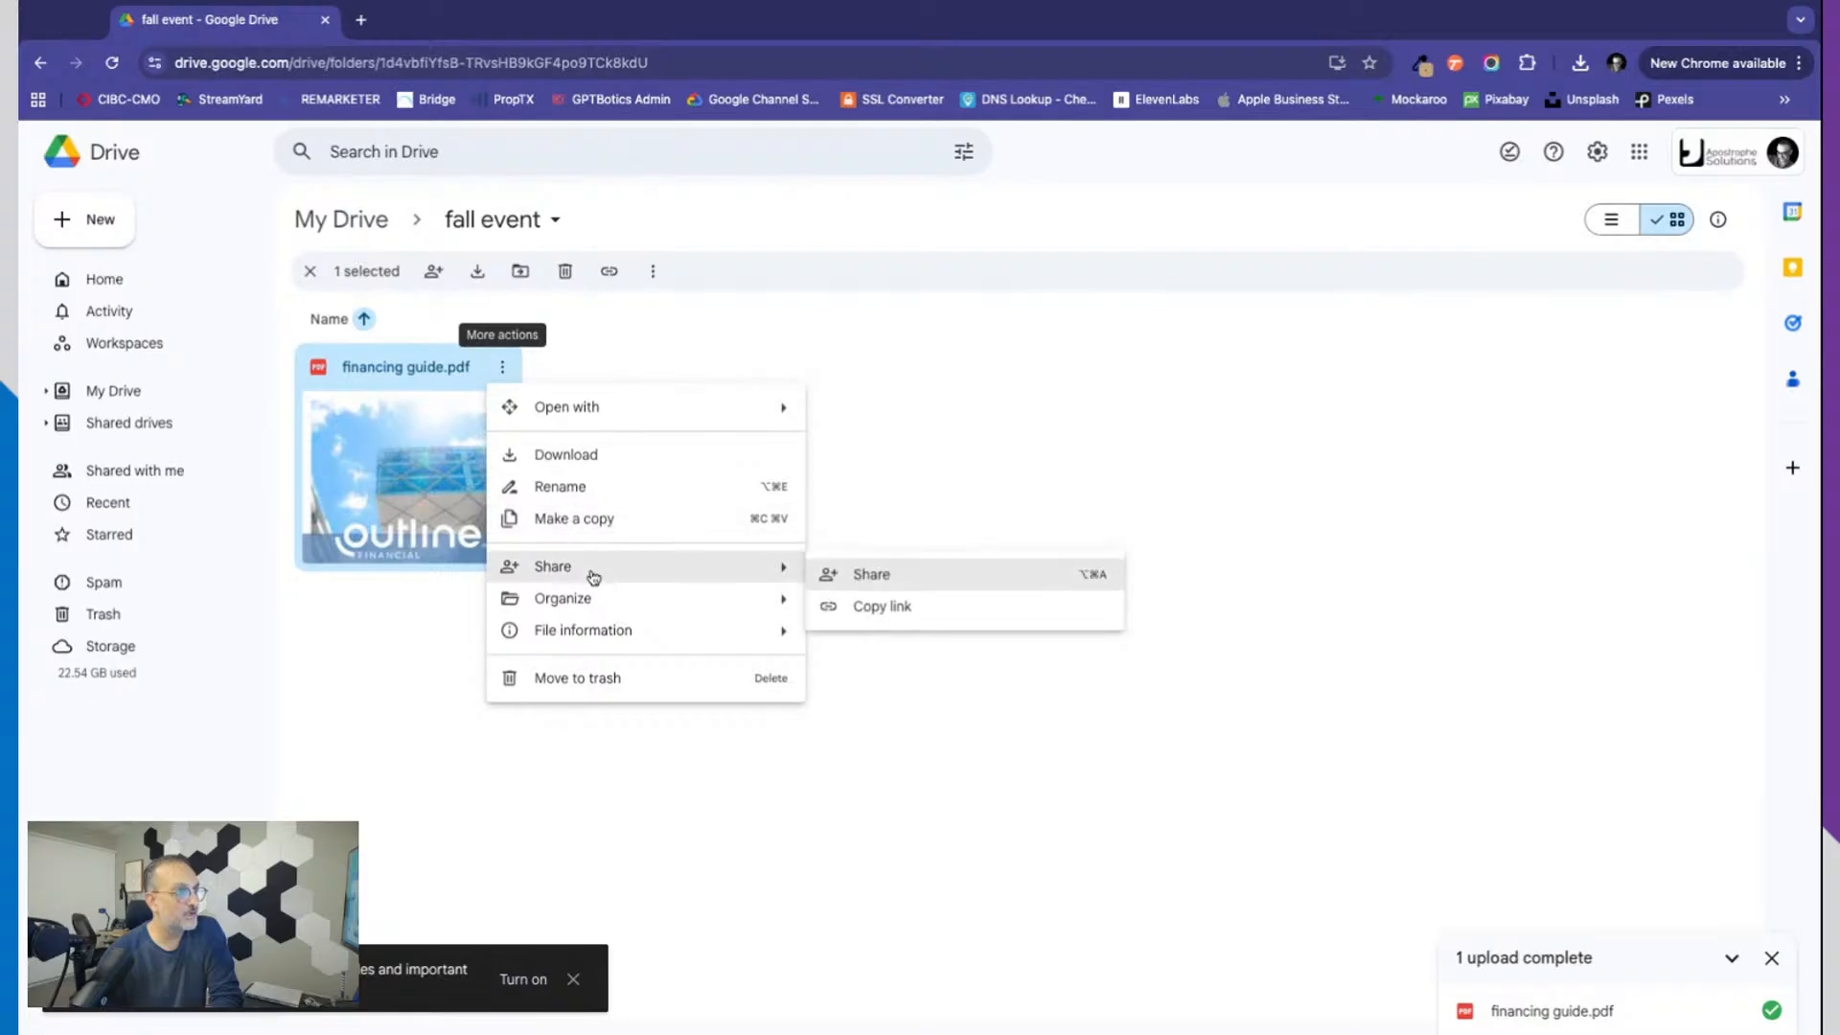
left_click(906, 618)
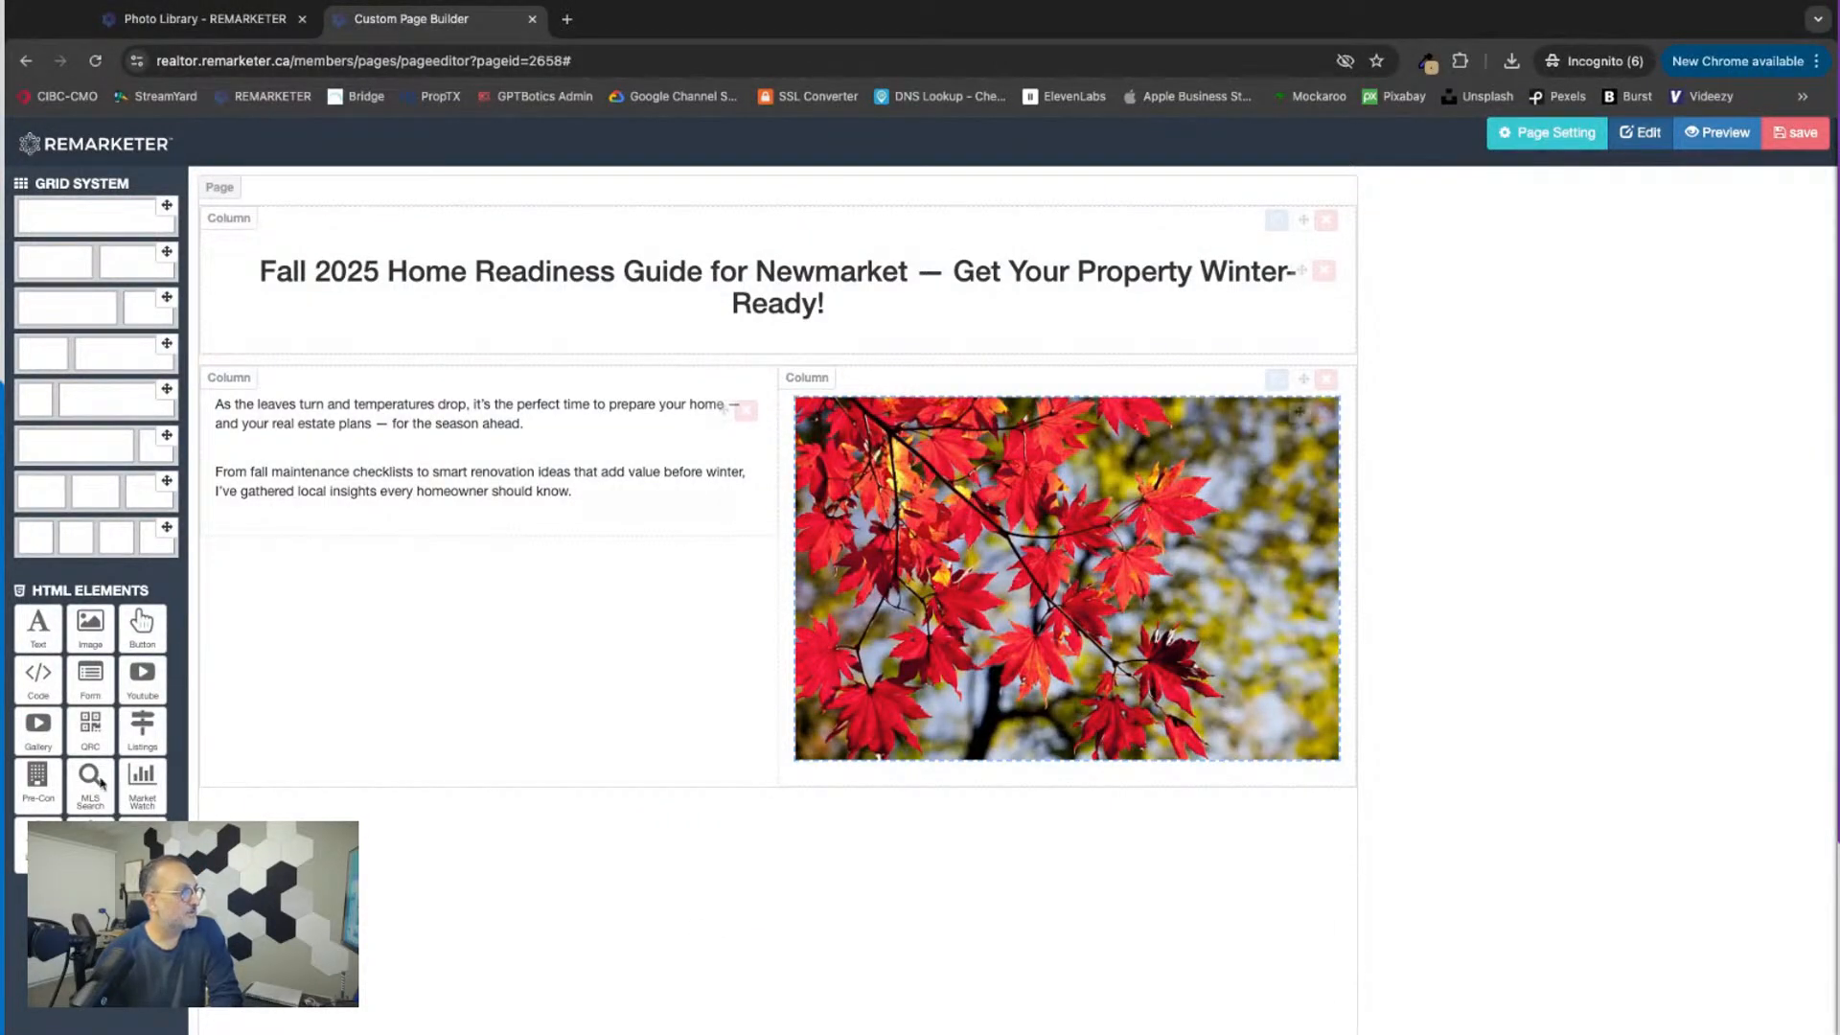
Step: In the REMARKETER page builder, add a QR code element beneath the introduction text and check its settings
left_click_drag(91, 734, 309, 673)
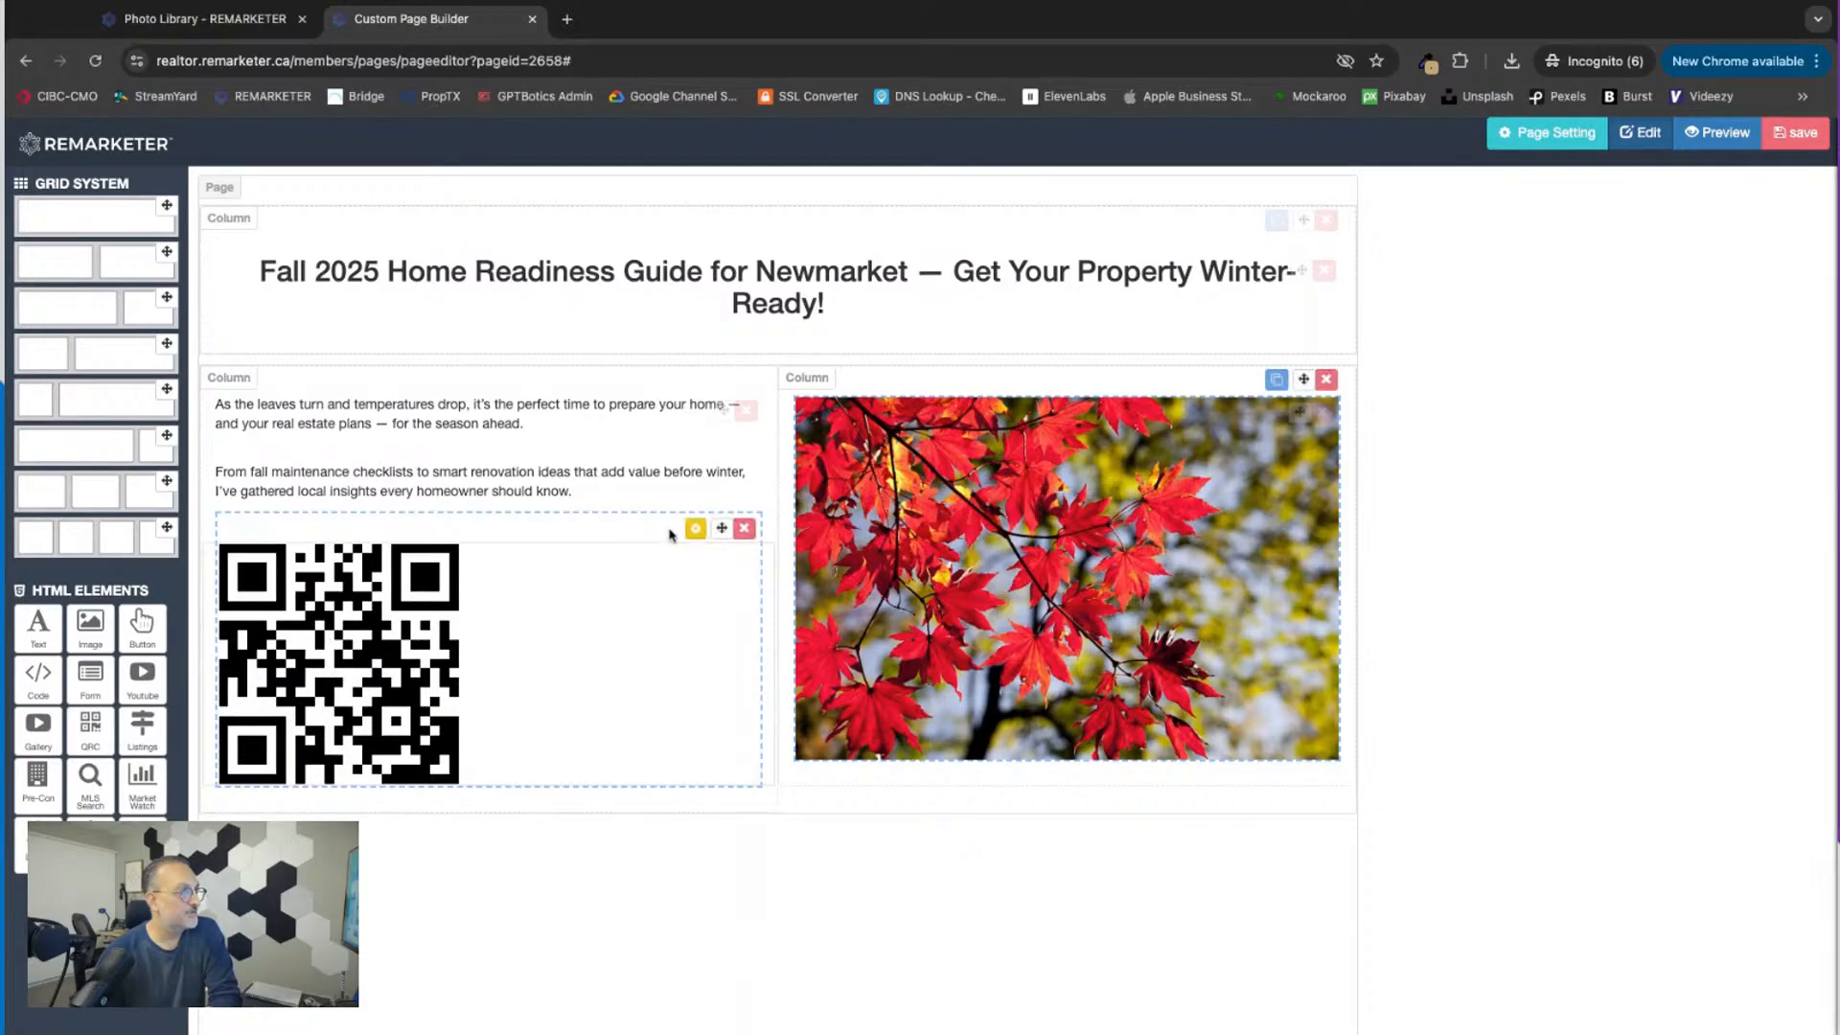
left_click(696, 528)
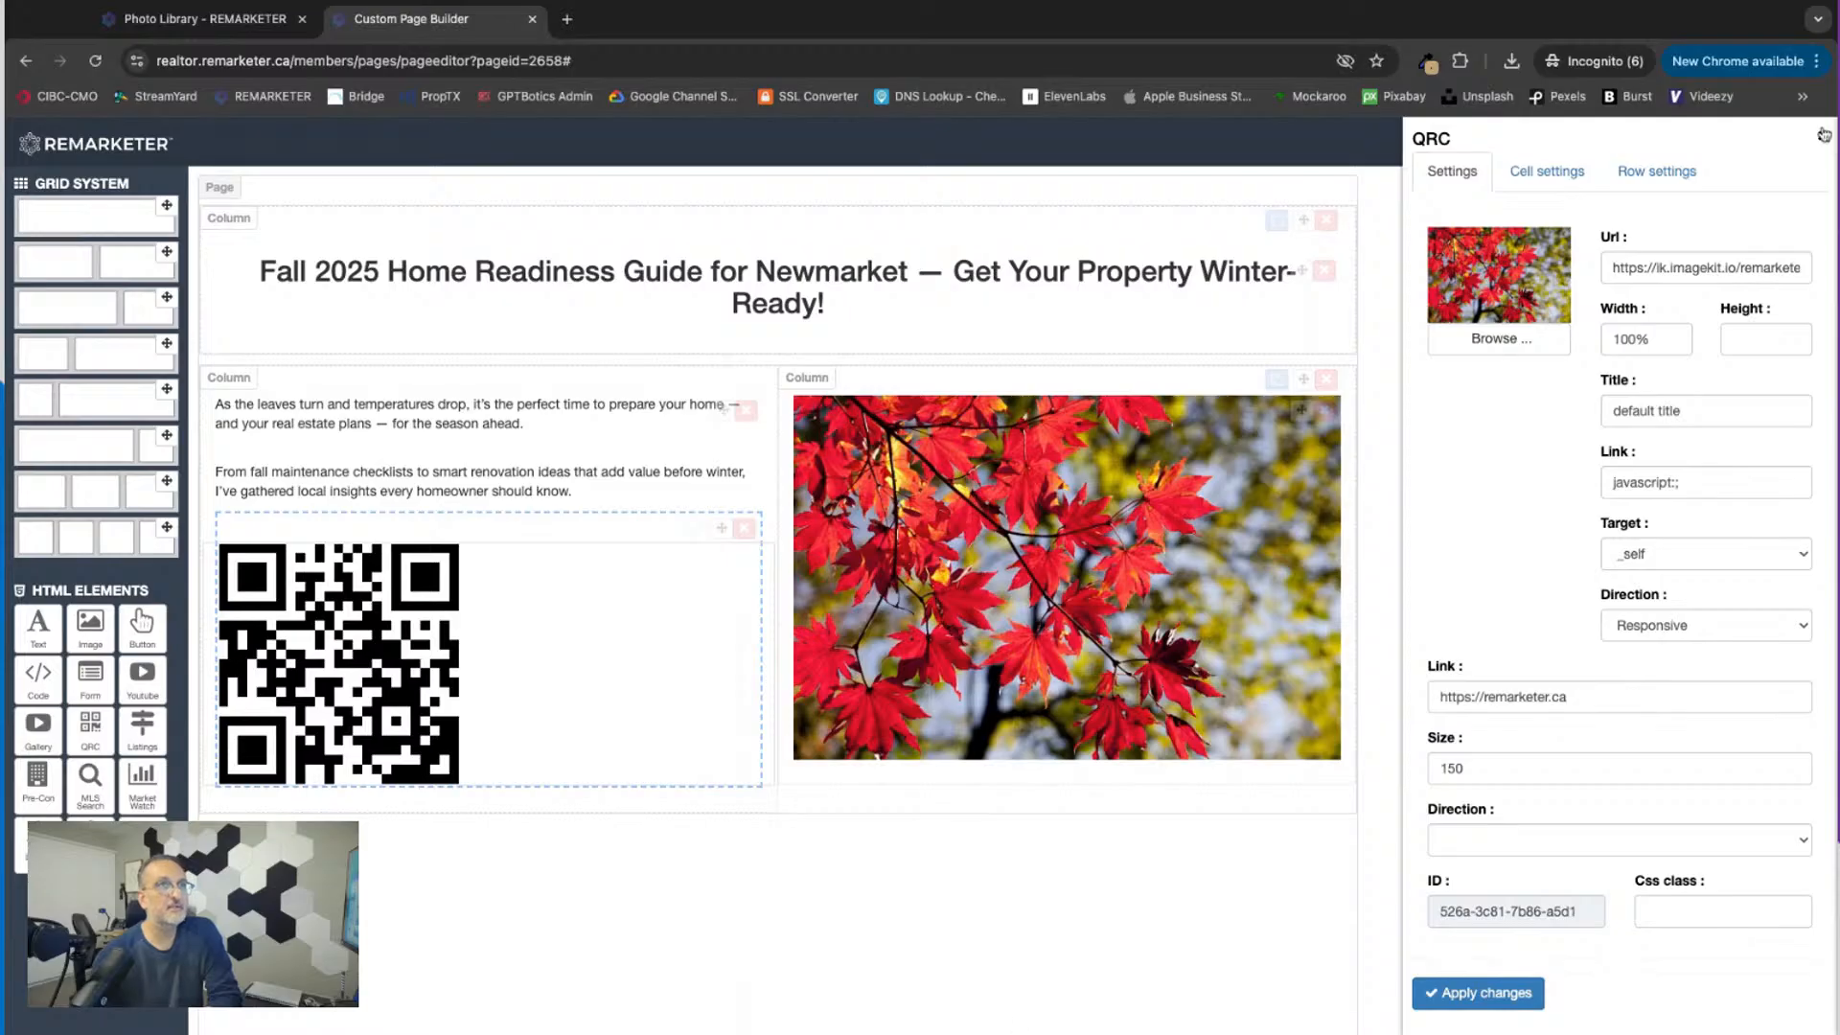
left_click(1824, 135)
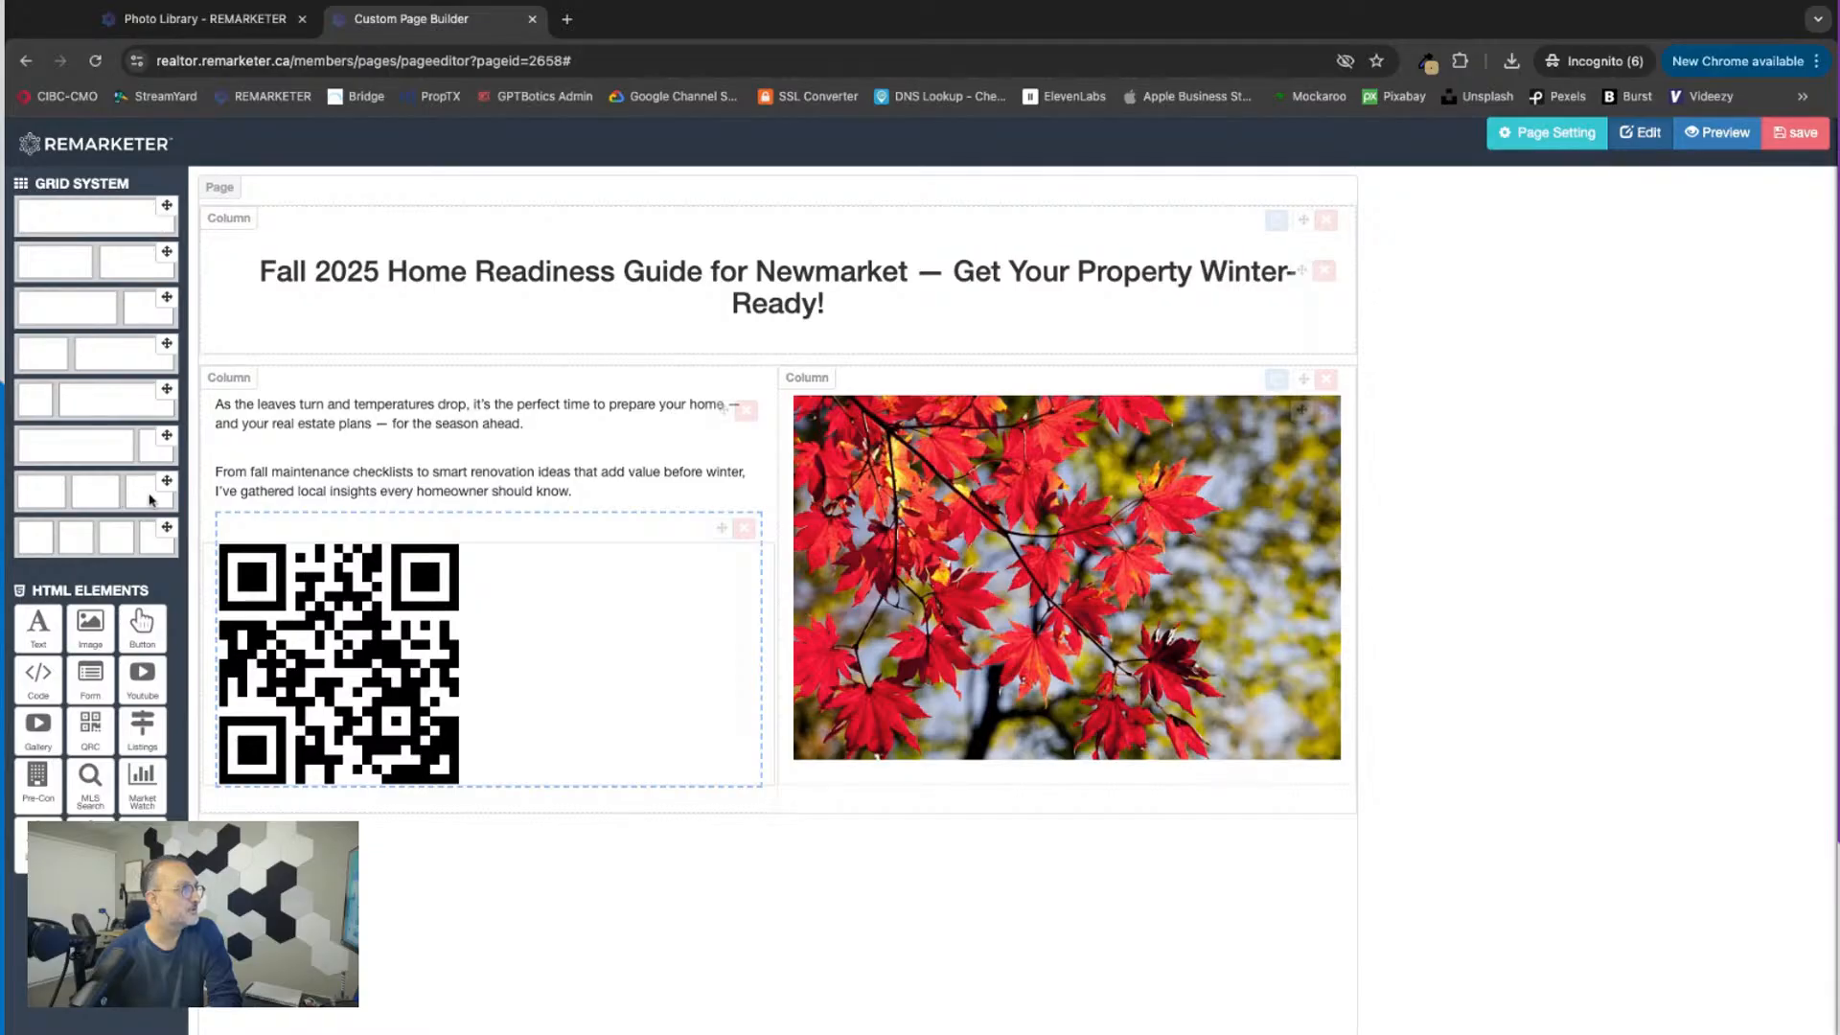
Step: Add a three-column row below the introduction row and delete the QR code from the introduction column
left_click_drag(166, 483, 493, 891)
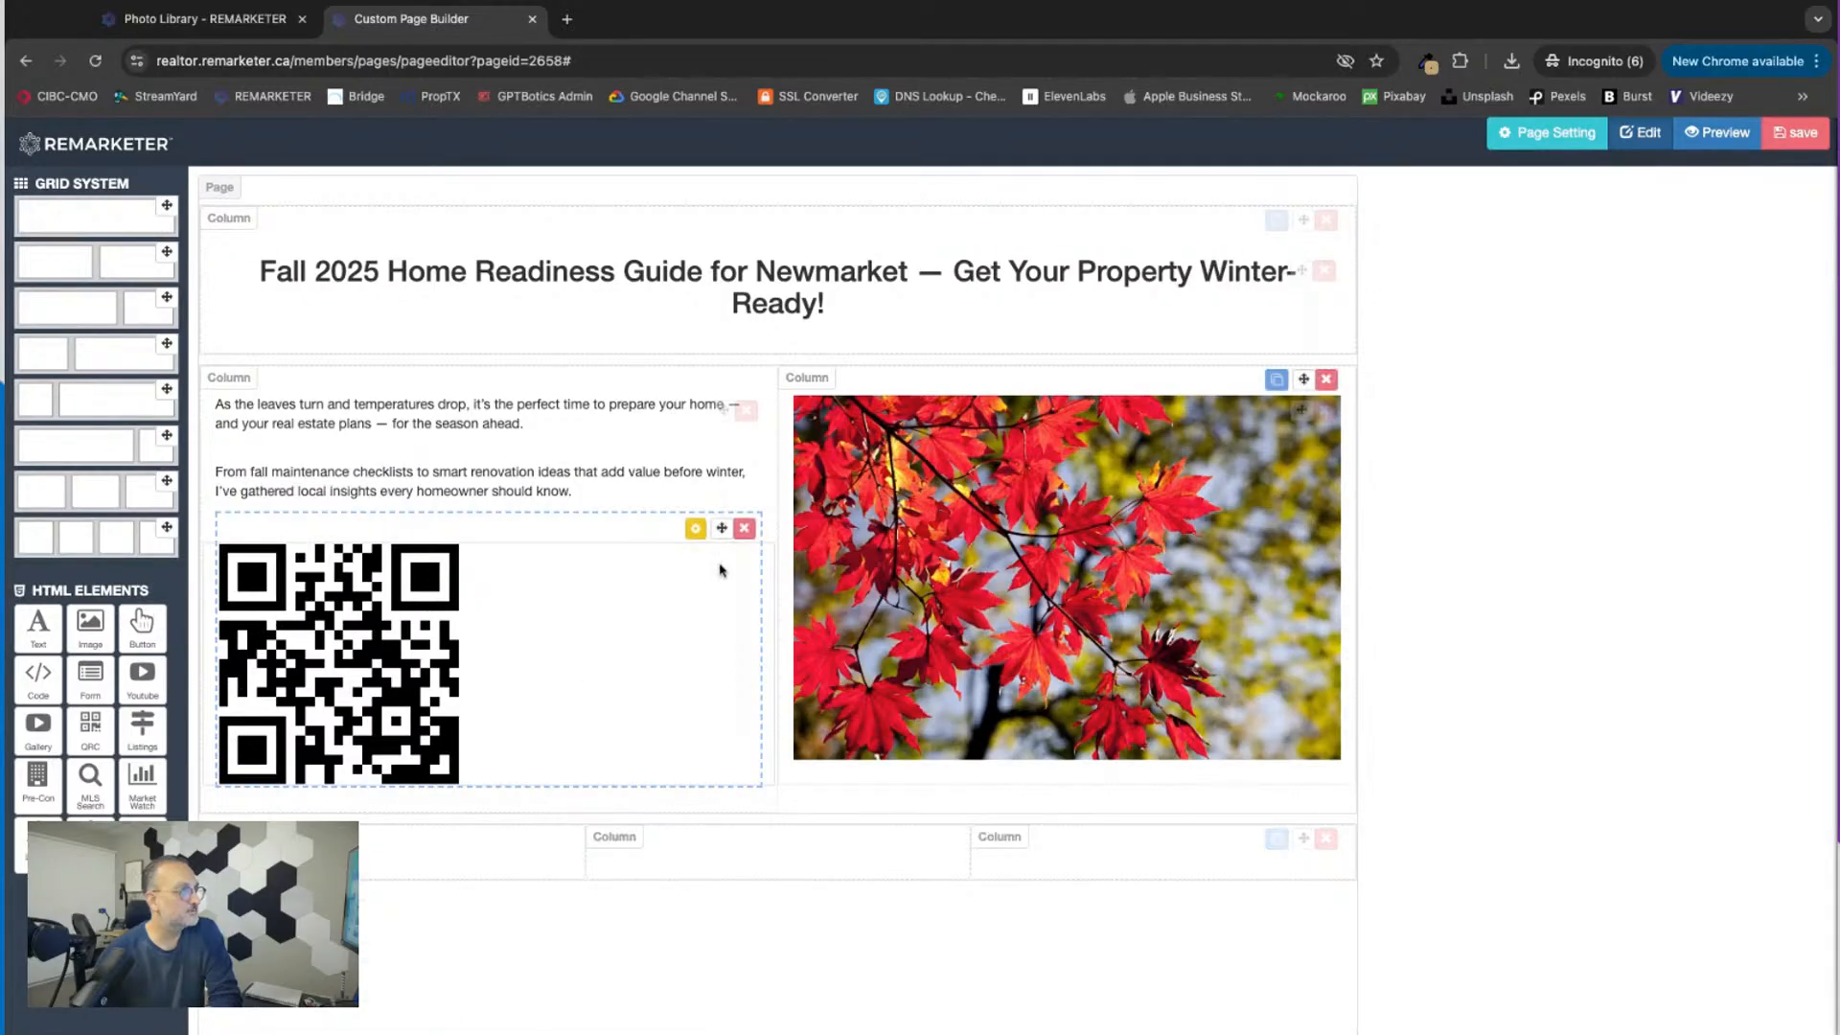
left_click(743, 530)
left_click(1021, 216)
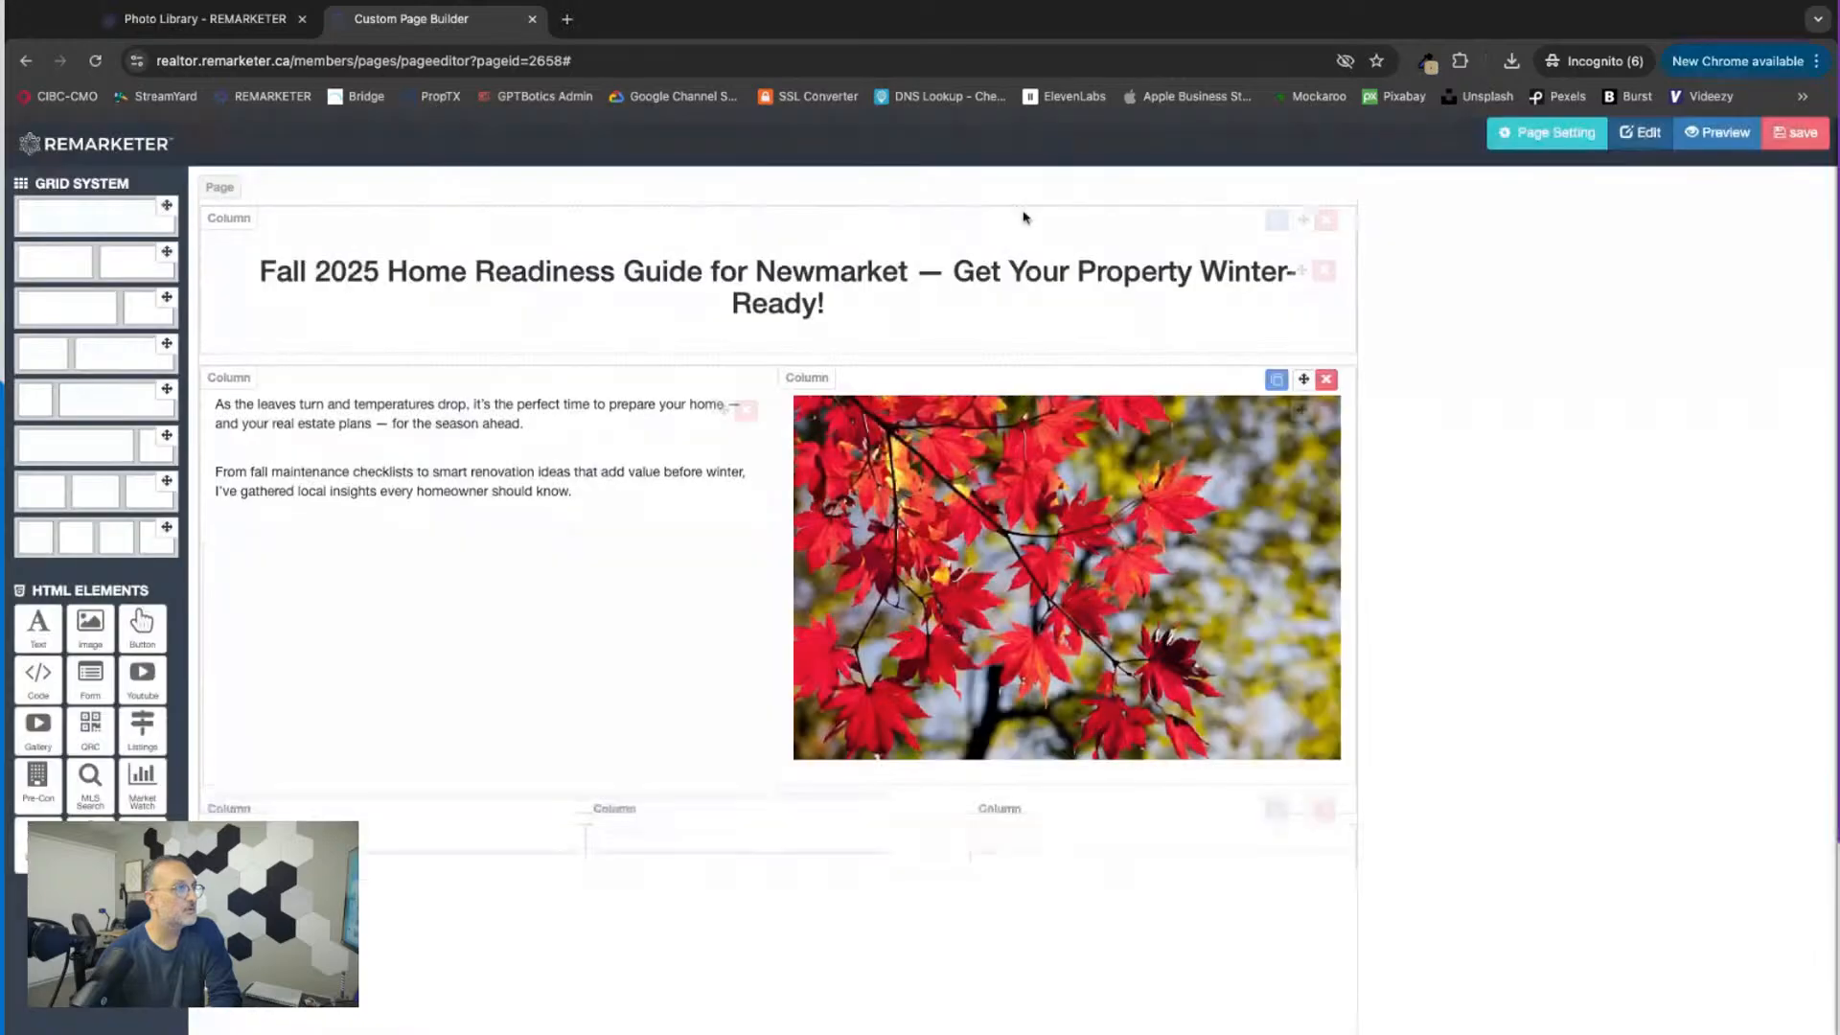
Step: Place a QR code in the middle column of the three-column row, link it to the copied Google Drive file and apply the settings
left_click_drag(88, 737, 671, 843)
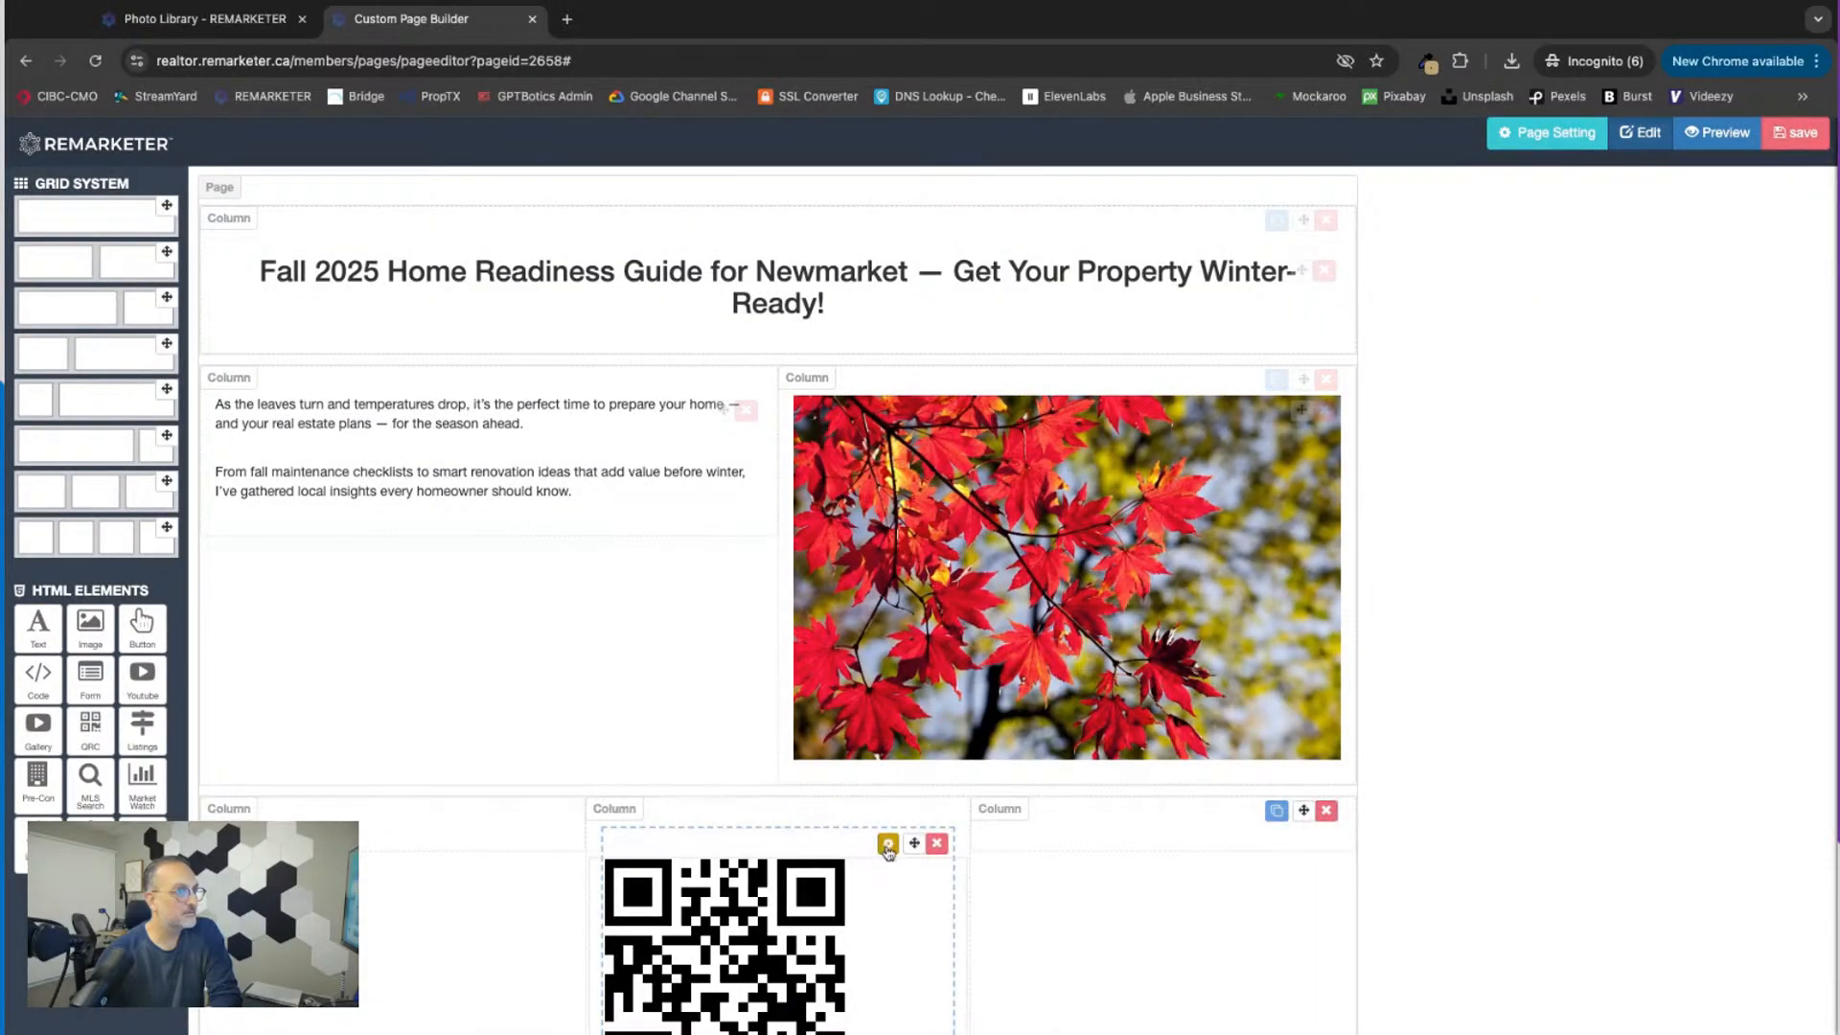
left_click(888, 844)
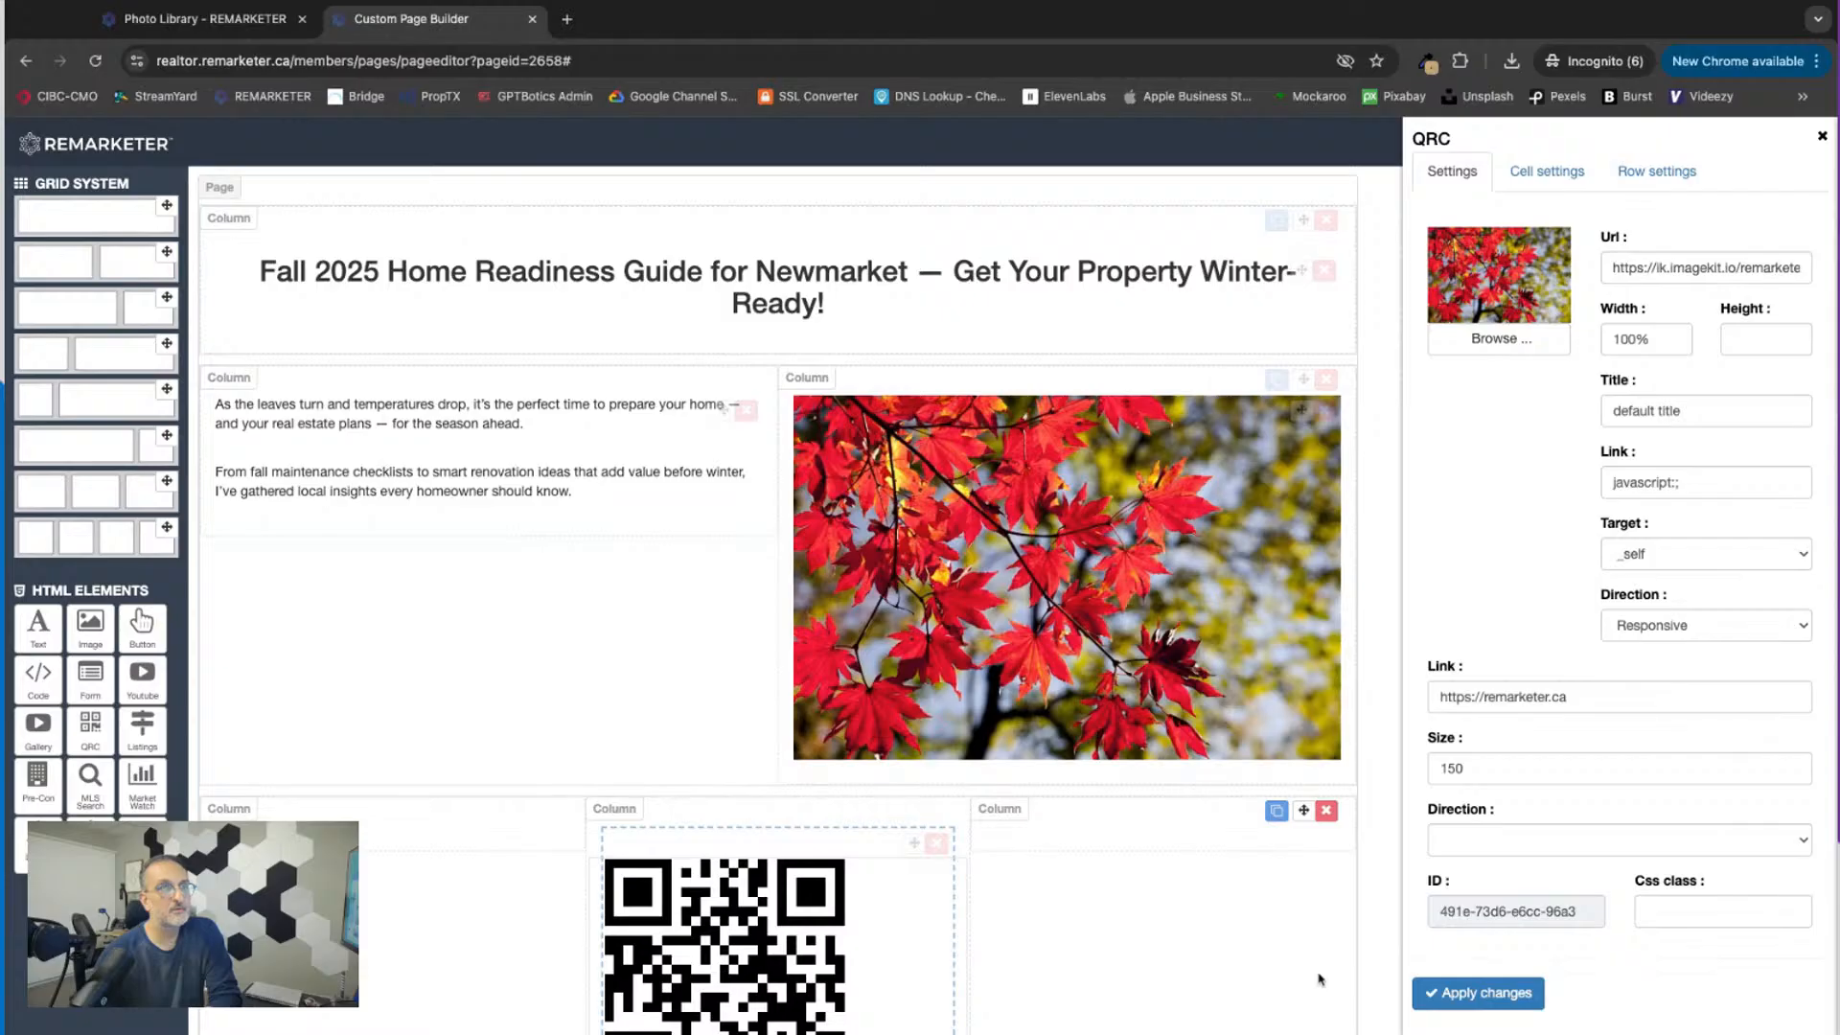
left_click(1527, 704)
key("ctrl+a")
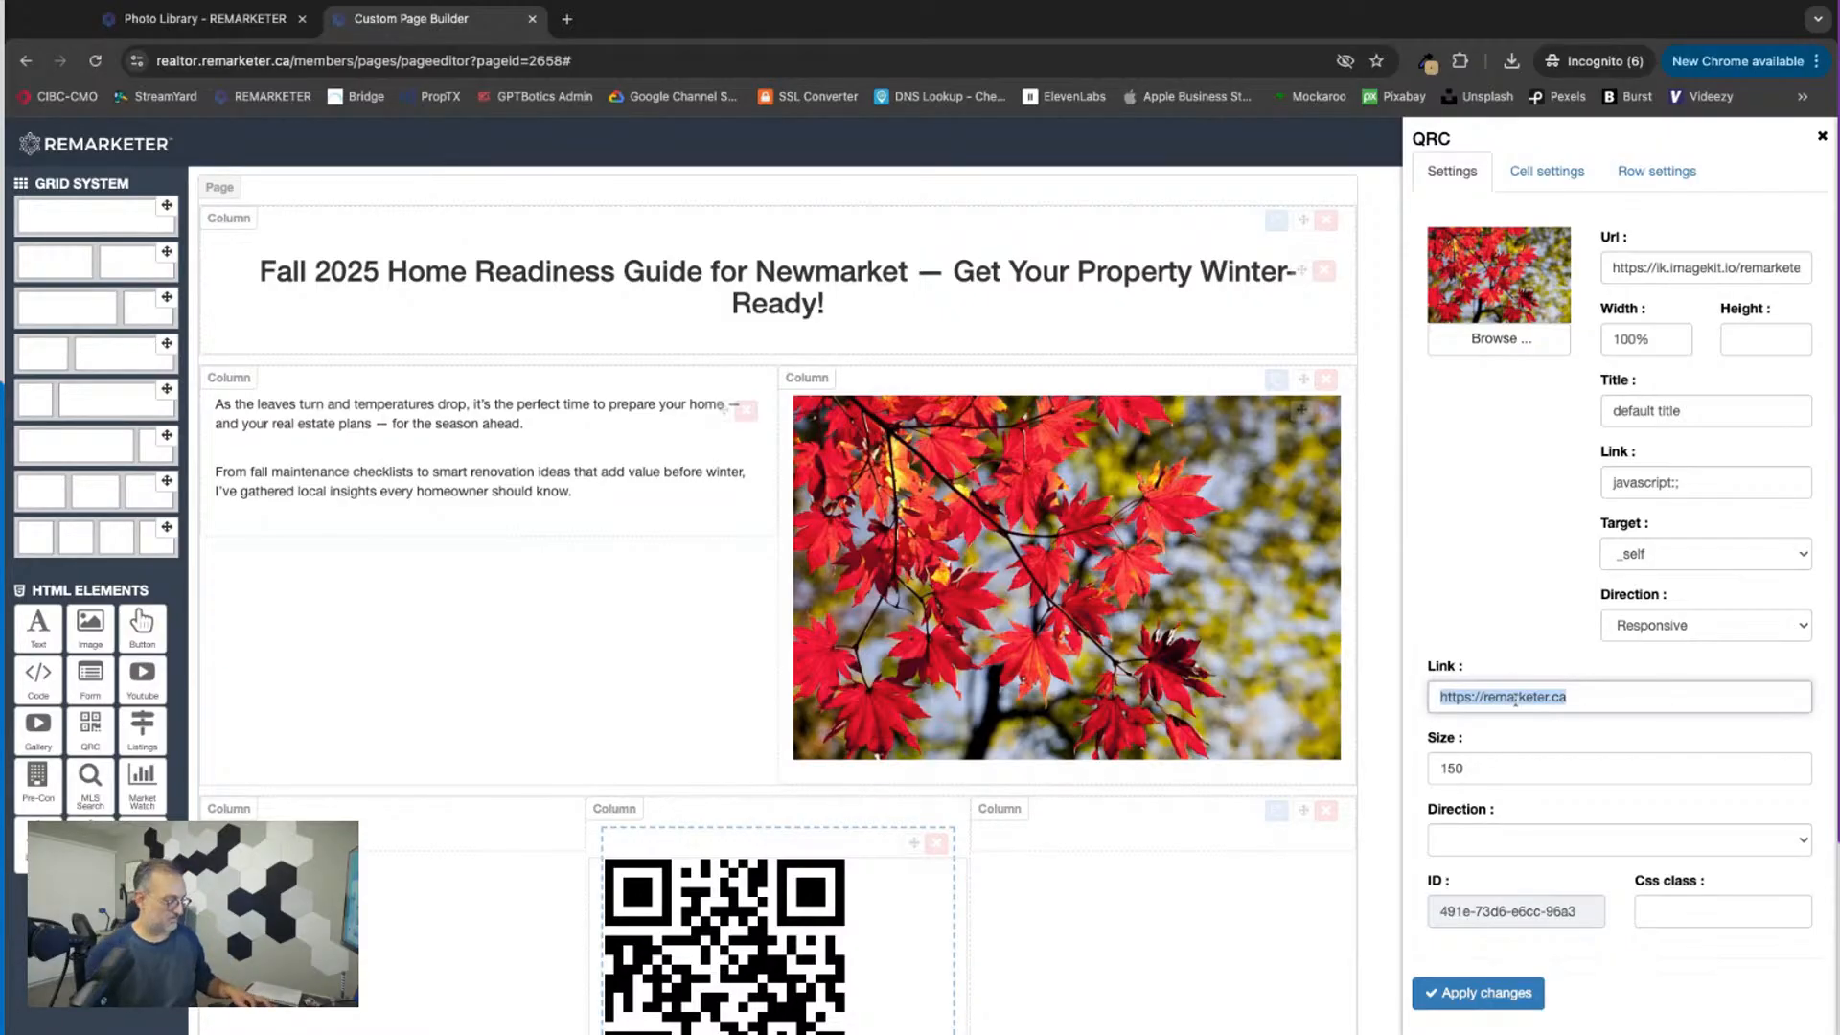
key("ctrl+v")
scroll(1522, 808, "down", 1)
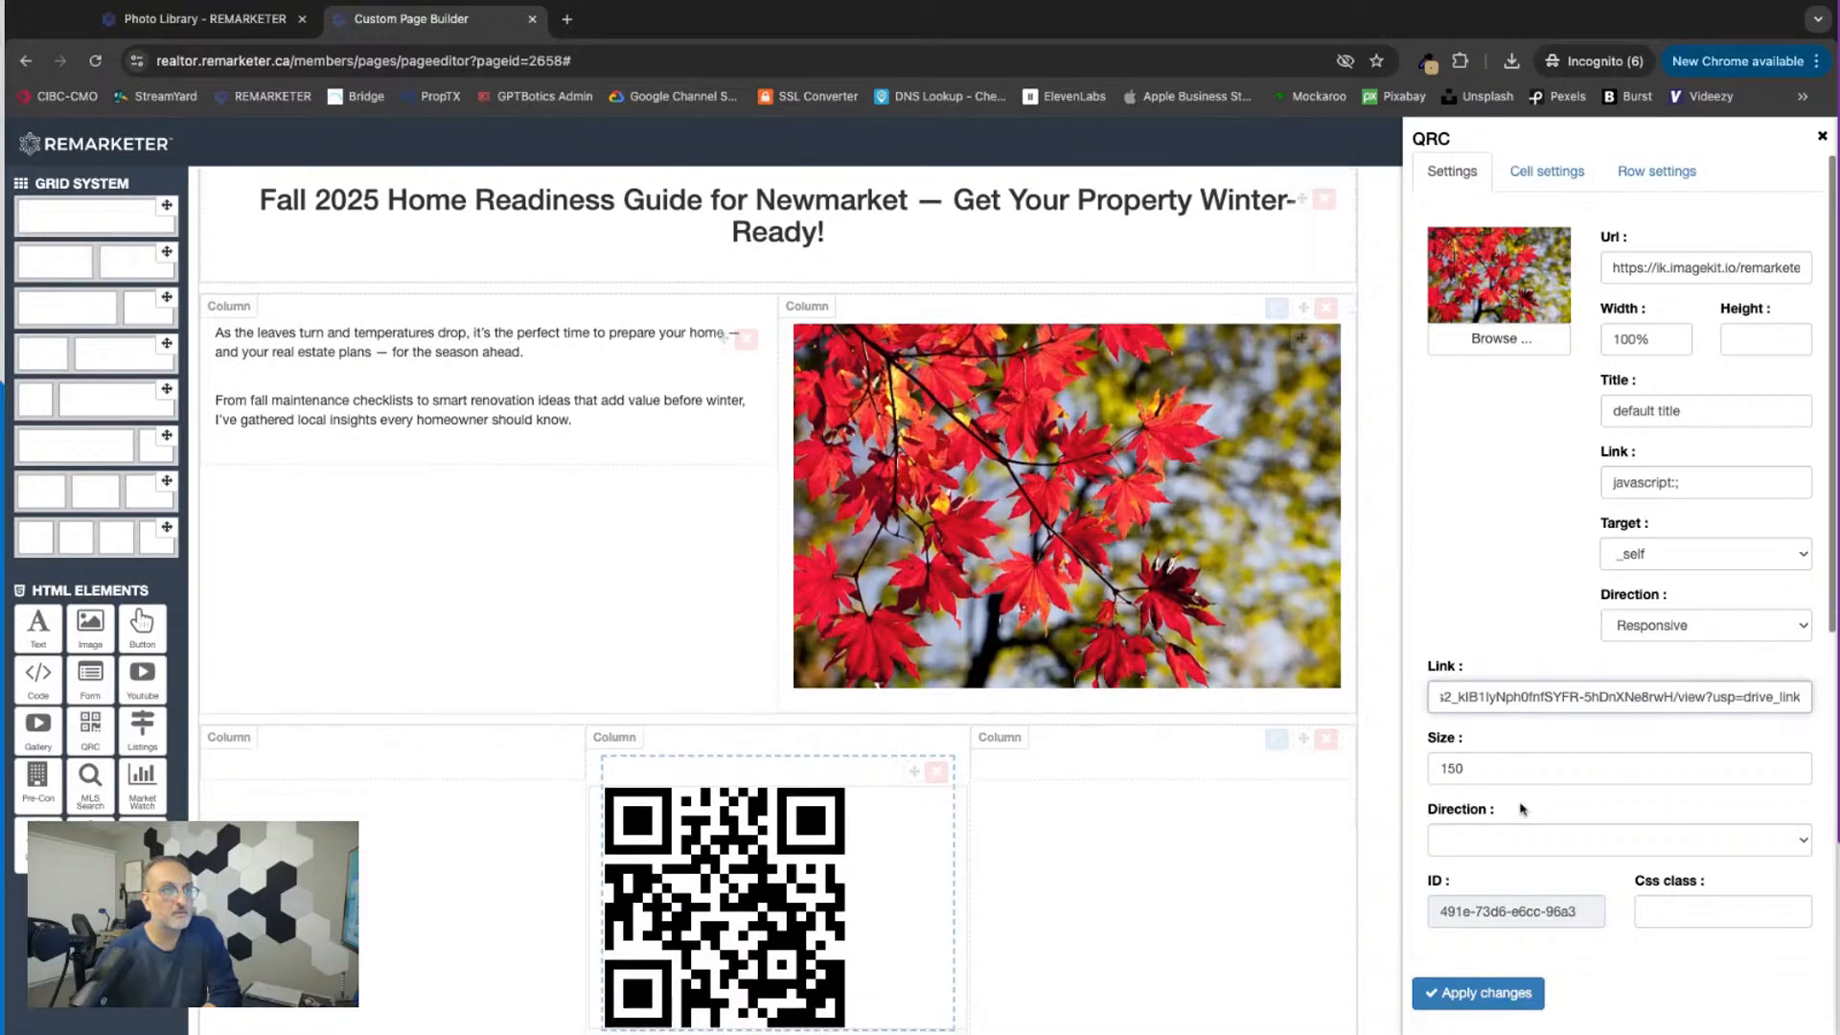
scroll(1523, 810, "down", 2)
left_click(1464, 999)
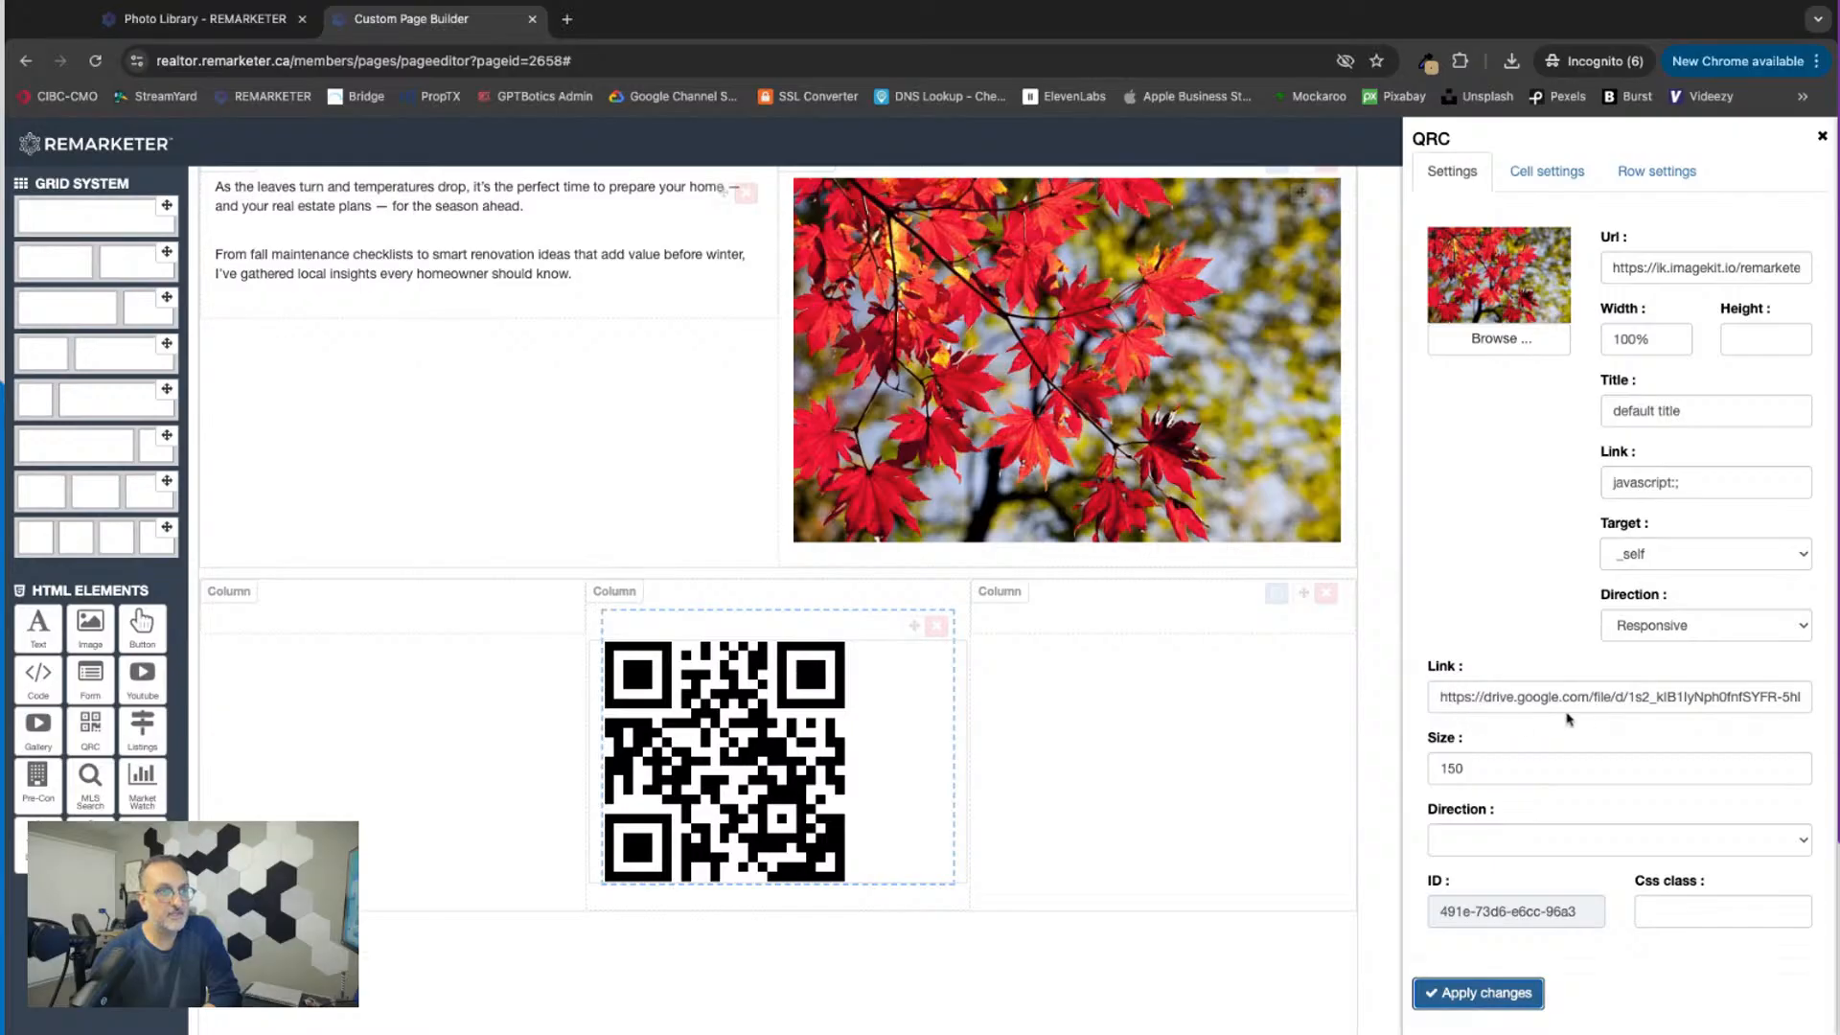
left_click(1496, 769)
double_click(1488, 768)
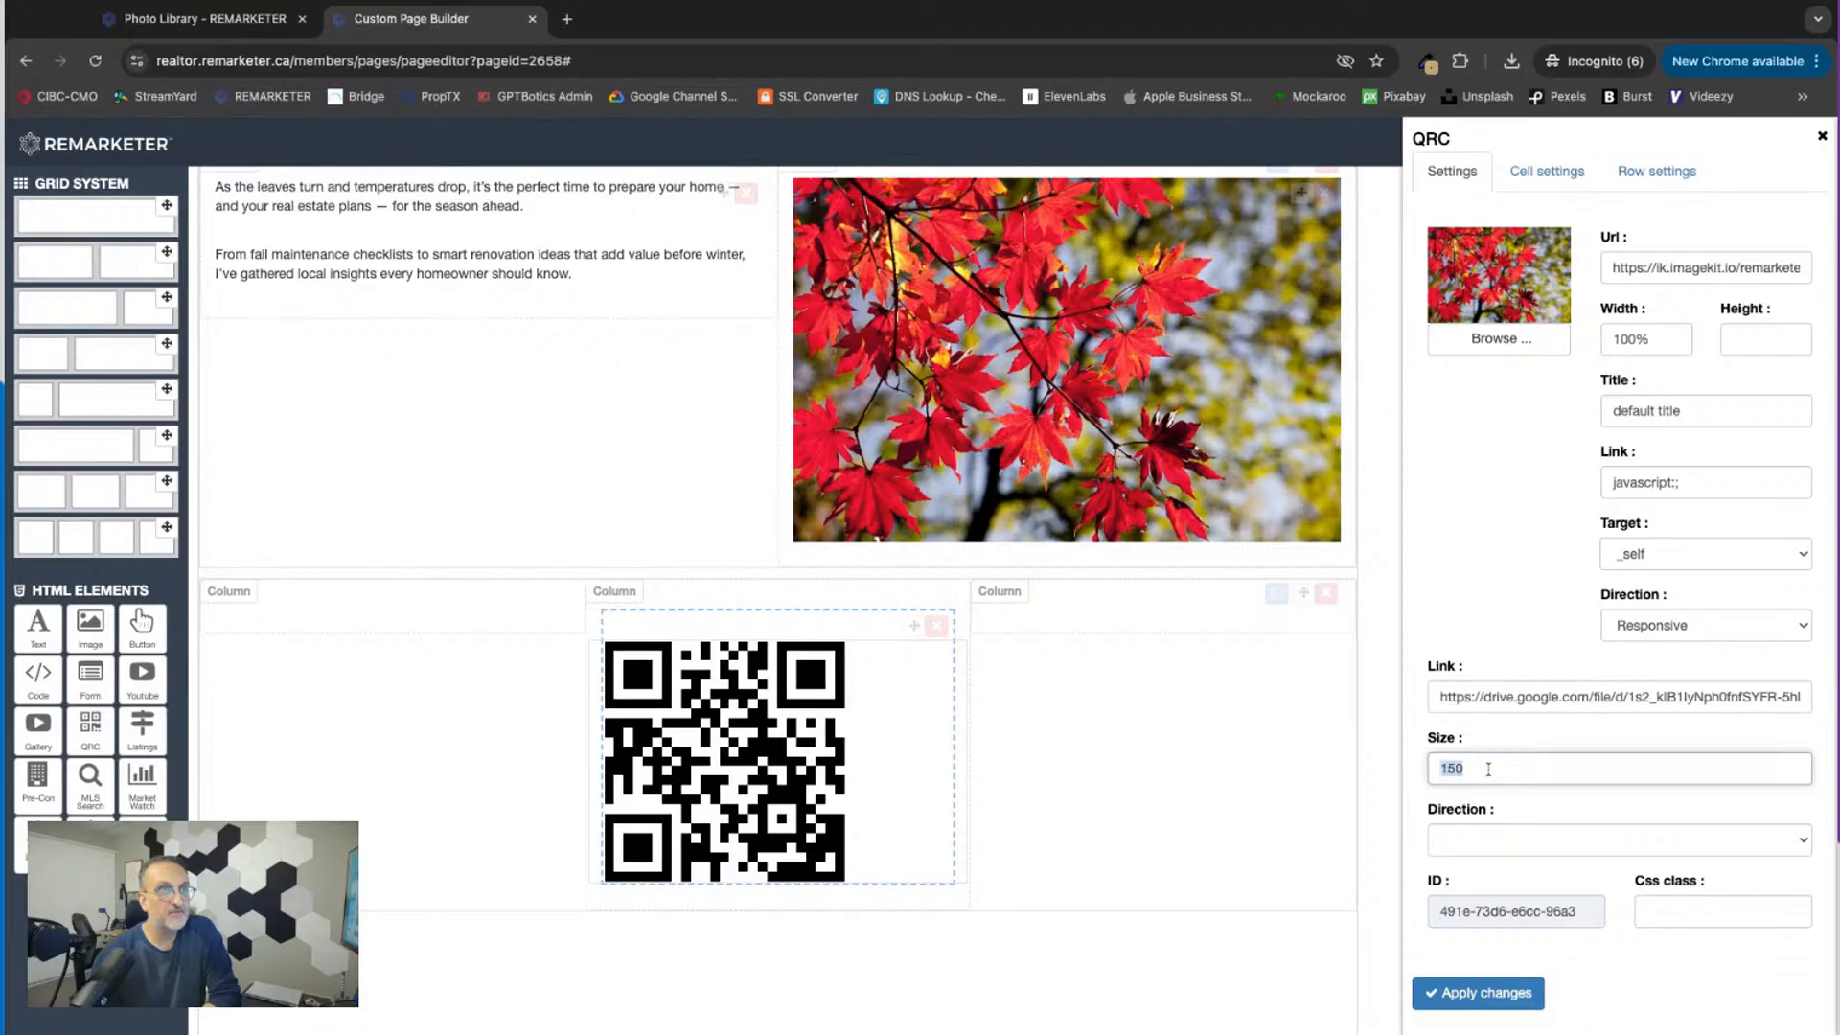
left_click(1486, 994)
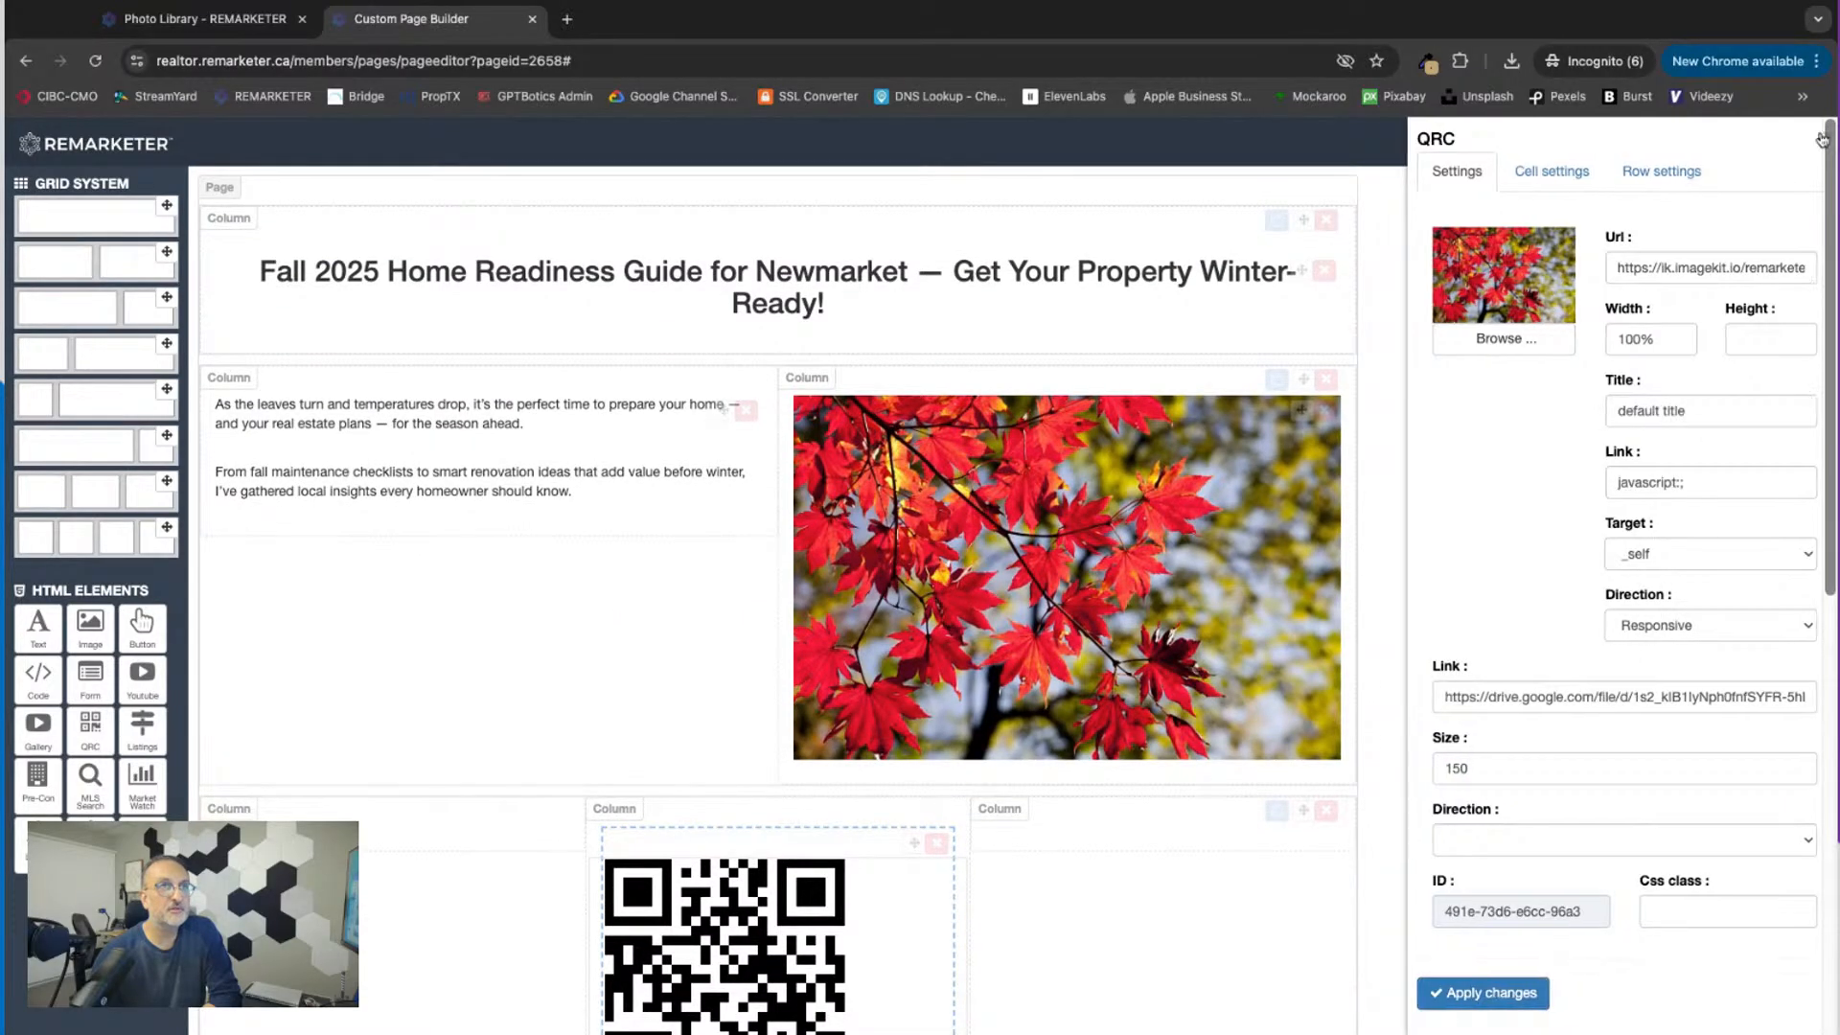
Step: Delete the red maple leaves photo from the column beside the introduction and save the page
left_click(1323, 412)
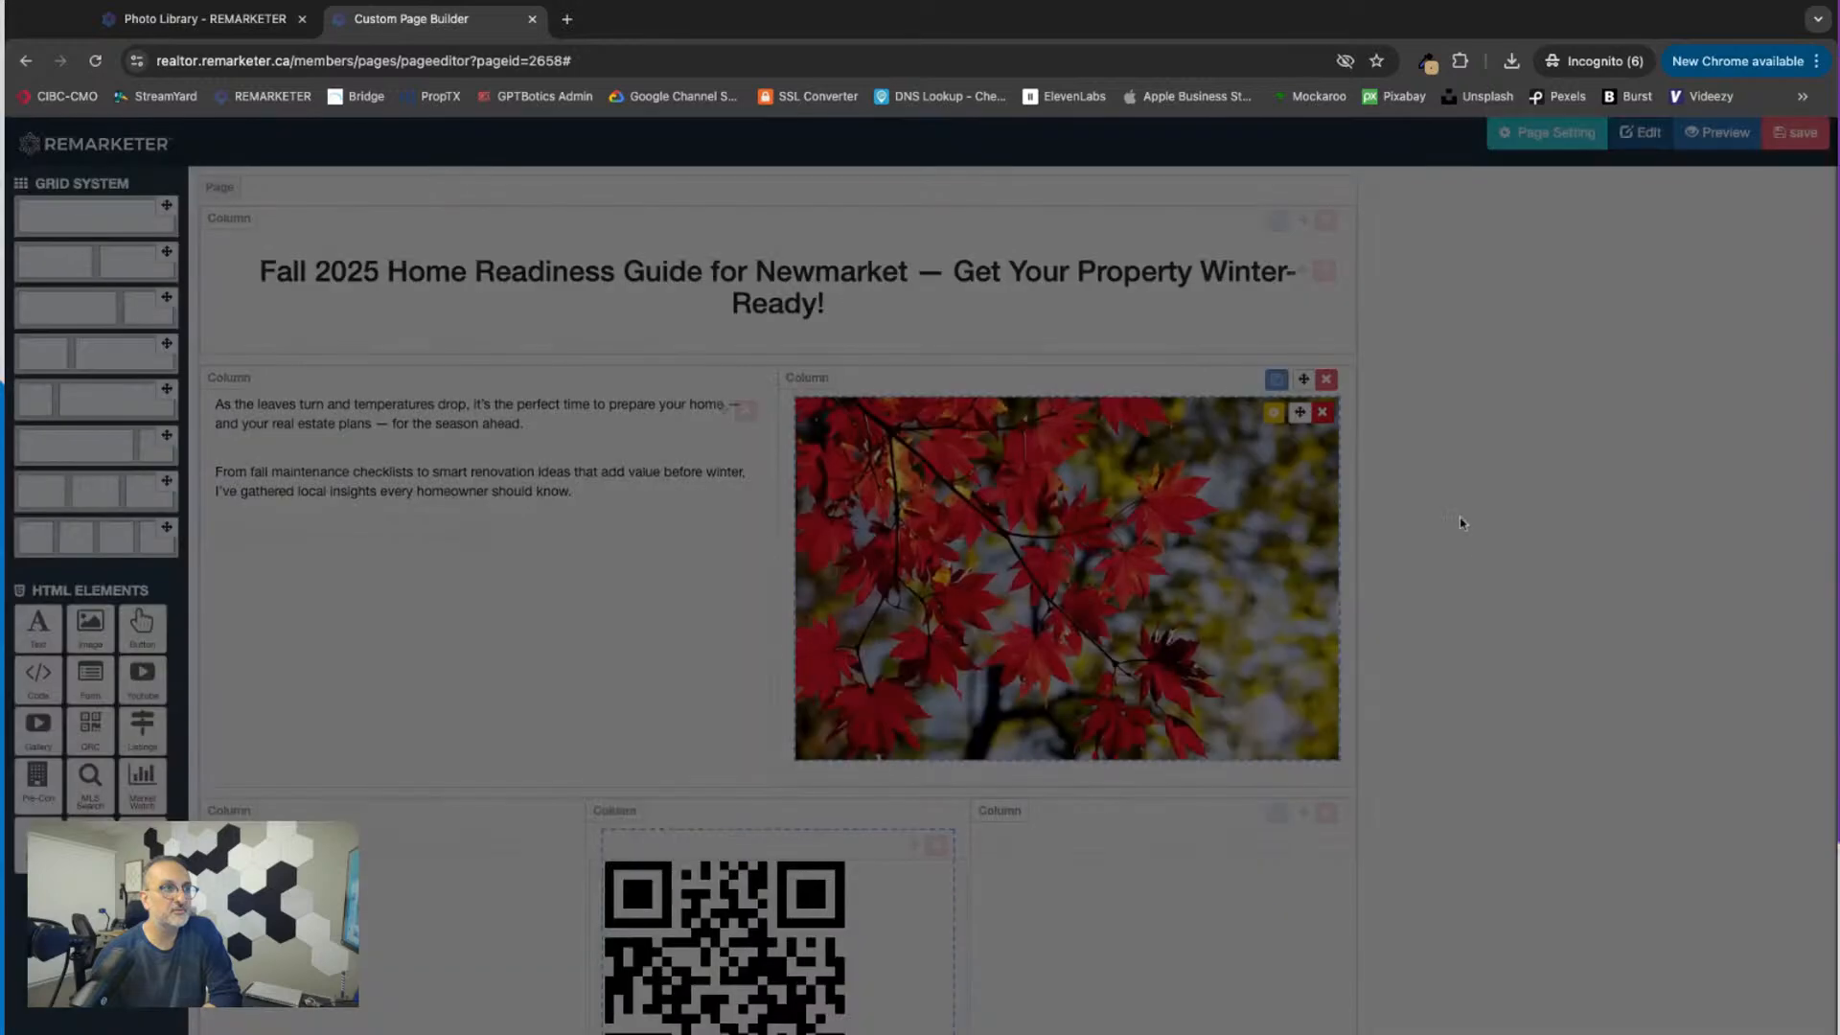
left_click(1102, 224)
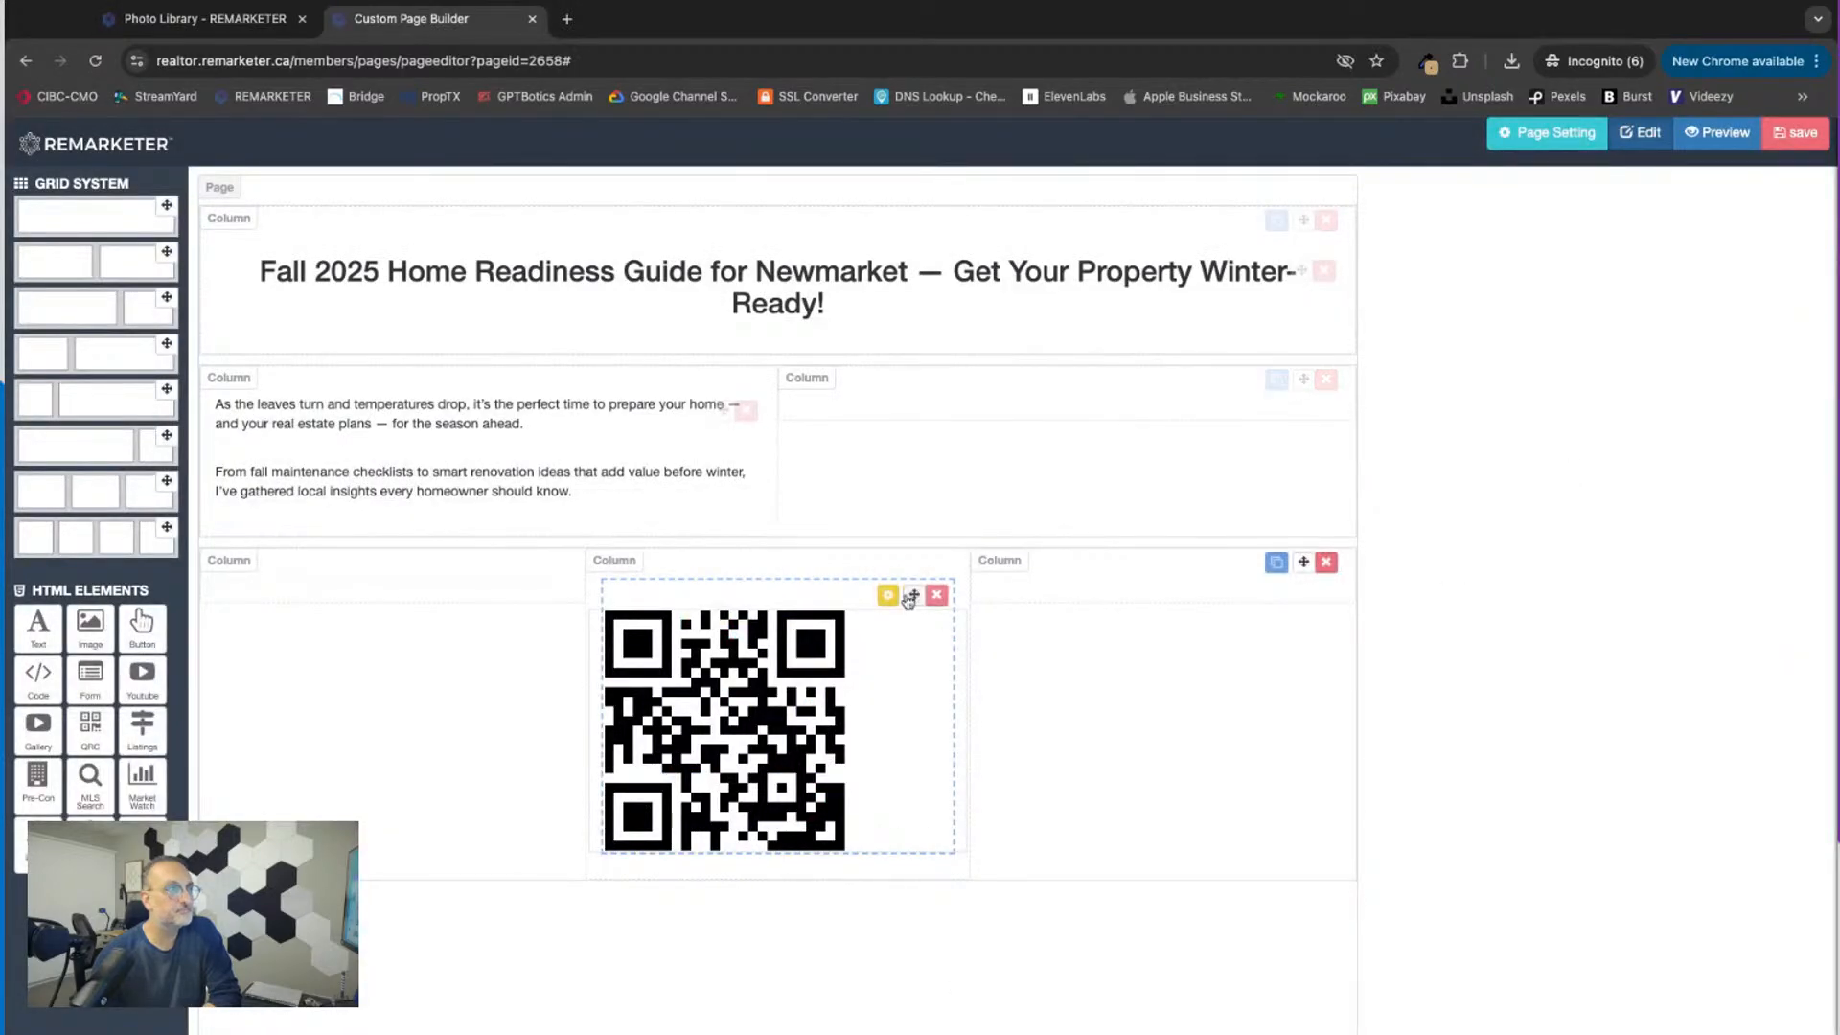
left_click(889, 598)
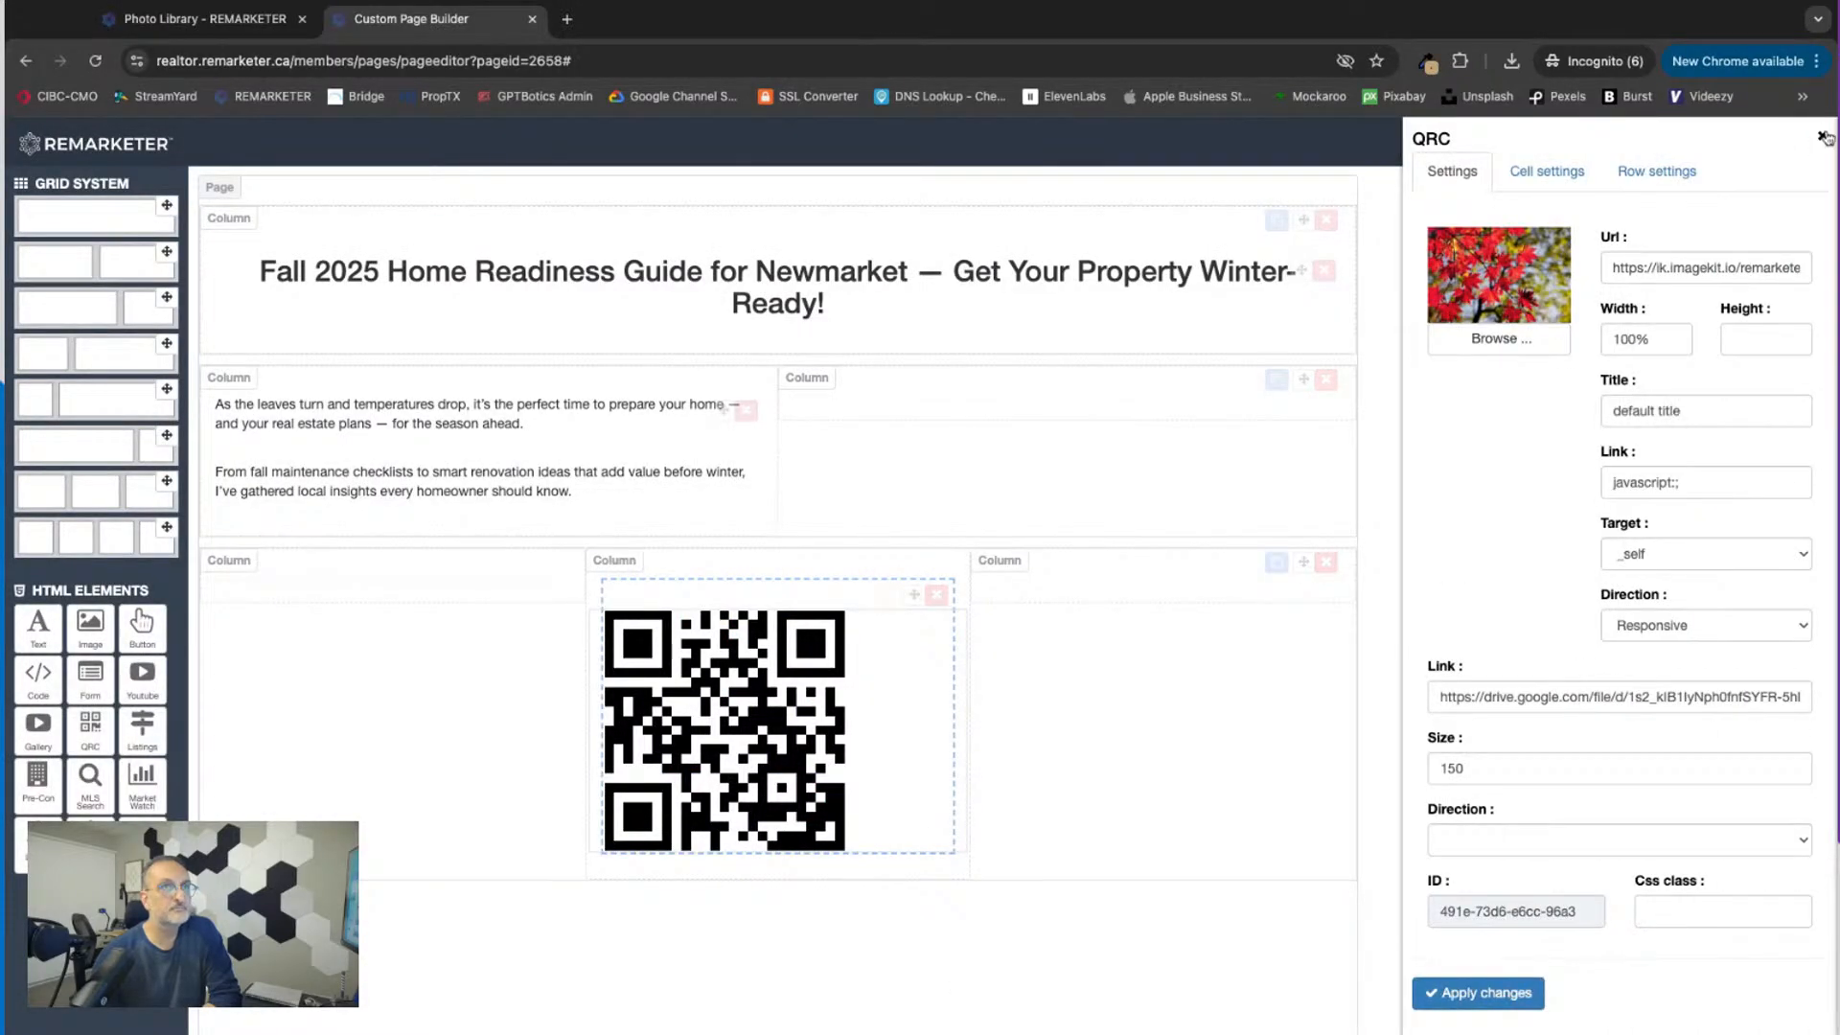
left_click(1822, 136)
left_click(1793, 134)
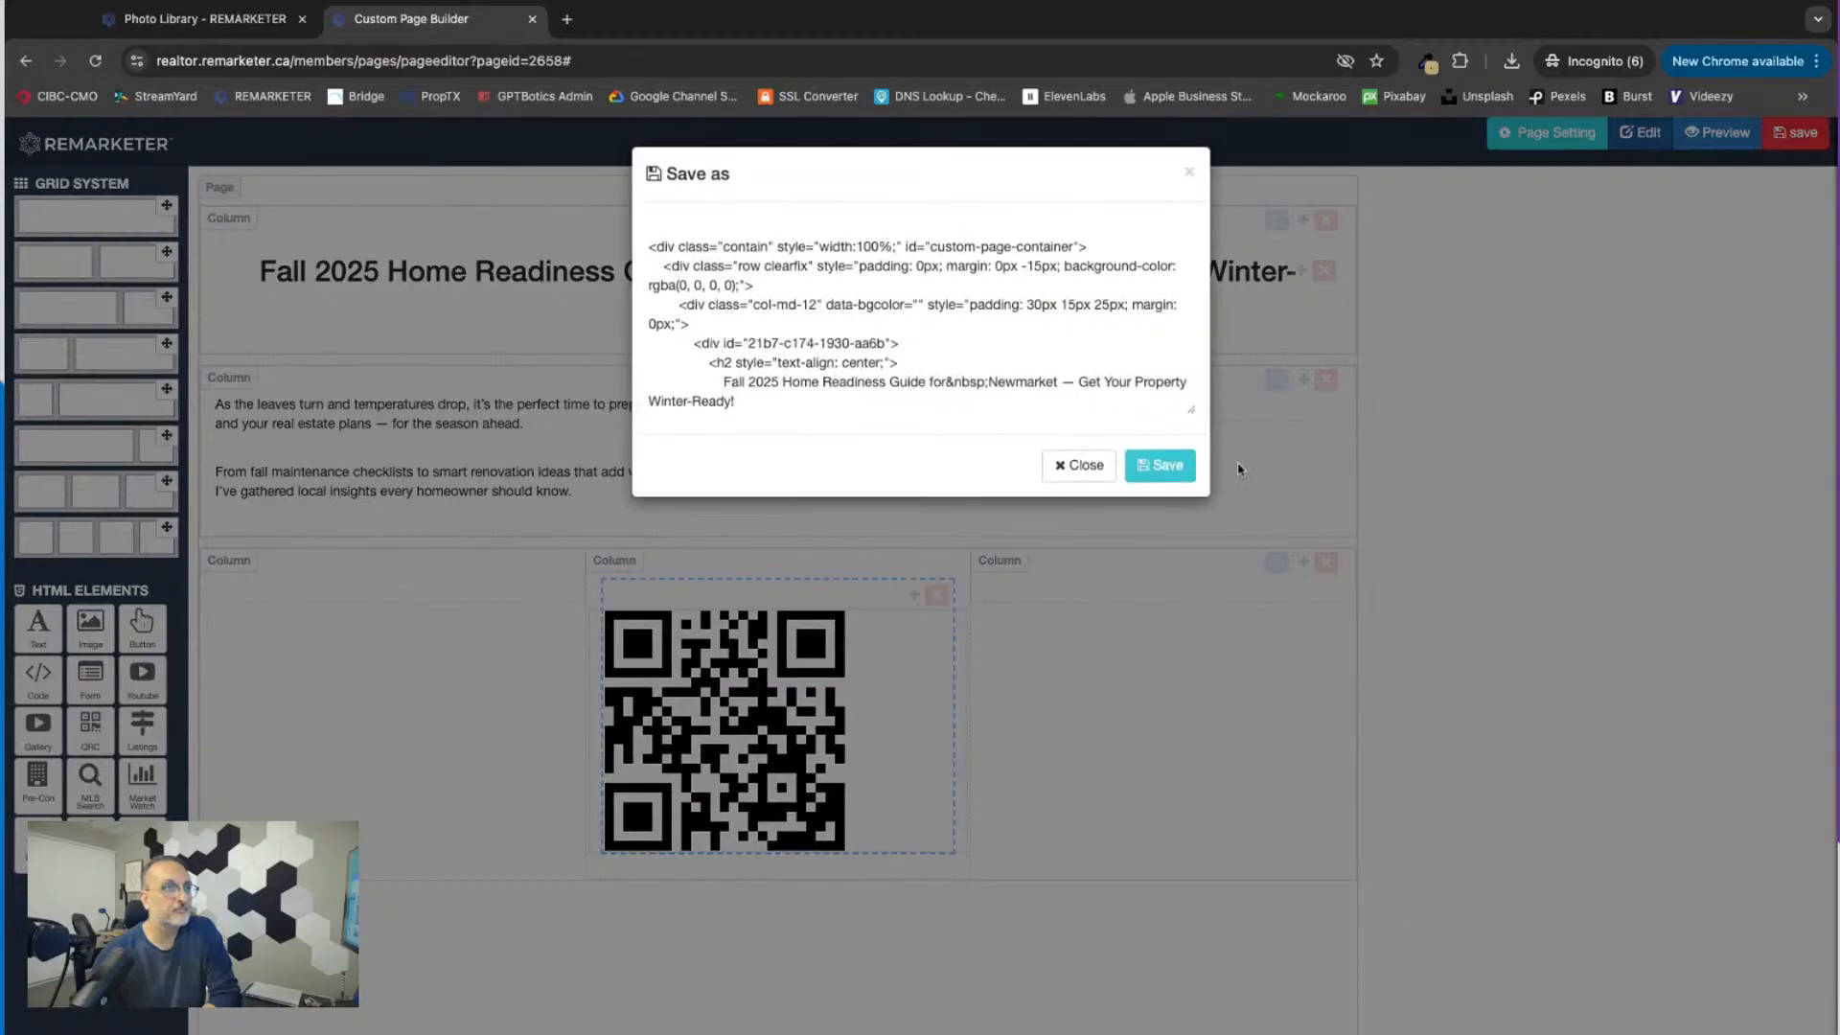
left_click(1162, 466)
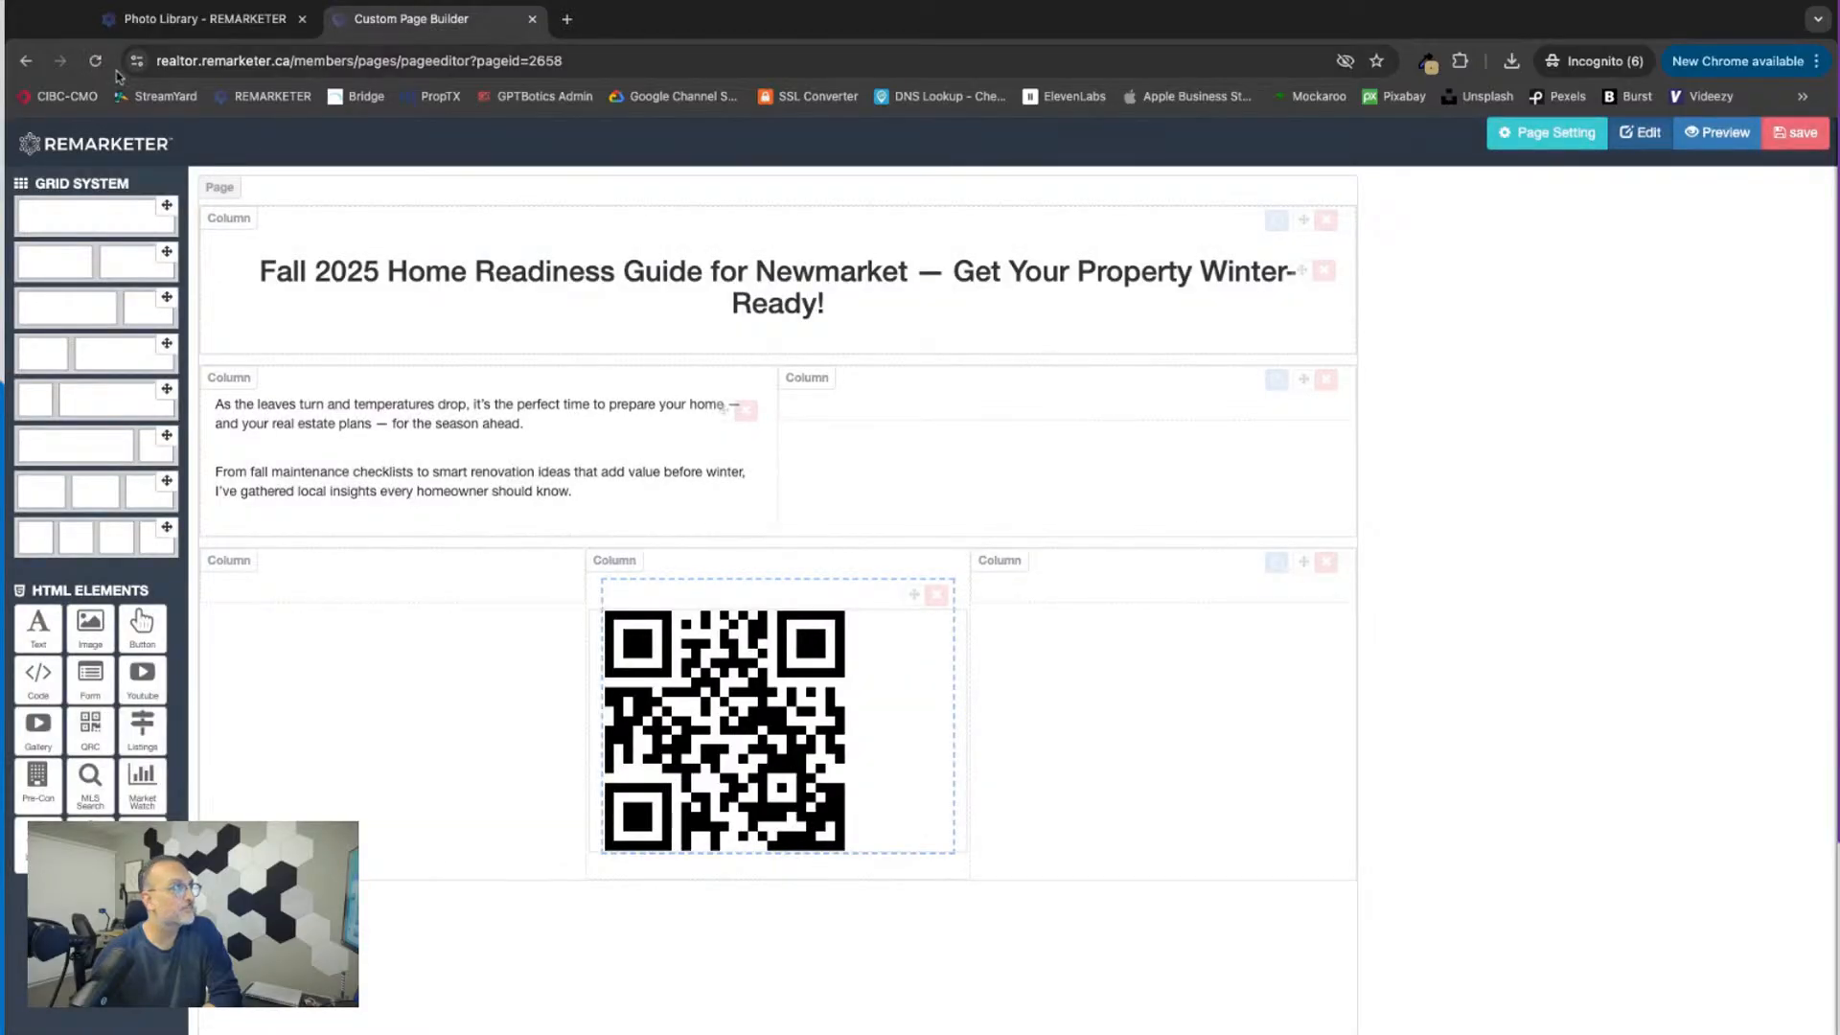
Step: Set the size of the QR code in the middle column to 200, apply the change and save the page
left_click(94, 66)
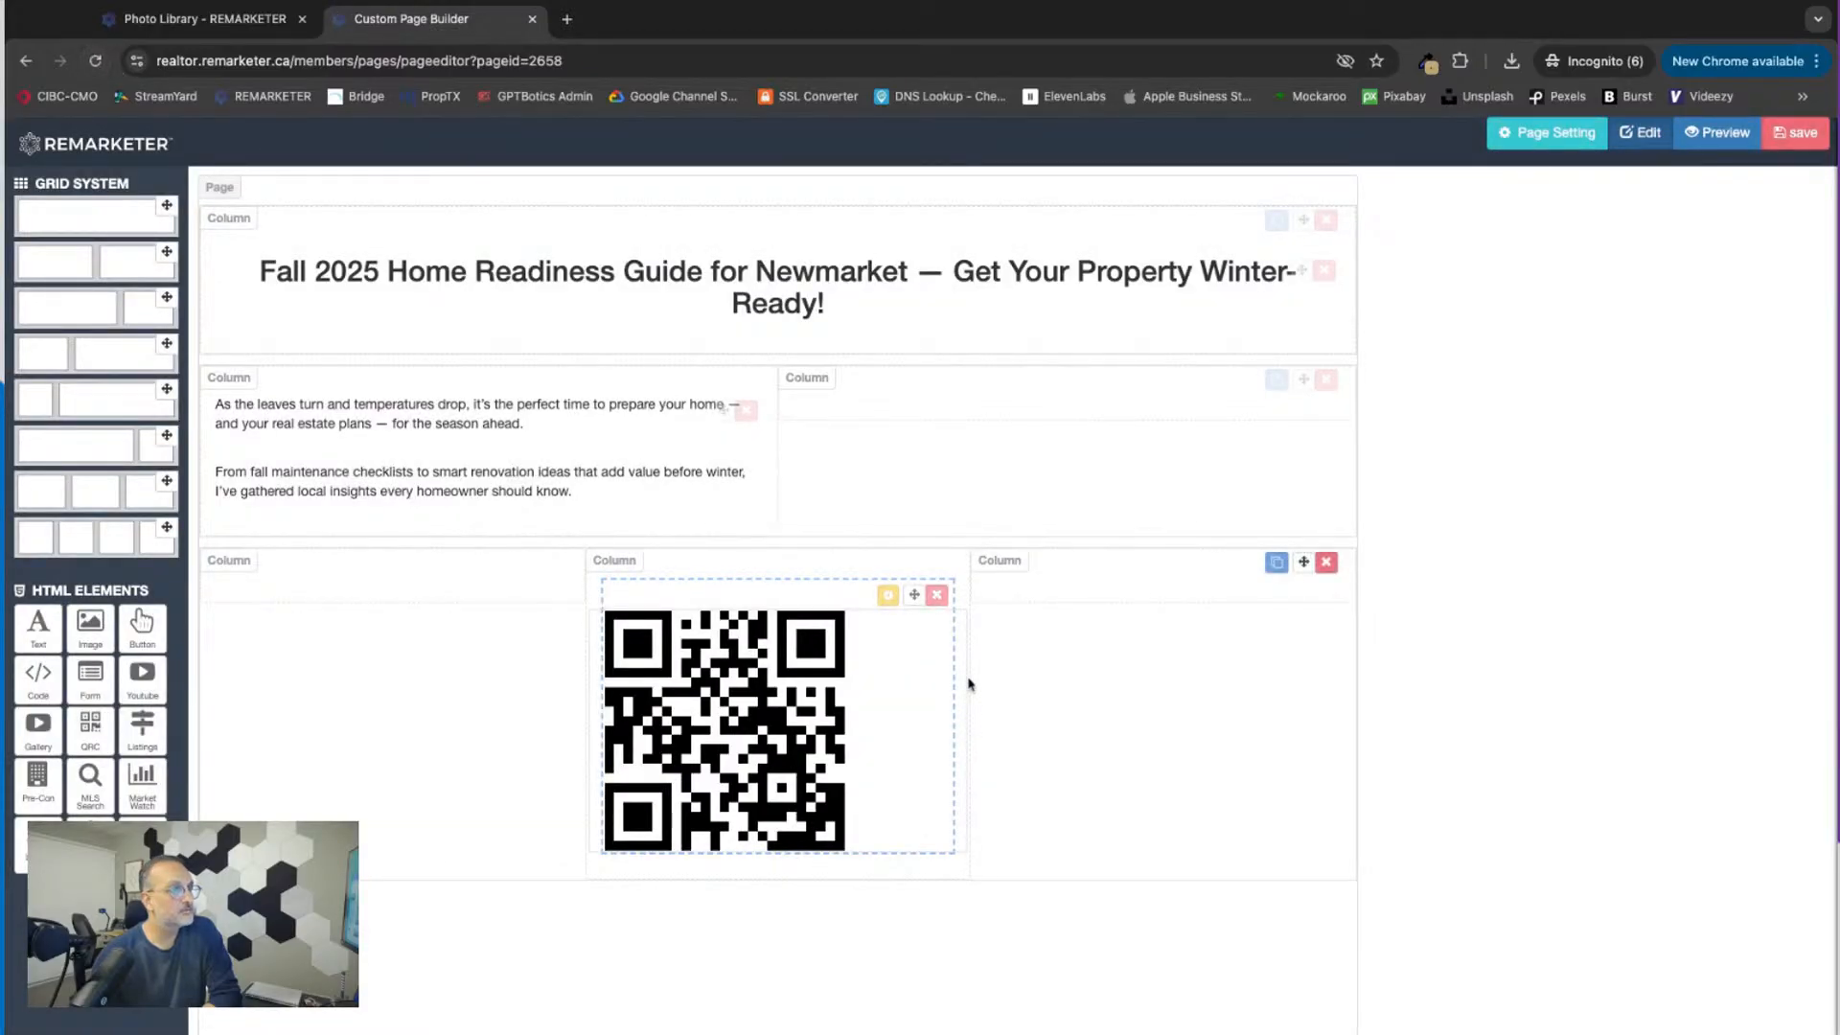
left_click(885, 596)
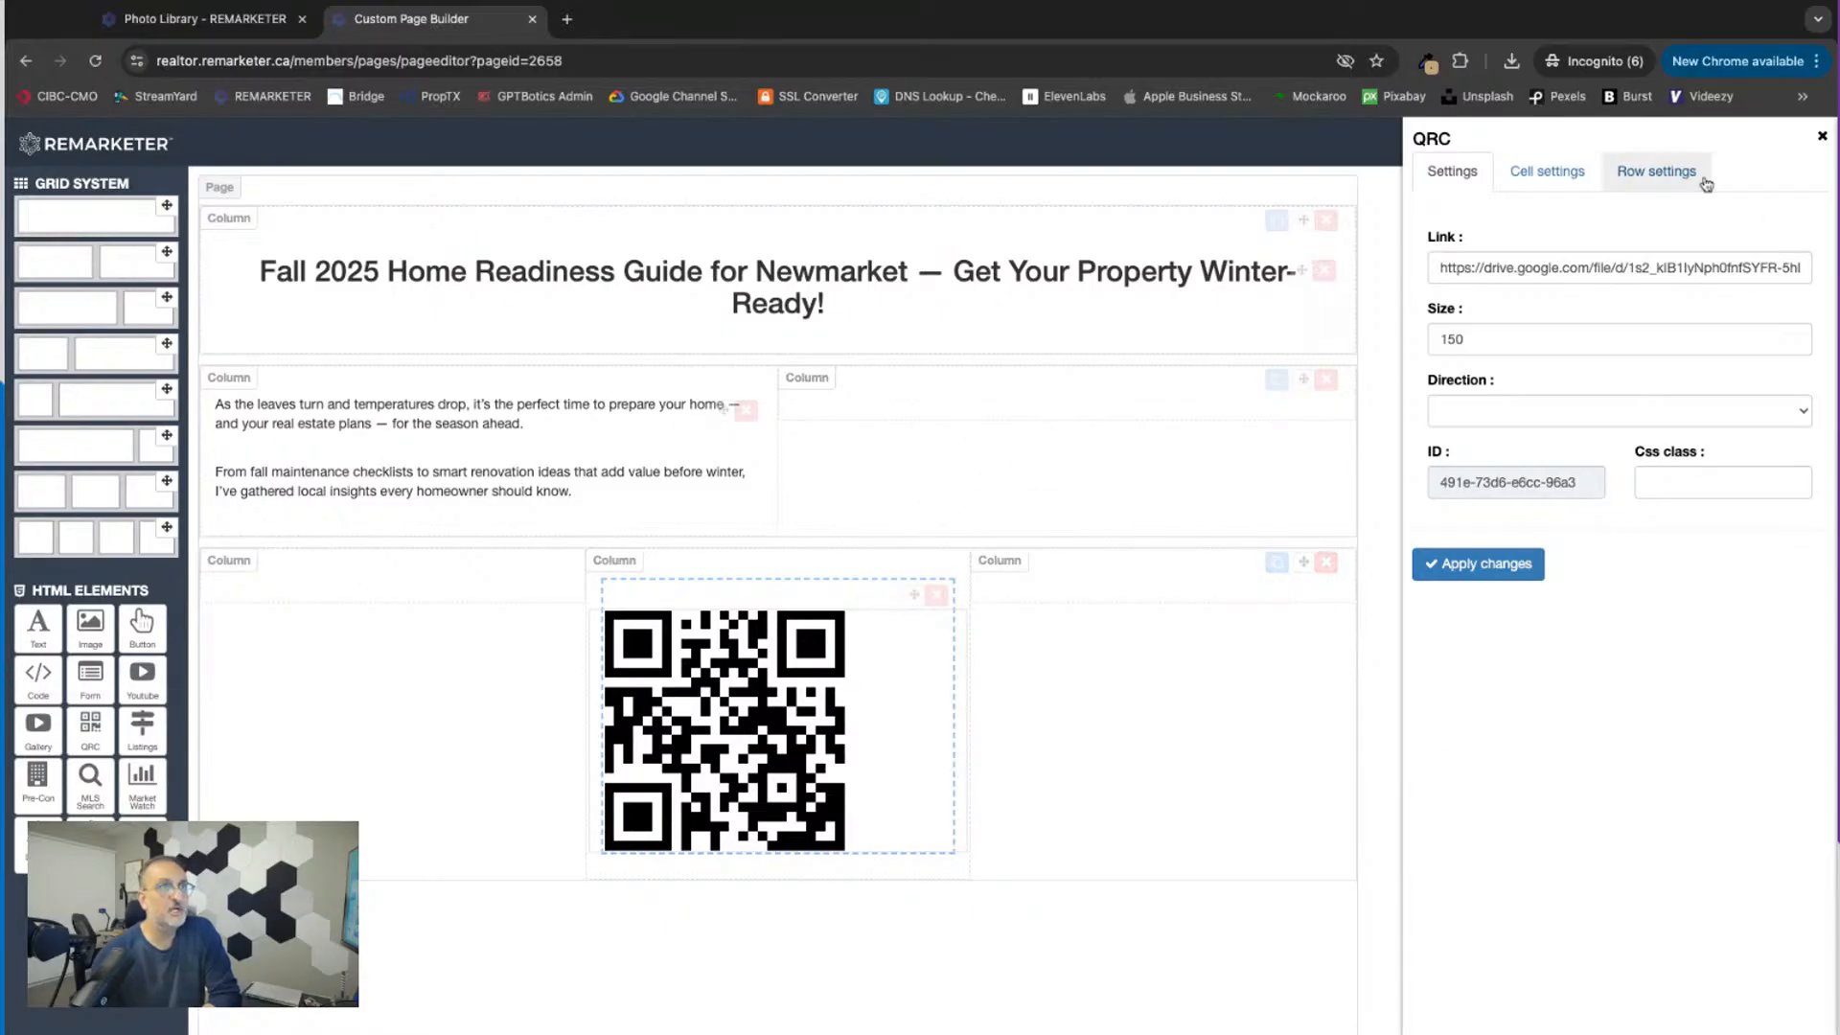
left_click(1443, 268)
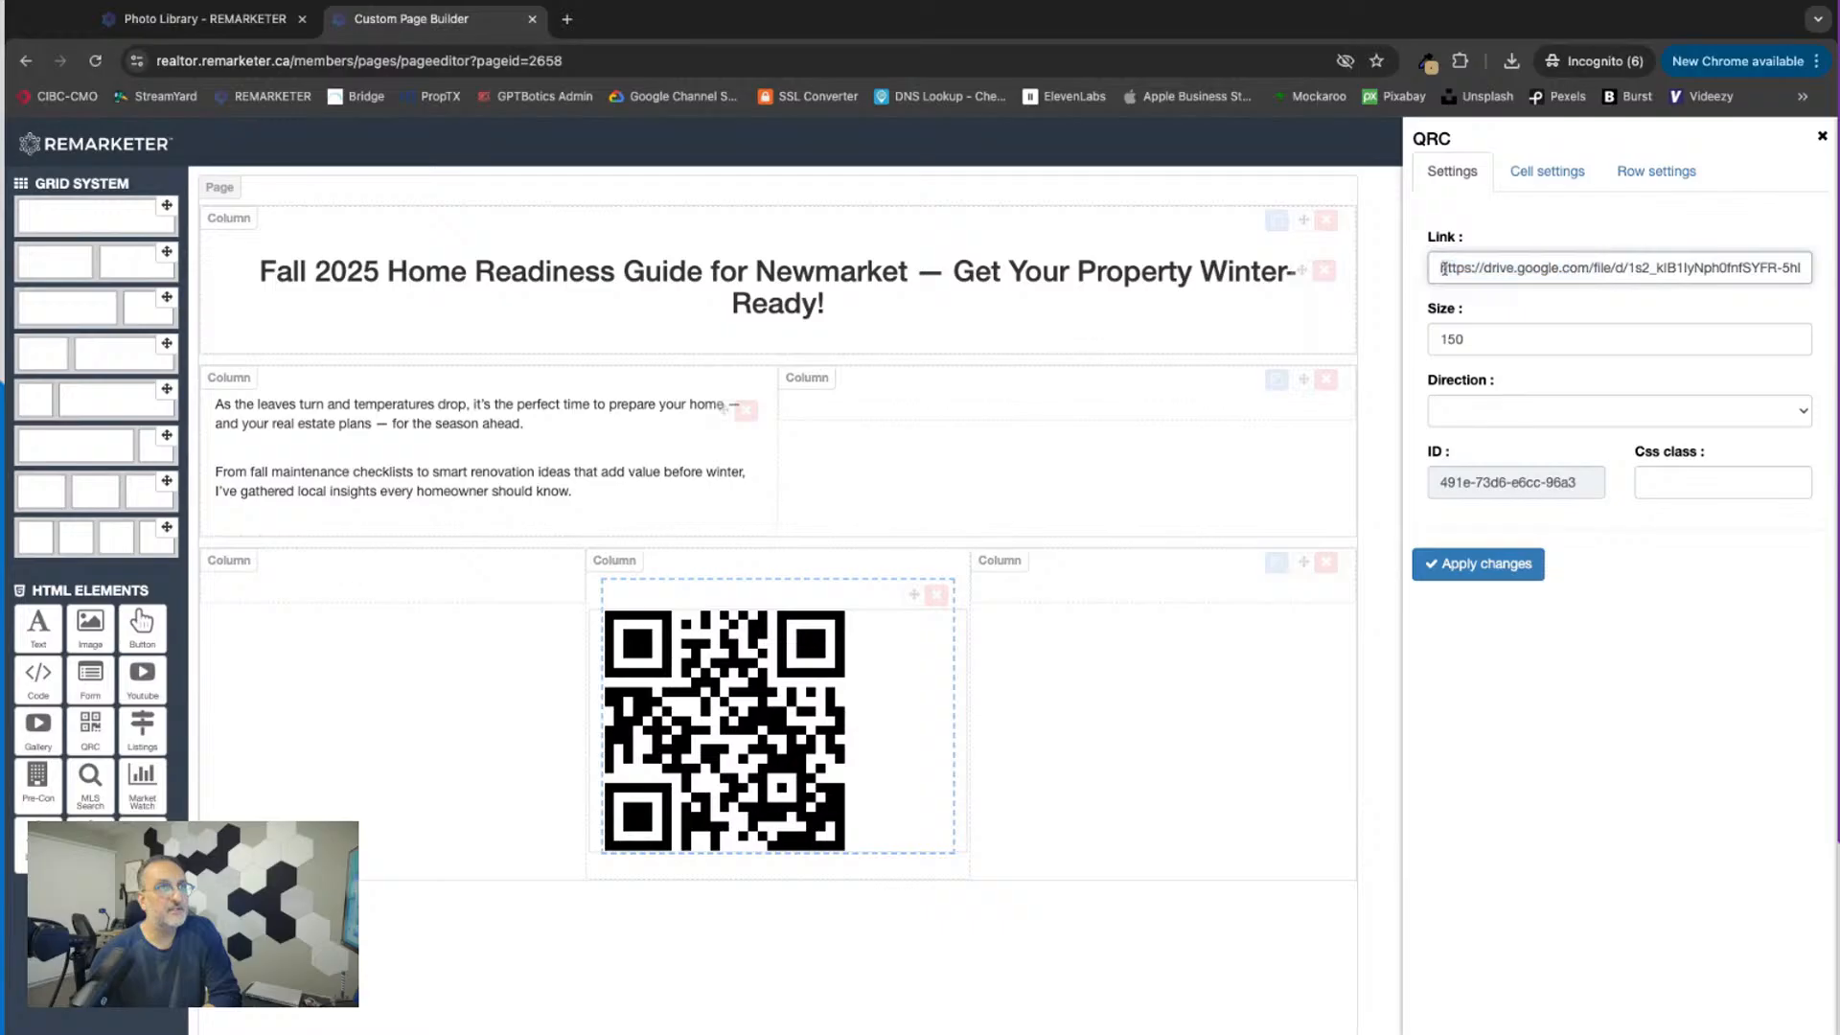
left_click_drag(1443, 268, 1792, 268)
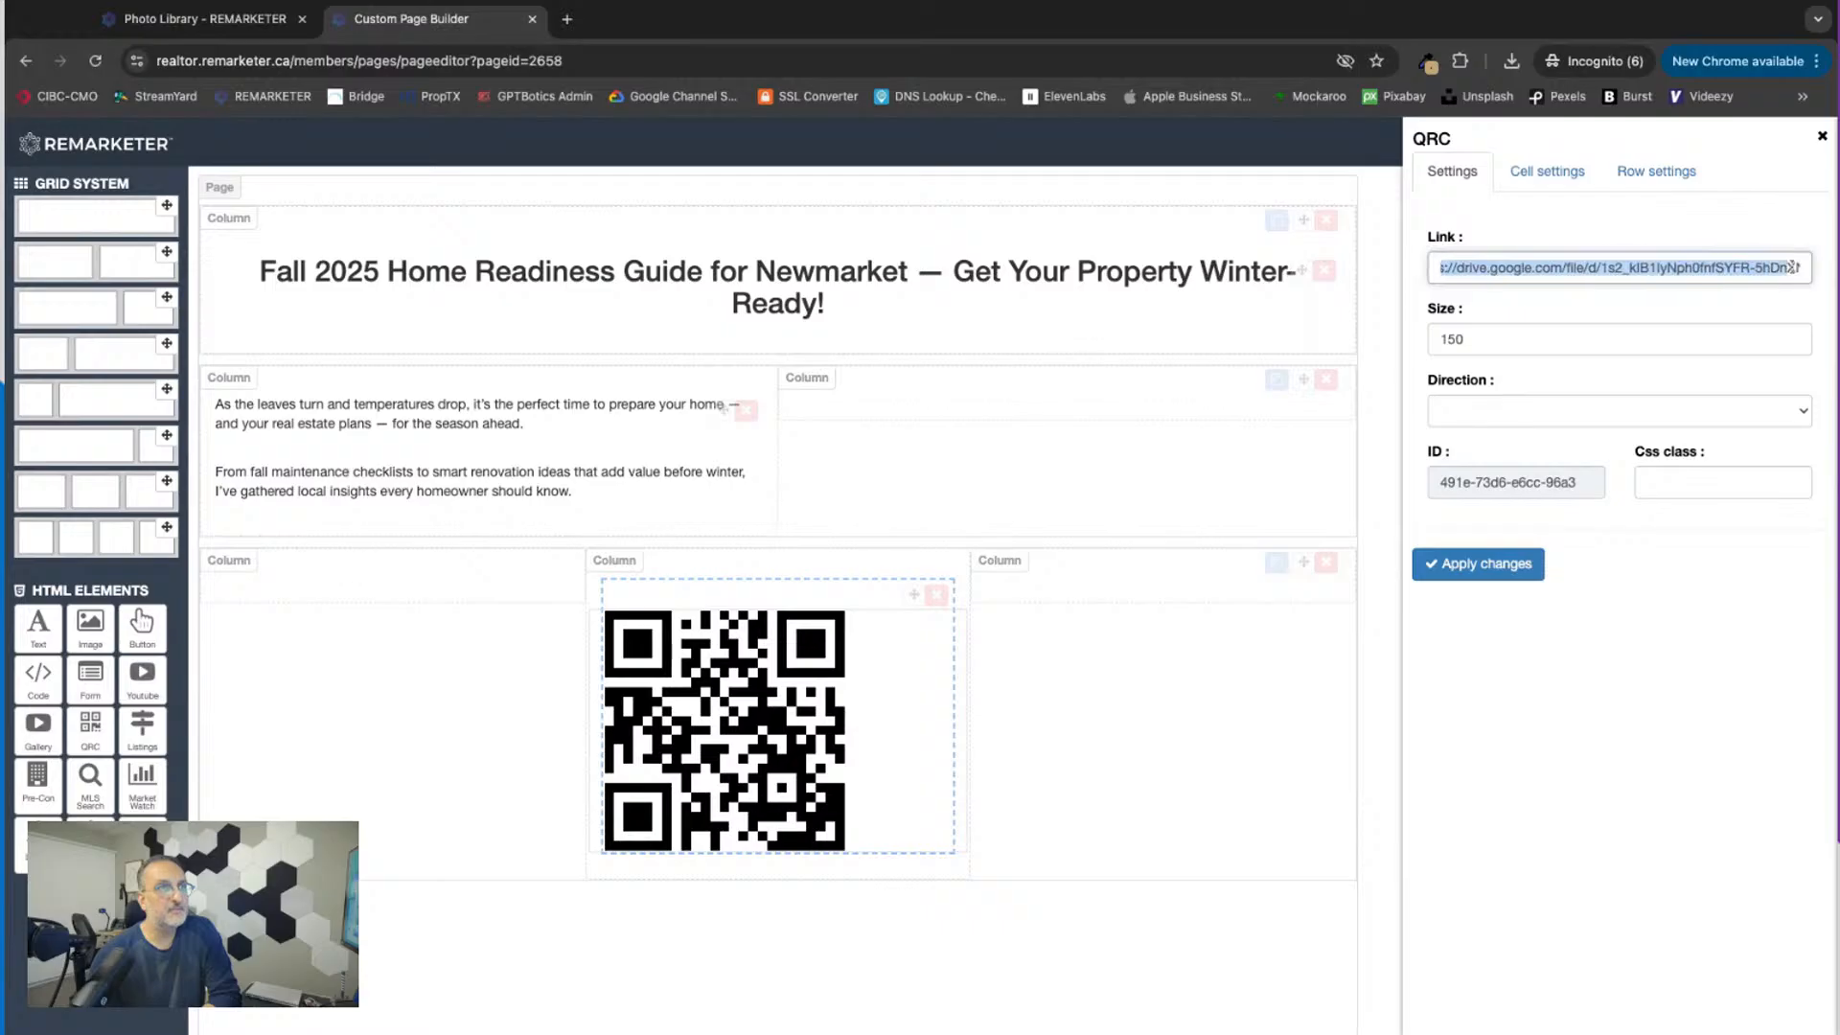
left_click(1655, 268)
left_click(1487, 341)
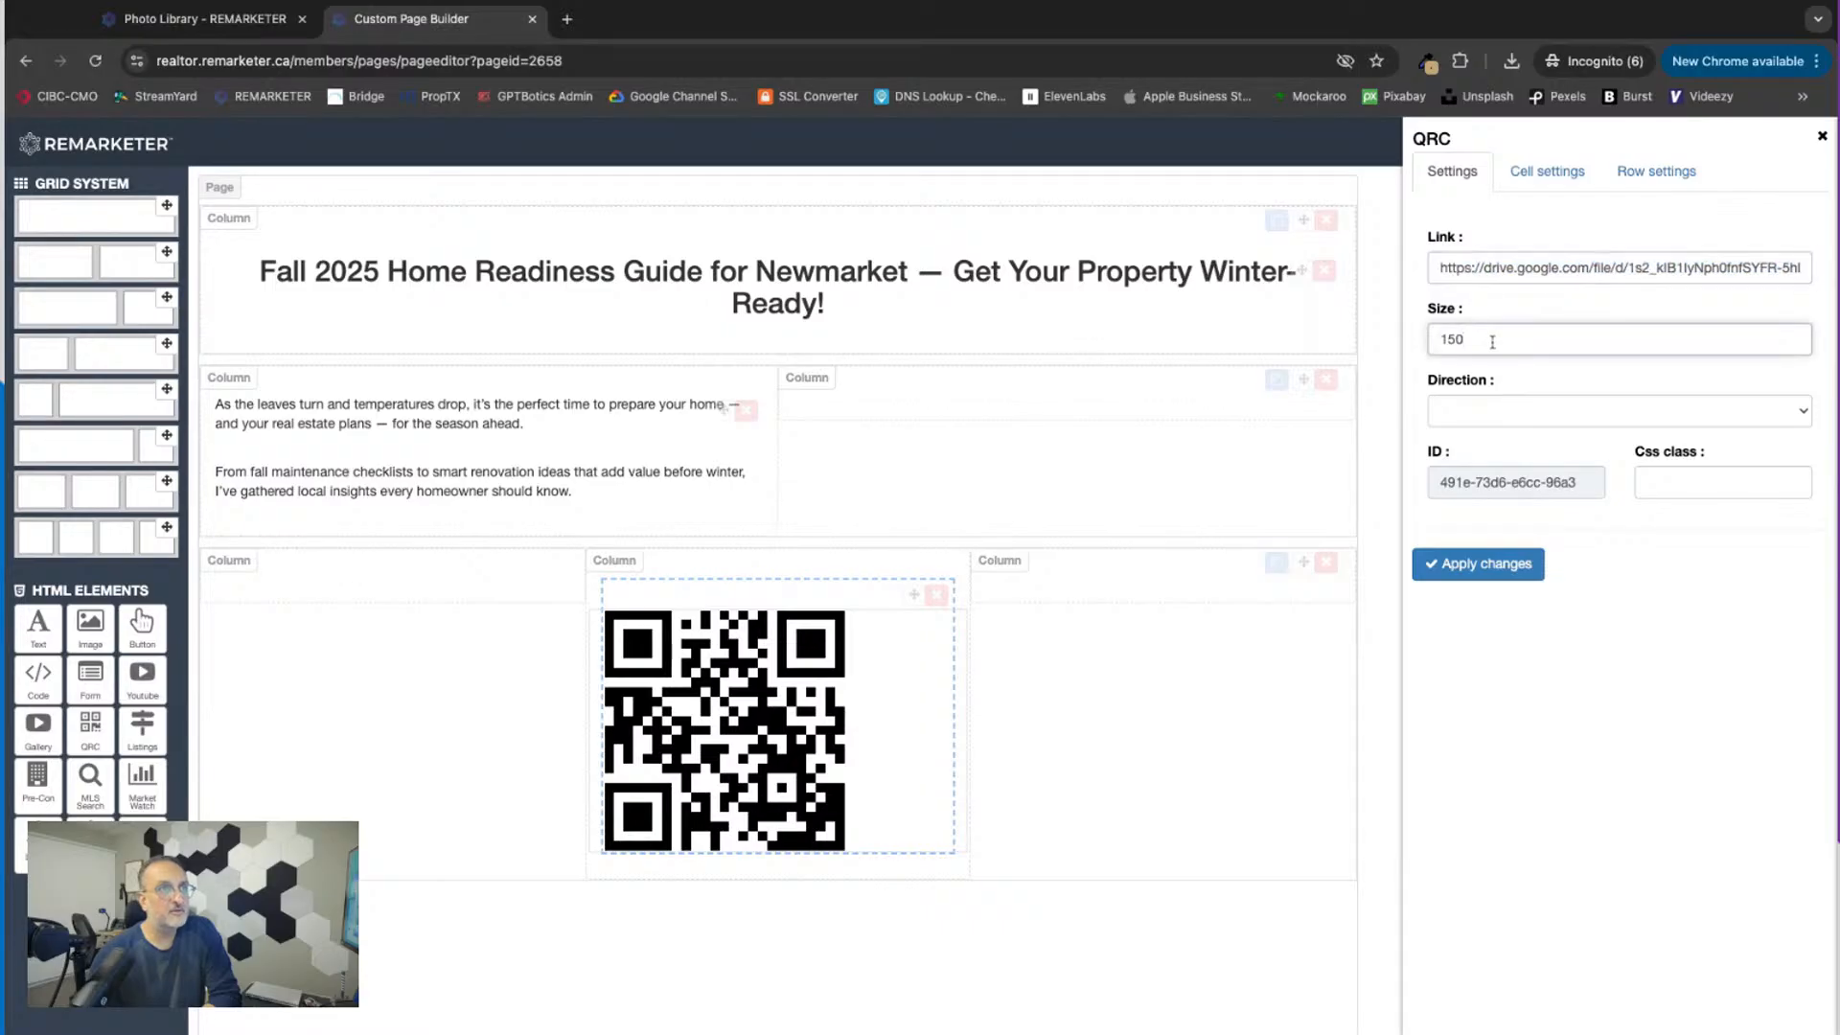
type("200")
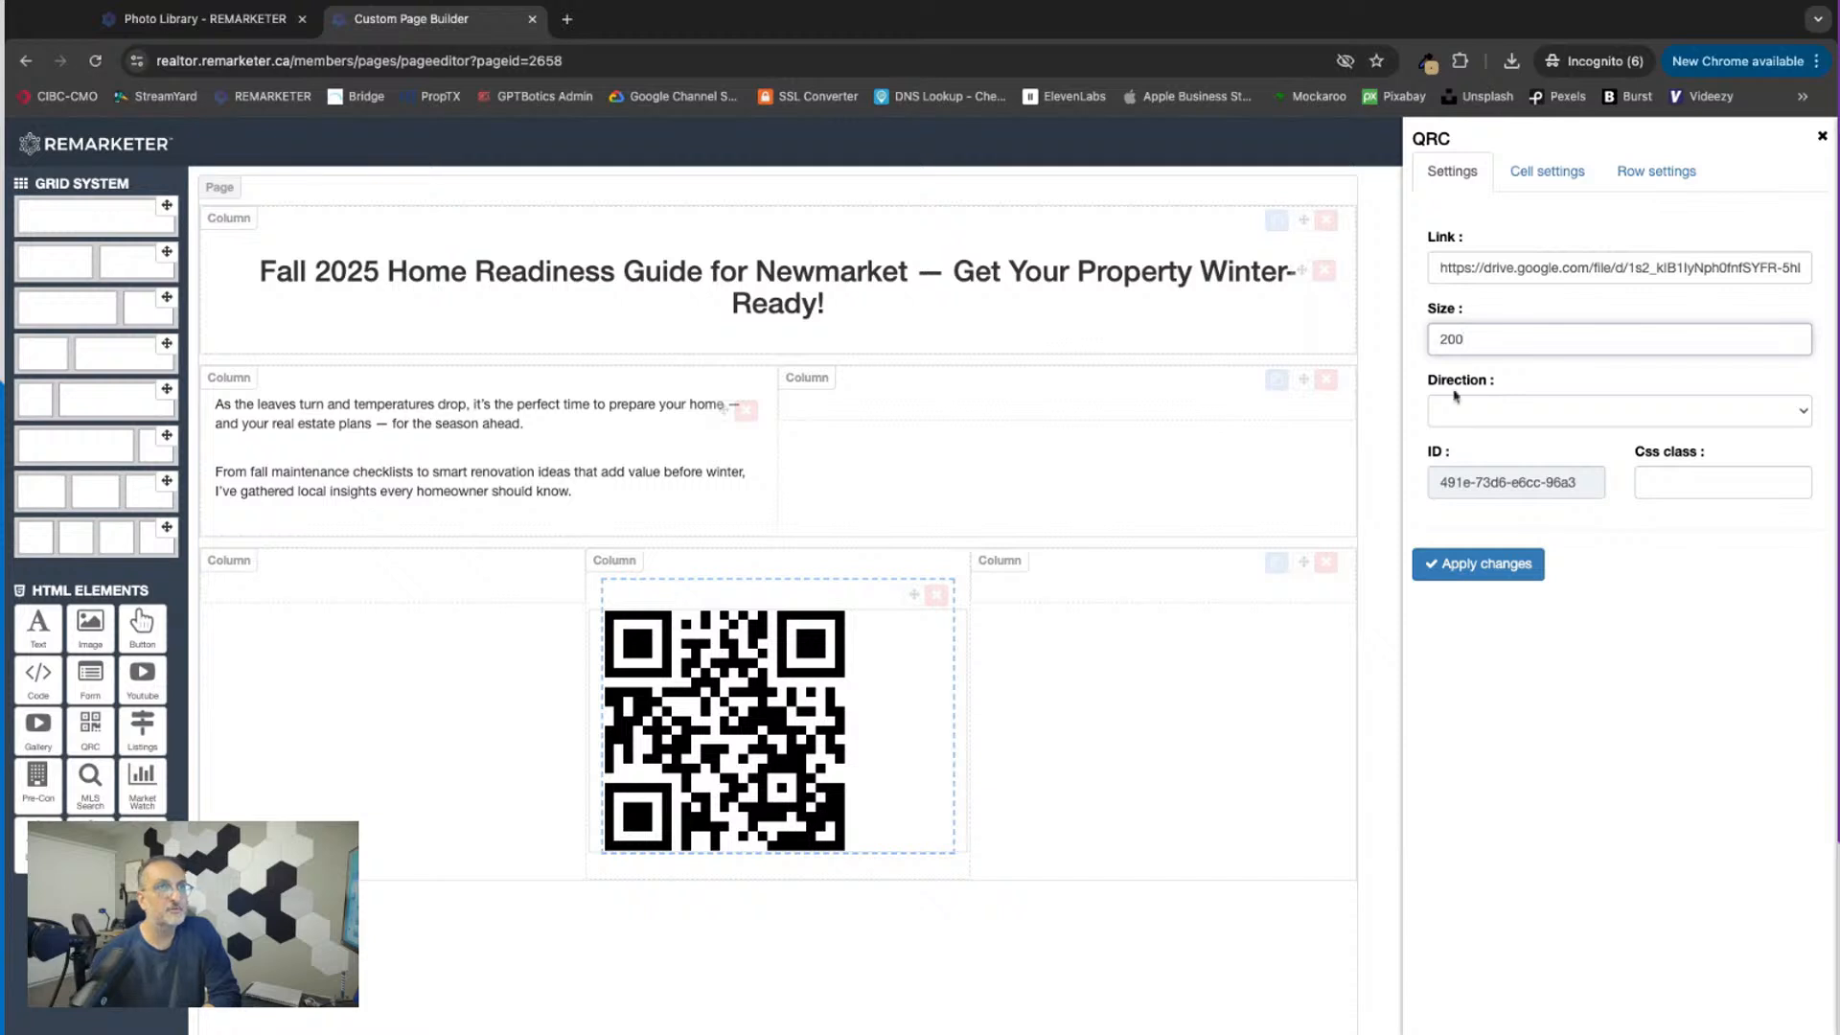
left_click(1472, 575)
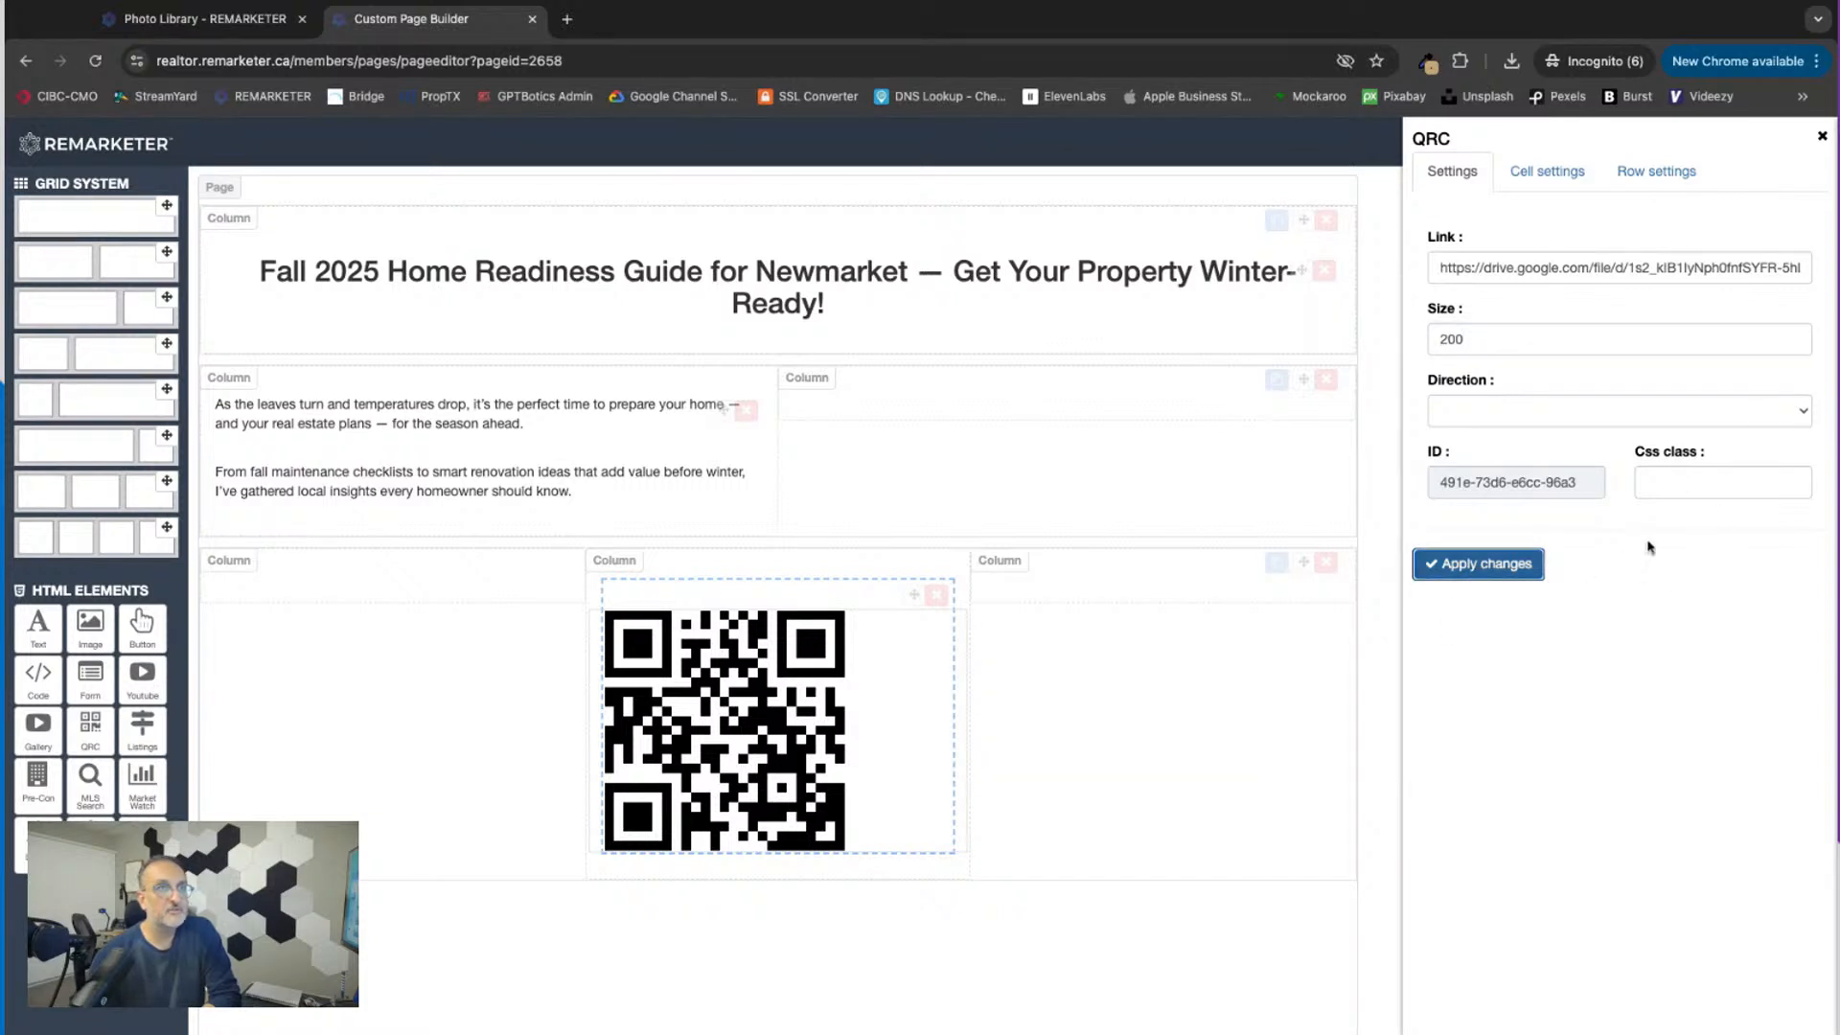
left_click(1813, 139)
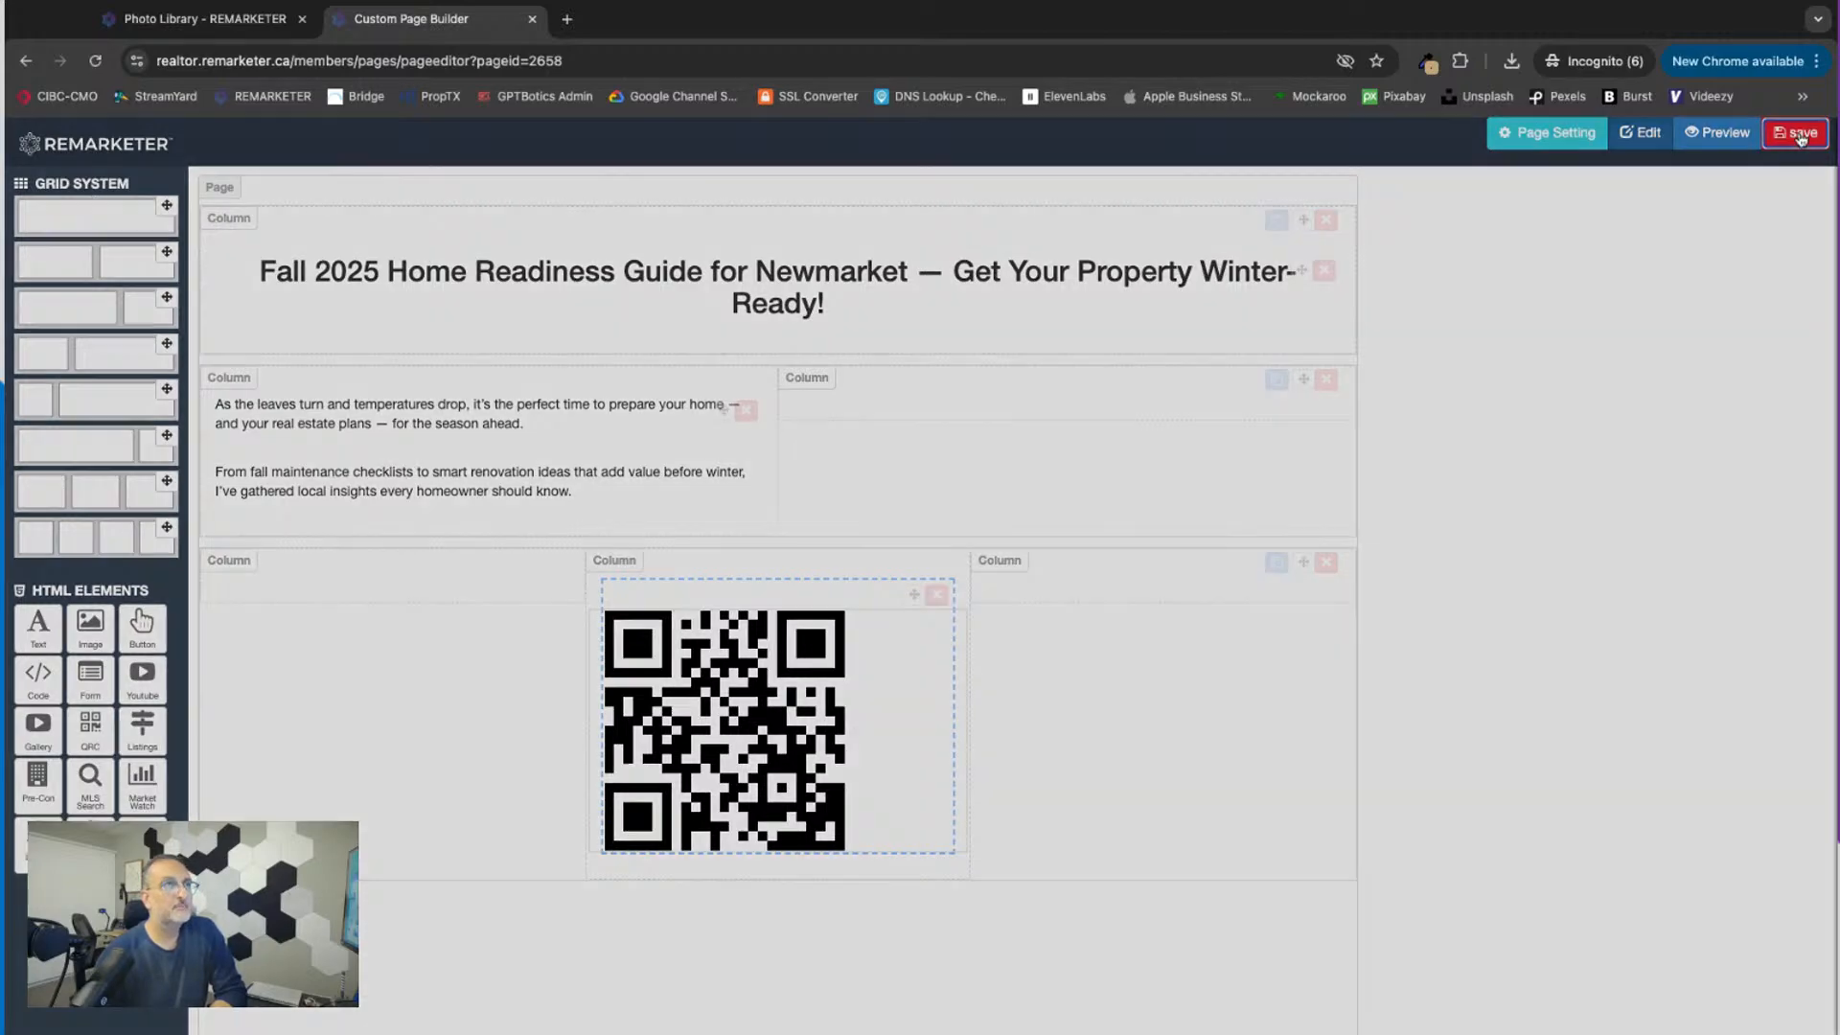
left_click(1800, 136)
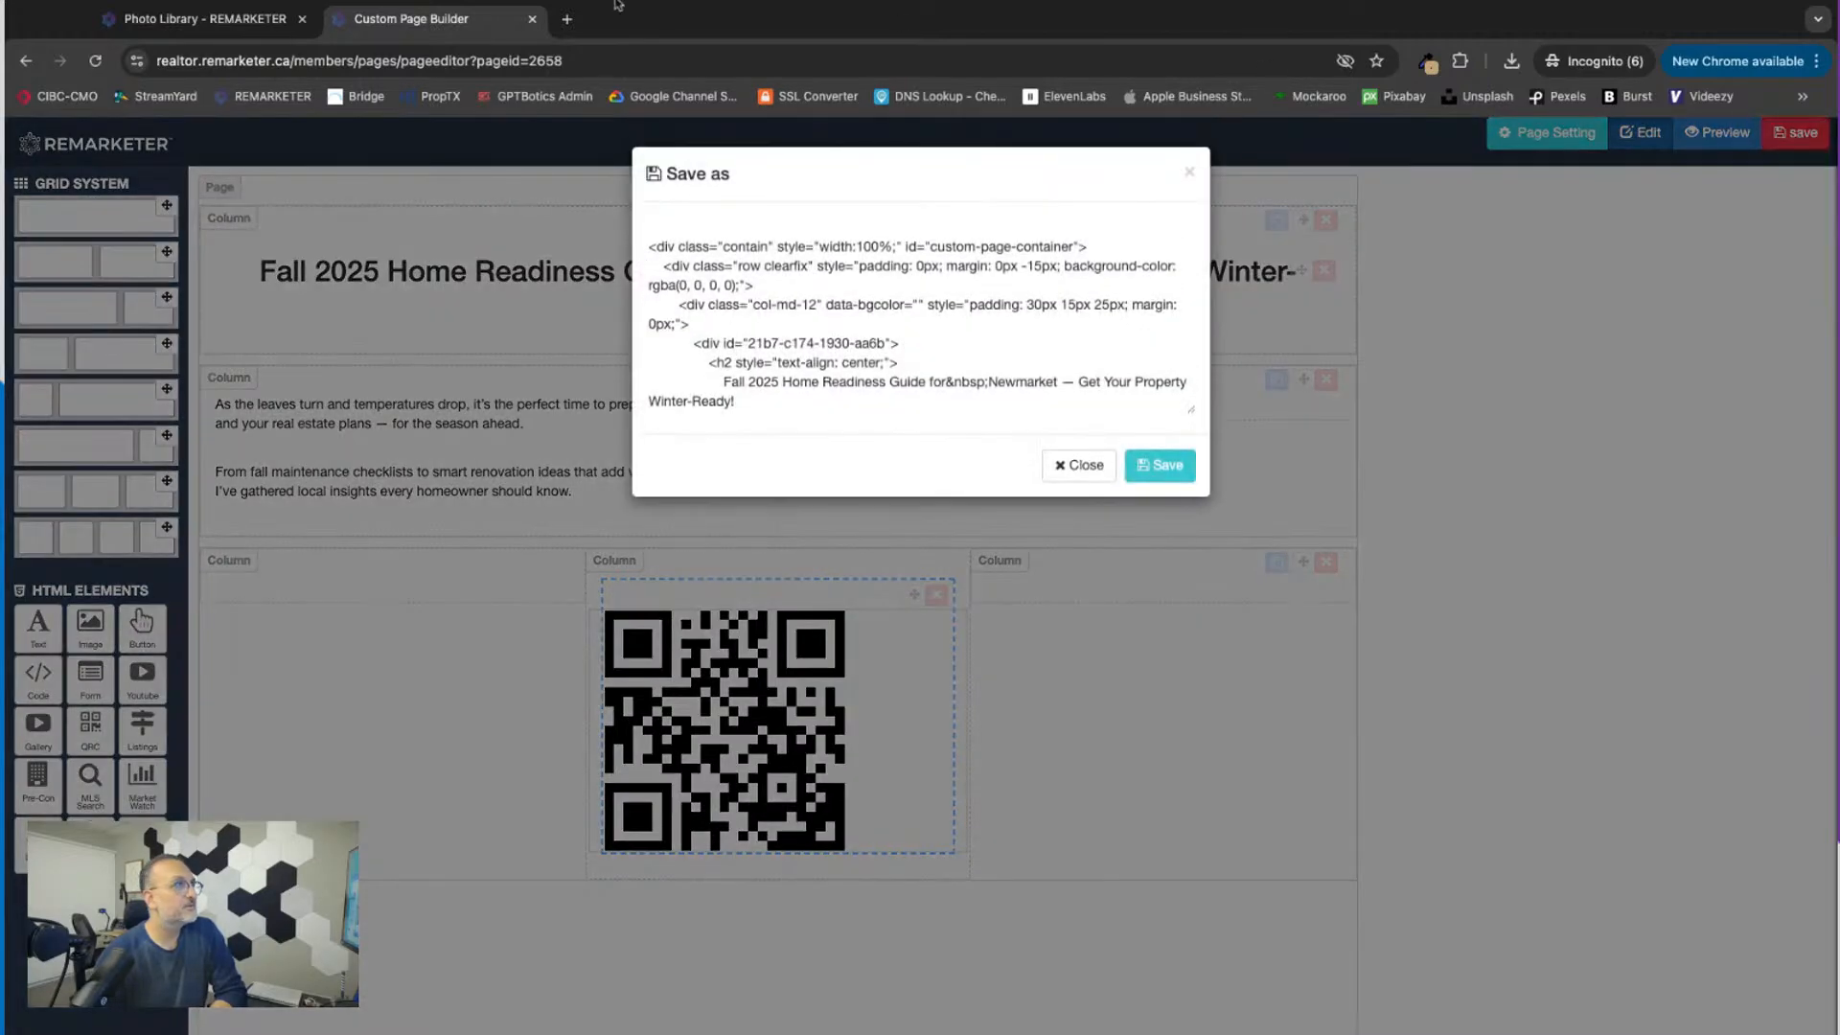
left_click(1159, 465)
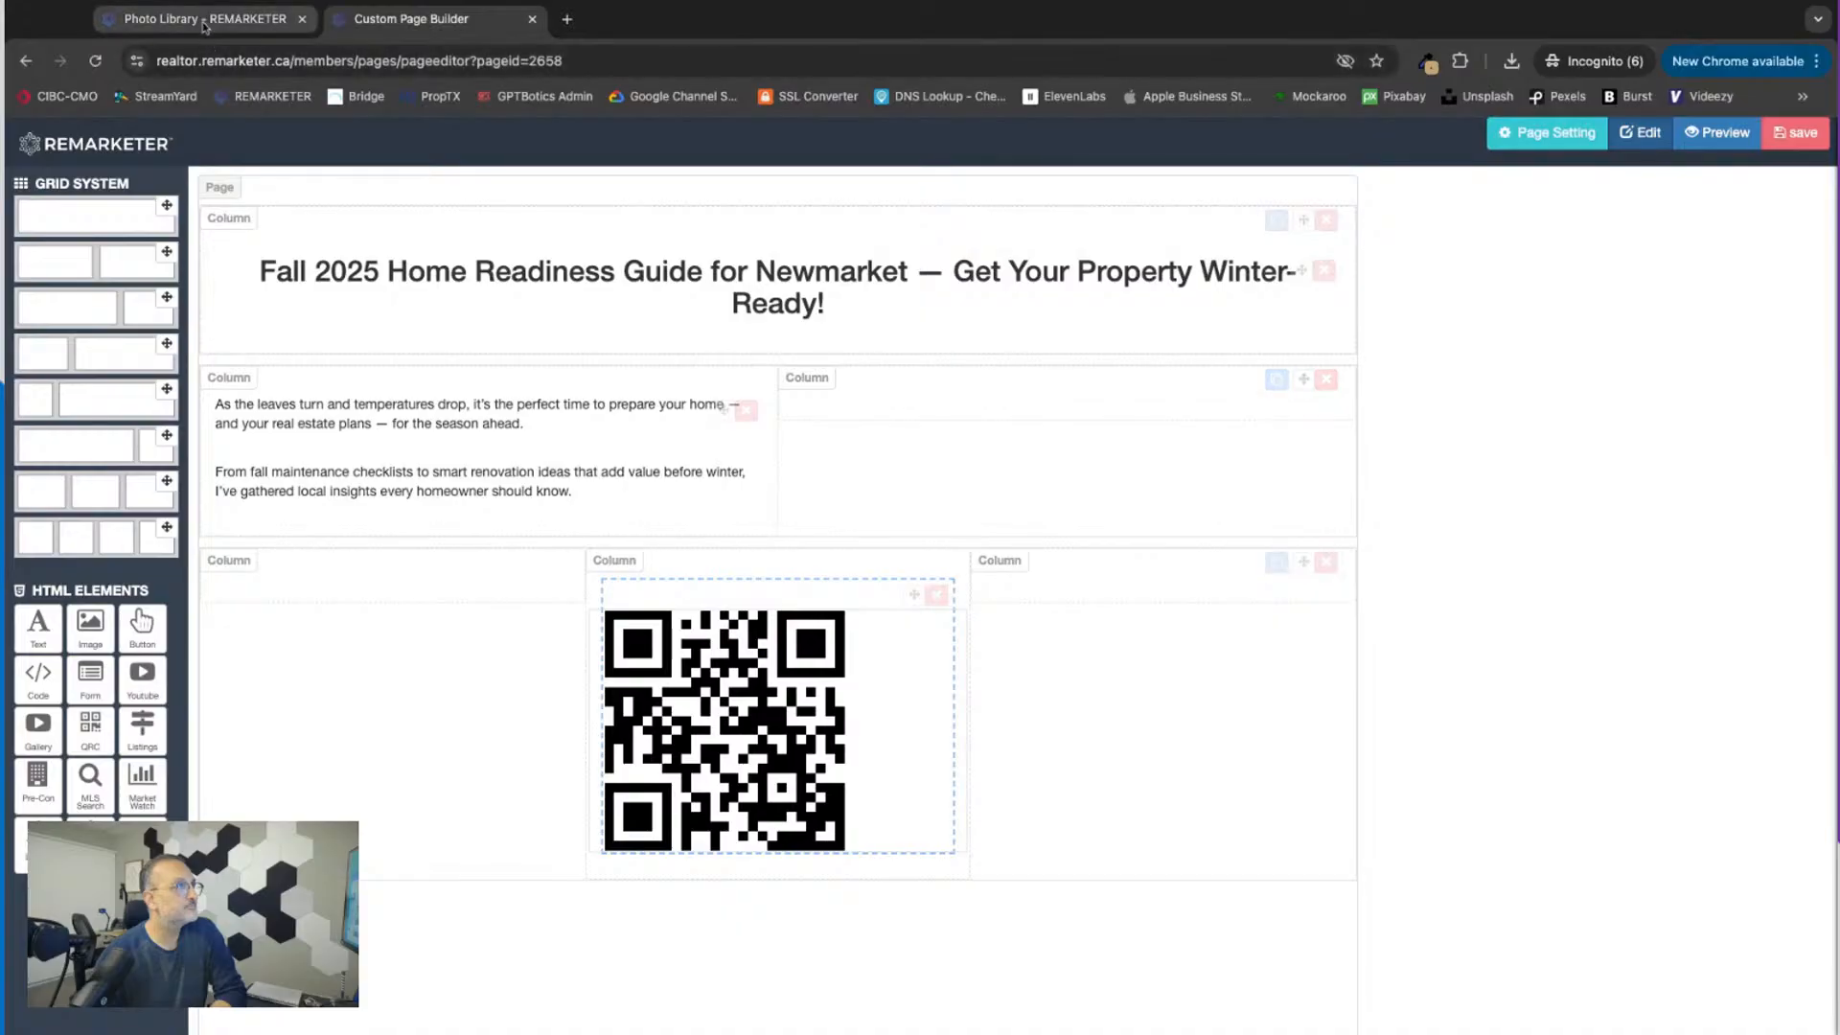
Step: Open the live Fall Event page from the website's custom pages list and examine its title, introduction and QR code
left_click(203, 21)
scroll(57, 770, "down", 5)
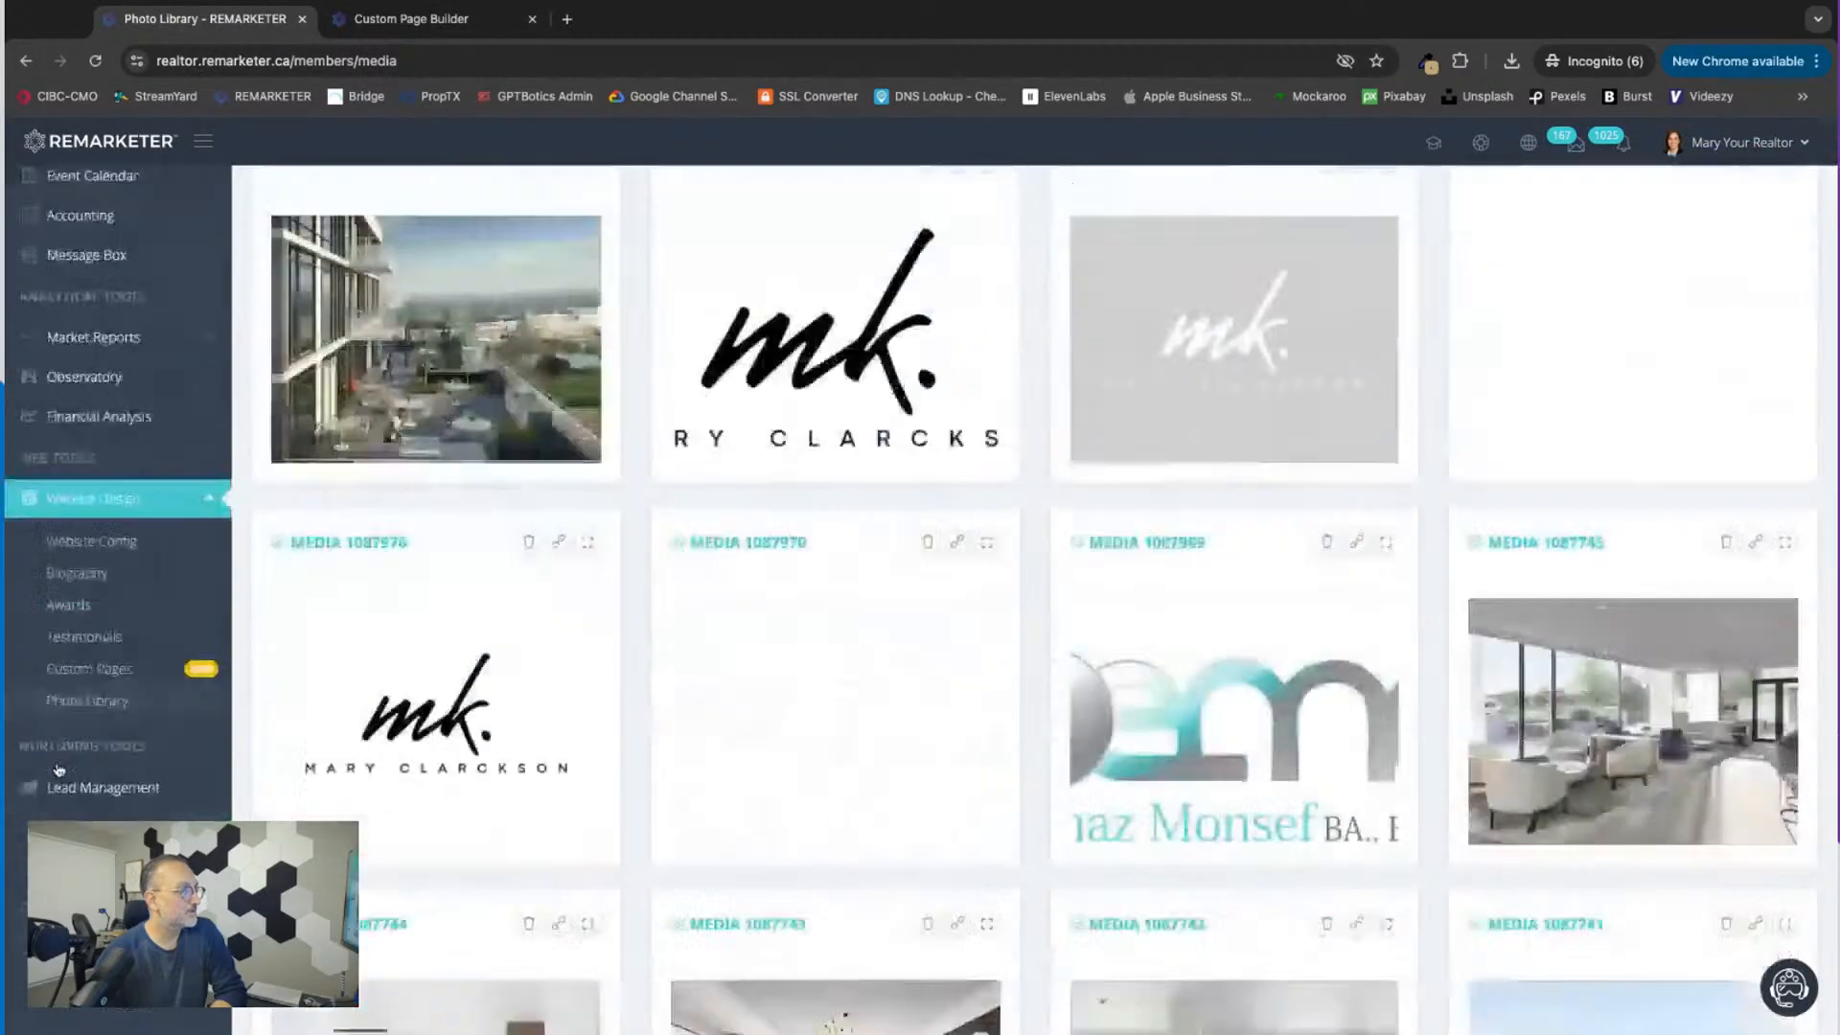
scroll(58, 769, "down", 4)
scroll(76, 499, "up", 3)
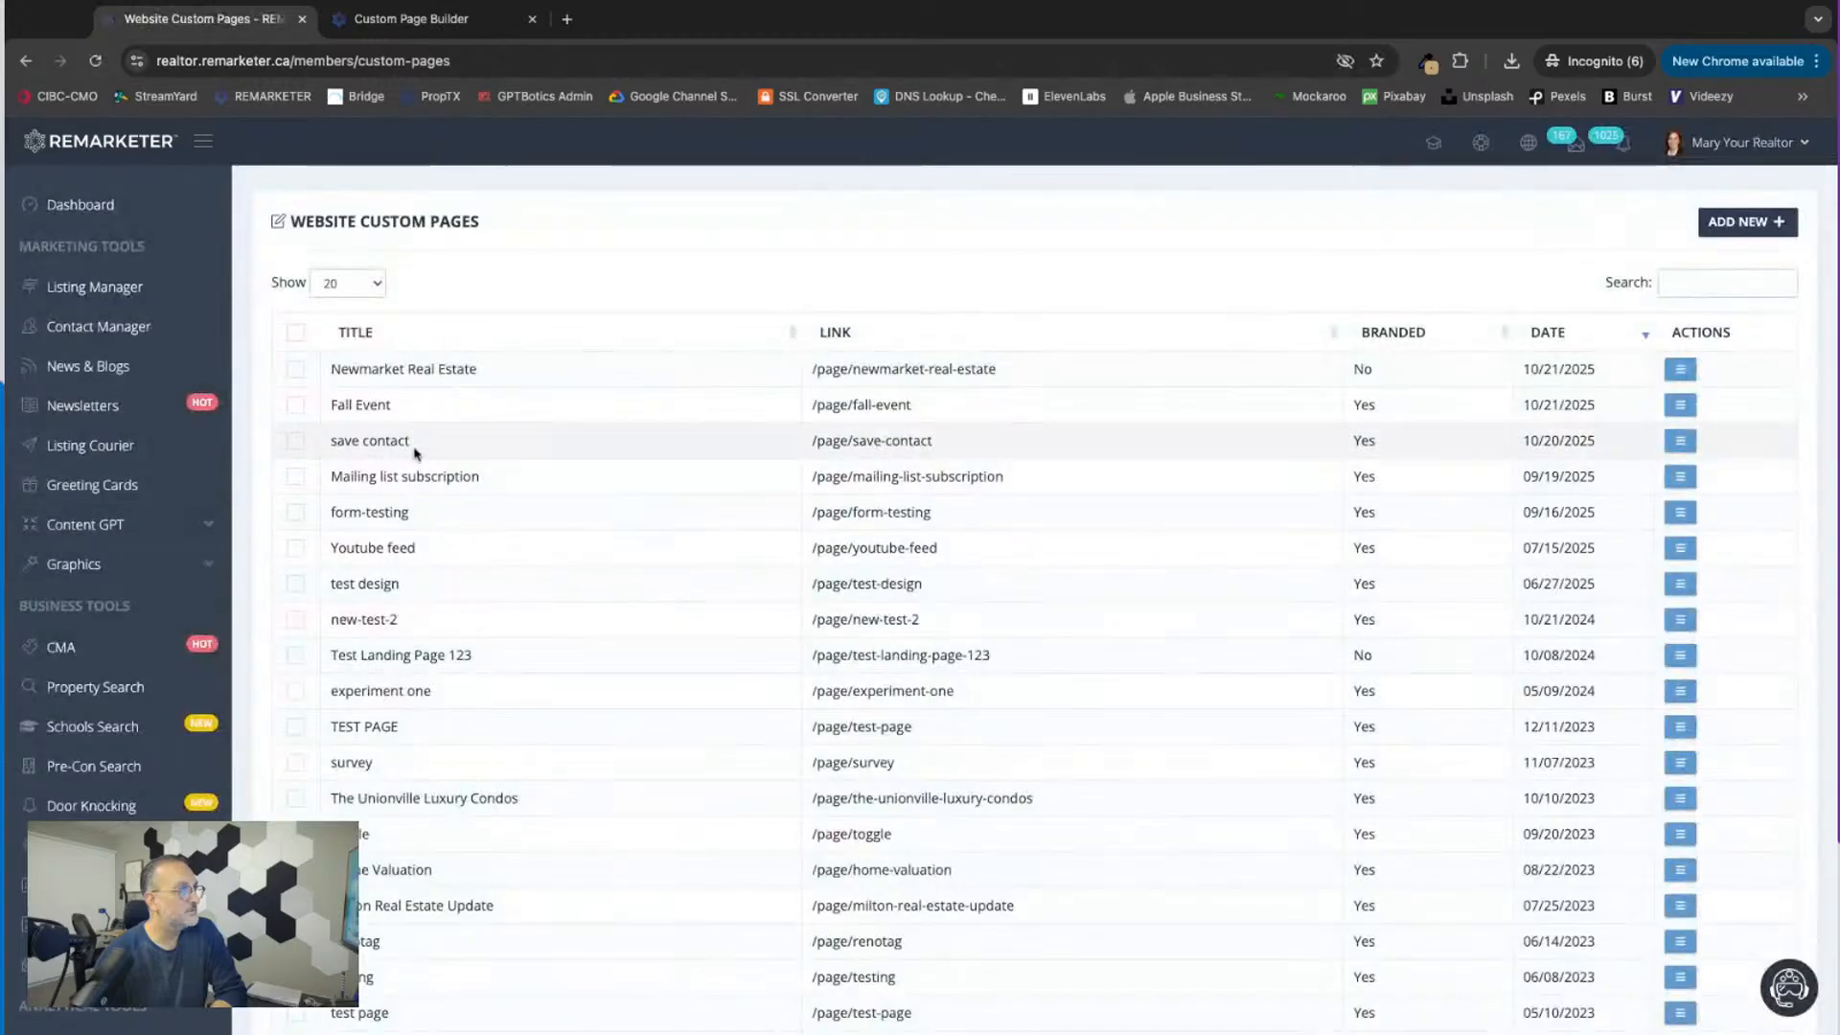
left_click(1680, 405)
left_click(1582, 469)
scroll(958, 670, "down", 5)
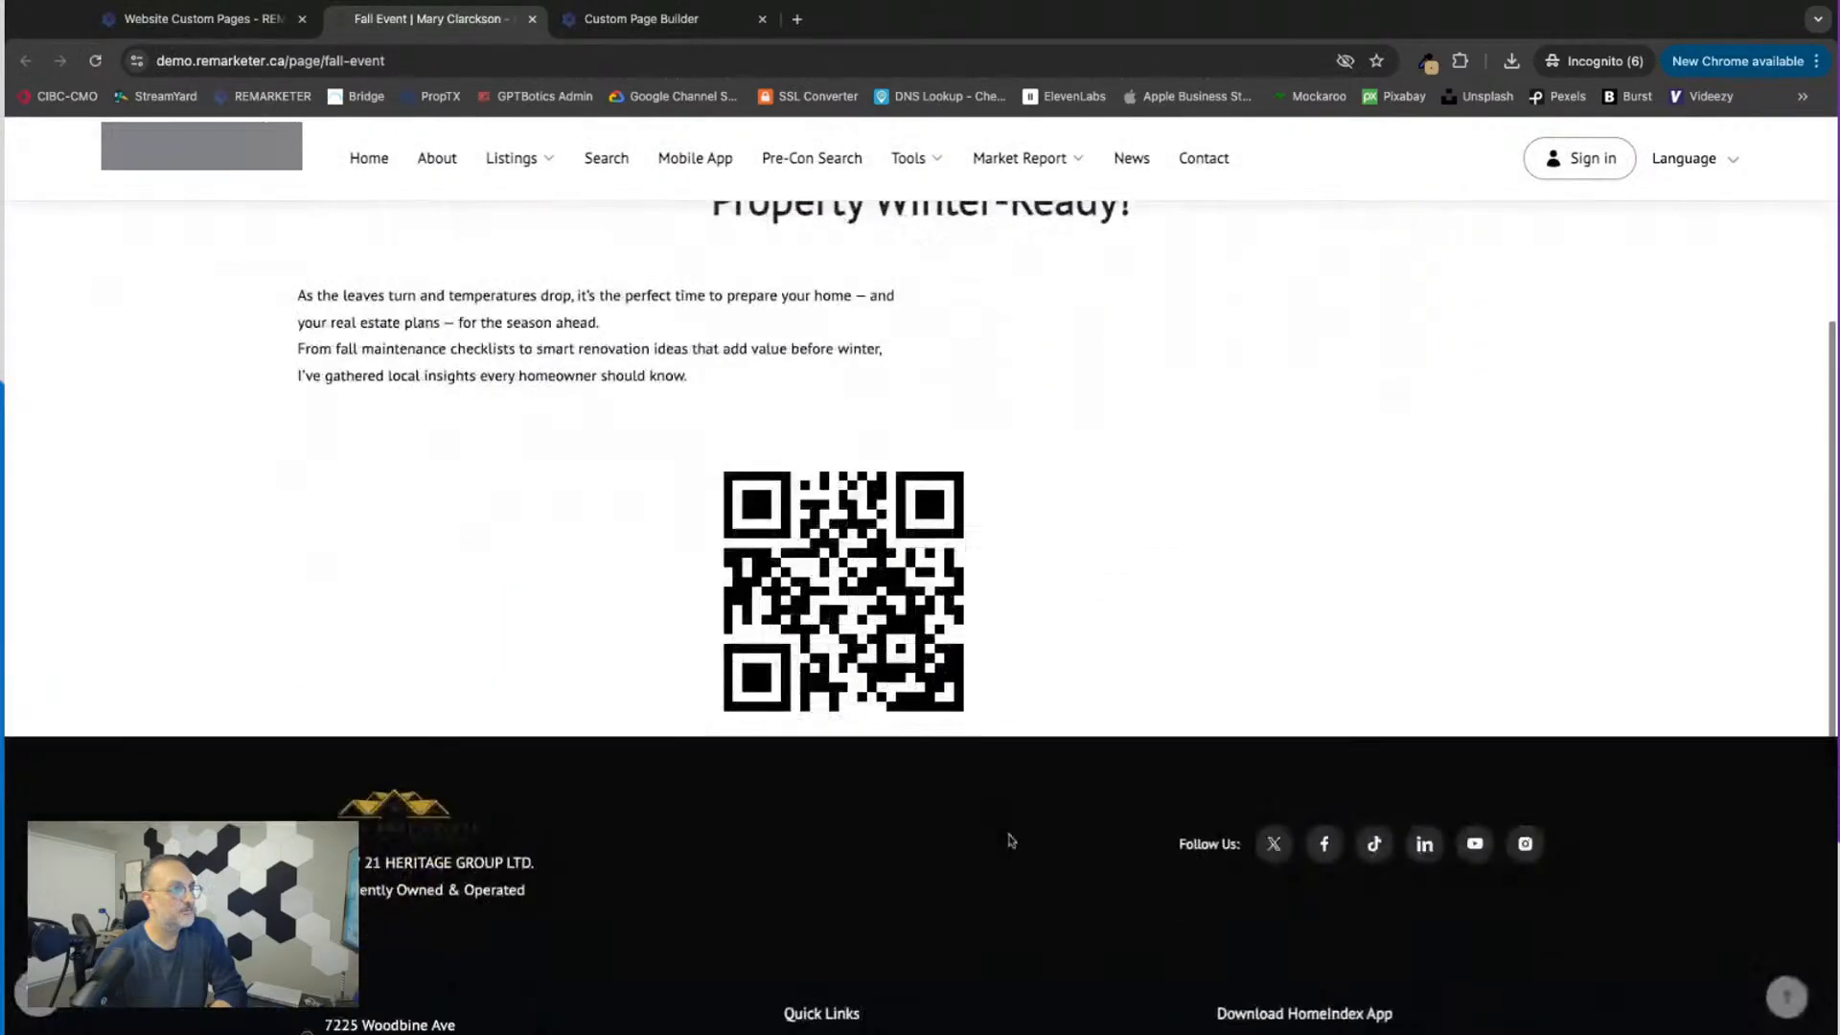
scroll(1138, 645, "up", 5)
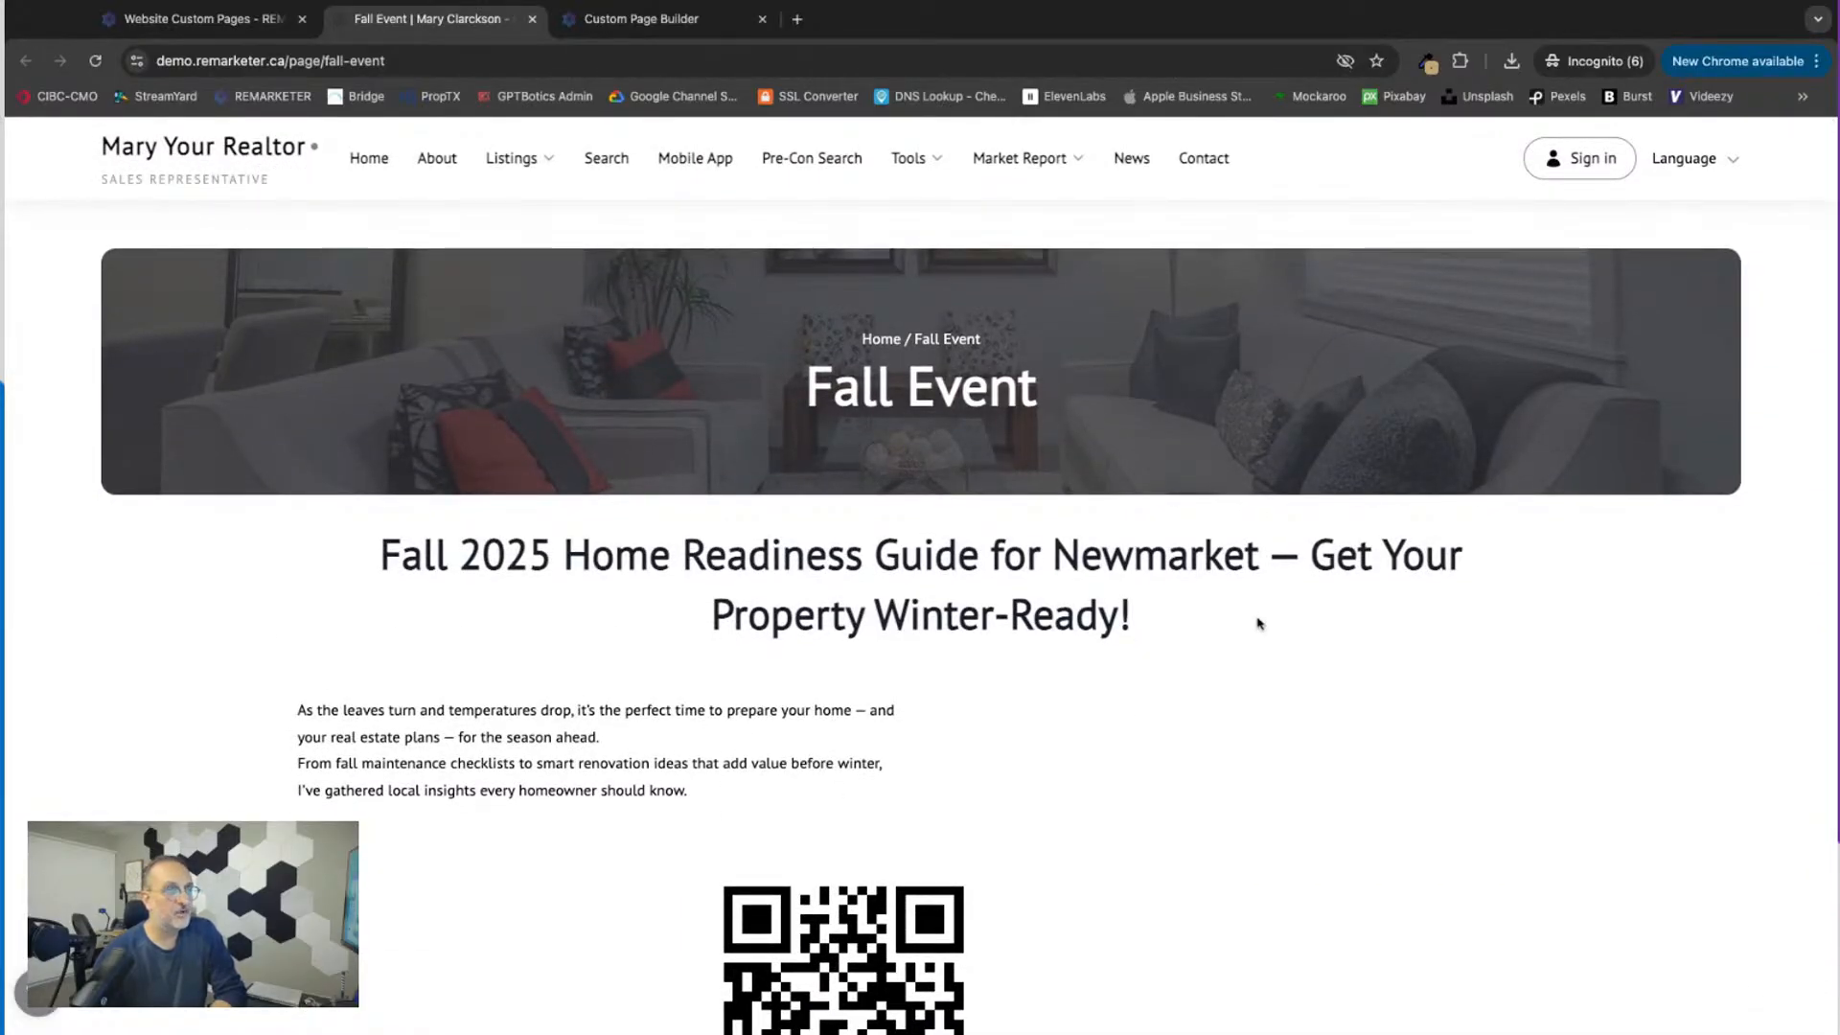
scroll(1259, 623, "down", 4)
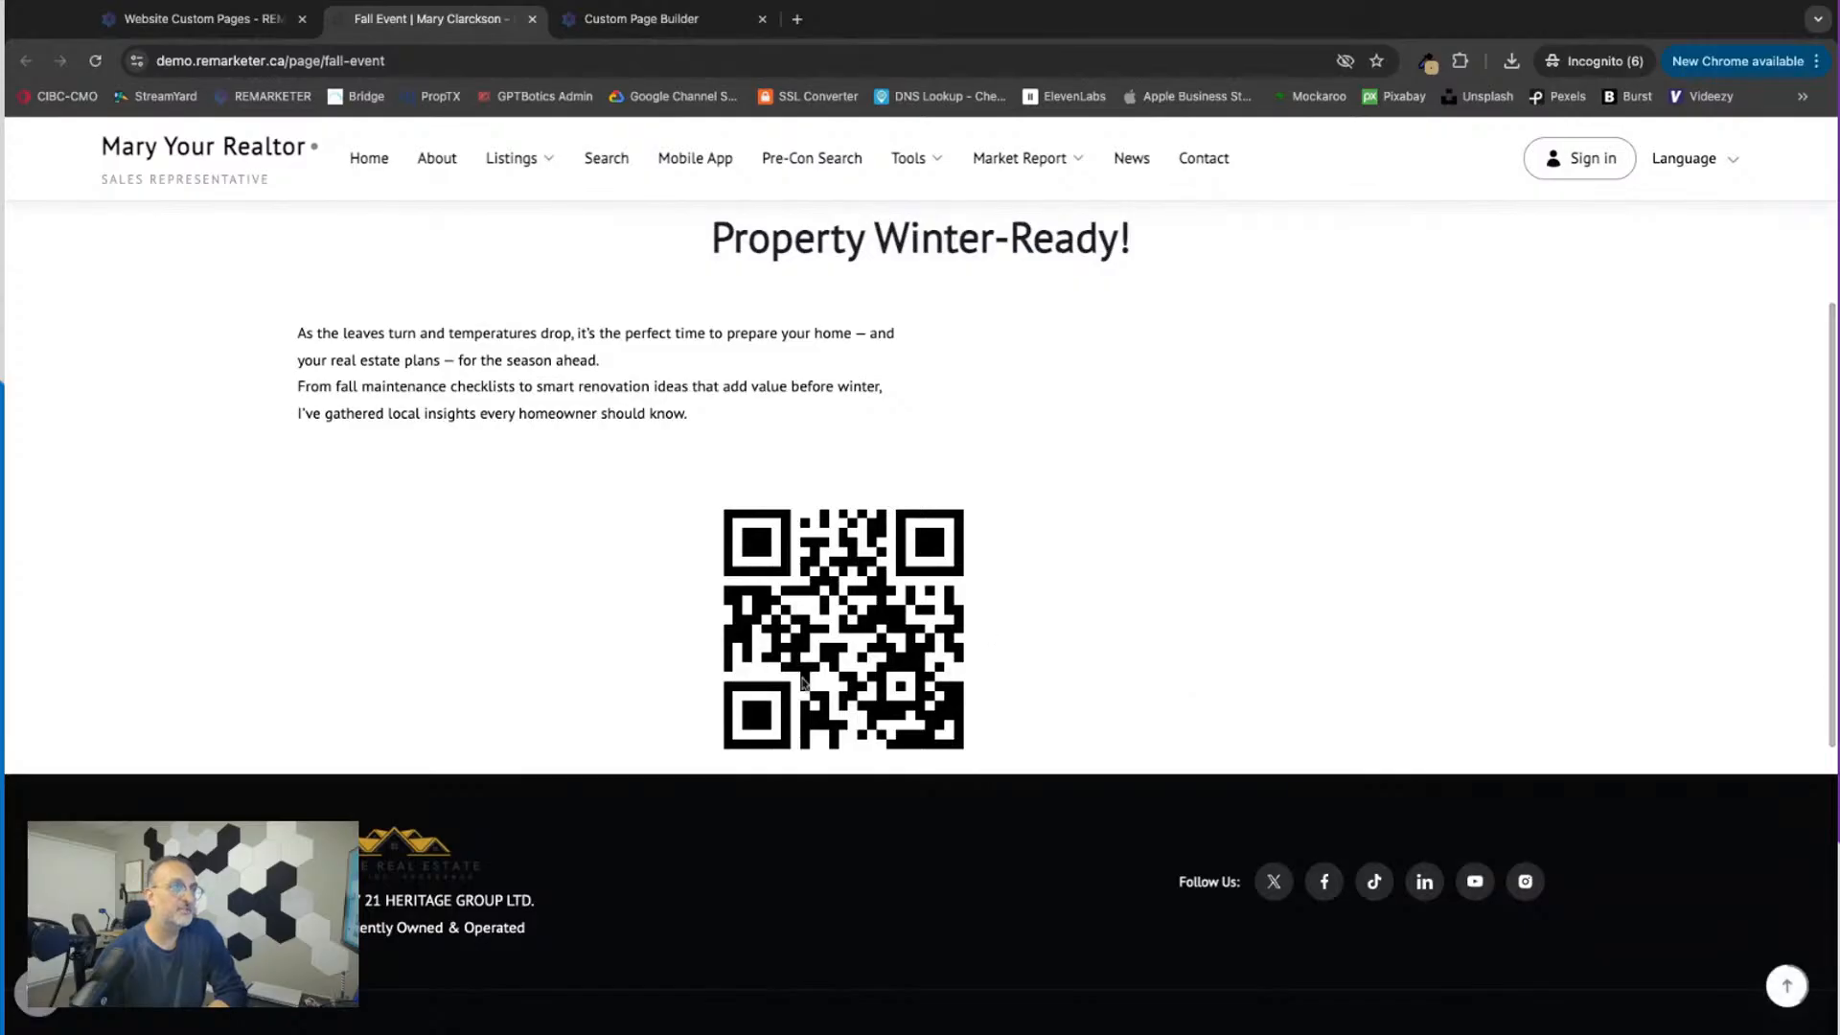
scroll(889, 661, "up", 4)
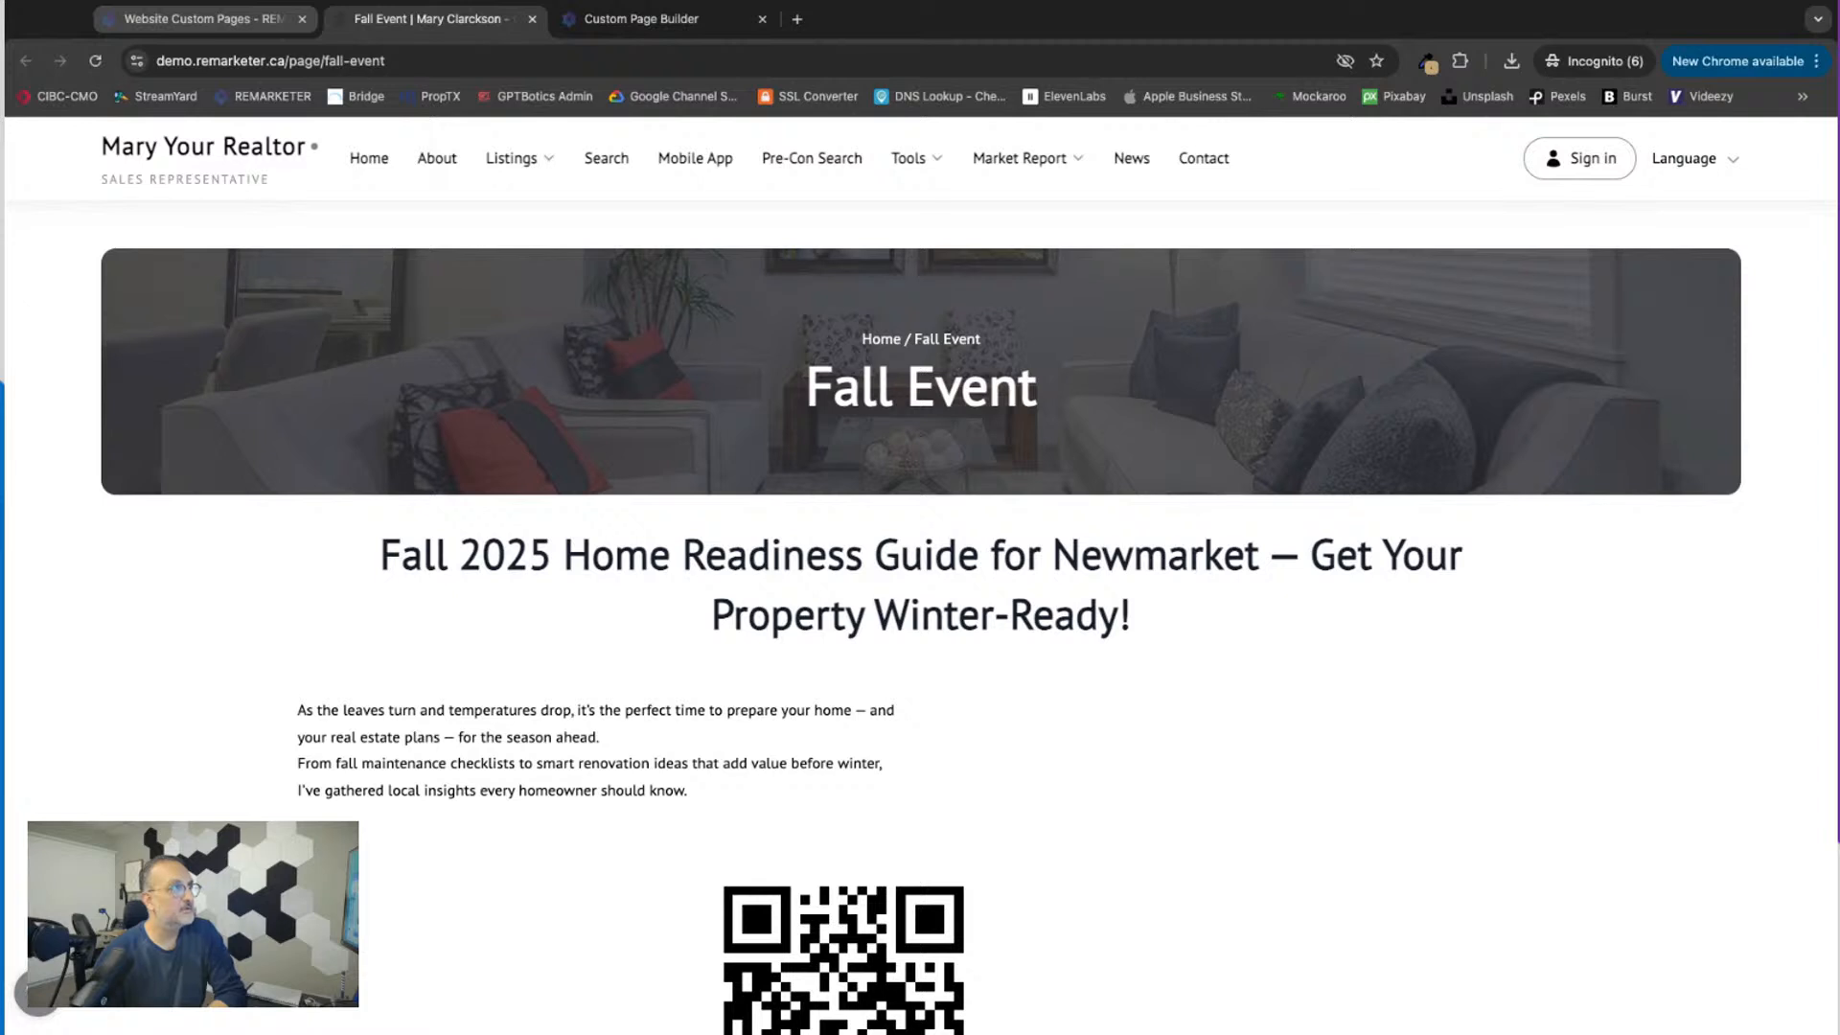
Step: In the page builder, add text above the QR code reading "Scan this code with your phone to get a FREE checklist for preparing your home for Fall Season"
left_click(196, 19)
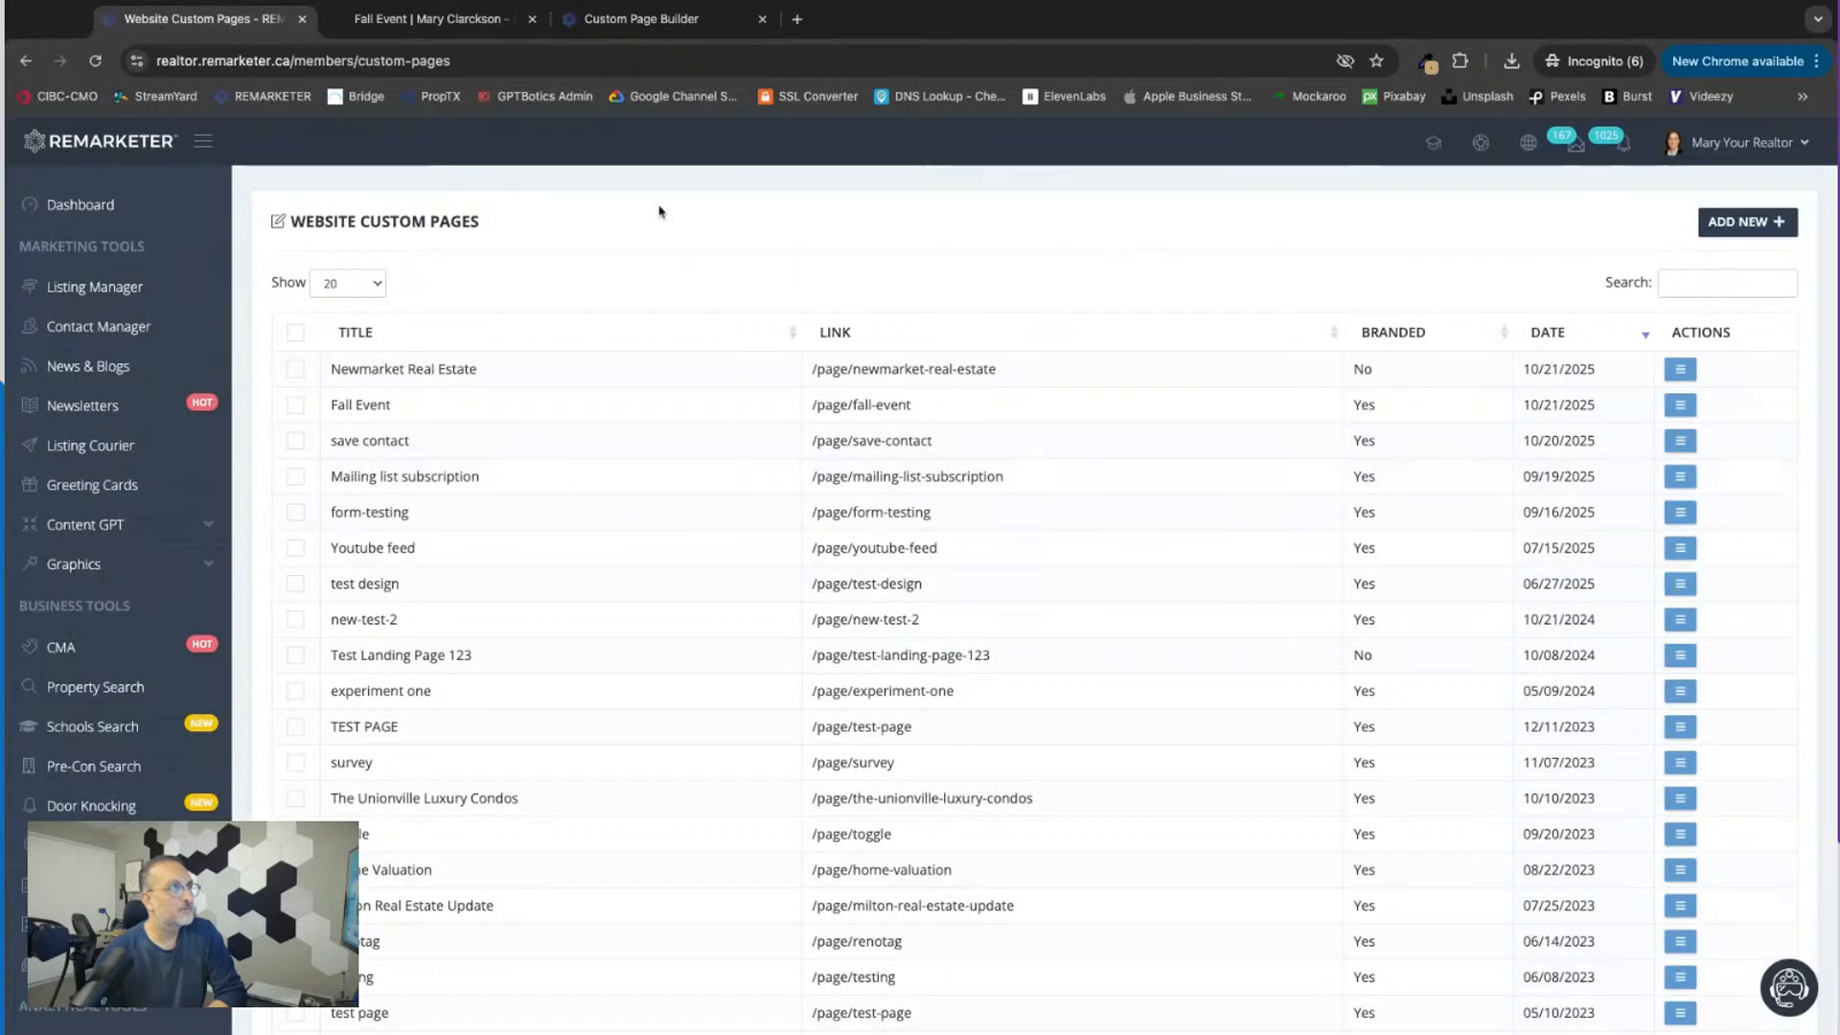
left_click(657, 21)
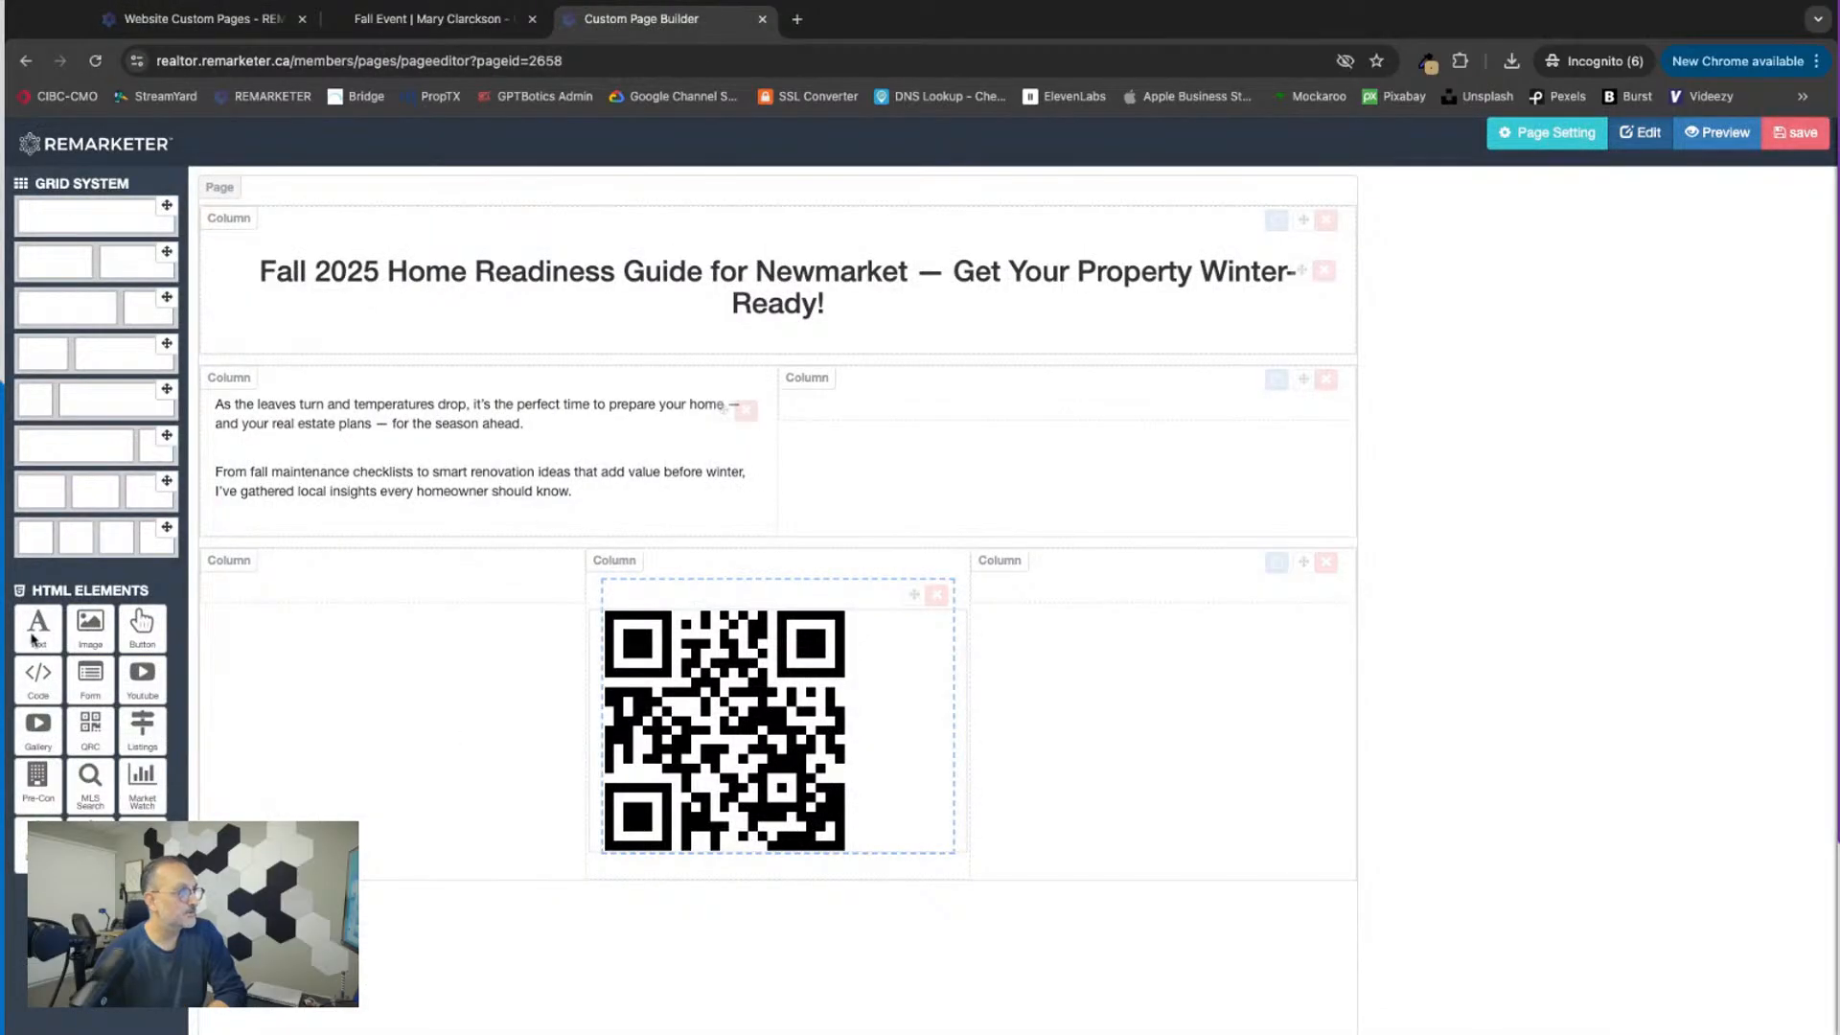
left_click_drag(34, 637, 834, 590)
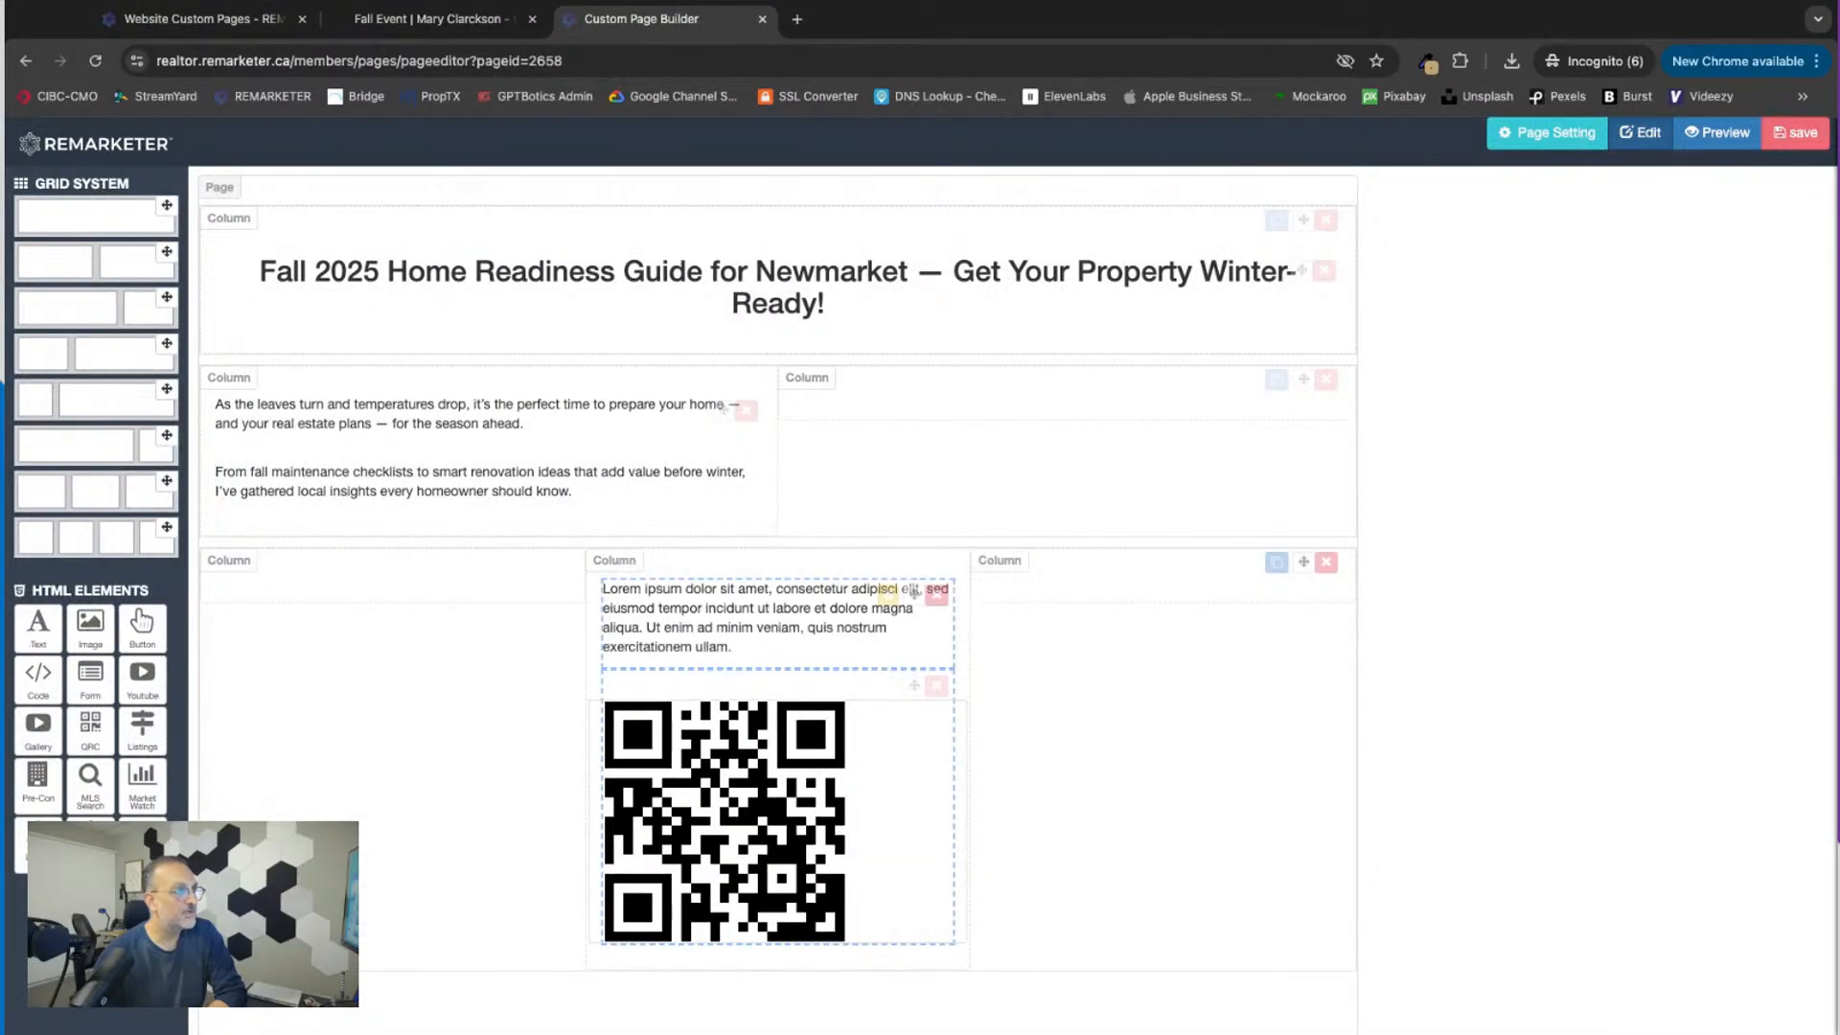
left_click(887, 595)
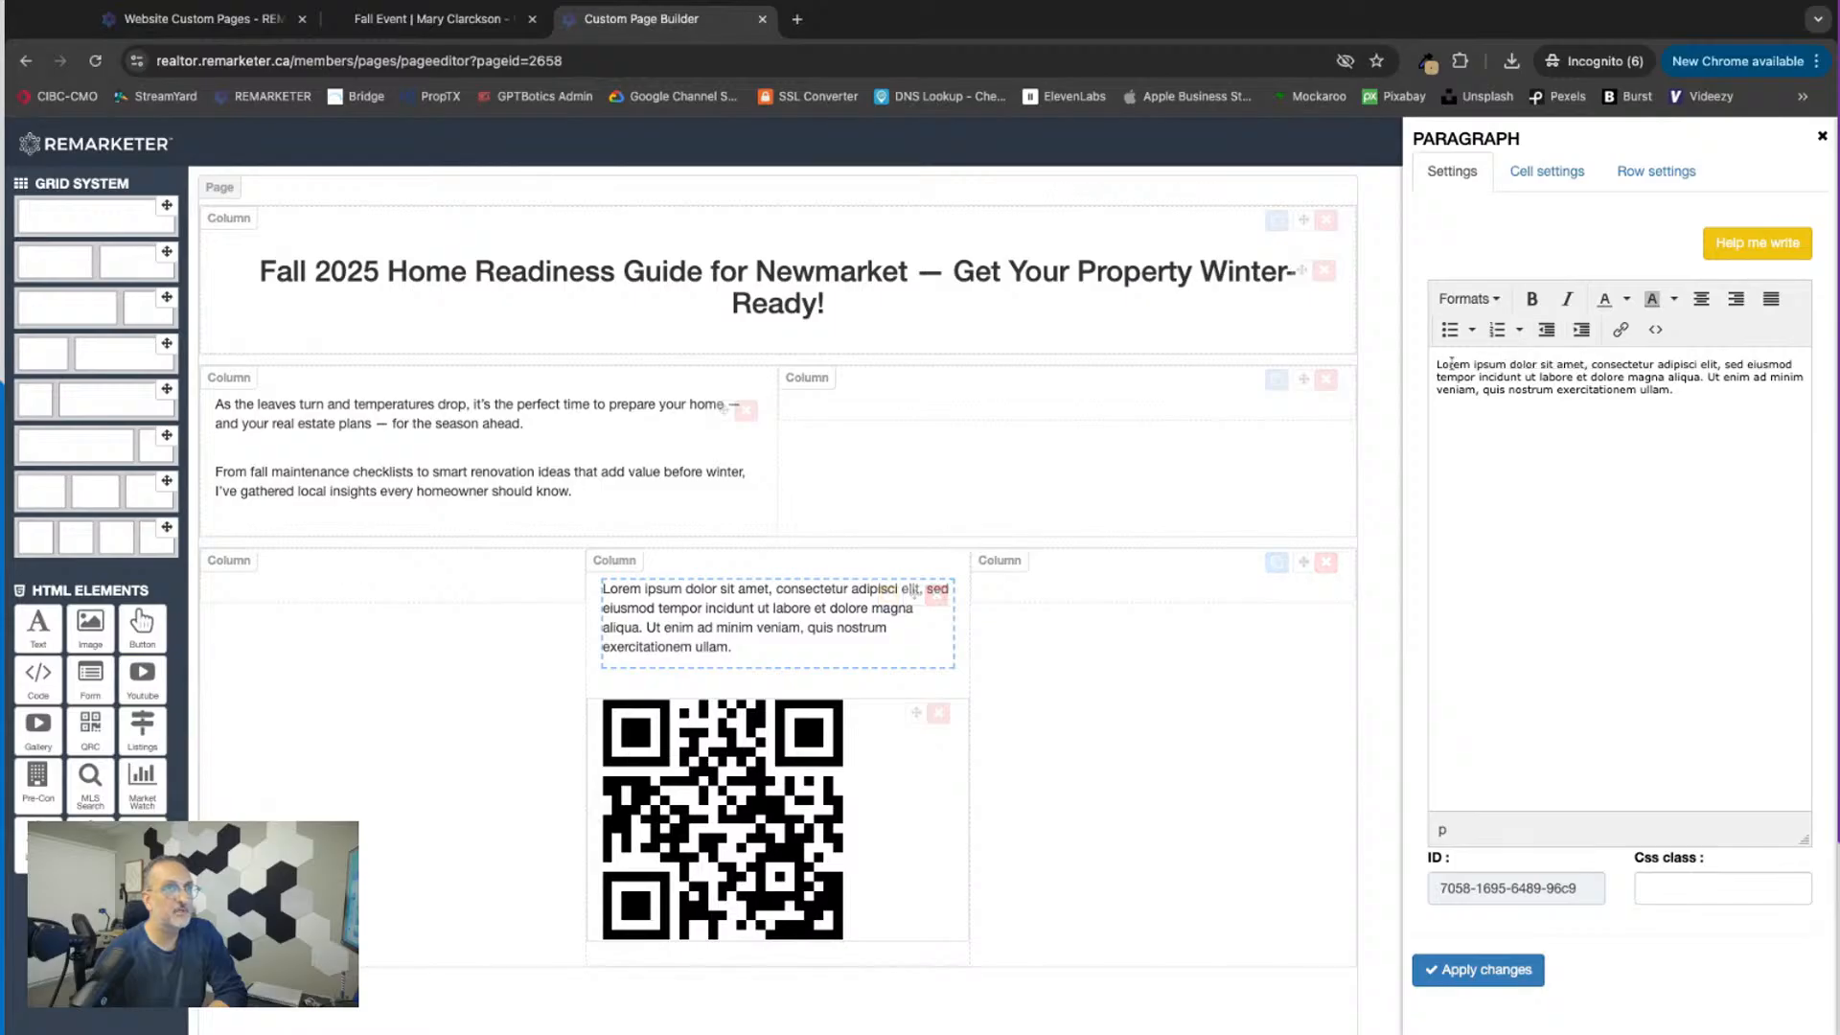
triple_click(1437, 365)
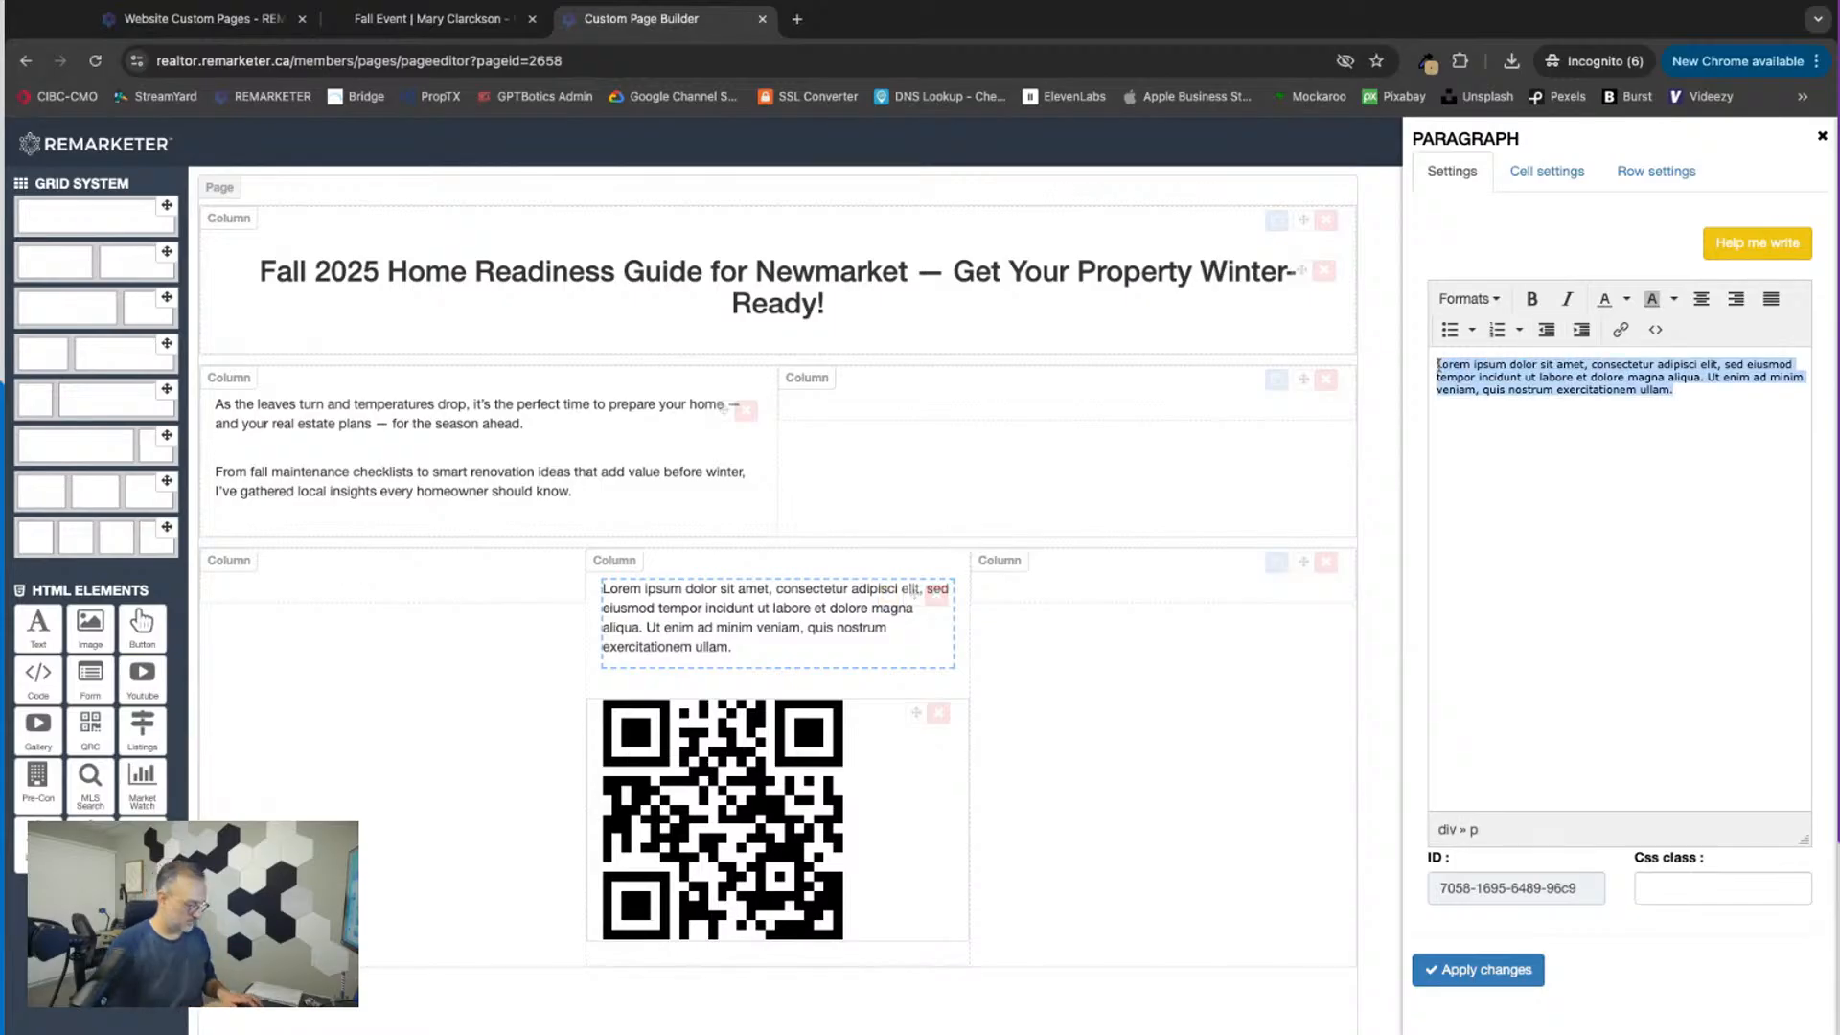
type("Scan this code with your phone to get a FREE checklist for prepa")
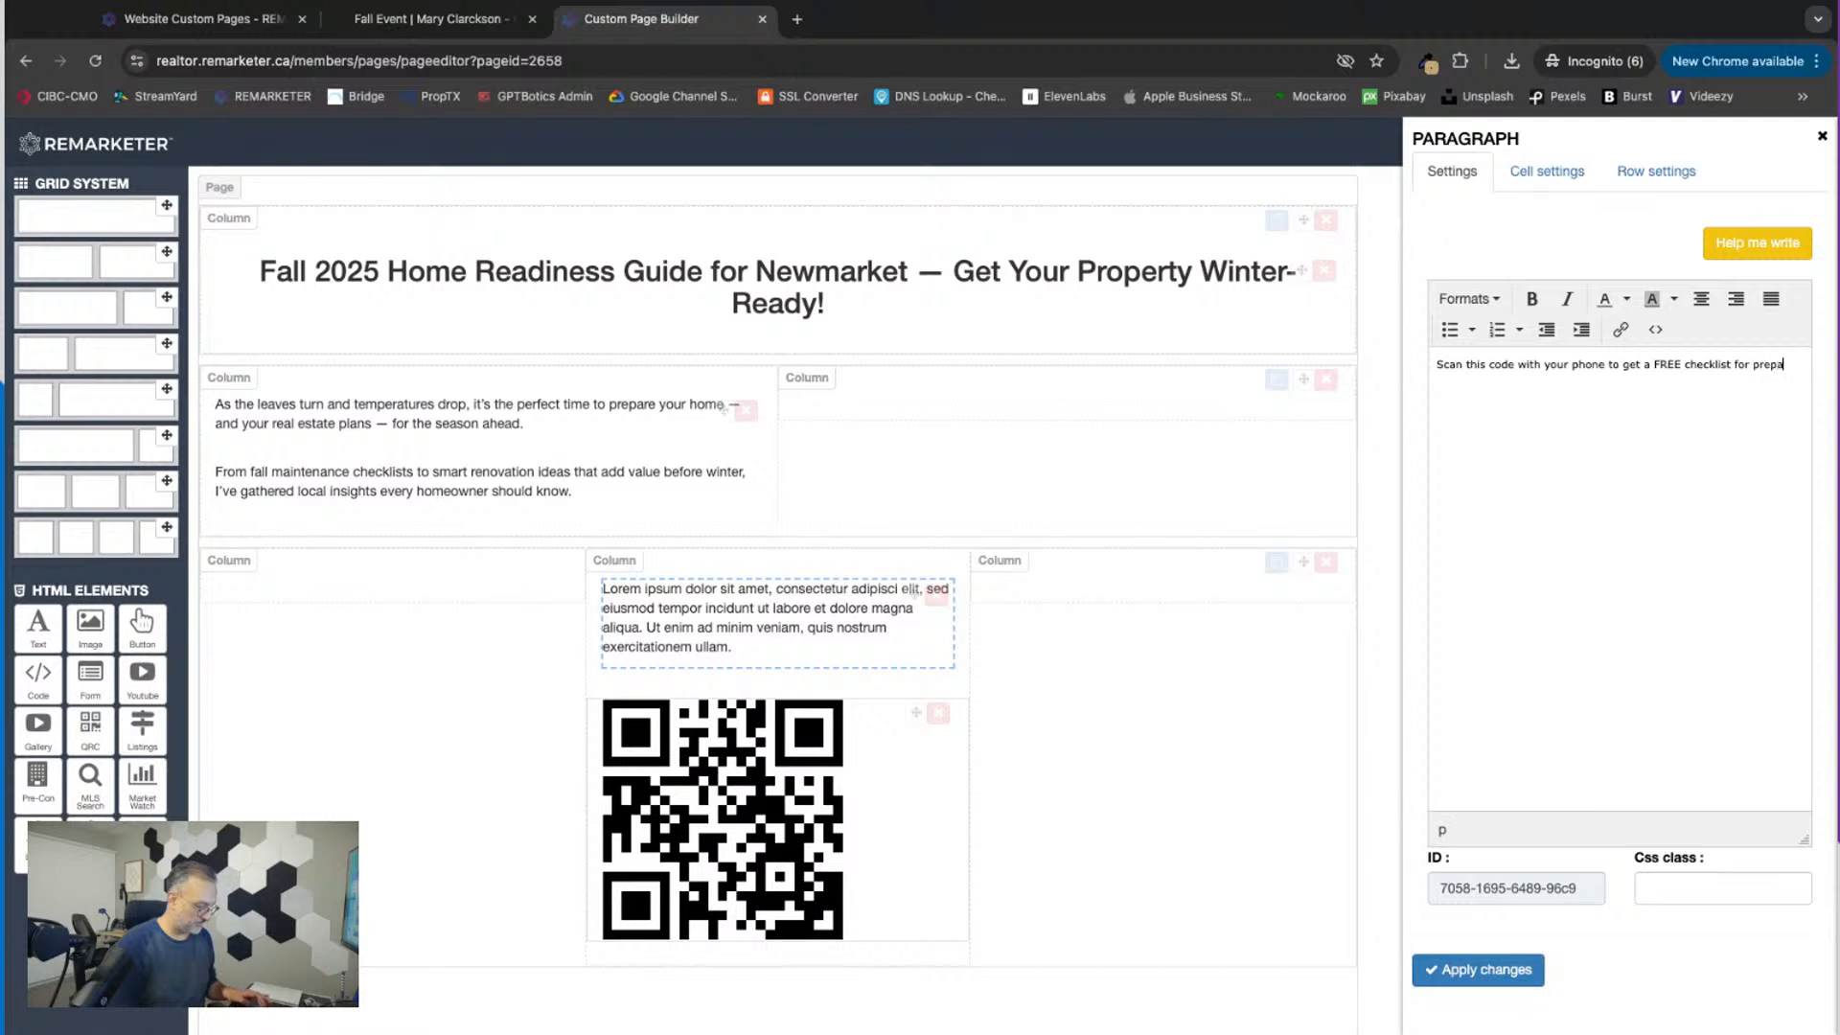
type("ring your home for Fall Sea")
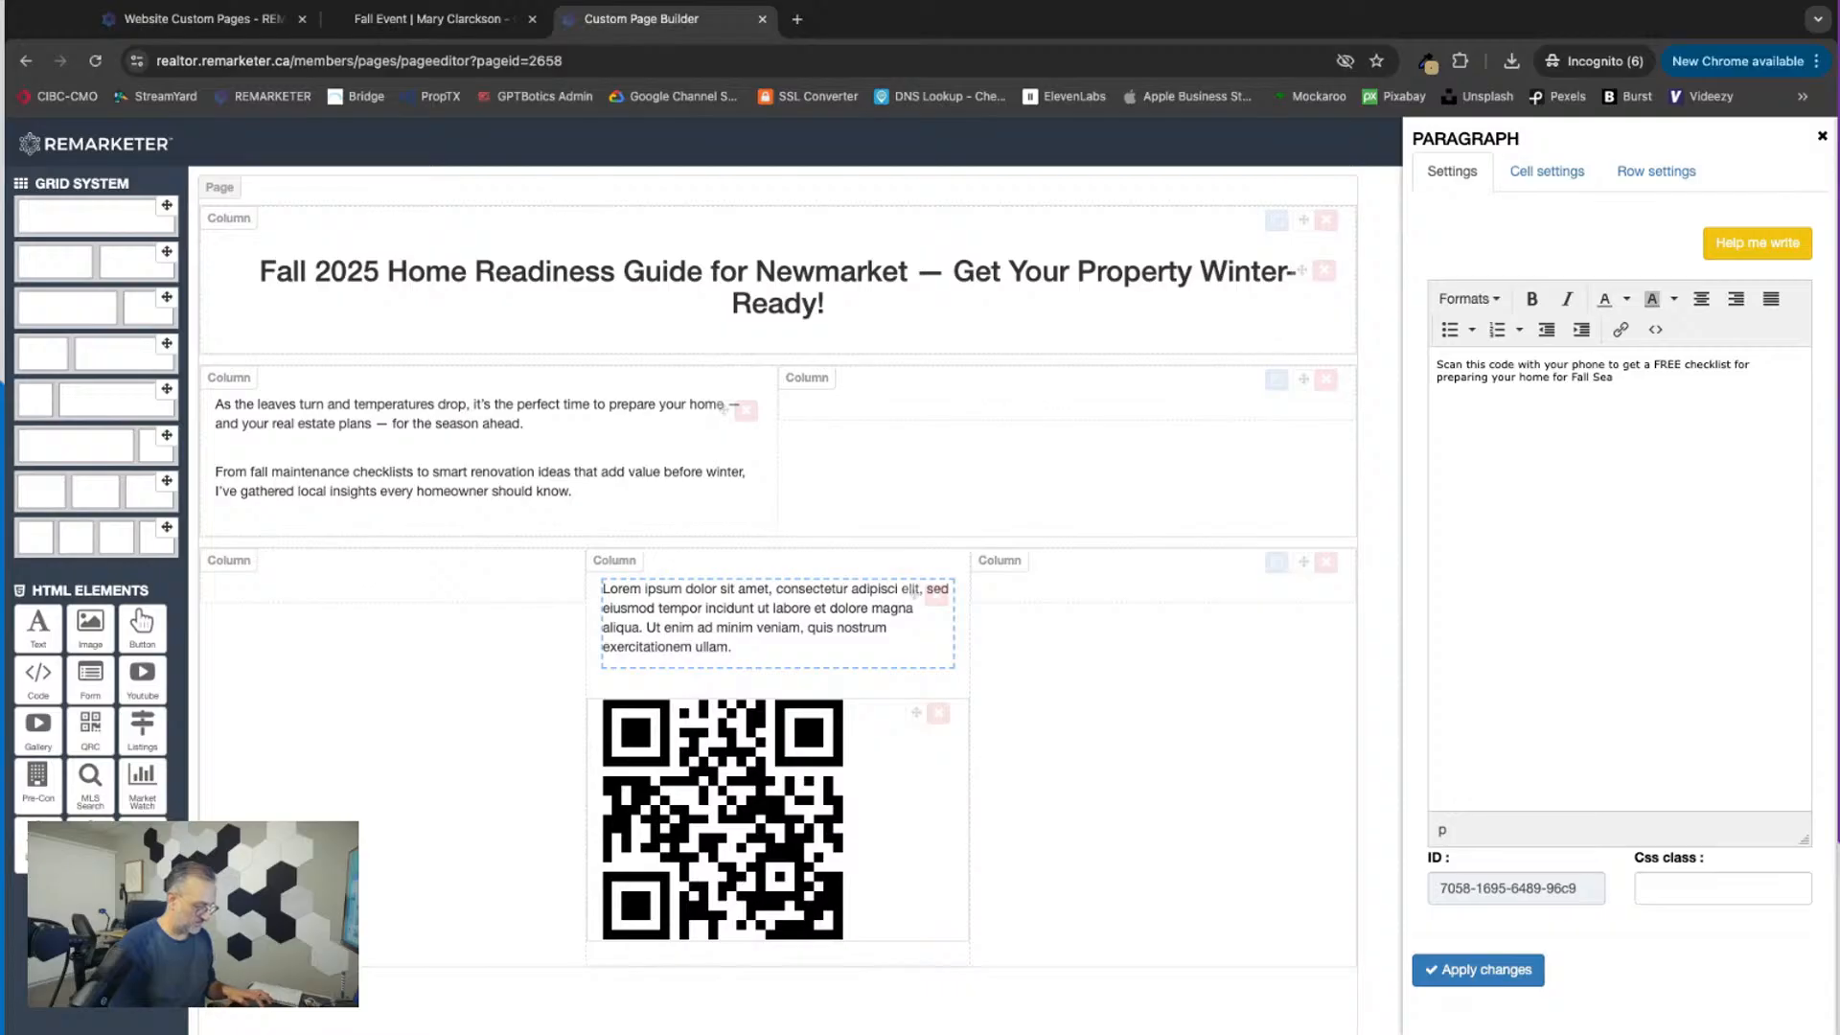
type("son")
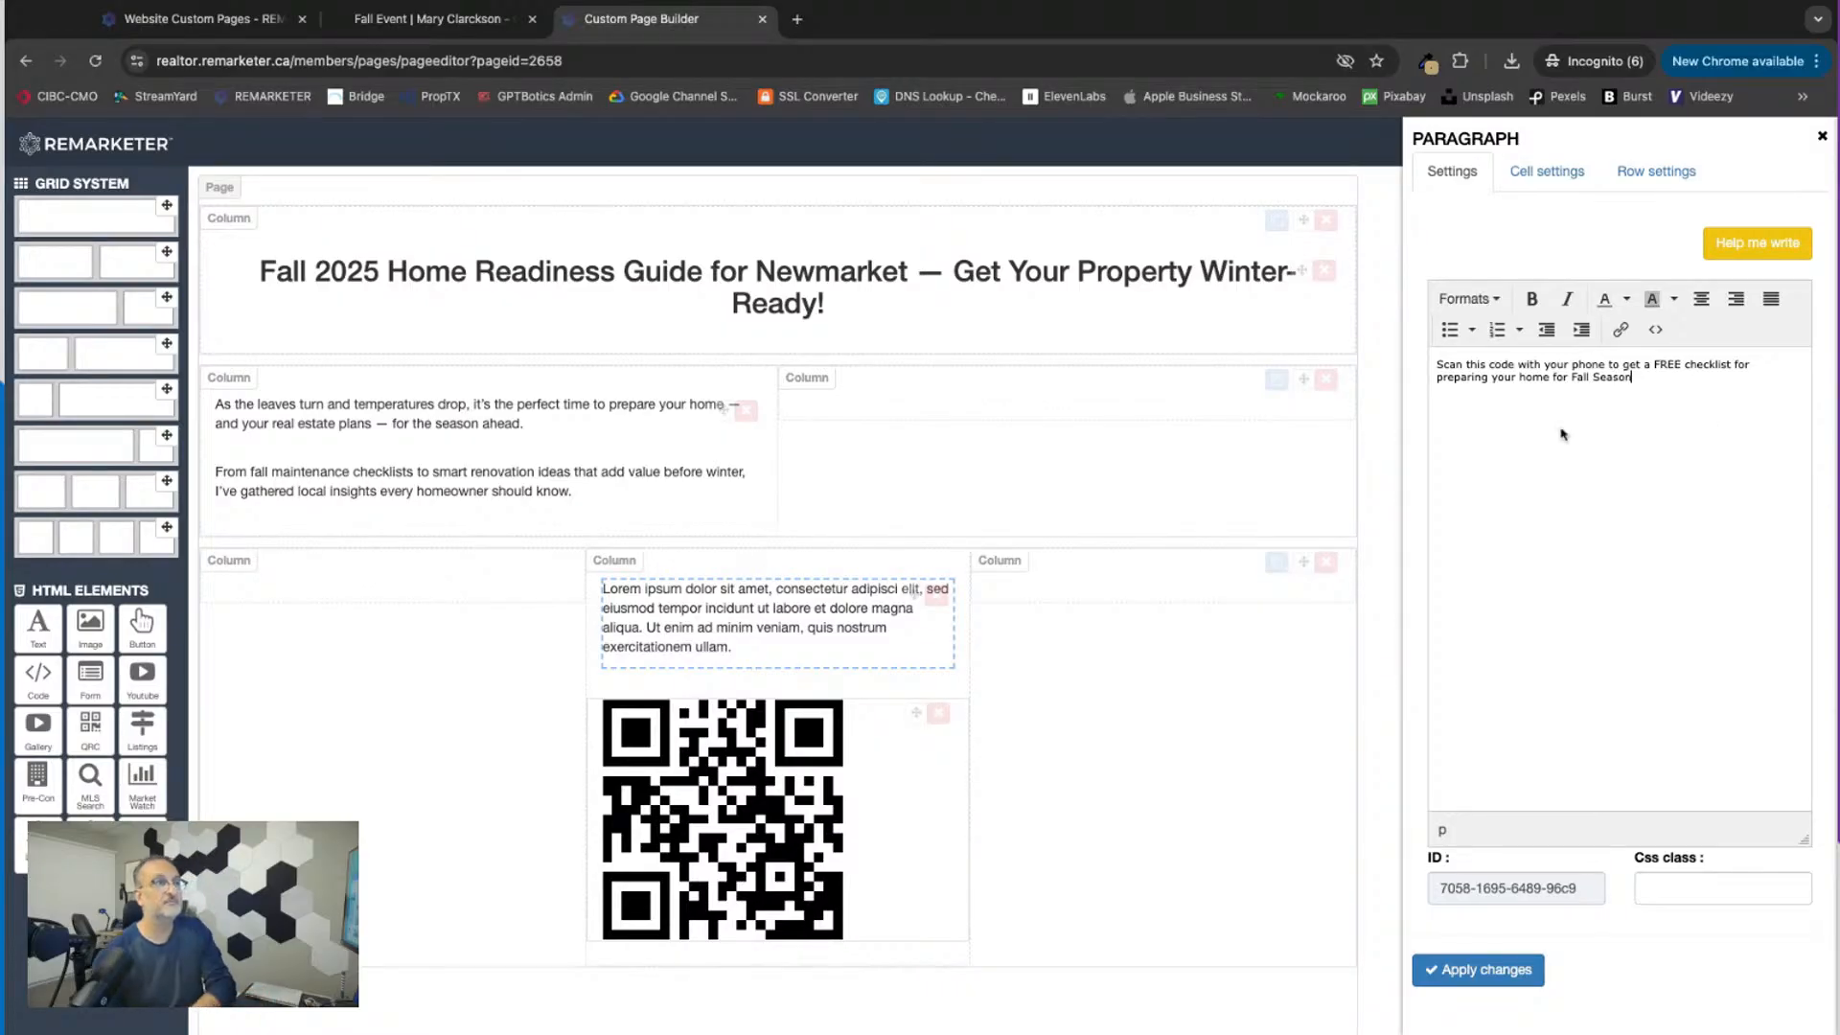
Step: Centre the text above the QR code, format it as Heading 3 and apply the changes
triple_click(1441, 364)
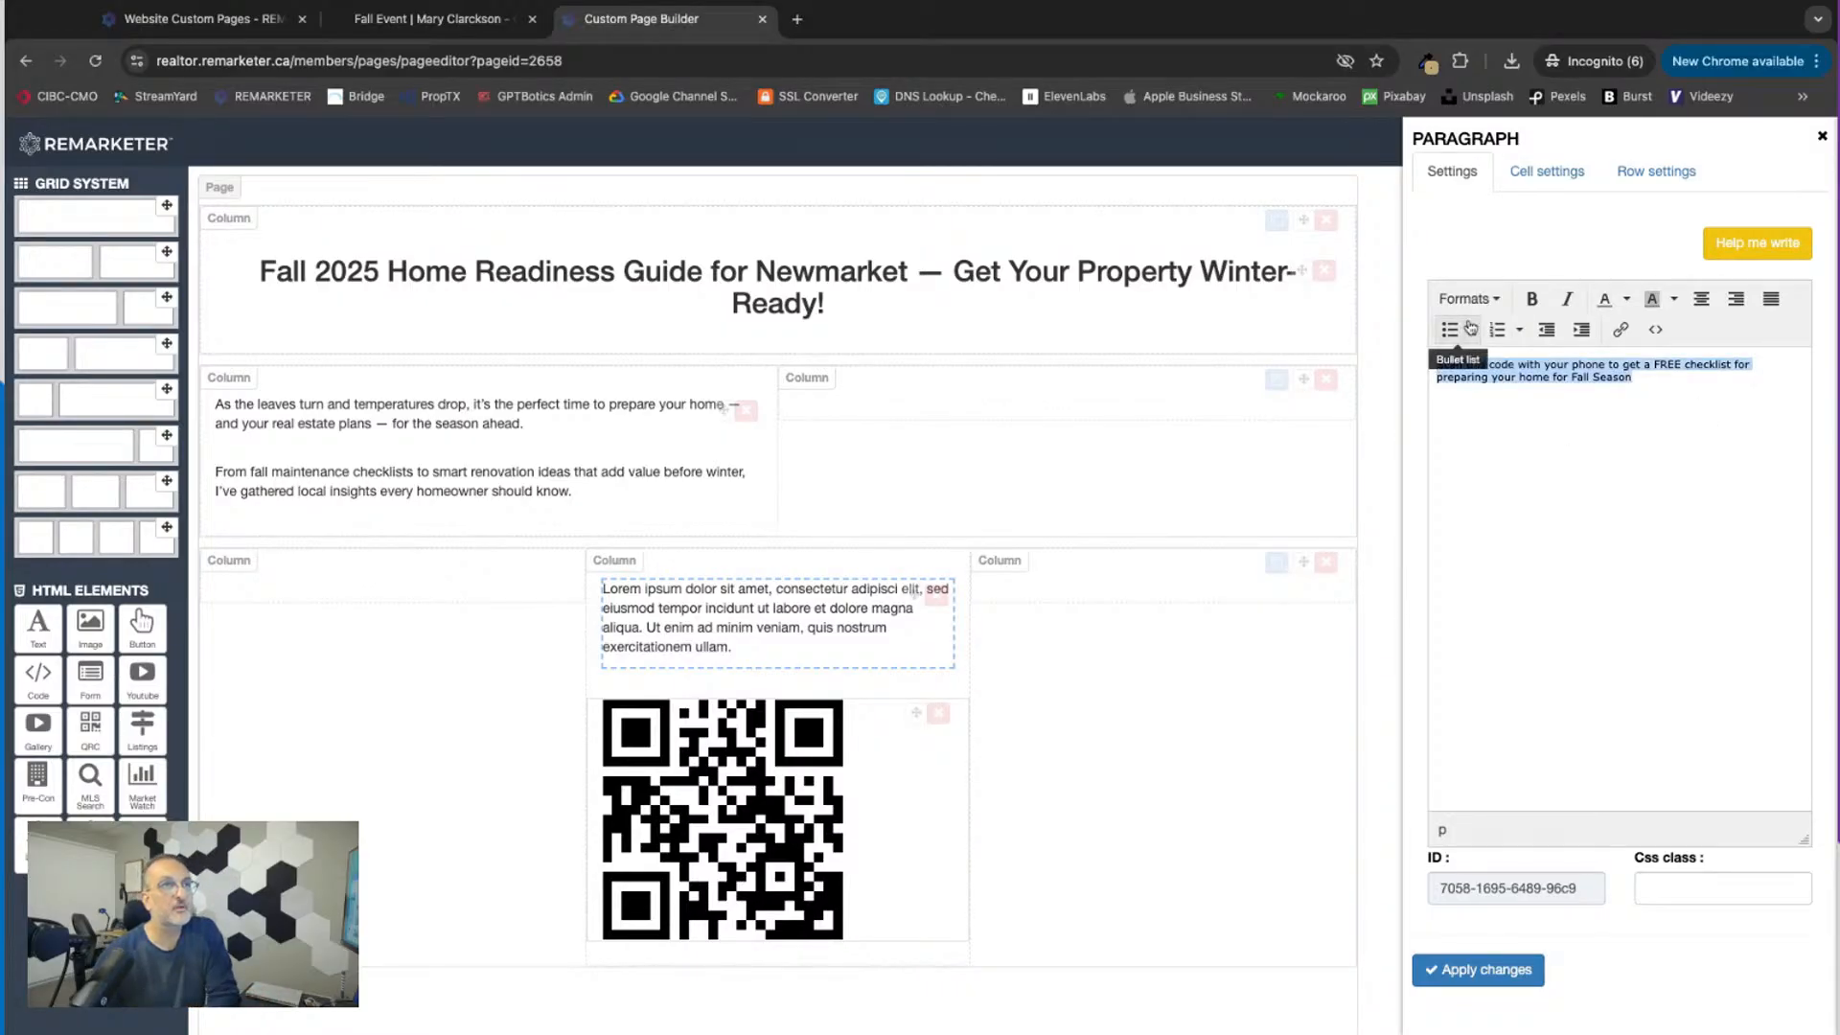
left_click(1698, 302)
left_click(1466, 298)
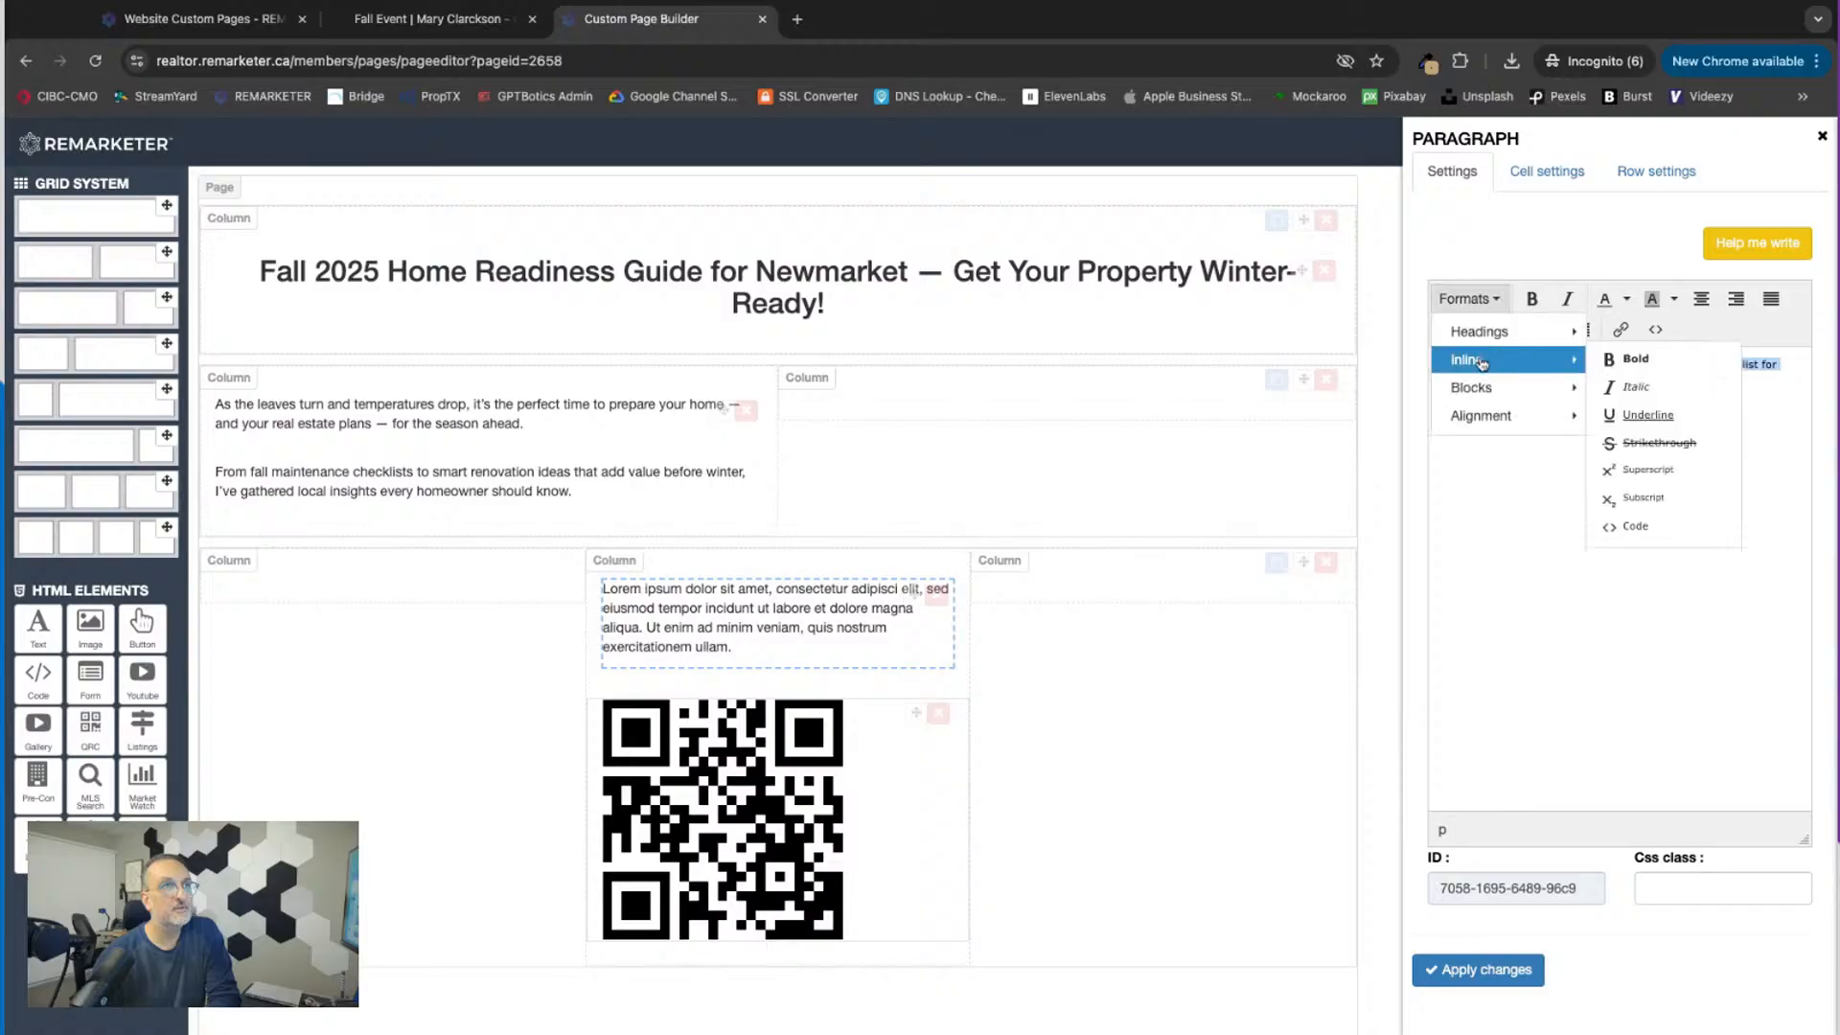
mouse_move(1504, 336)
left_click(1640, 402)
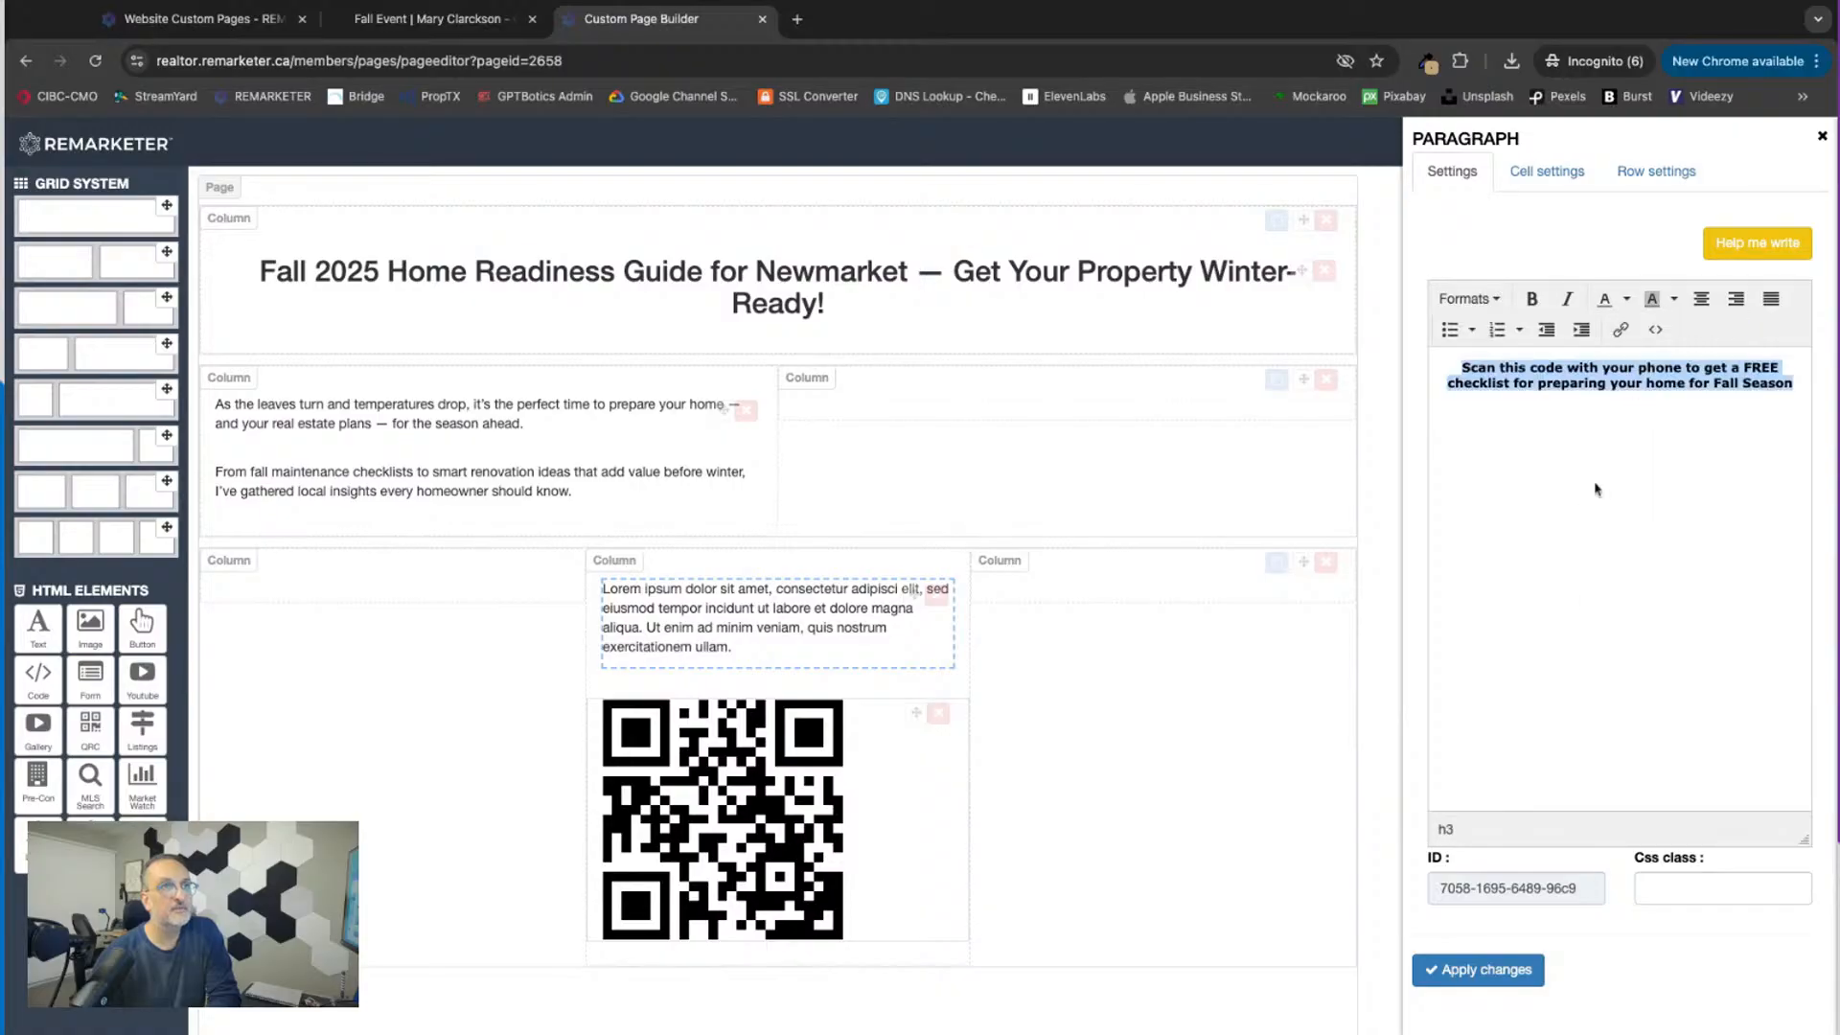
left_click(1510, 970)
left_click(1821, 136)
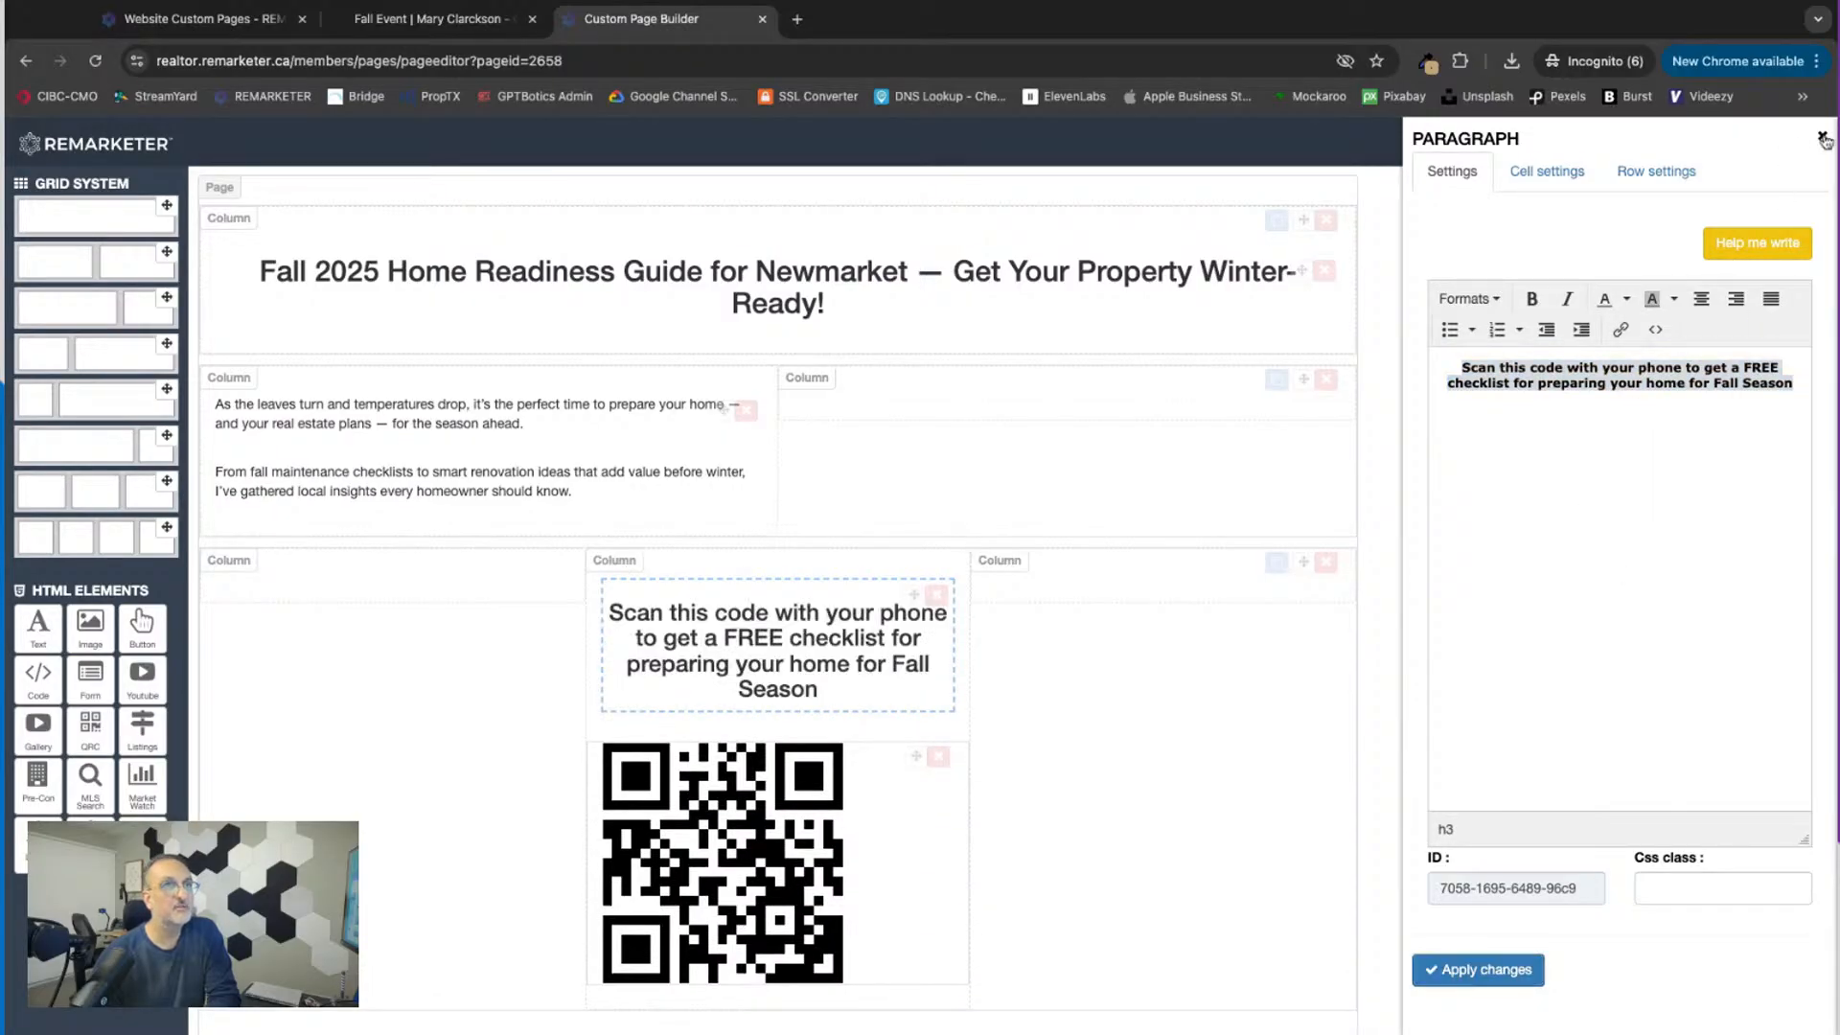
Step: Save the page and reload the live Fall Event page to check the new heading above the QR code
left_click(1795, 132)
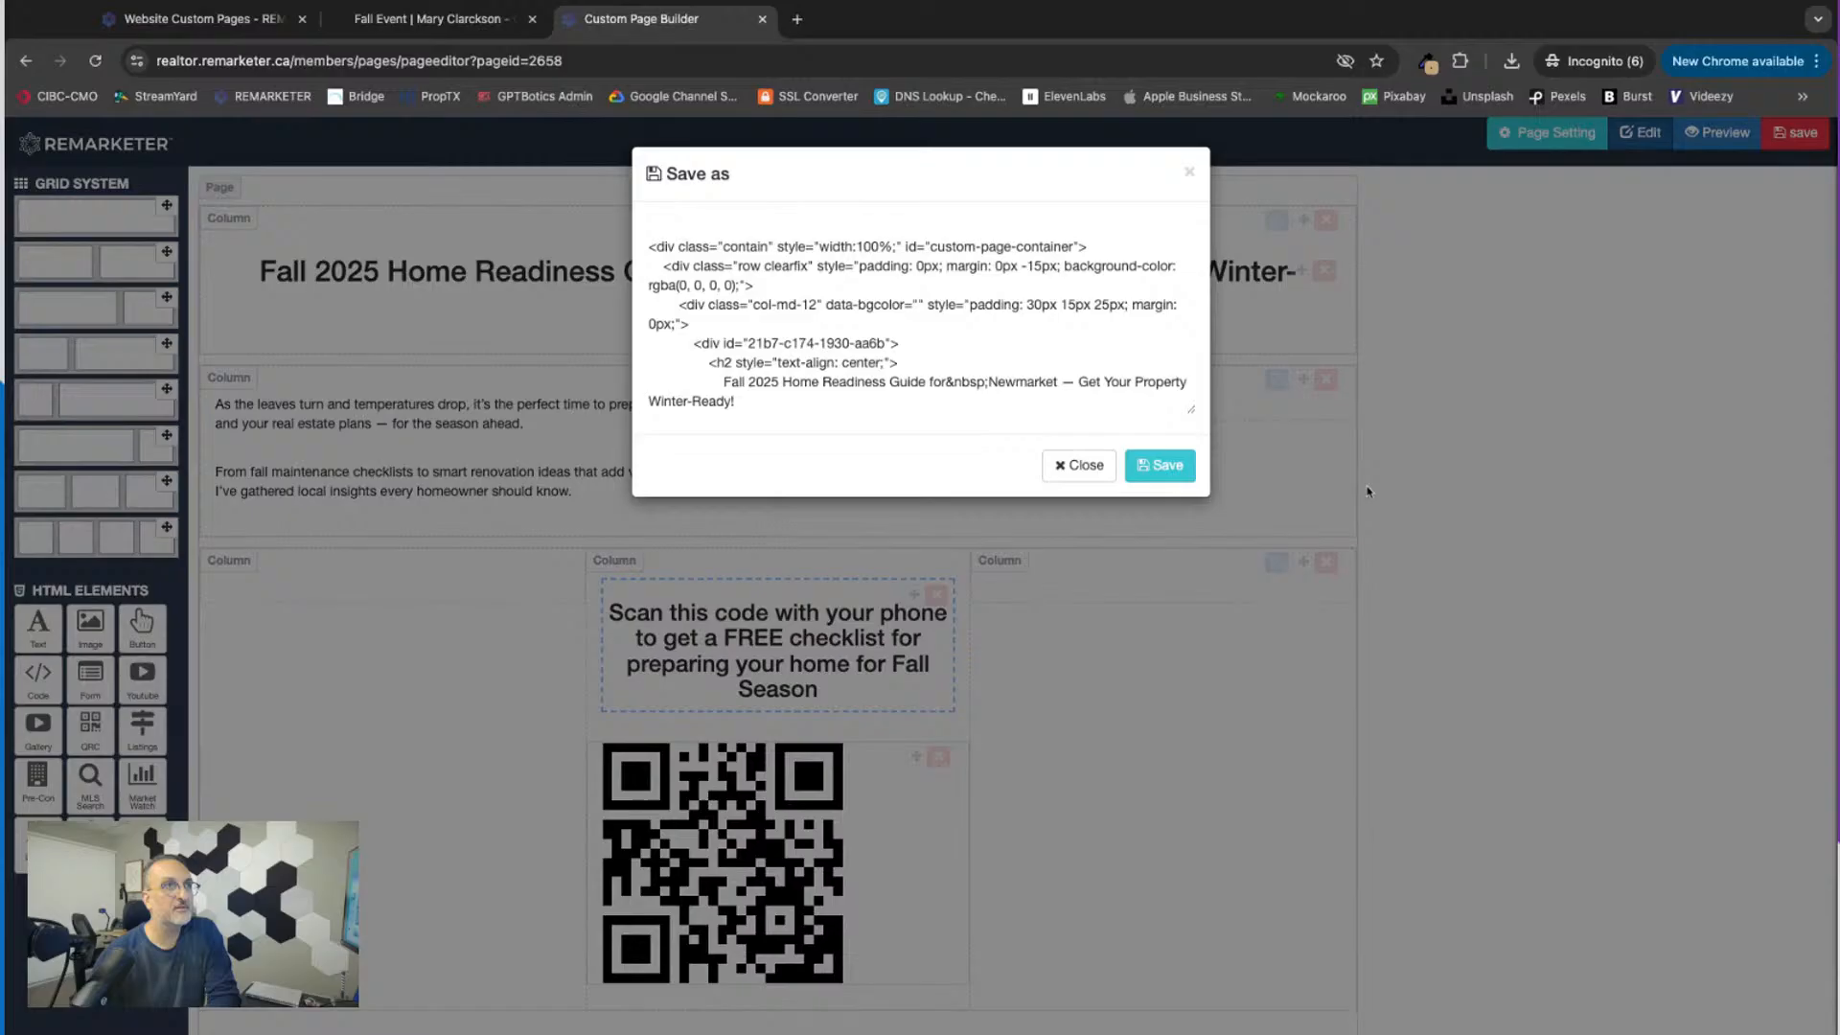
left_click(1155, 460)
left_click(431, 19)
left_click(93, 61)
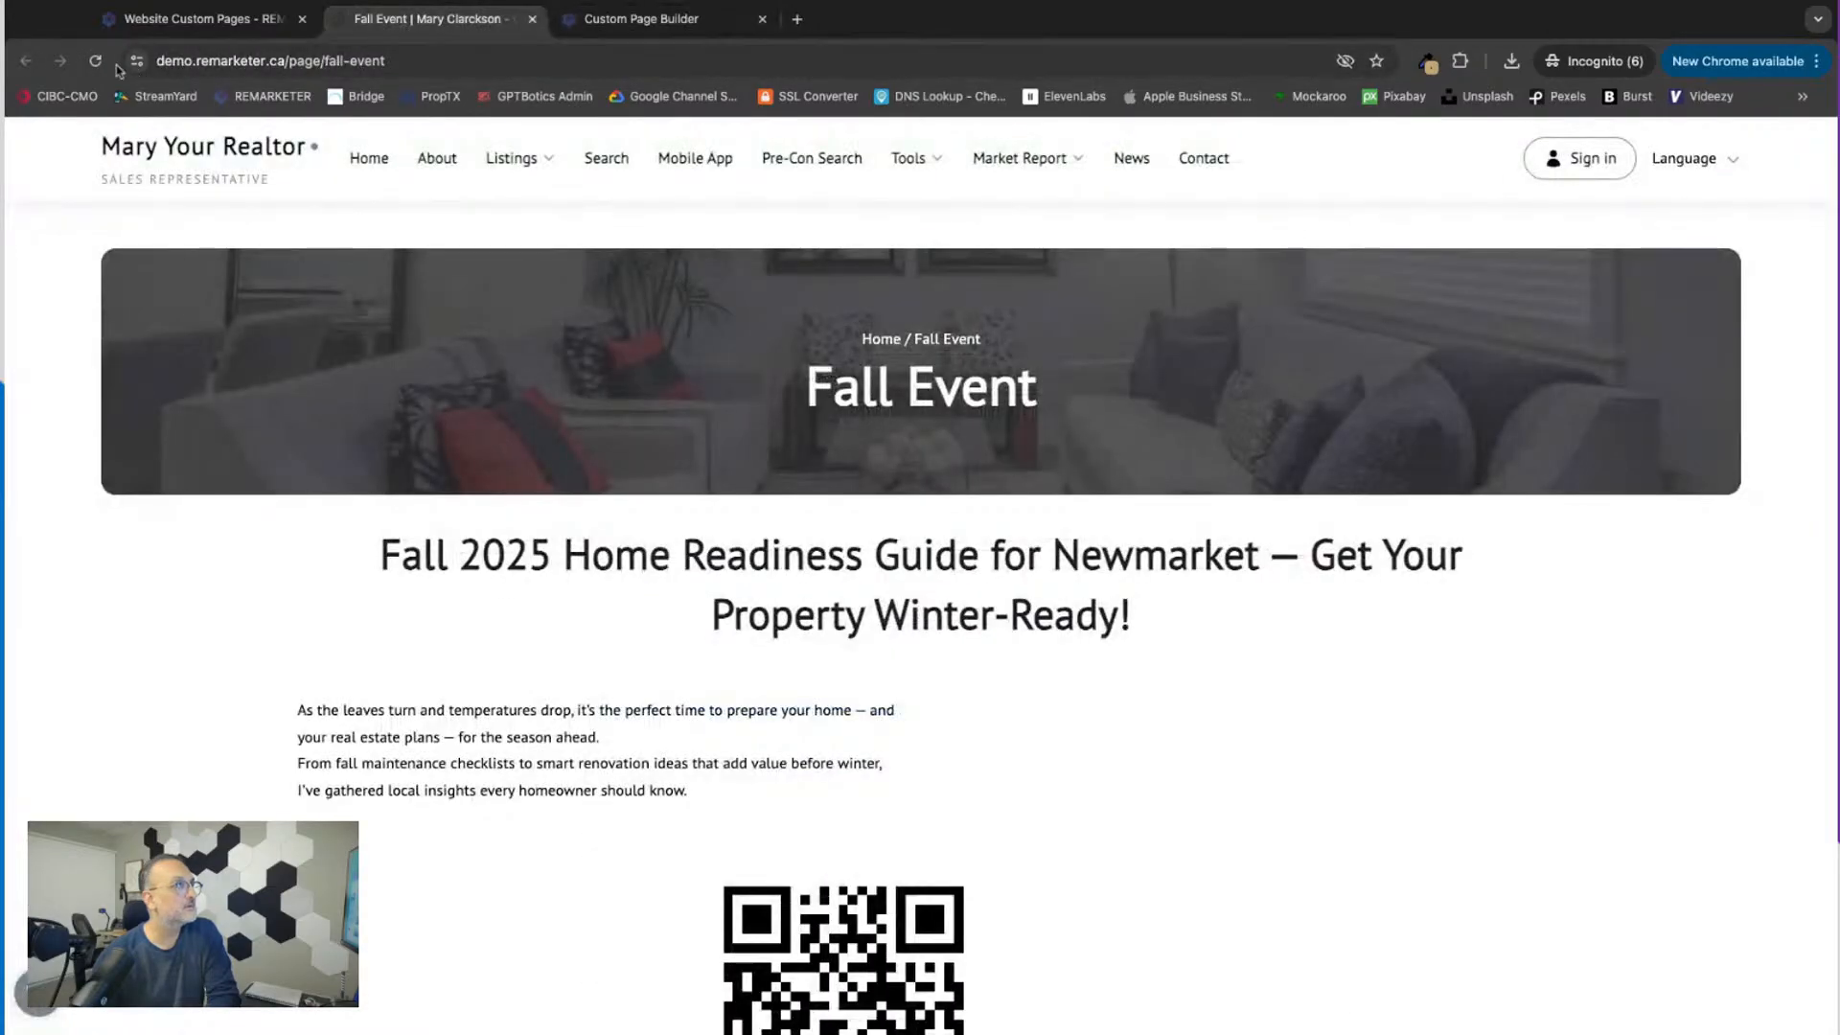
scroll(802, 689, "down", 6)
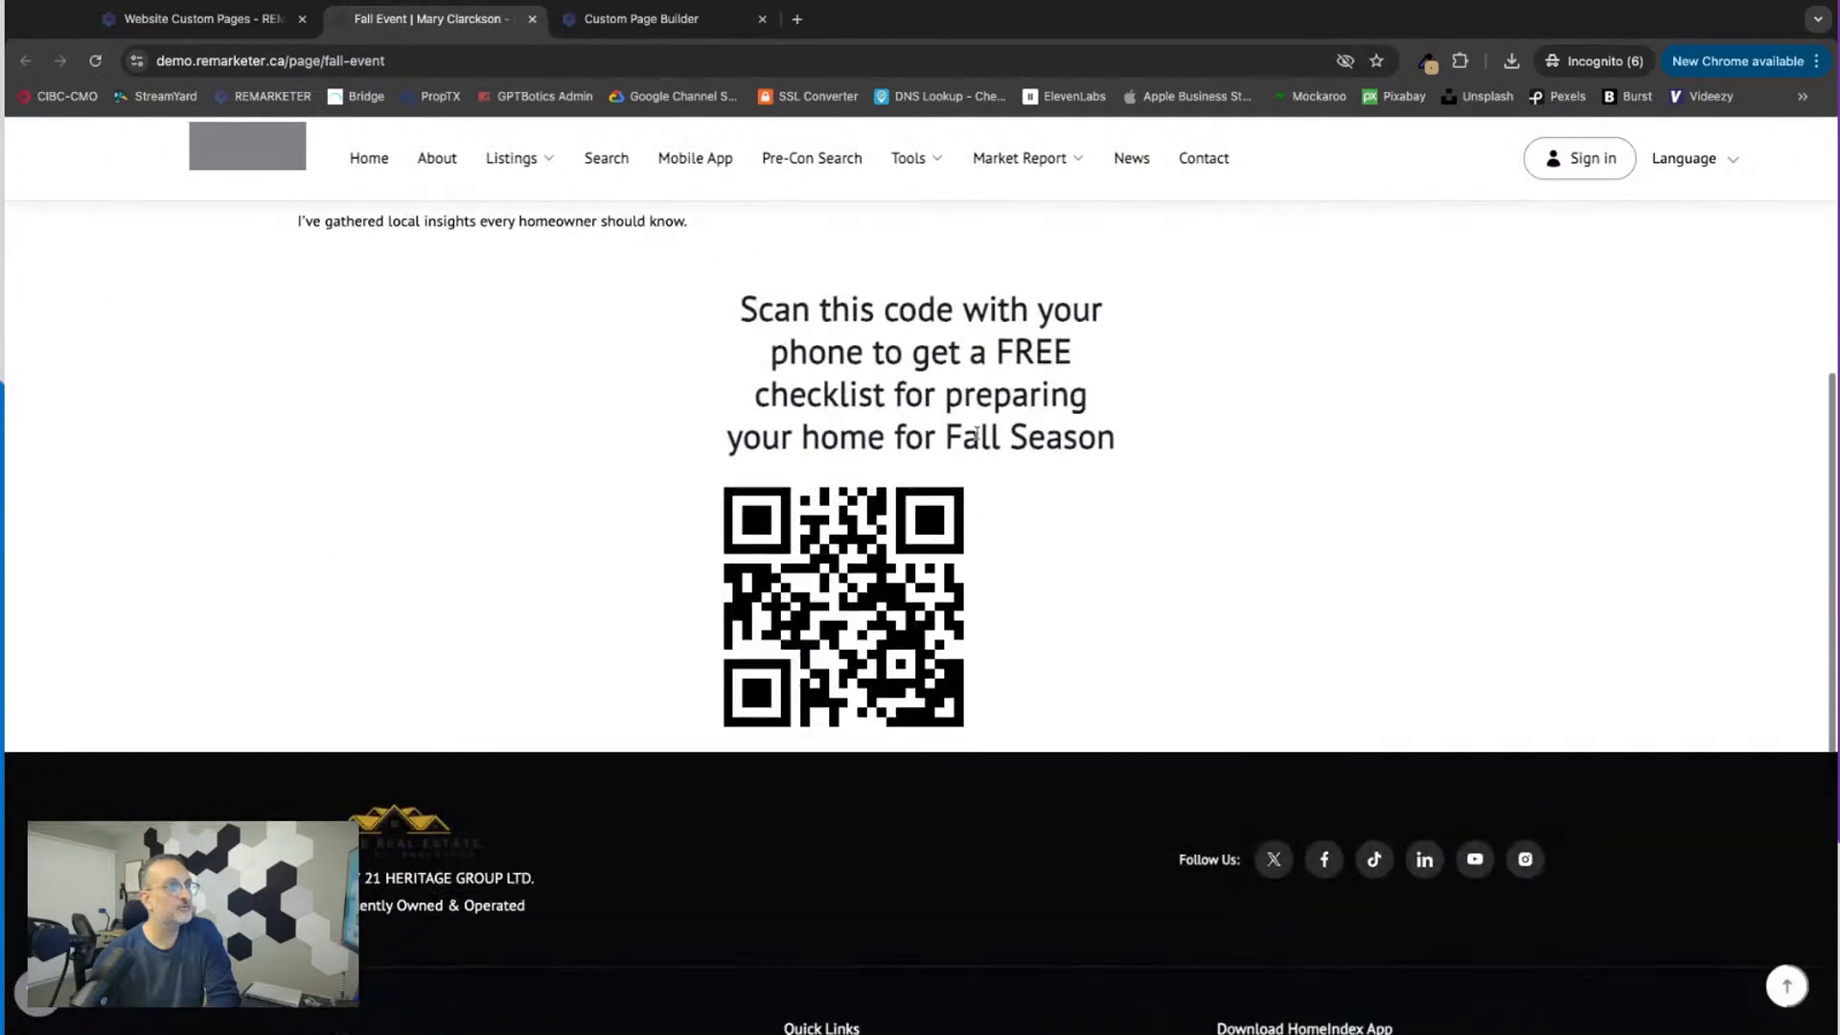
Step: In the page builder, set the QR code's direction to Center and apply the changes
left_click(185, 23)
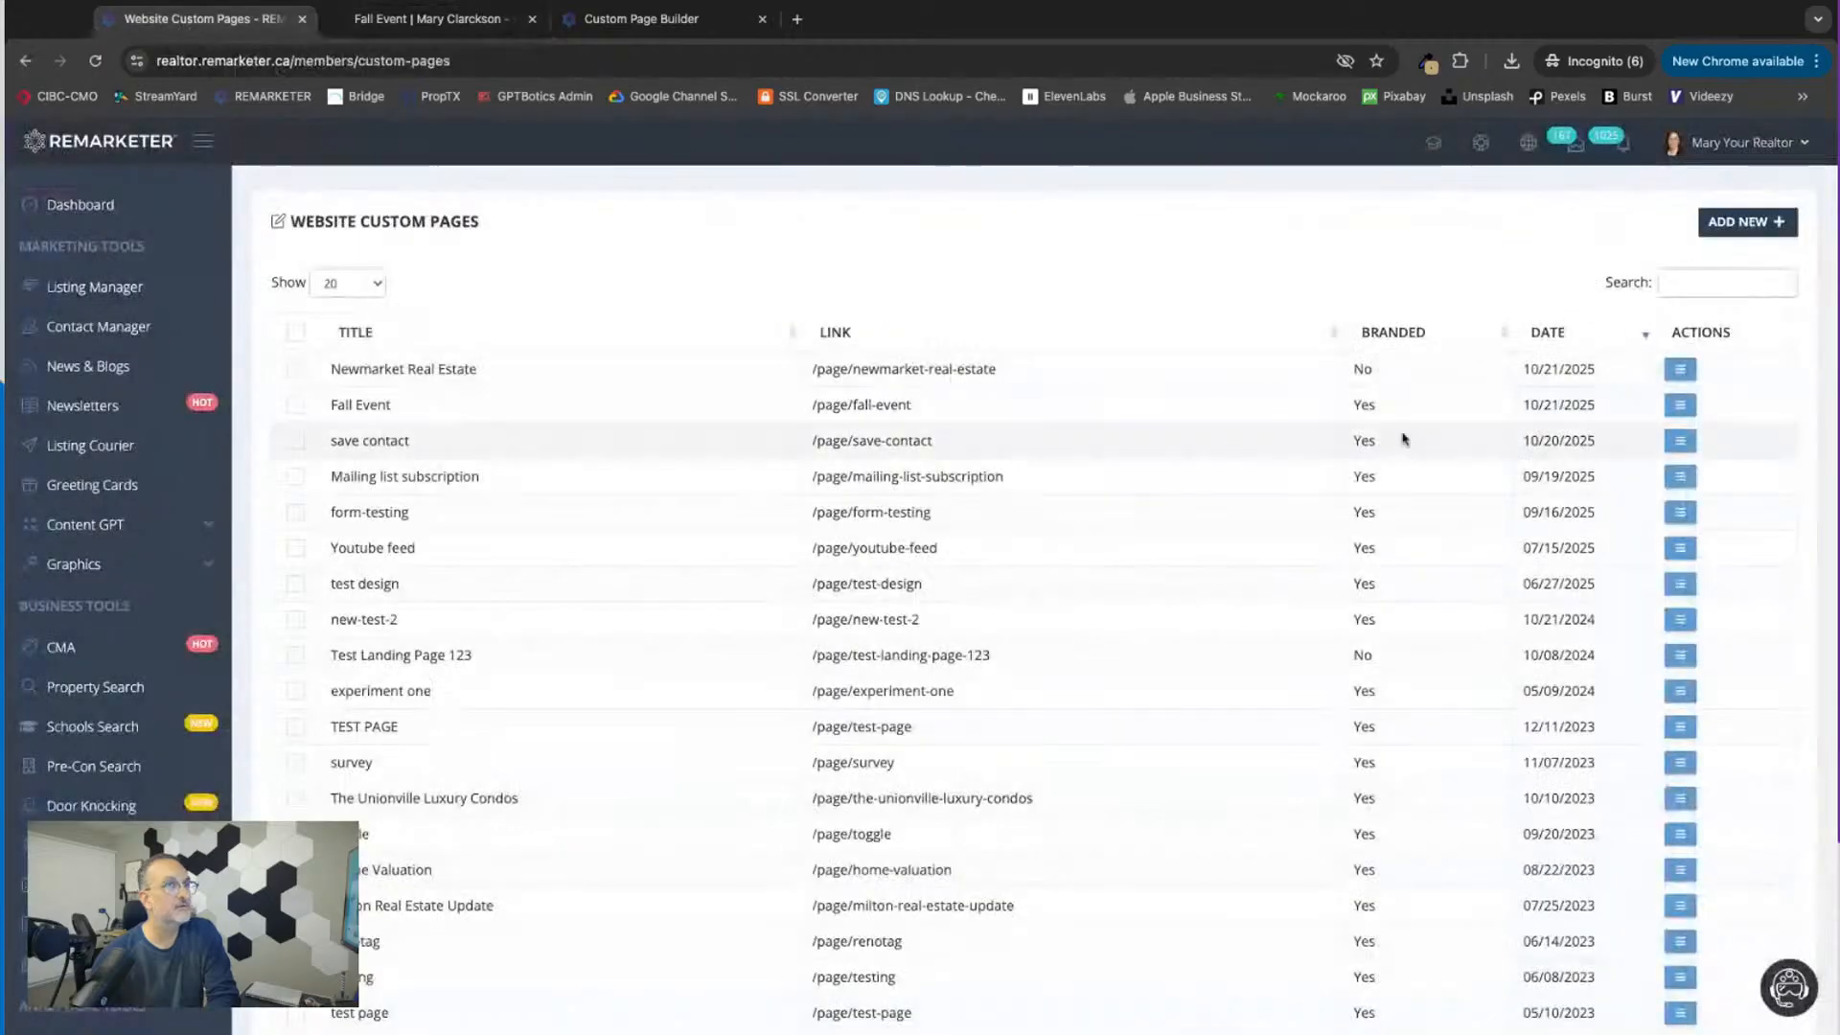
left_click(661, 21)
left_click(888, 730)
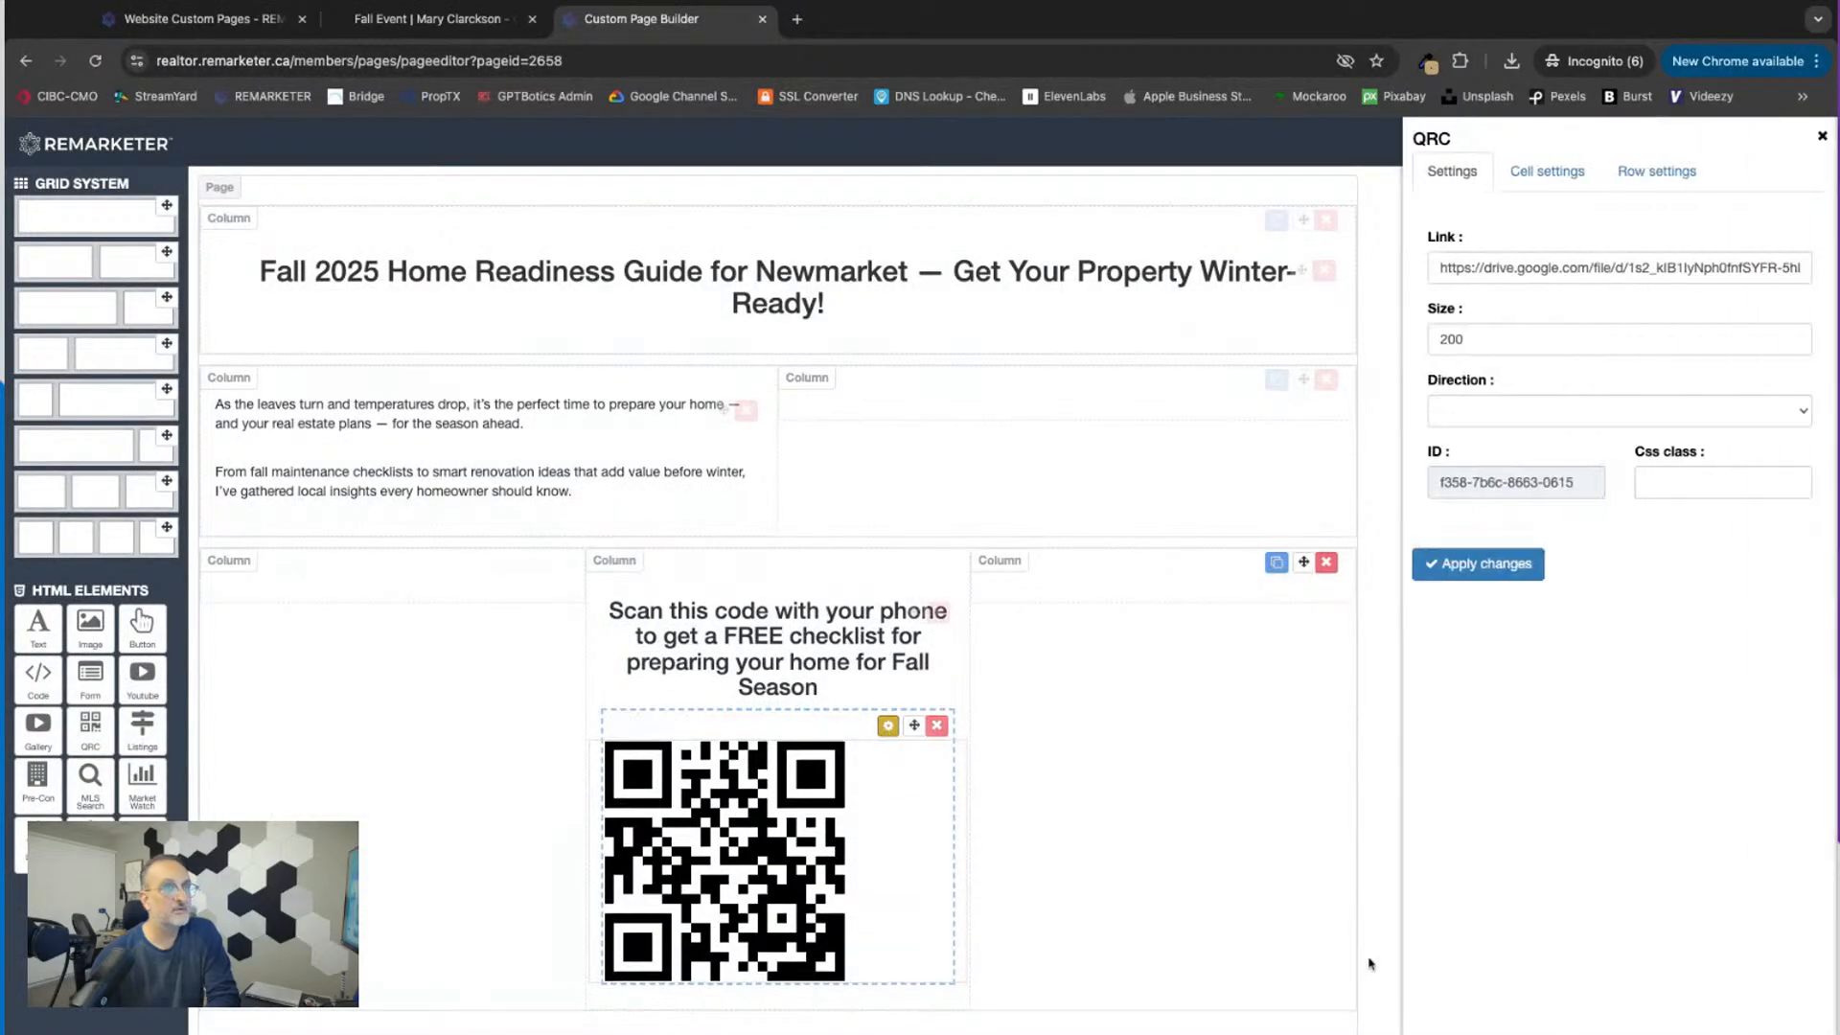
left_click(1681, 409)
left_click(1486, 566)
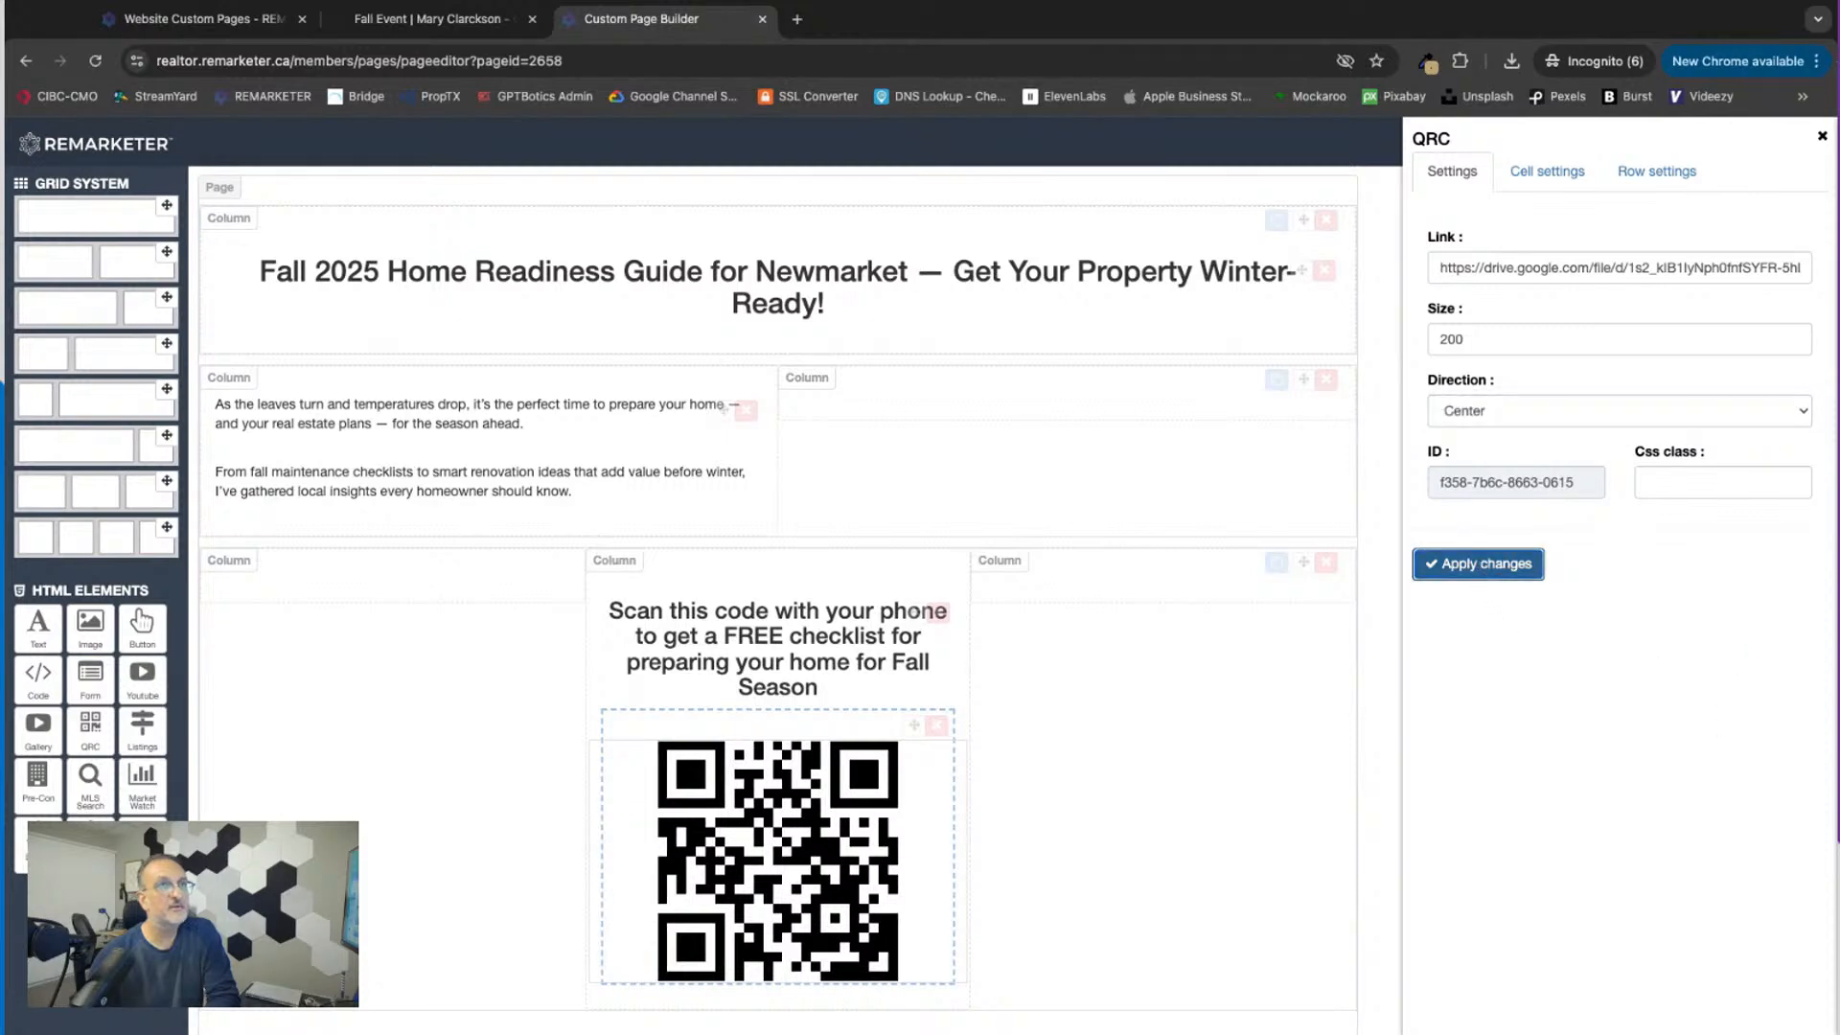
Step: Save the page and reload the live Fall Event page to check the QR code's alignment under its heading
left_click(1822, 136)
left_click(1795, 132)
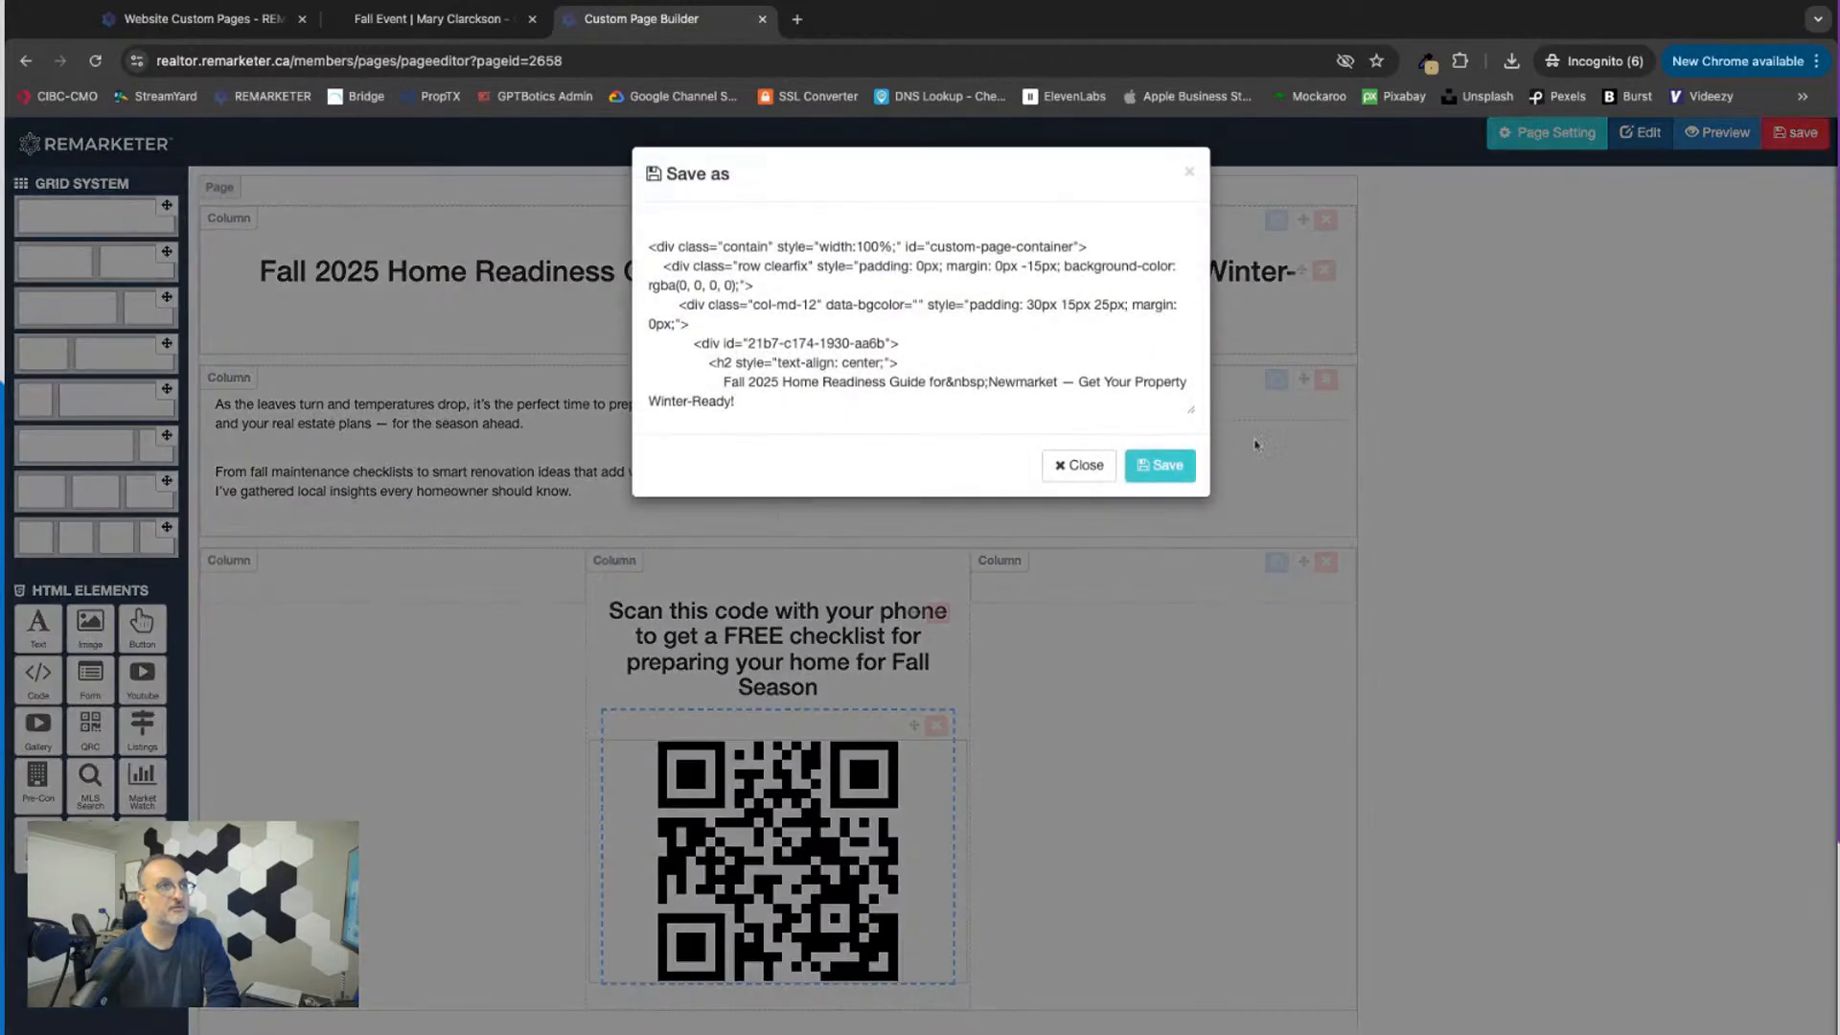
left_click(1161, 465)
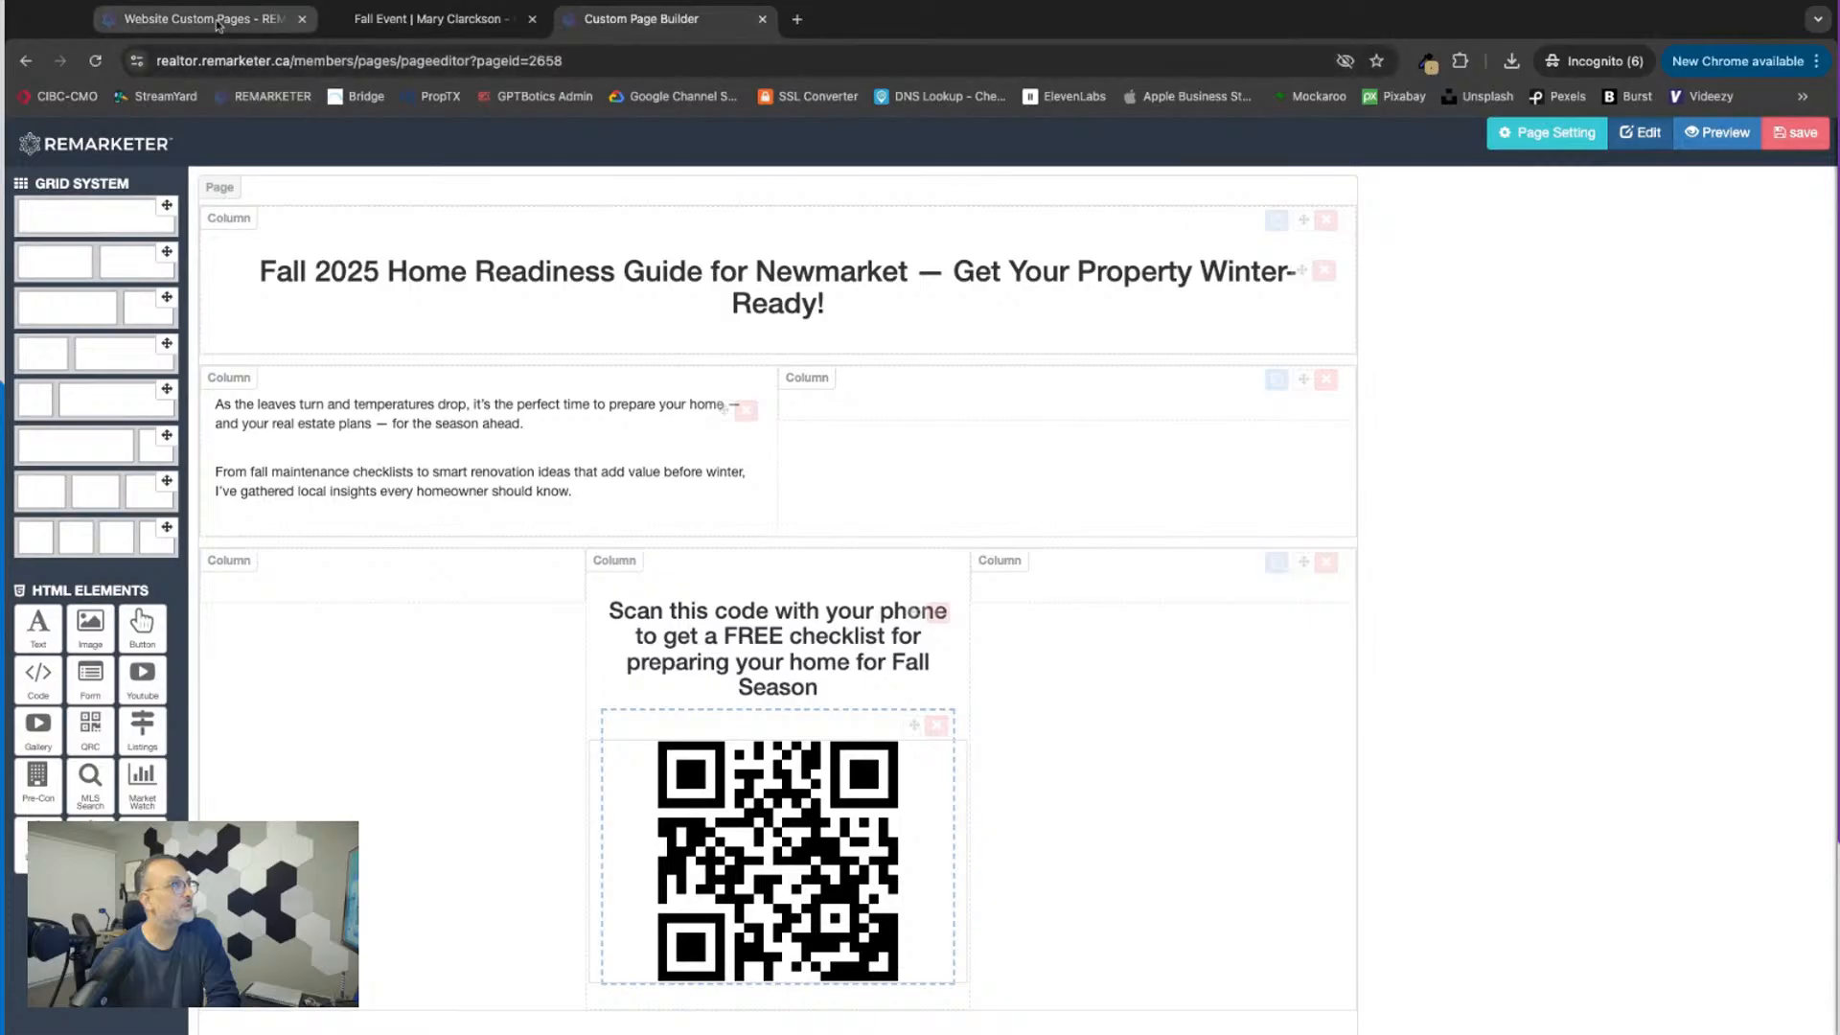
left_click(218, 21)
left_click(426, 19)
left_click(96, 60)
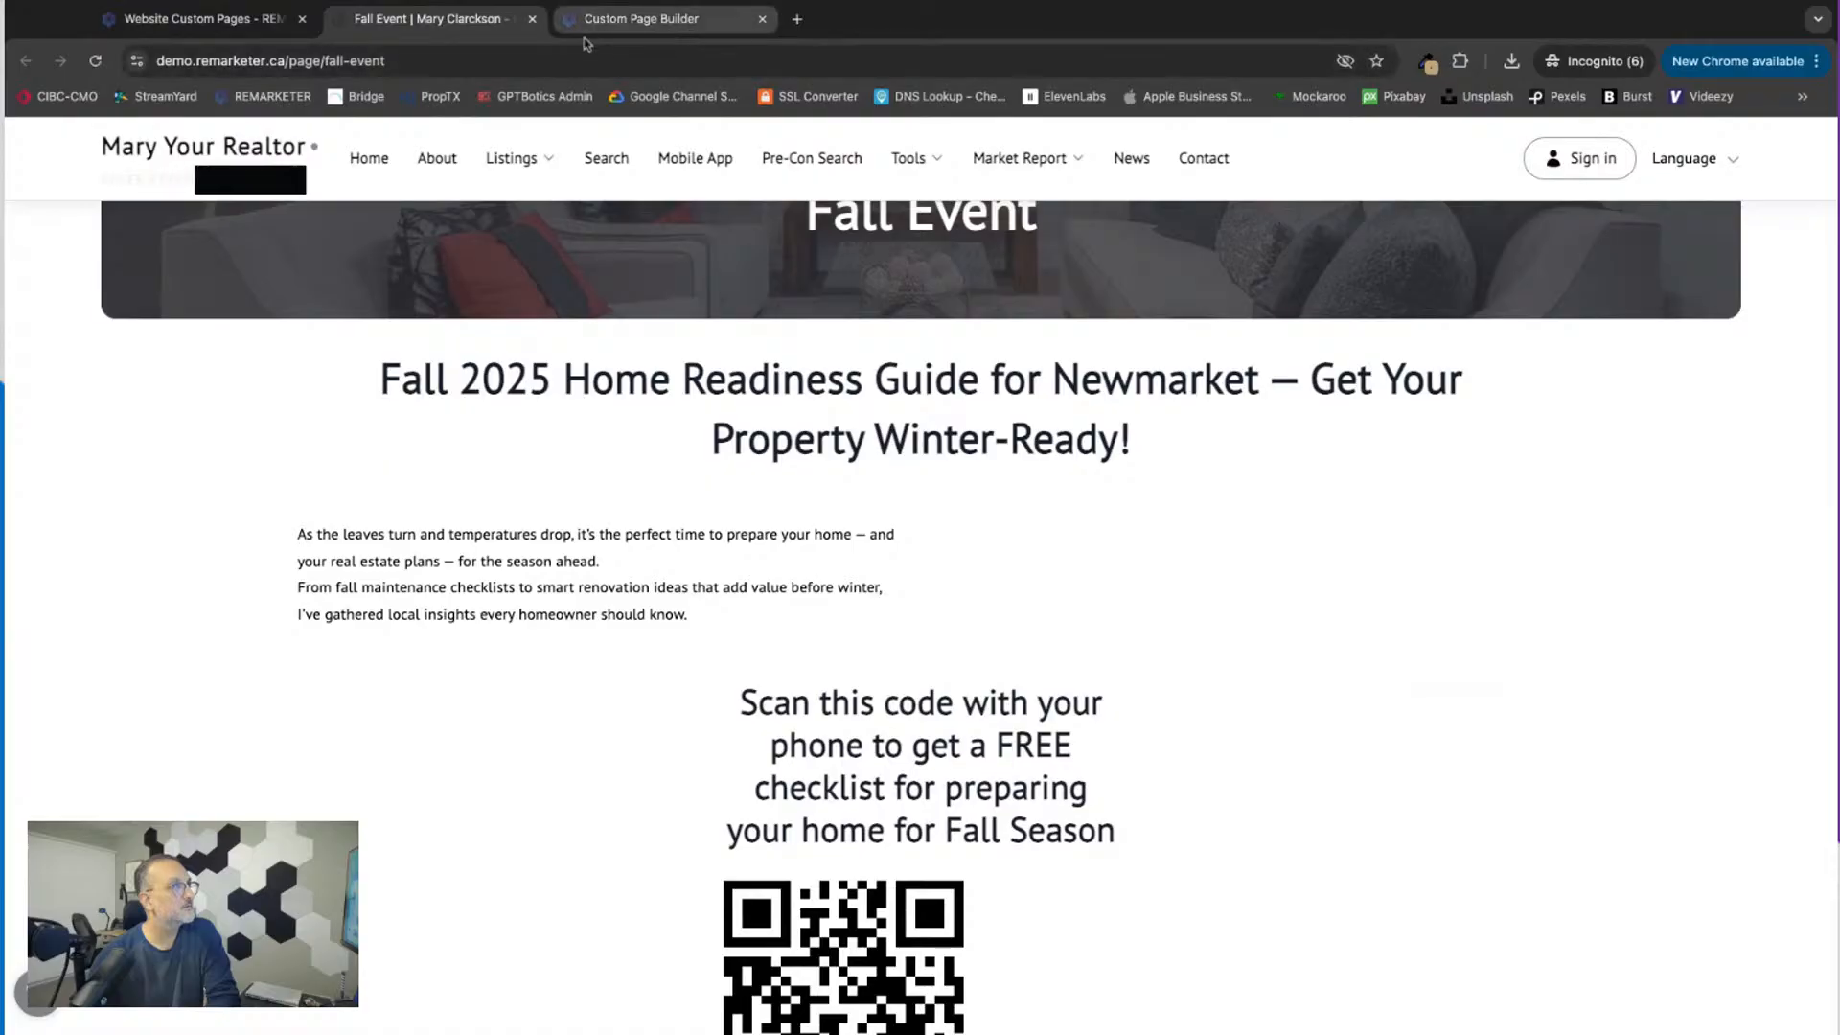
left_click(96, 61)
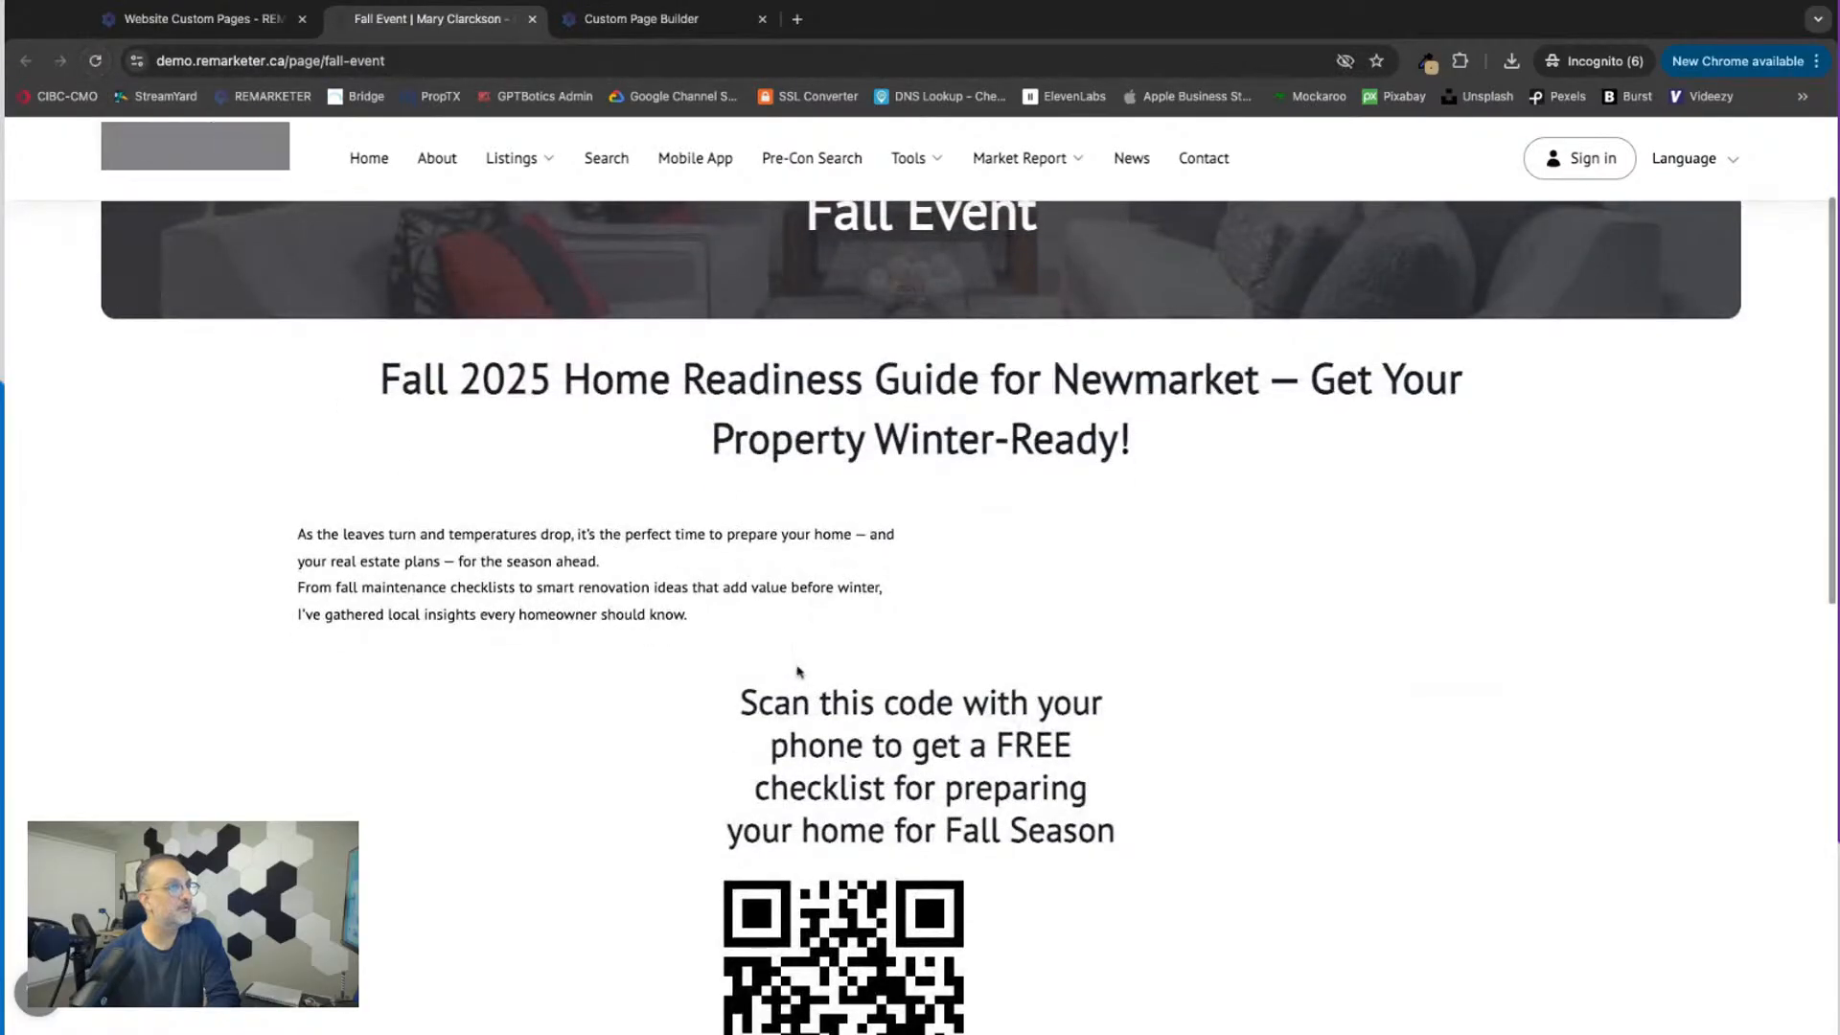
scroll(538, 832, "down", 2)
scroll(858, 471, "up", 1)
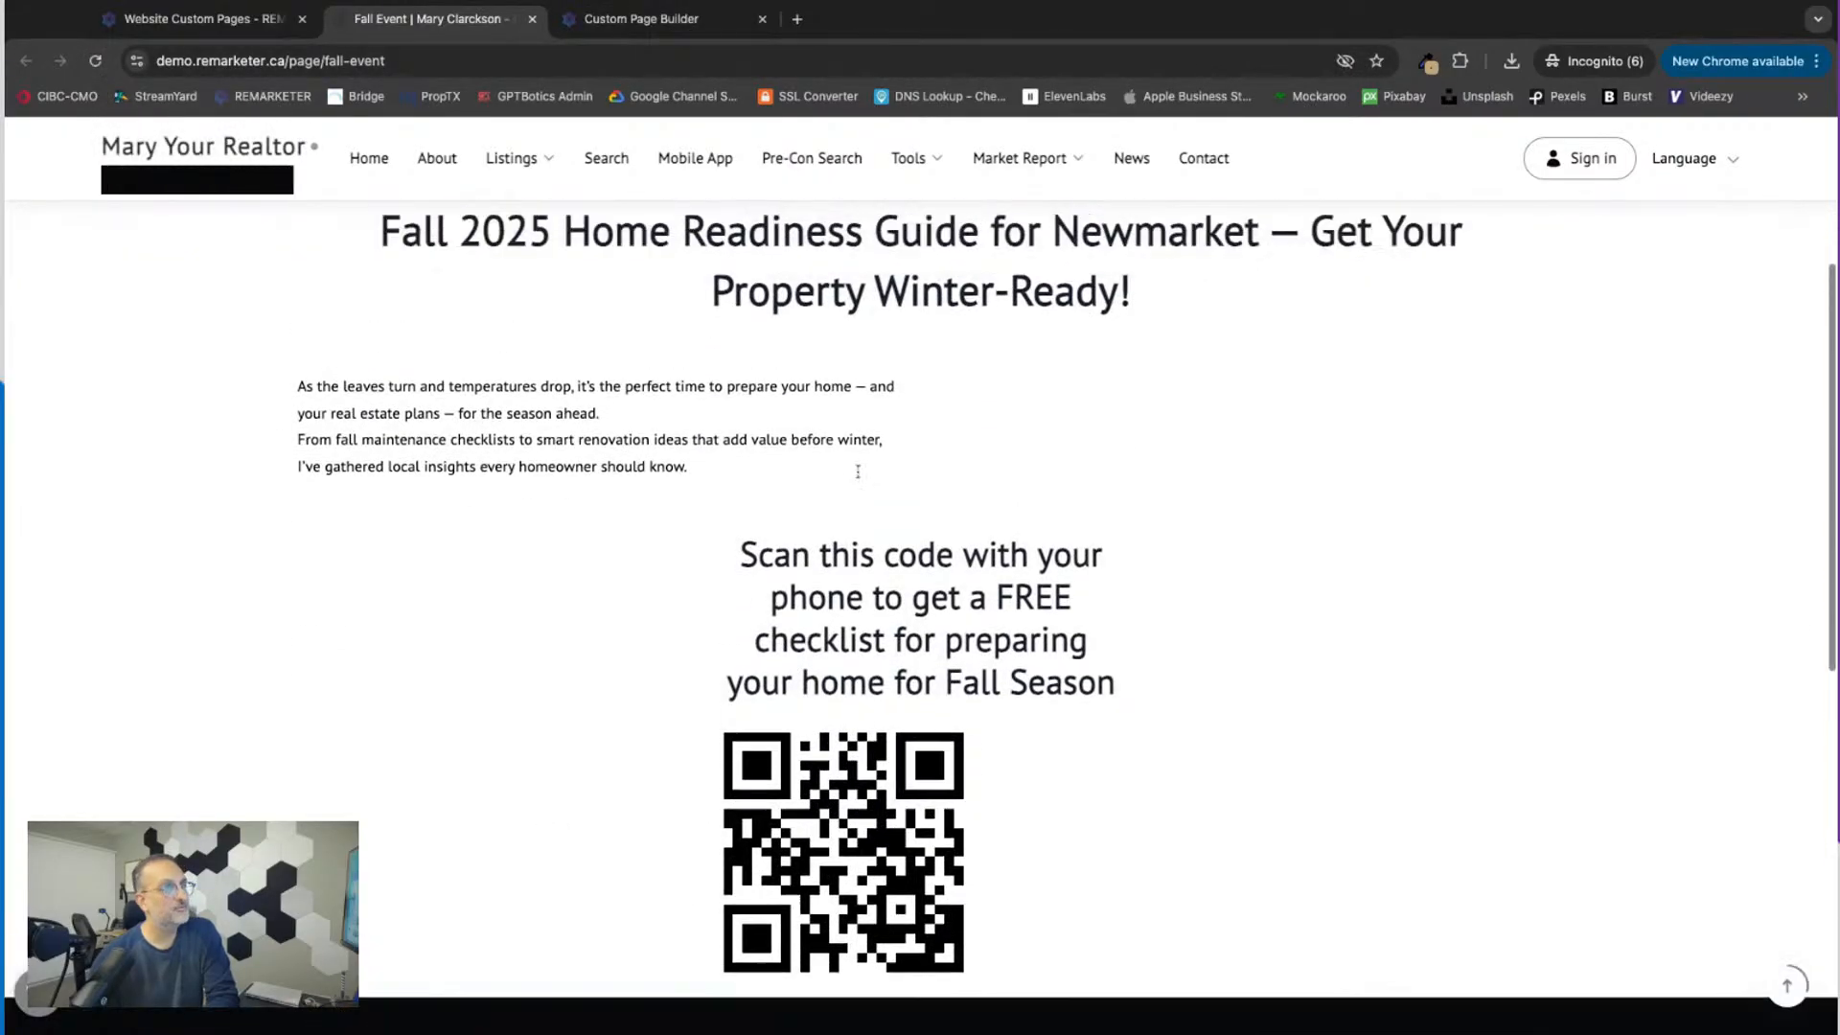
scroll(858, 472, "down", 1)
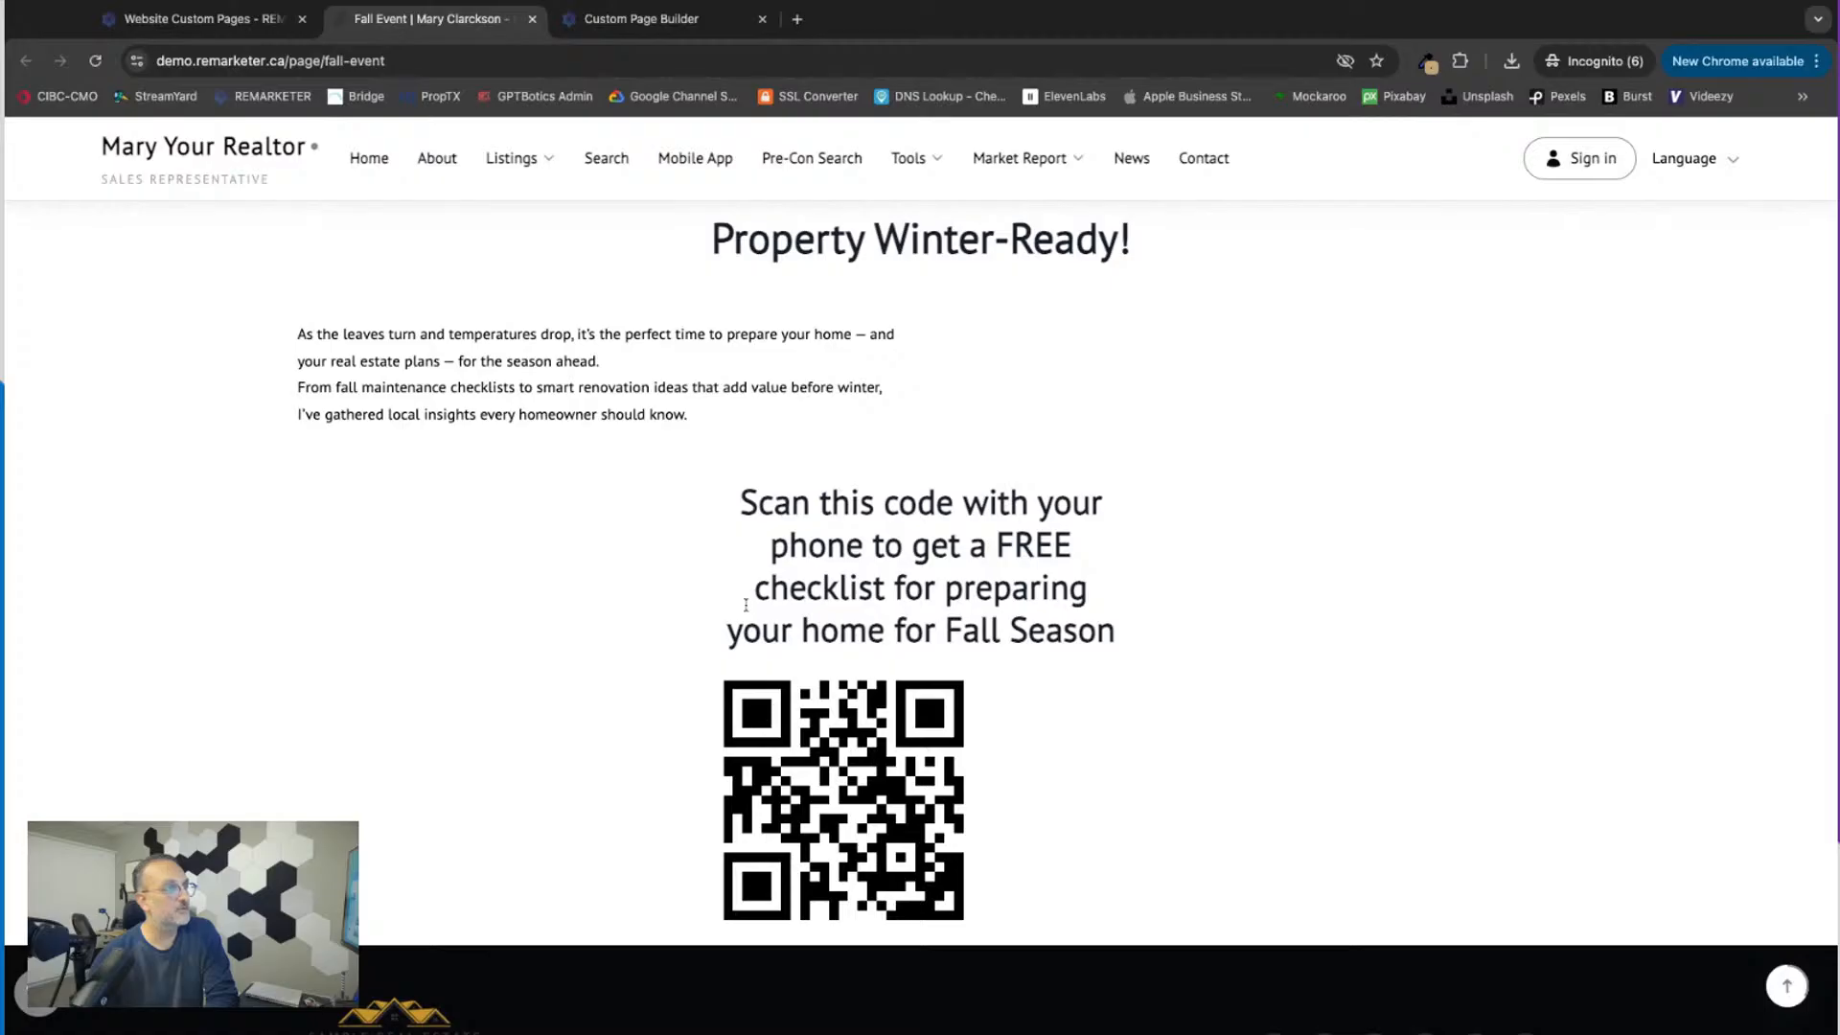
scroll(746, 605, "up", 2)
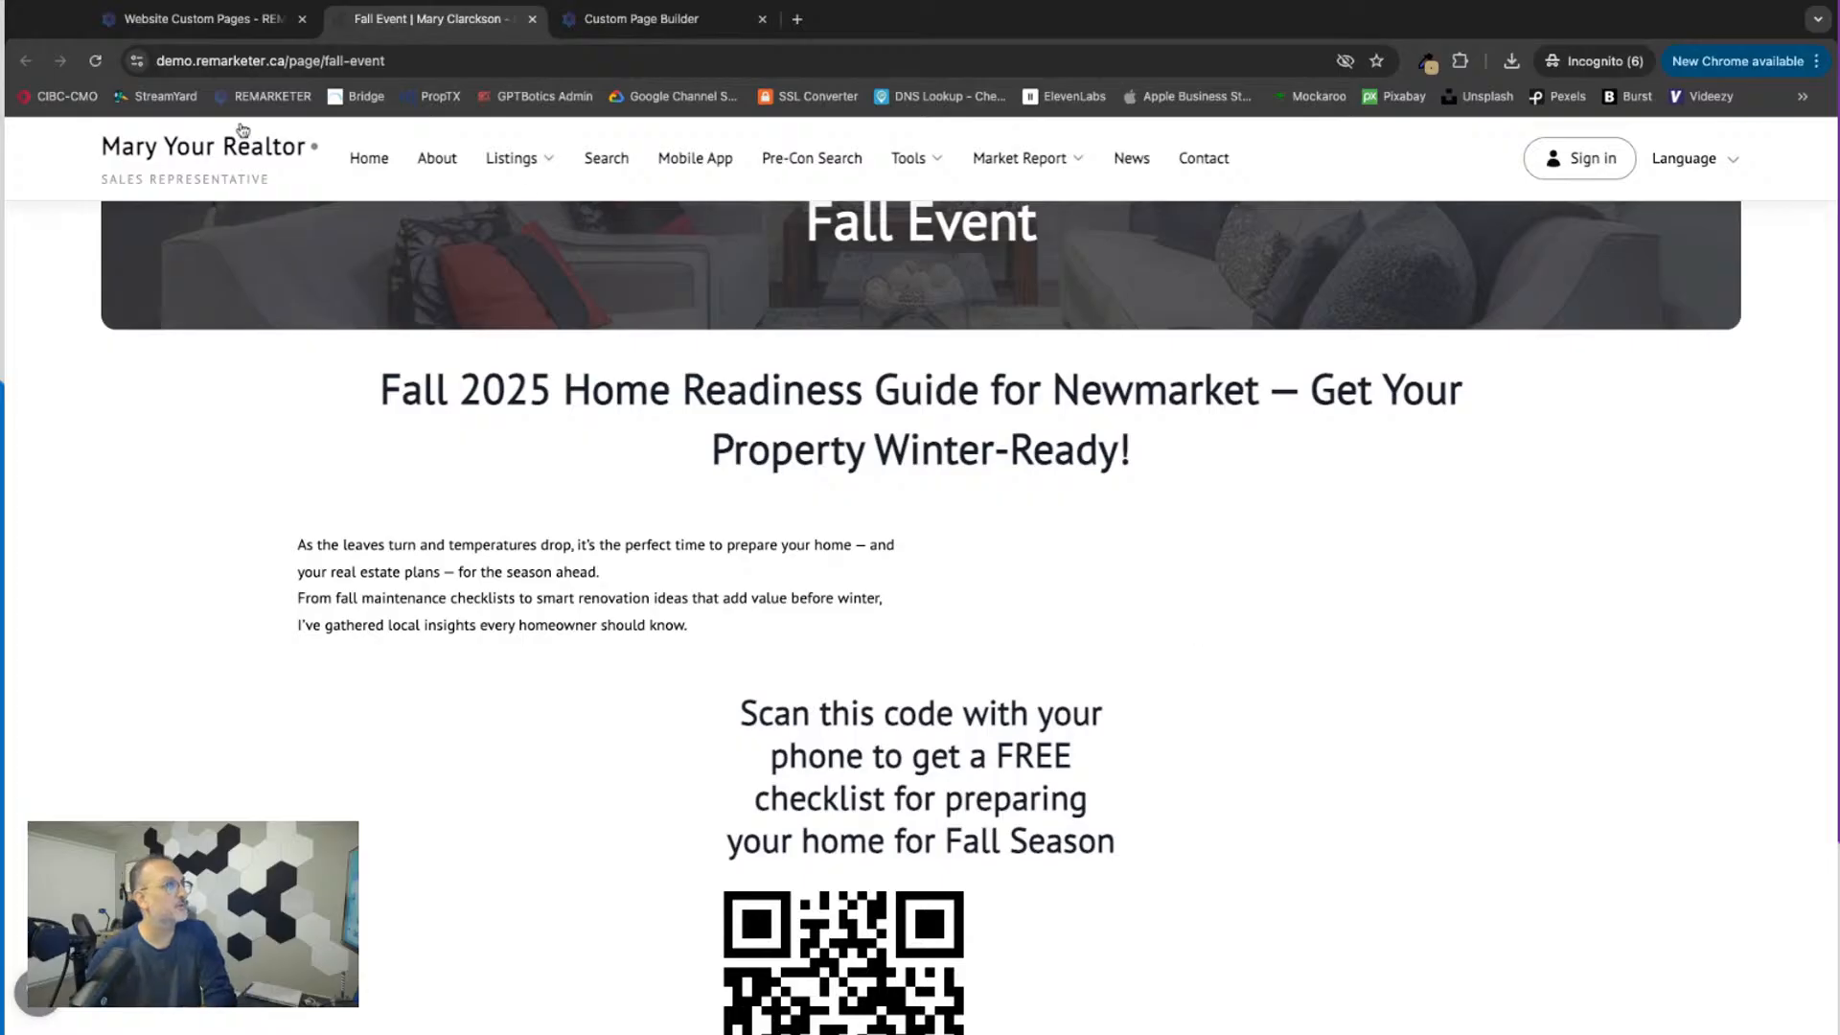
left_click(196, 19)
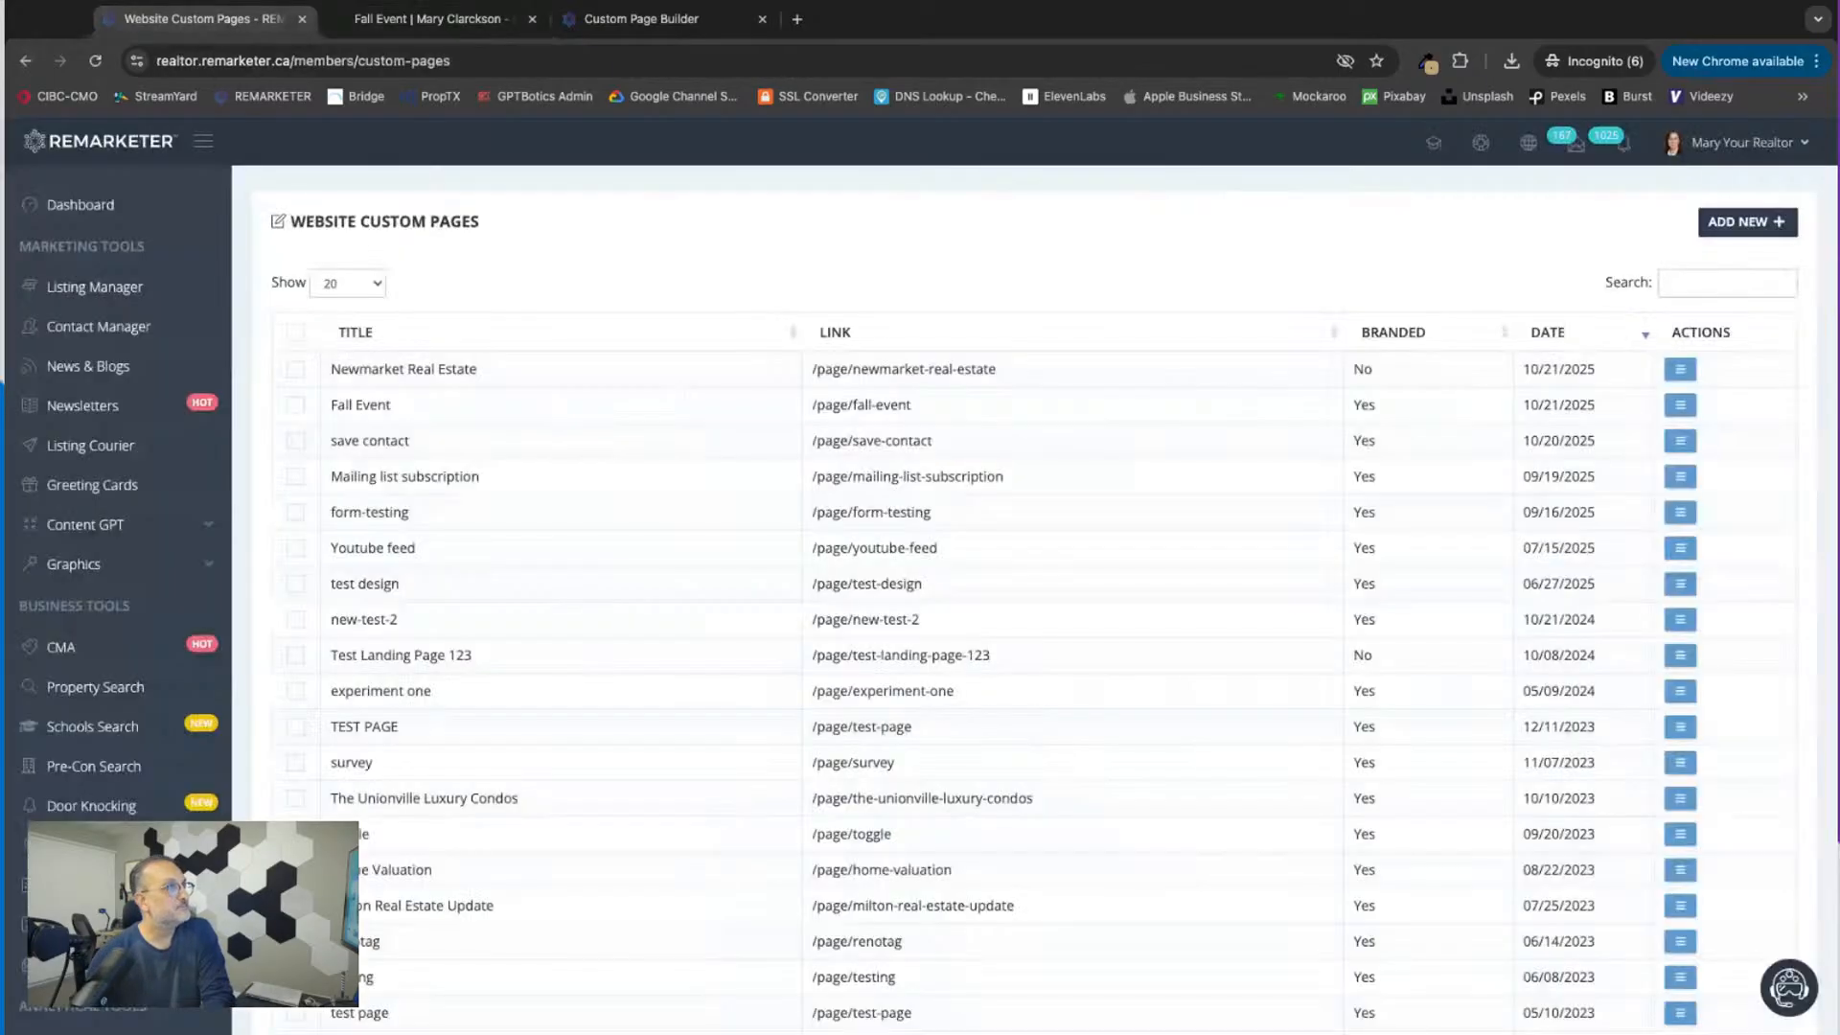
left_click(426, 21)
left_click(636, 21)
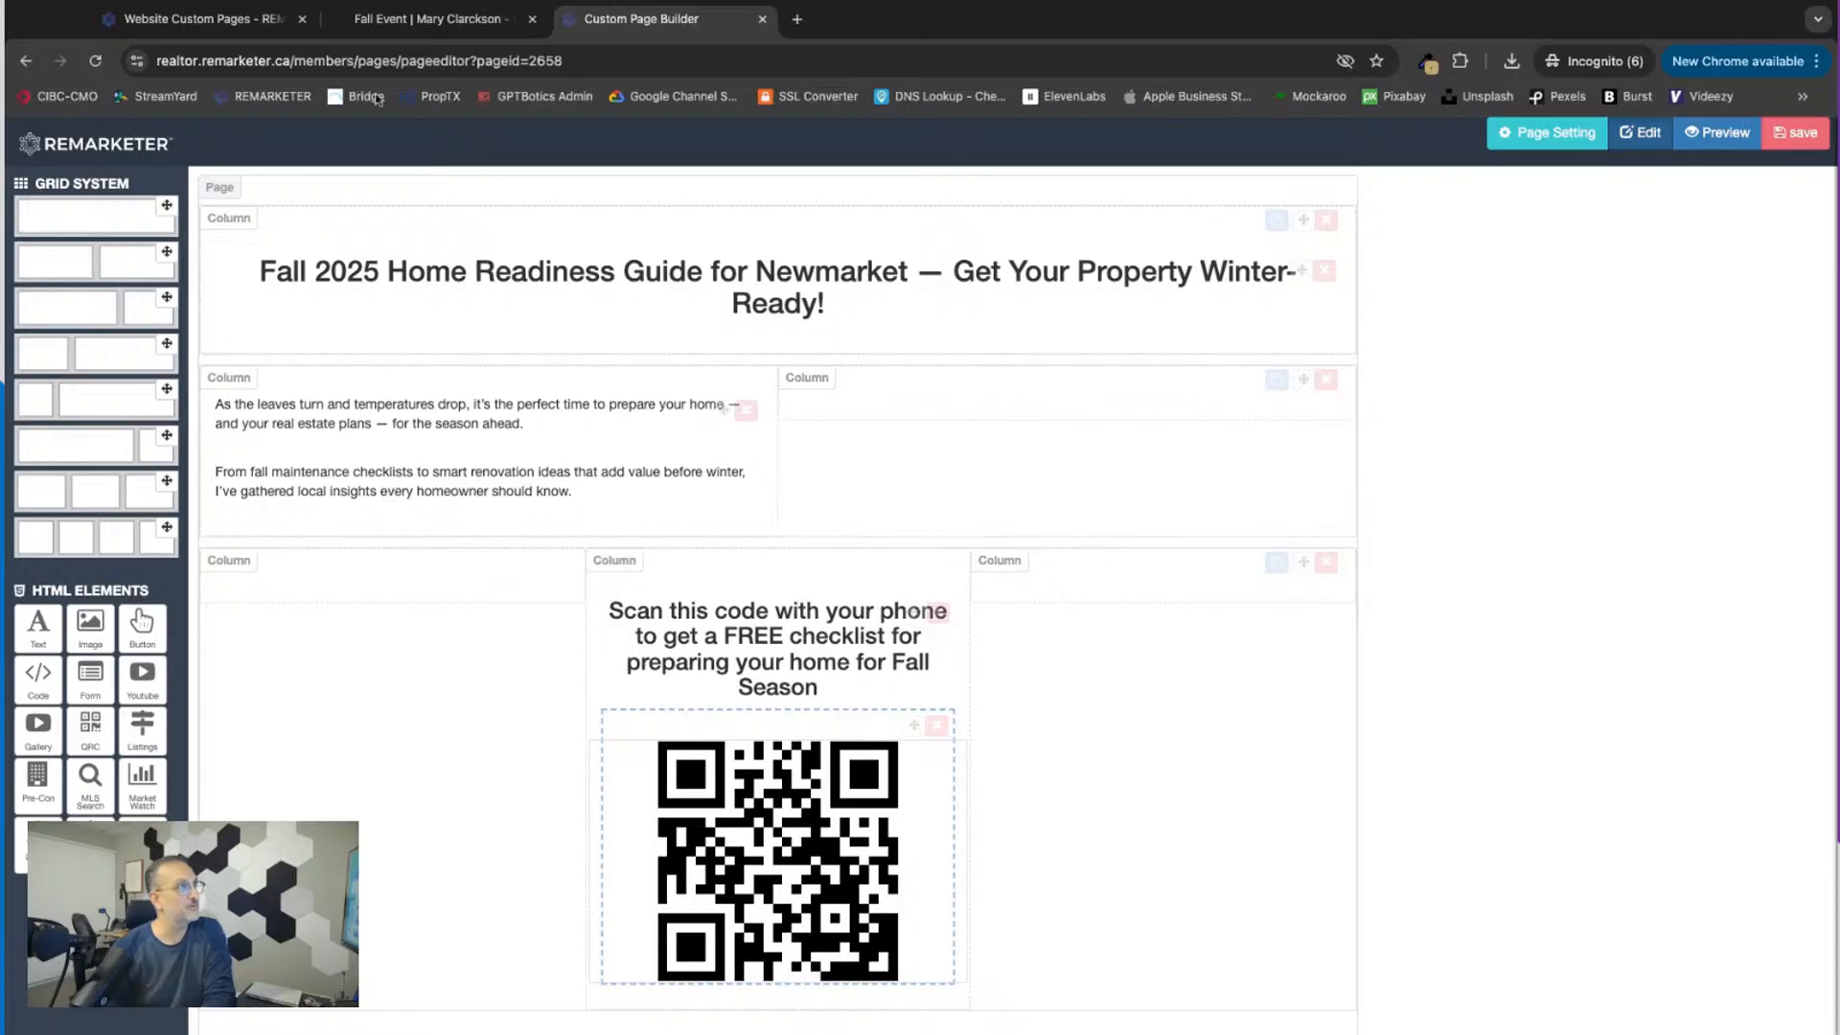
Step: Open the live website from the custom pages list and look through its Sold Listings and Featured Listings pages
left_click(203, 19)
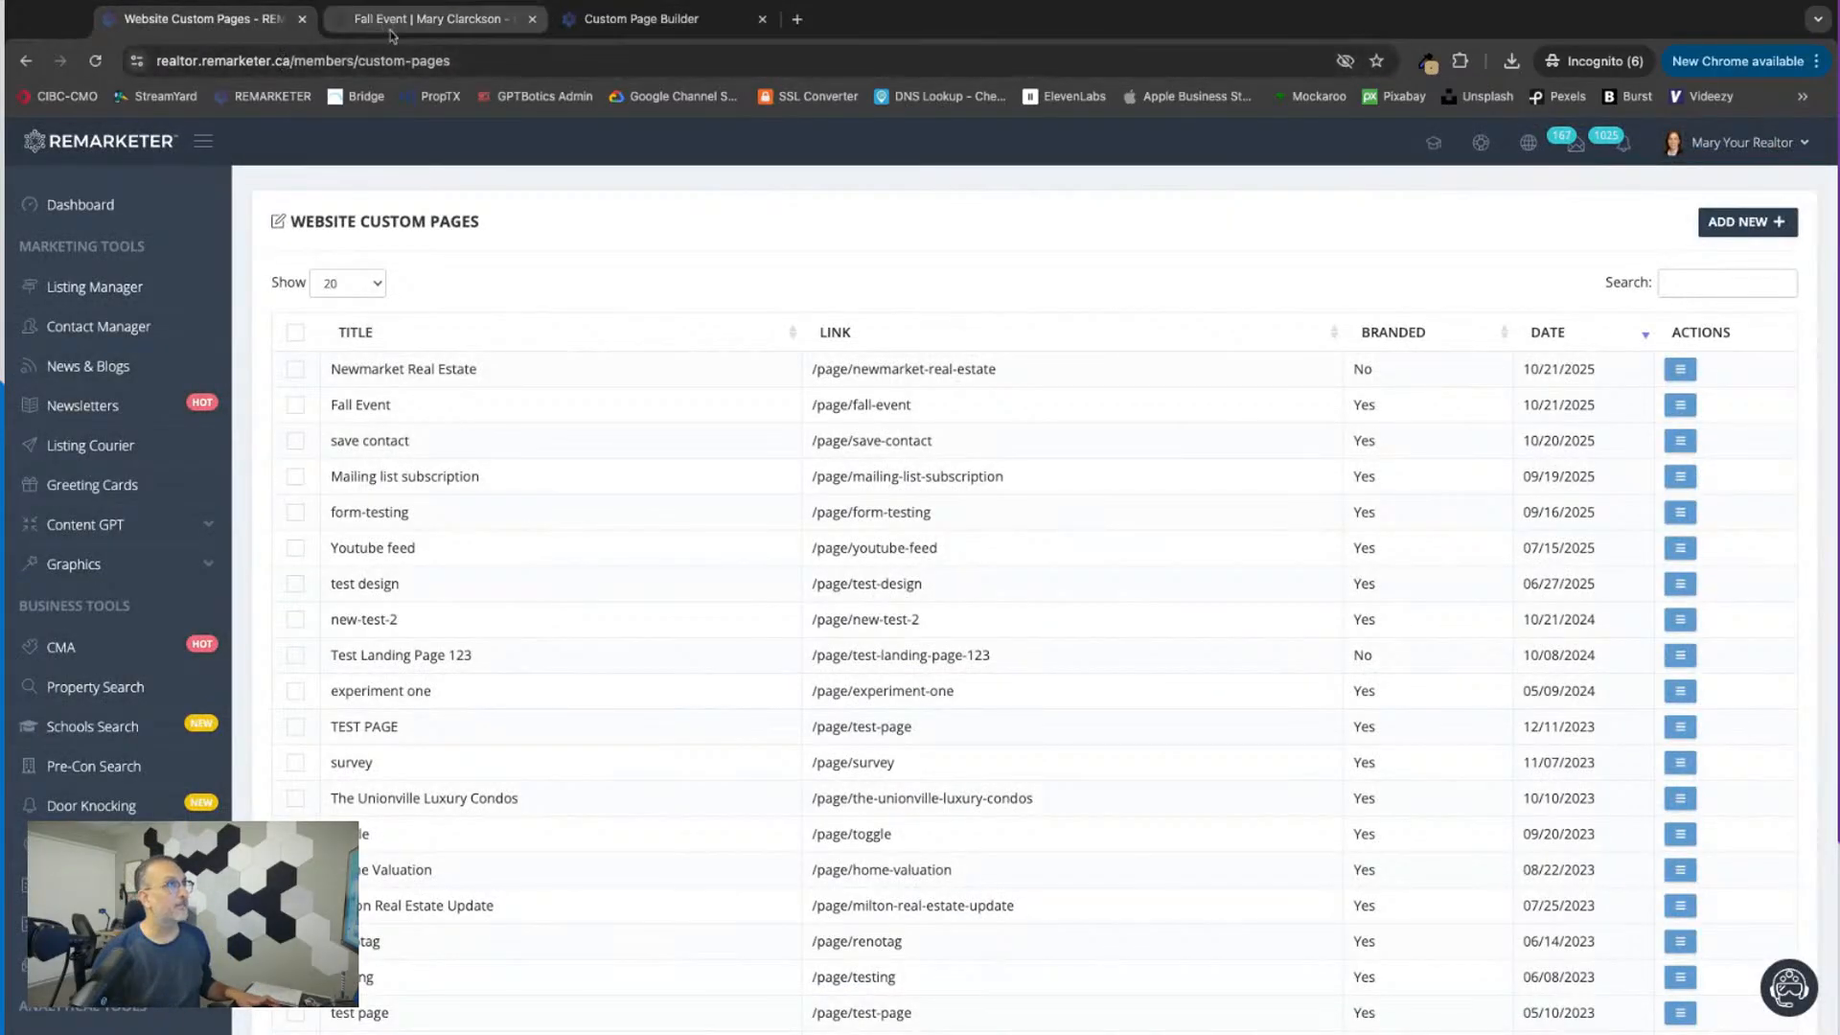
left_click(1526, 156)
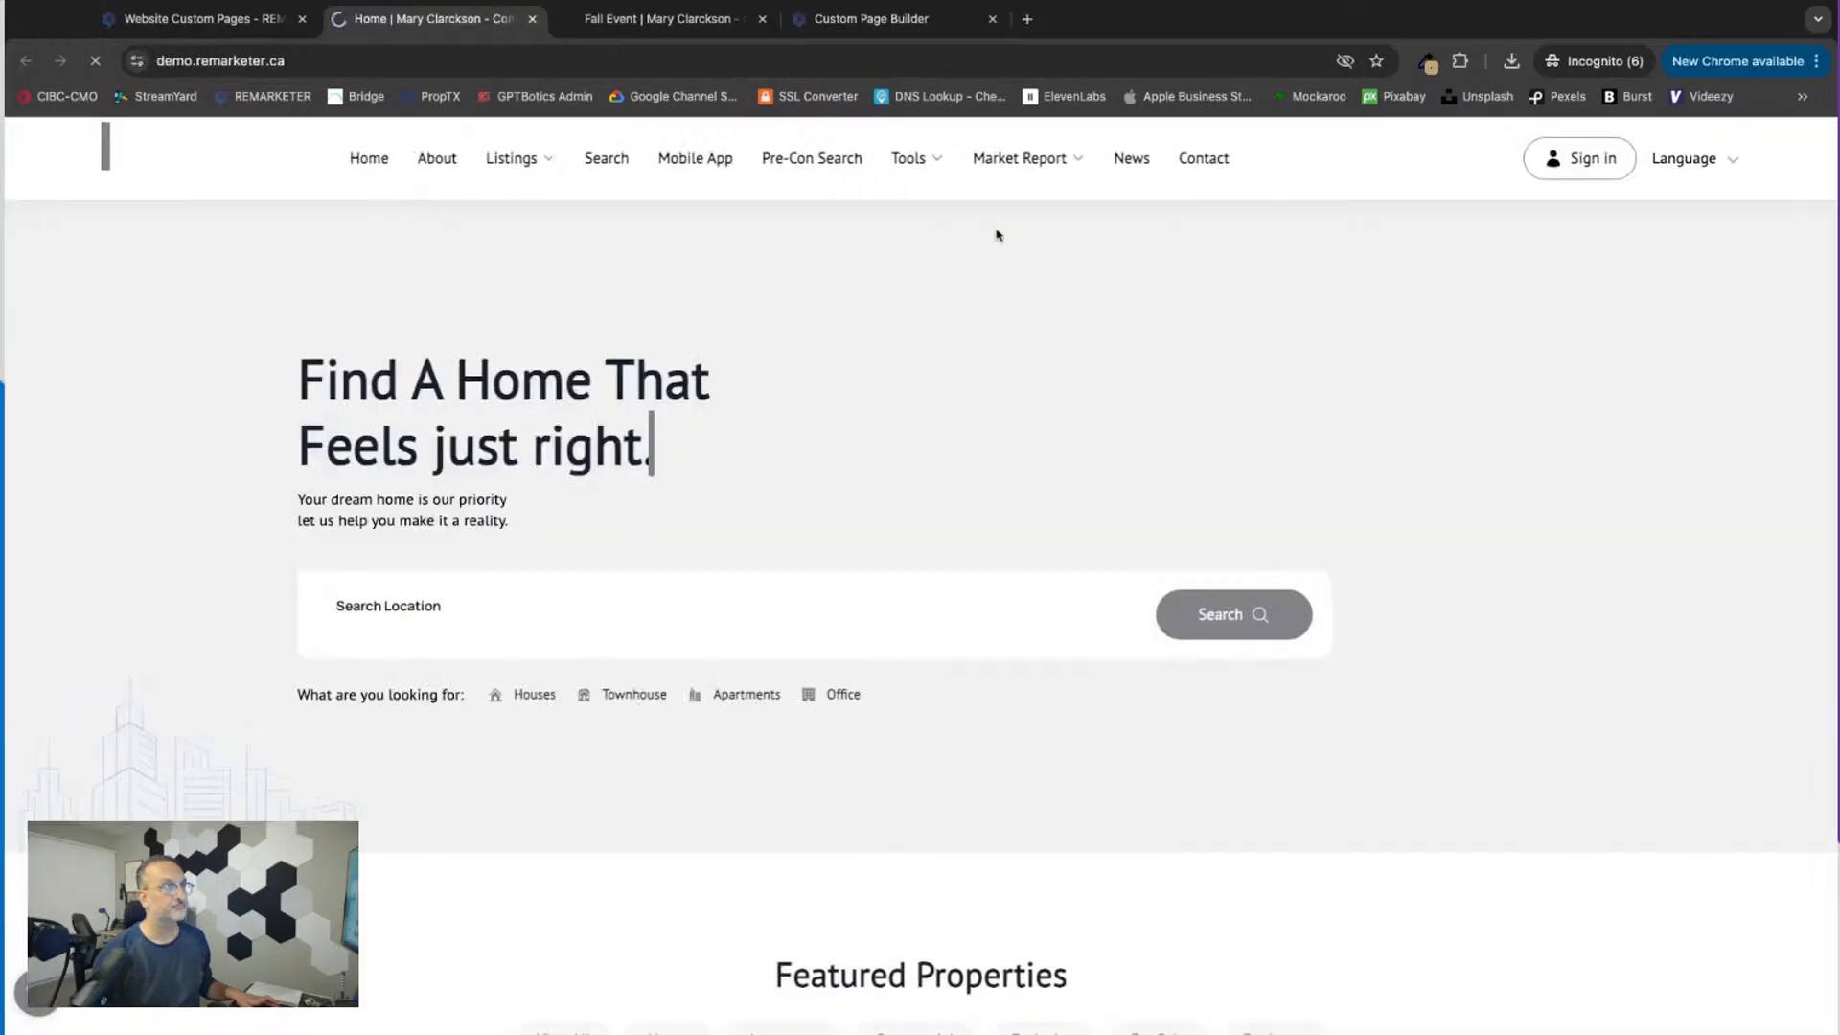
mouse_move(501, 206)
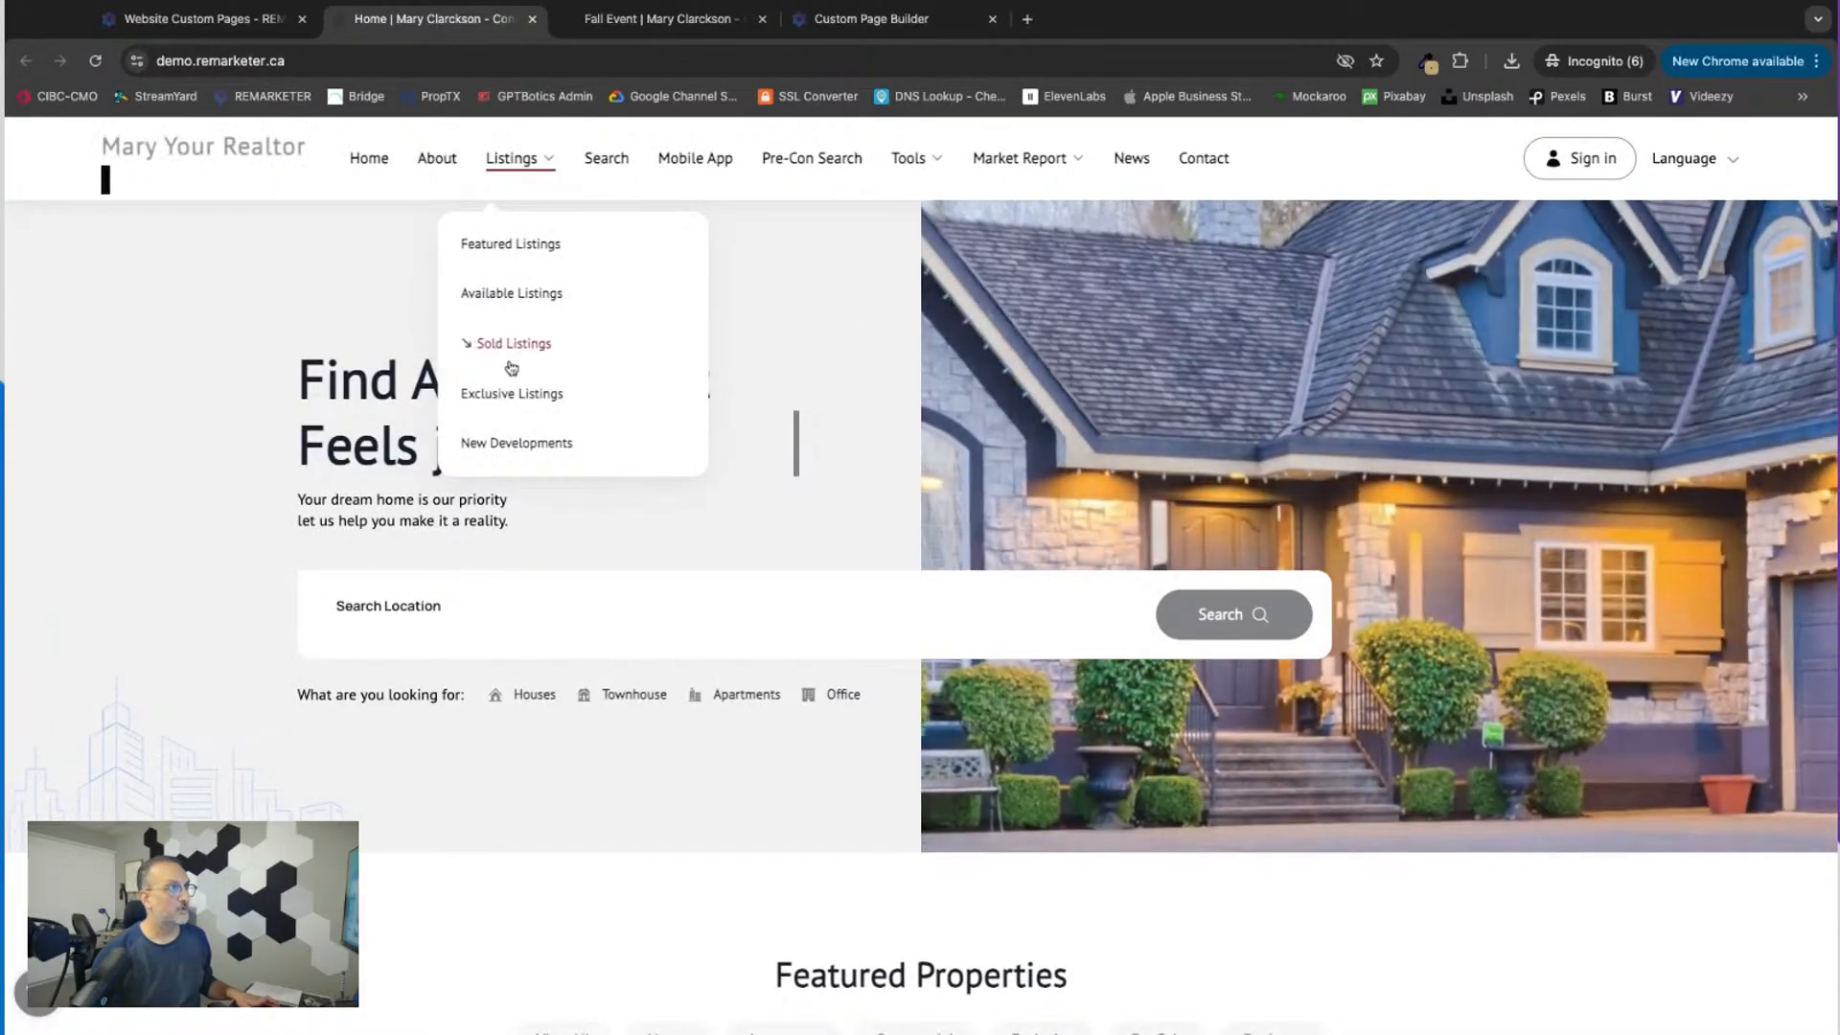
left_click(506, 345)
scroll(690, 833, "down", 10)
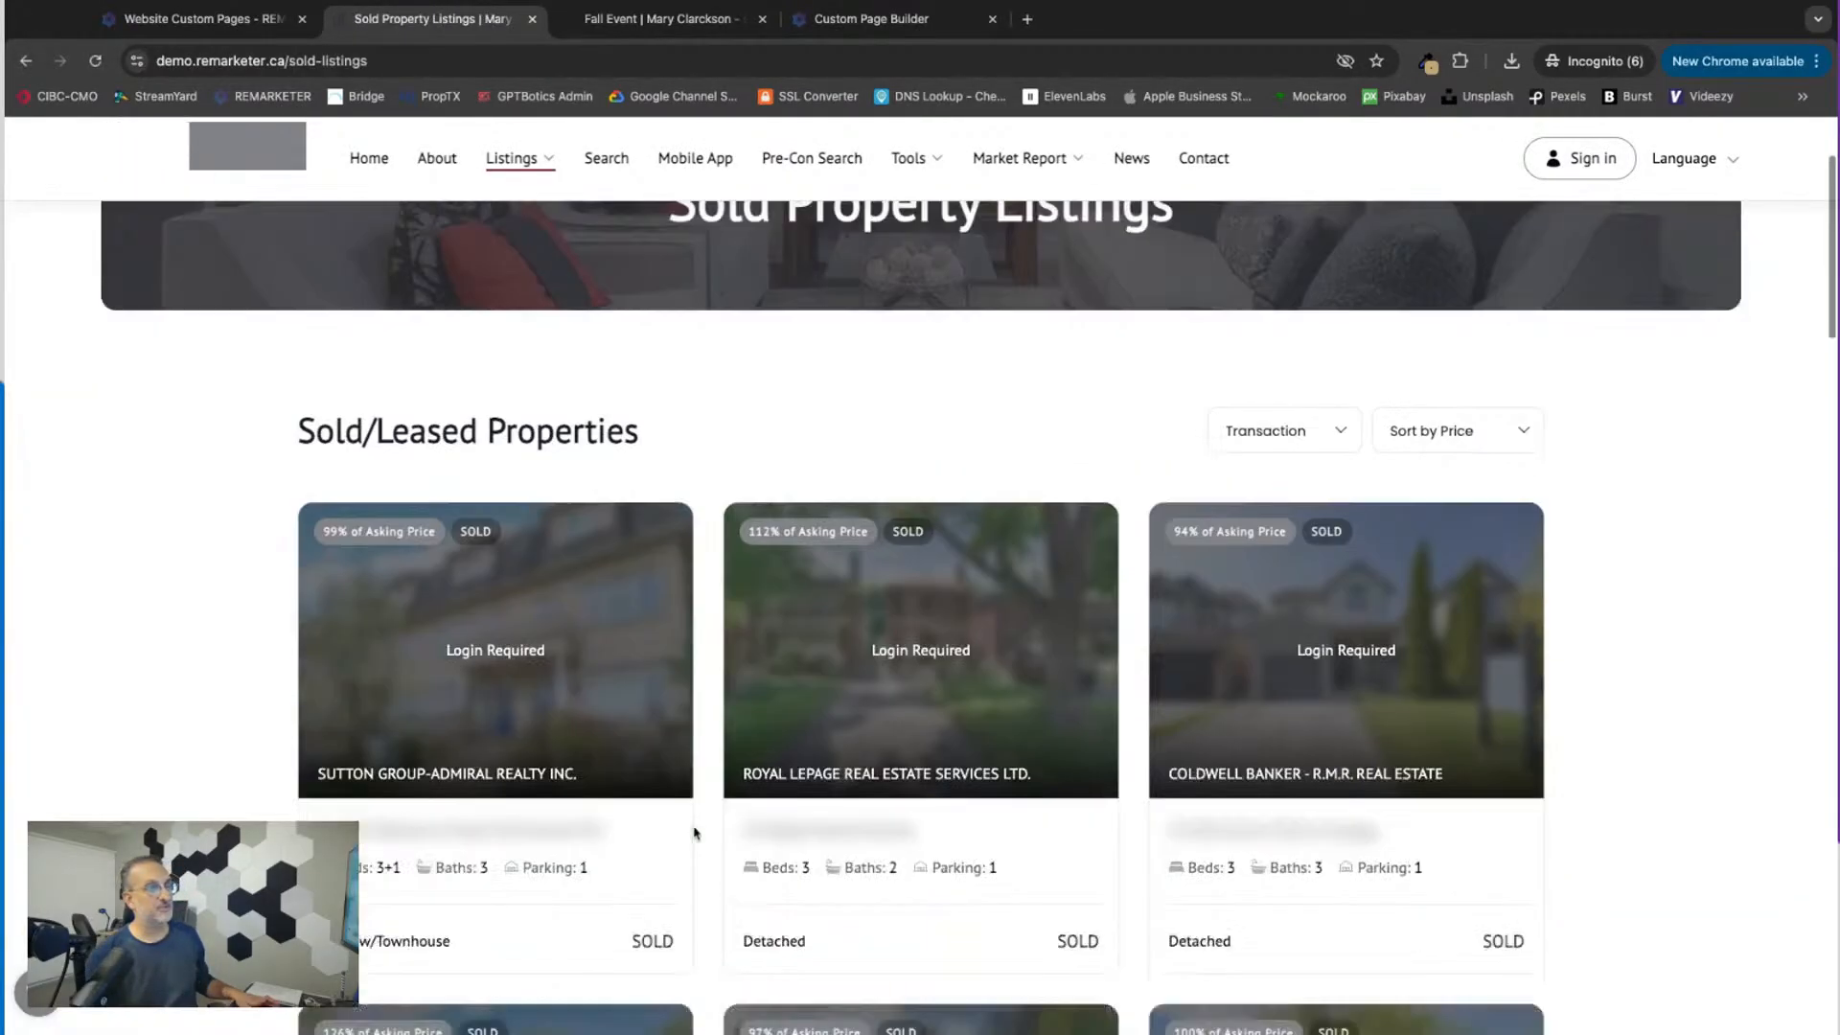
scroll(690, 833, "up", 10)
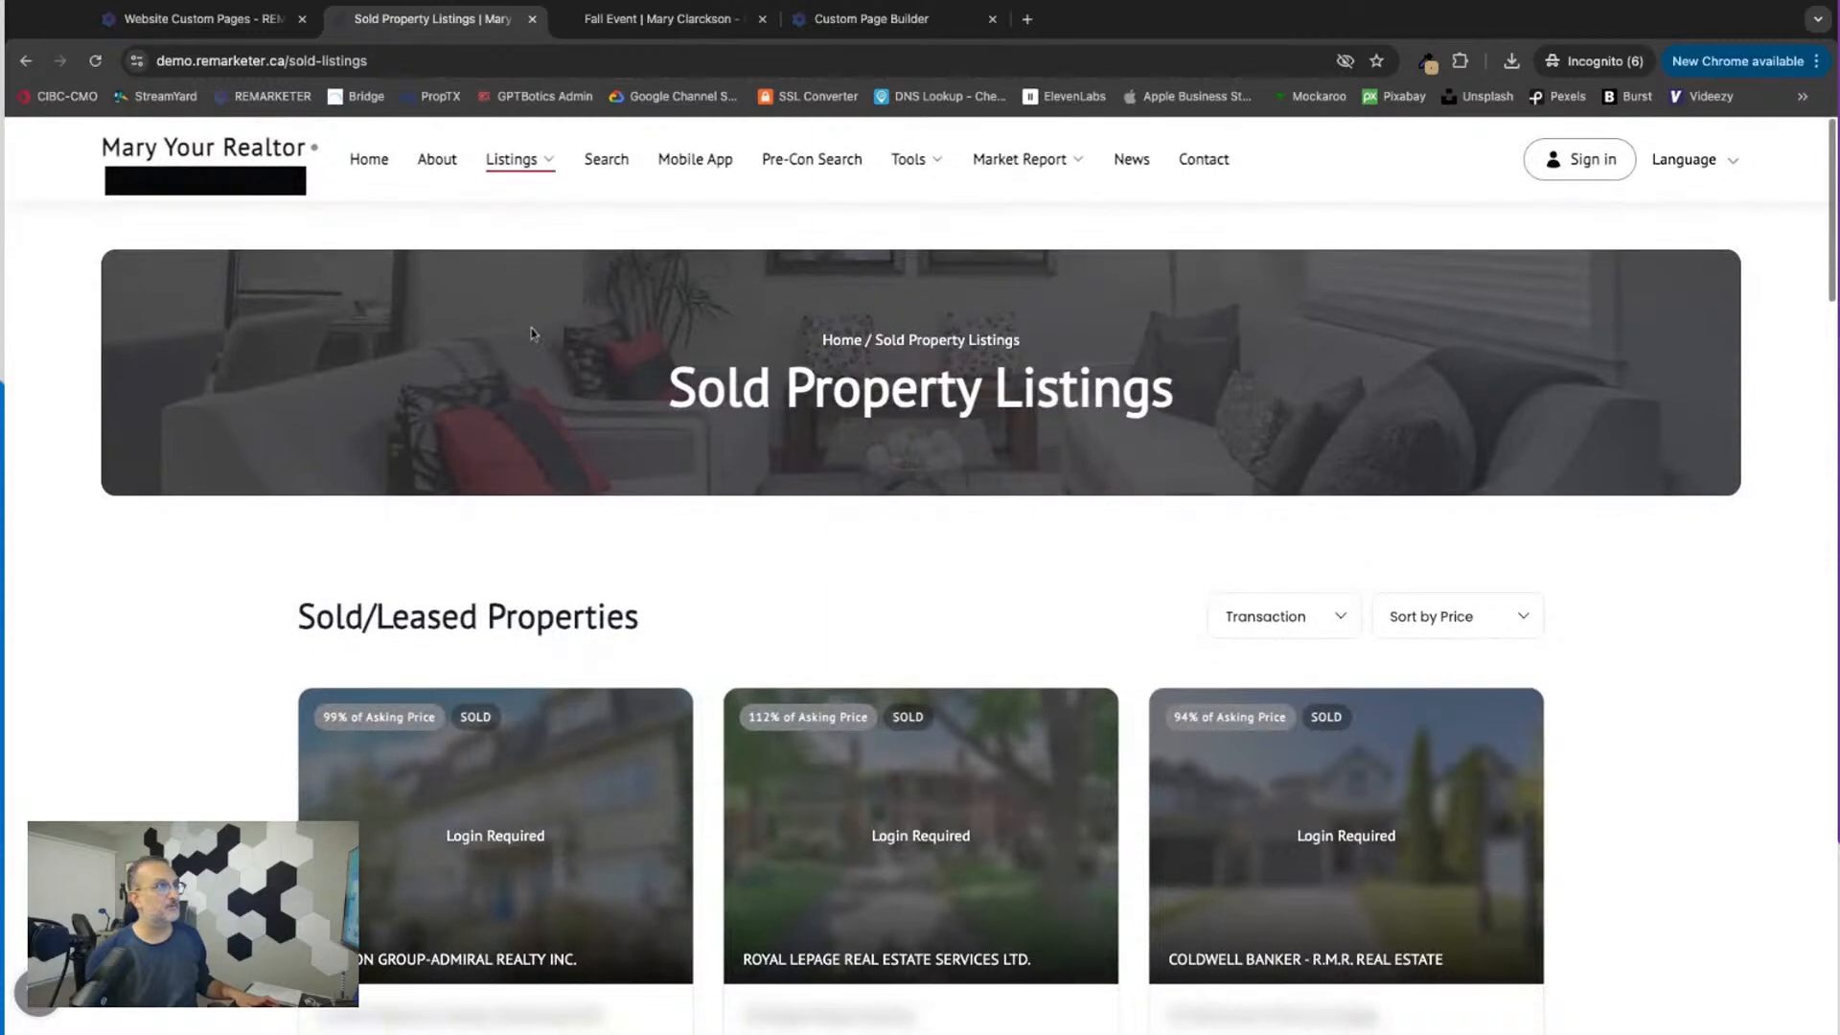
mouse_move(511, 162)
left_click(511, 251)
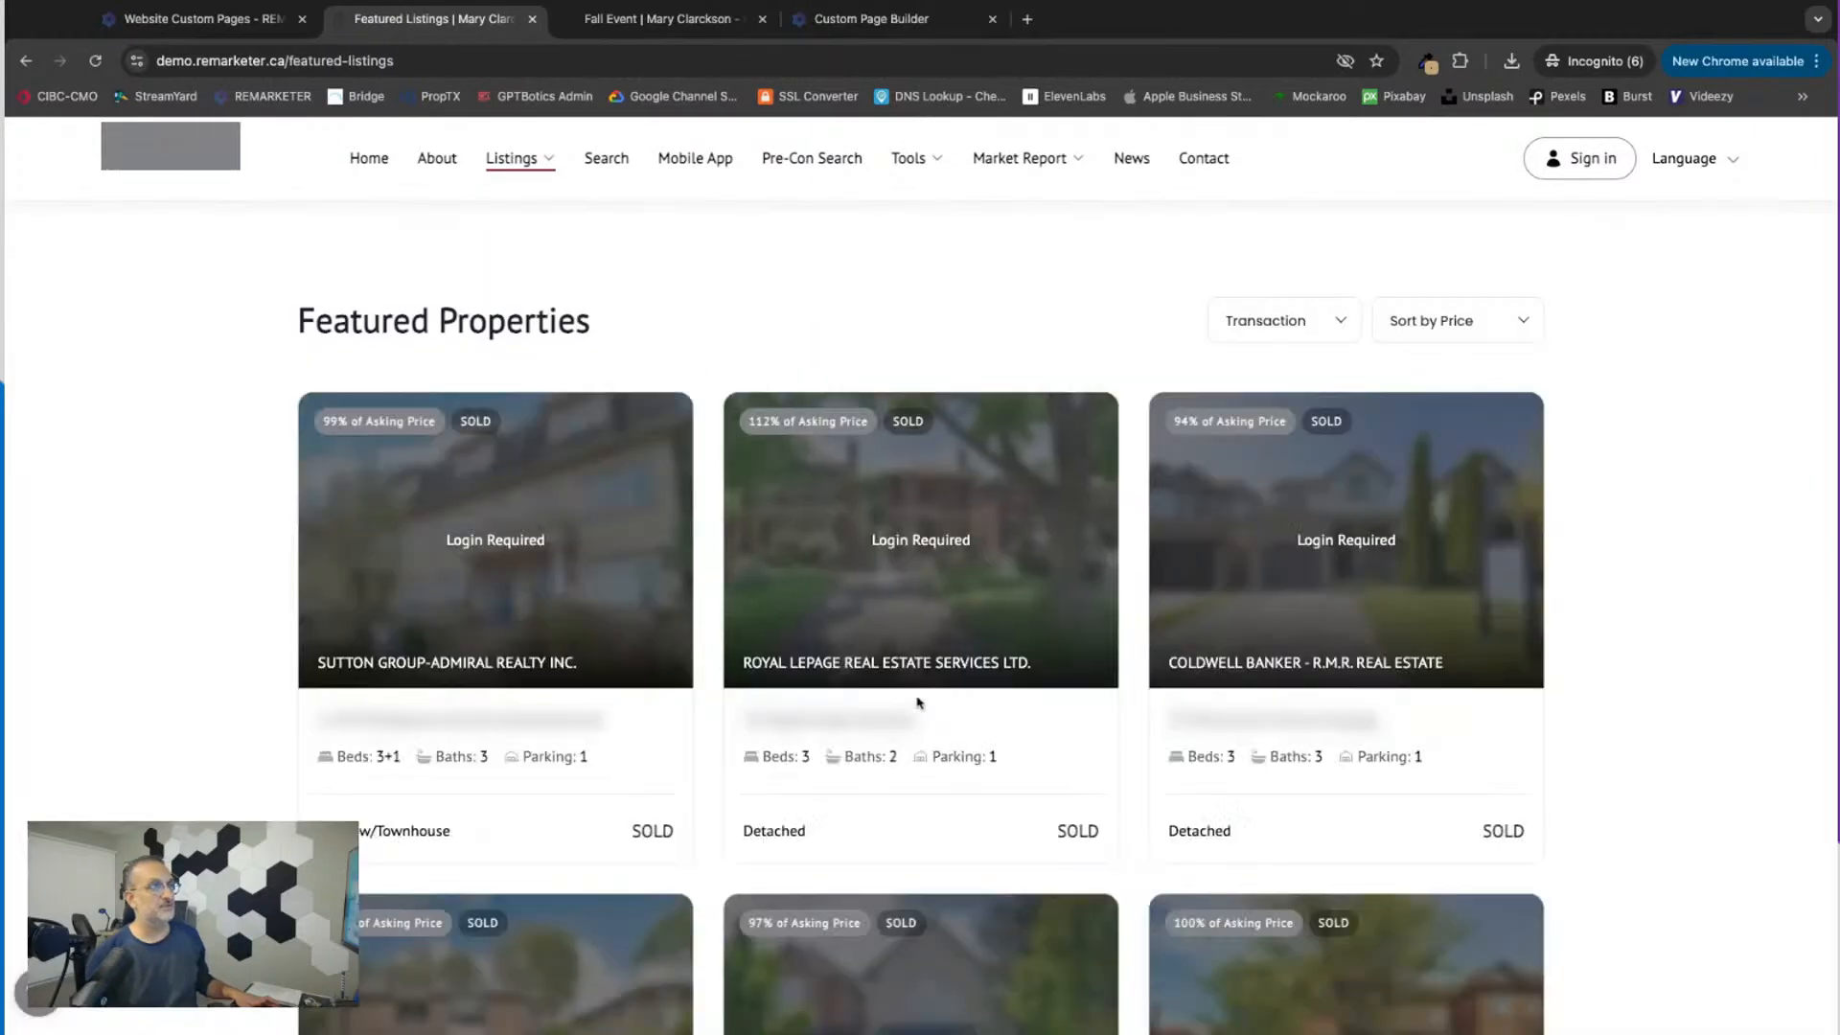
scroll(722, 805, "down", 5)
scroll(726, 812, "up", 10)
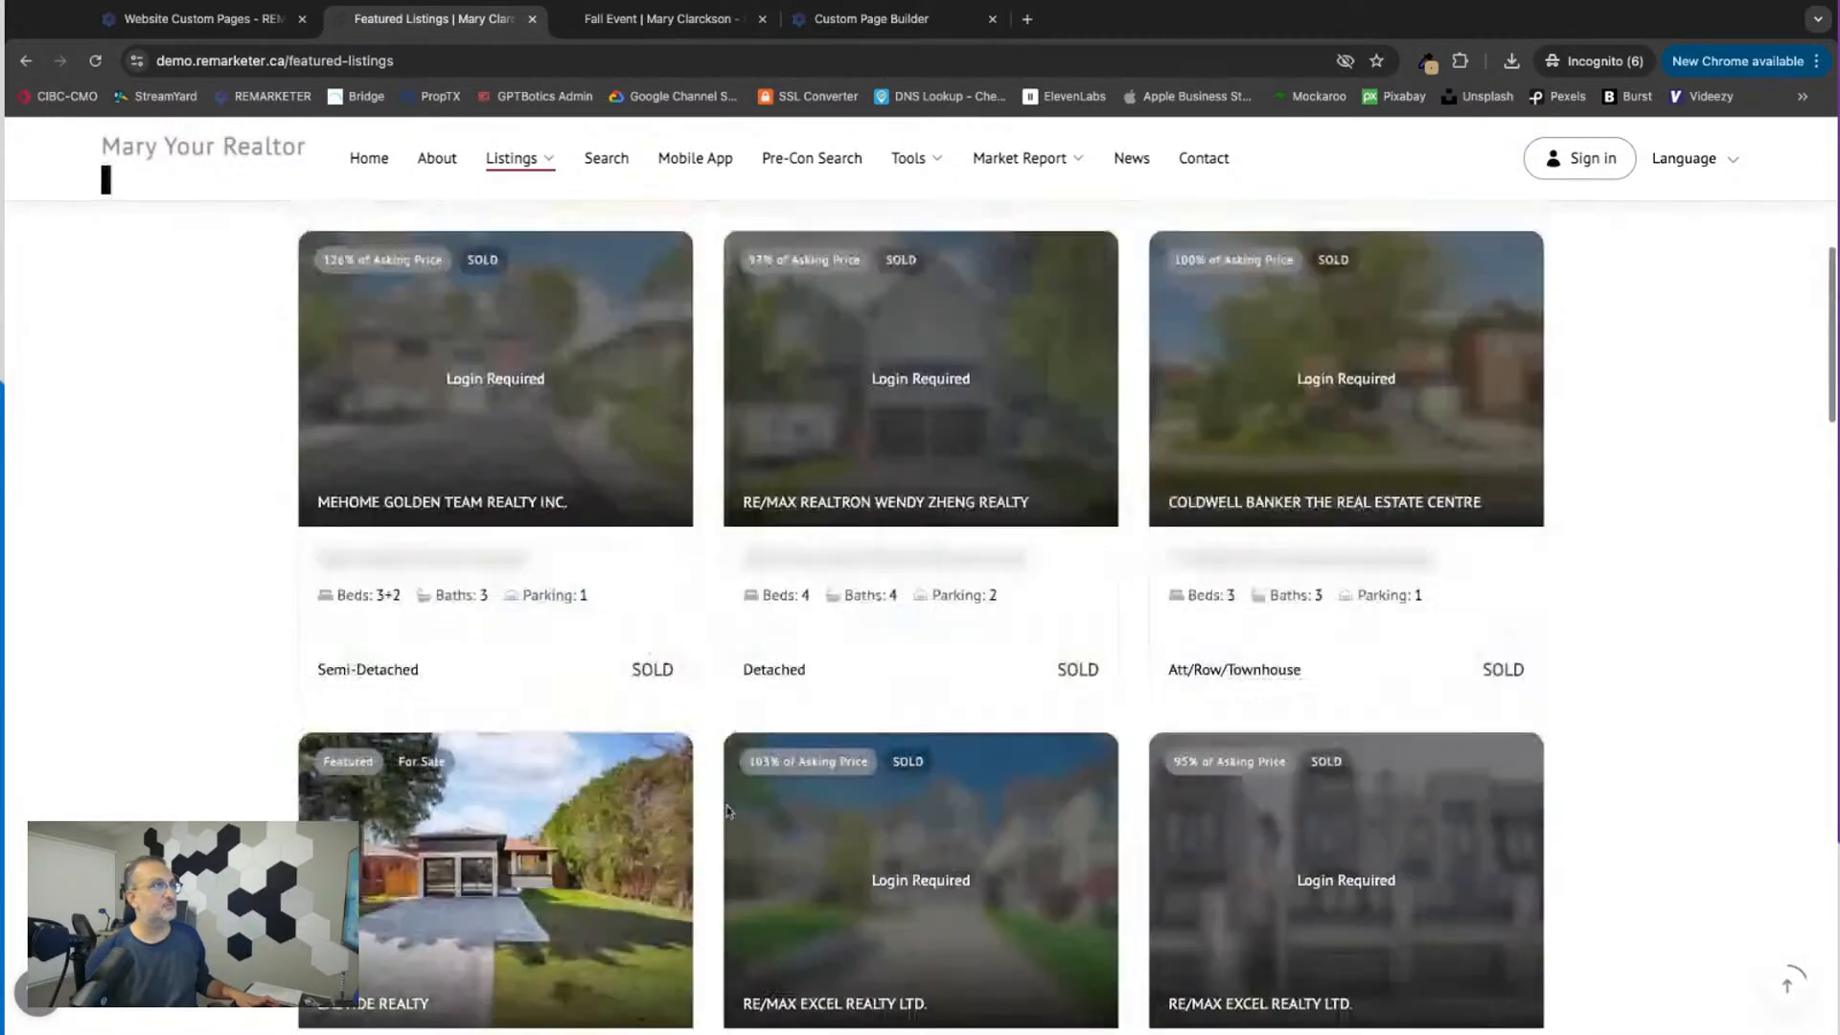
Step: Open the website's Available Listings page, look through the properties and copy the page's web address
mouse_move(511, 160)
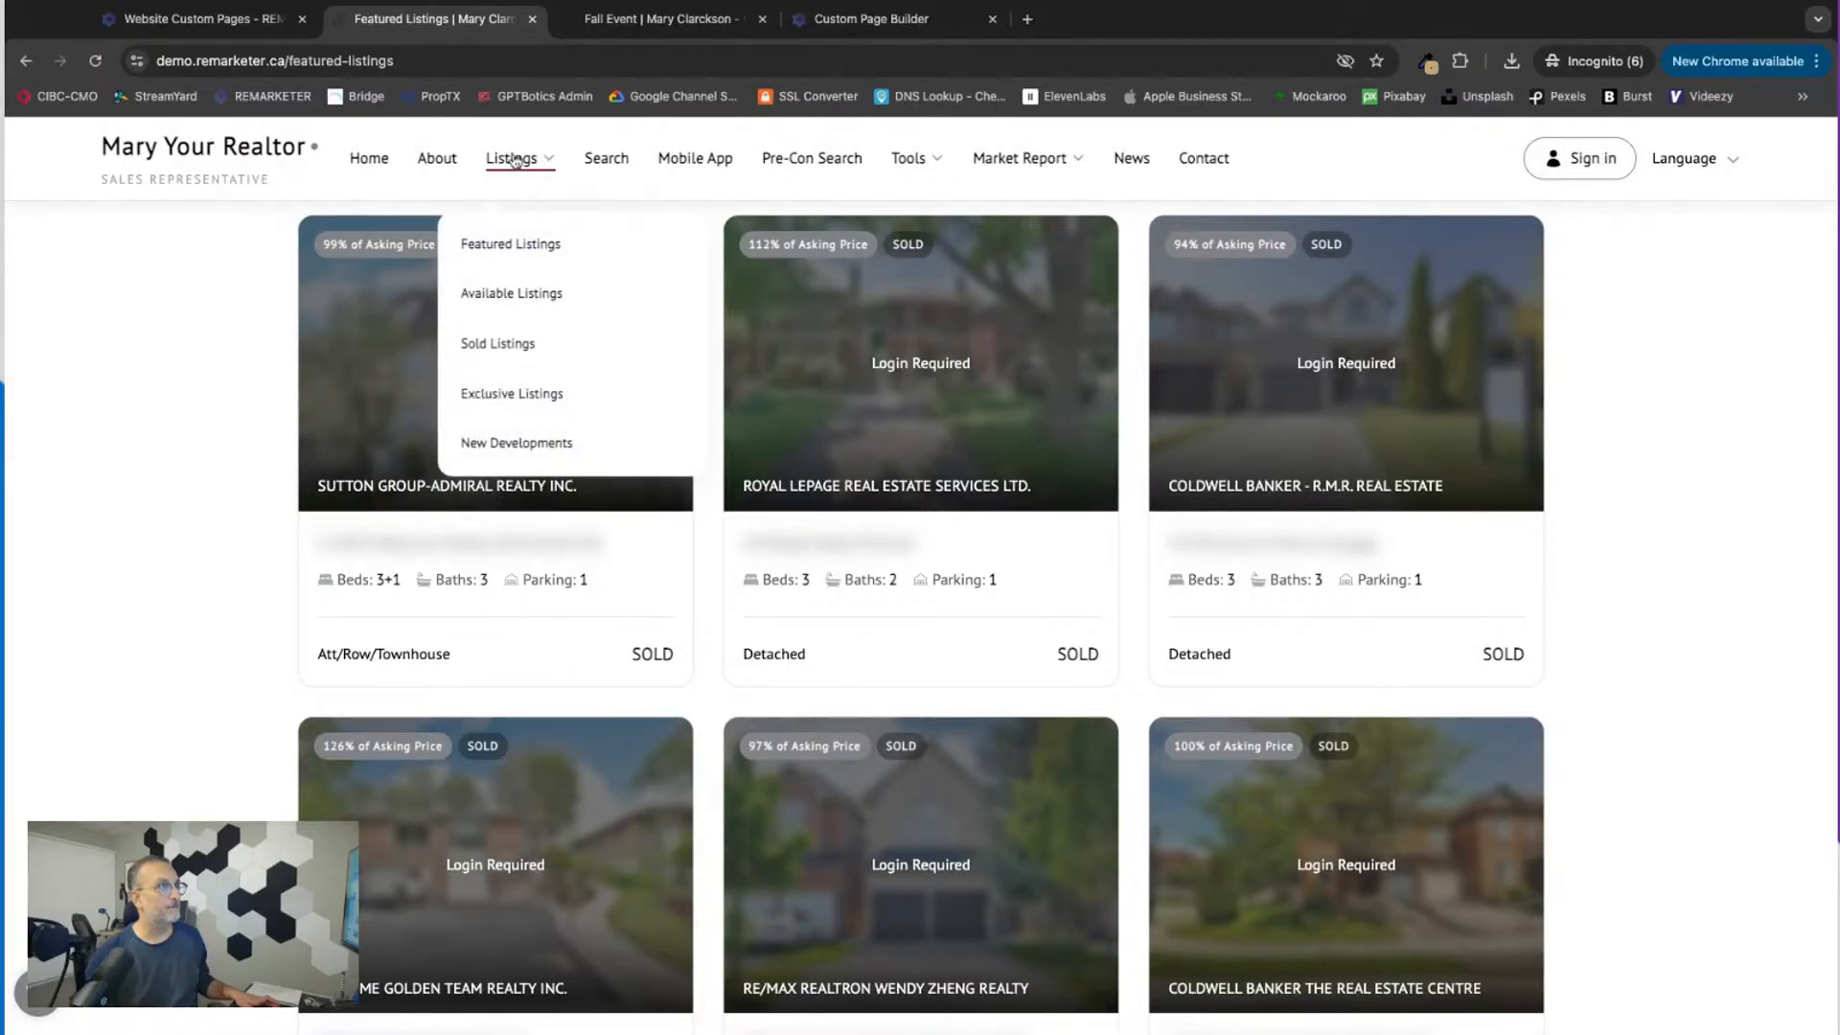
left_click(508, 292)
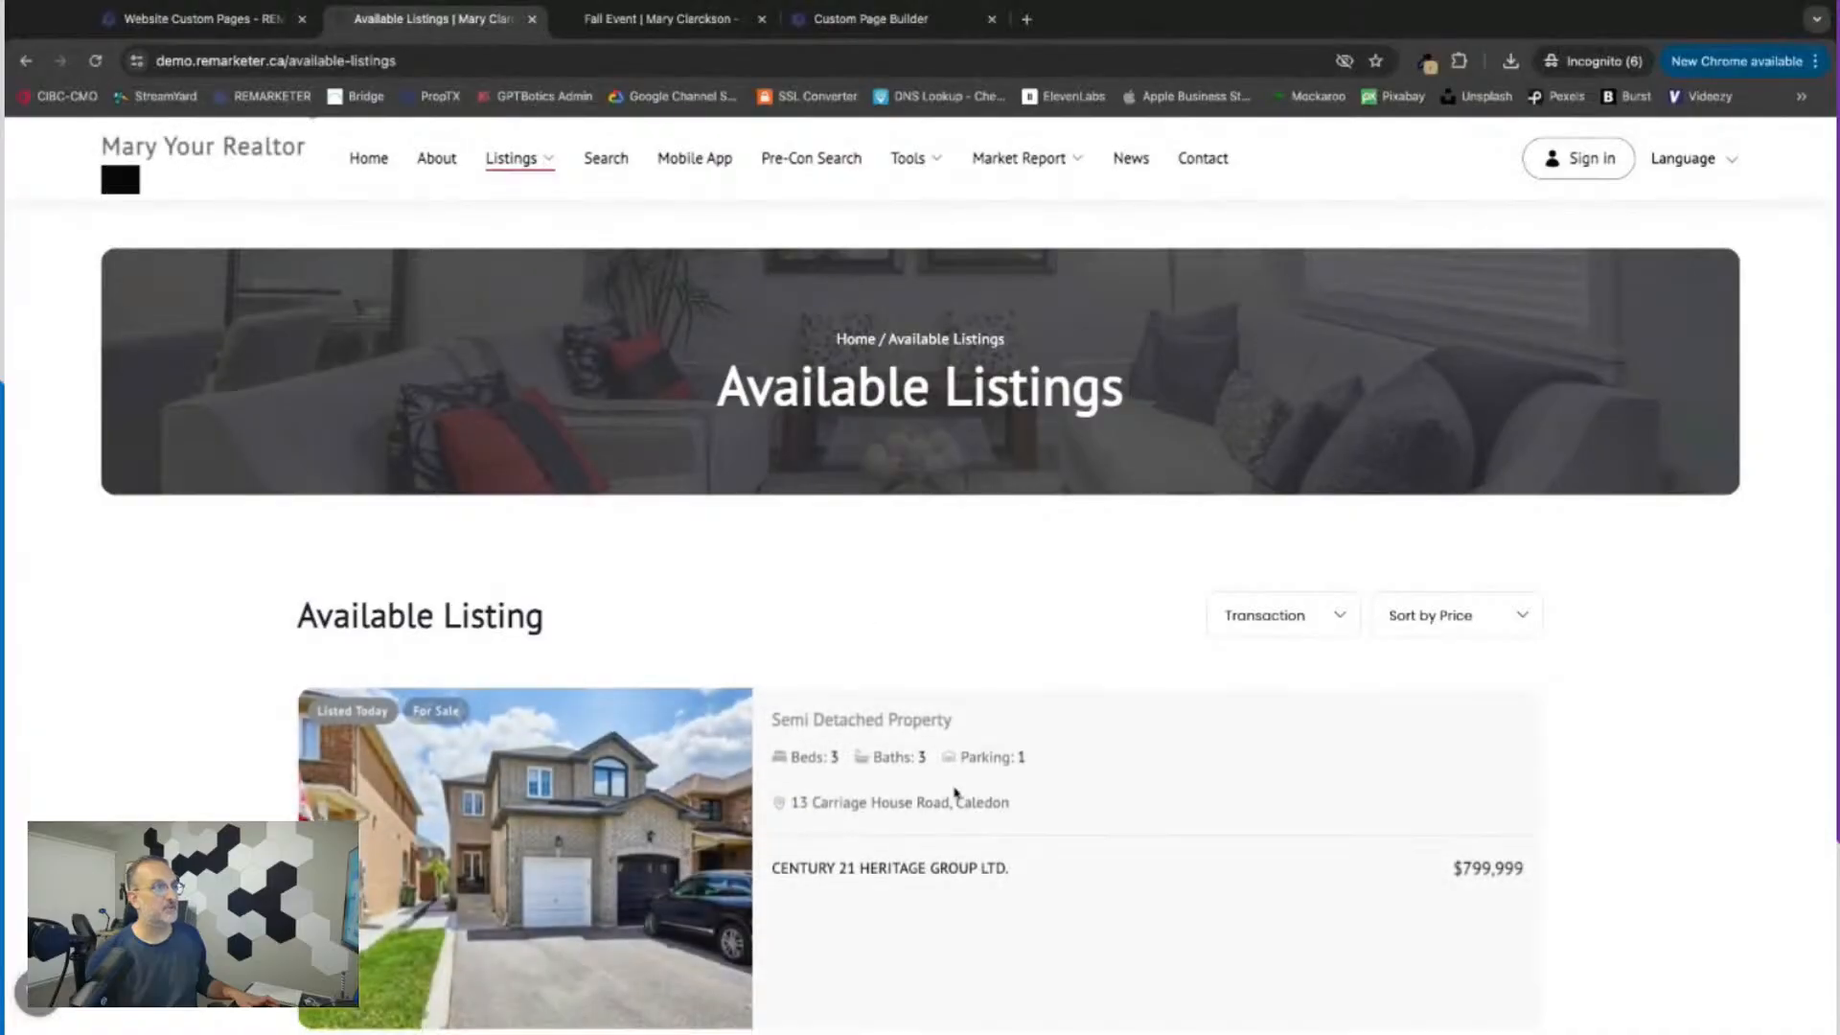
scroll(954, 792, "down", 15)
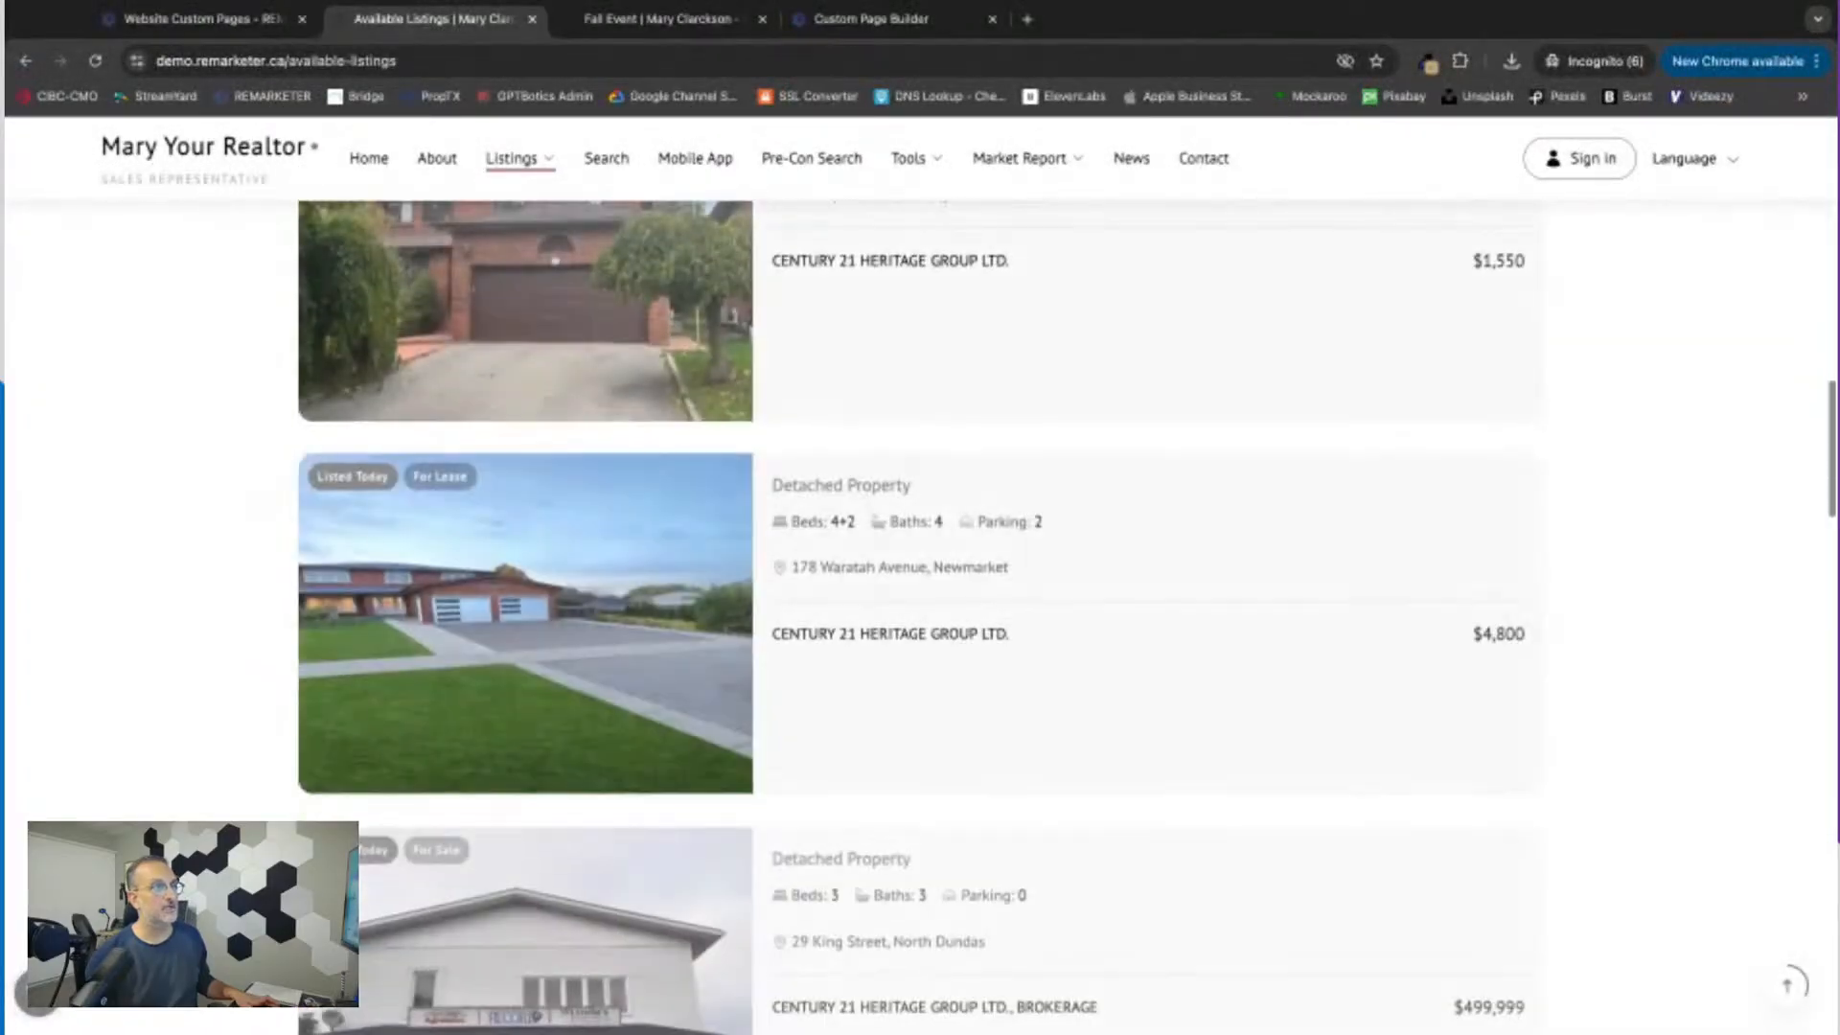
scroll(954, 791, "down", 20)
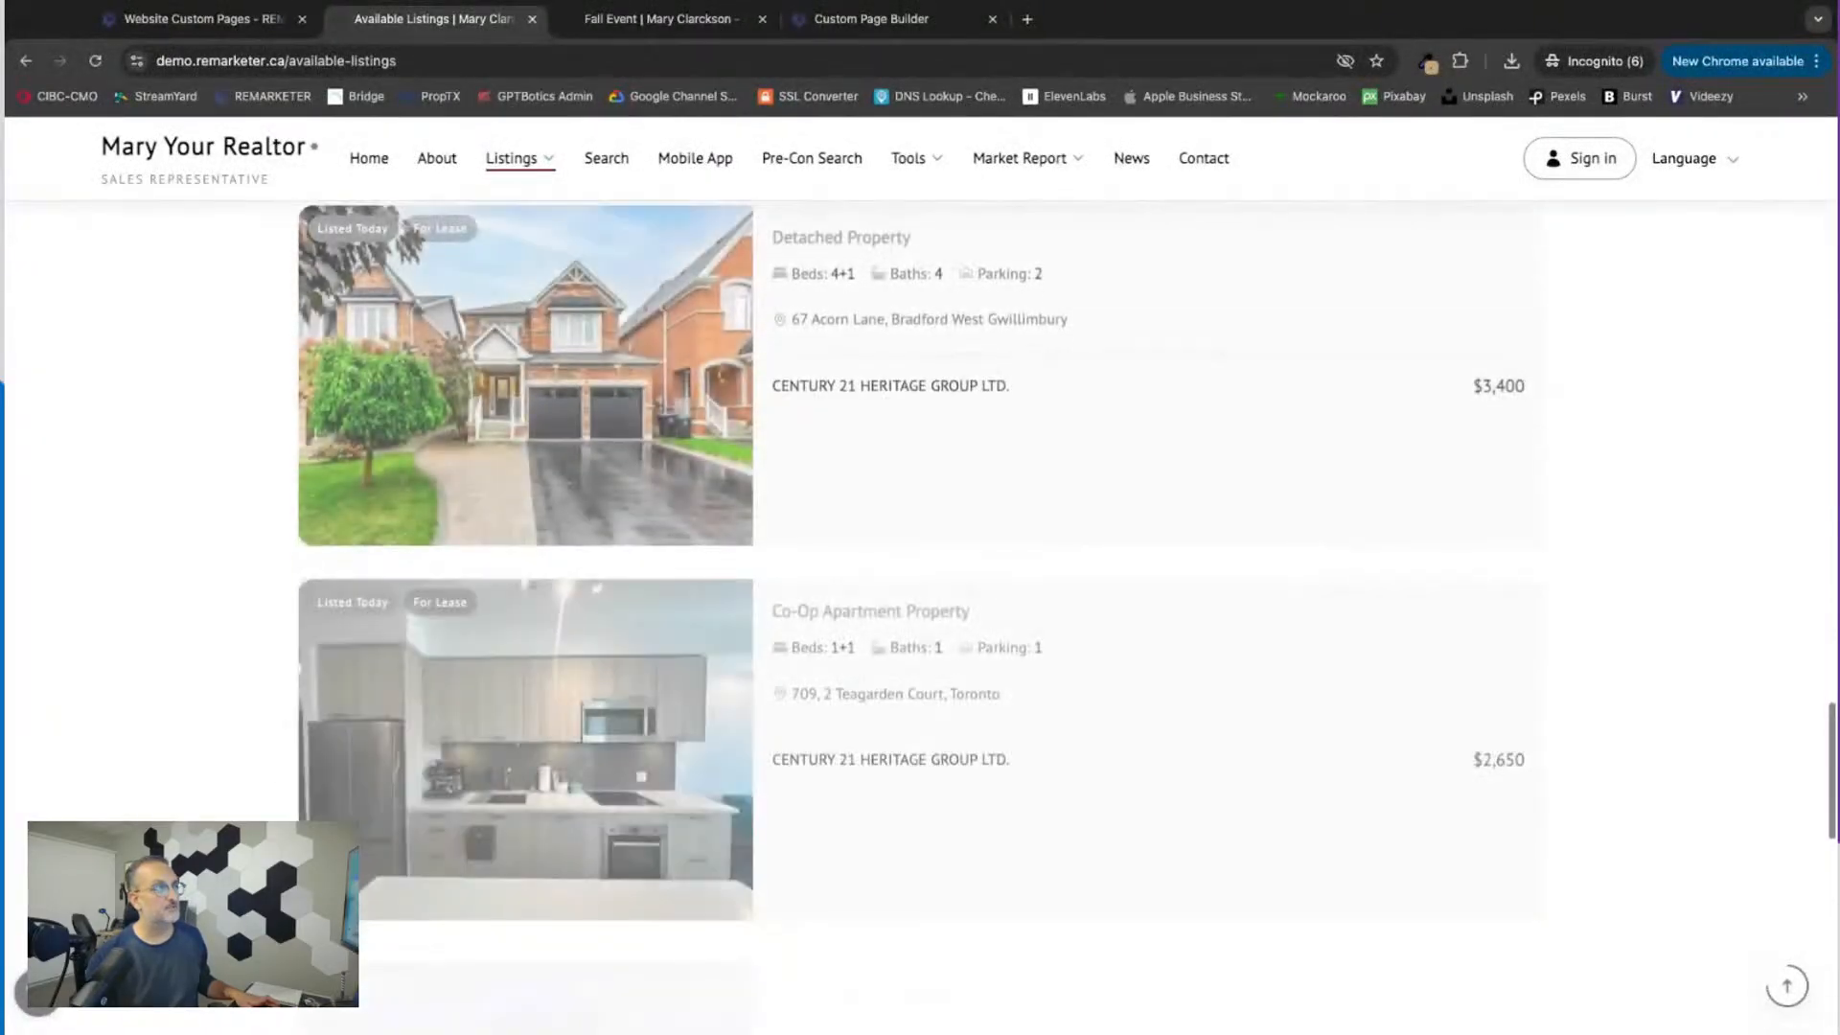
scroll(954, 792, "up", 20)
left_click(338, 63)
key("ctrl+c")
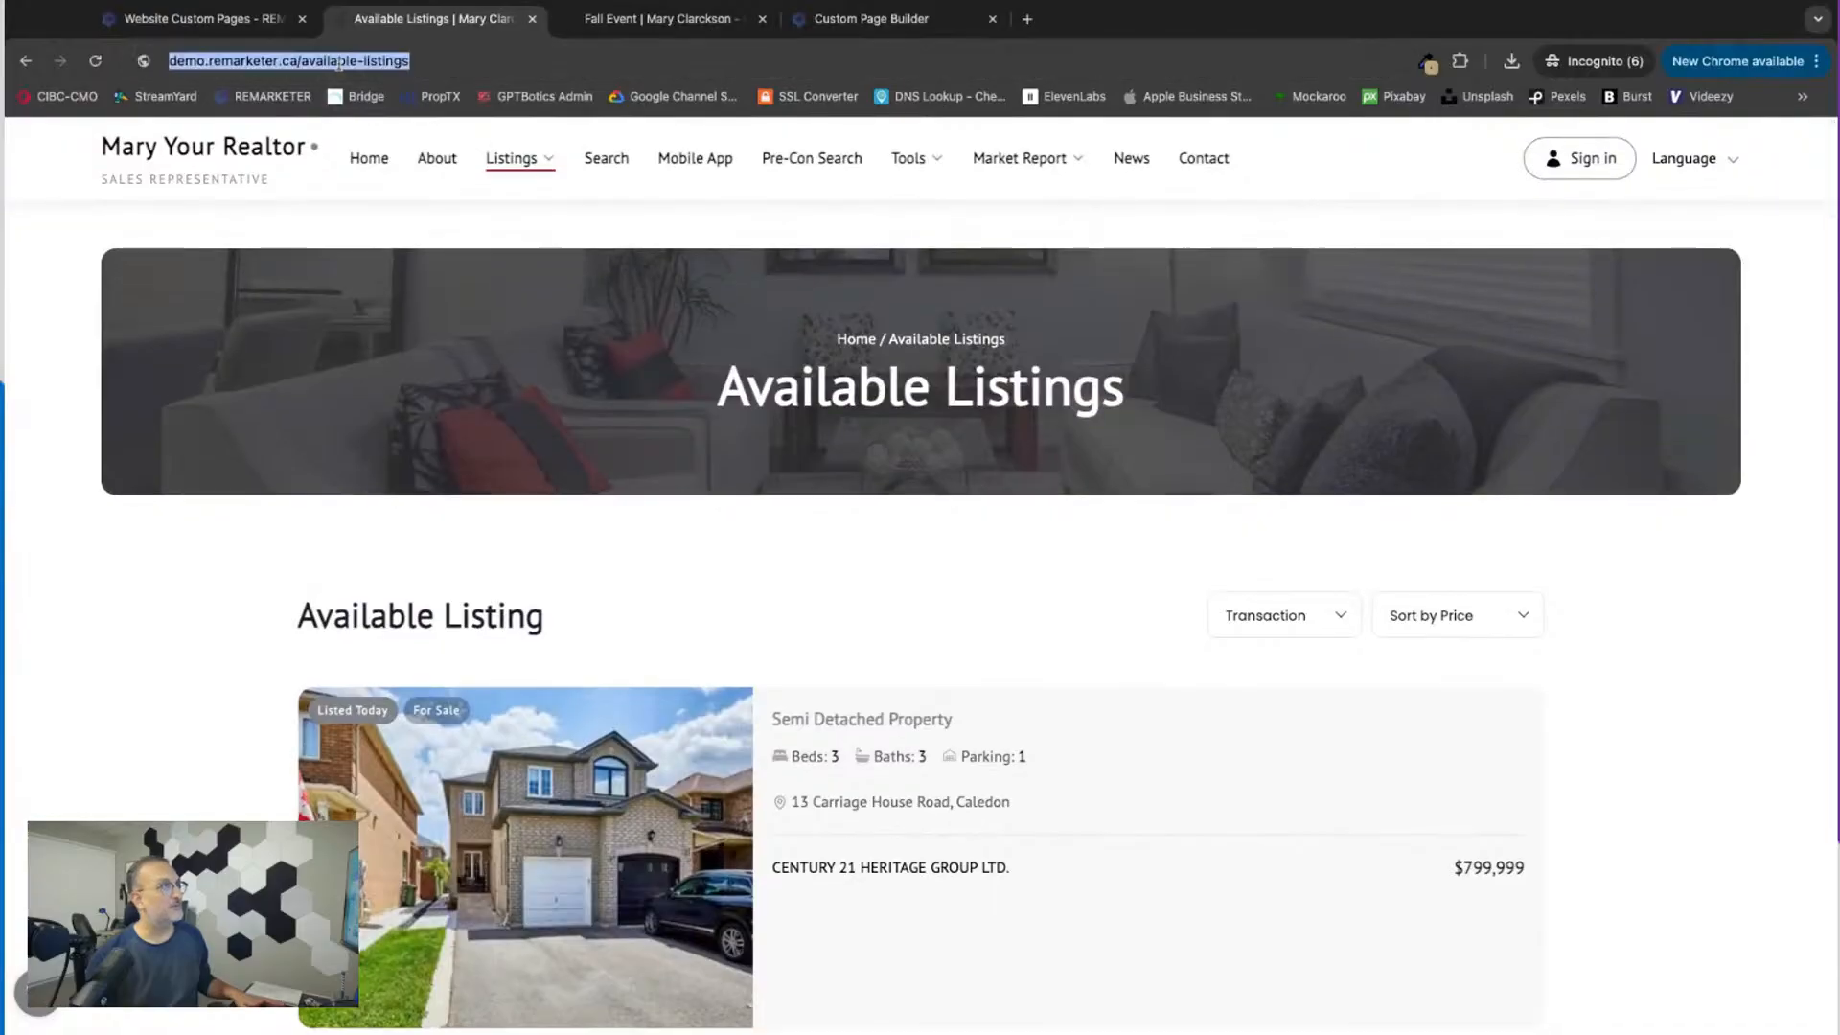
Step: Return to the page builder and add a text element to the empty column left of the QR code
left_click(201, 18)
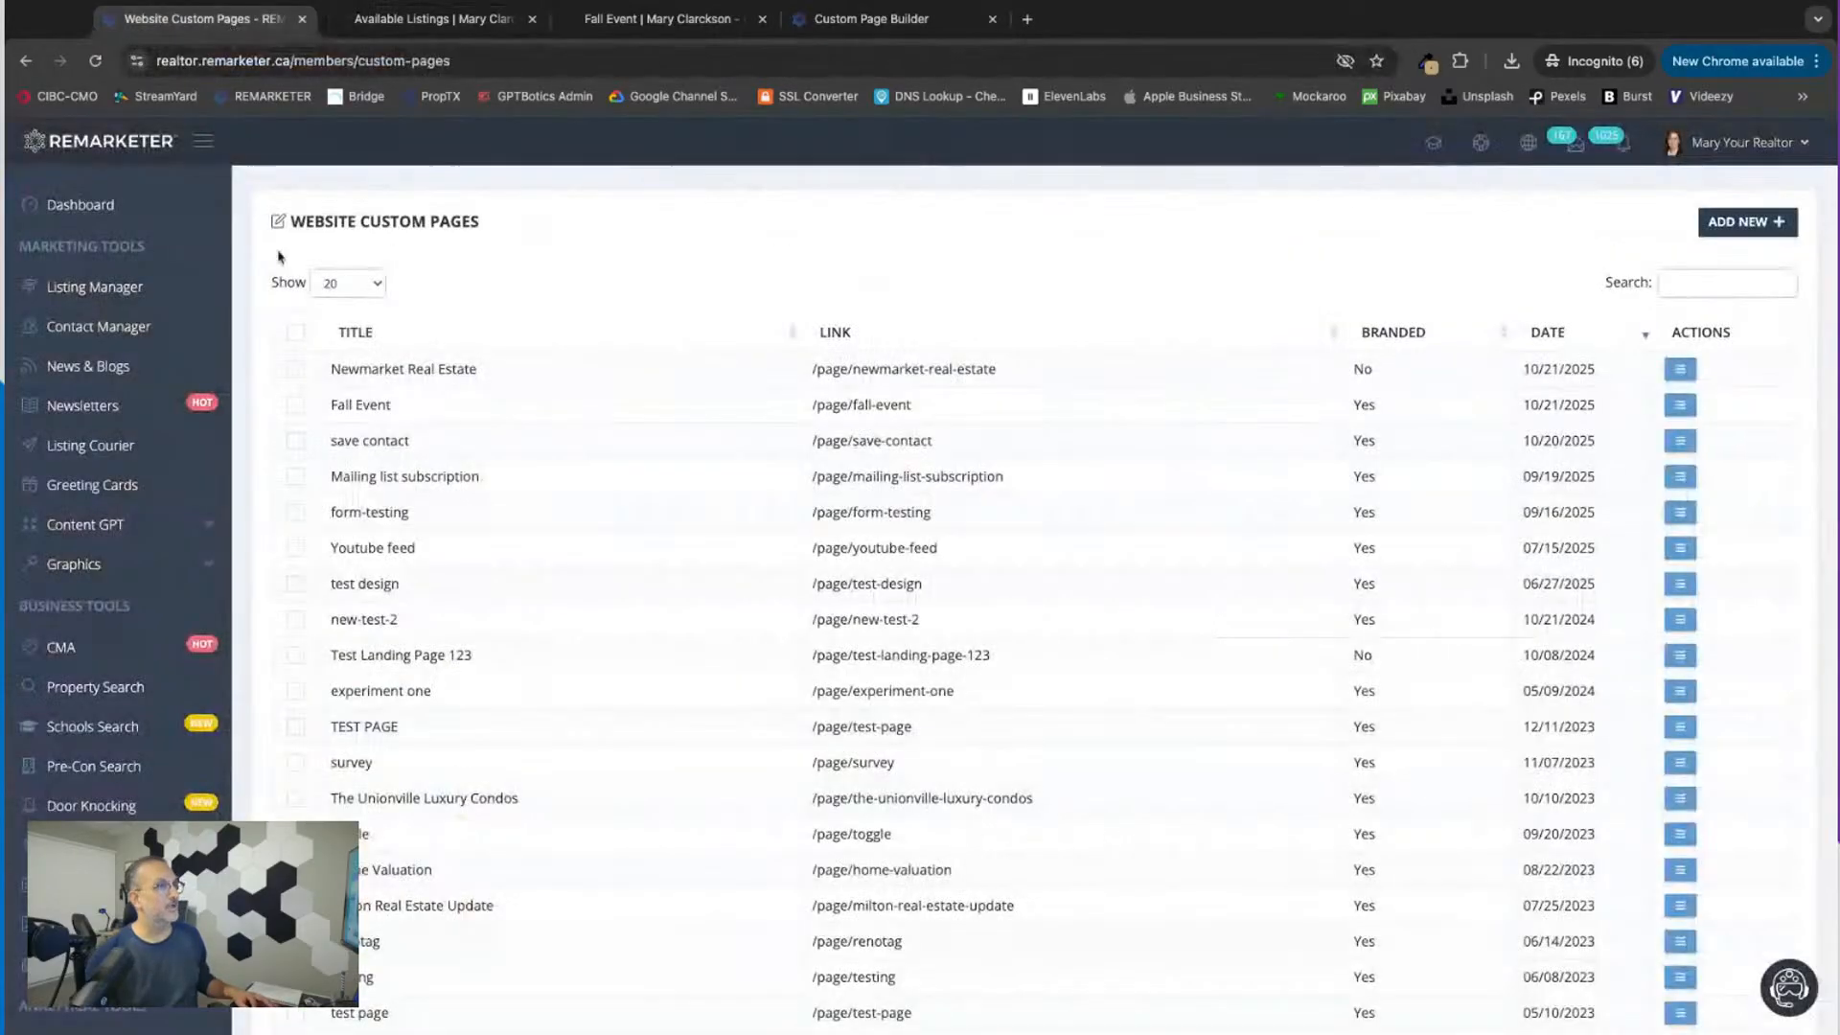
left_click(661, 19)
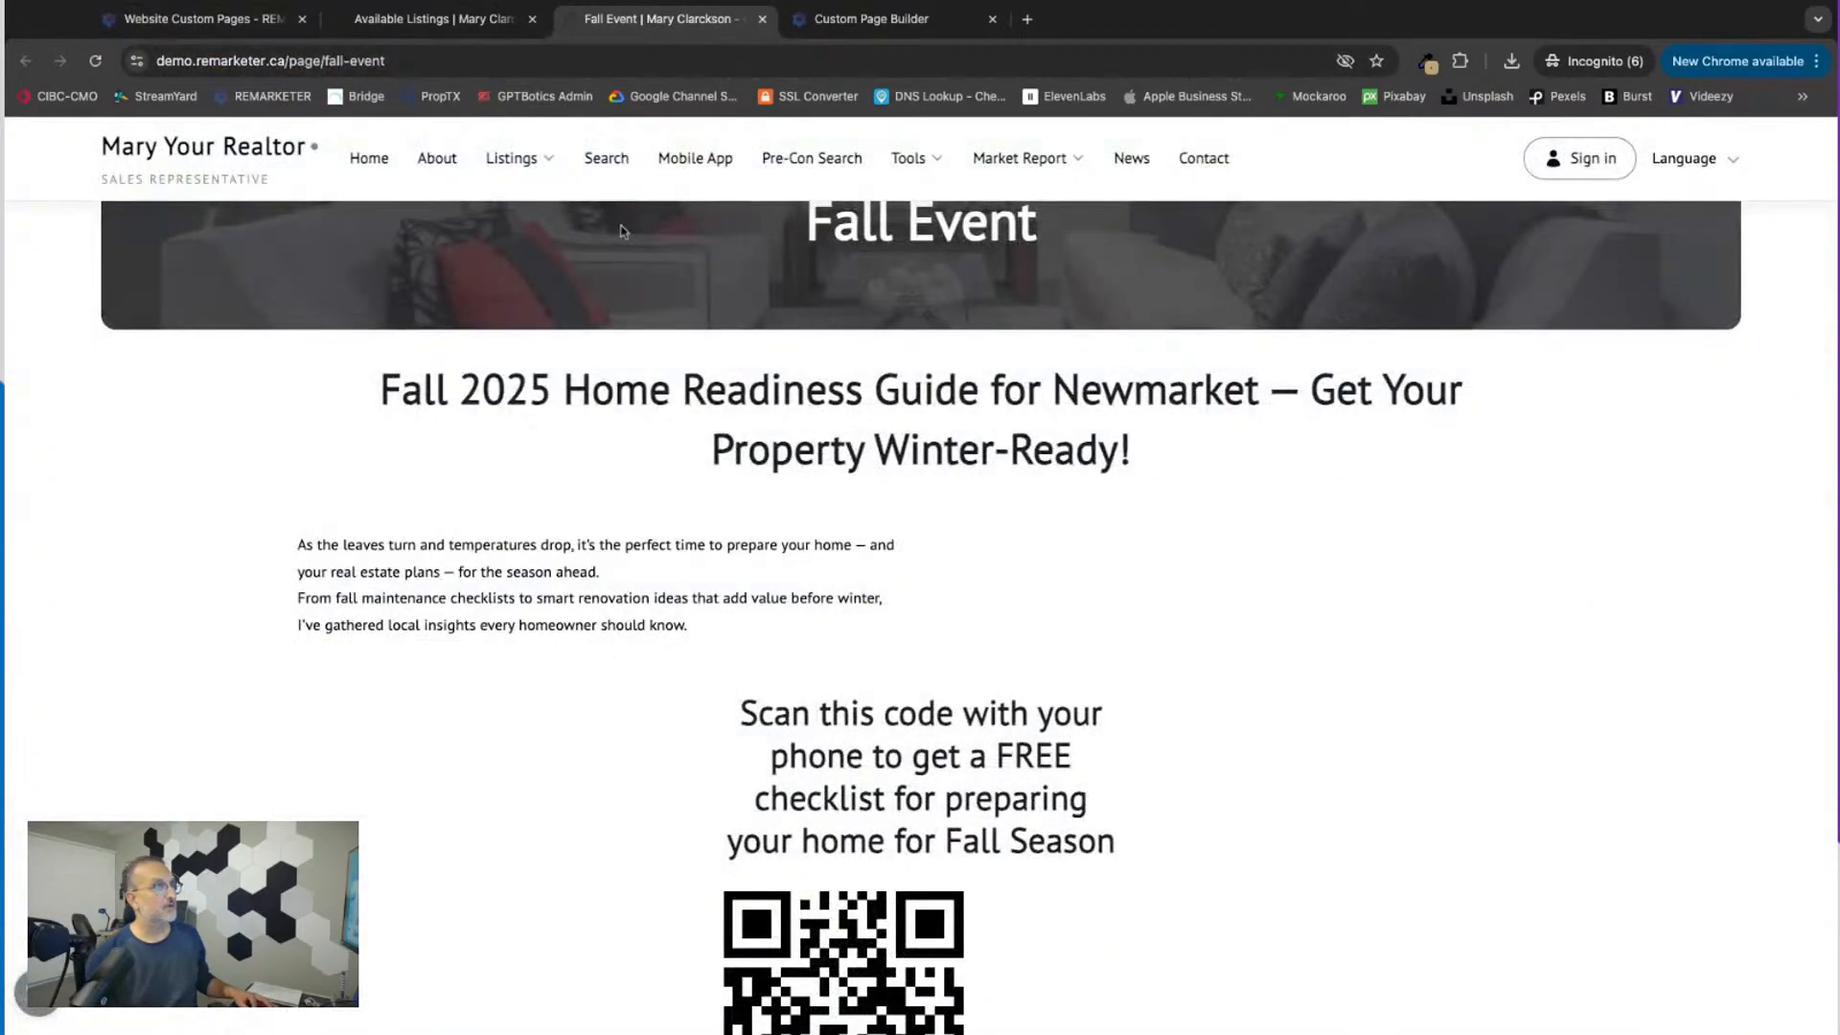
left_click(901, 18)
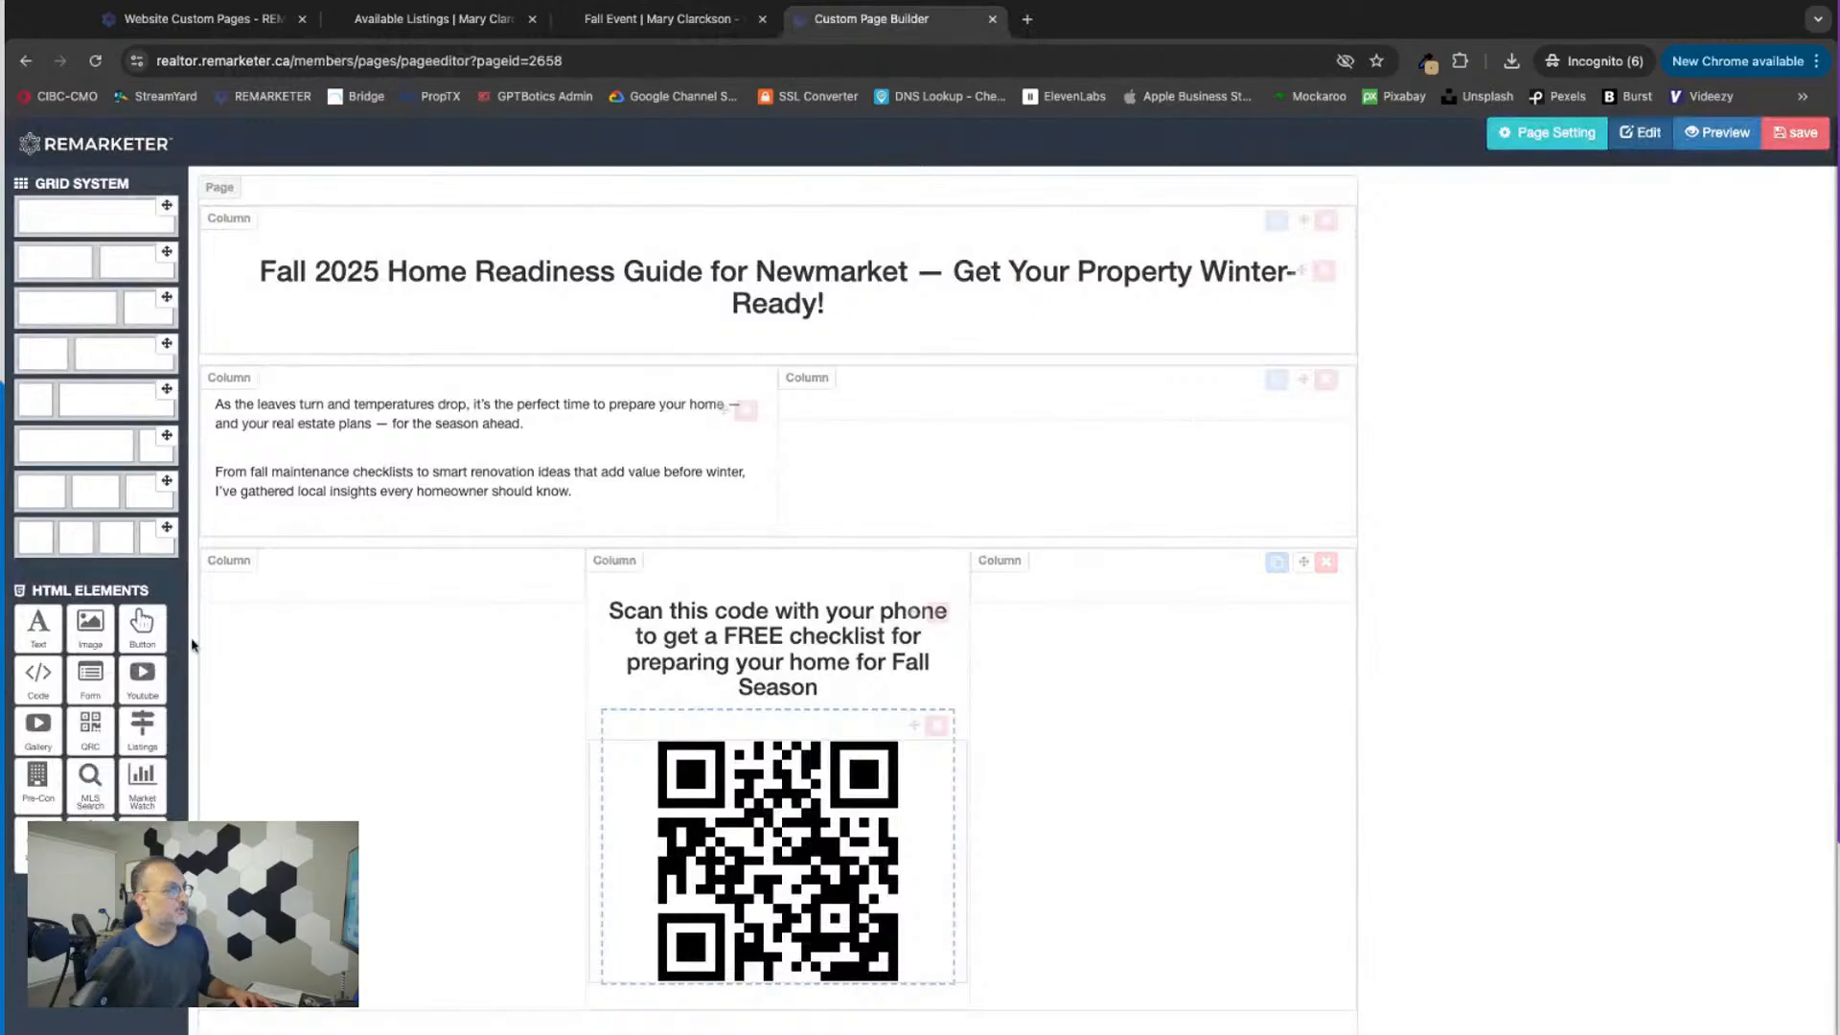
mouse_move(36, 627)
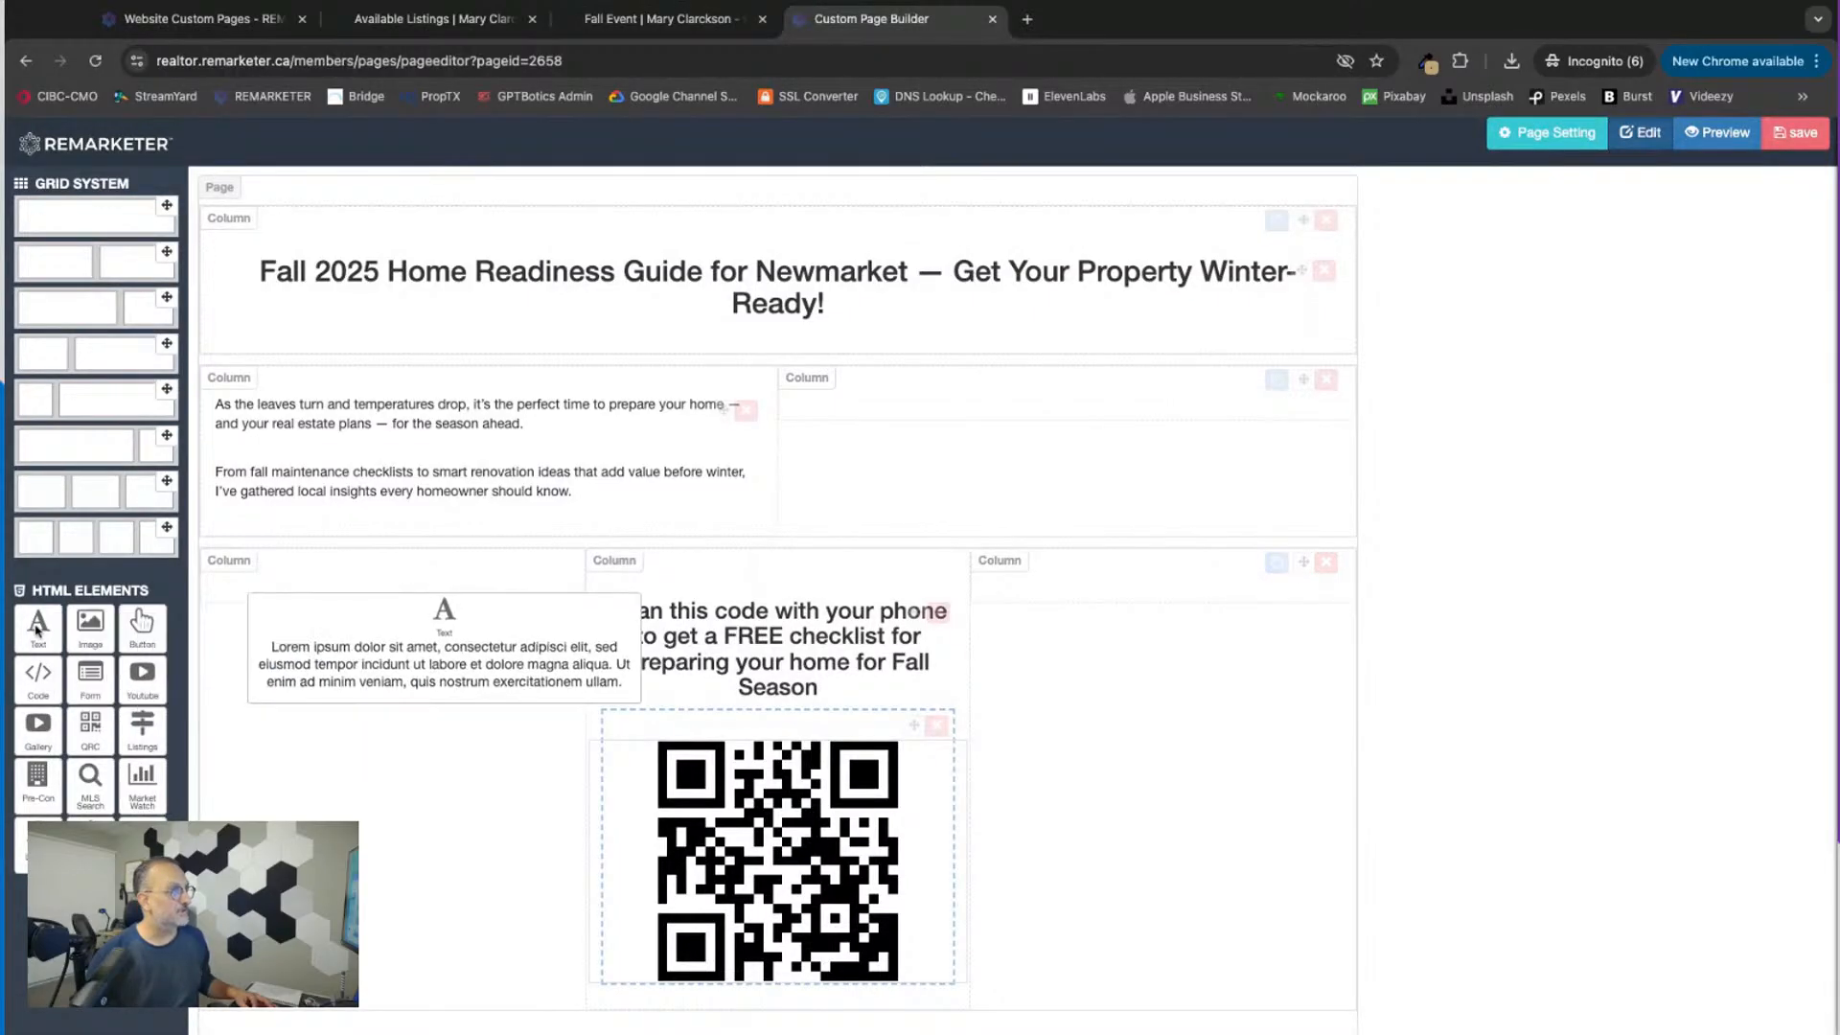
left_click_drag(35, 628, 384, 604)
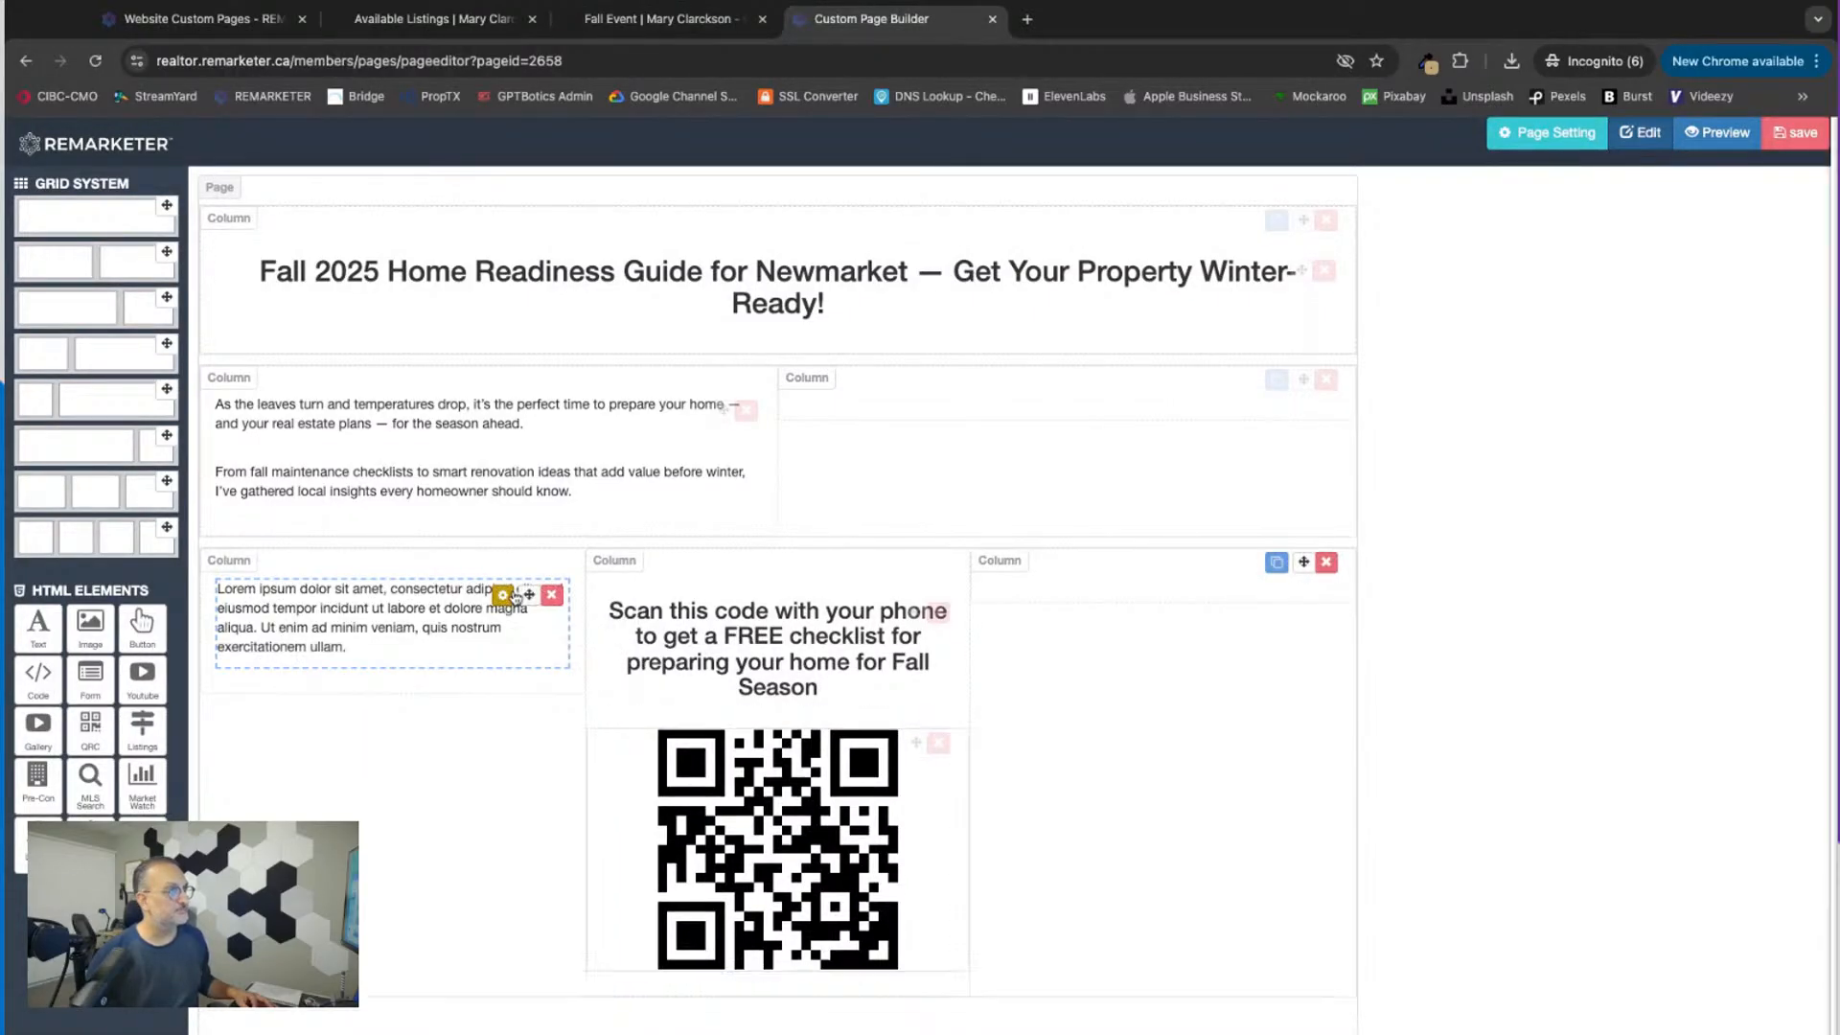
Step: Replace the new element's placeholder text with "Scan This code to view our latest available listings"
left_click(508, 595)
key("ctrl+a")
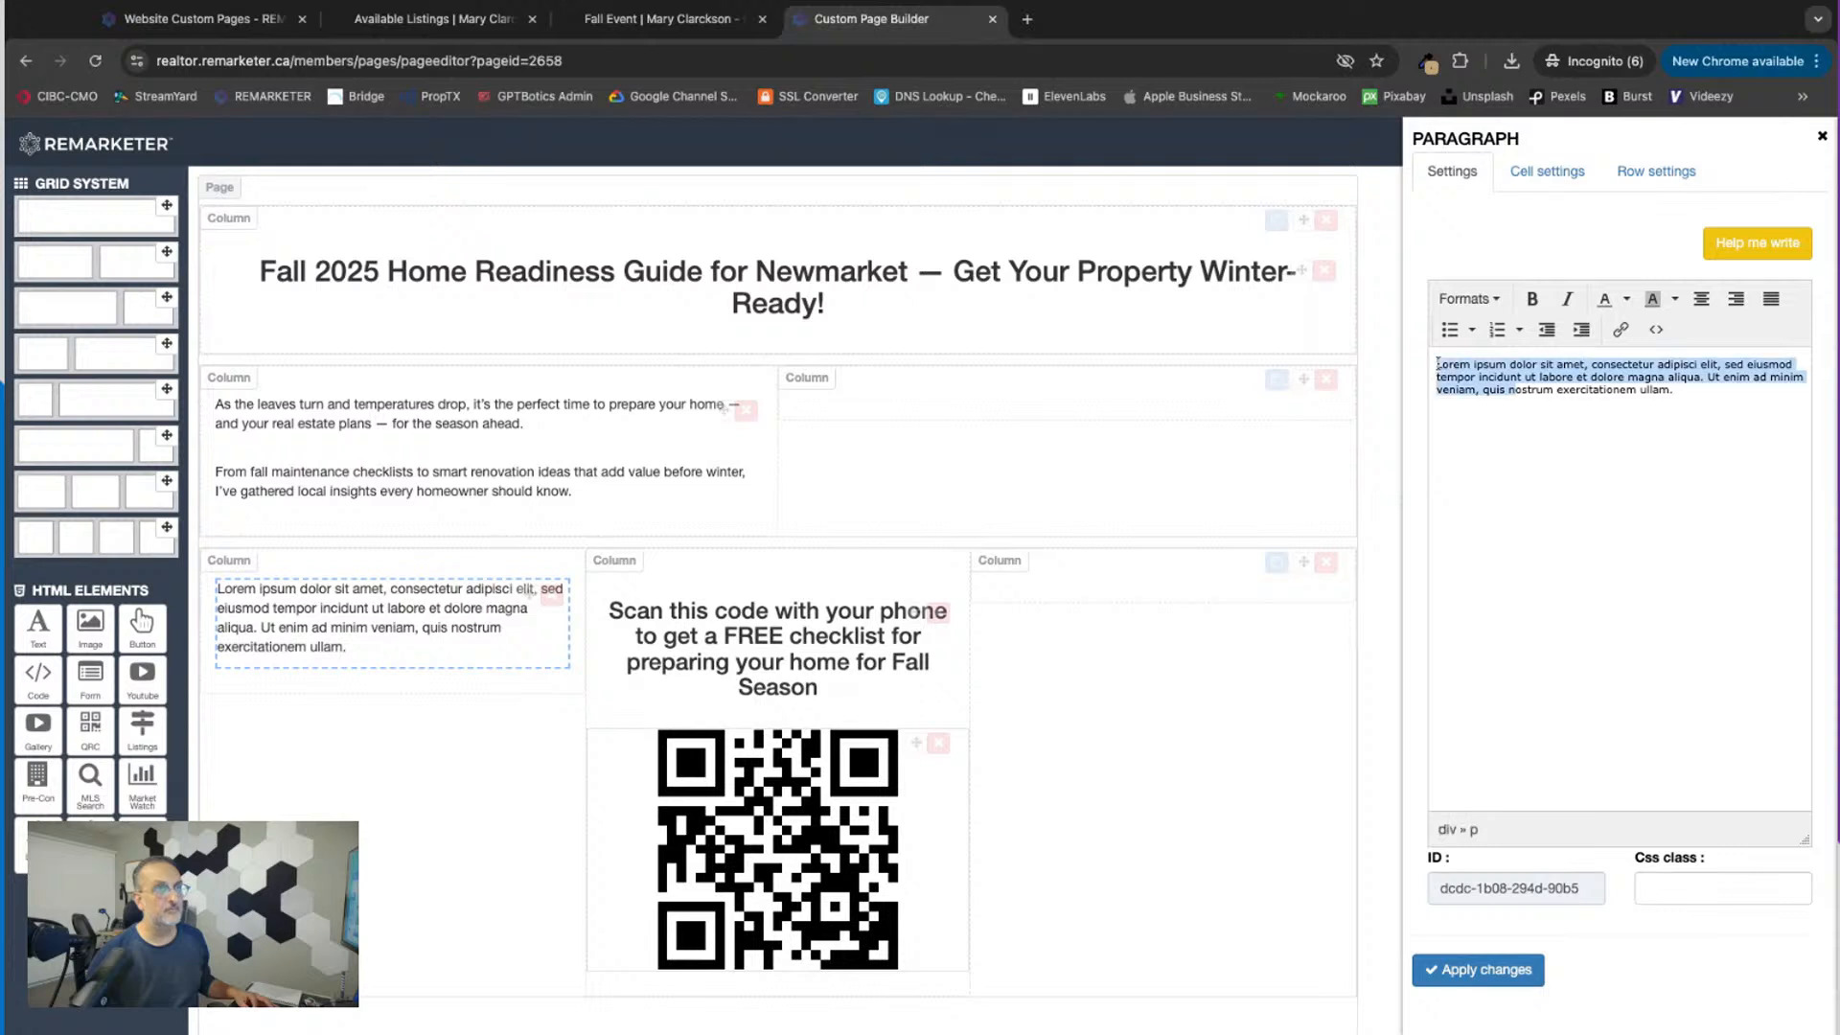
key("BackSpace")
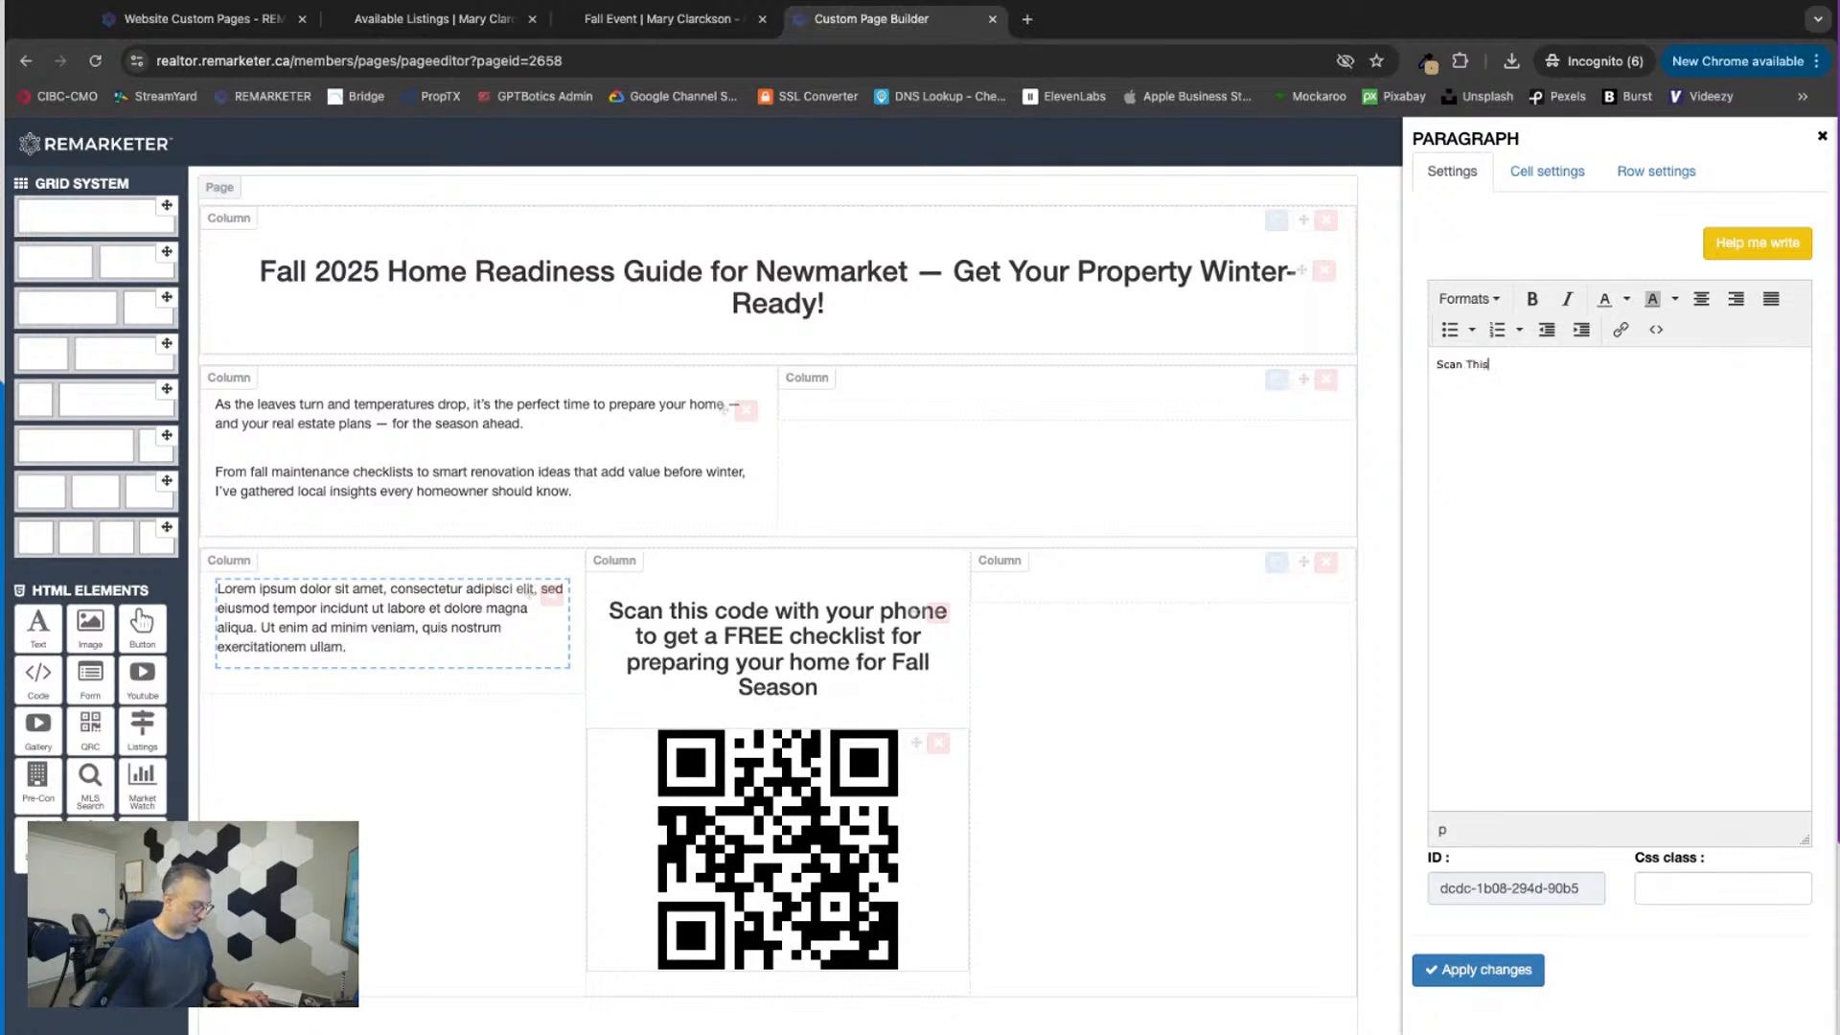
type("Scan This code to")
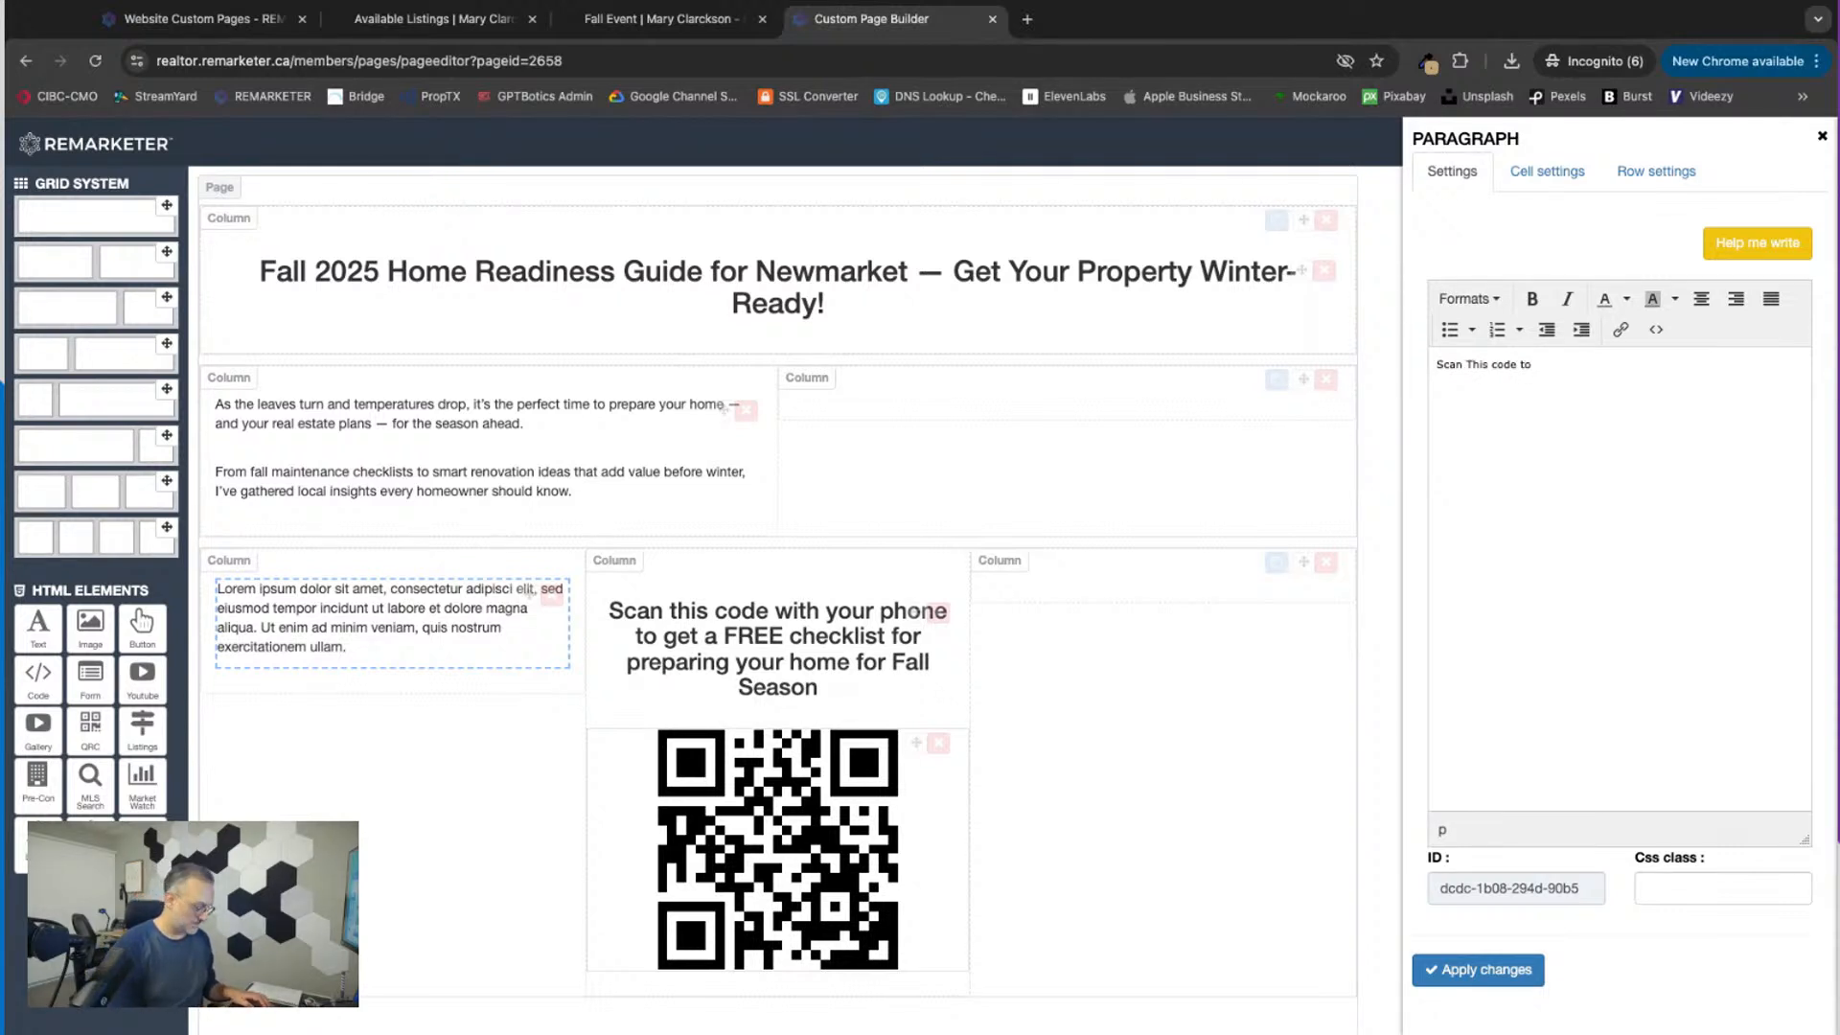
type(" view m")
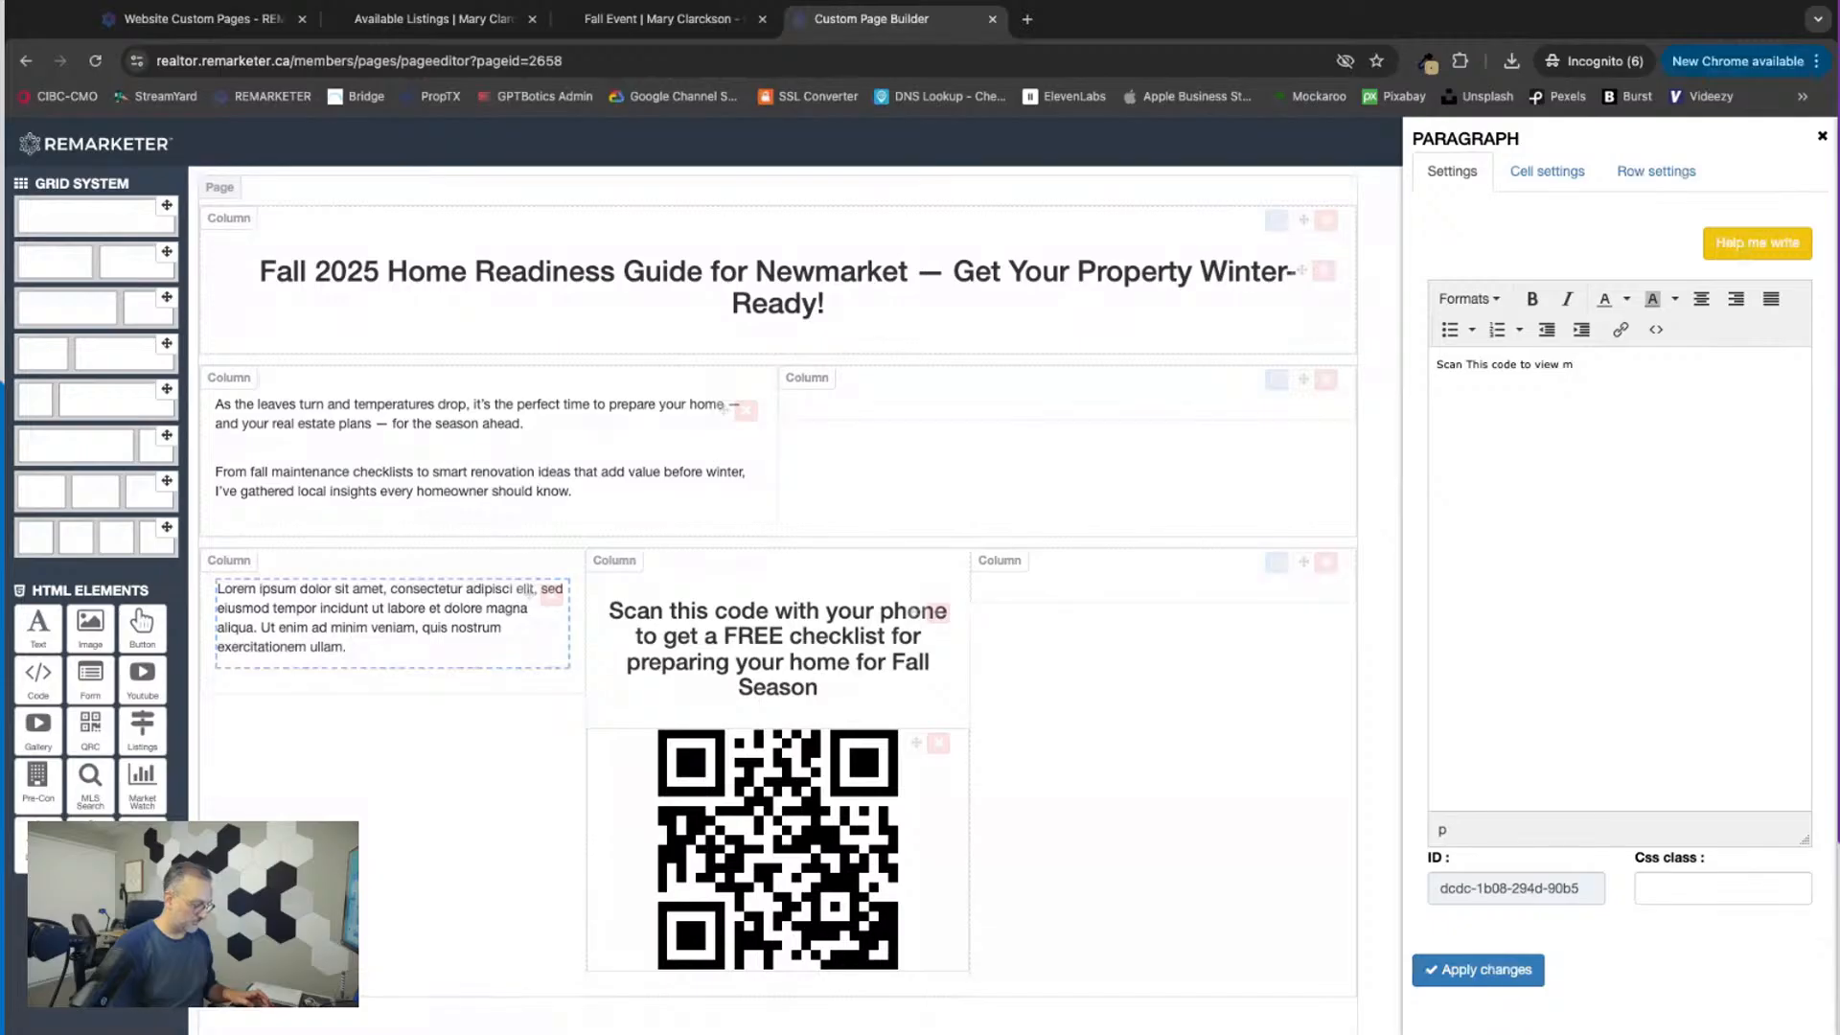
key("BackSpace")
type("our latest available listings")
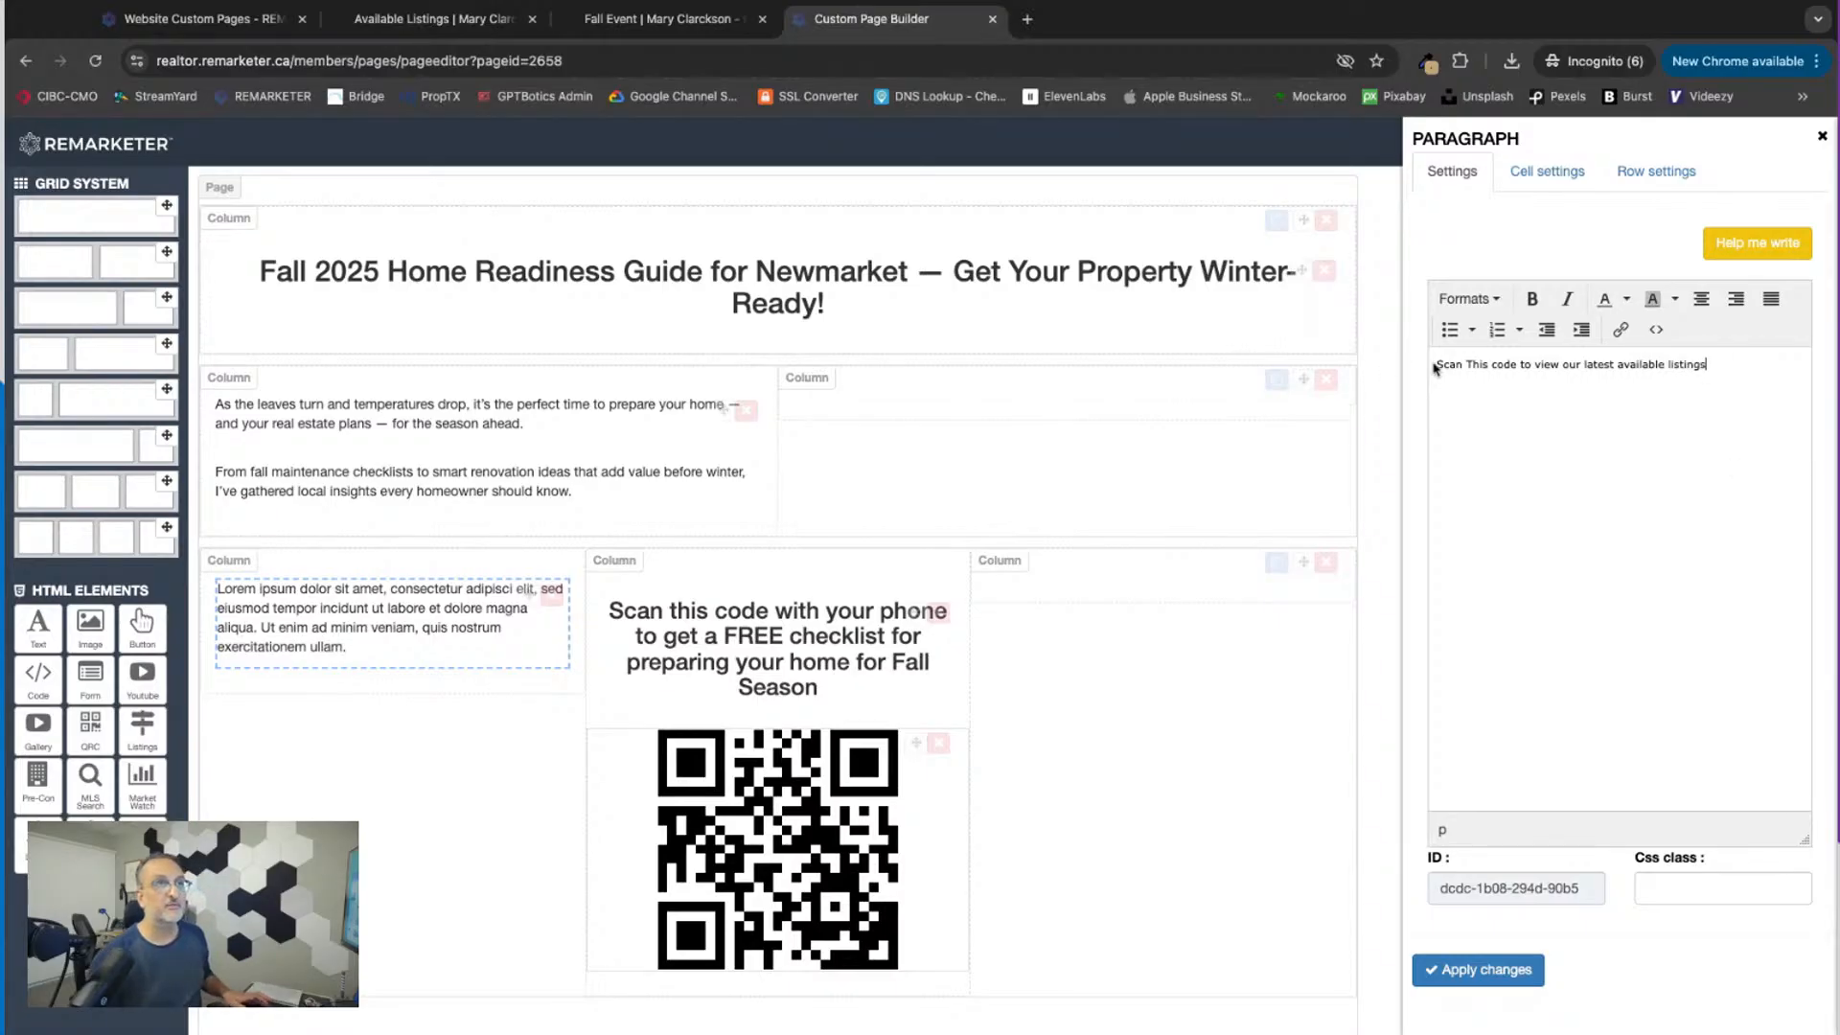
Step: Format the available listings caption as Heading 3 and apply the change
left_click_drag(1722, 366, 1435, 365)
left_click(1467, 298)
mouse_move(1462, 329)
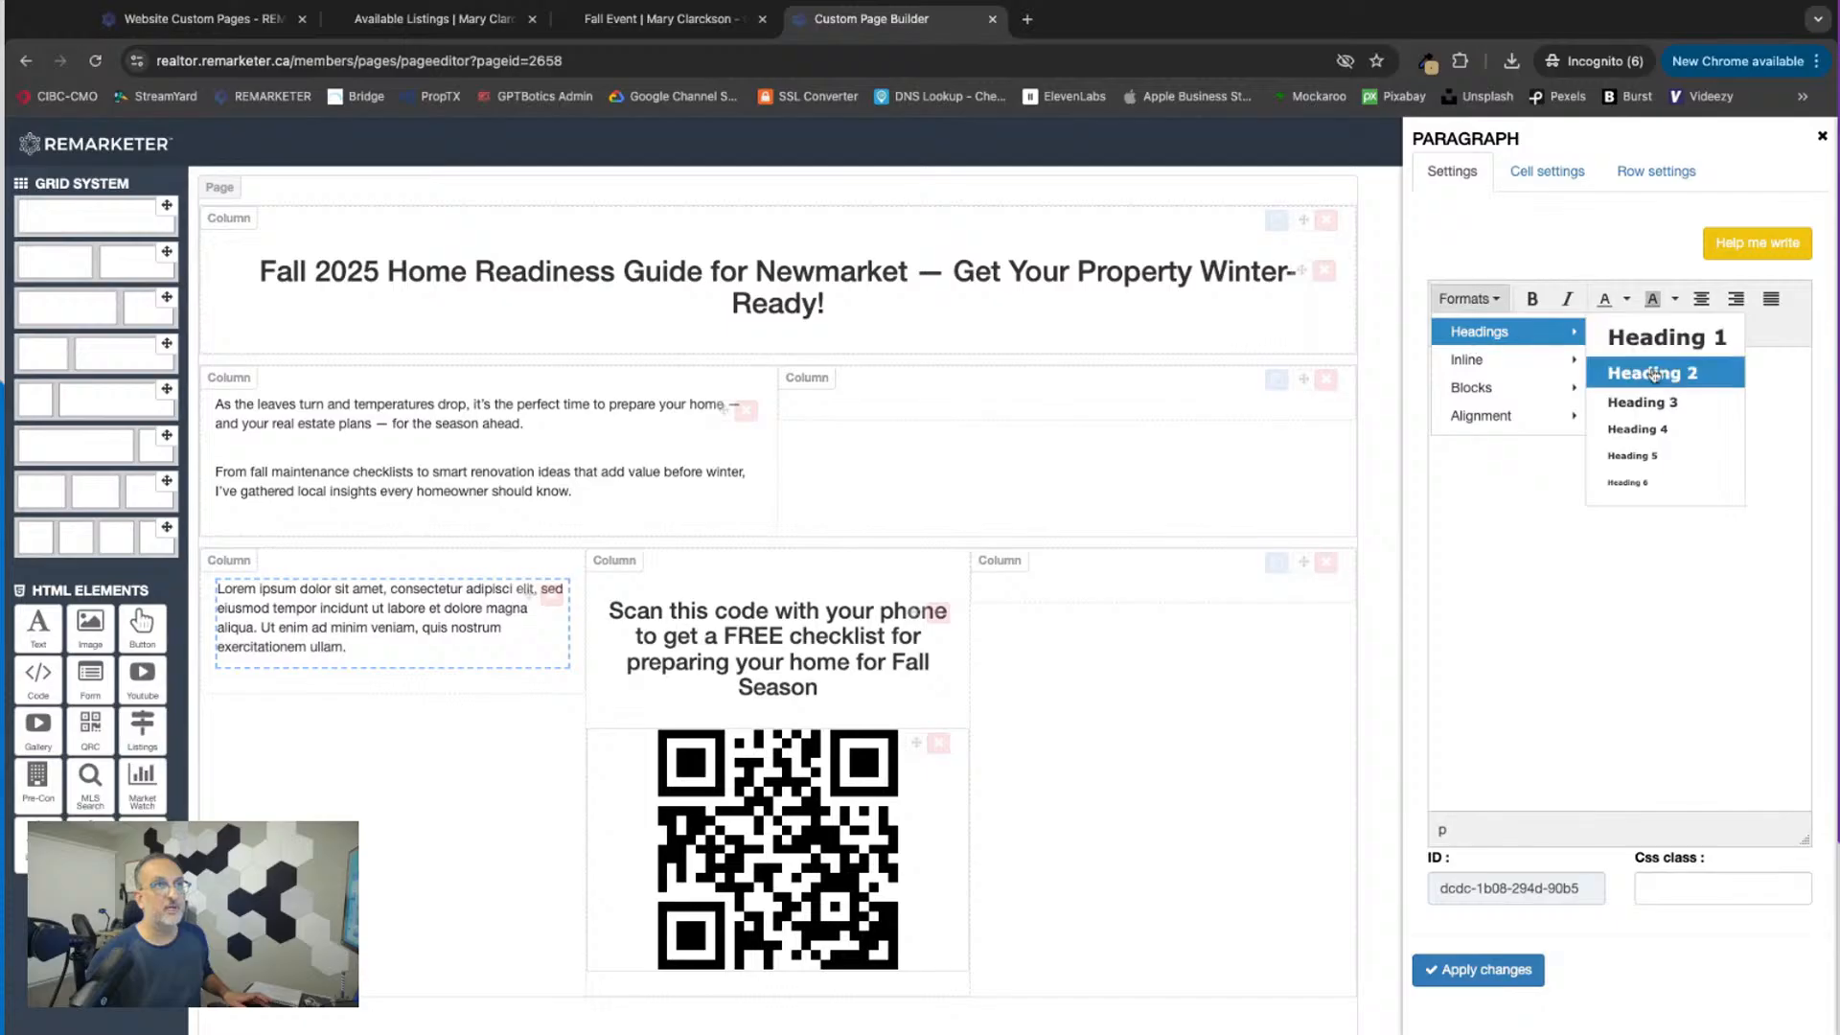
left_click(1651, 404)
left_click(1473, 971)
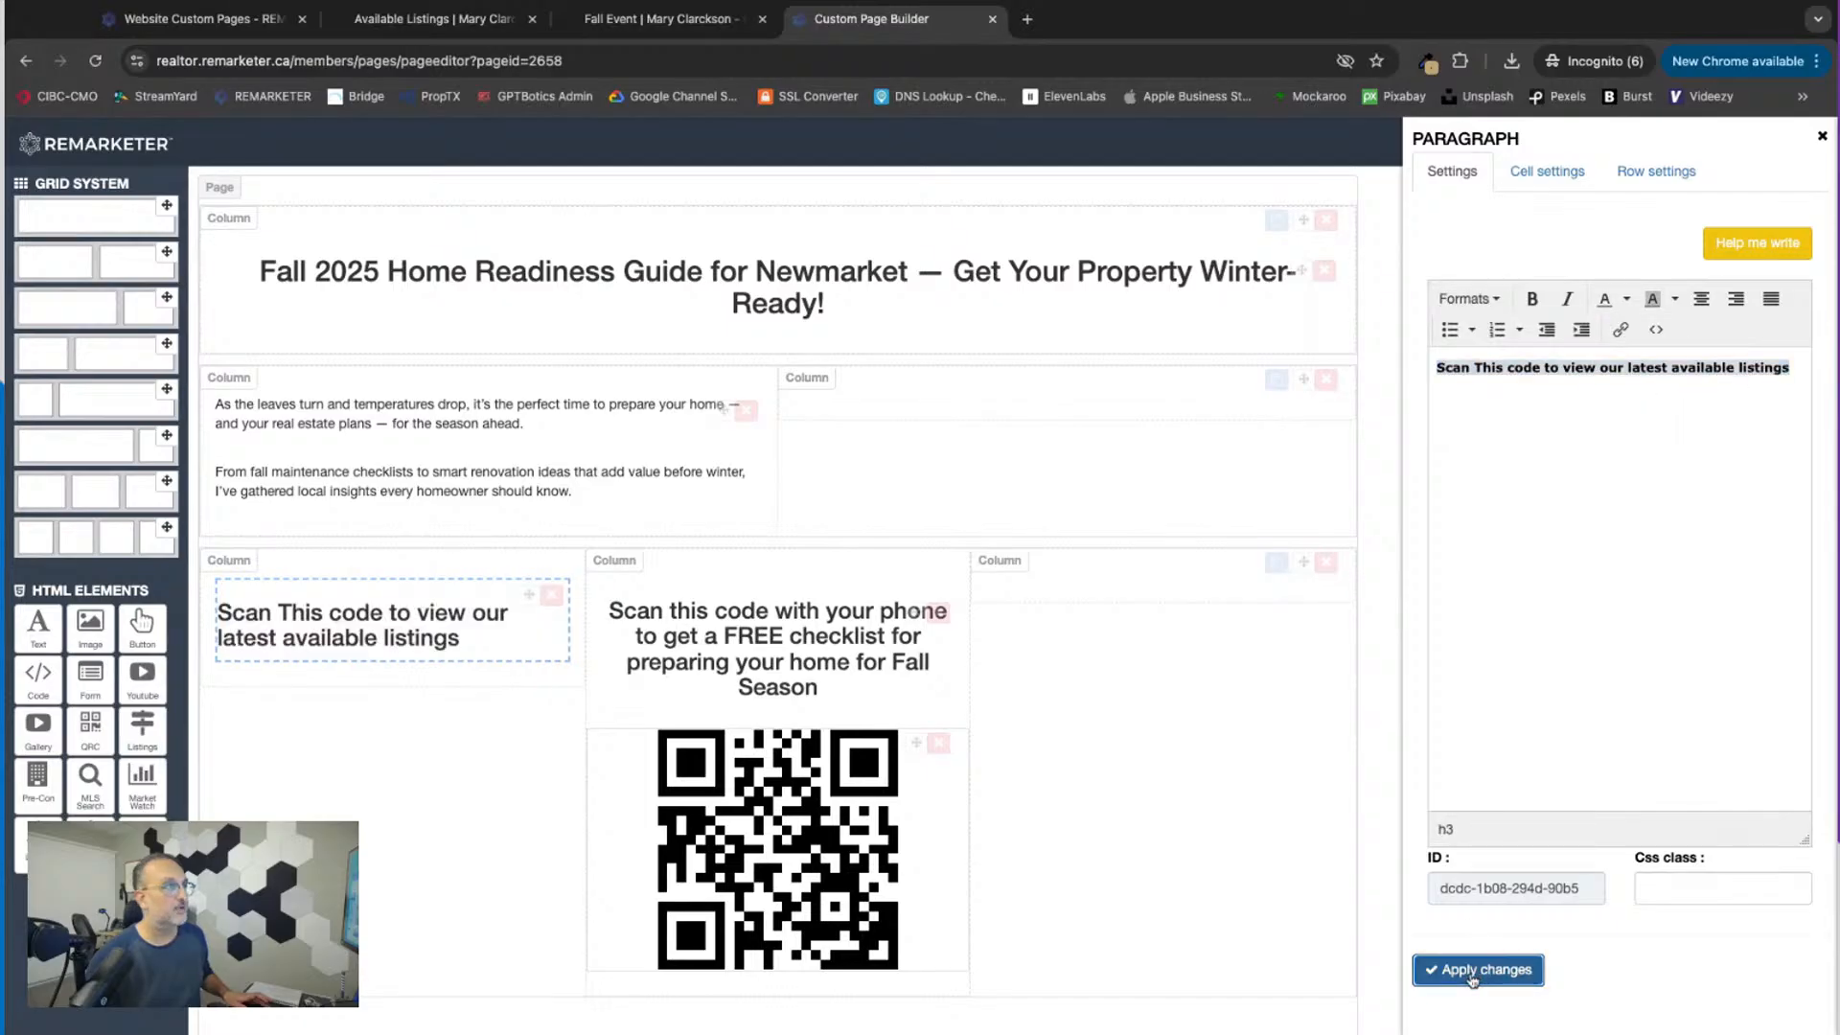
left_click(1820, 139)
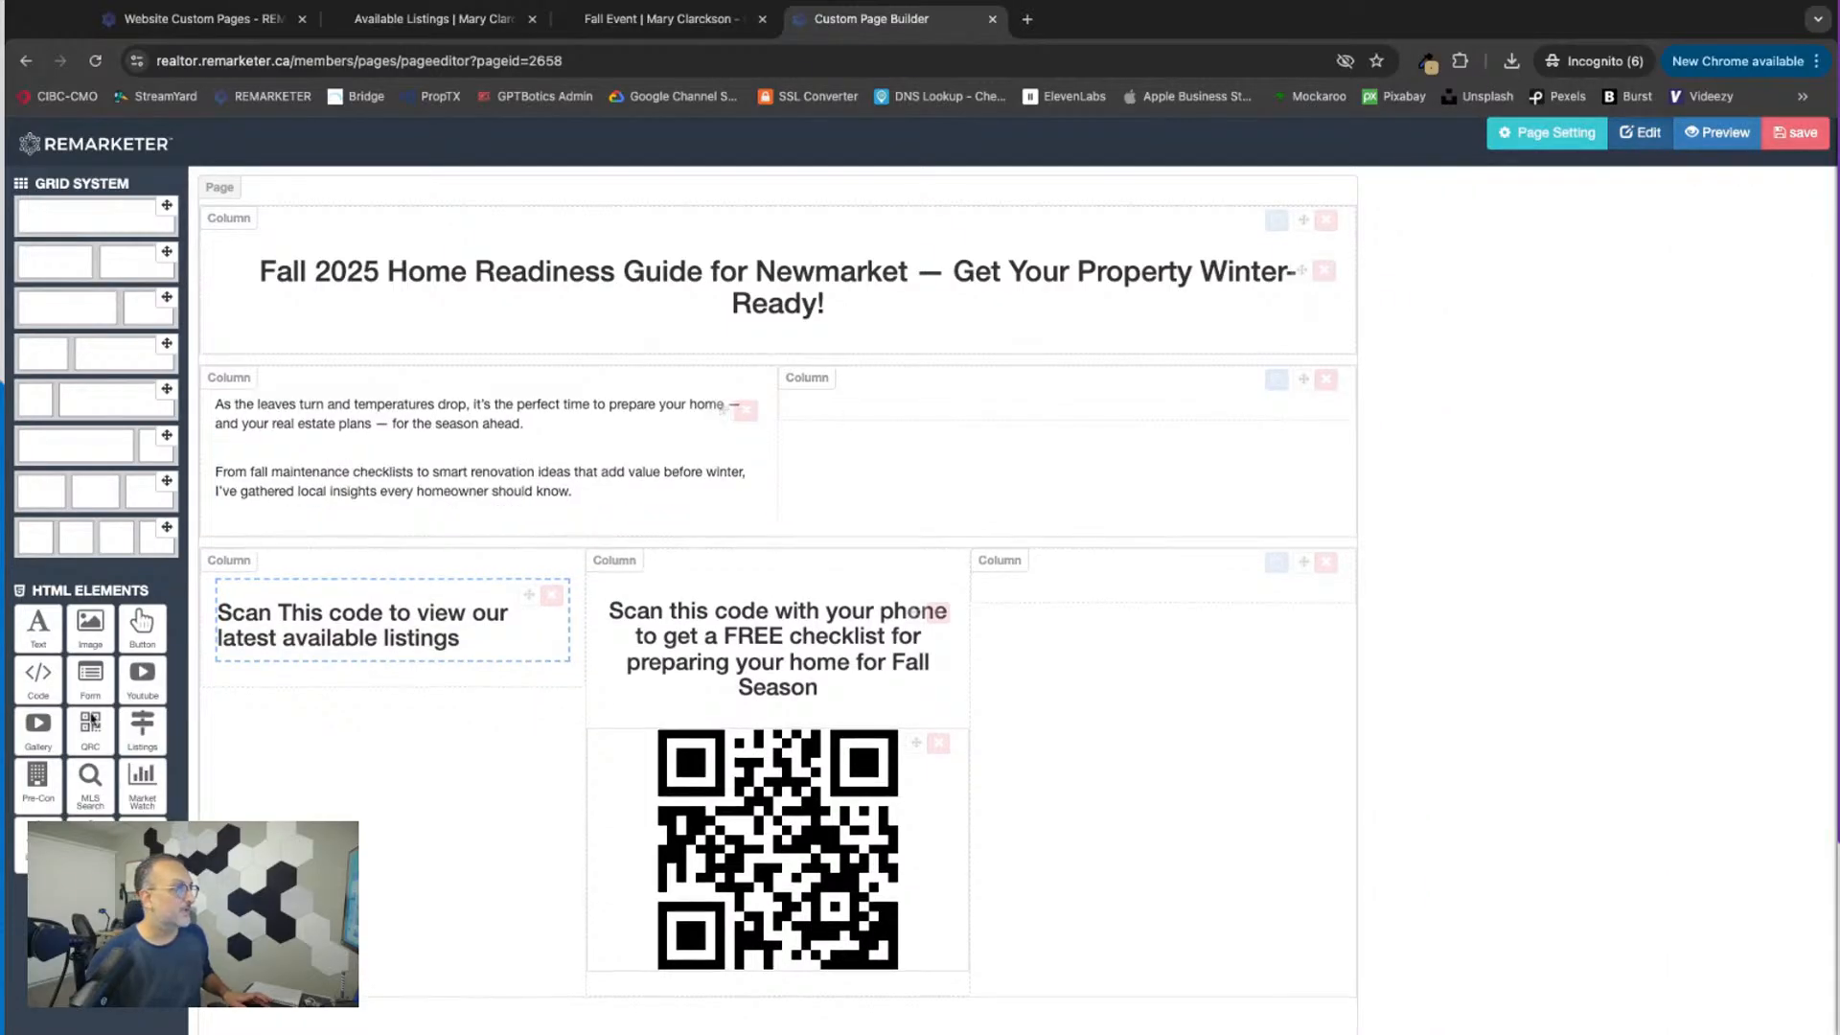
left_click_drag(96, 728, 503, 595)
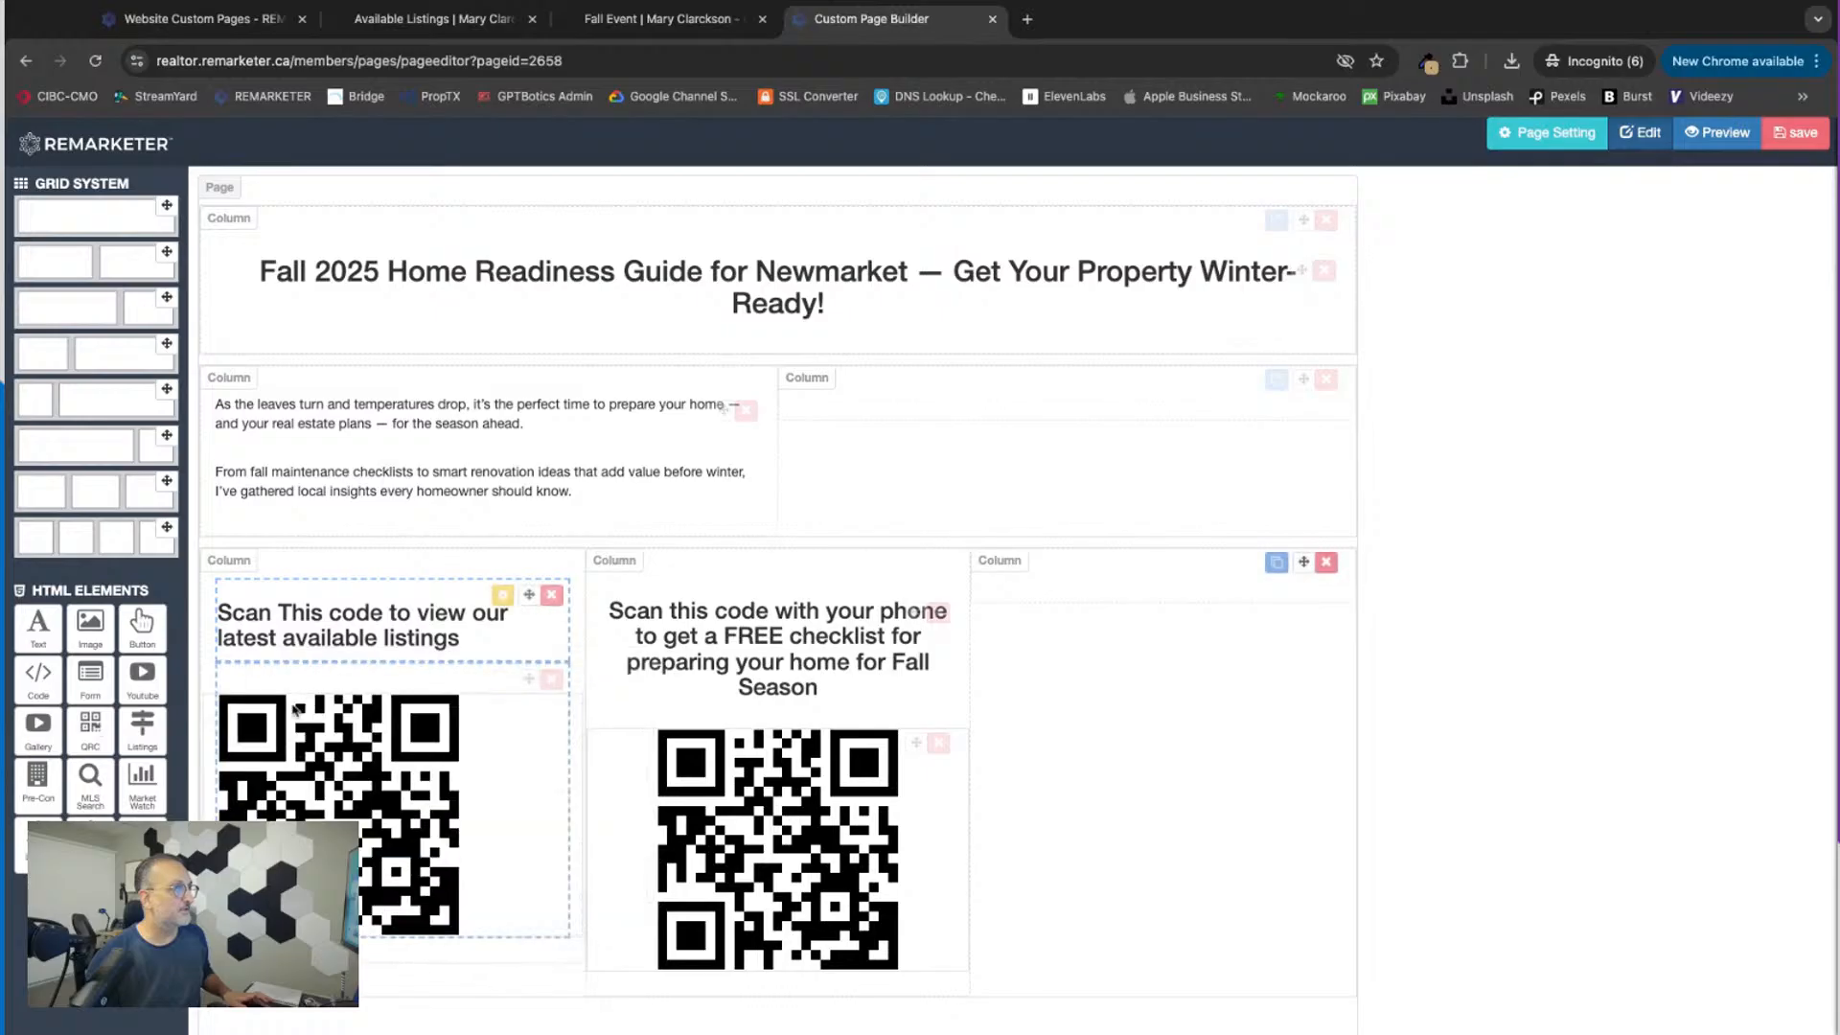
left_click(502, 675)
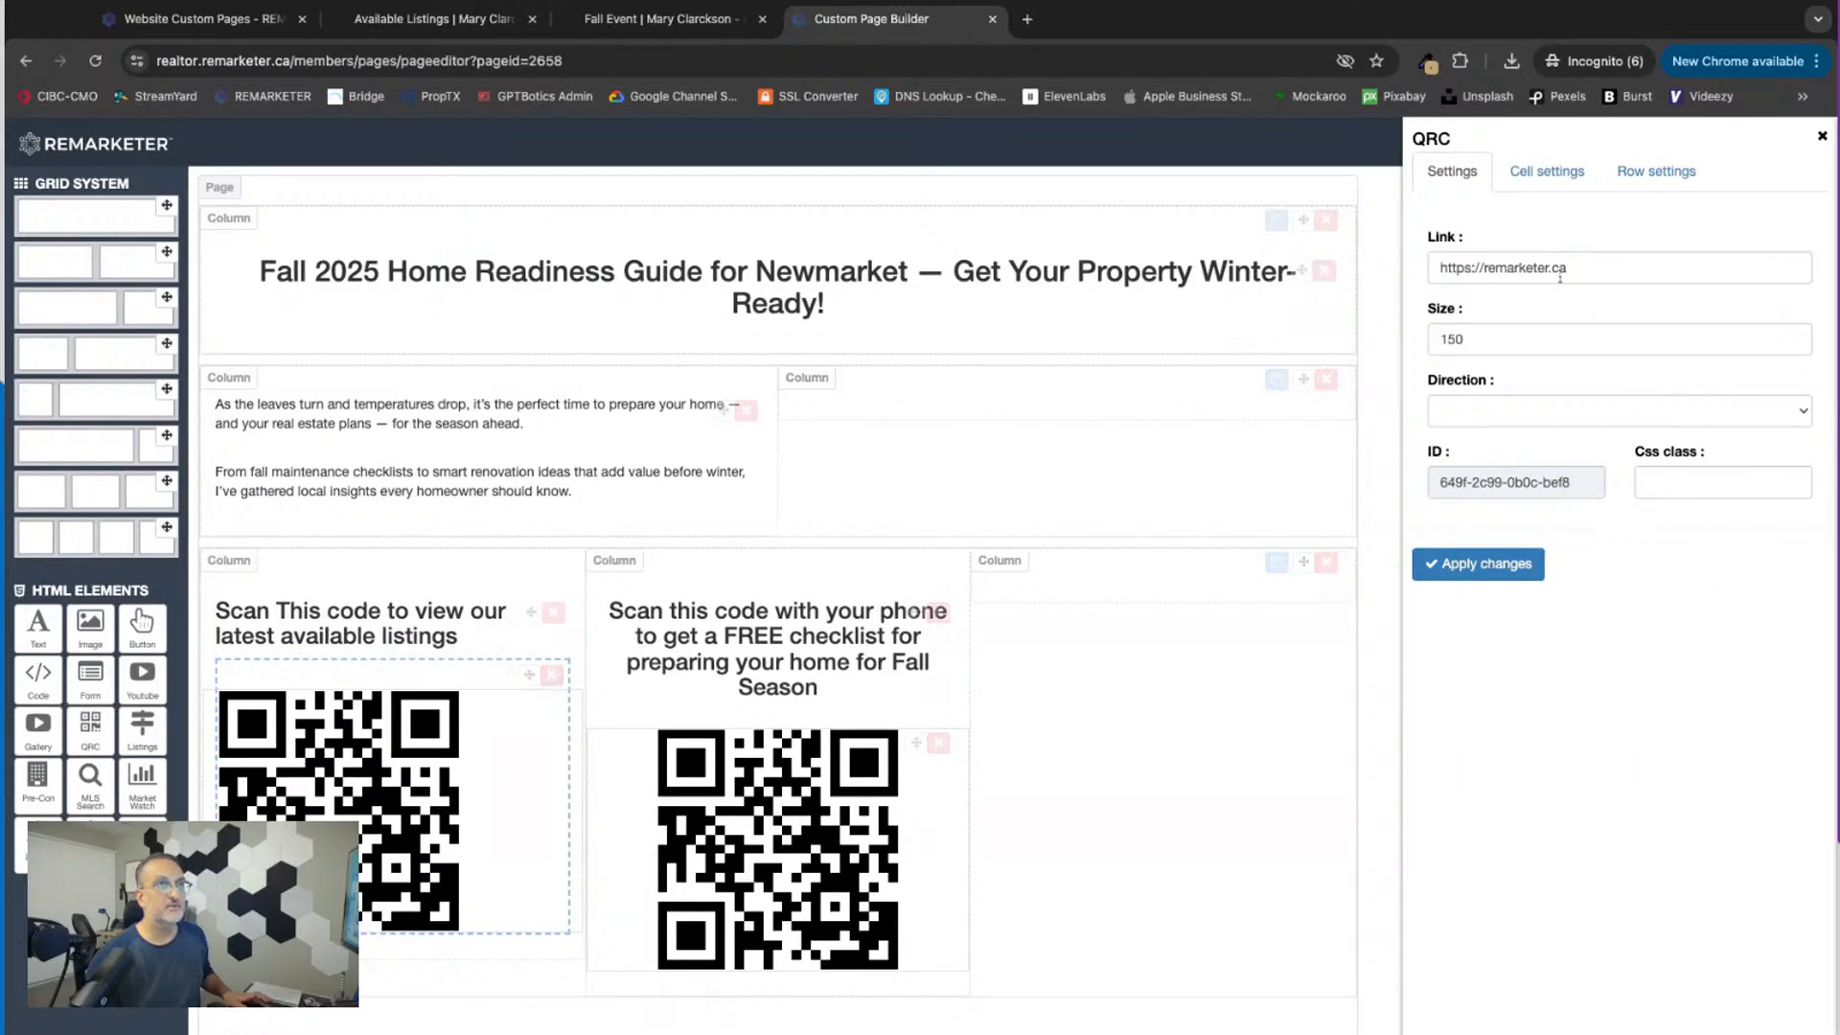
left_click_drag(1564, 269, 1418, 271)
key("ctrl+v")
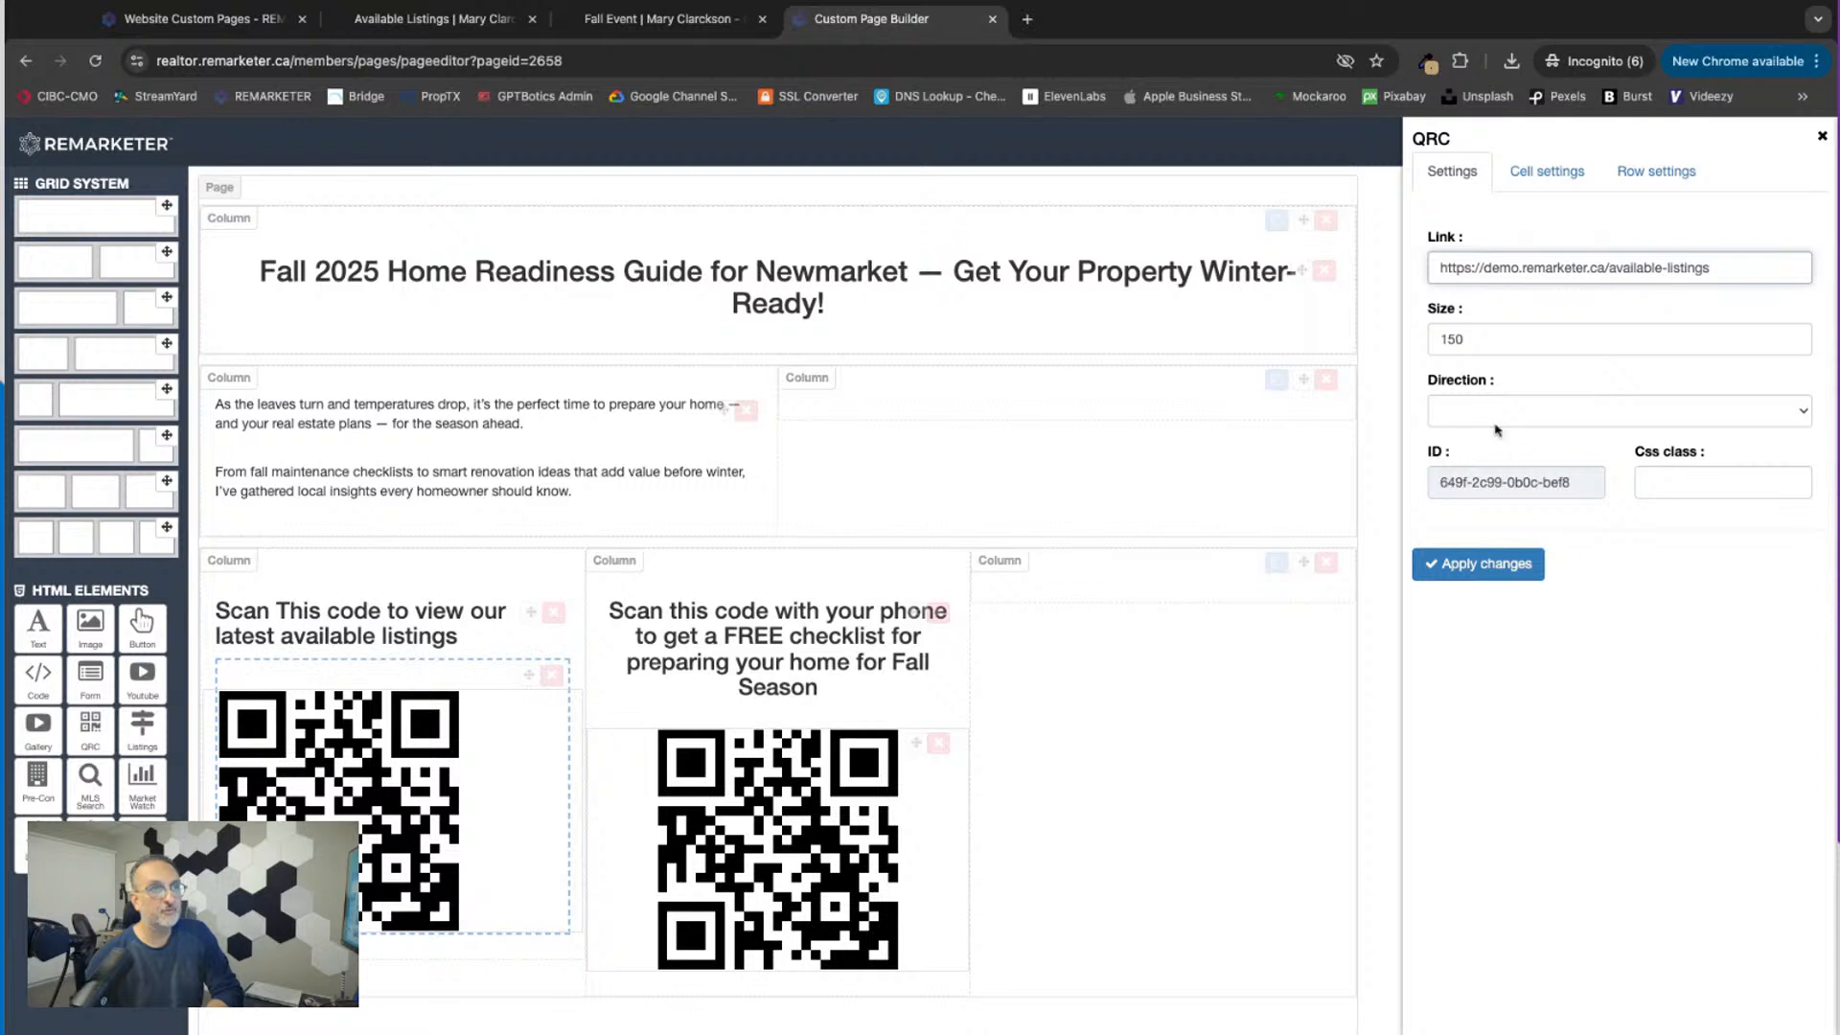
left_click(1493, 567)
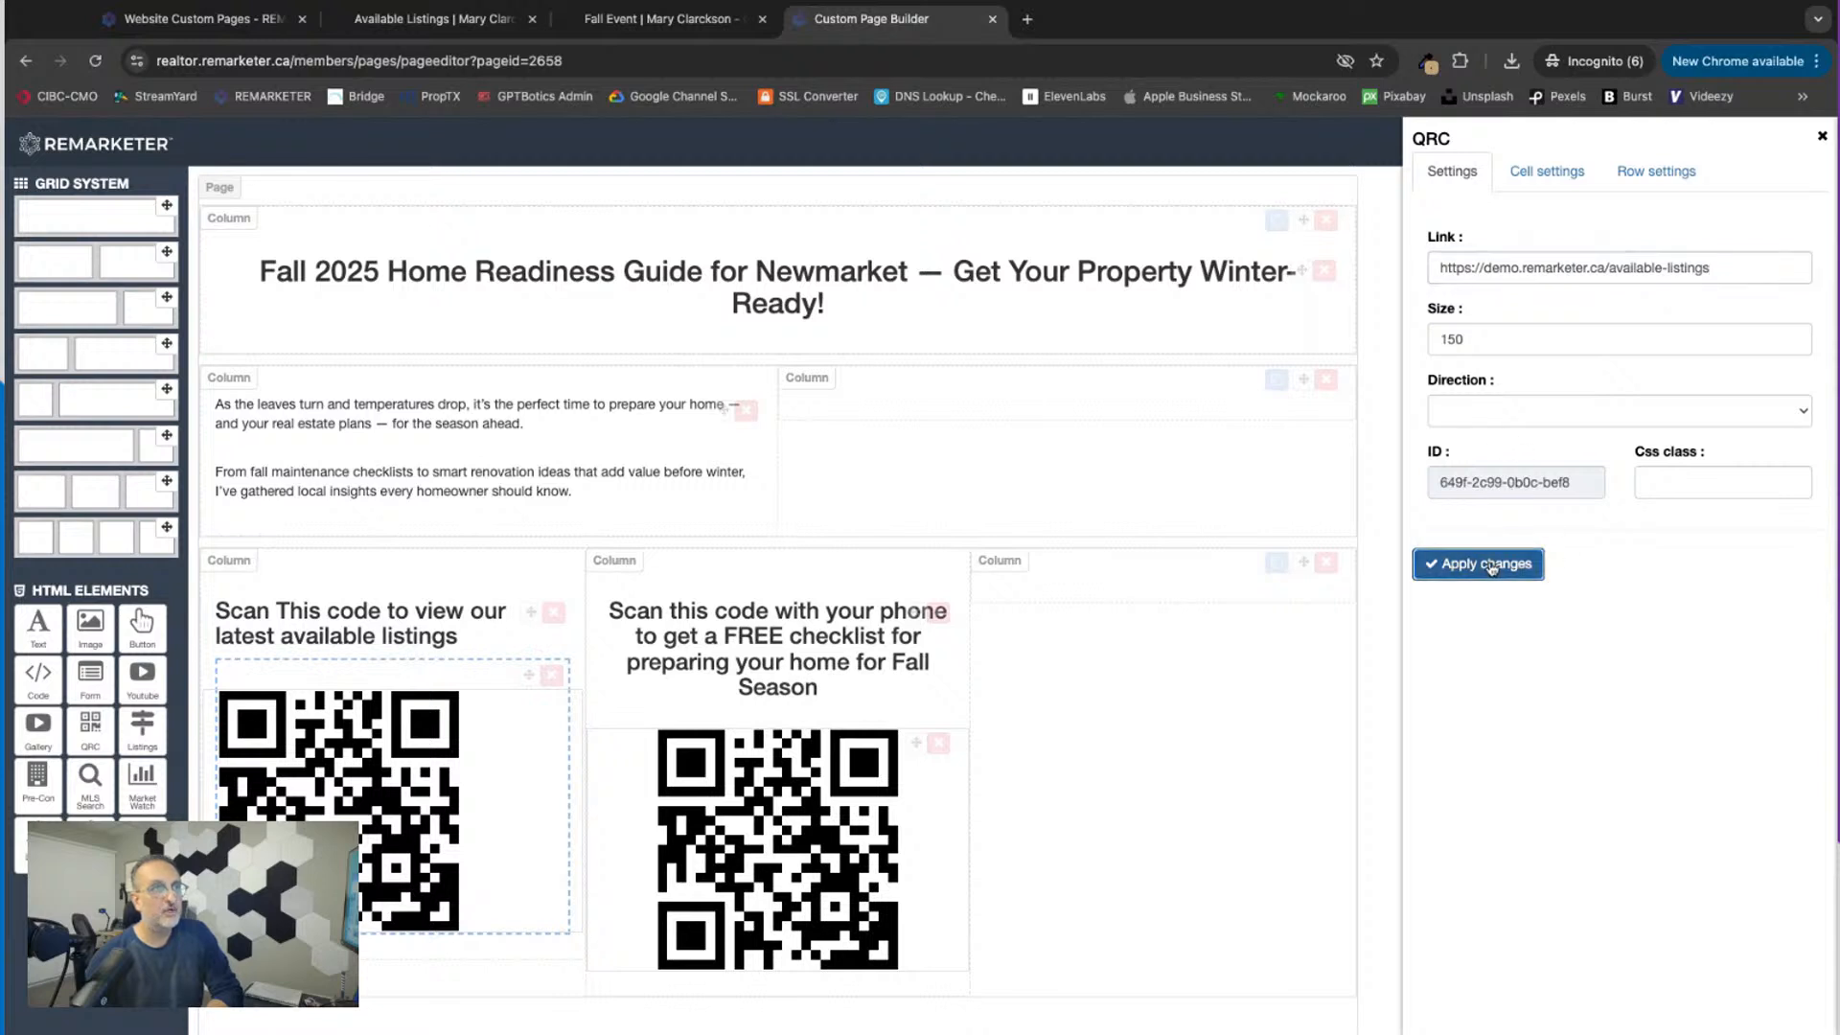
left_click(1821, 139)
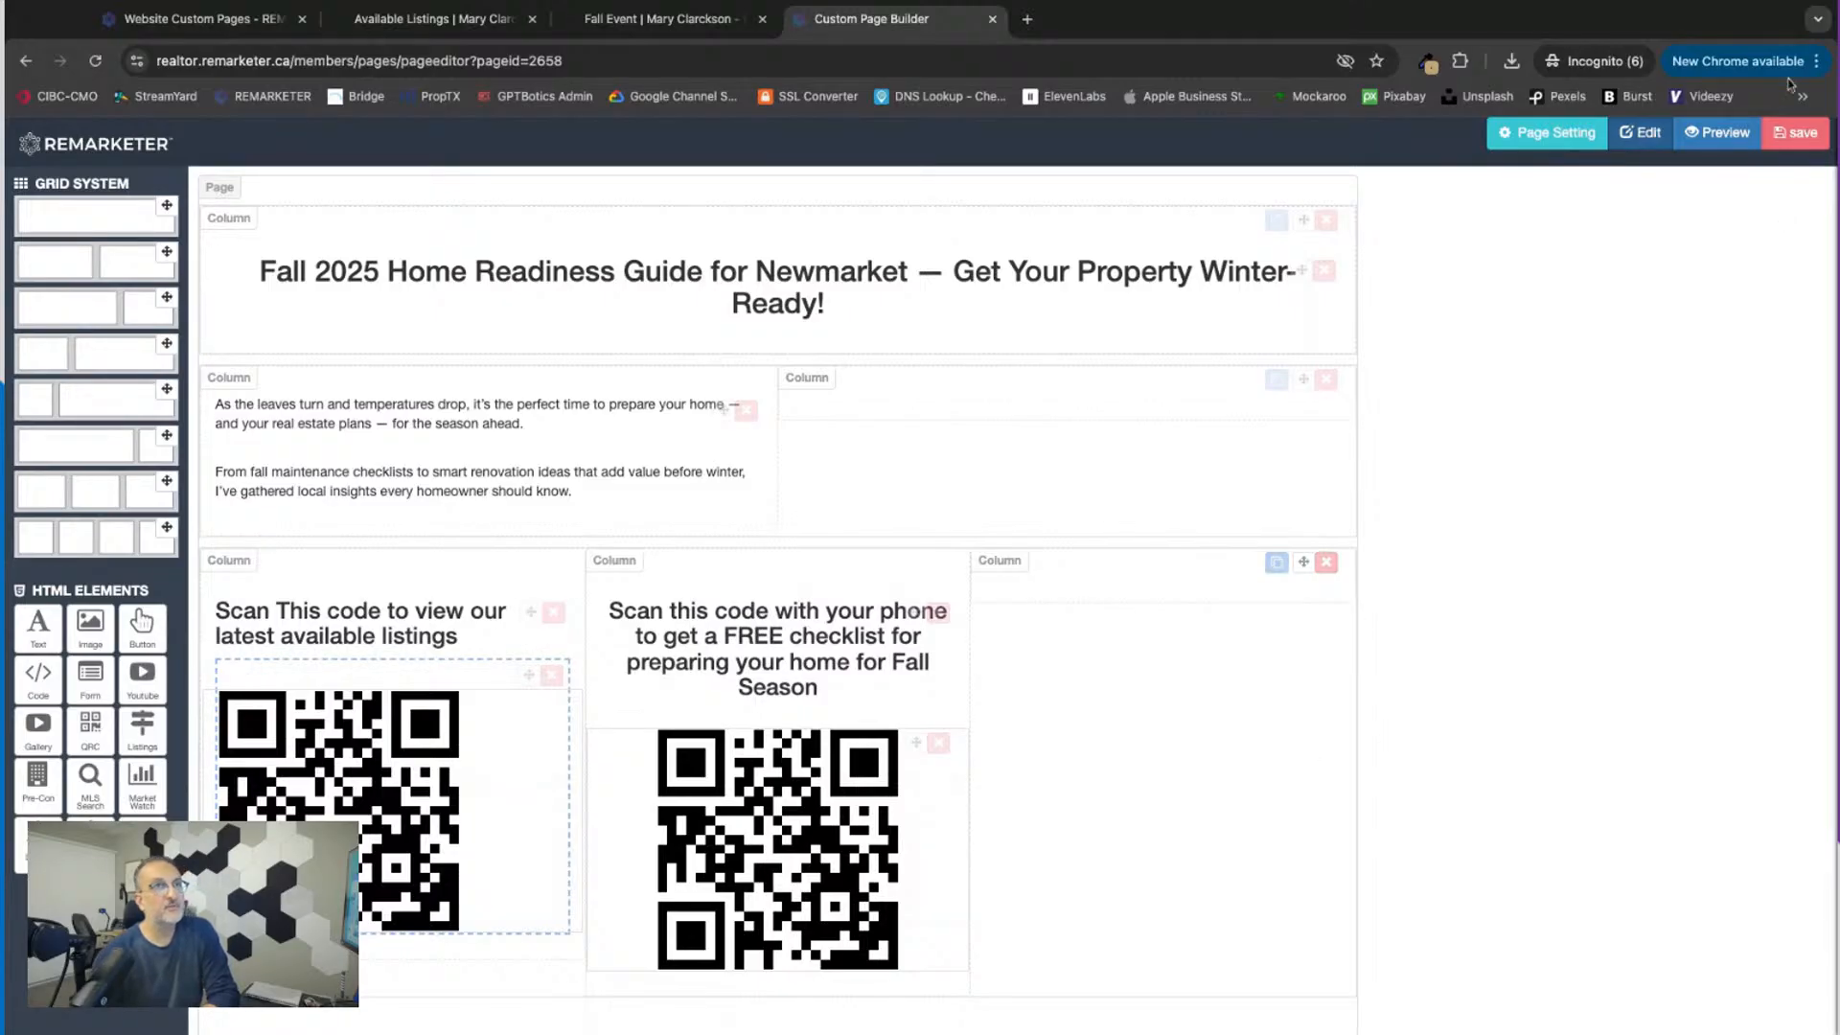
Step: Save the page, look at the open Fall Event web page, and close the Available Listings page
left_click(1787, 135)
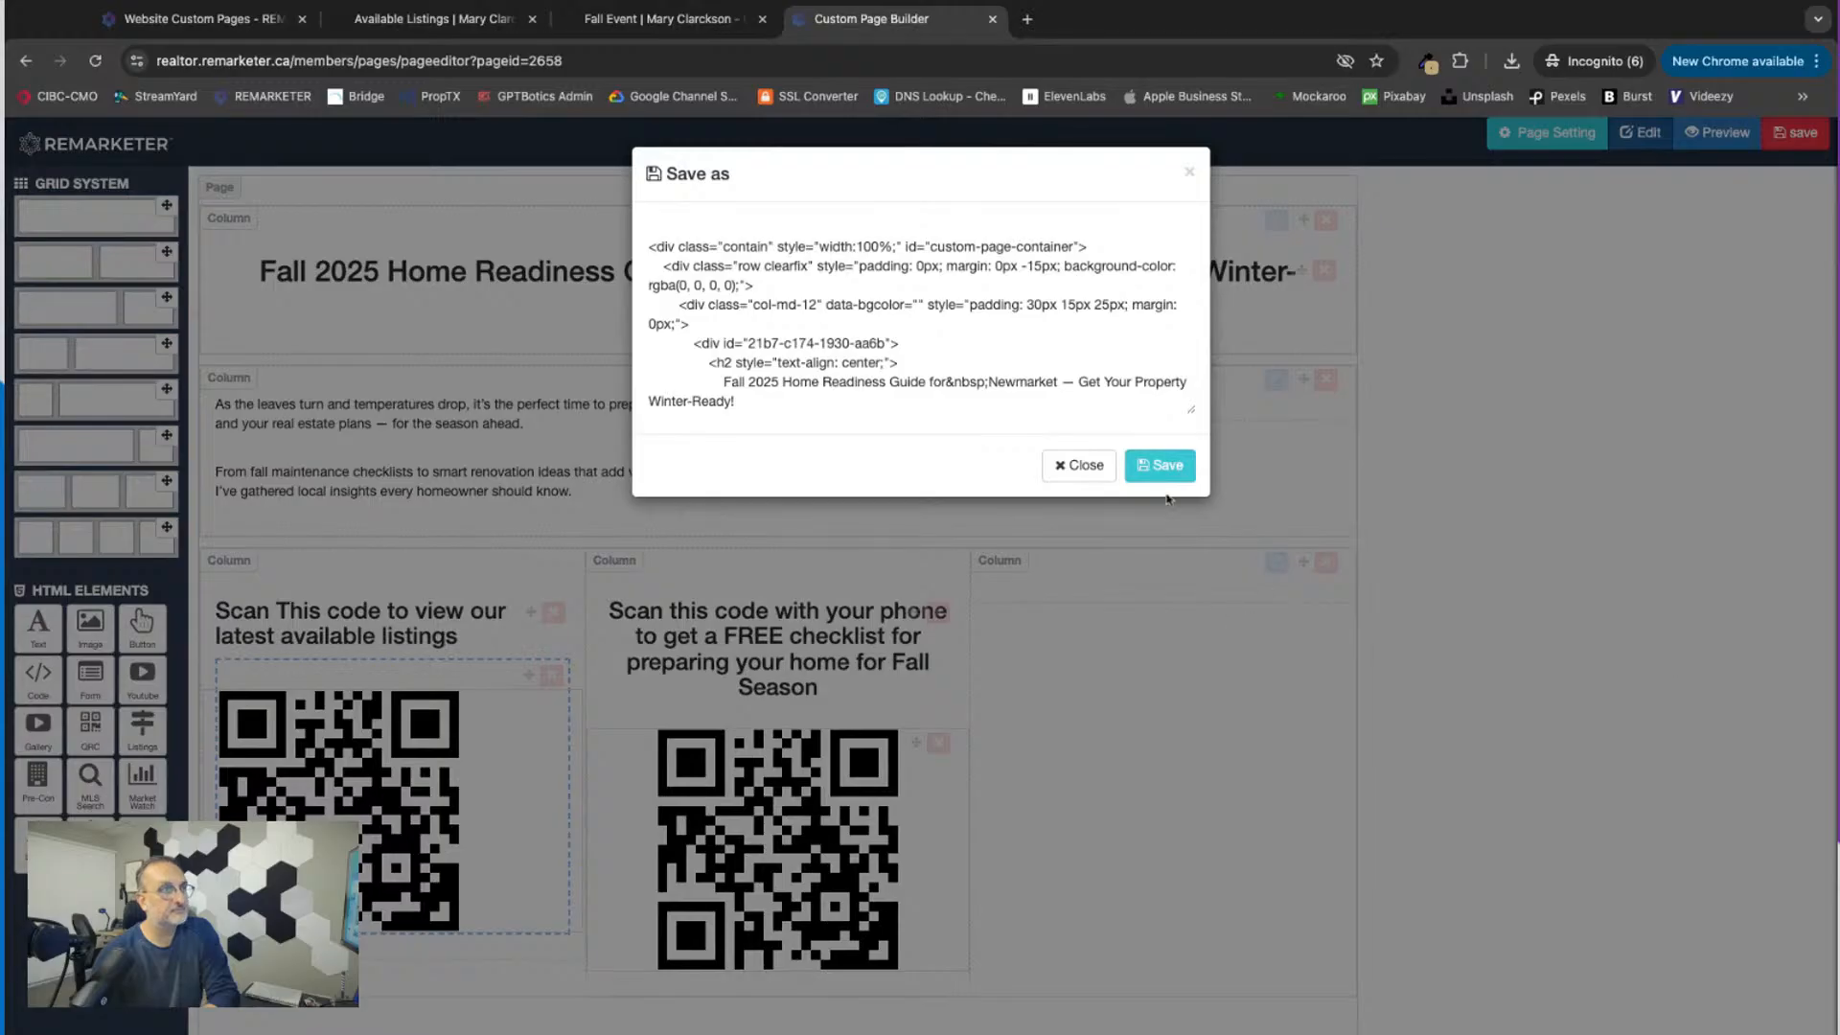
left_click(1161, 467)
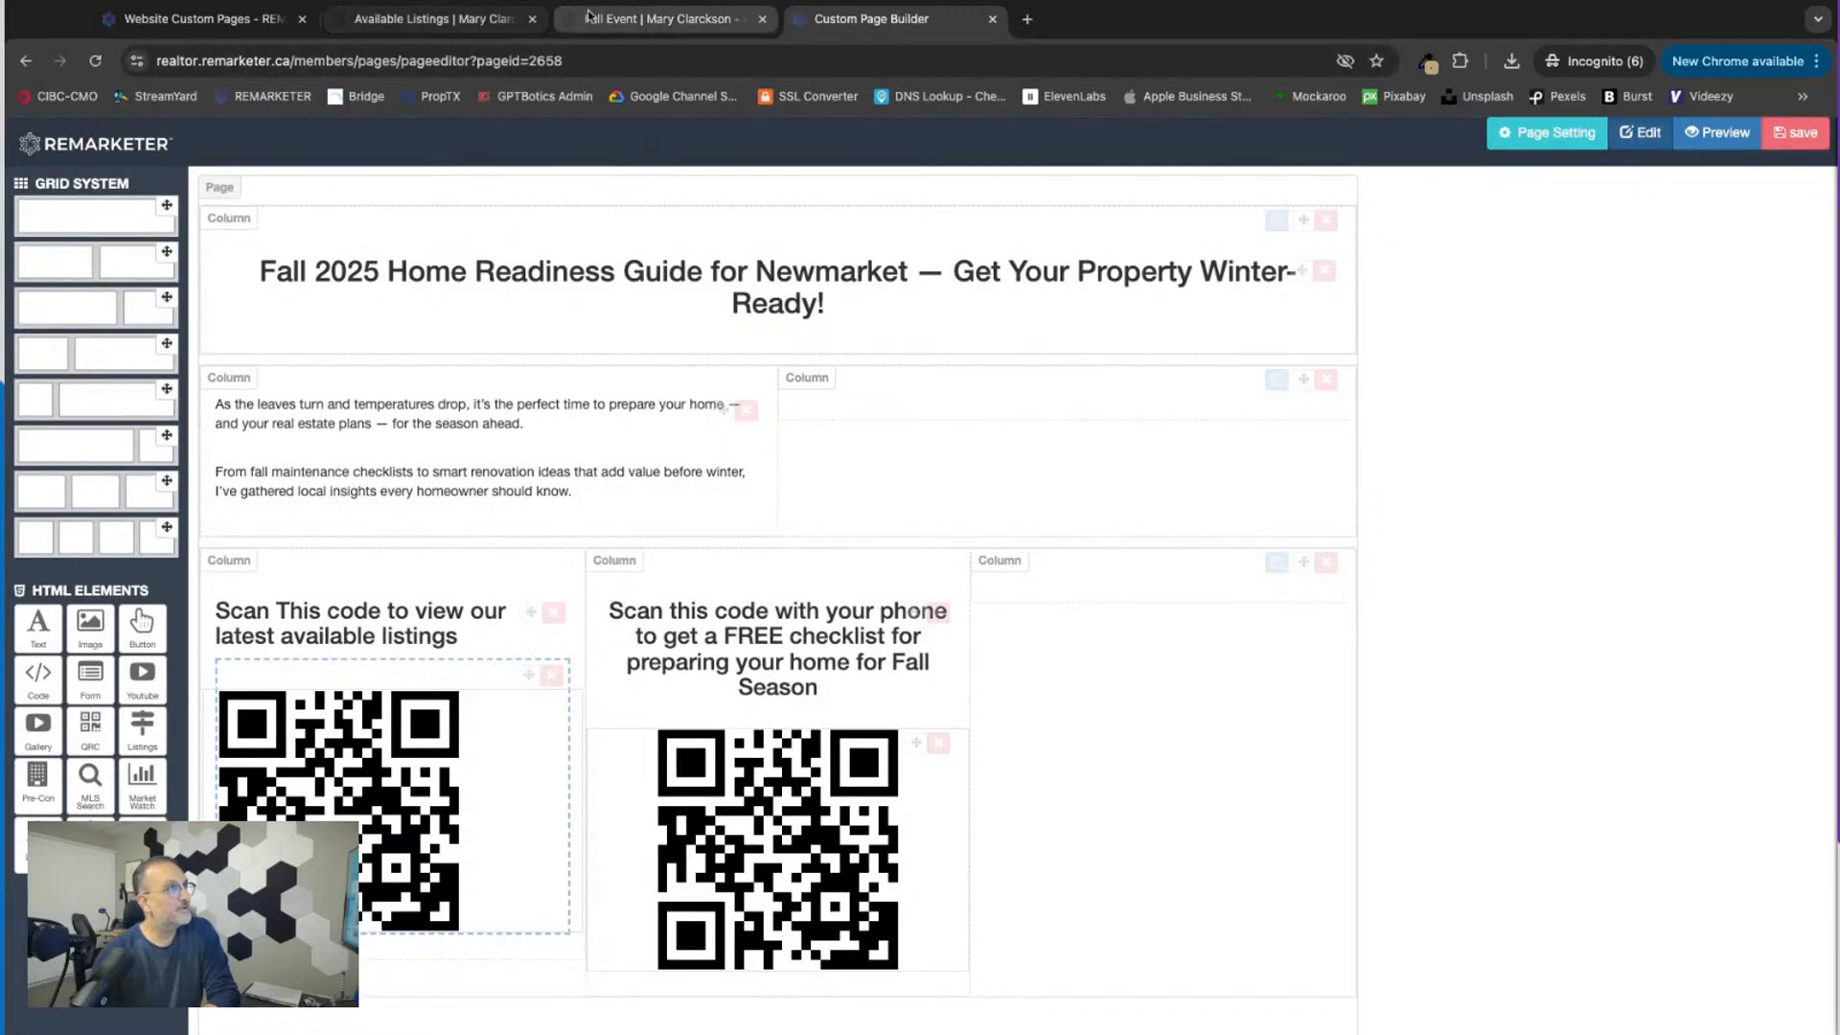
left_click(621, 23)
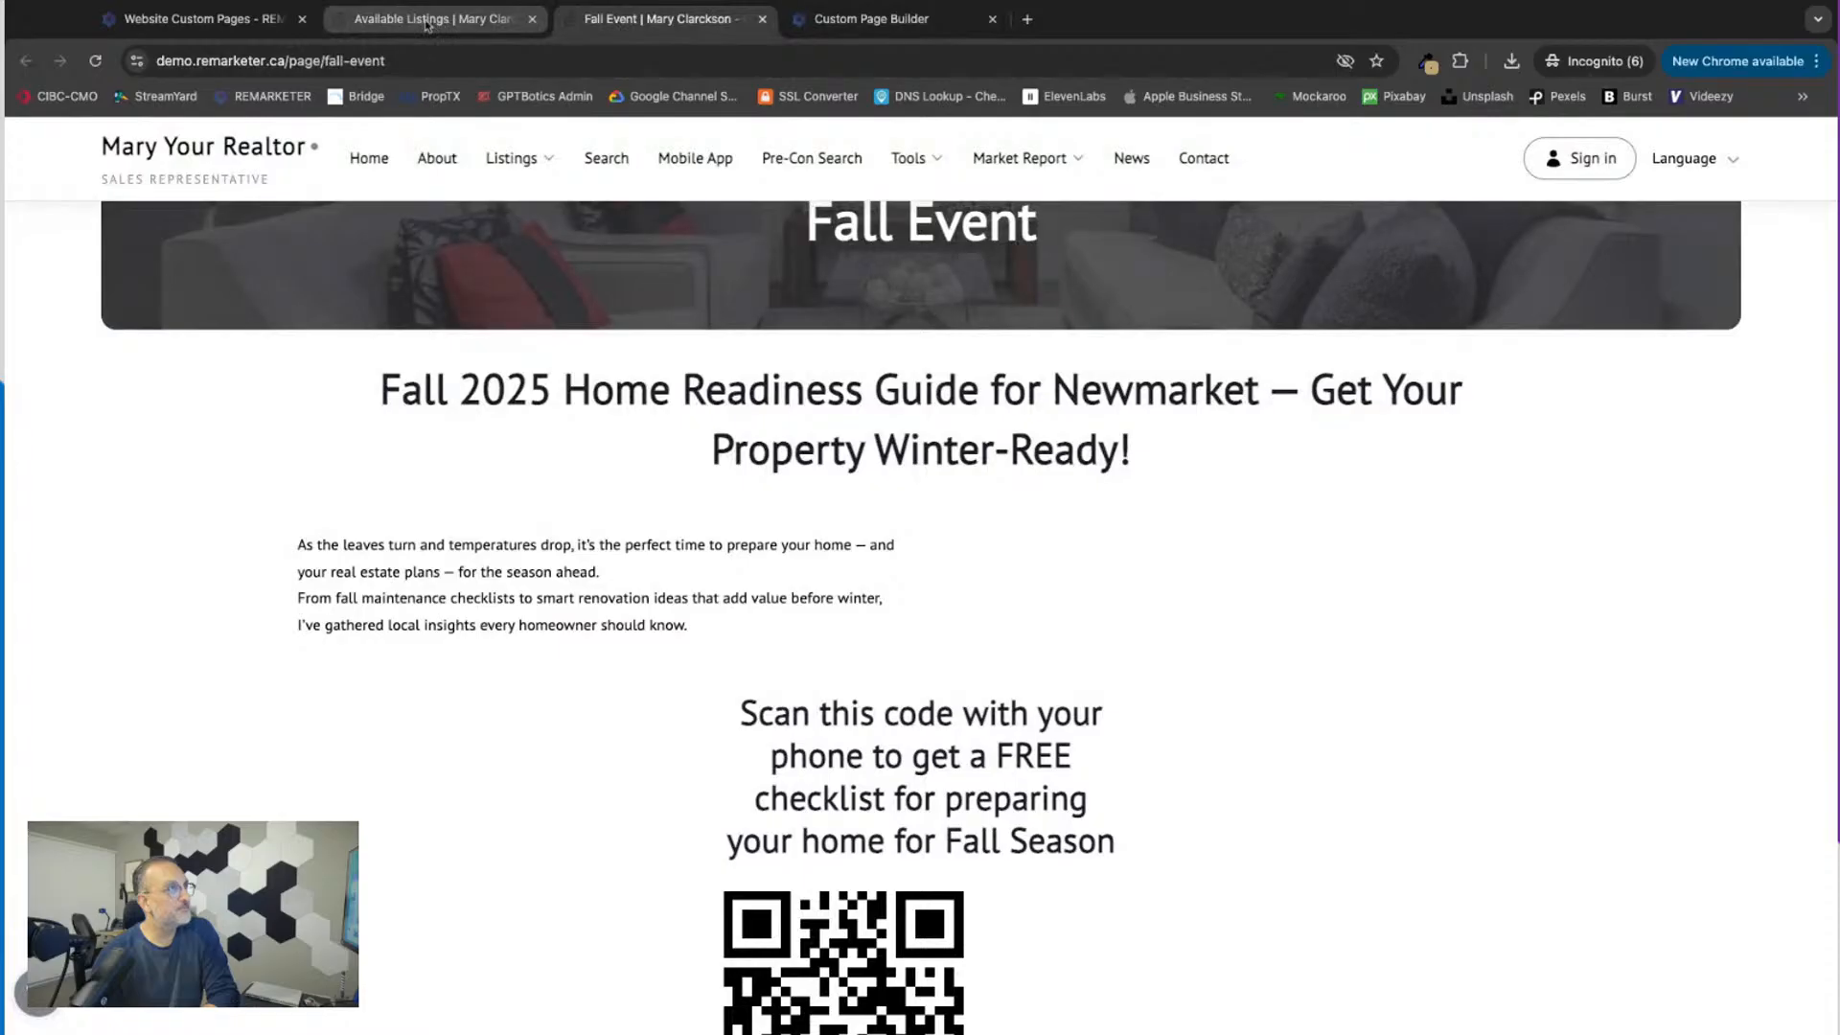
left_click(428, 23)
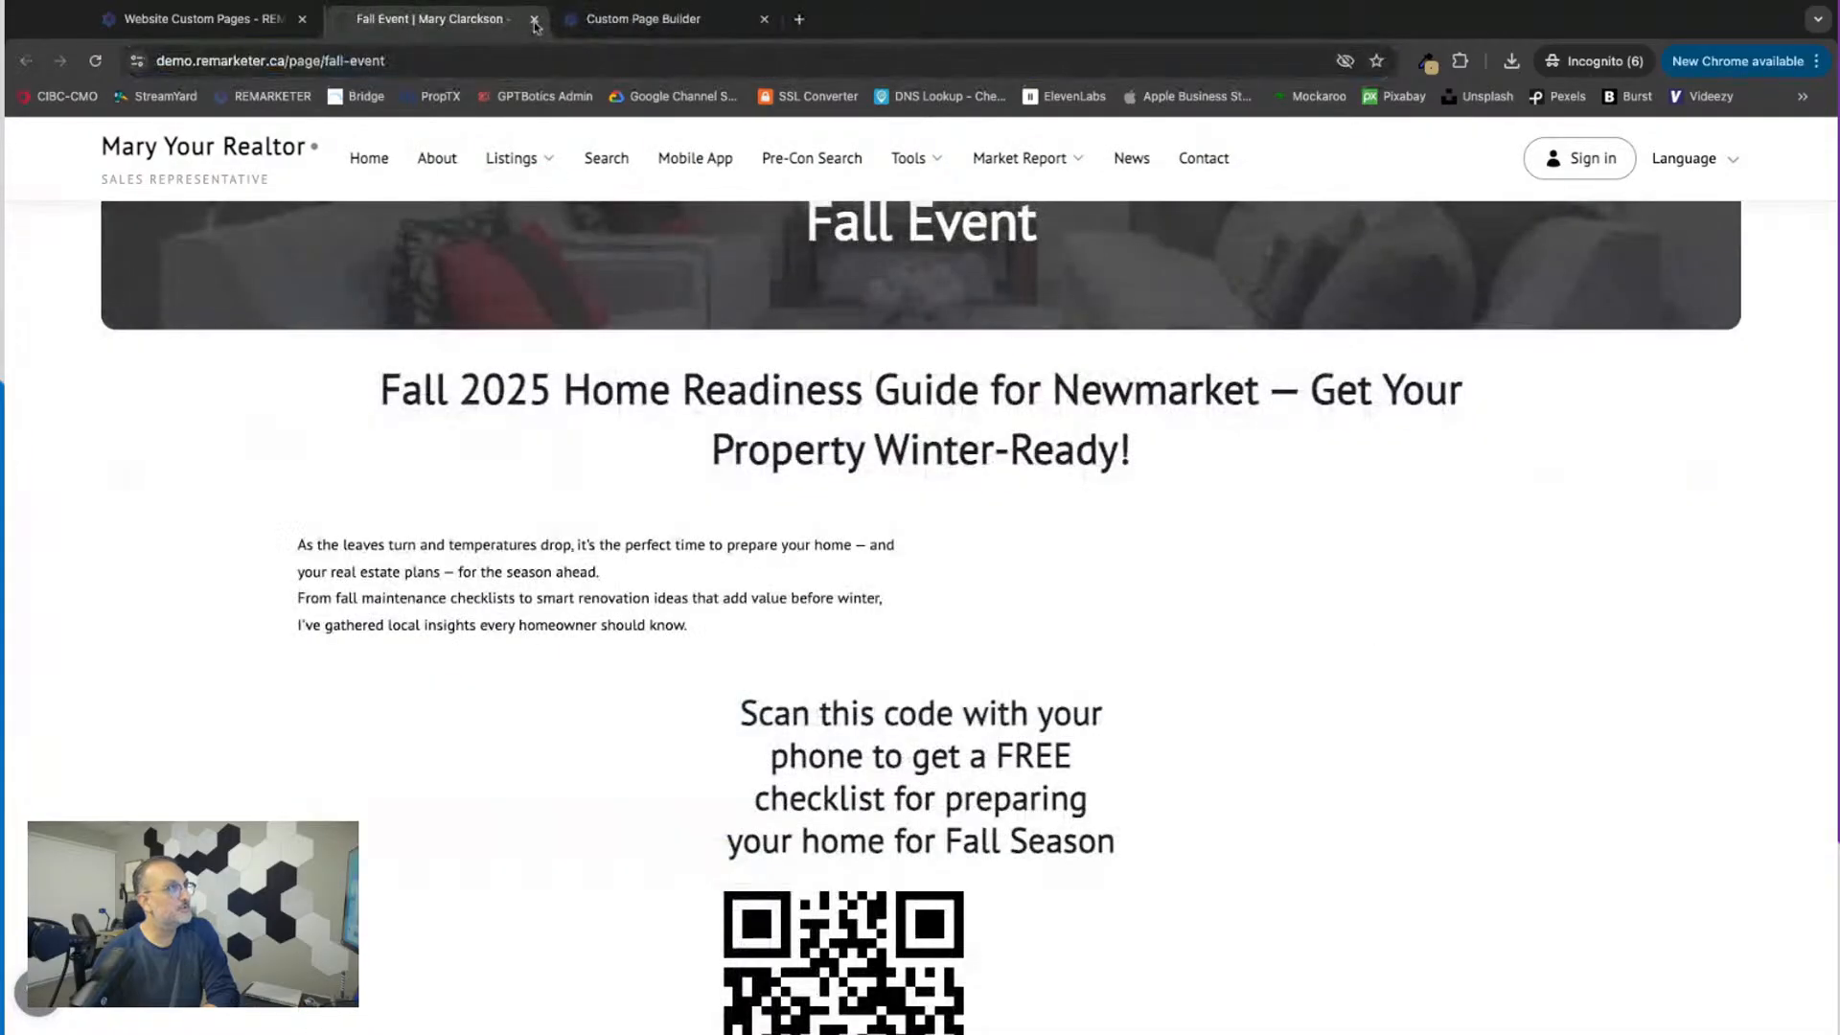
left_click(532, 19)
Step: Create a new page from the website custom pages list and set its page title to "Save My Contact"
left_click(220, 19)
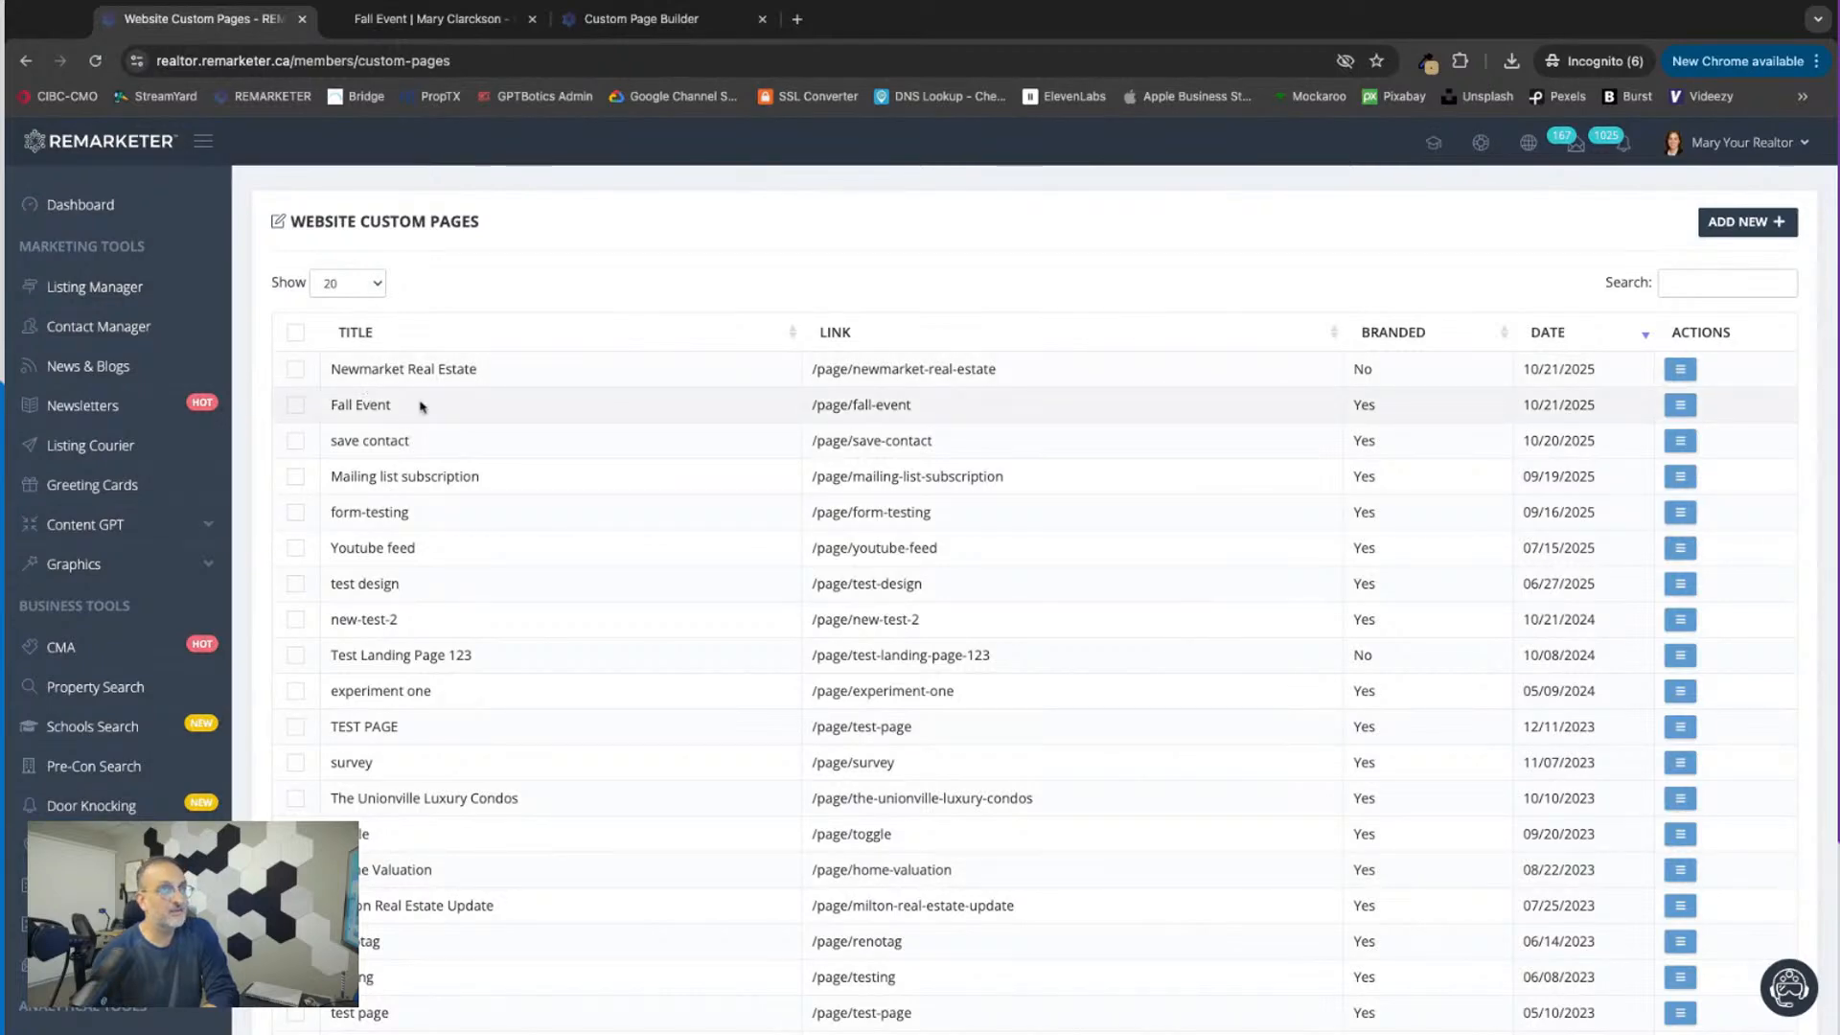
left_click(1746, 224)
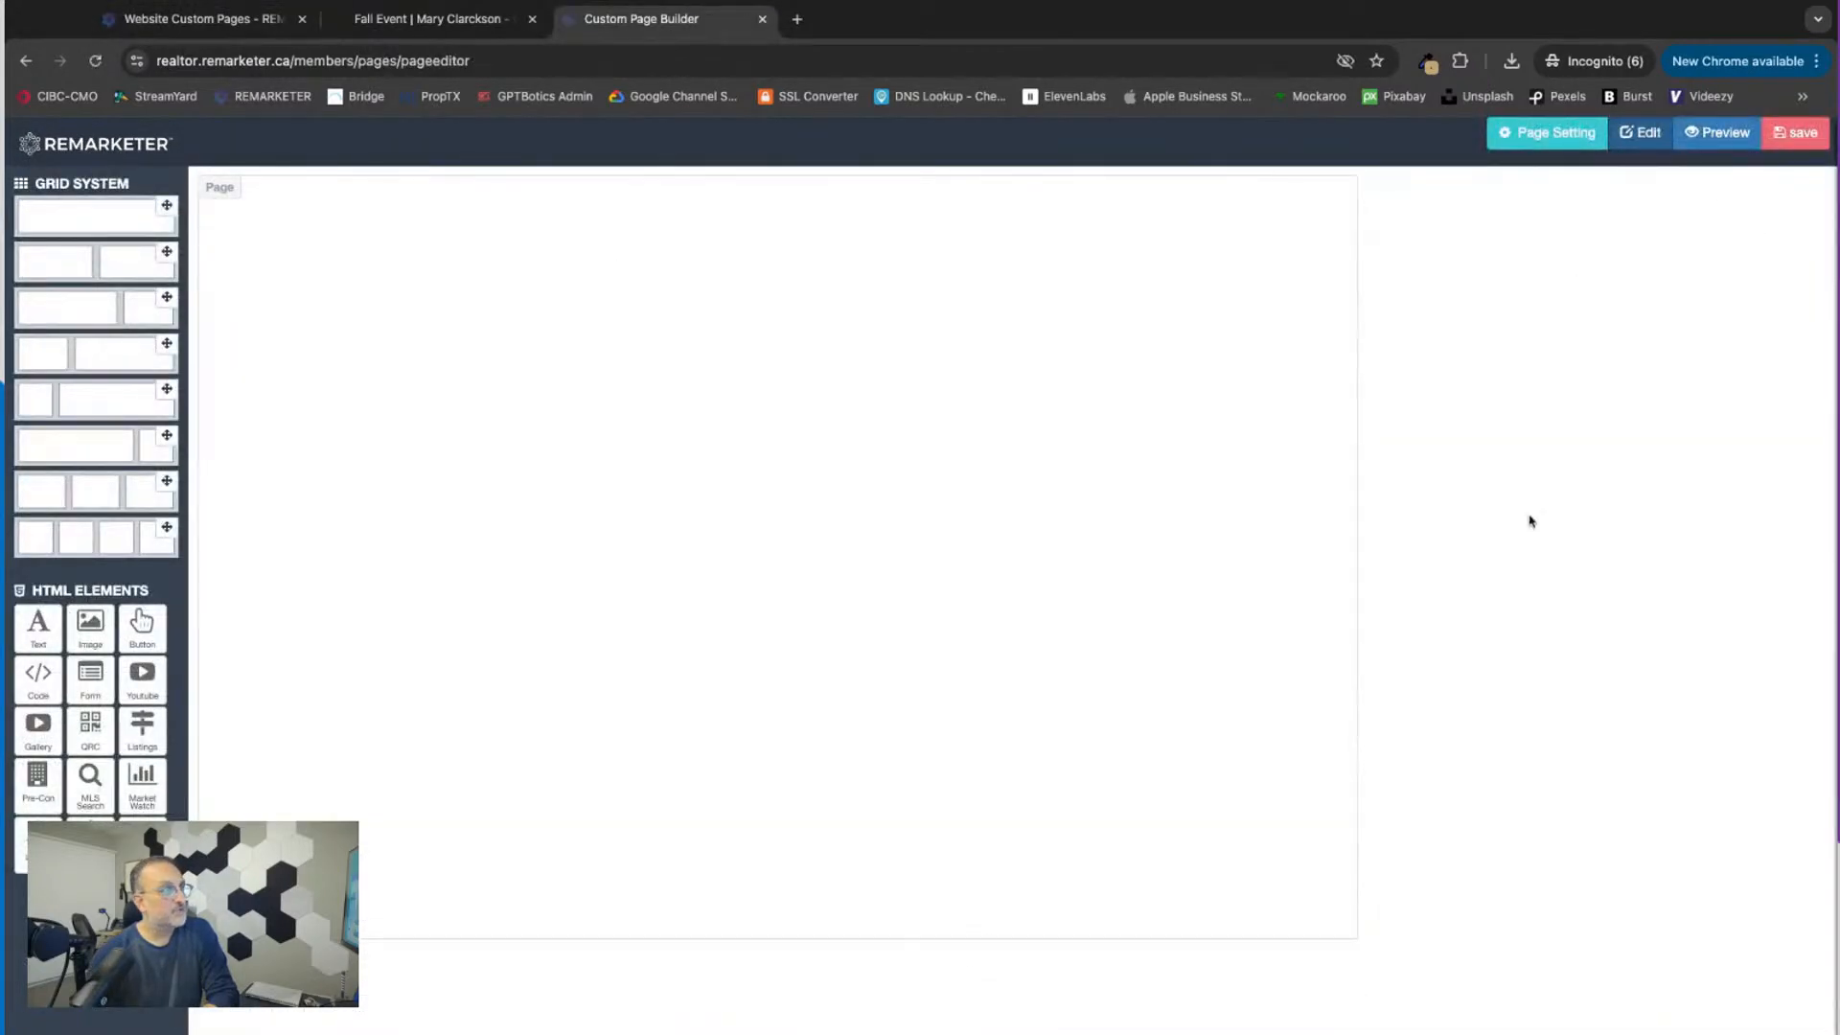
left_click(1539, 132)
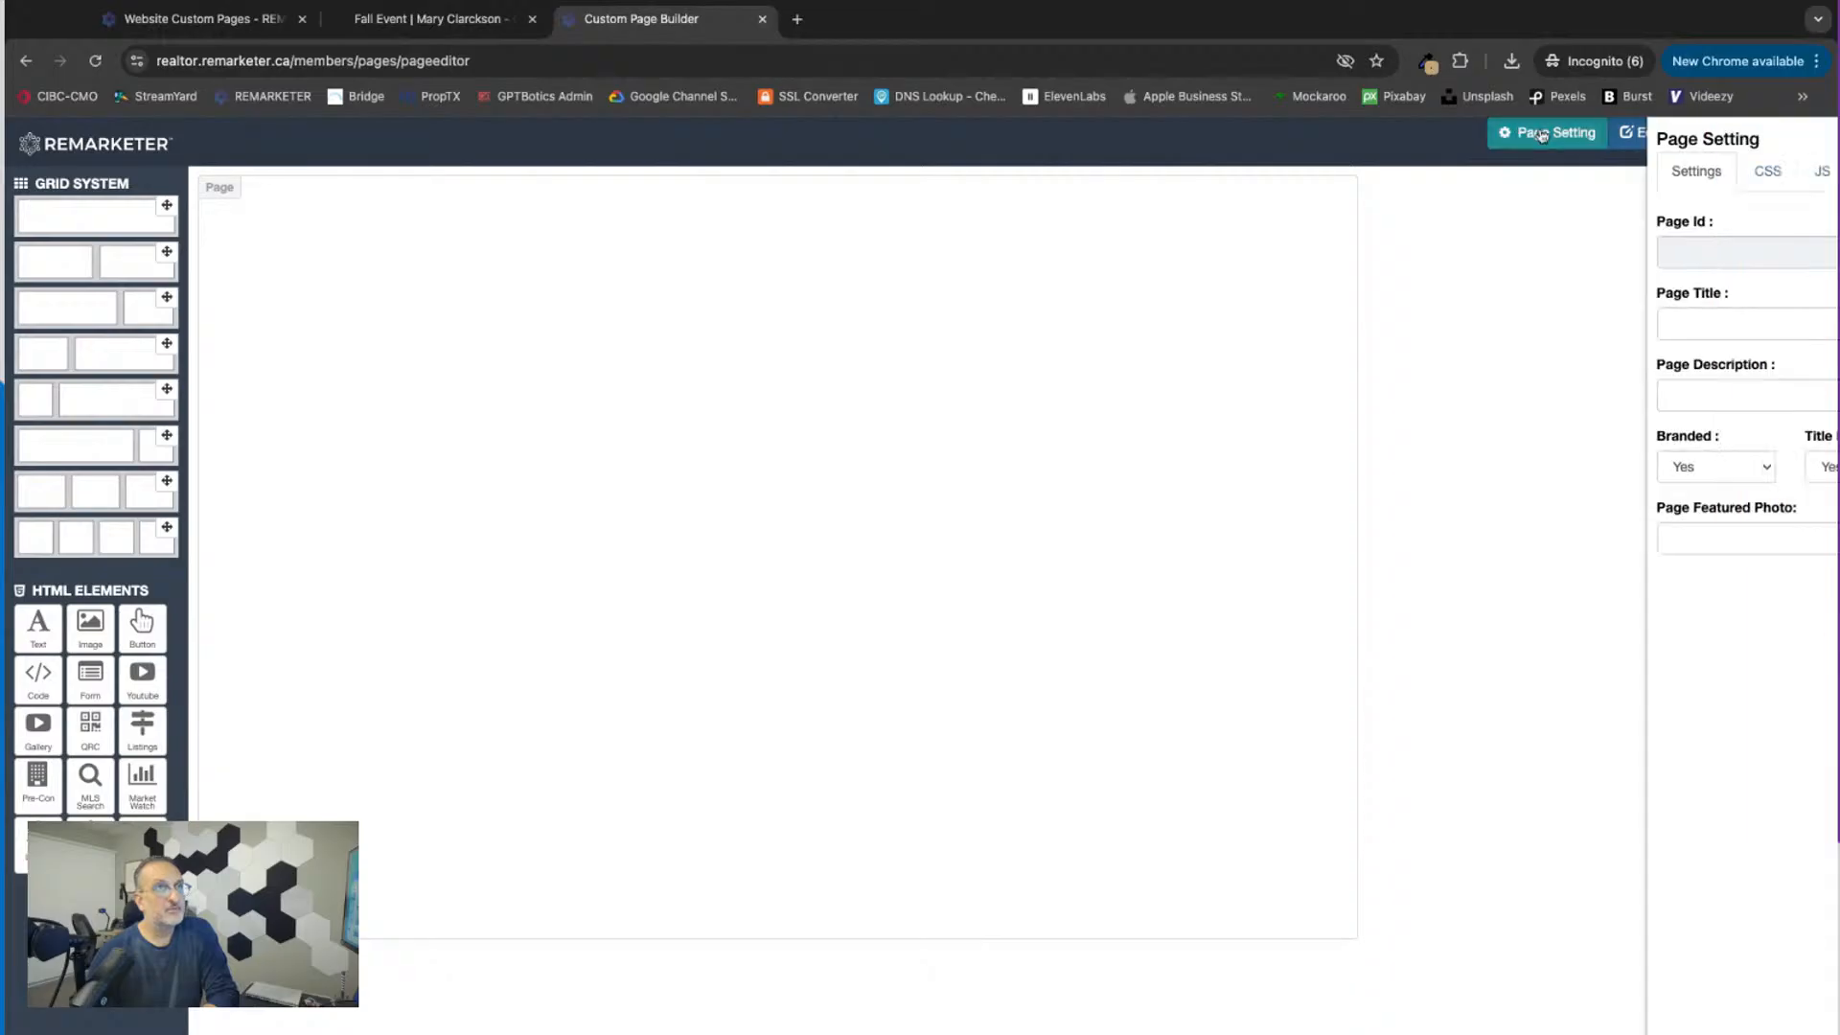
left_click(1515, 330)
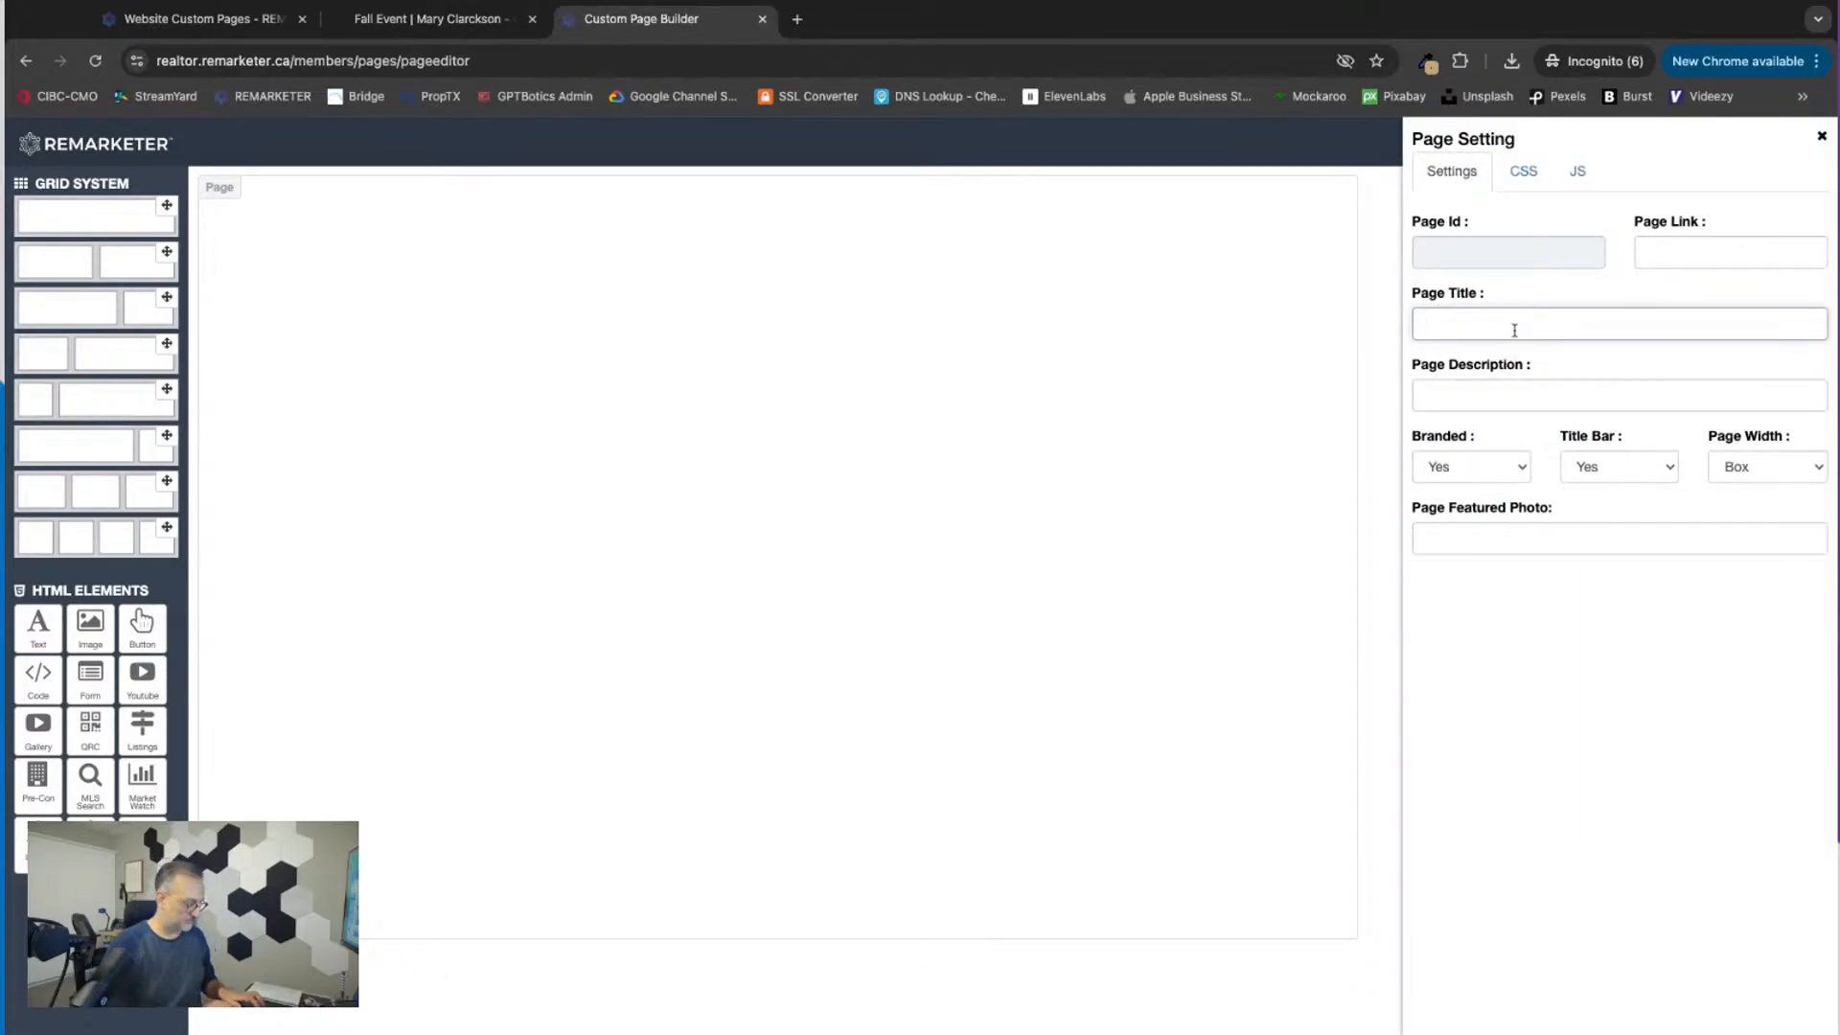
type("Save My Contact")
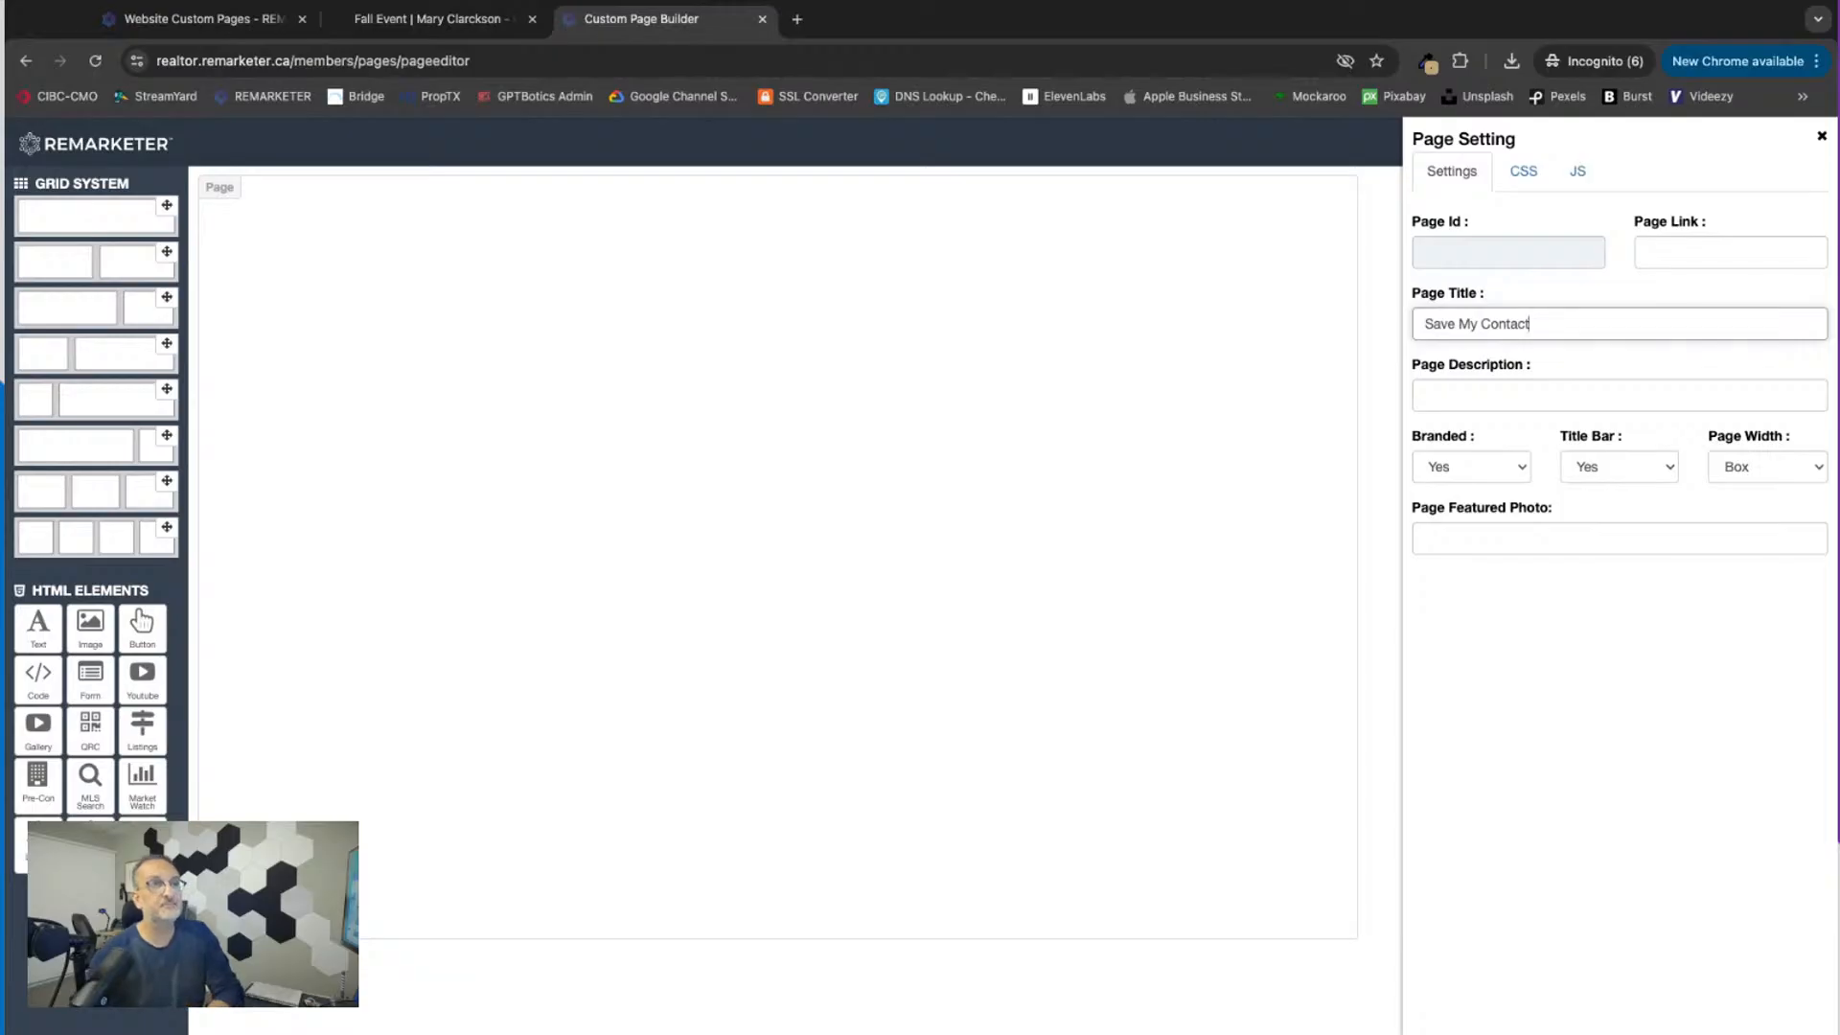
left_click(1820, 140)
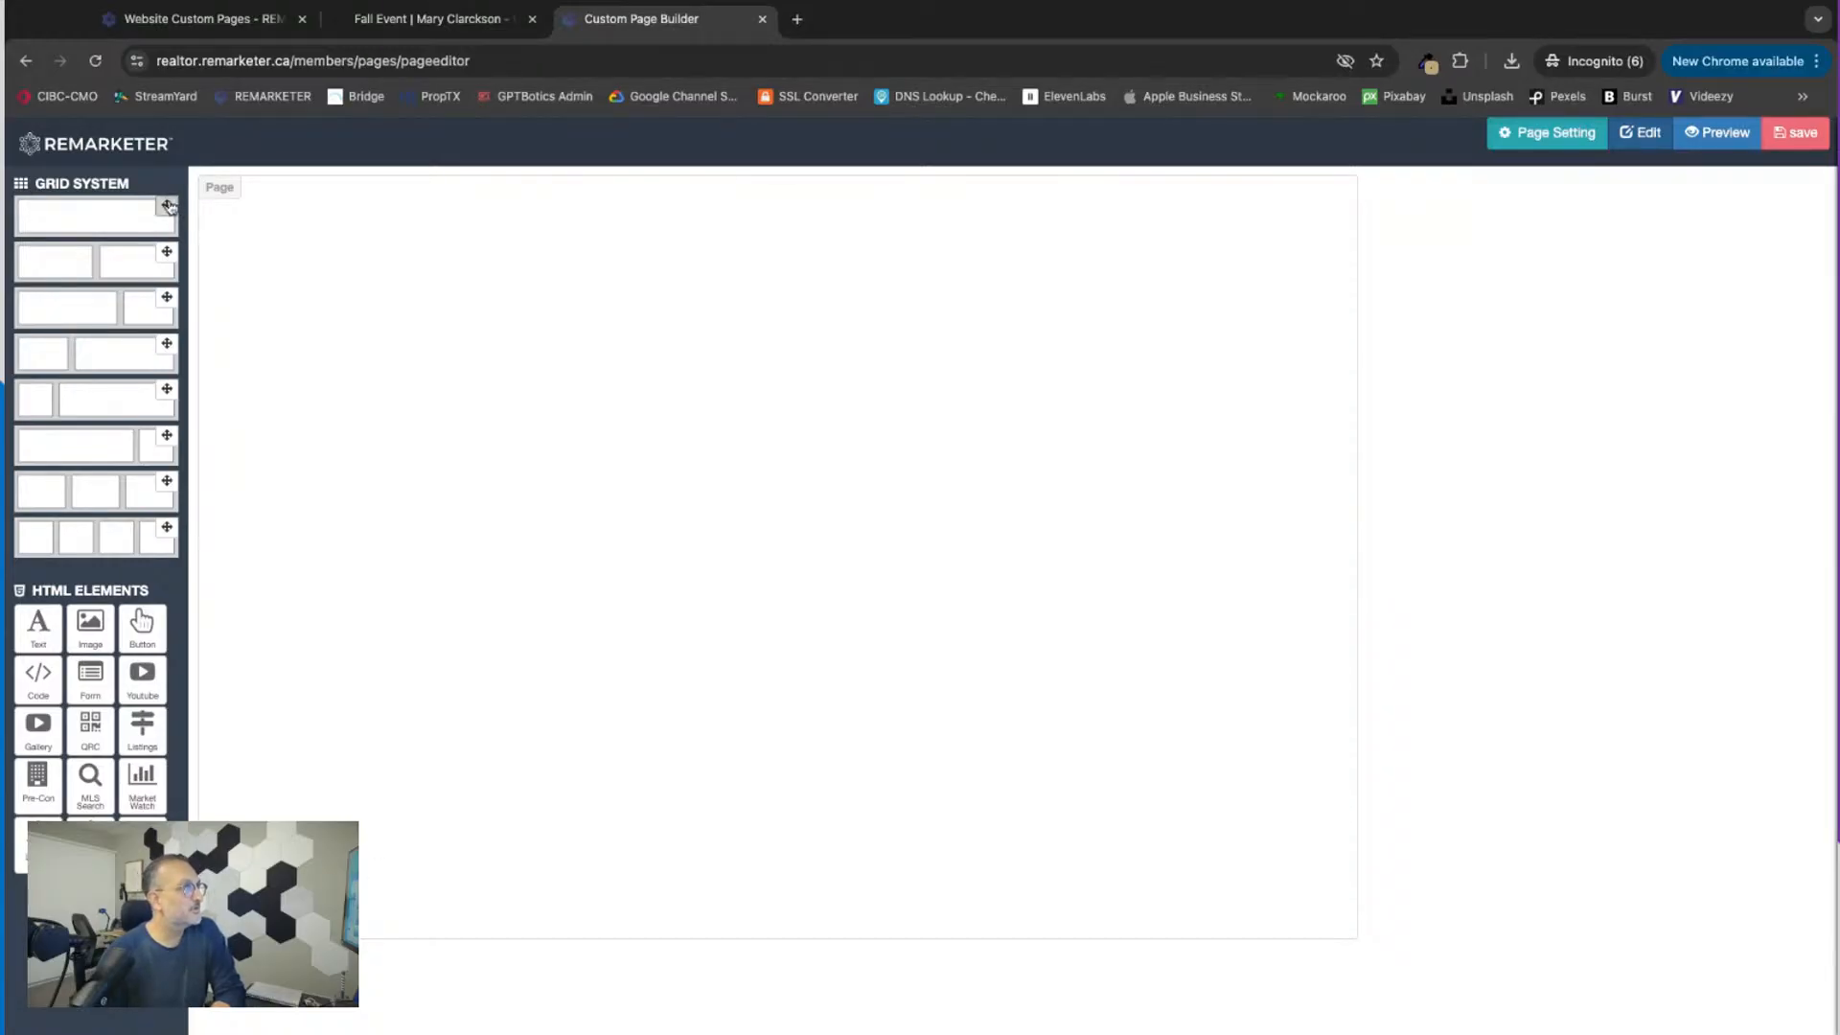
Step: Add a single-column row to the new page and place a text element in it
left_click_drag(168, 206, 498, 254)
mouse_move(36, 641)
left_mouse_down()
mouse_move(300, 460)
mouse_move(498, 288)
left_mouse_up()
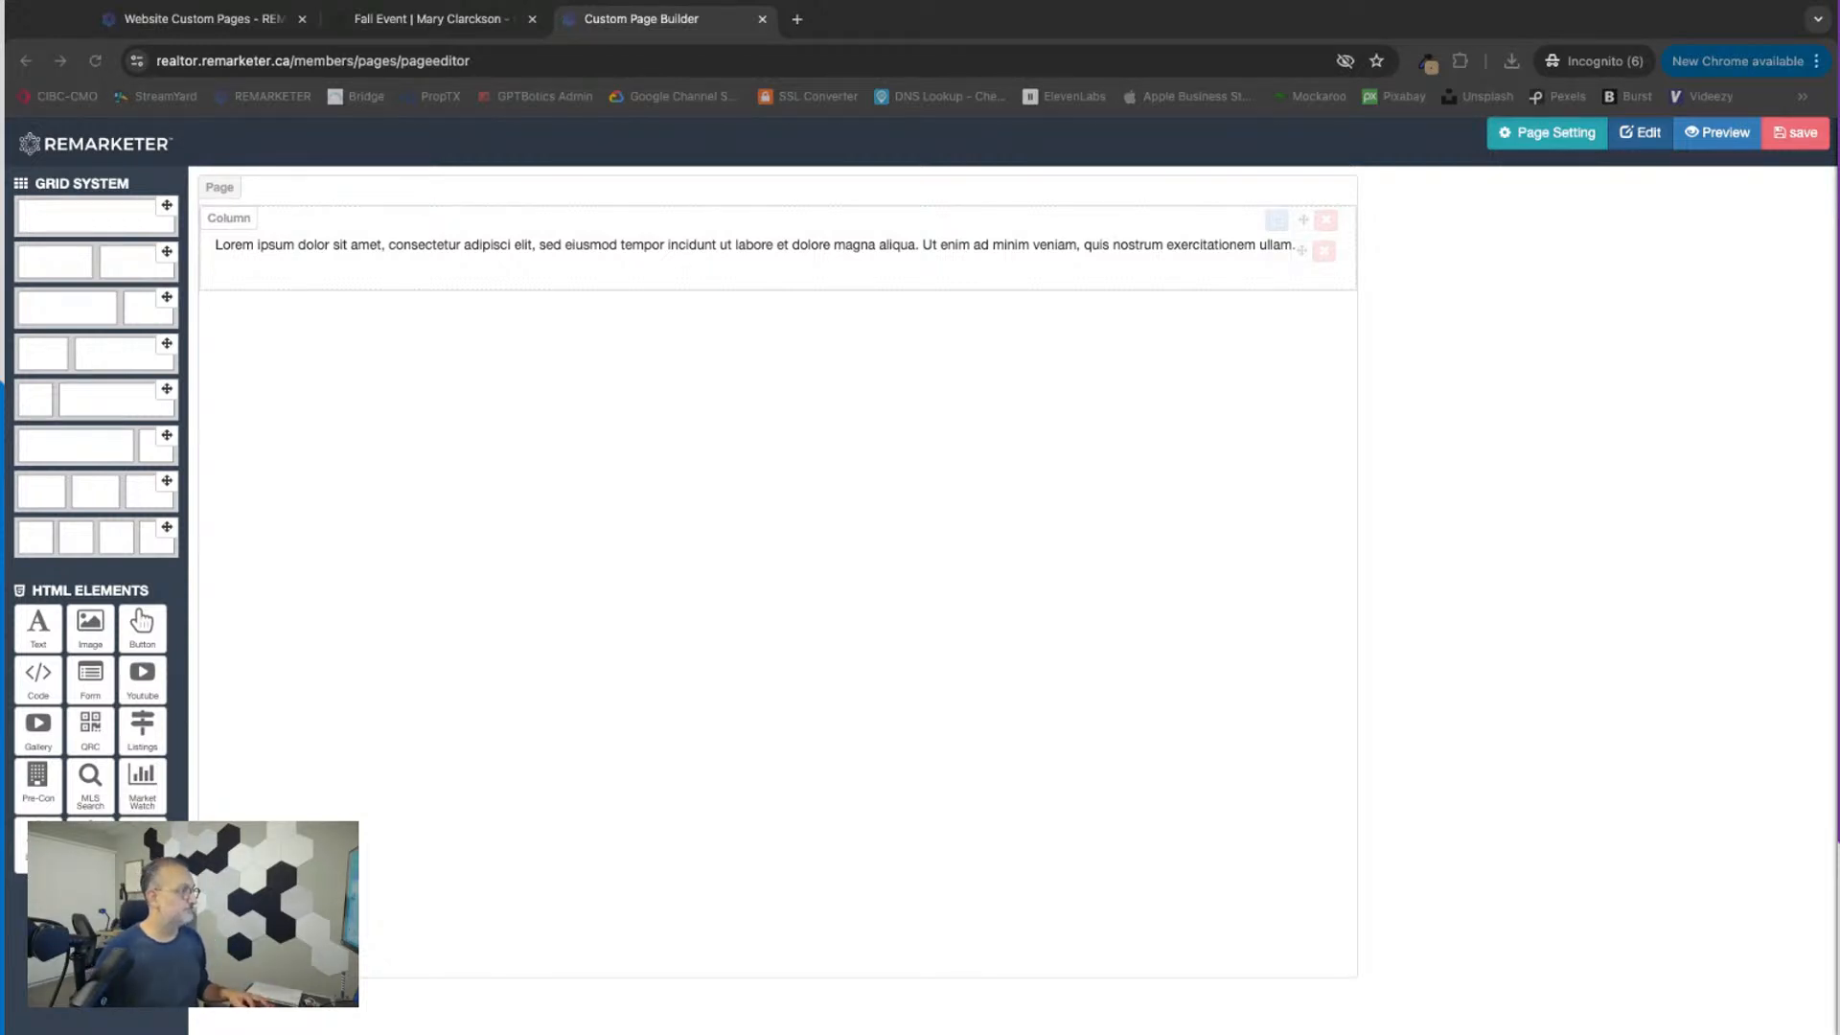
Step: Replace the placeholder with the "Want to keep this checklist handy" and "Tap below to Save My Contact" text as two separate paragraphs
left_click(1272, 254)
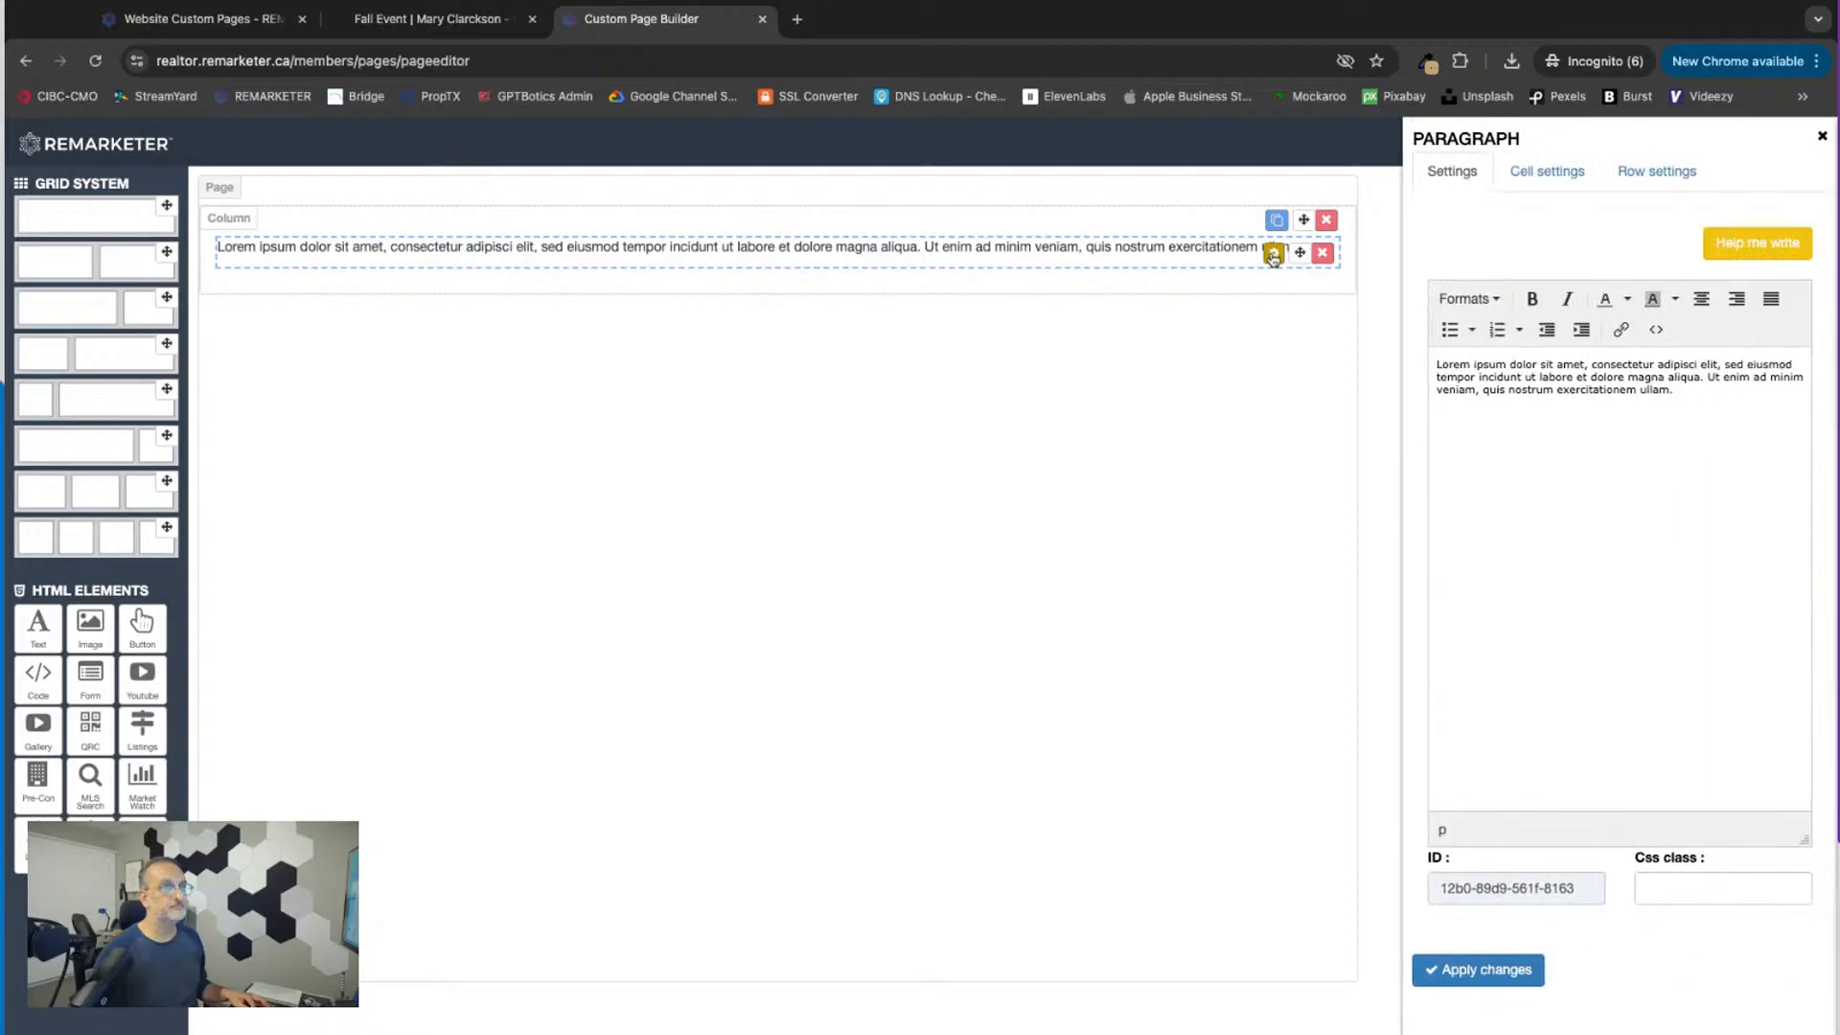
left_click(1436, 368)
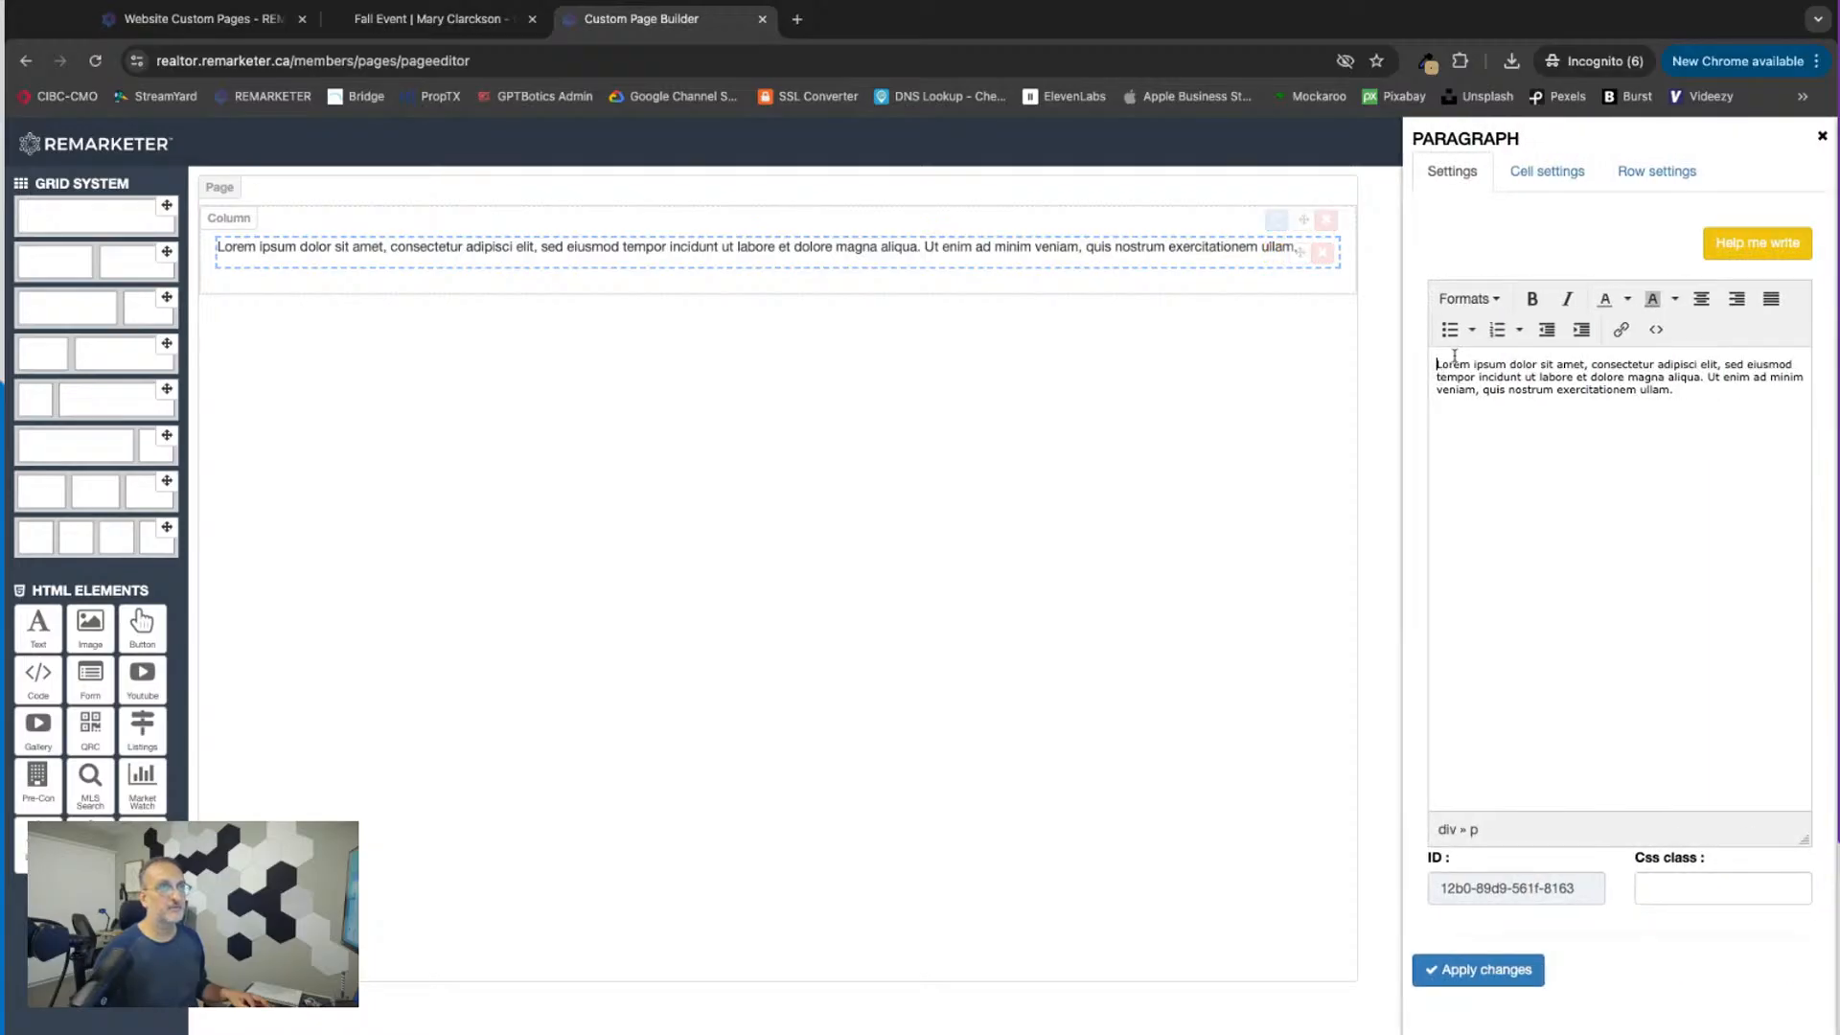
triple_click(1437, 363)
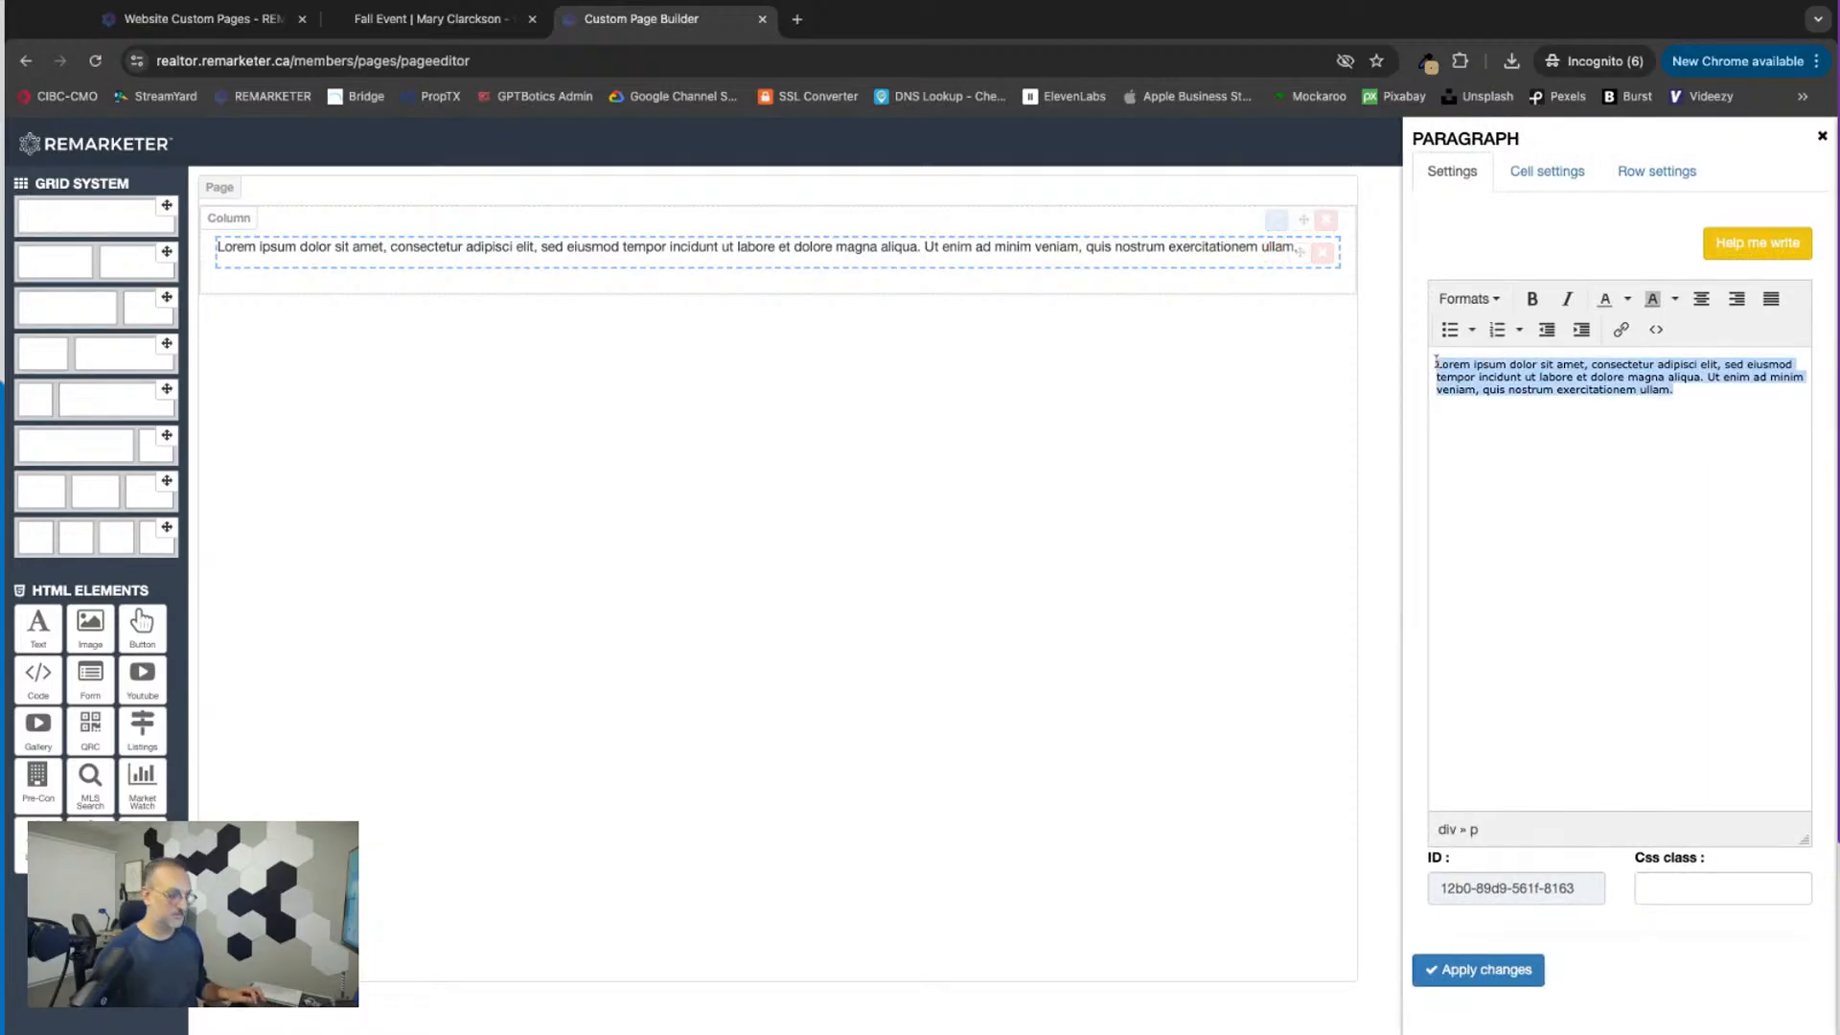
left_click(1436, 362)
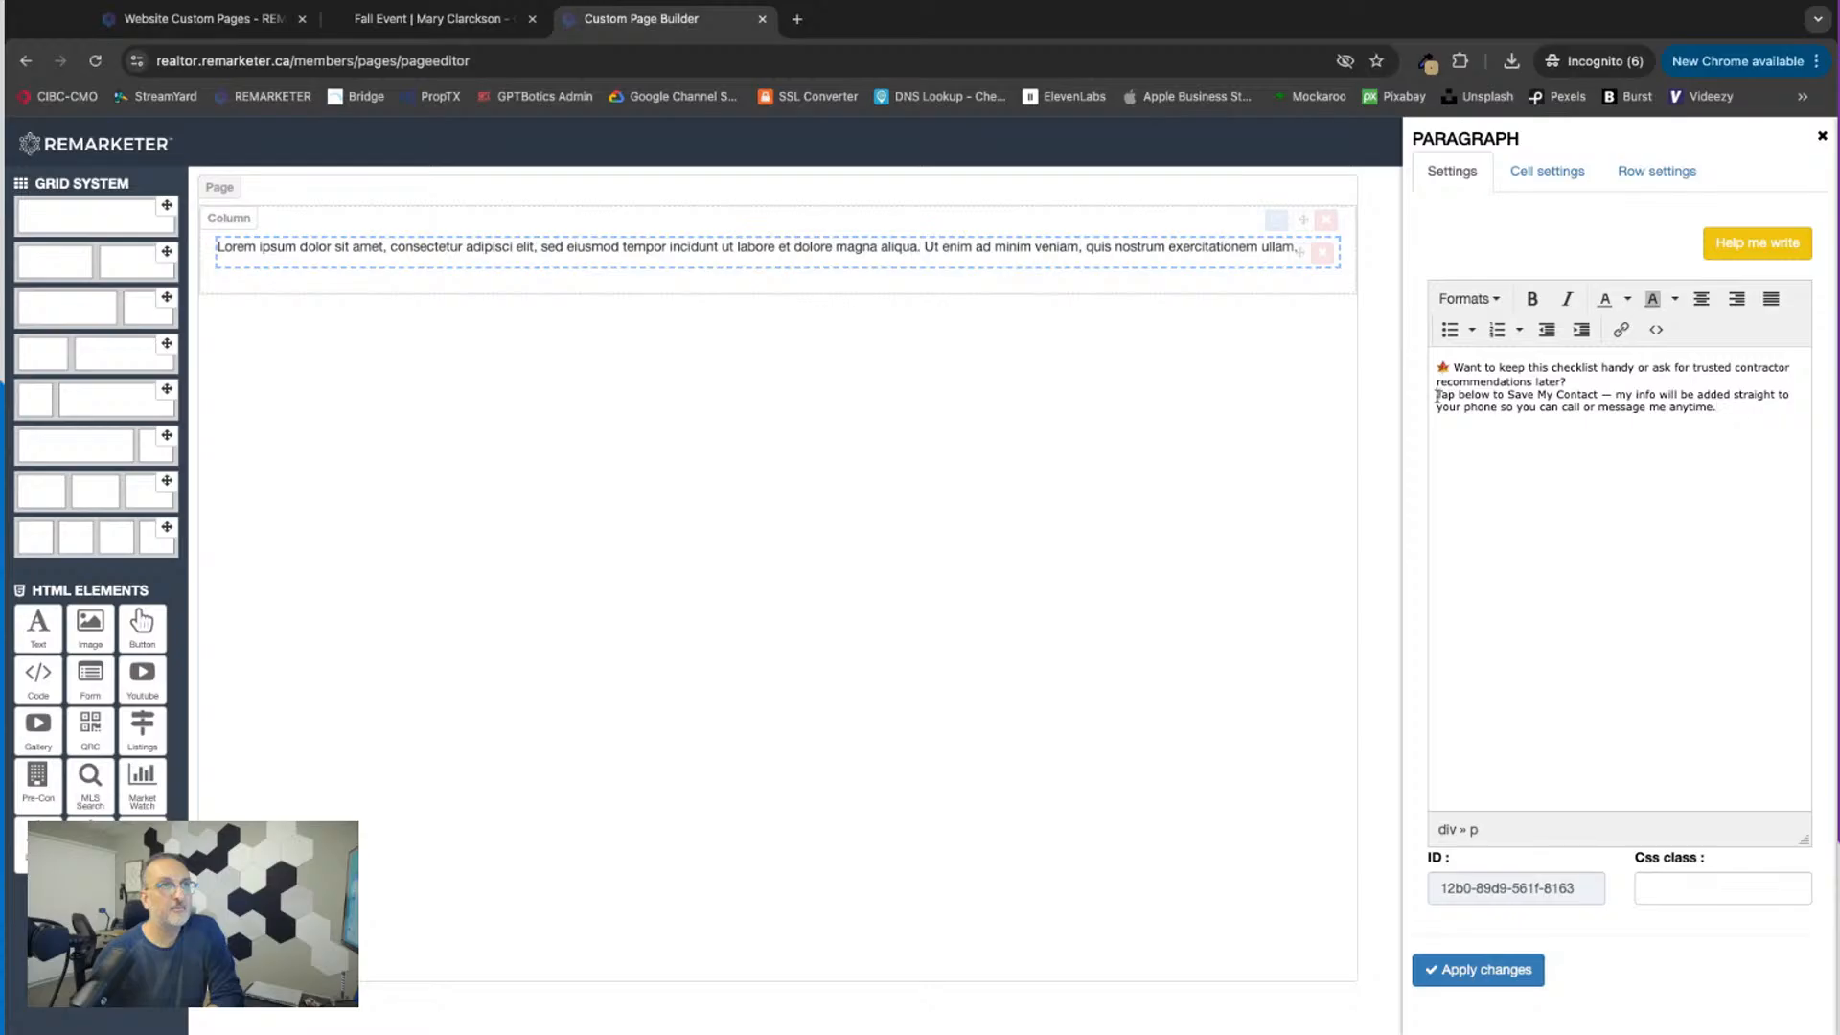
left_click(1437, 395)
key("Return")
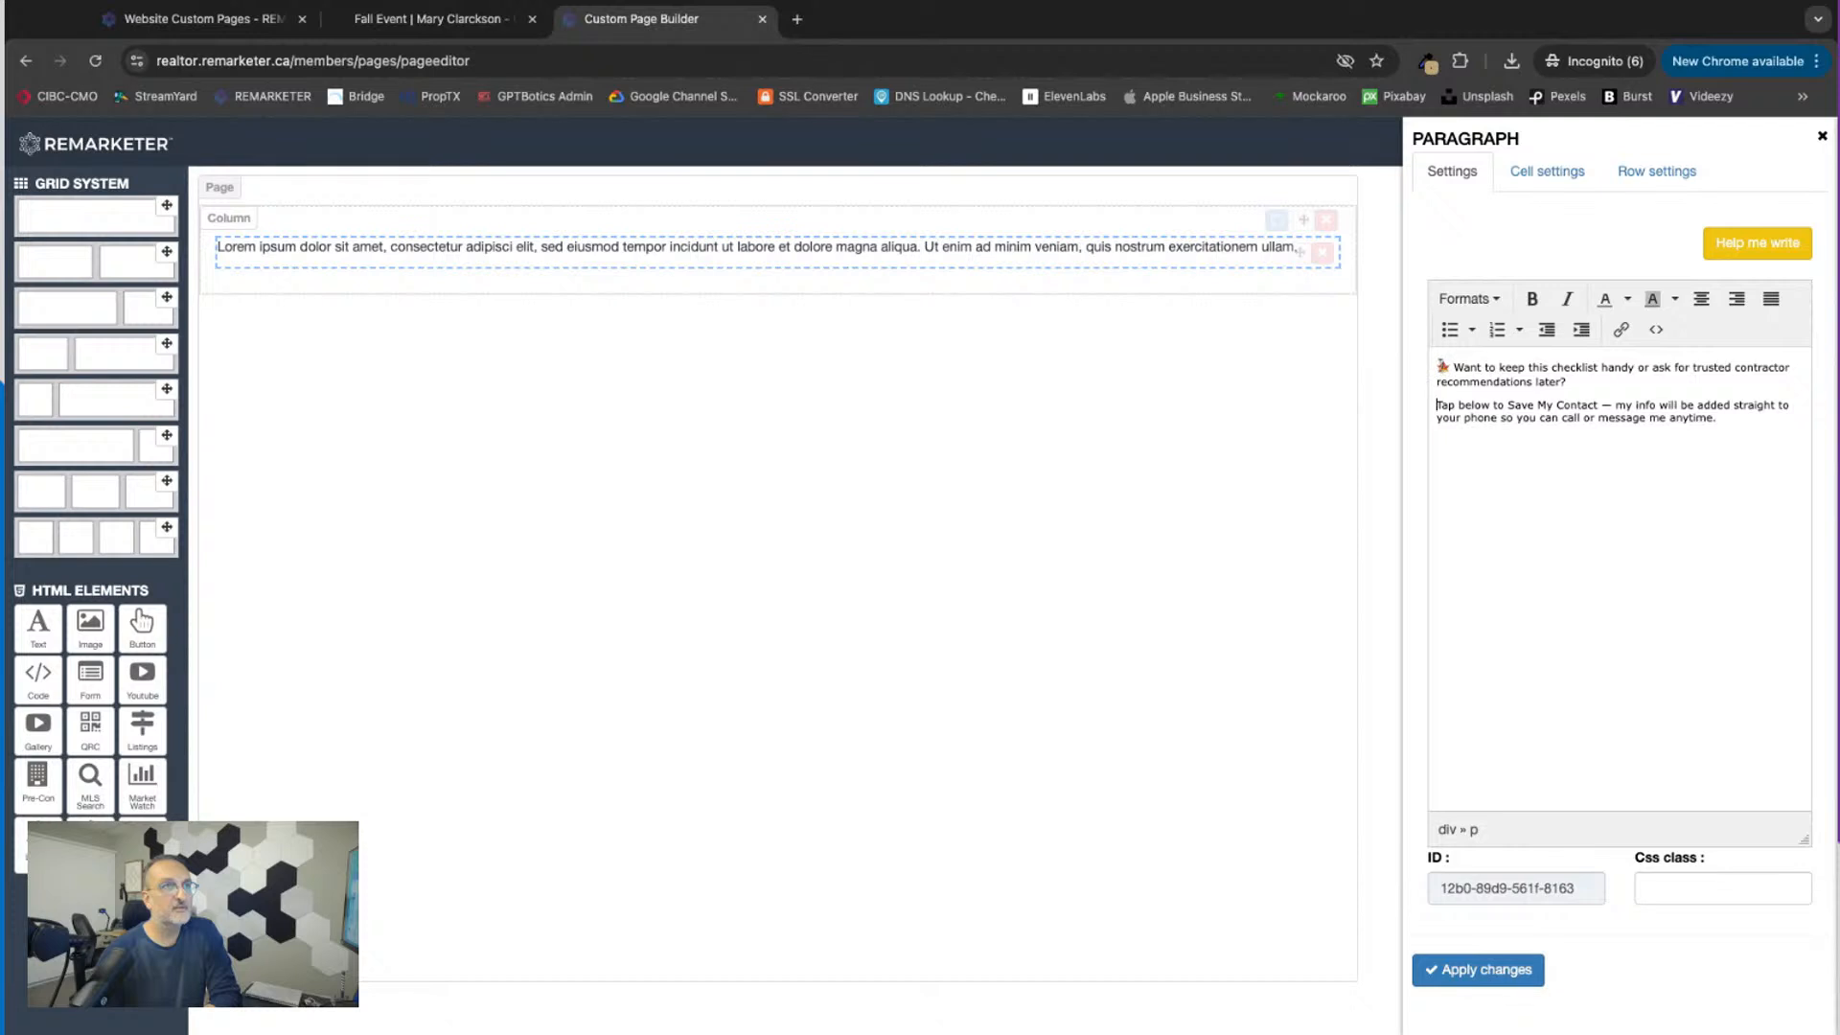
Step: Format both paragraphs of the invitation text as Heading 2 and apply the change
left_click_drag(1438, 369, 1718, 419)
left_click(1469, 298)
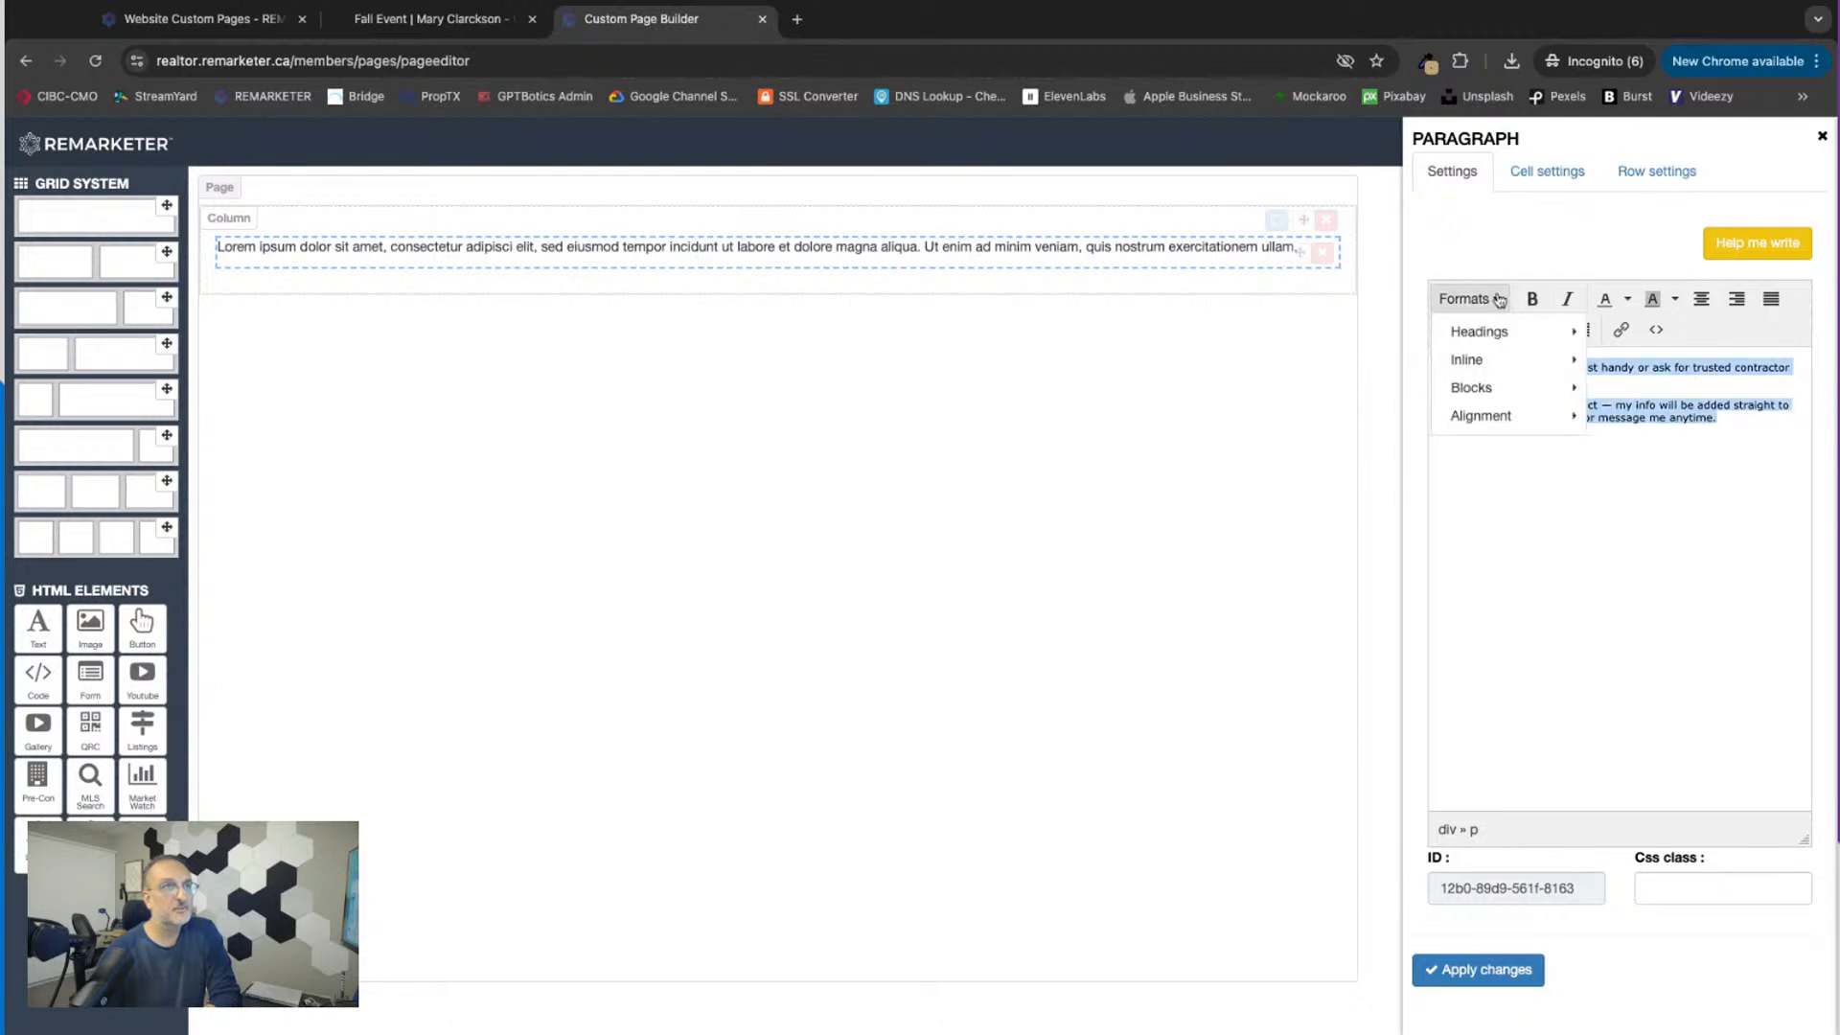
mouse_move(1482, 332)
left_click(1634, 376)
left_click(1573, 580)
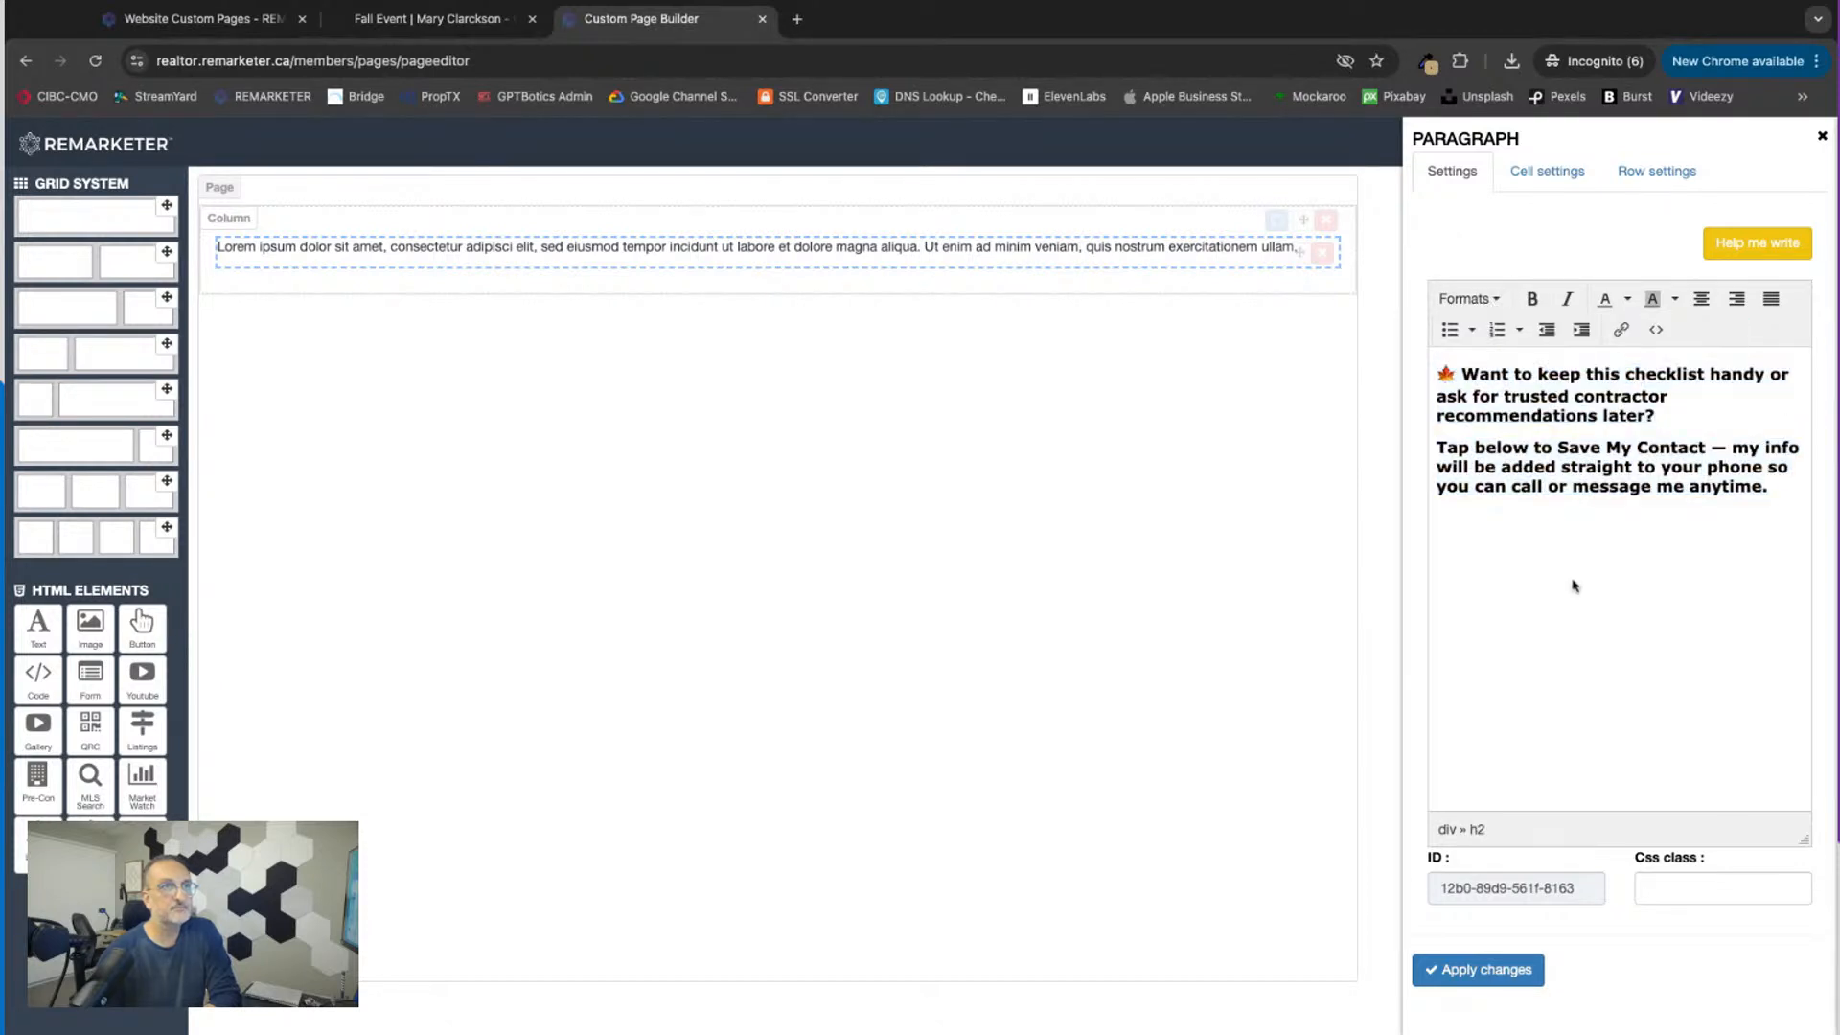
left_click(1486, 971)
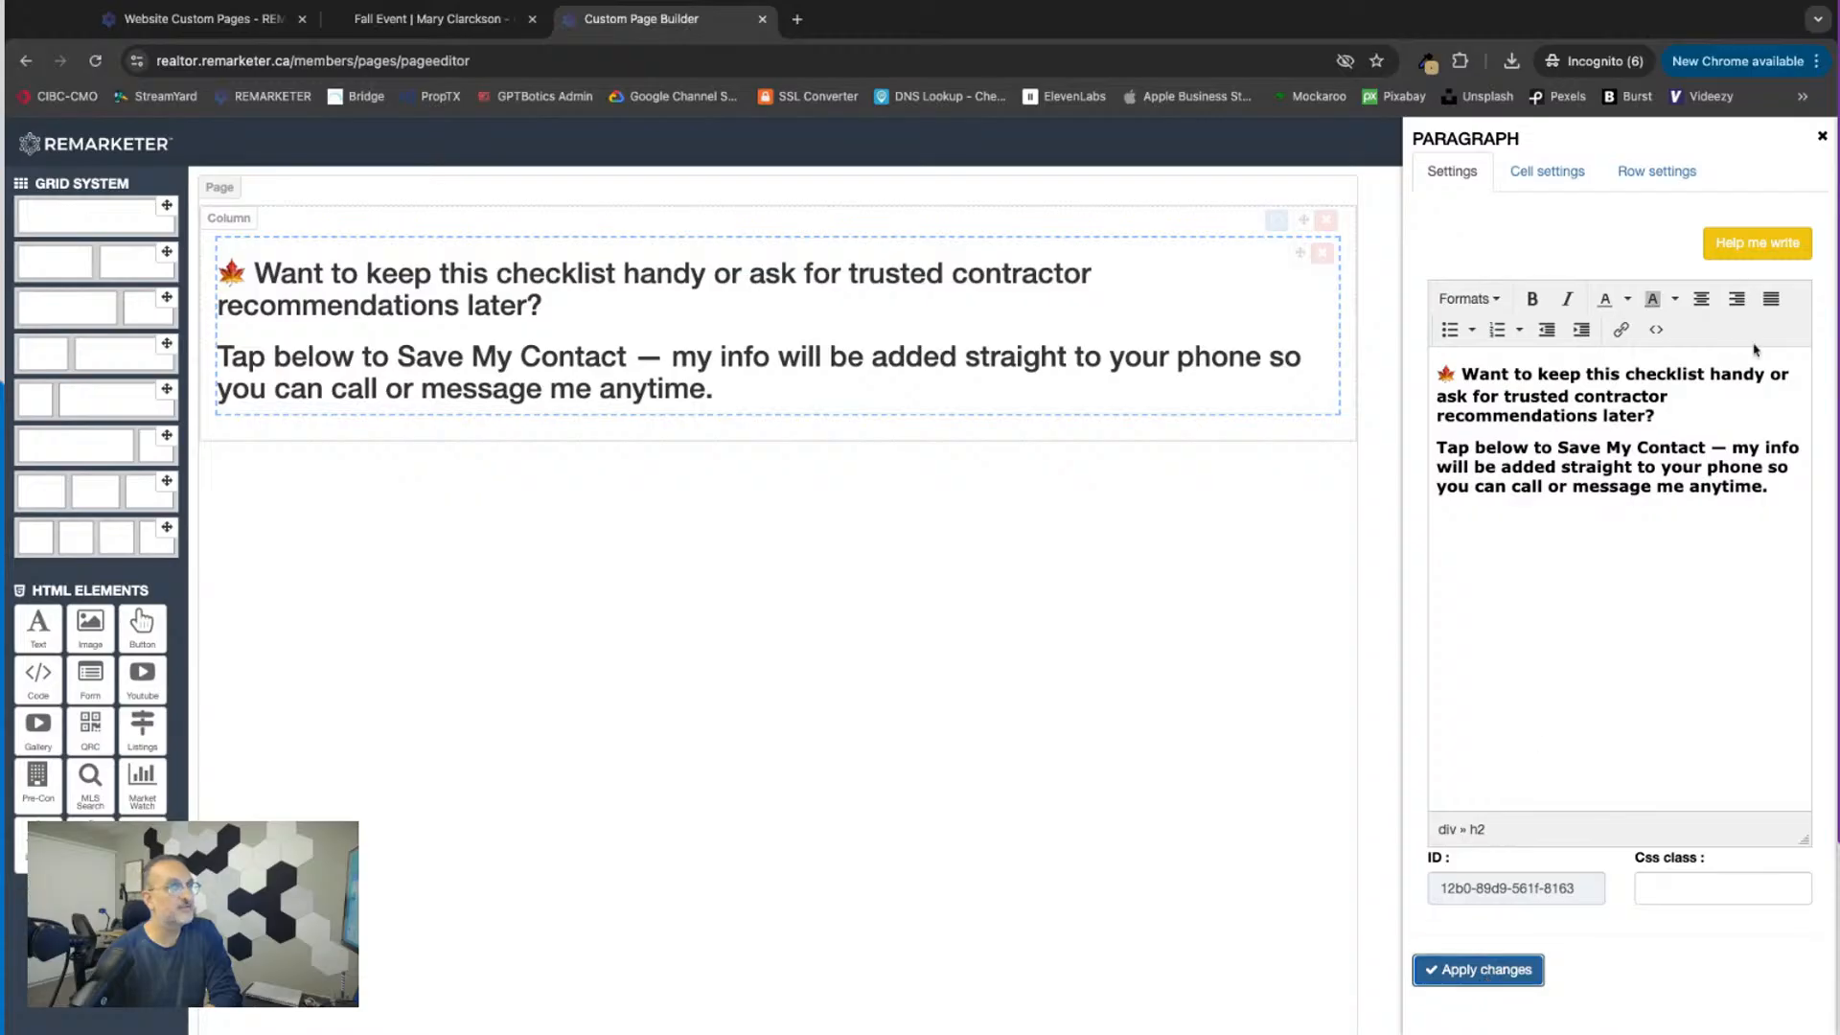
left_click(1822, 137)
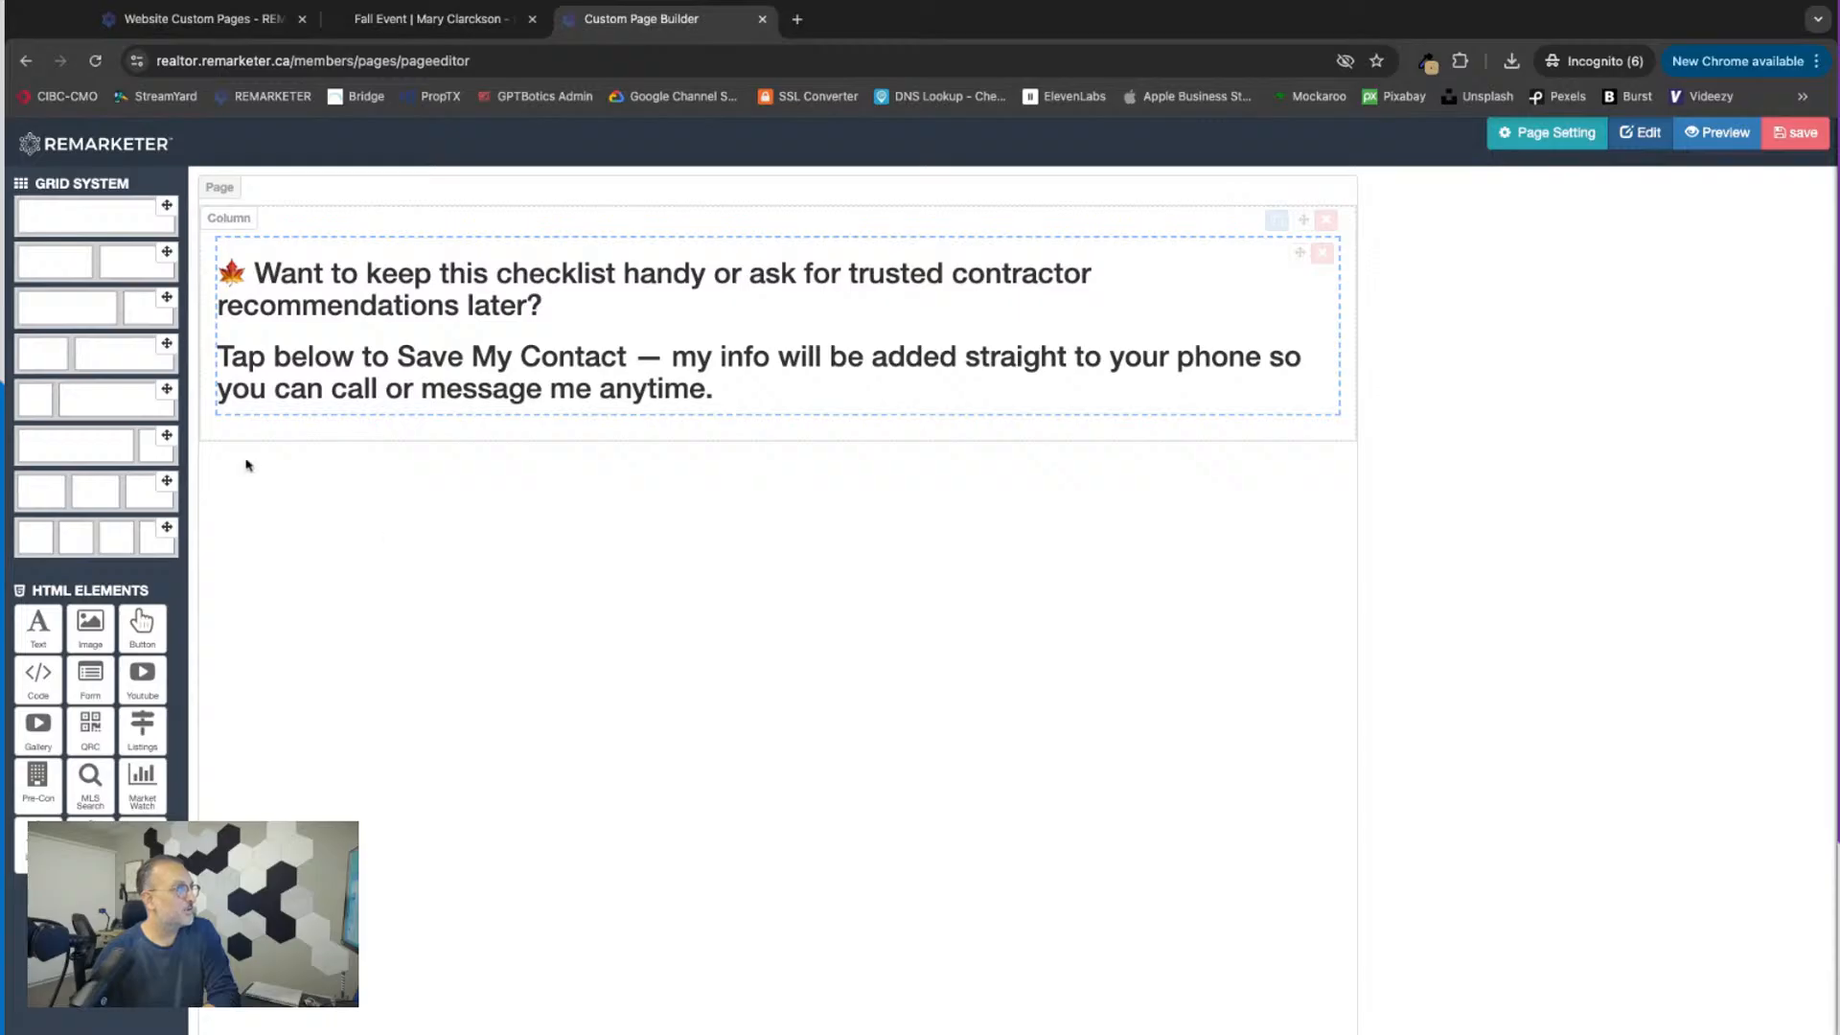
Step: Add a three-column row below the text and place a Save Contact button in its middle column
left_click_drag(168, 492, 472, 624)
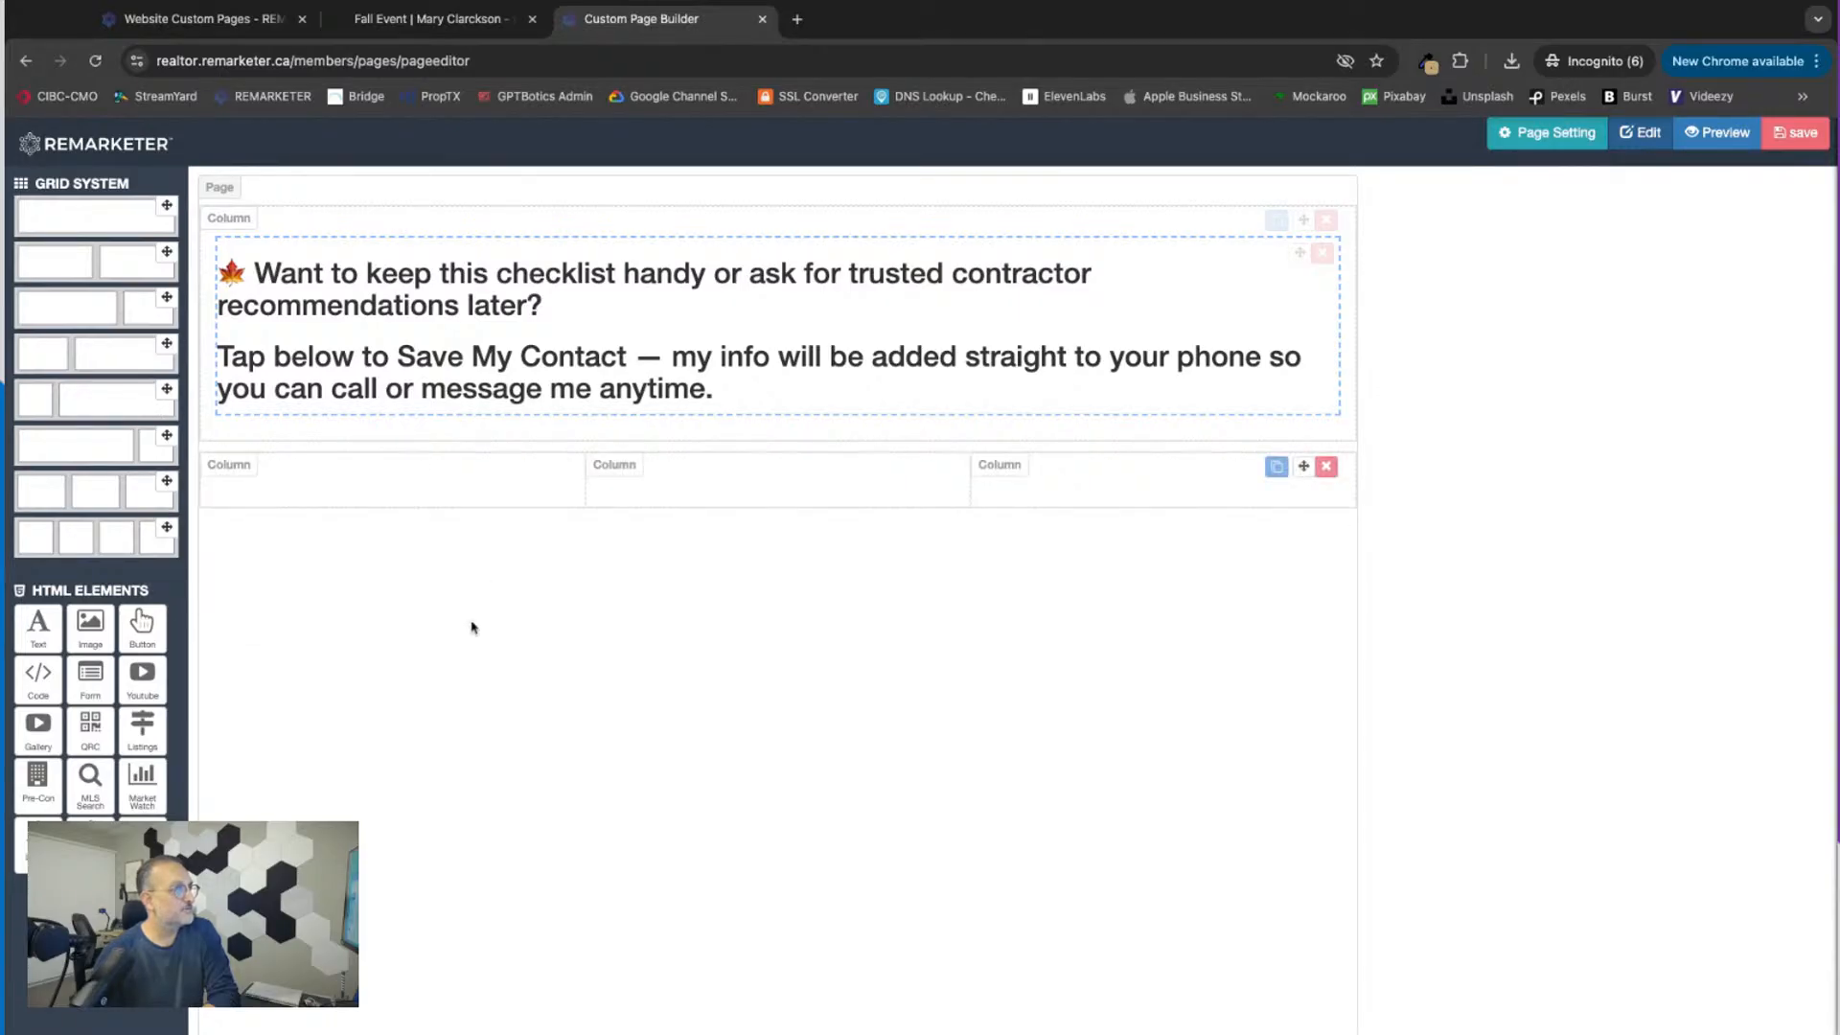
left_click_drag(142, 845, 652, 495)
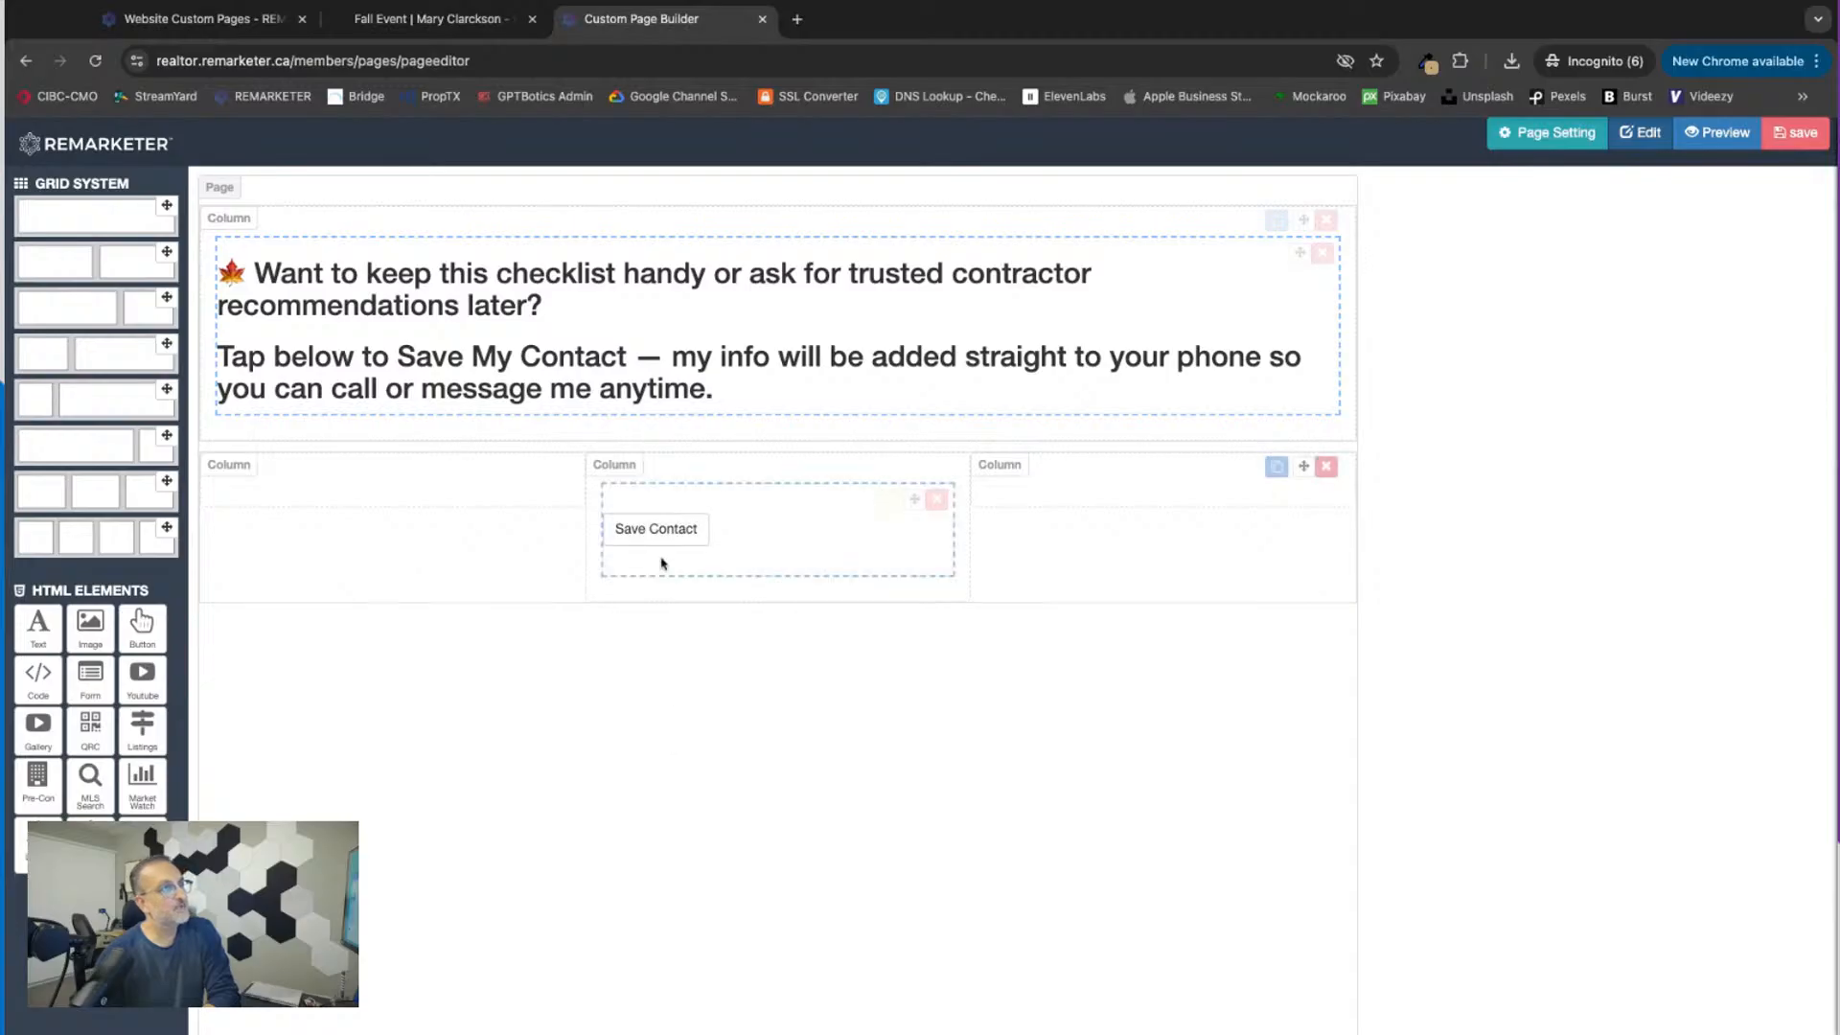
Step: Try to apply the Block style to the Save Contact button
left_click(887, 499)
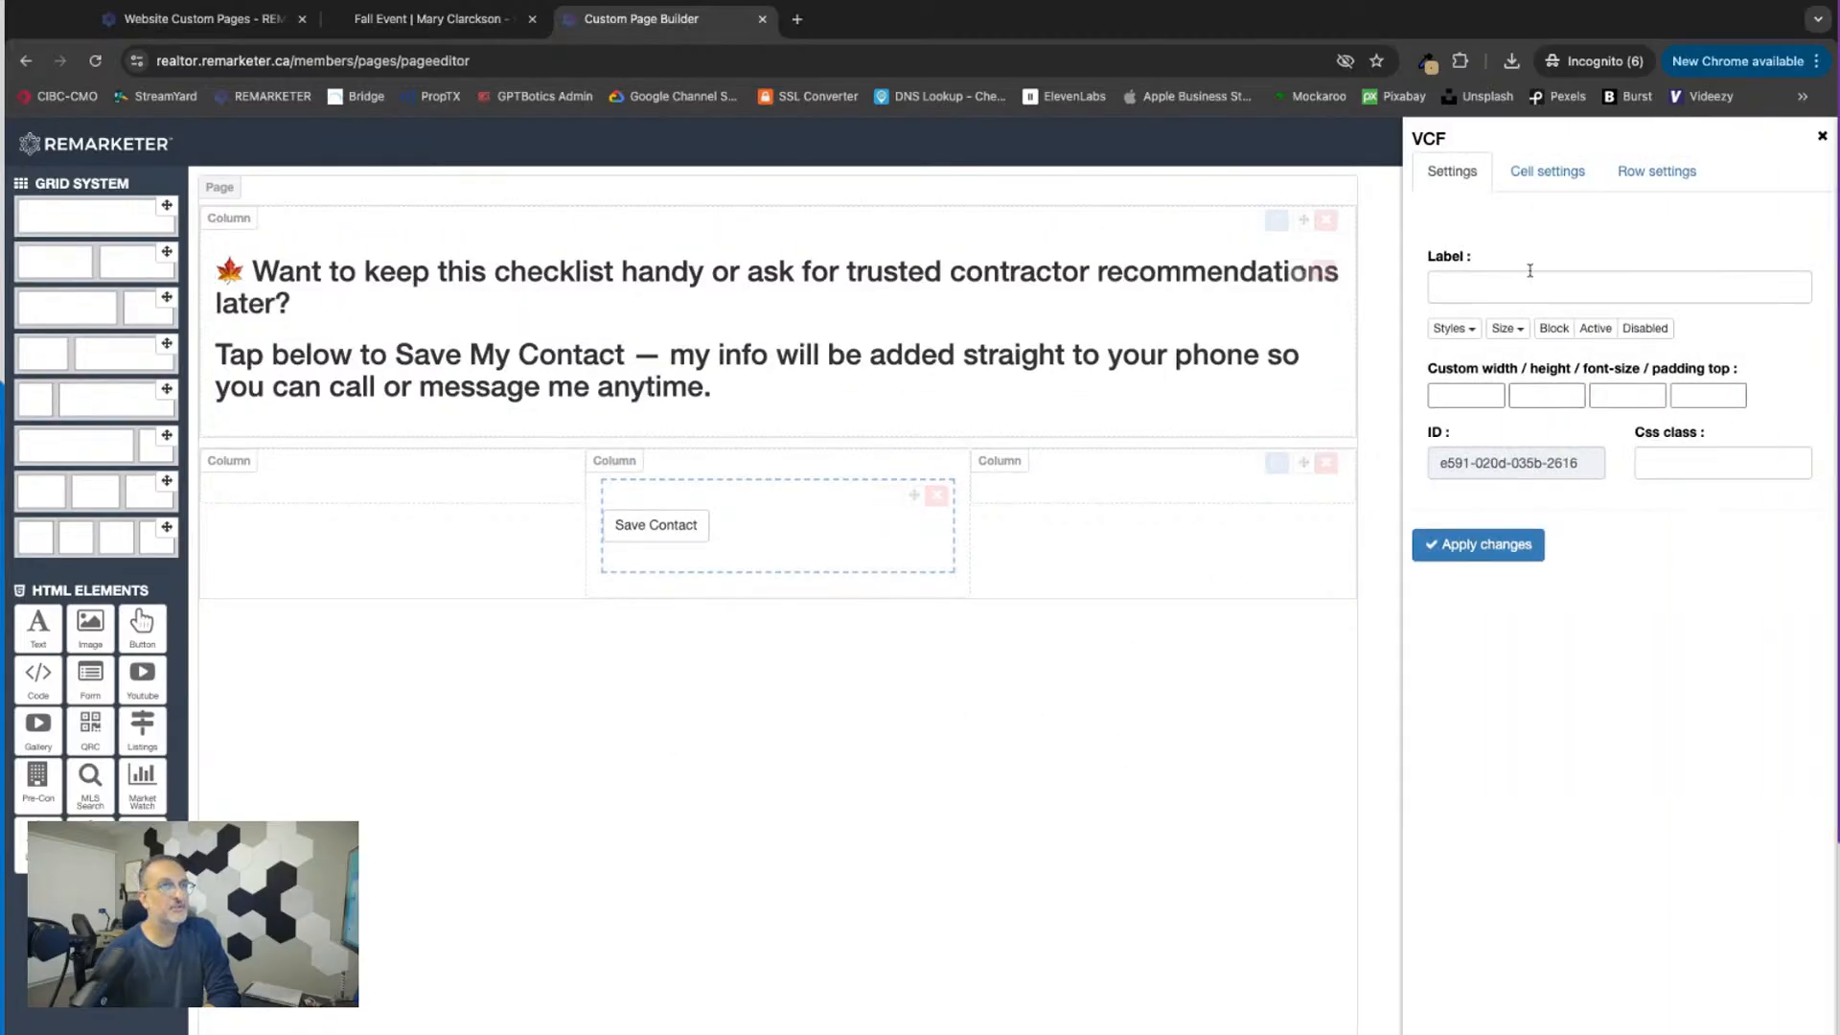
left_click(1554, 328)
left_click(1518, 548)
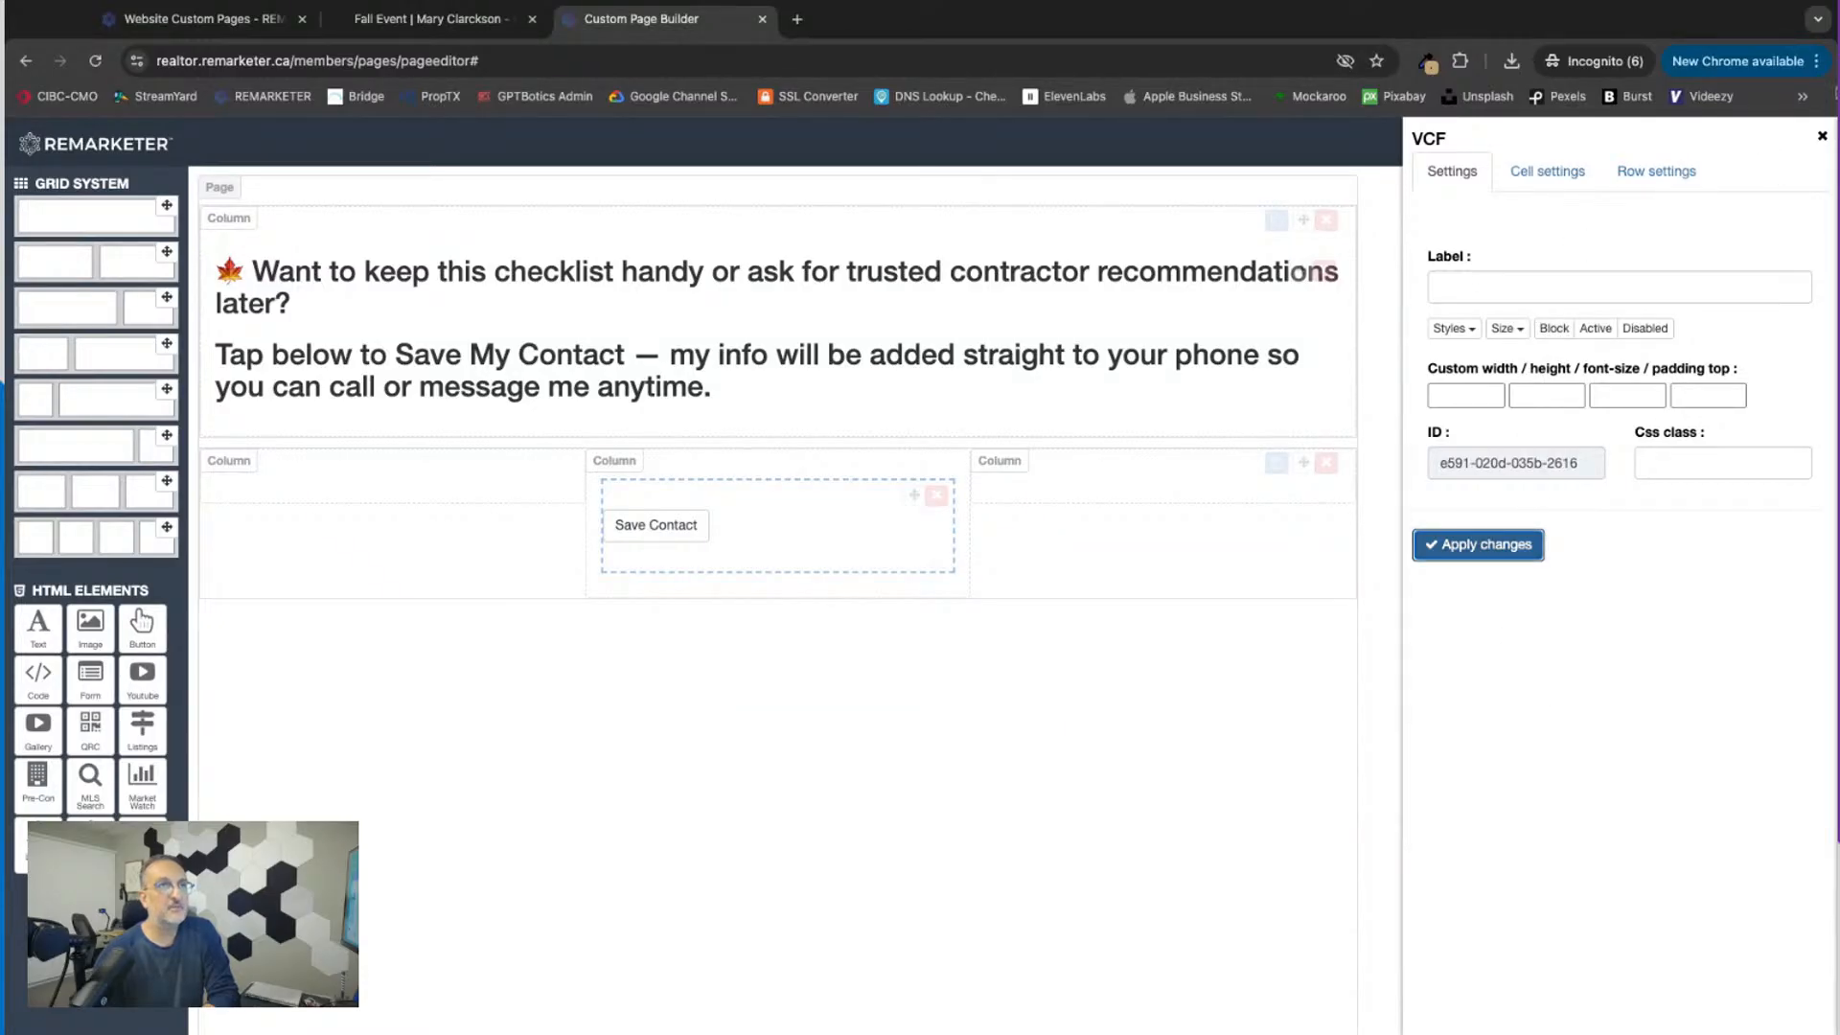
left_click(1822, 137)
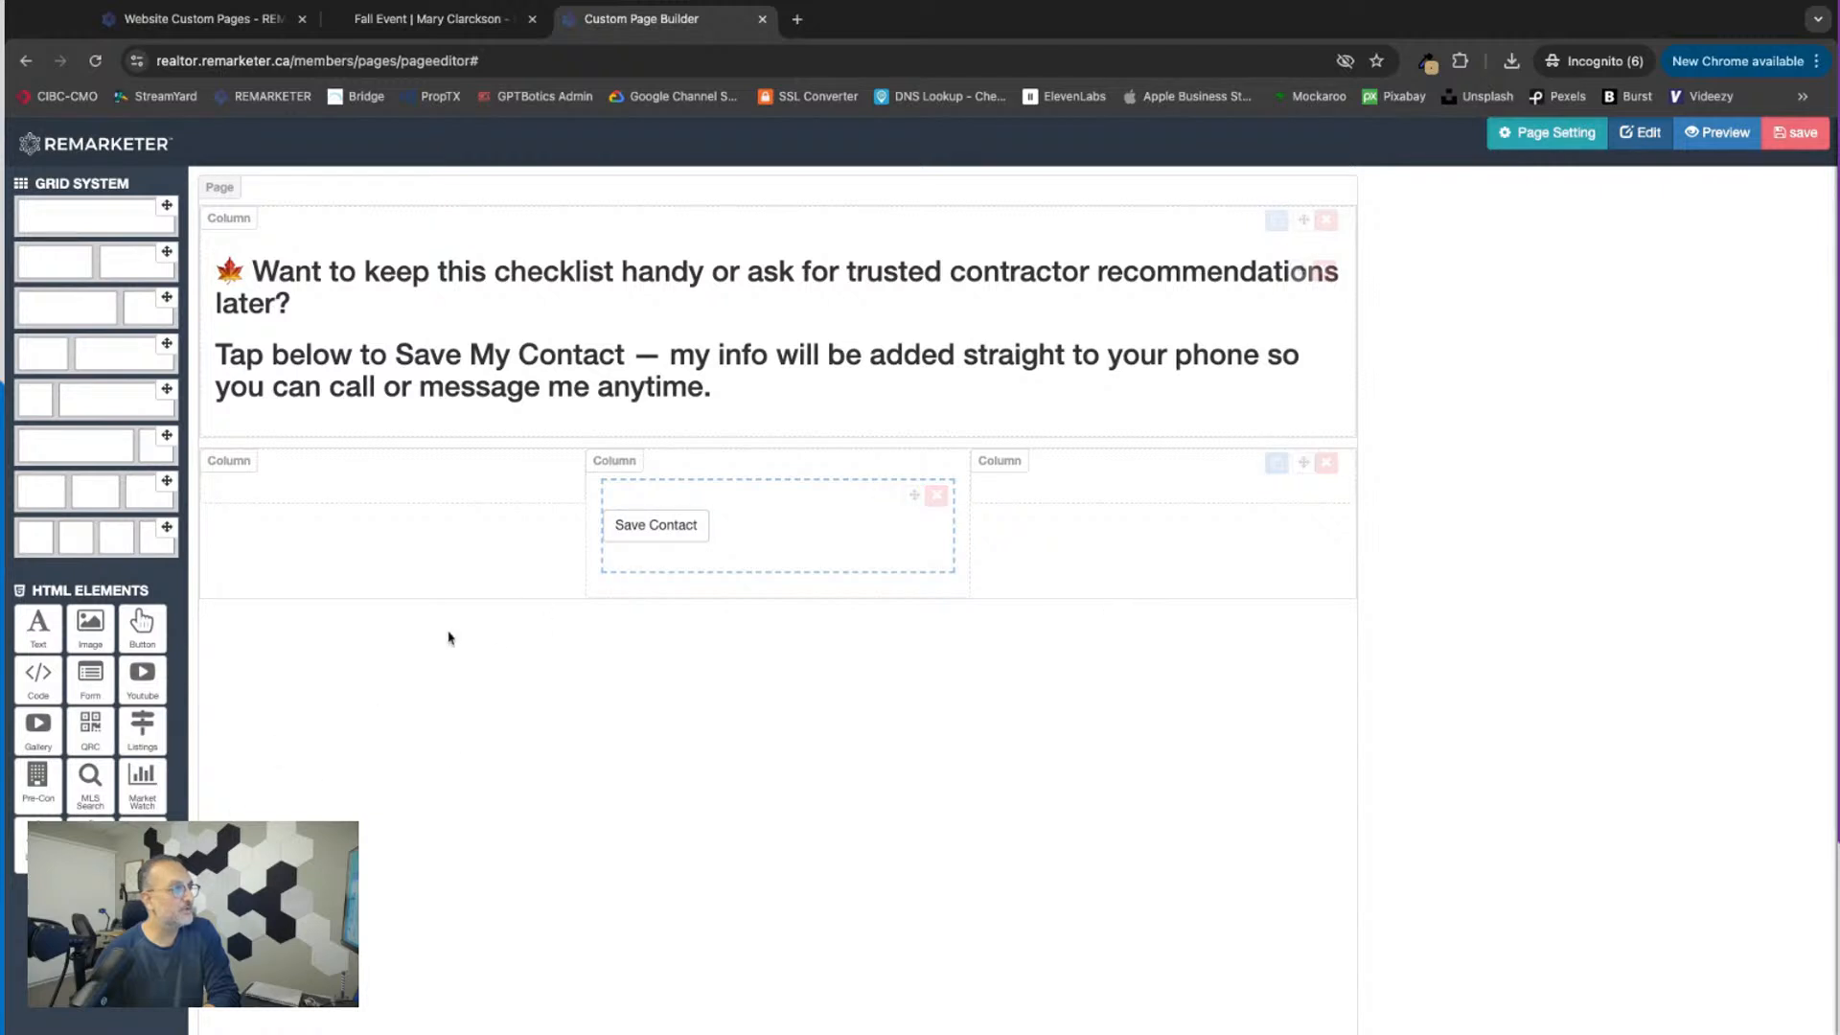
Step: Delete the Save Contact button and add a fresh one to the same middle column
left_click(936, 495)
left_click(1095, 225)
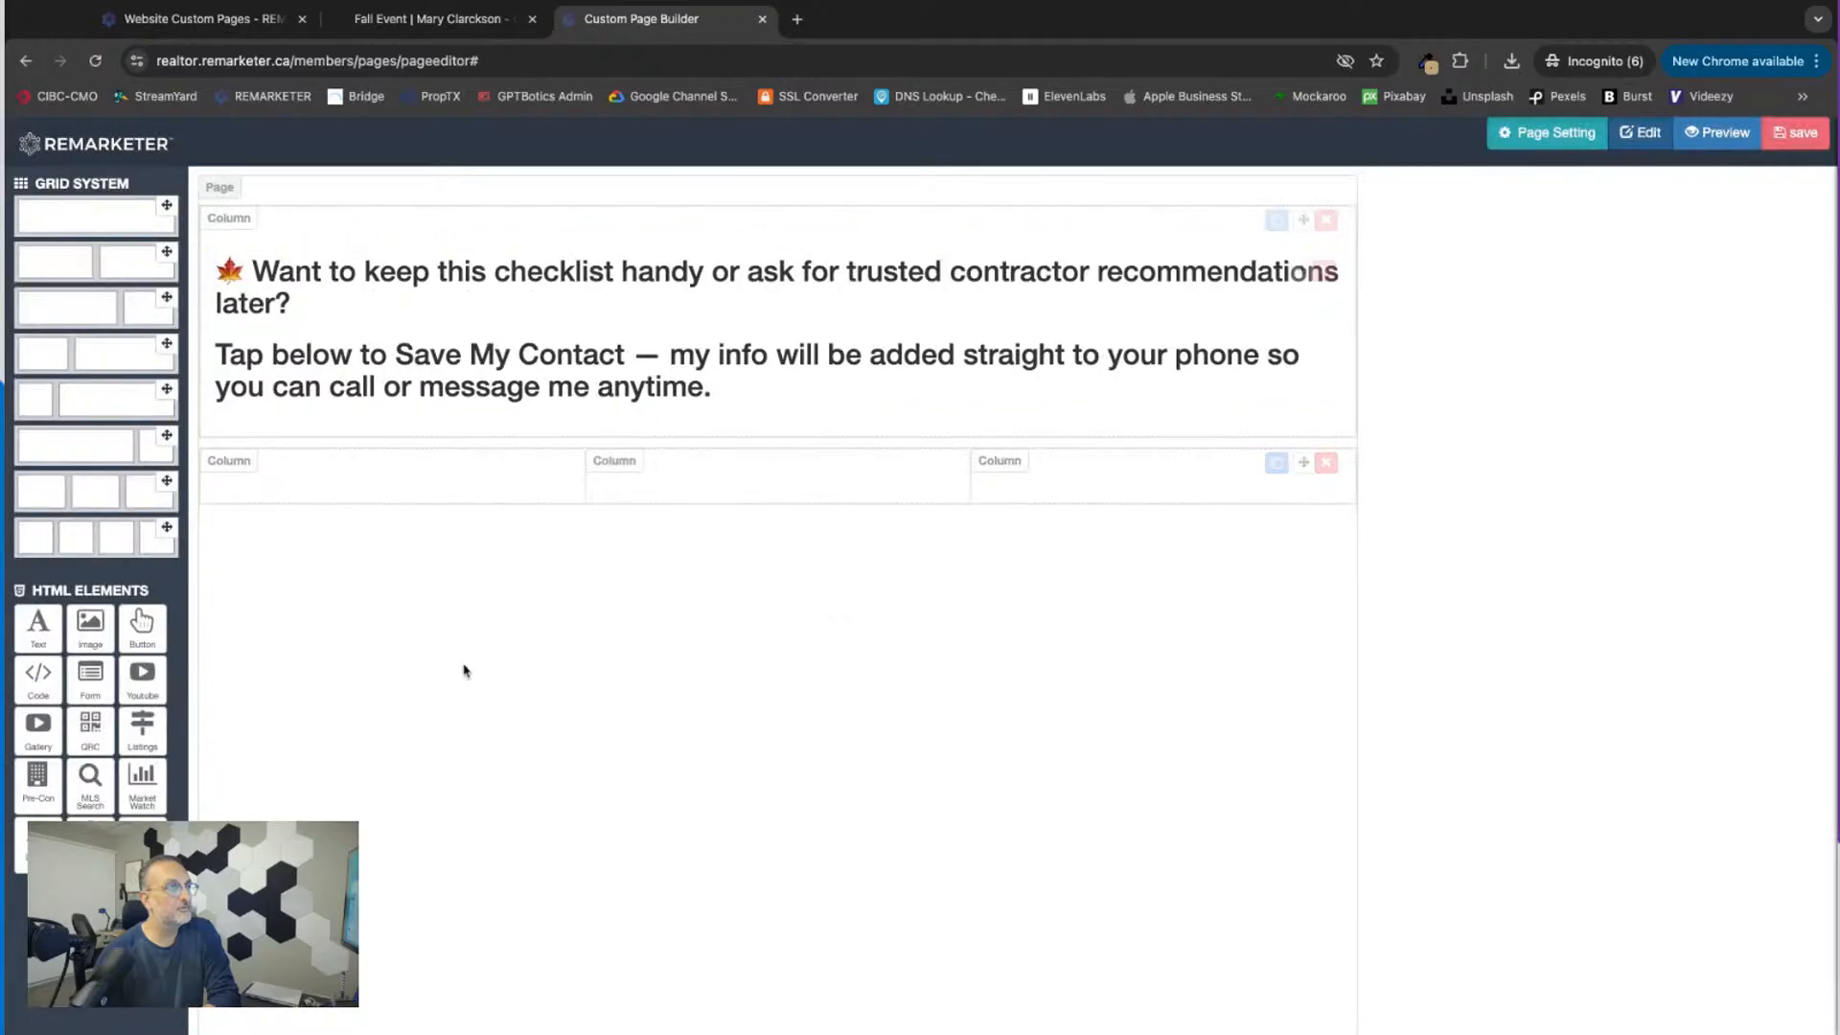
left_click_drag(90, 845, 684, 496)
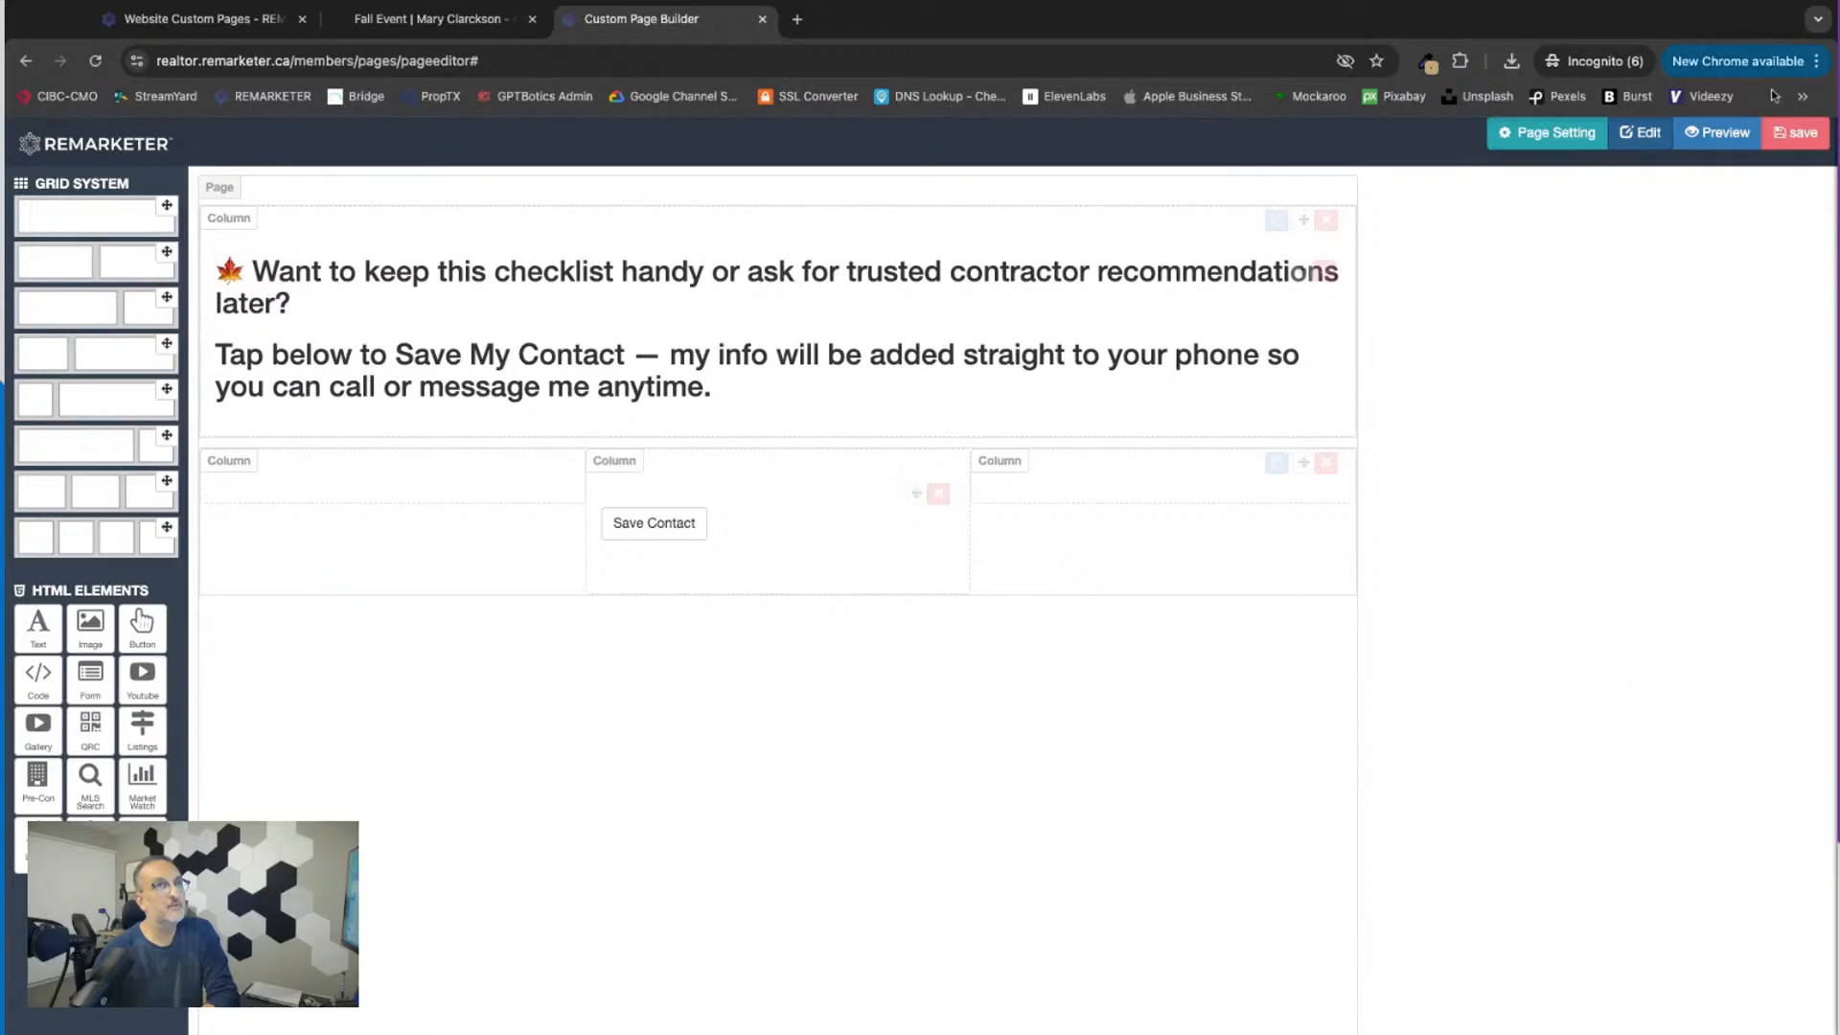
Step: Save the Save My Contact page and refresh the list of website custom pages
left_click(1785, 135)
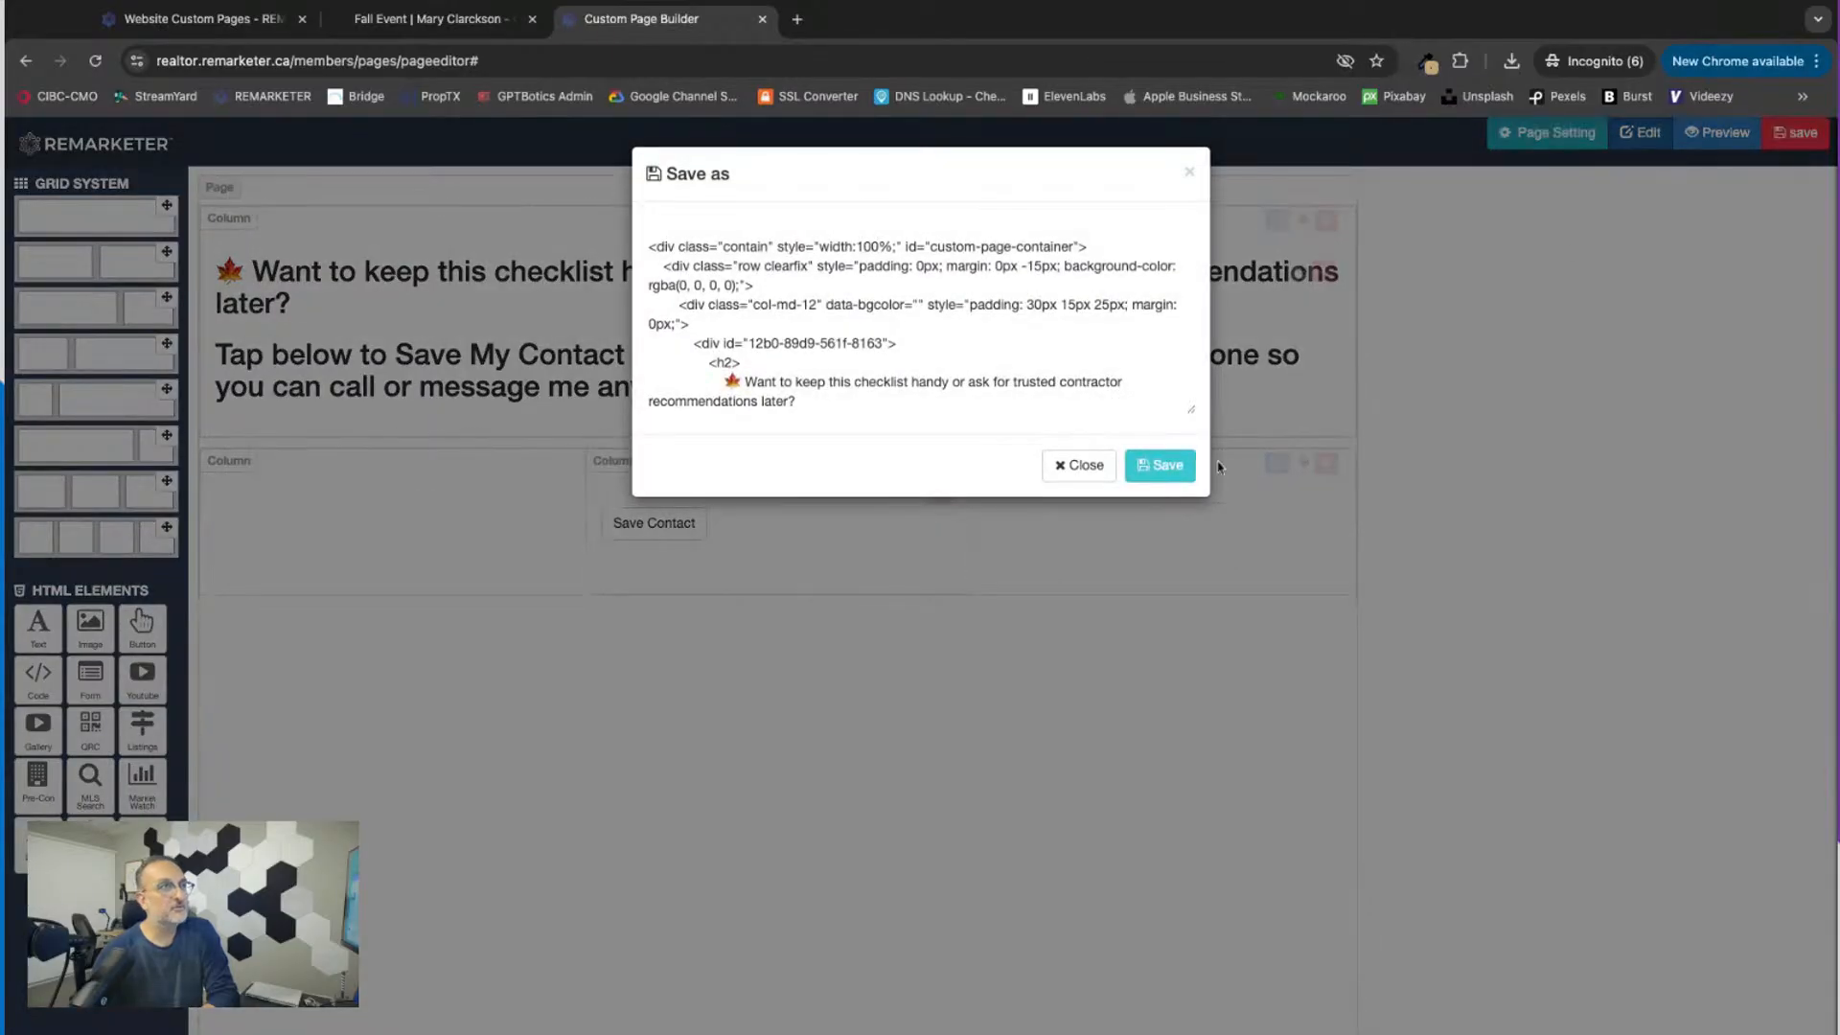
left_click(1164, 465)
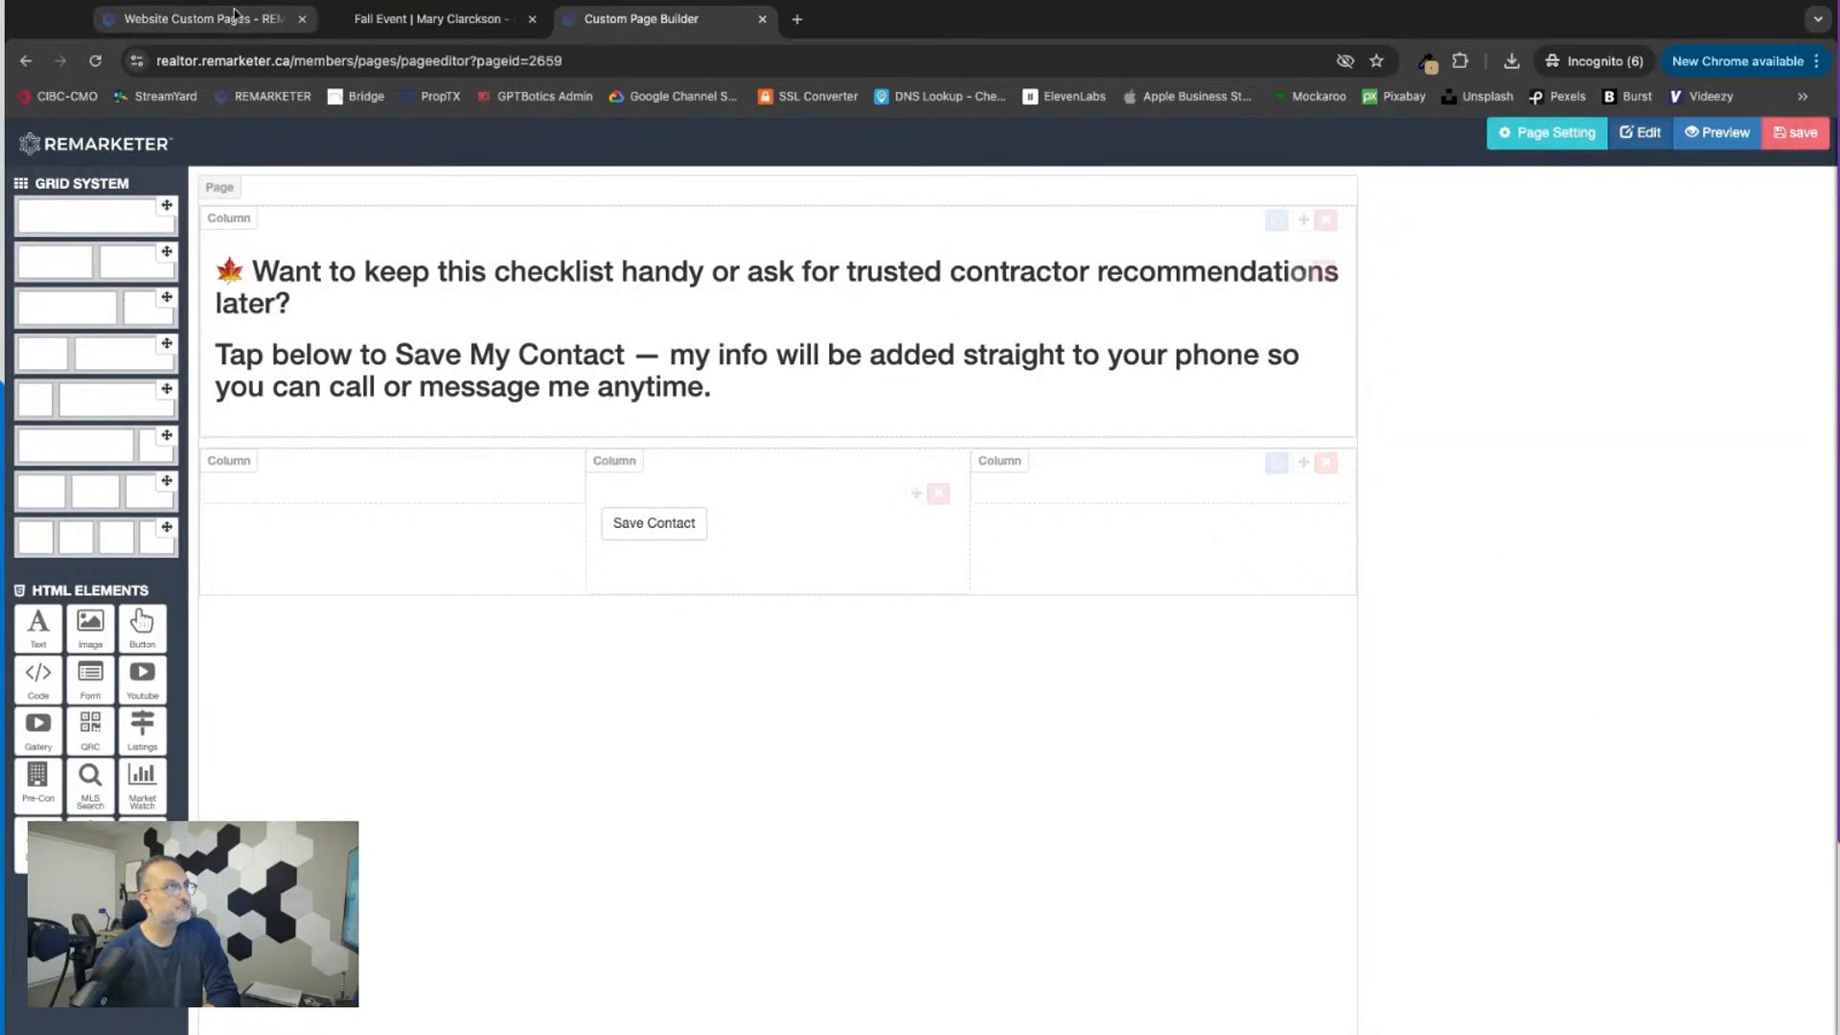
left_click(426, 20)
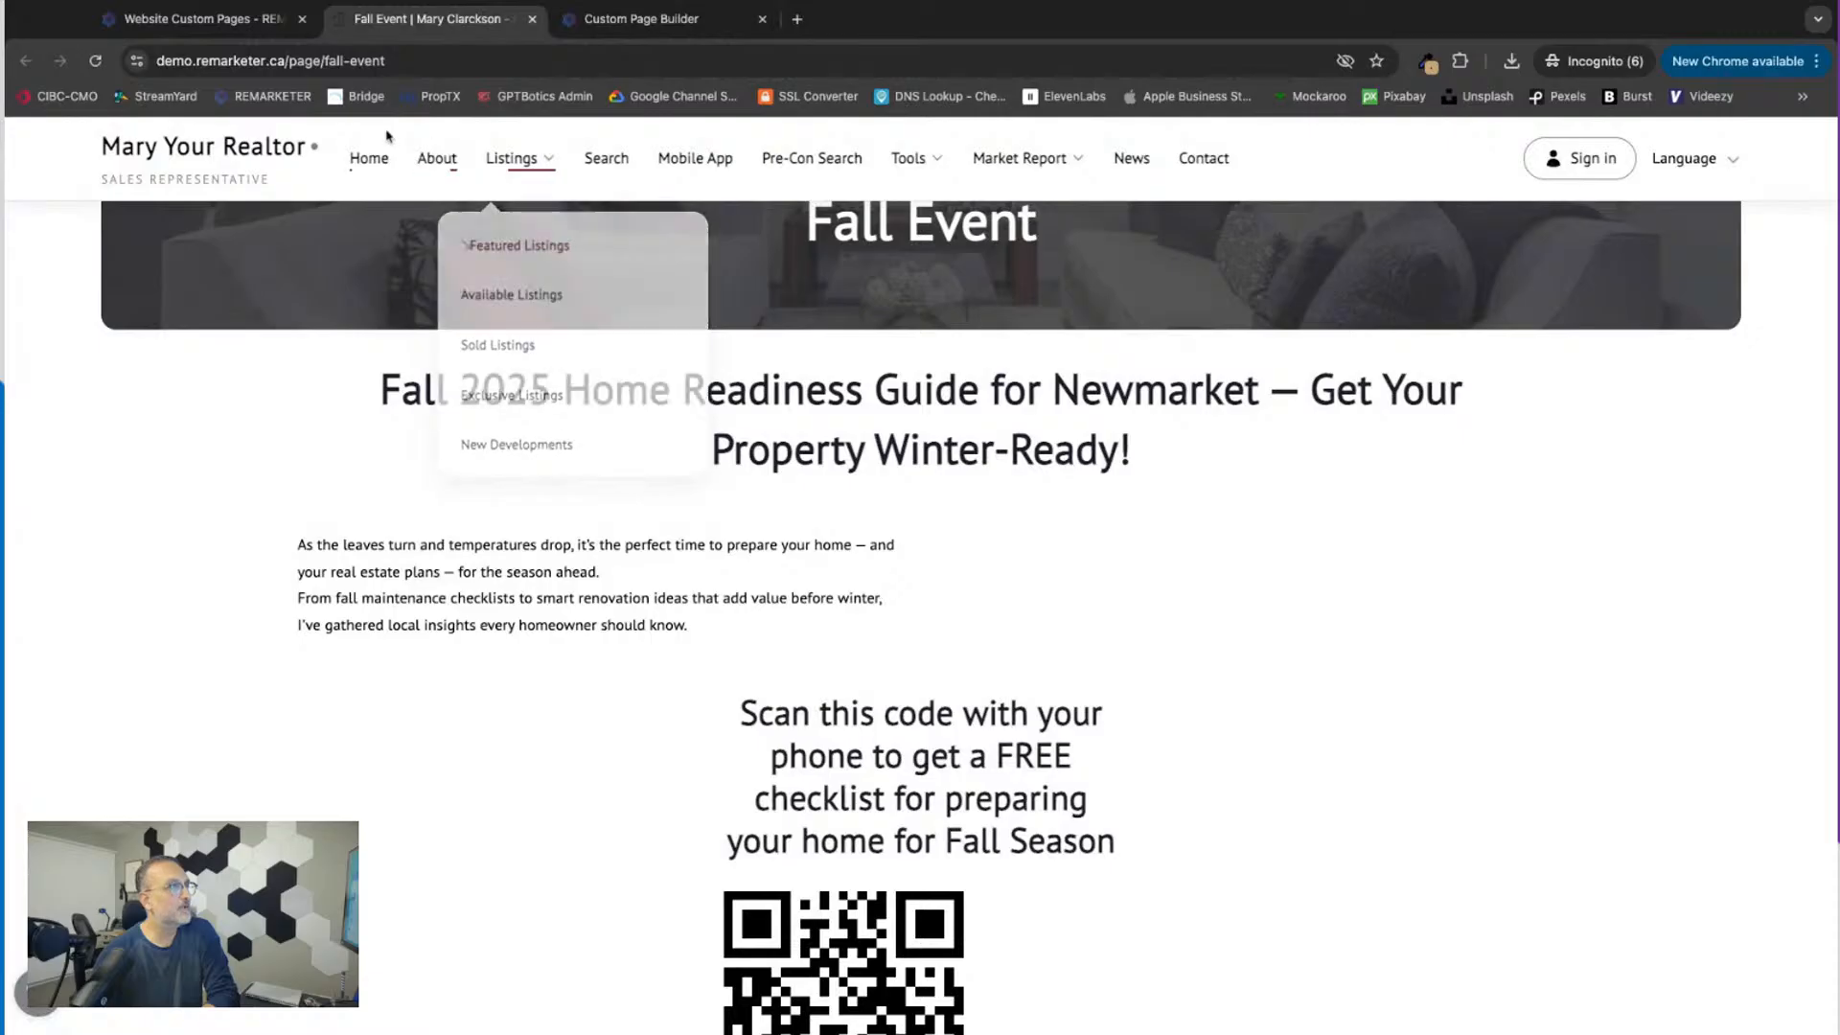
left_click(192, 19)
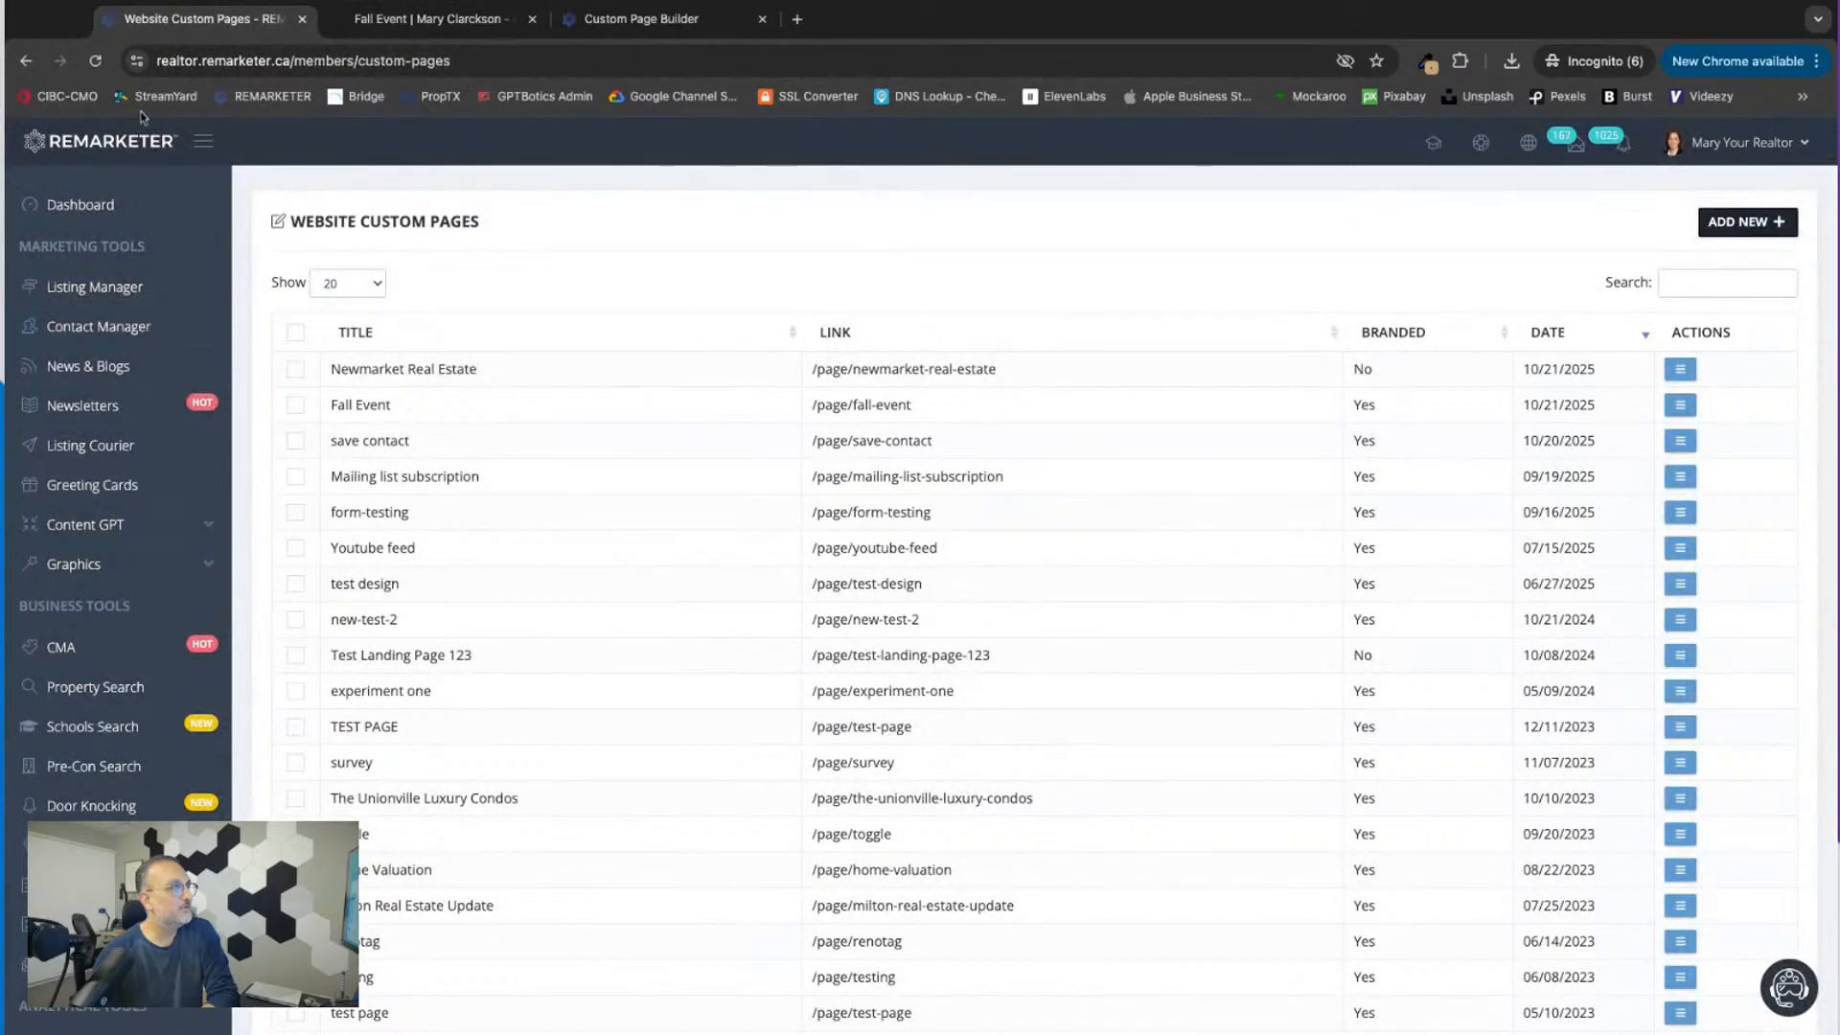
left_click(95, 61)
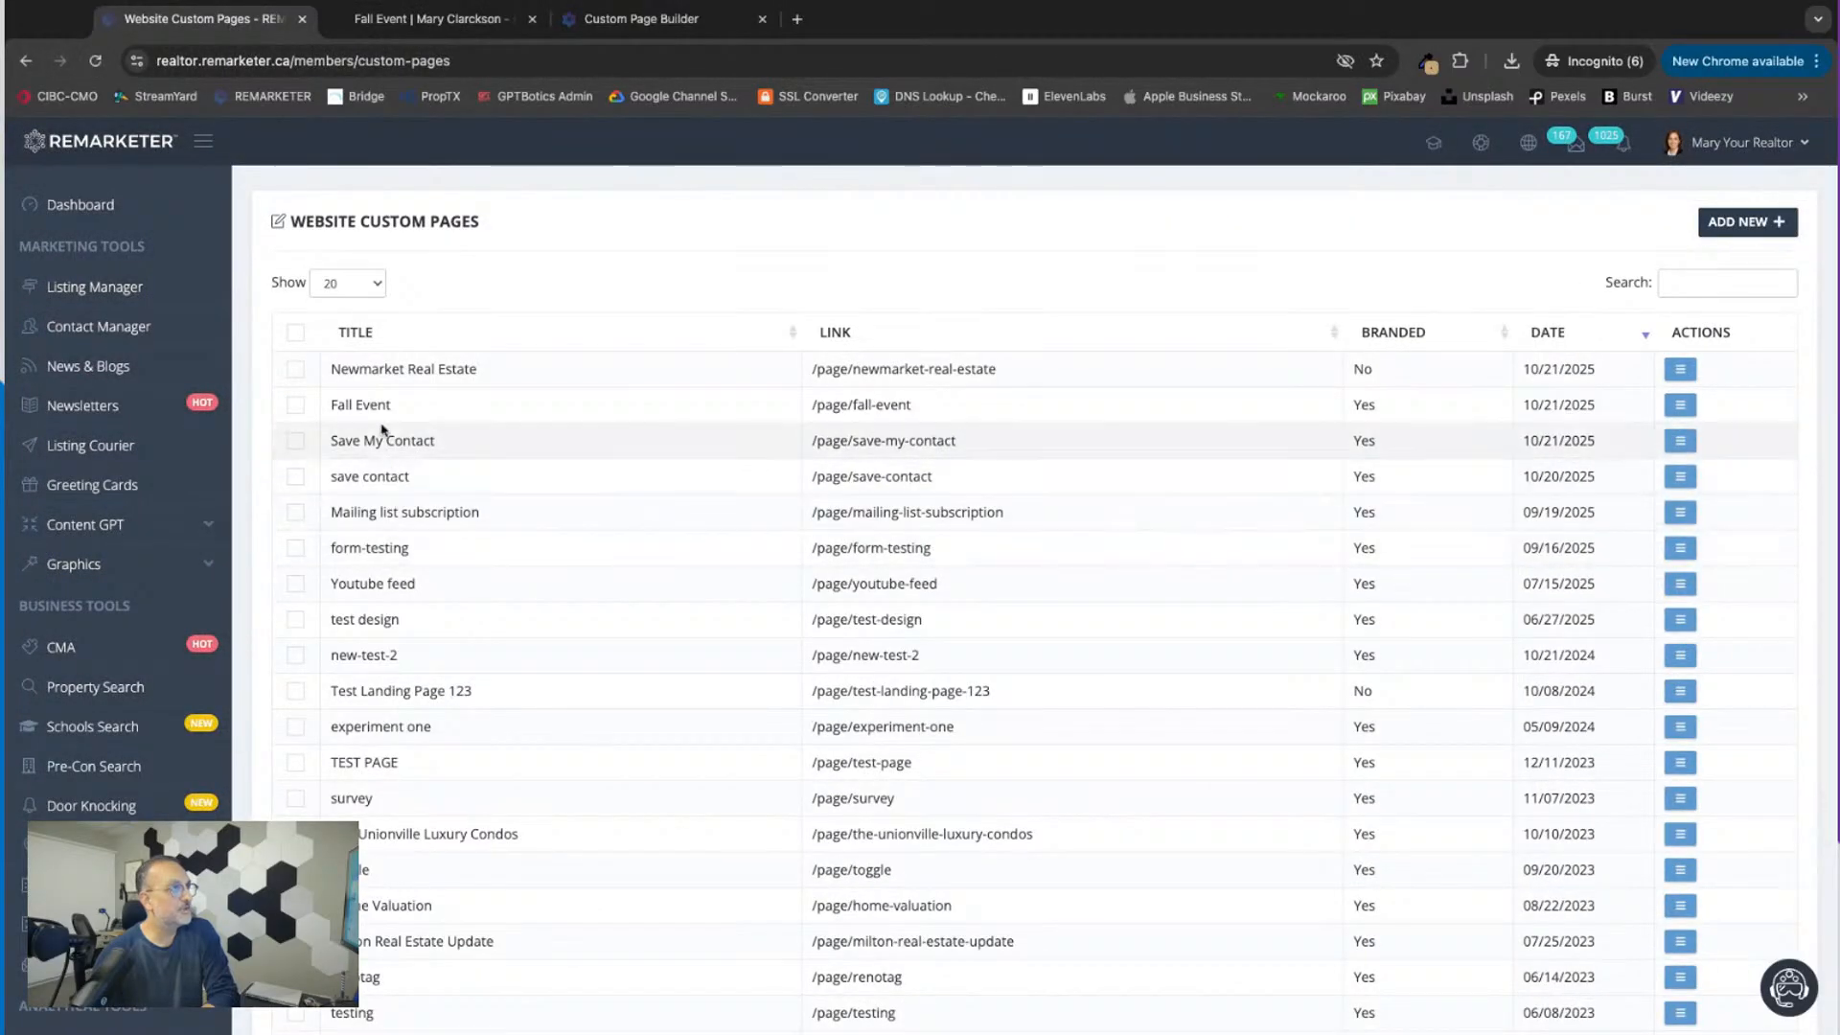
Step: Open the live Save My Contact page from the custom pages list and review its text and Save Contact button
triple_click(439, 443)
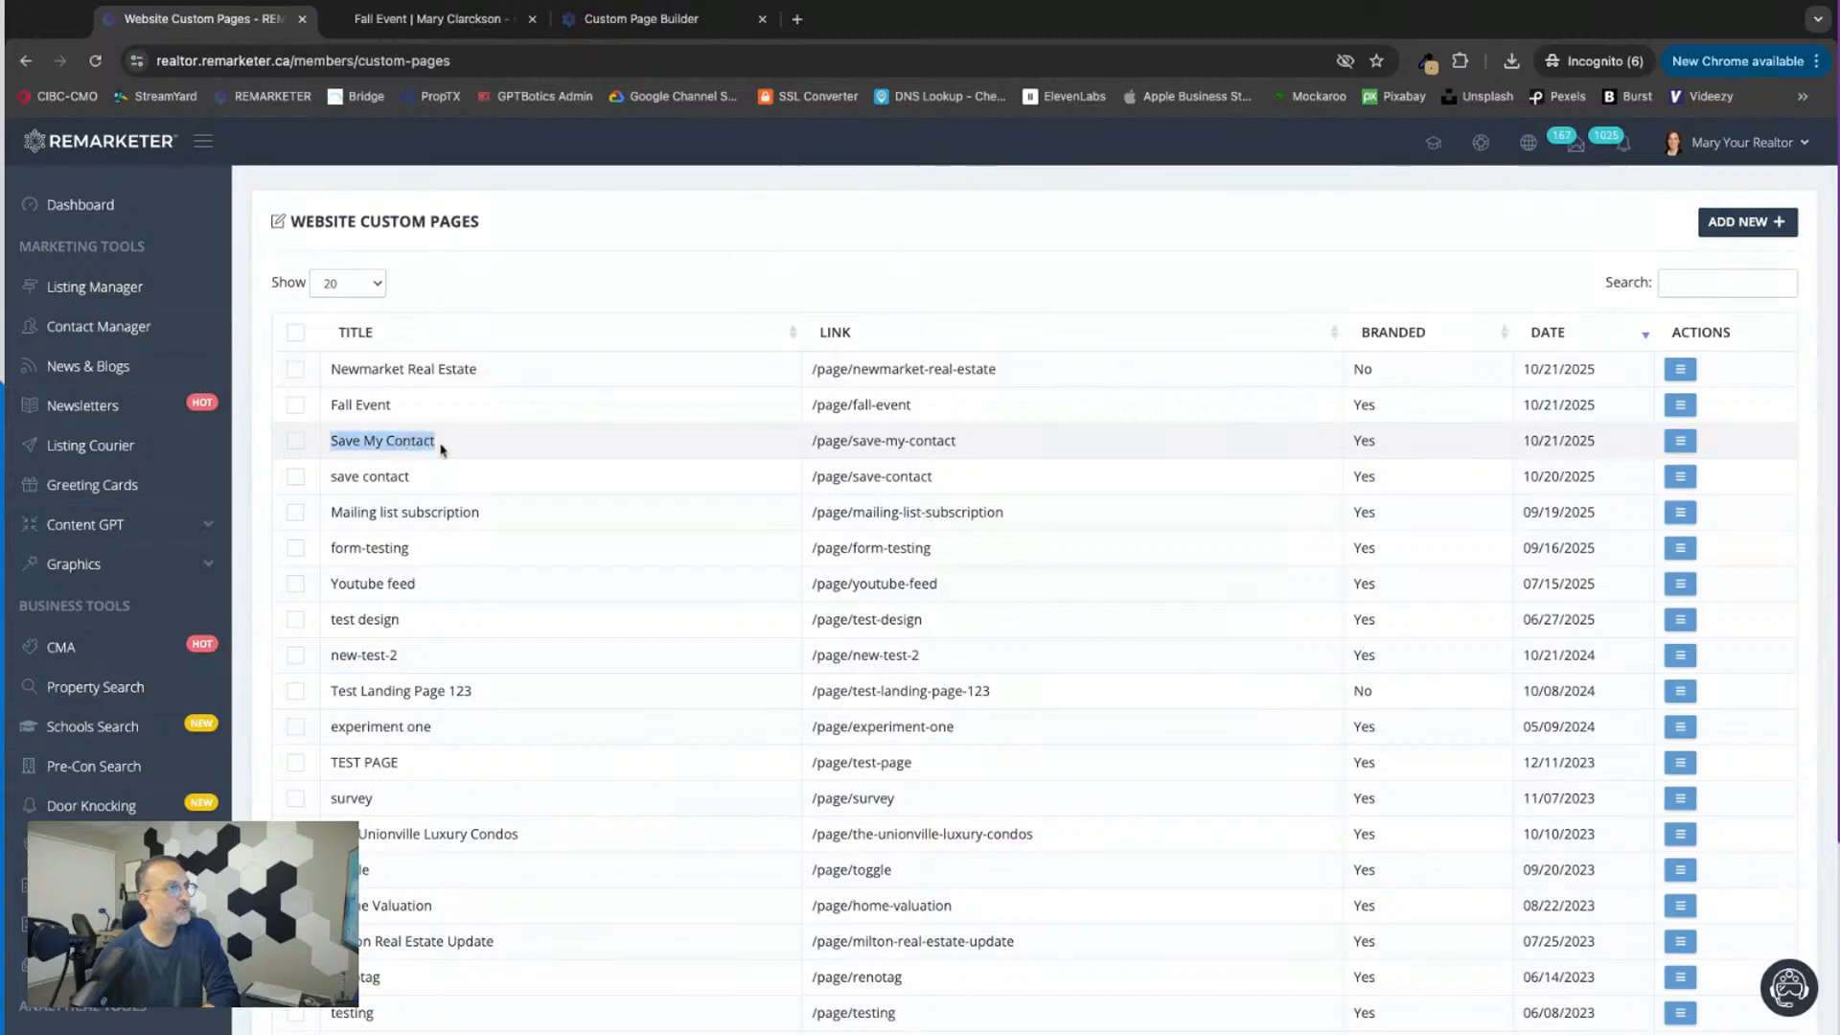
left_click(1679, 440)
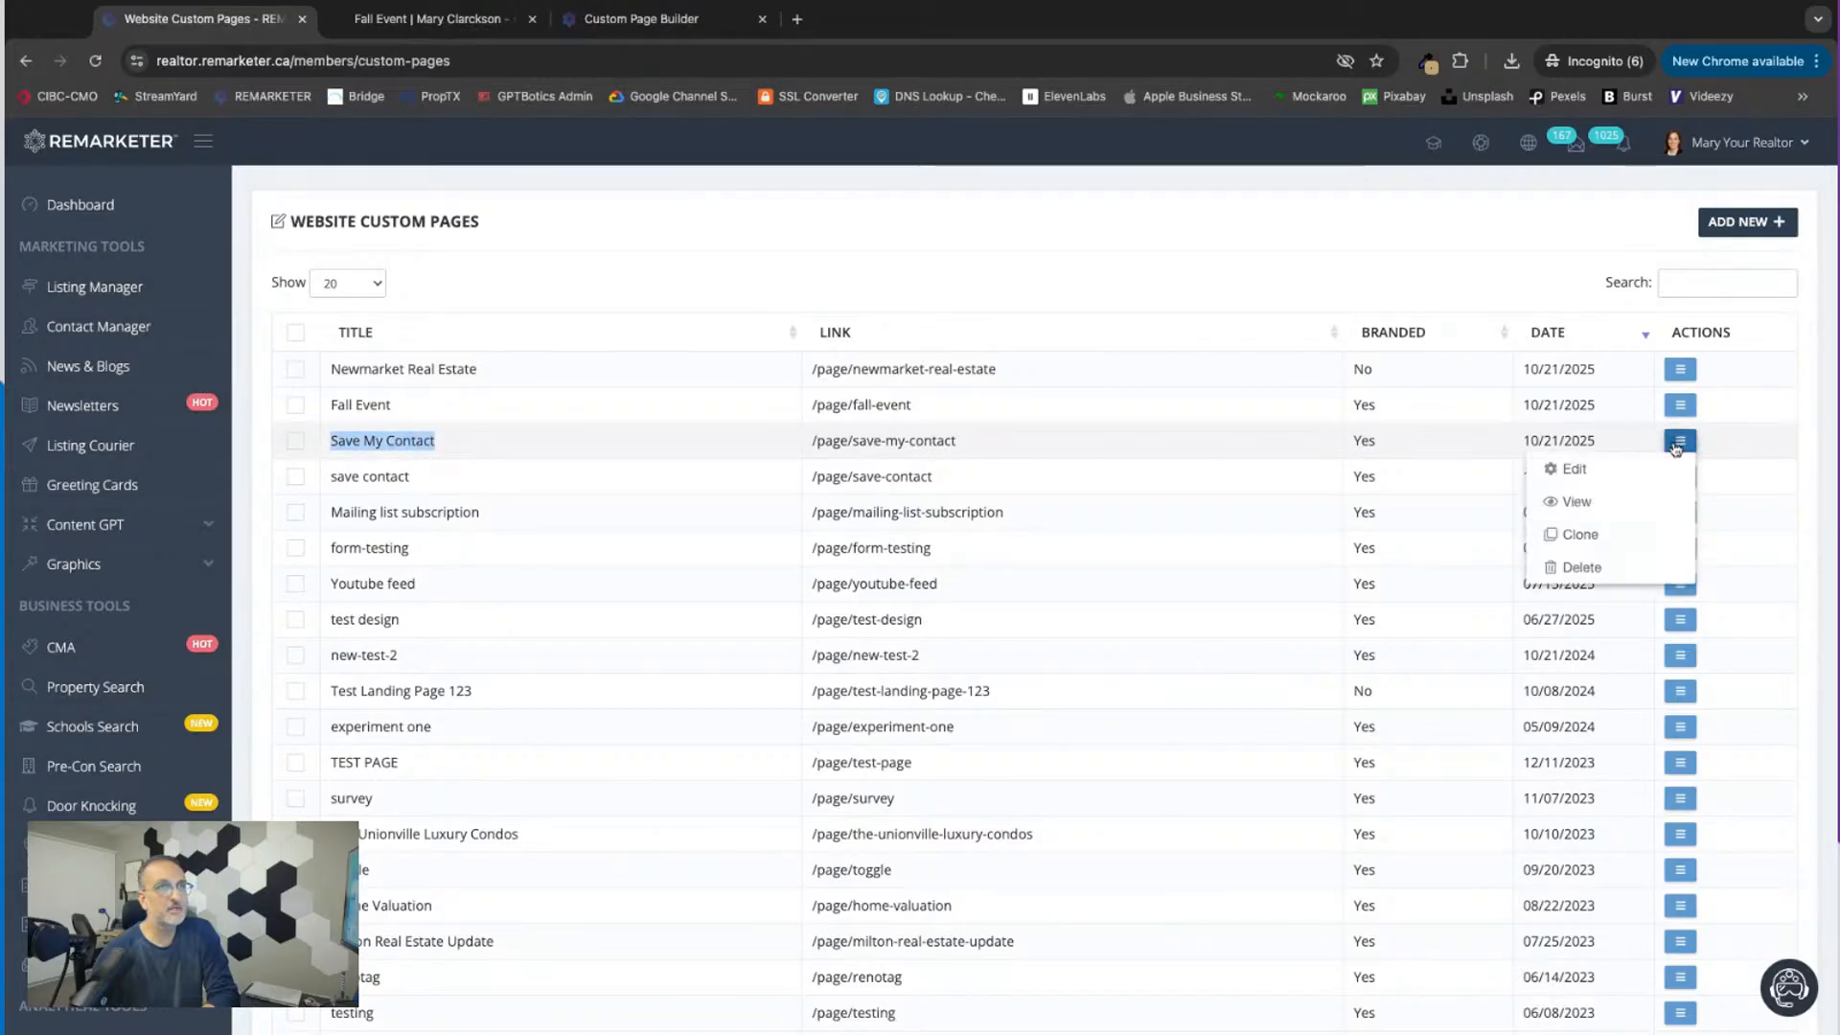
left_click(1591, 502)
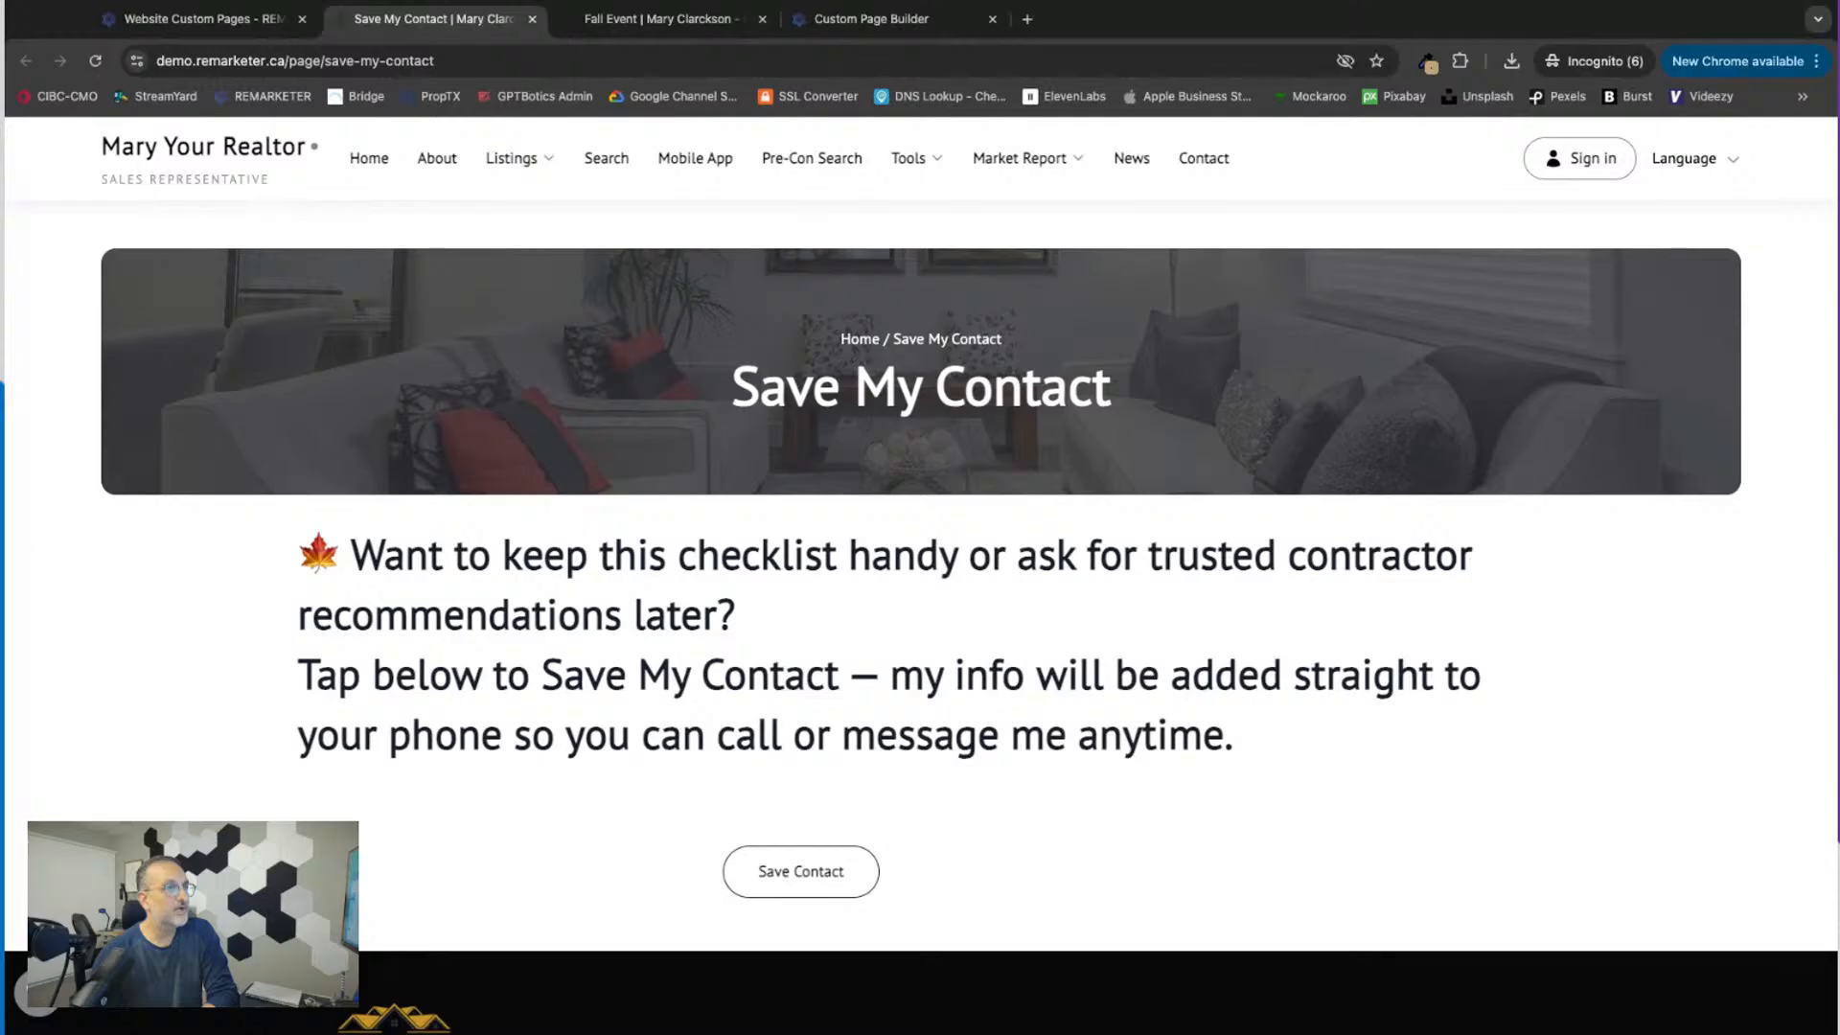
scroll(920, 575, "down", 2)
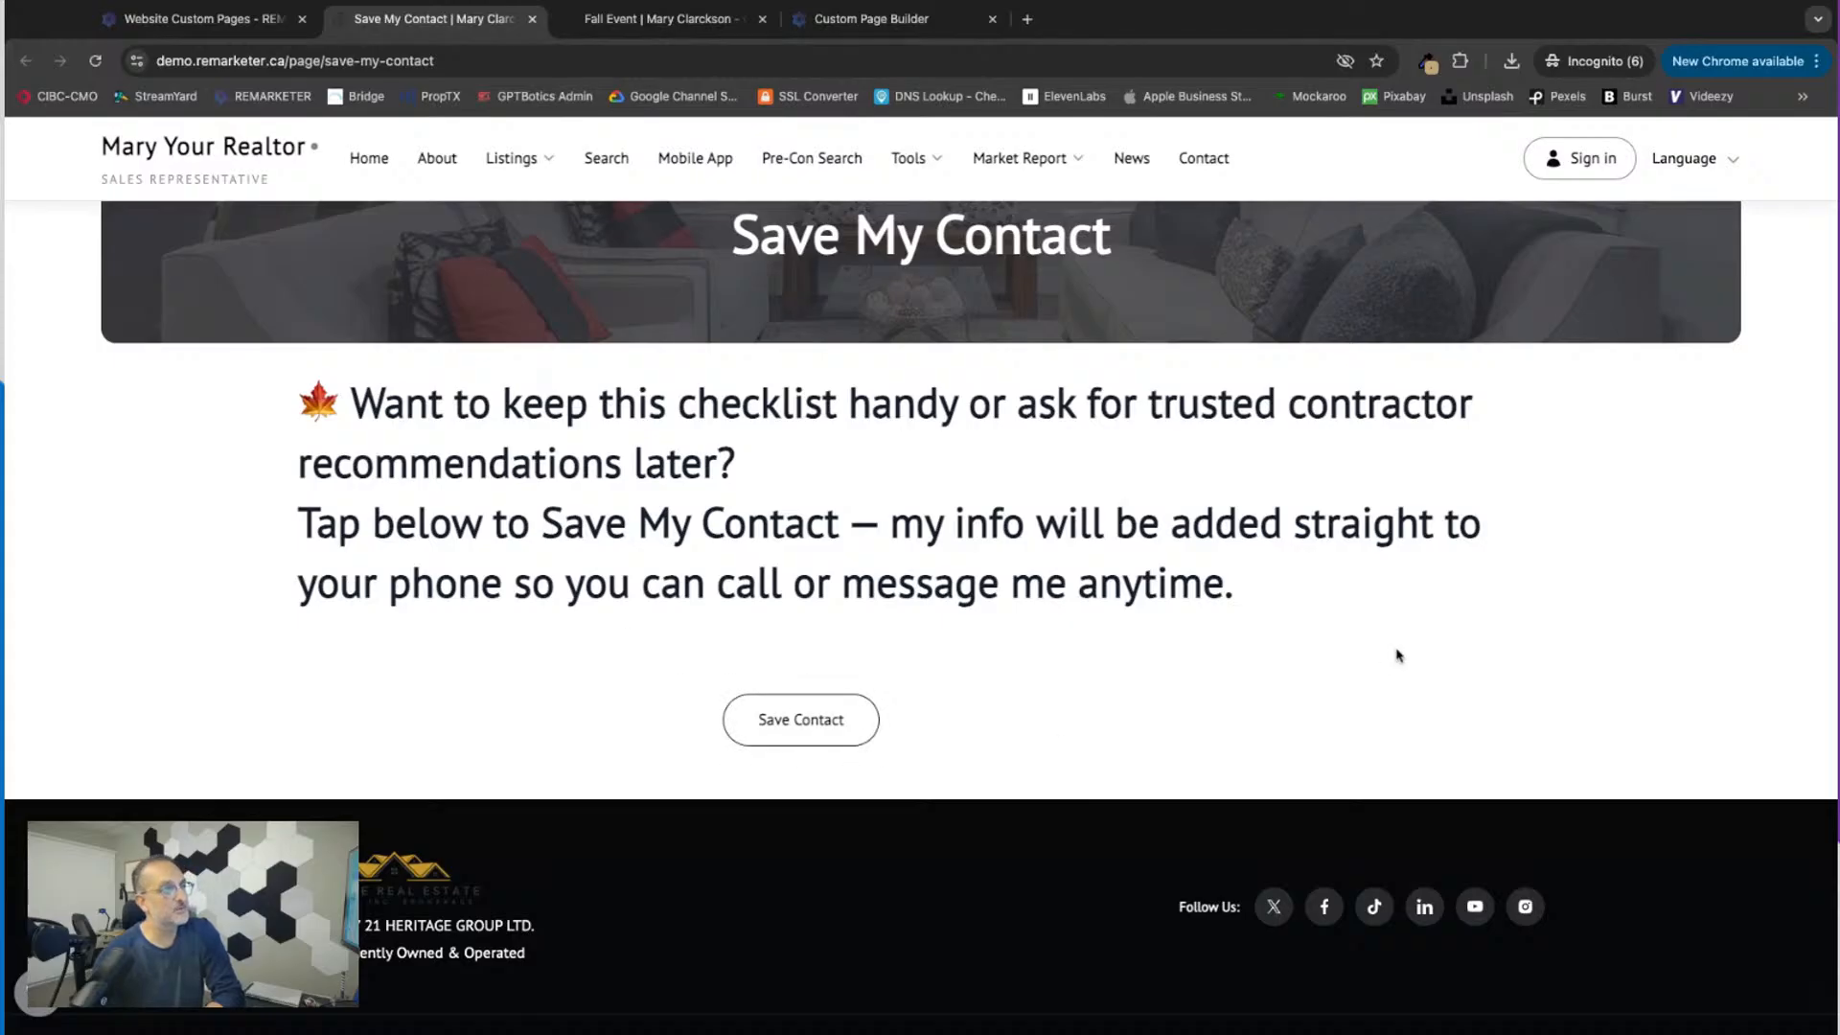
scroll(920, 575, "up", 2)
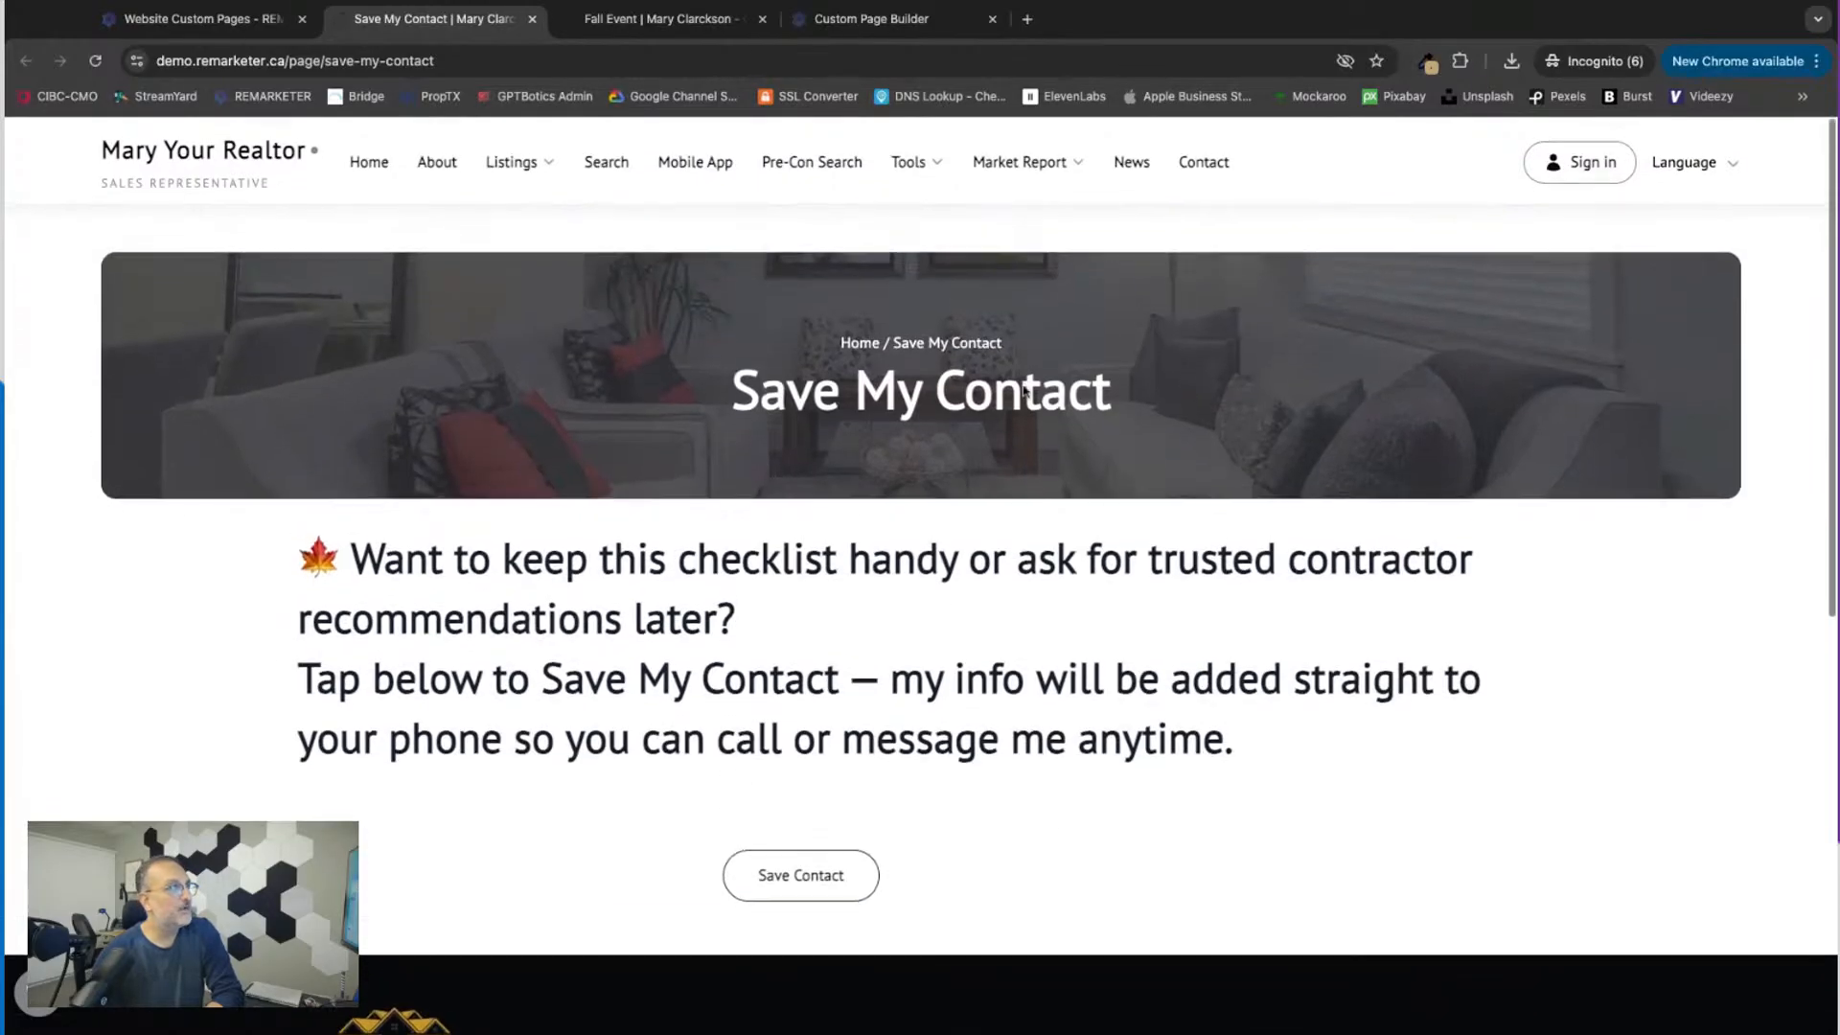
left_click(309, 61)
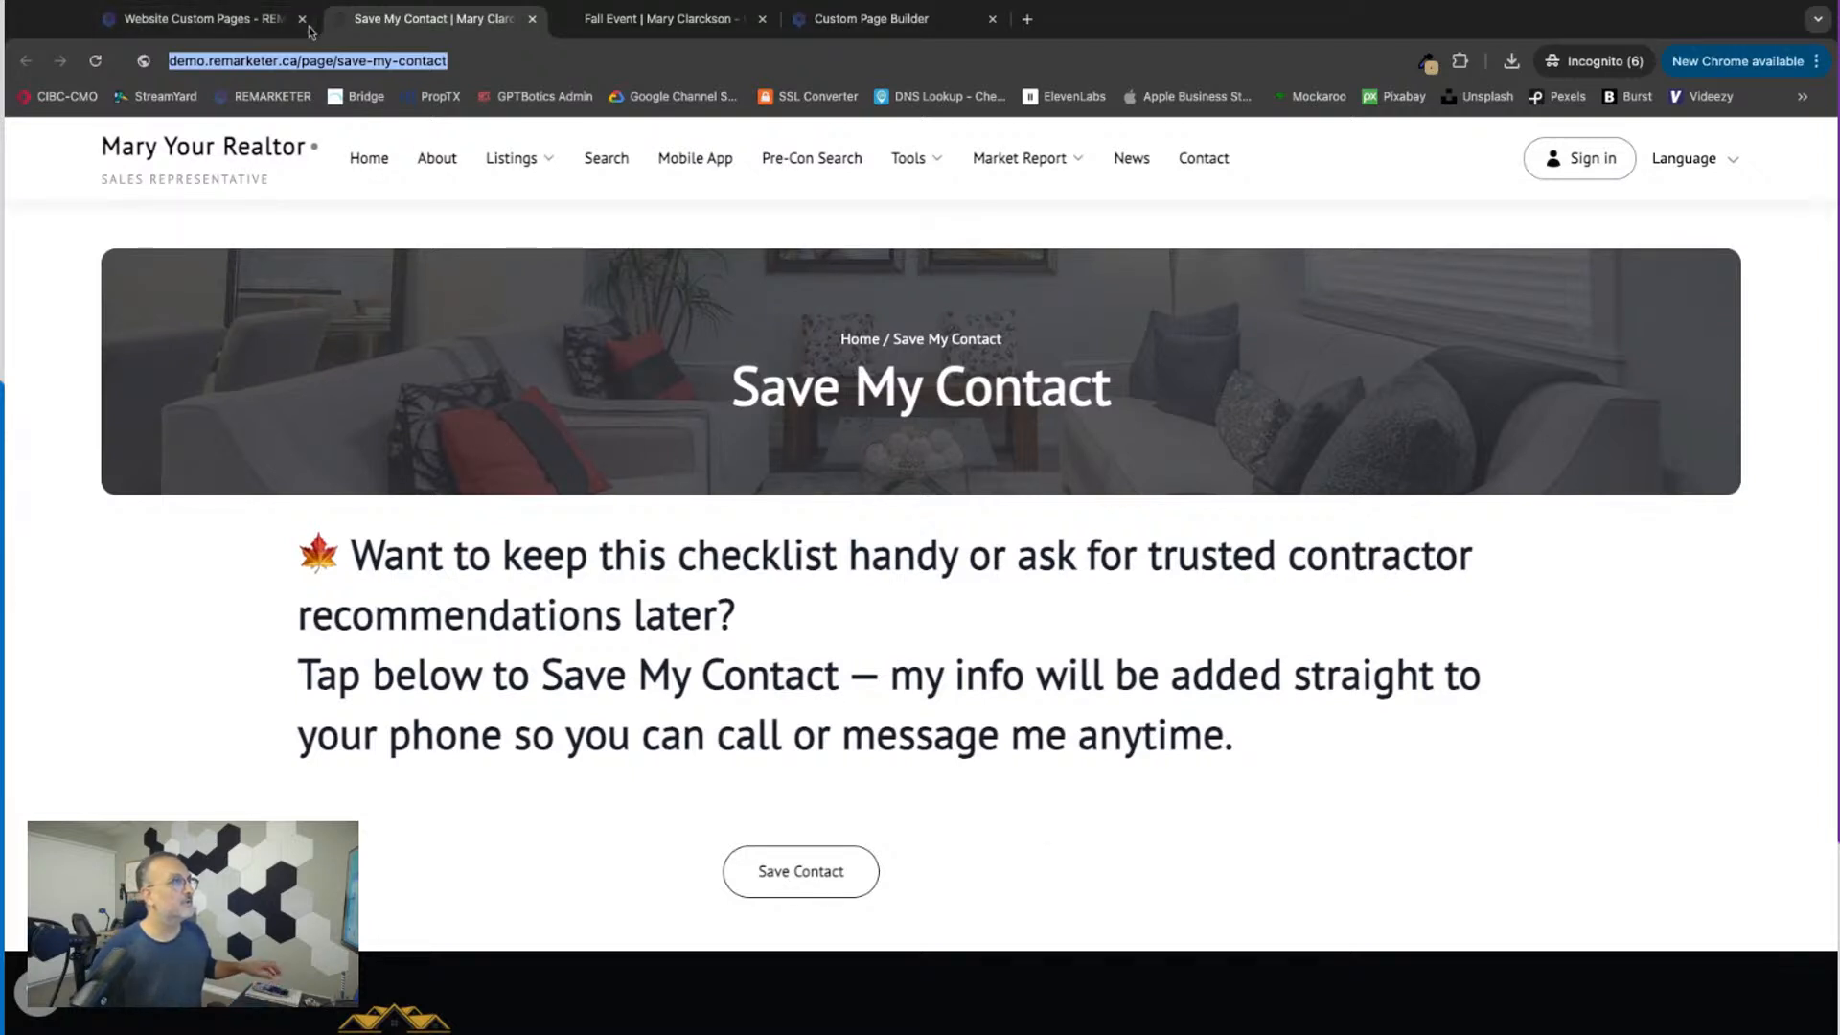
left_click(308, 60)
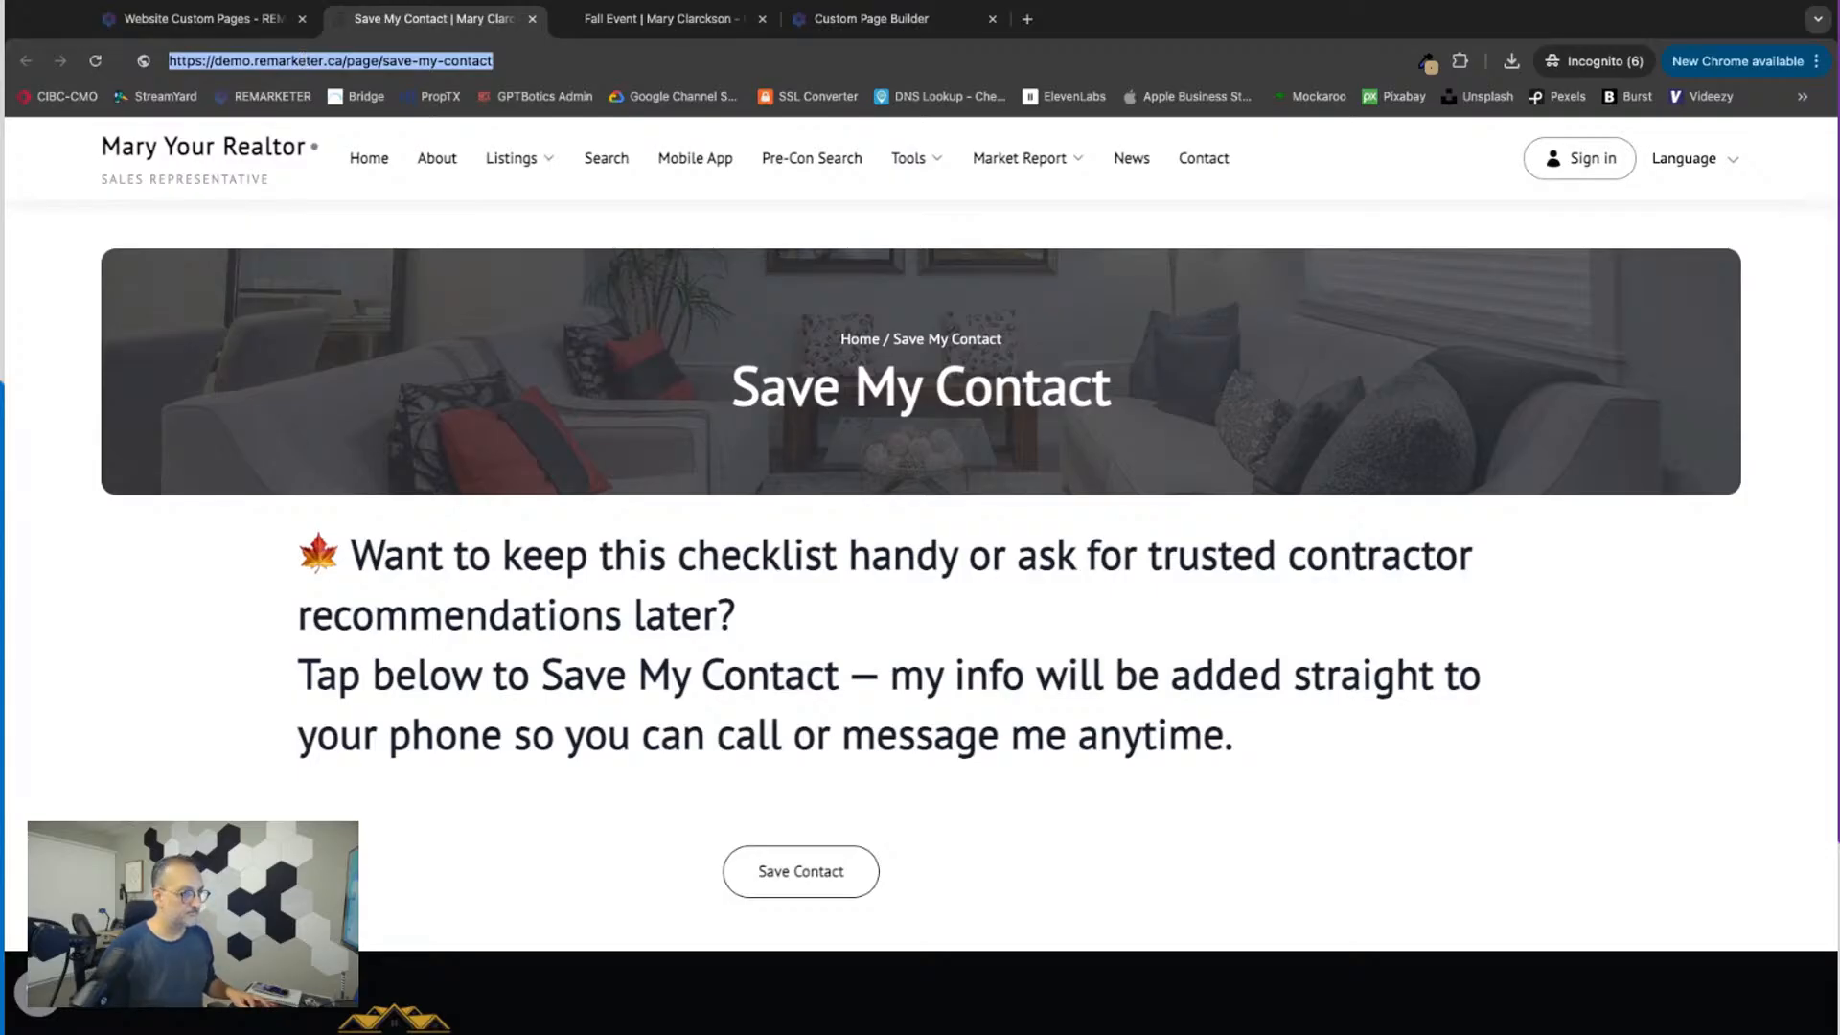
key("super+Tab")
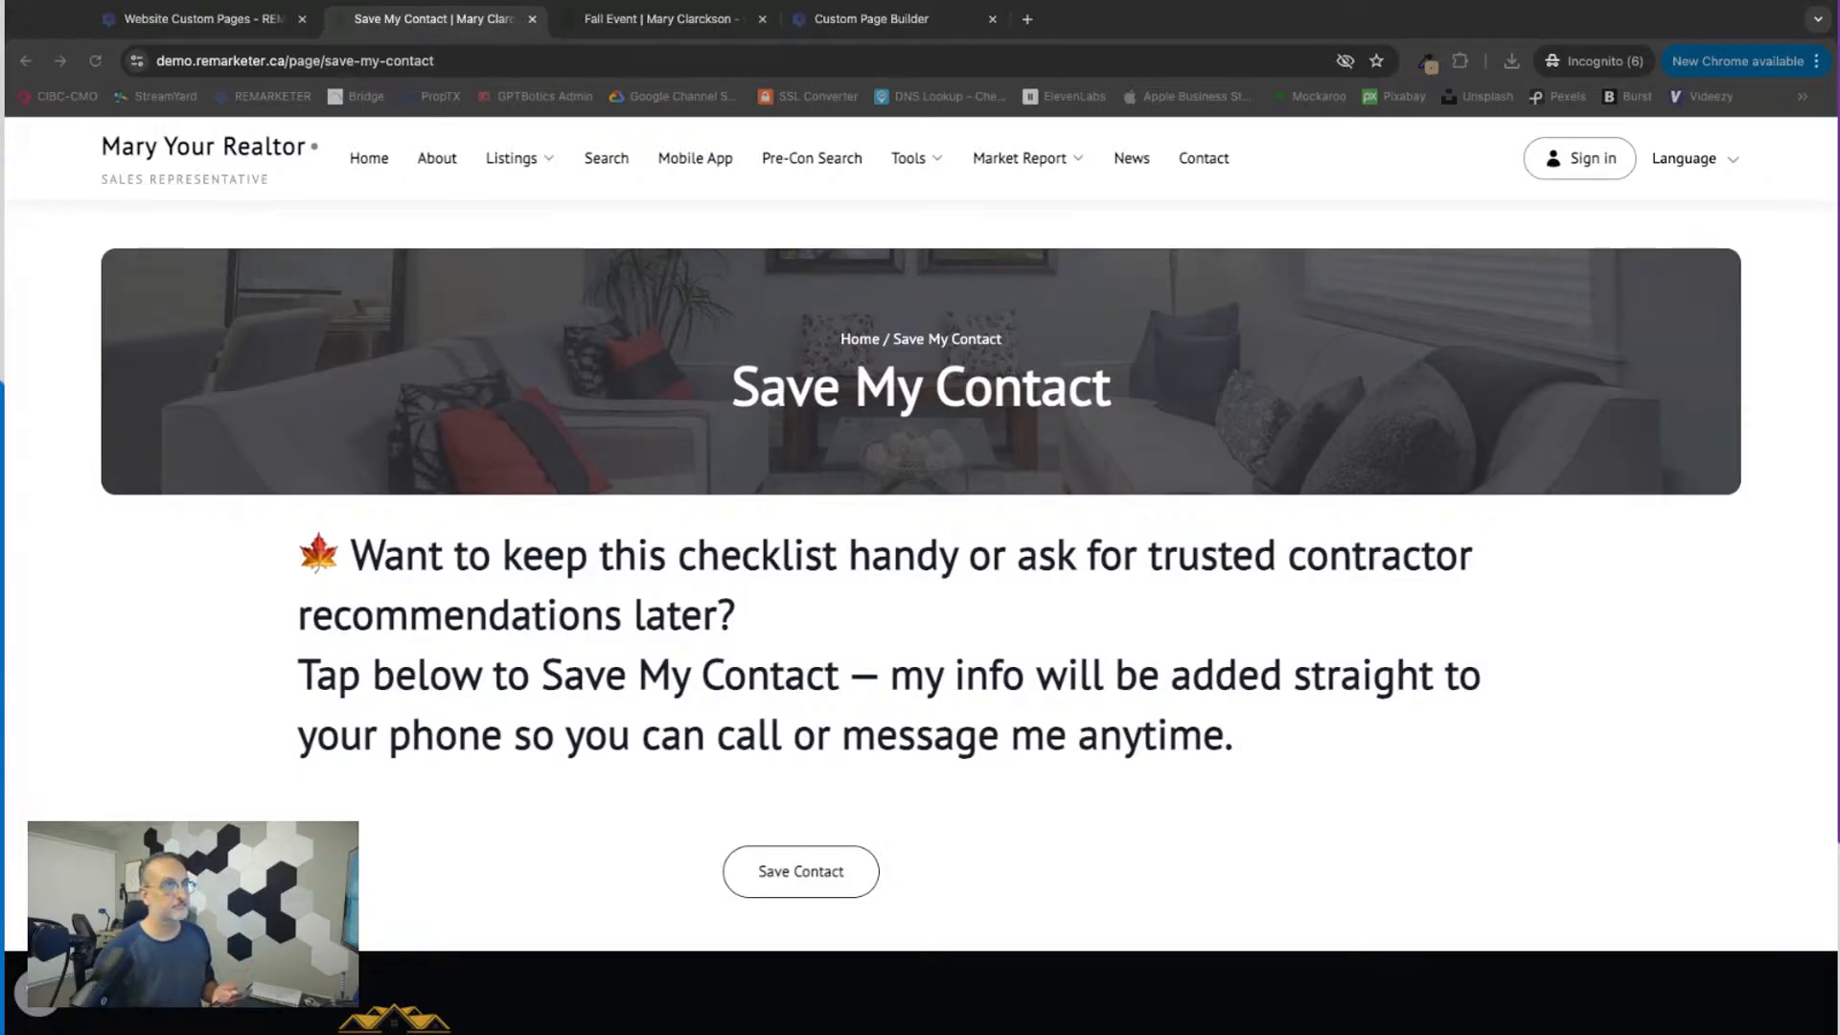
key("super+Tab")
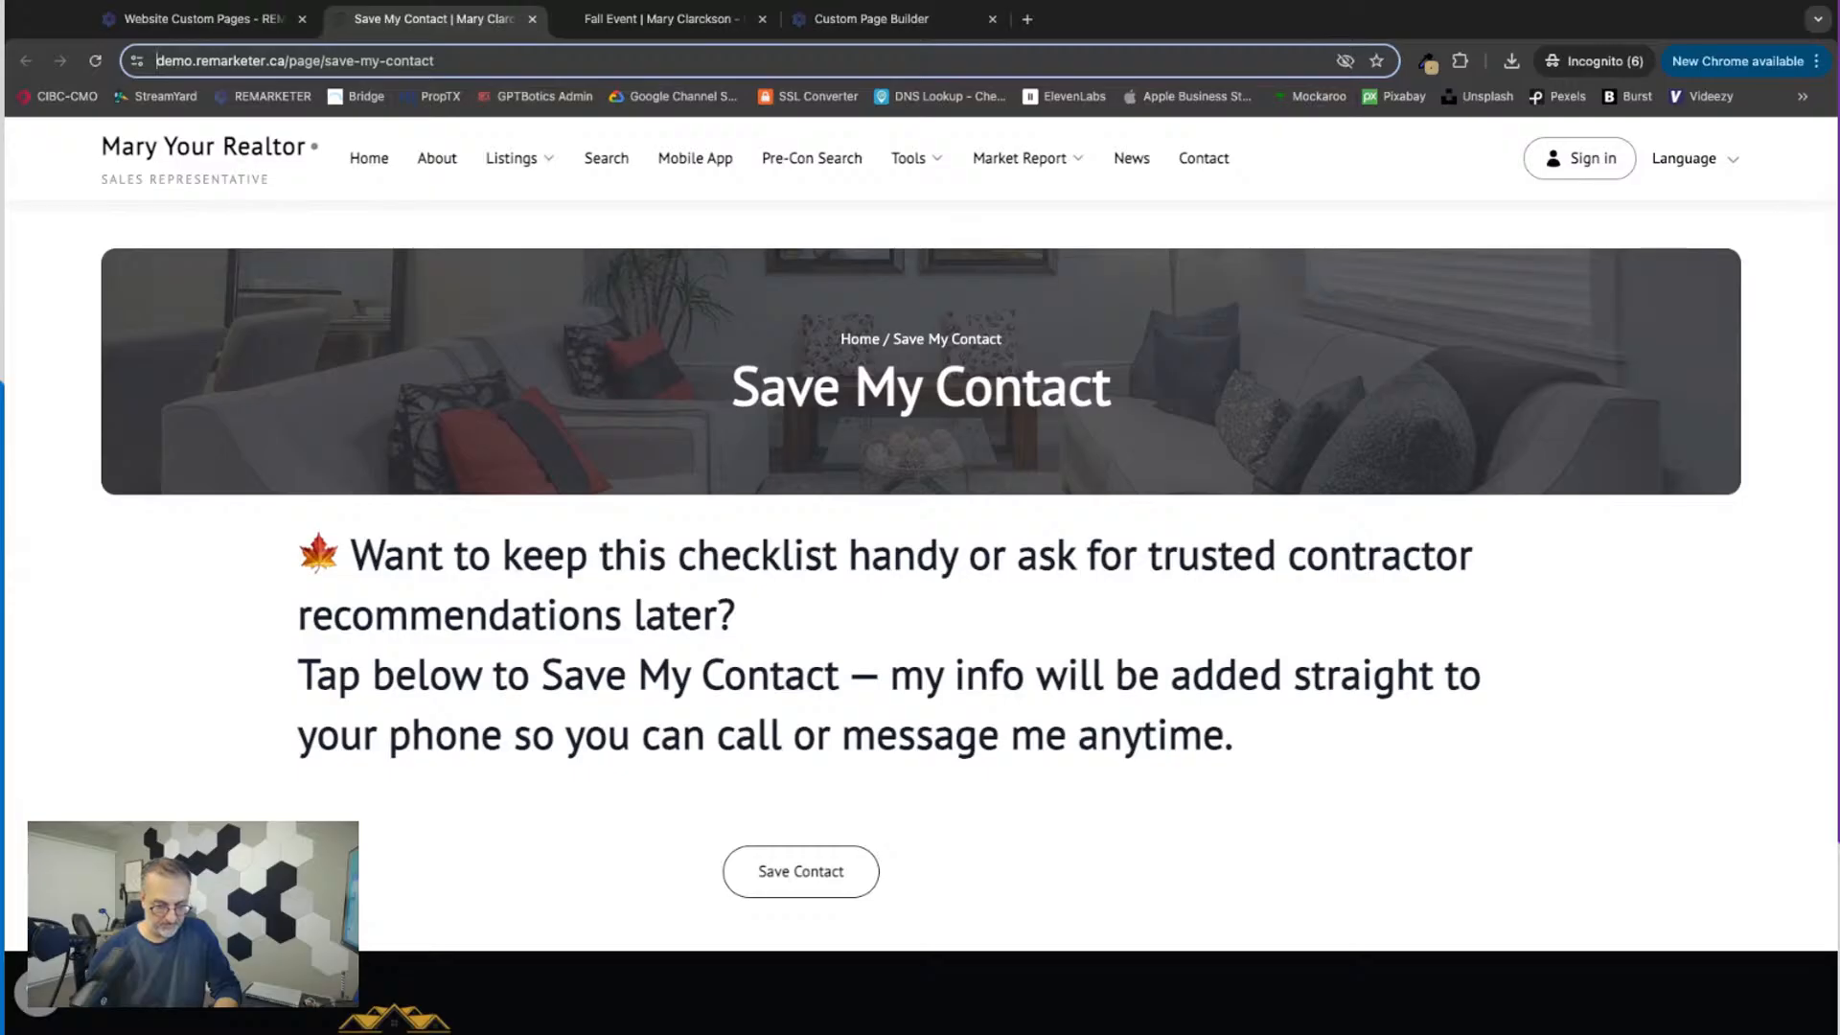
Step: Switch to the mirrored phone screen and examine the mobile layout of the Save My Contact page down towards its button
left_click(864, 34)
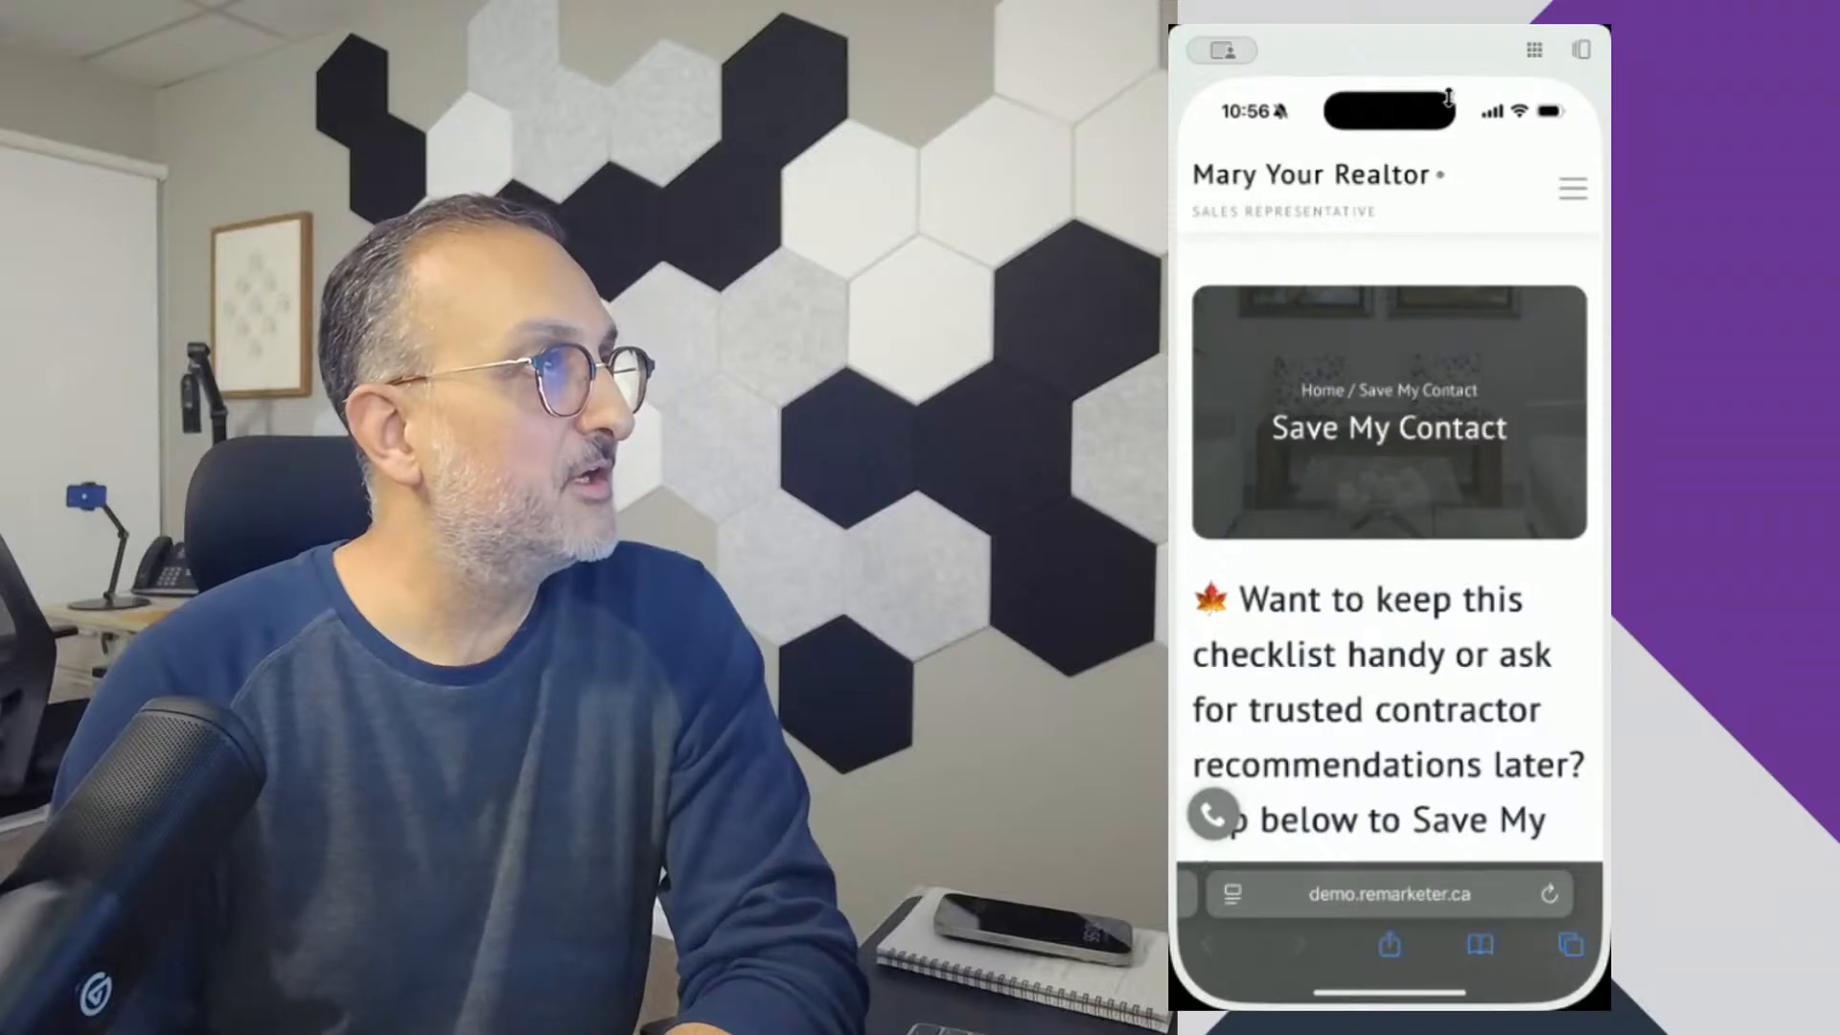
left_click(1434, 37)
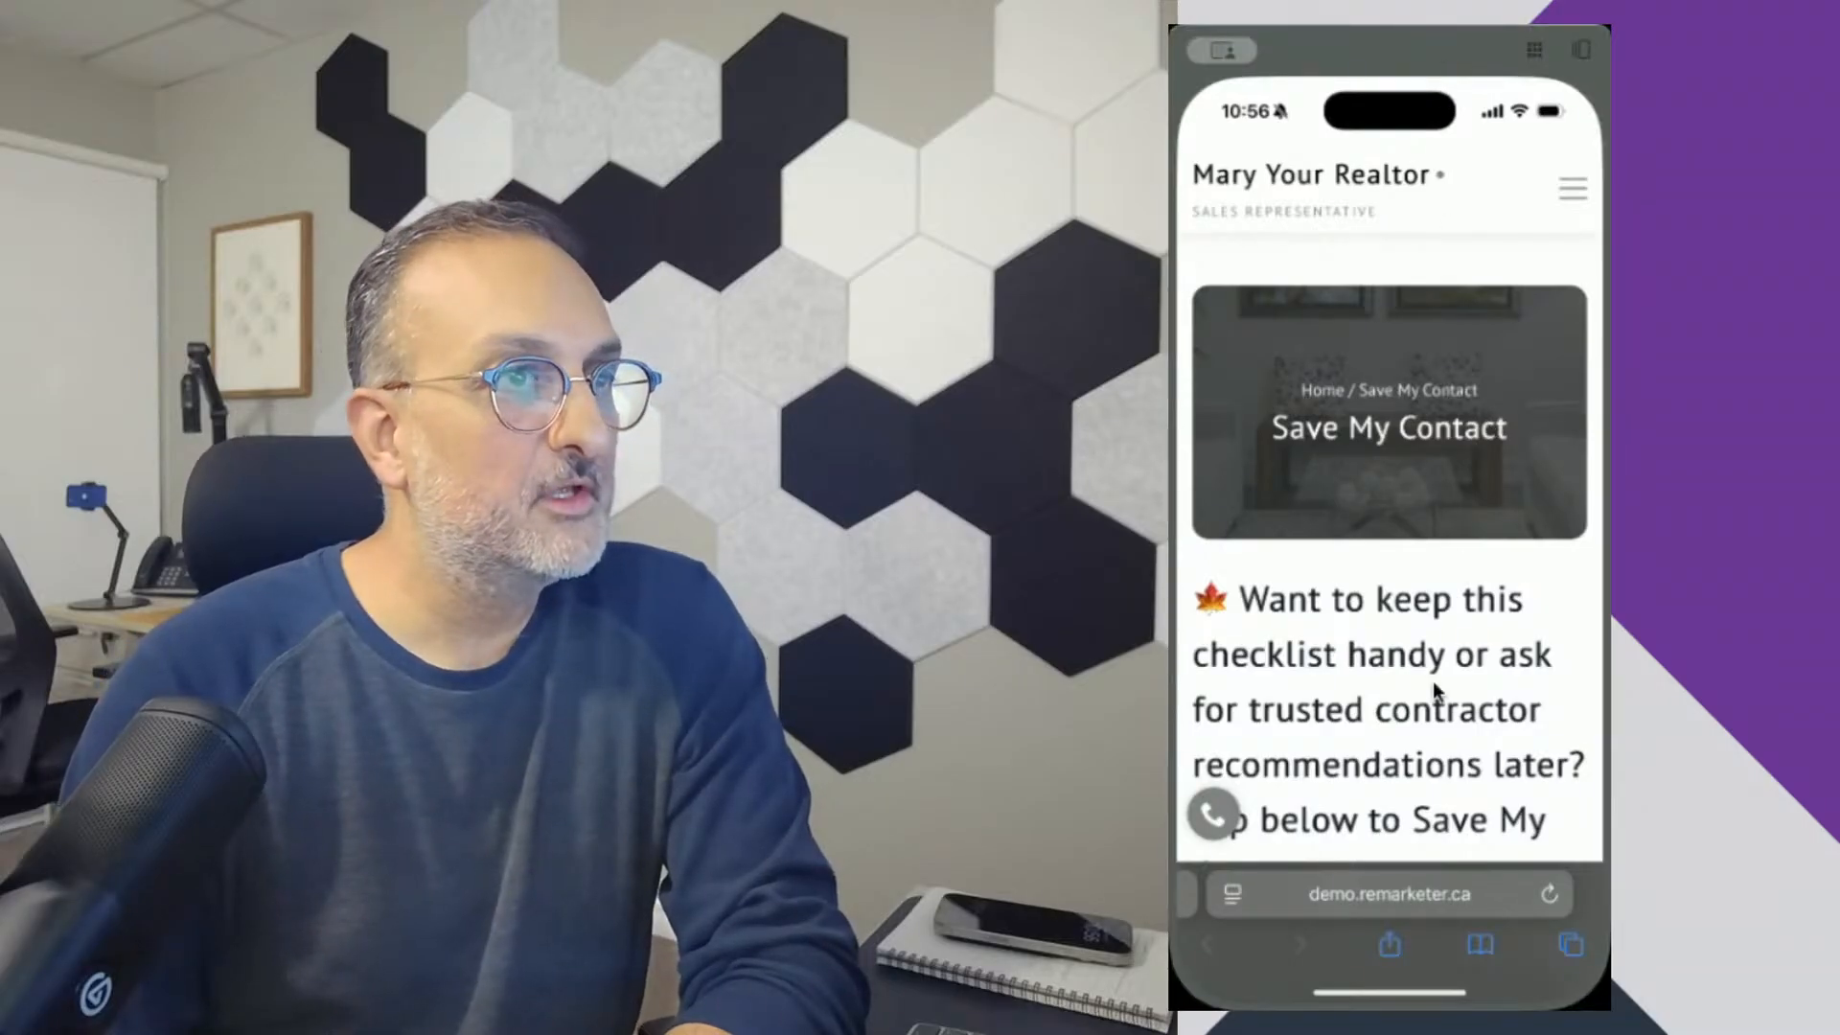
scroll(1348, 769, "down", 5)
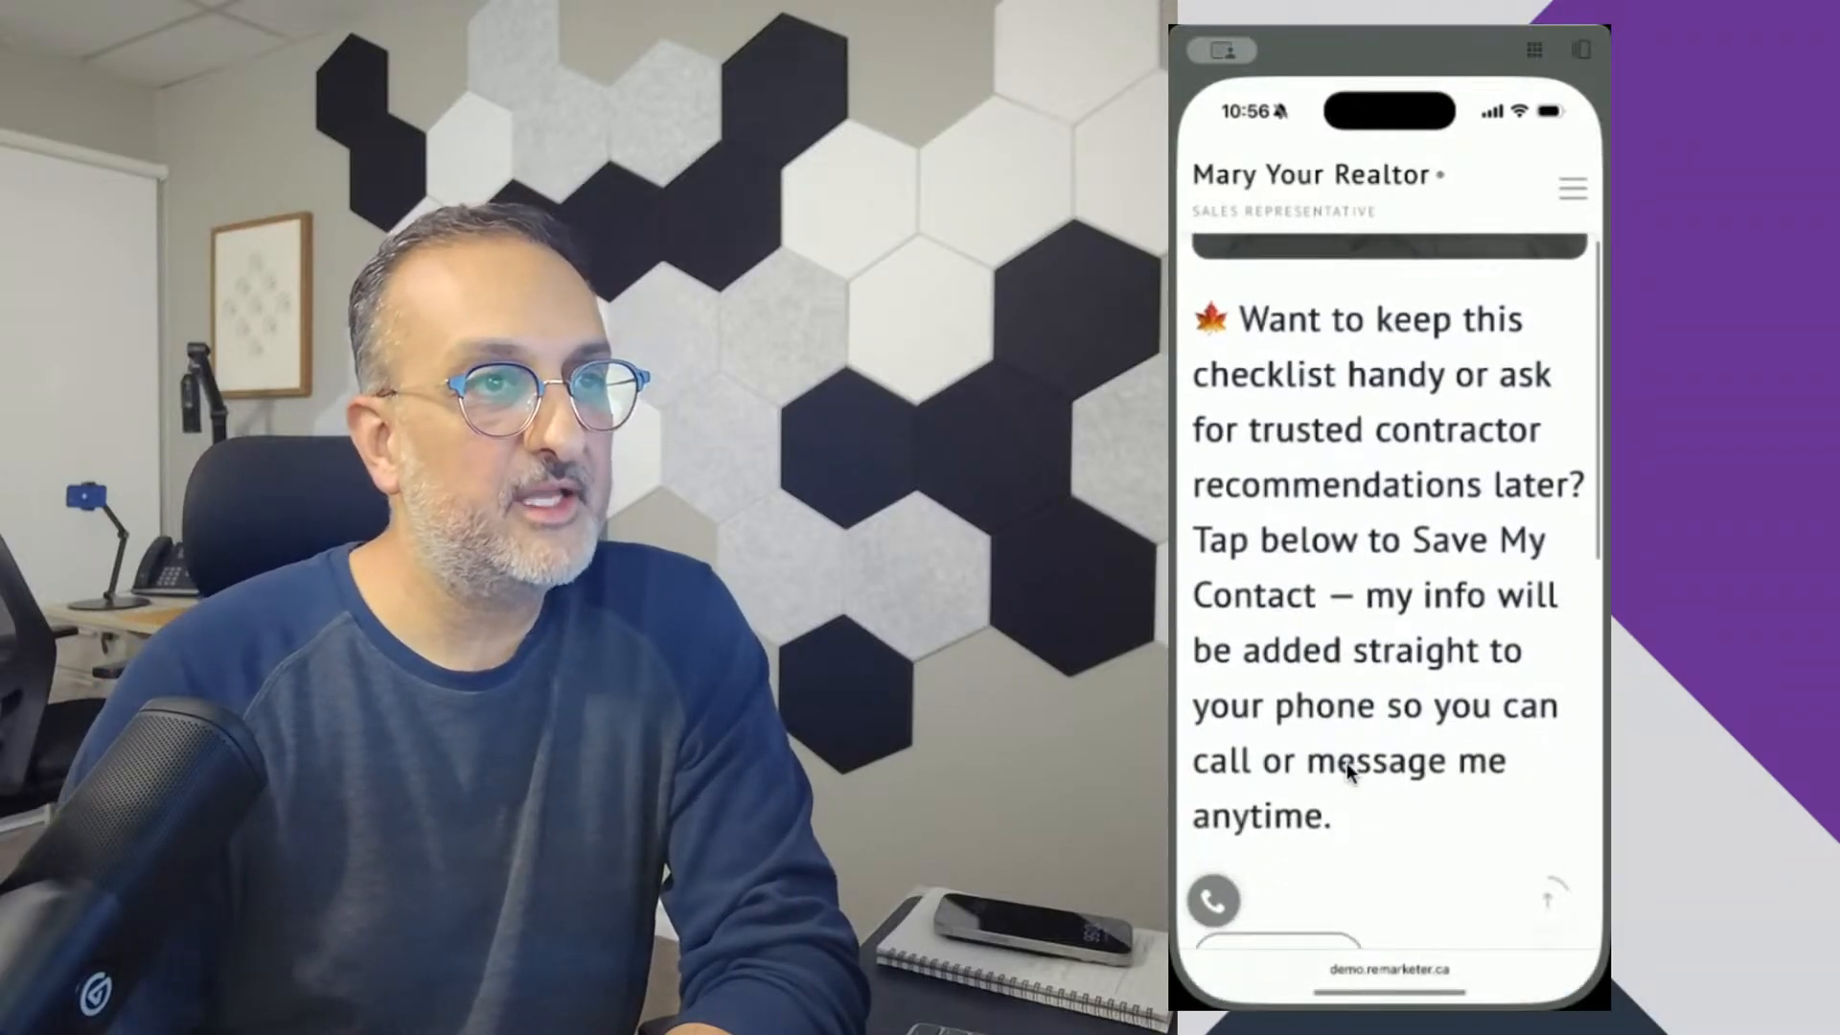
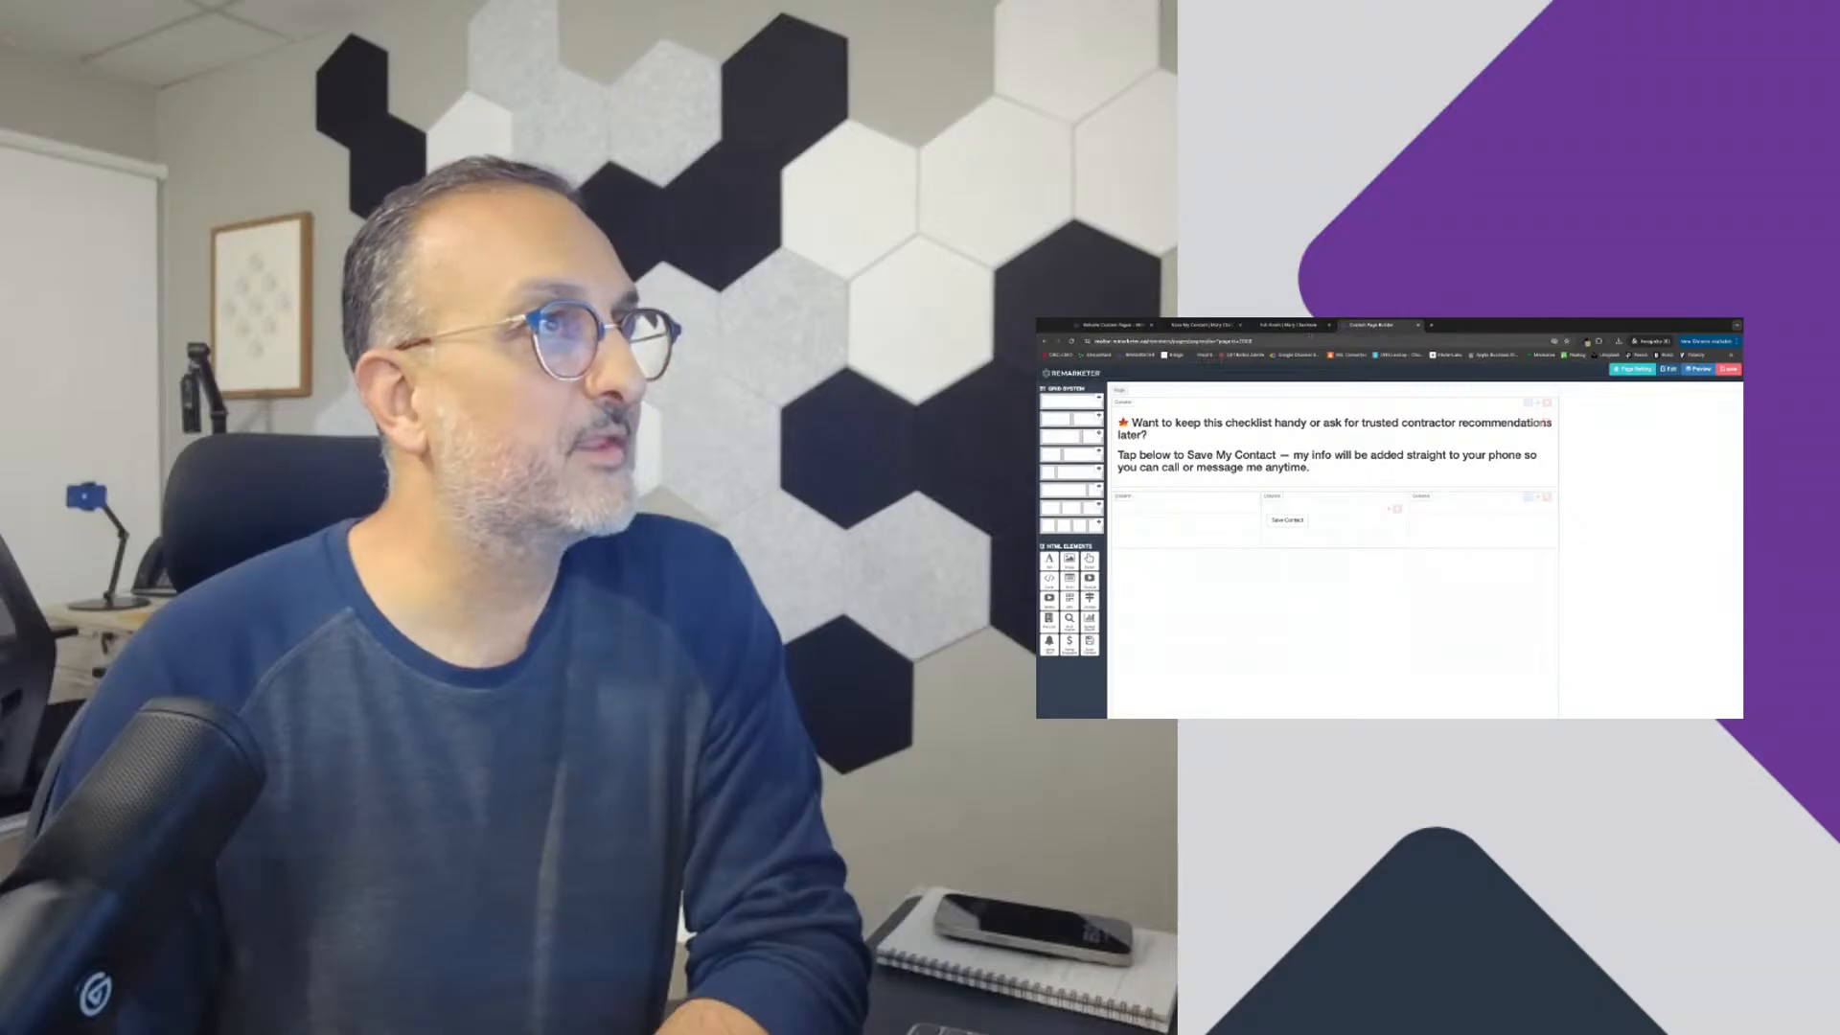
Step: Close the leftover live page and page builder tabs to get back to the list of website custom pages
left_click(1205, 326)
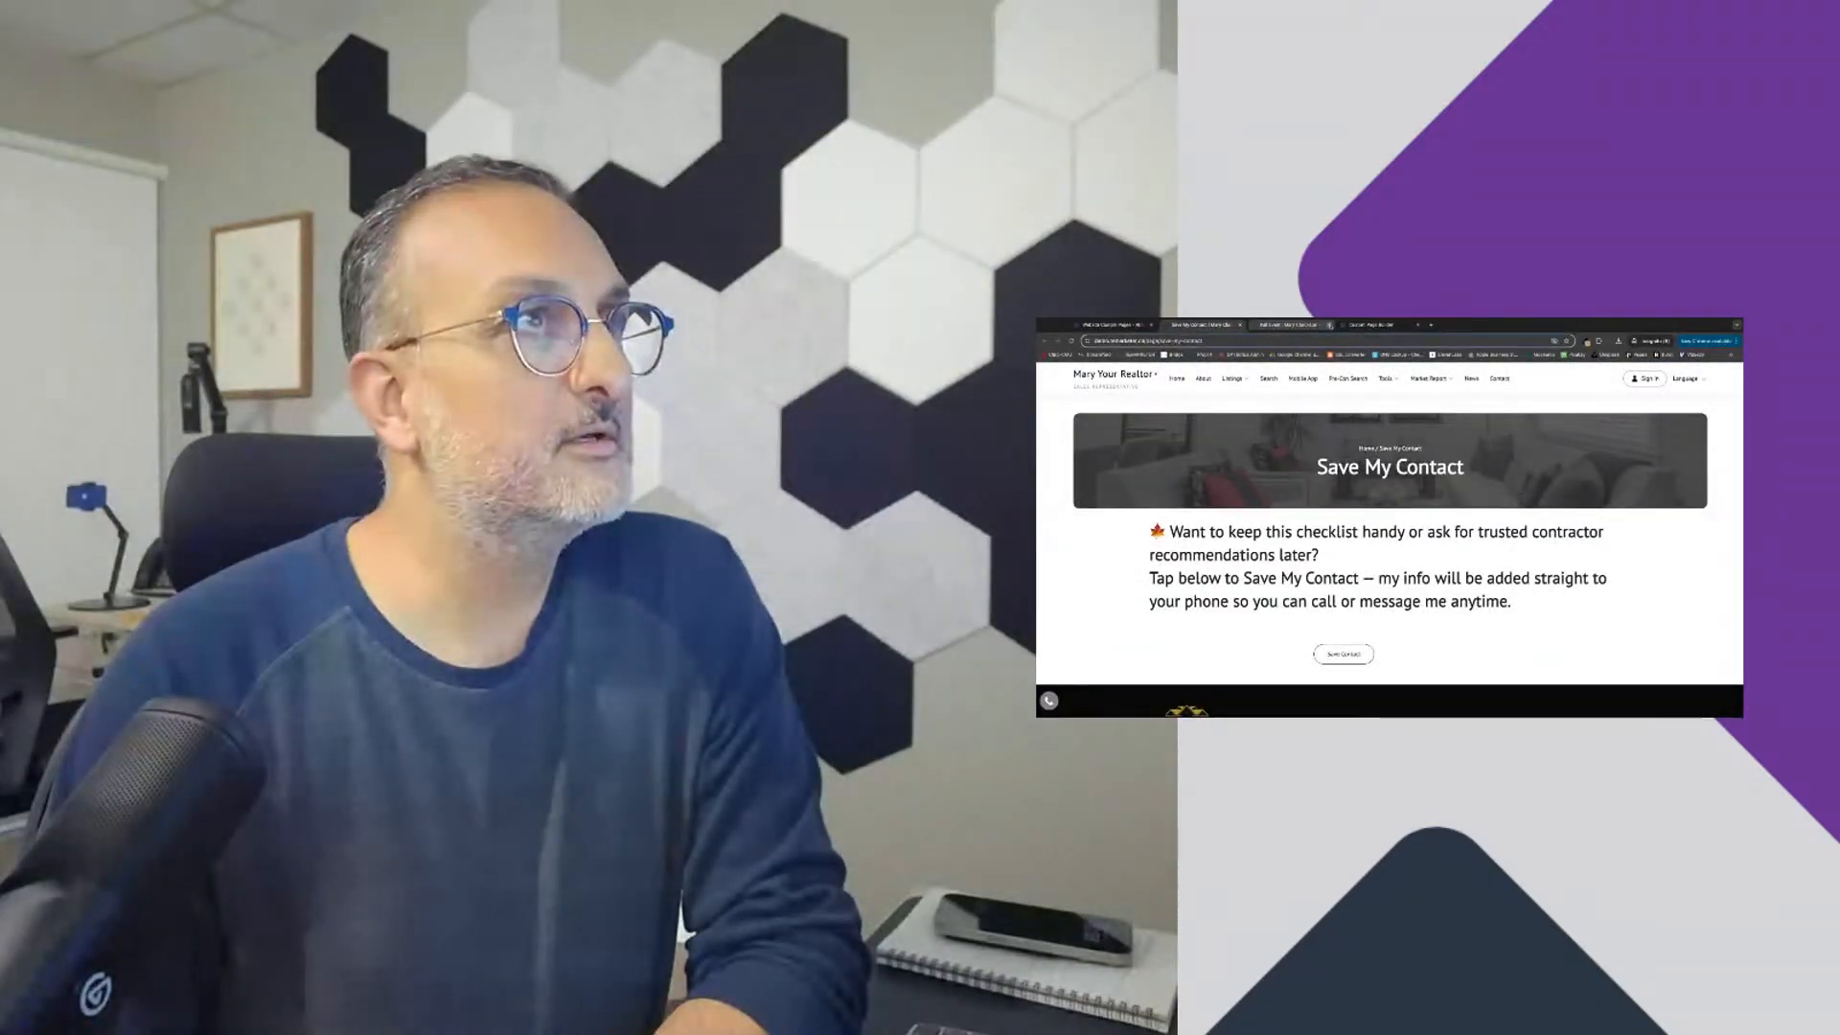
left_click(1329, 326)
left_click(1240, 326)
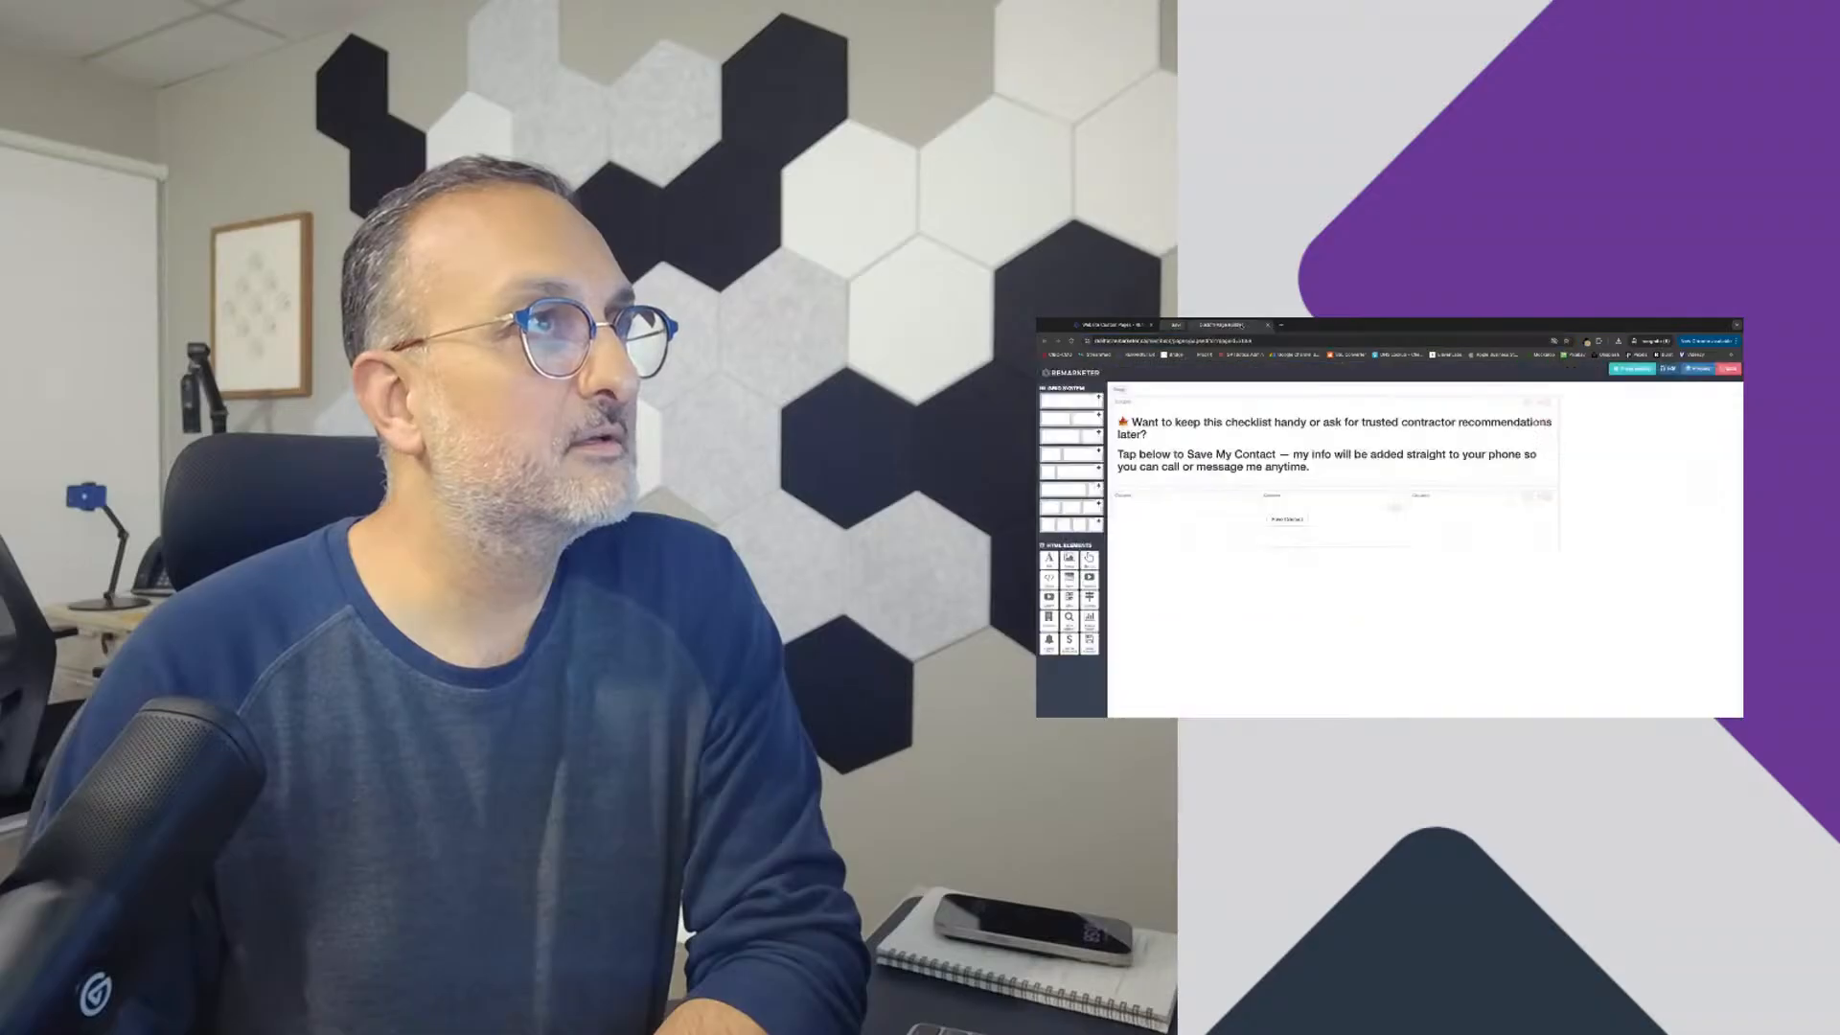
left_click(1240, 325)
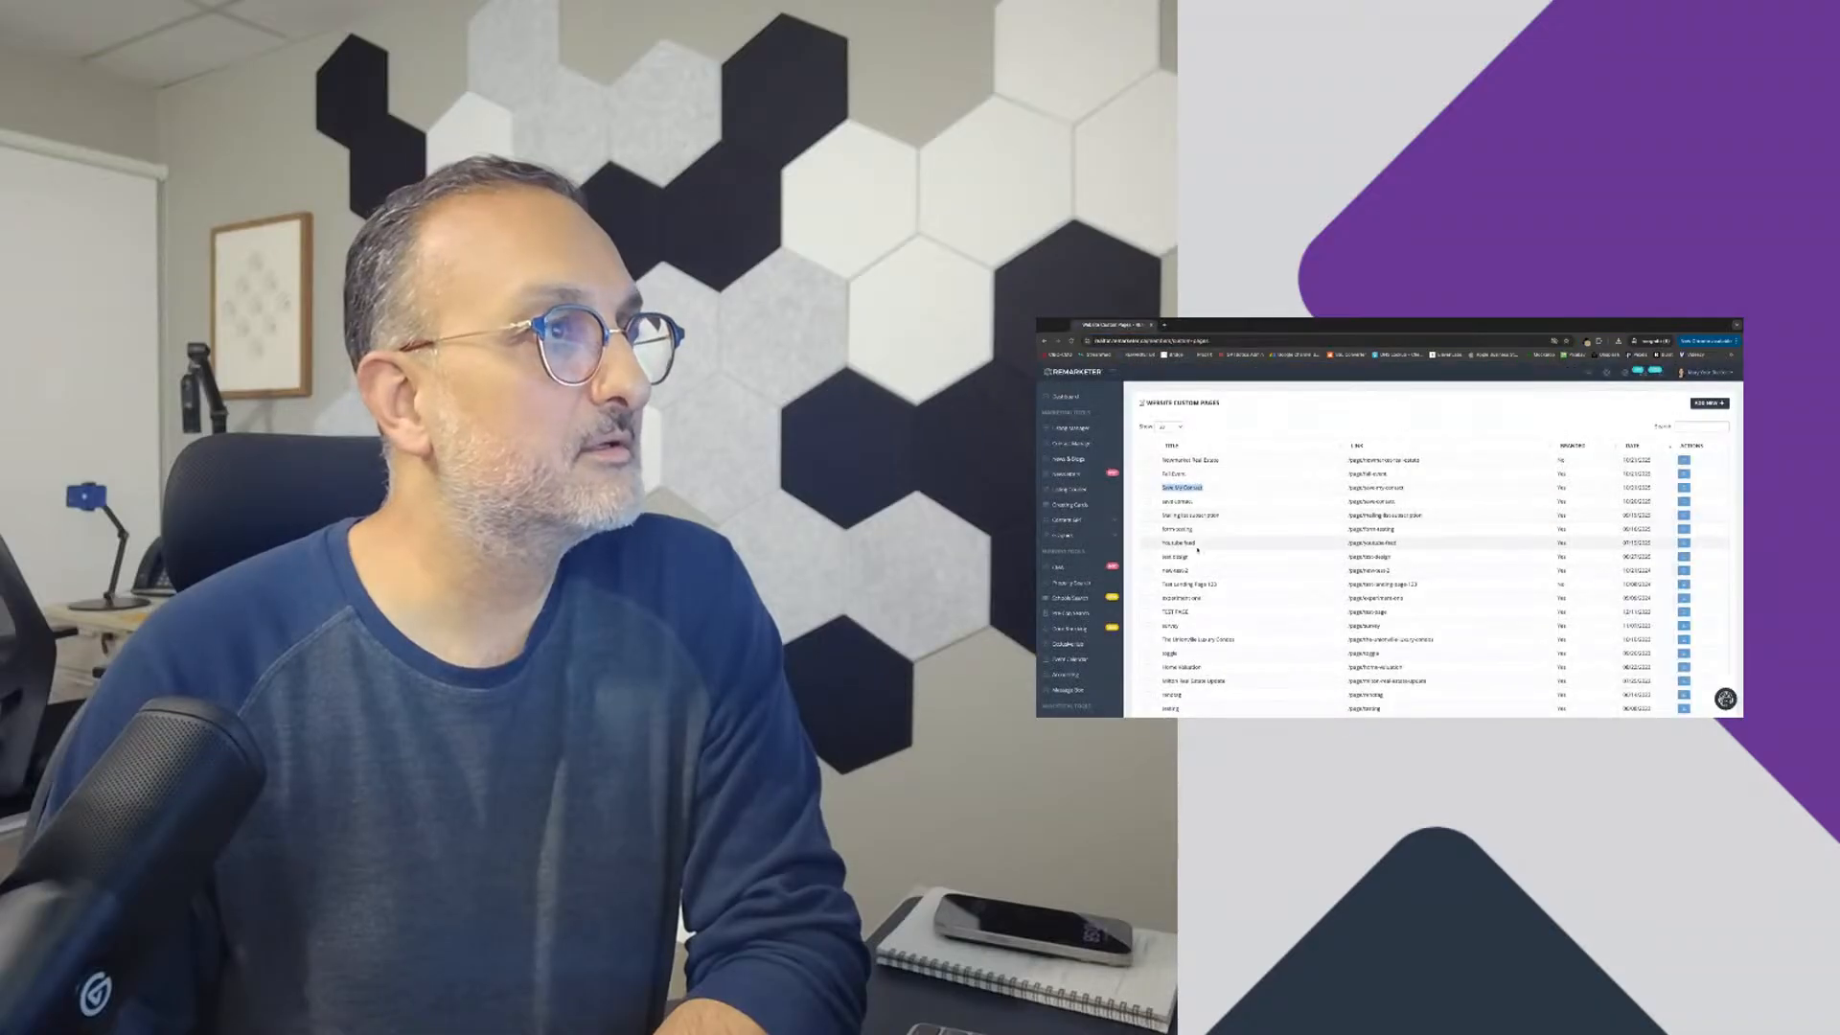
Step: Open the live Save My Contact page from the custom pages list and copy its full web address
left_click(1682, 473)
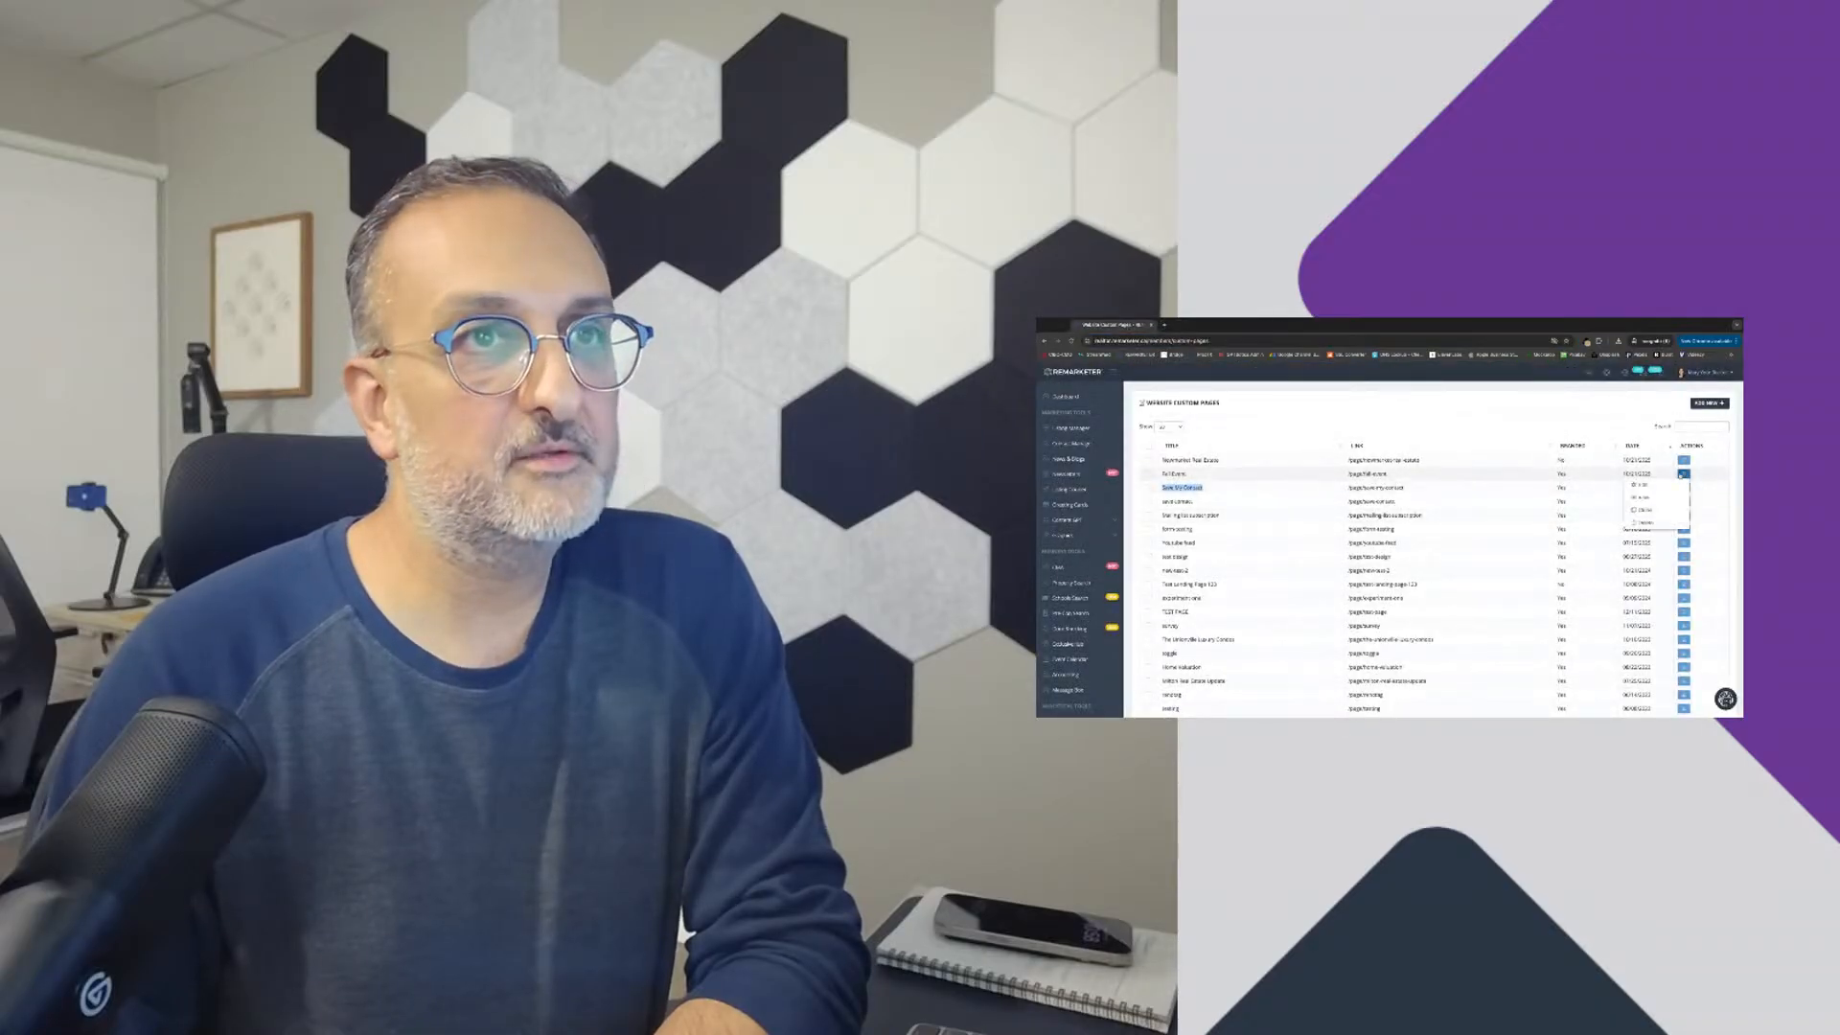
left_click(1348, 489)
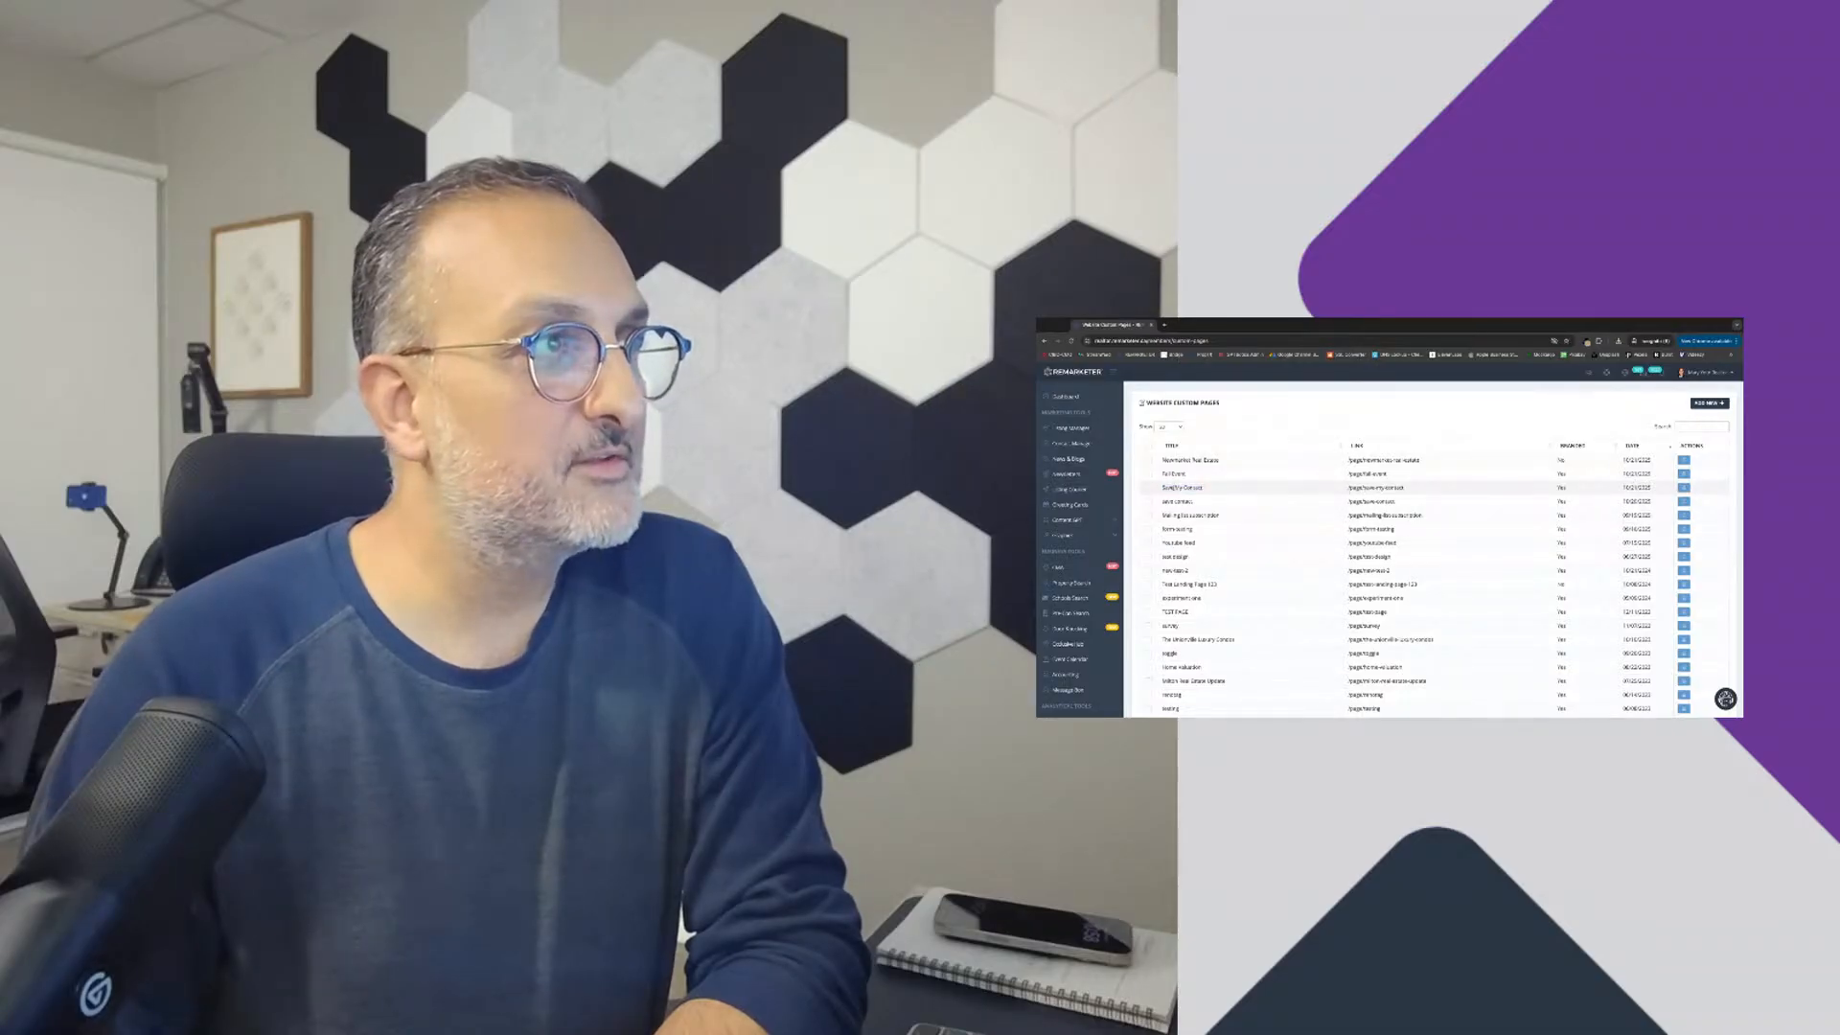
left_click(1684, 488)
left_click(1642, 513)
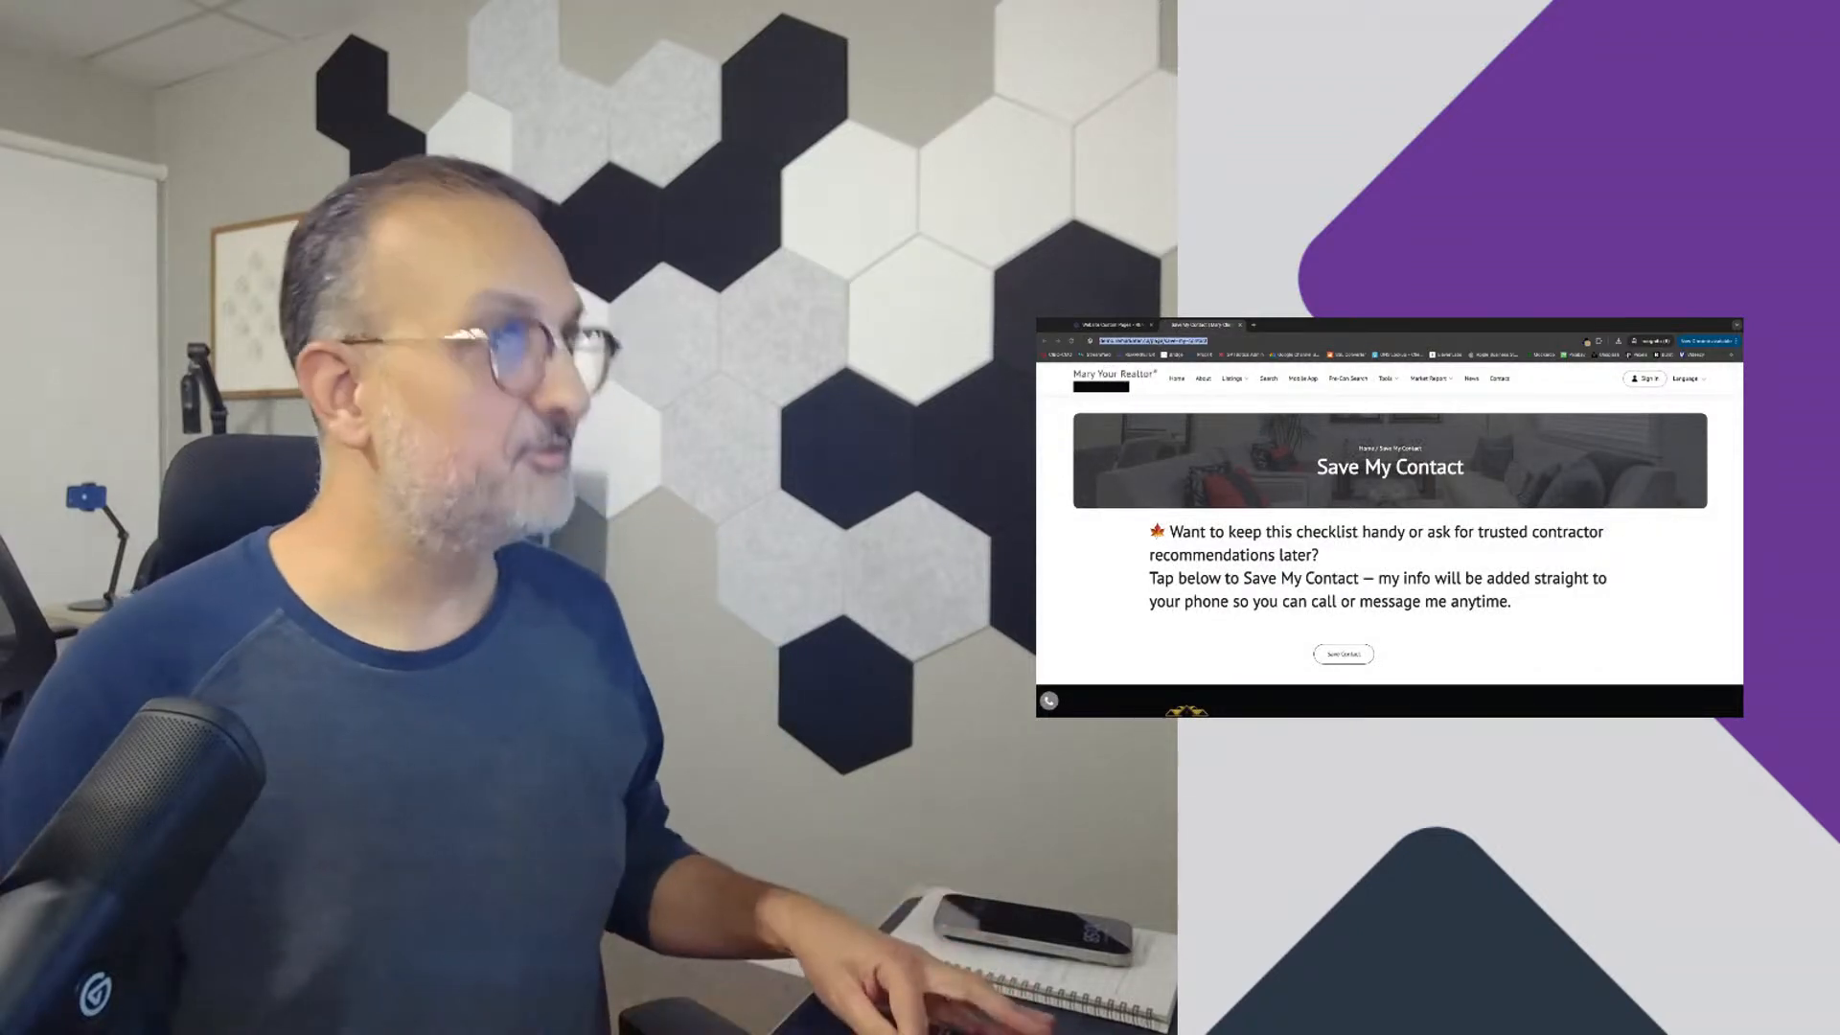
Step: Return to the custom pages list and open the Fall Event page in the page builder for editing
left_click(1133, 327)
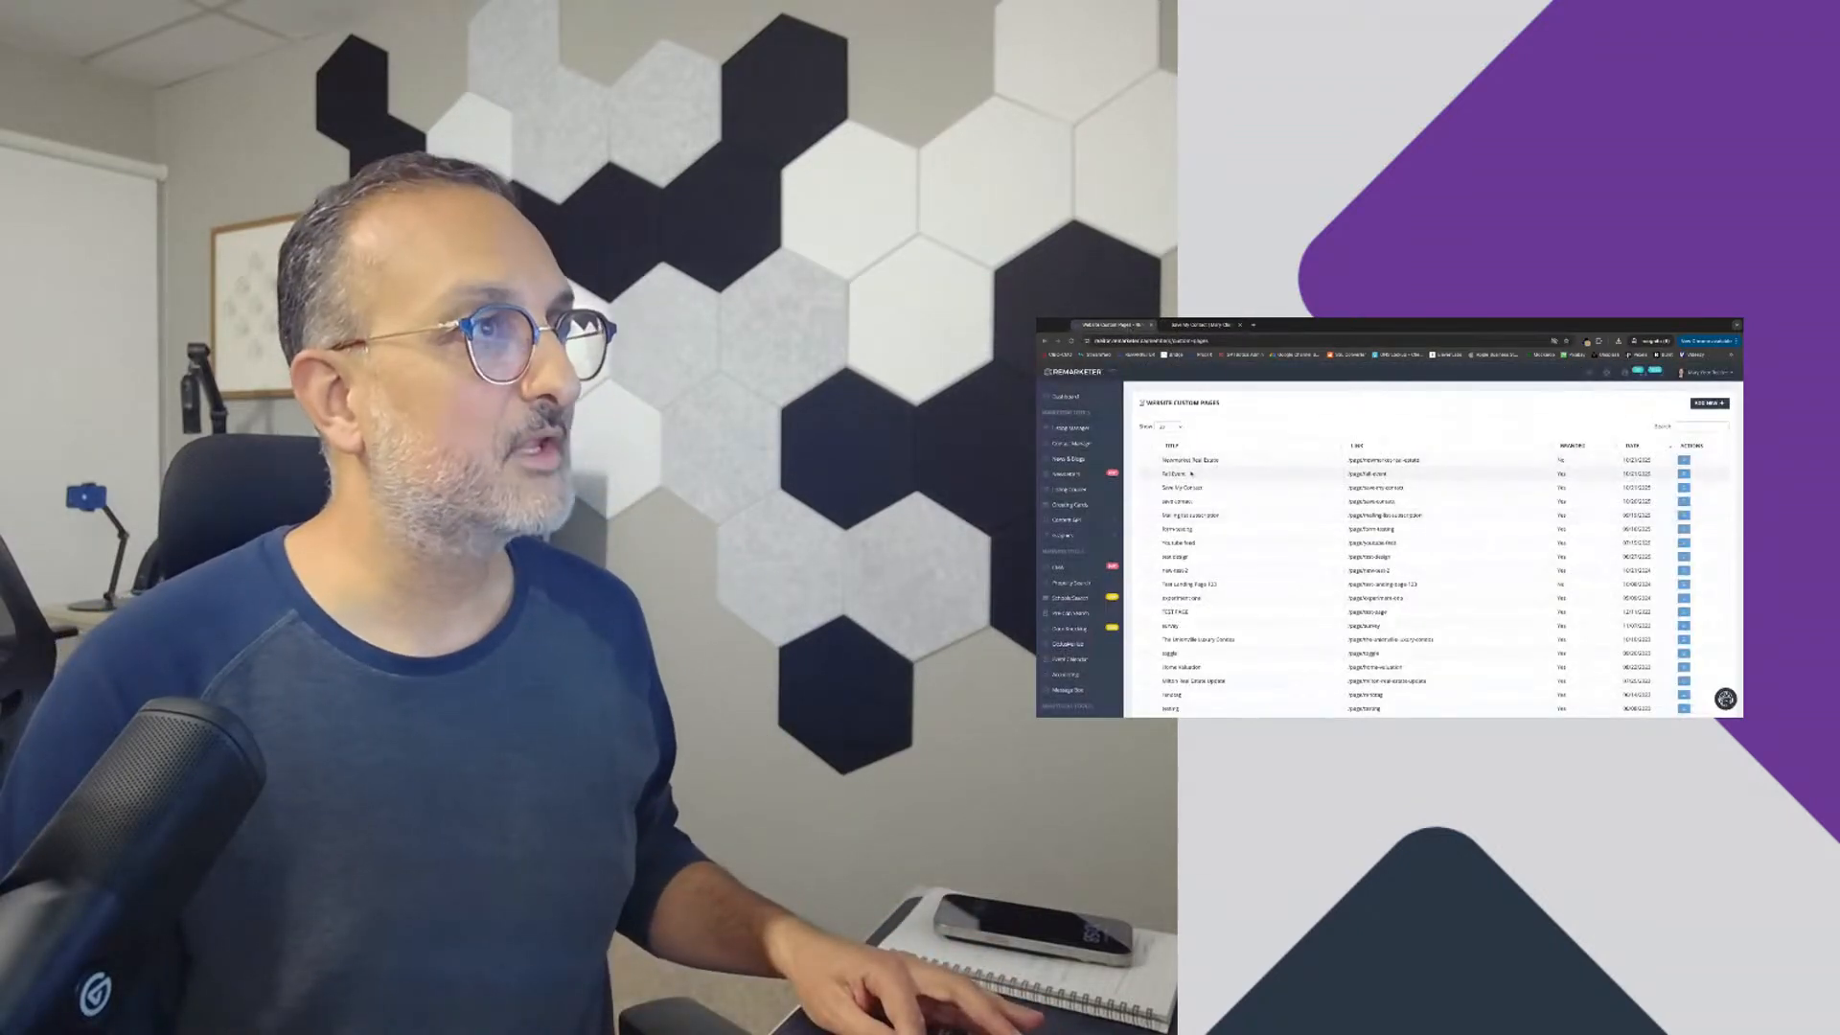
left_click(1684, 473)
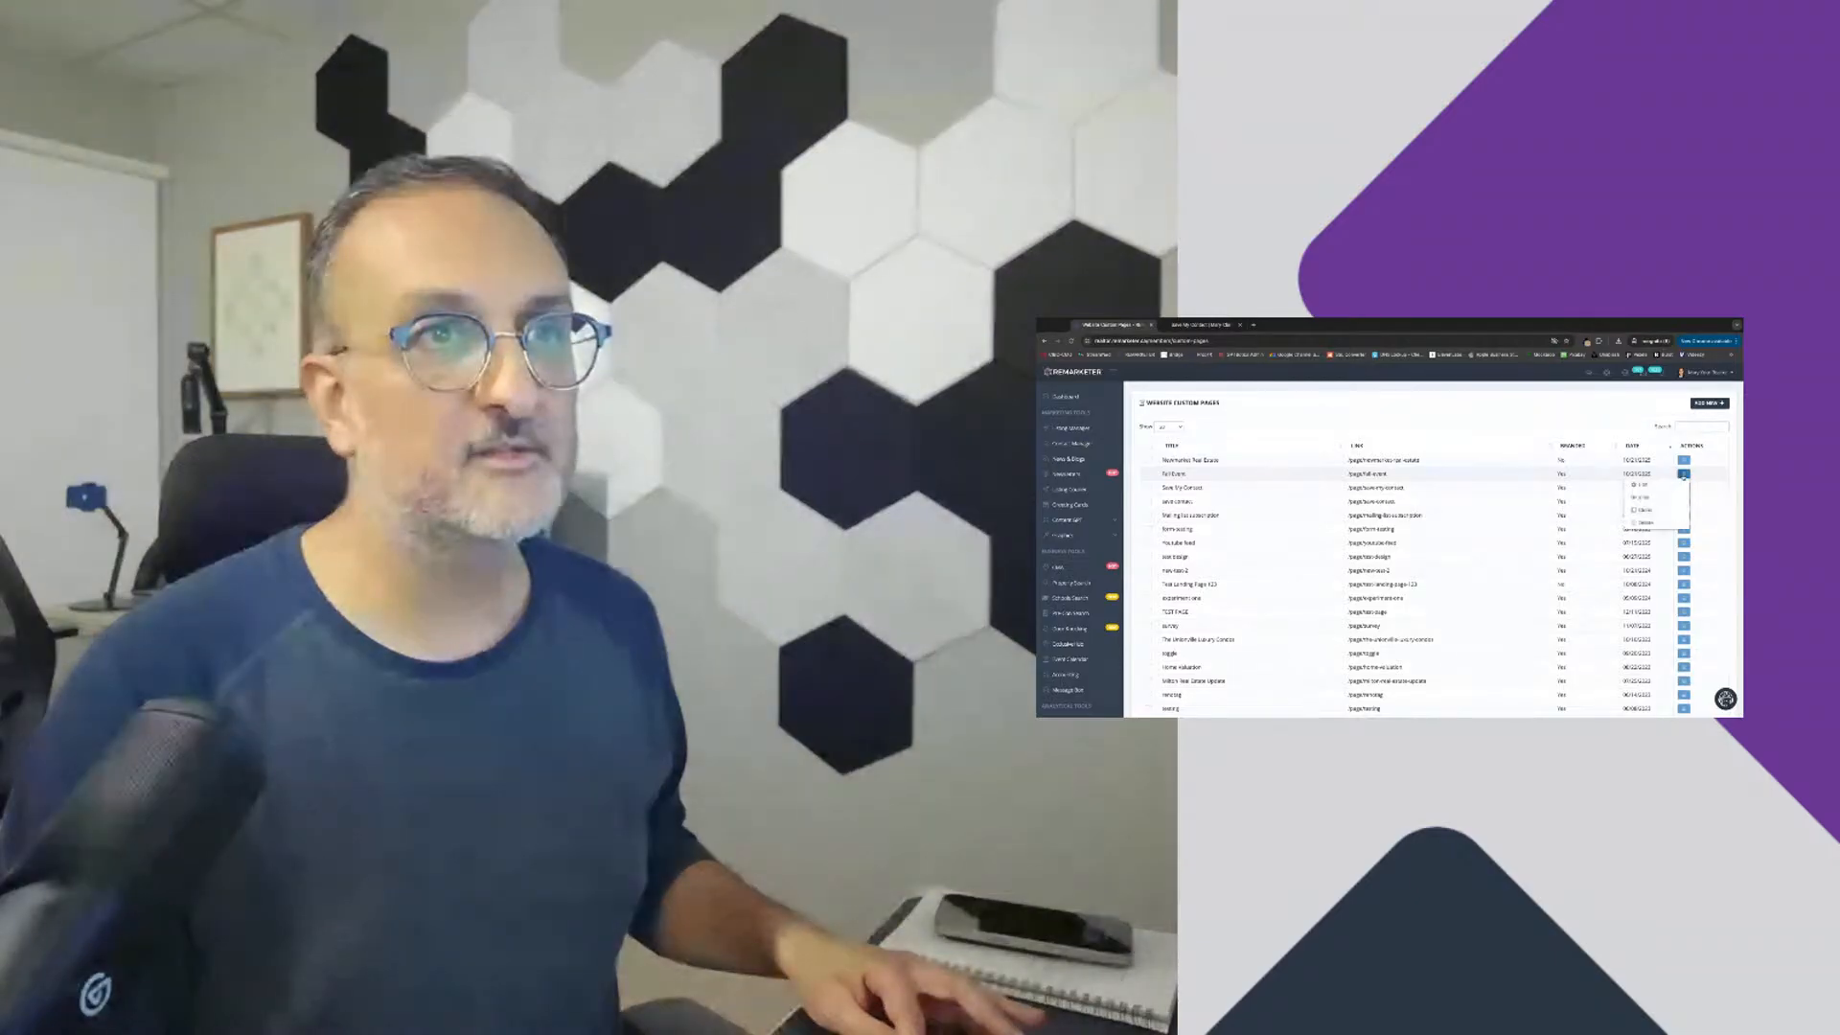
left_click(1646, 487)
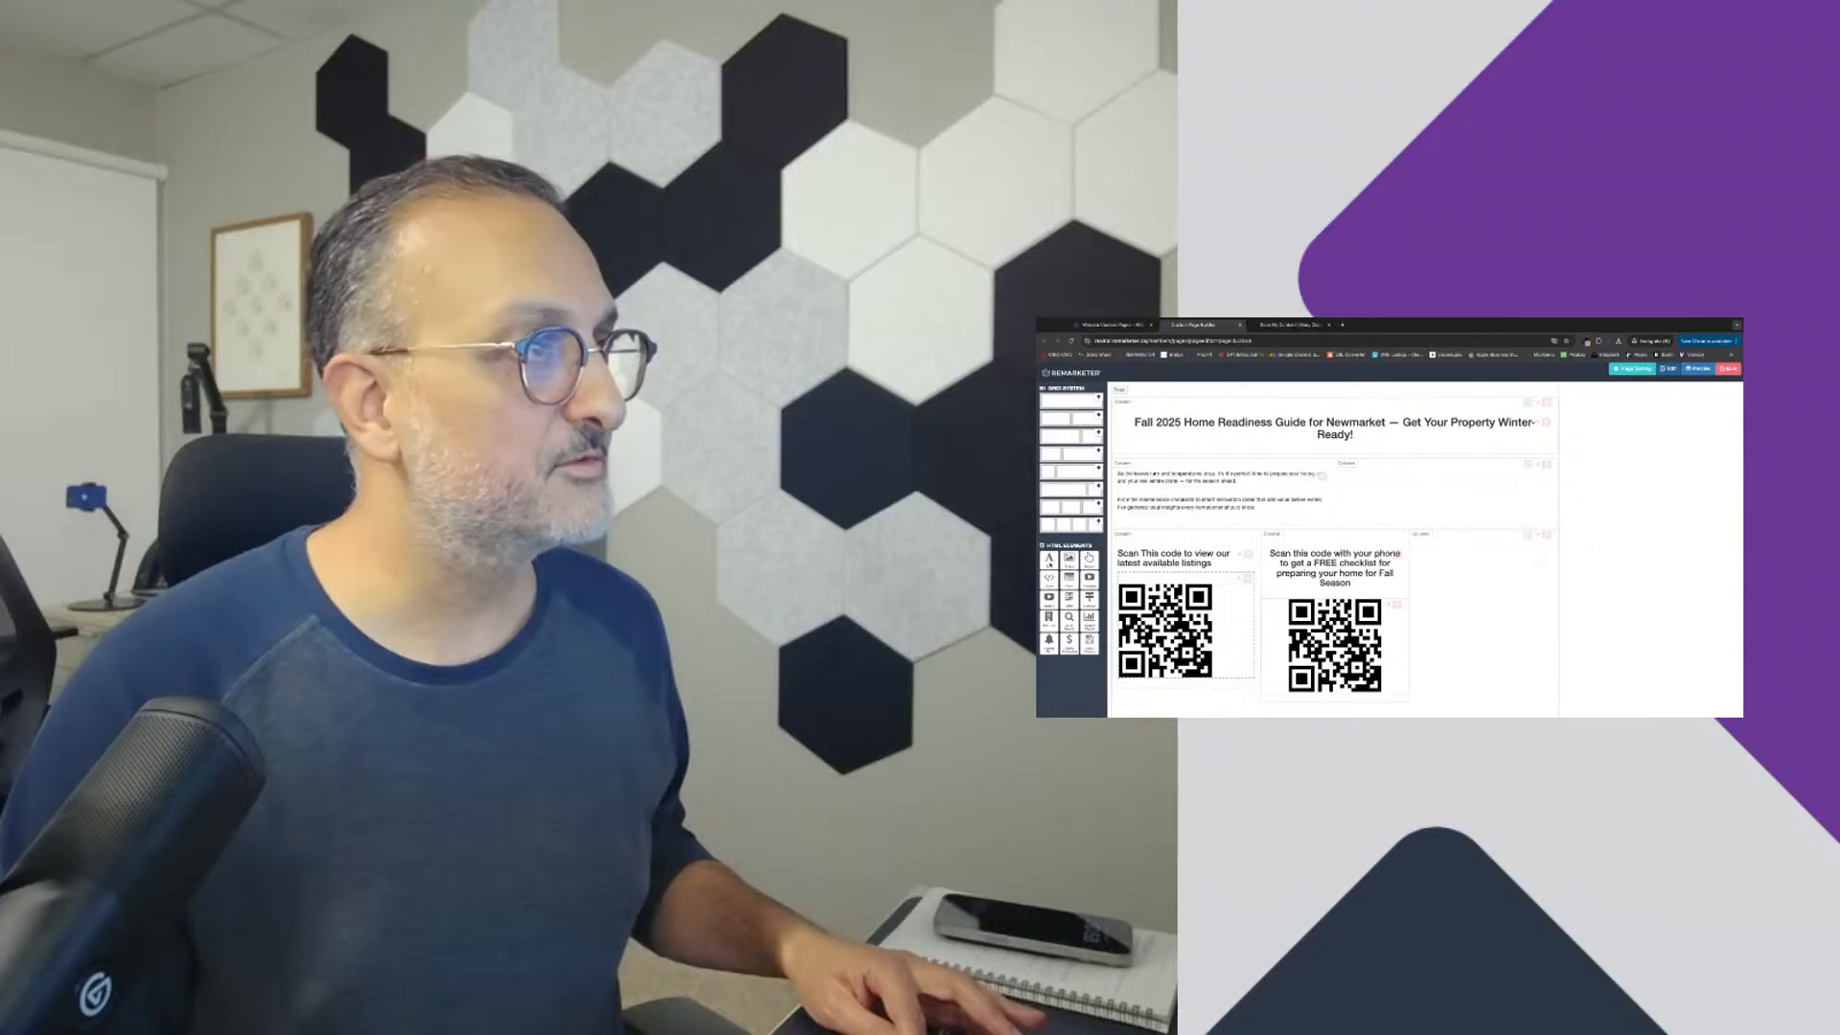
Step: Add a text element to the empty third column beside the QR codes, replacing its placeholder text with "Save My Contact info"
left_click_drag(1050, 562, 1447, 555)
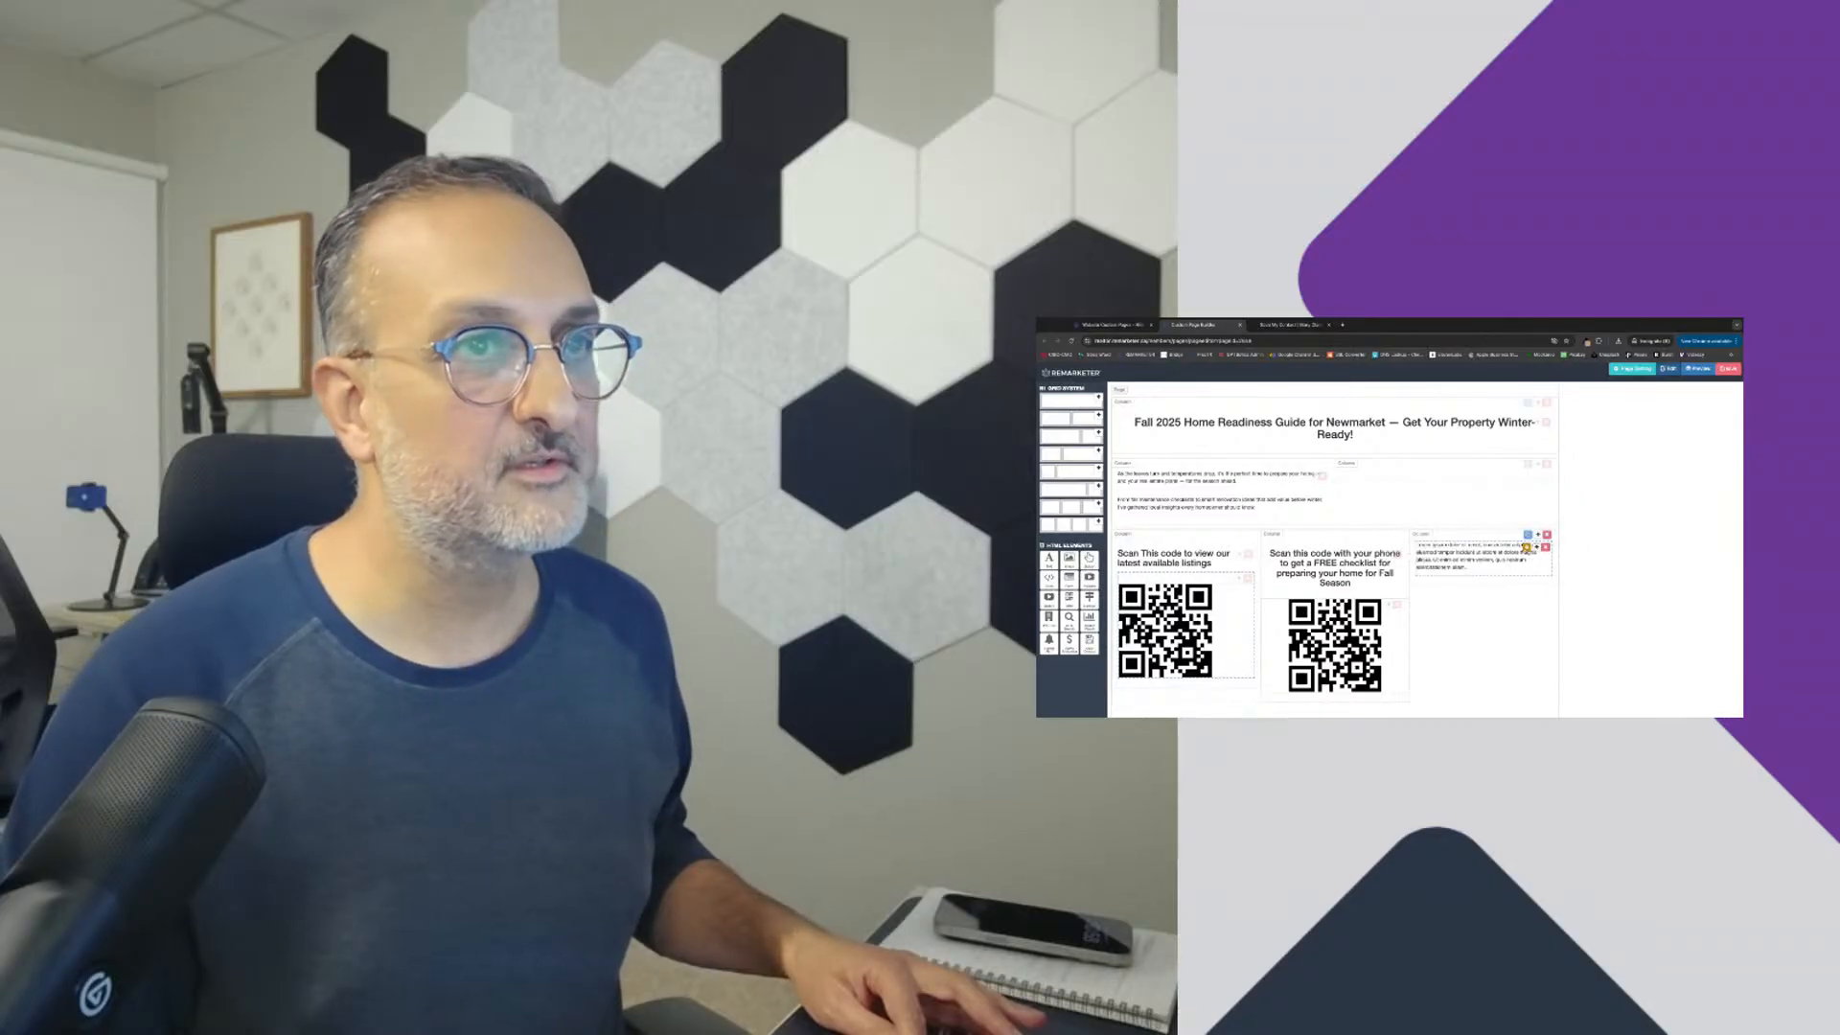
left_click(1533, 547)
key("super+a")
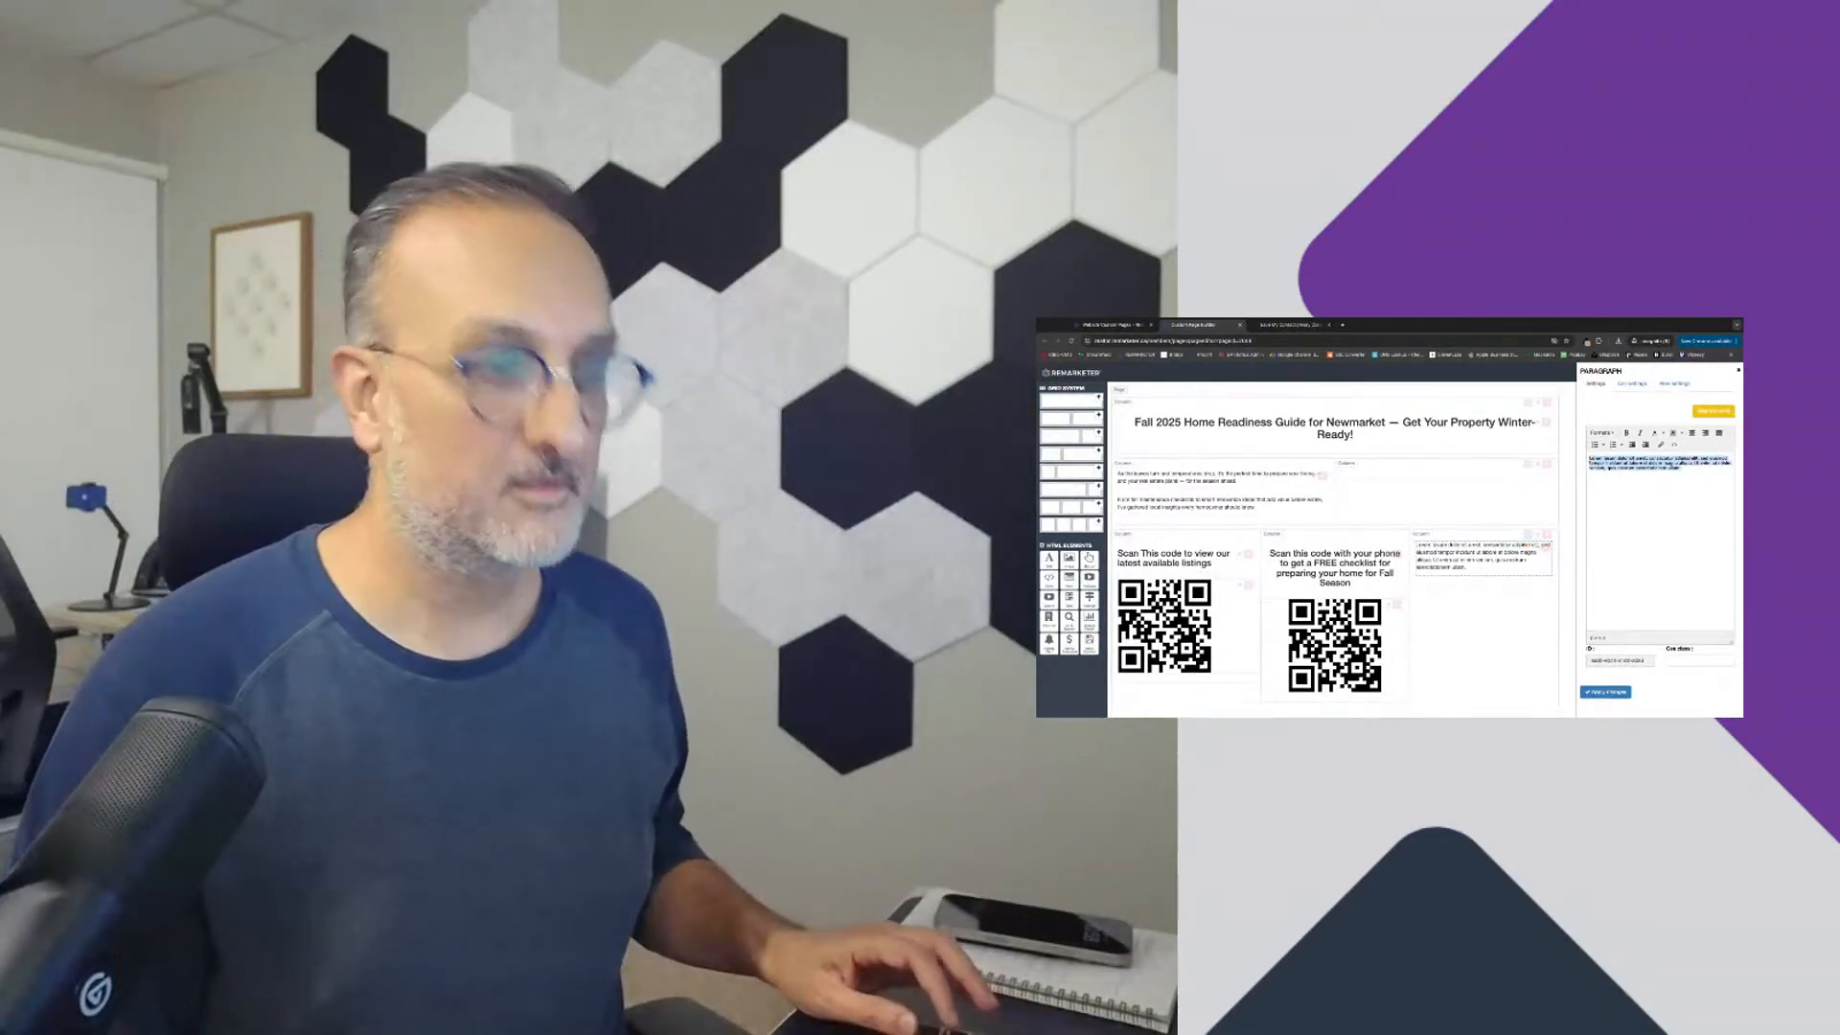
type("Scan My Conta")
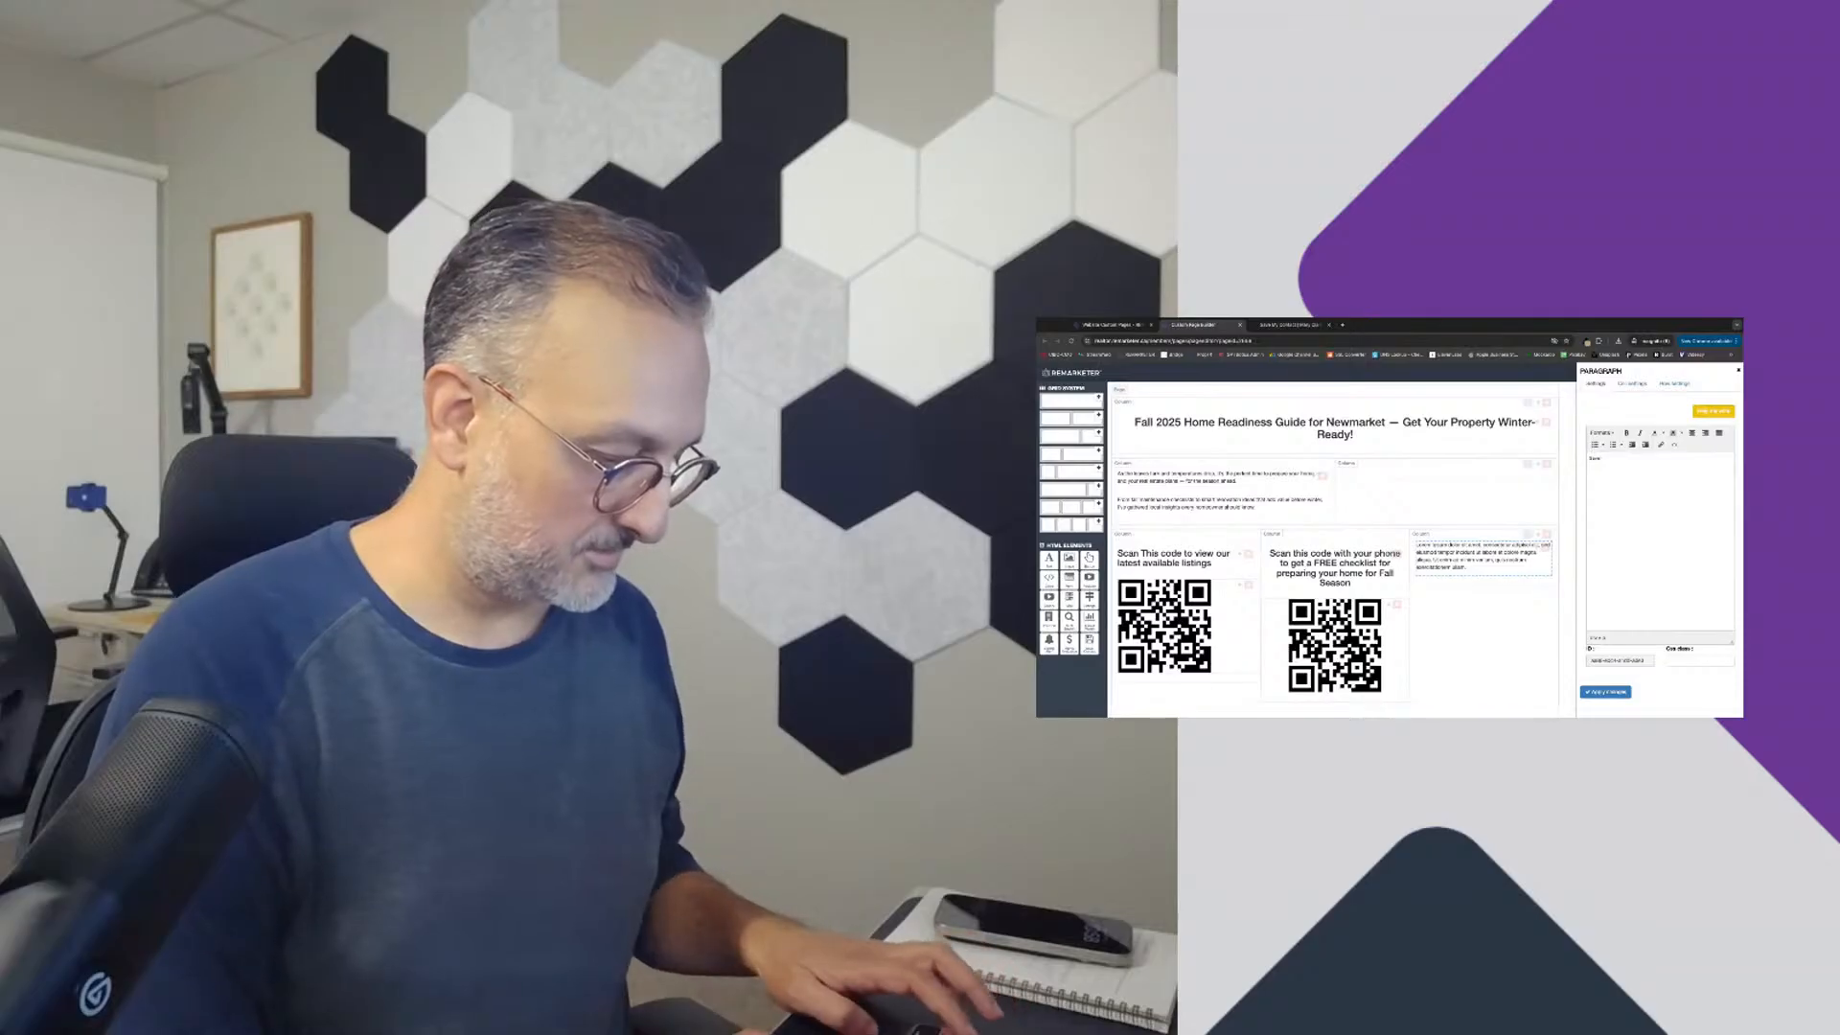
type("ct Info")
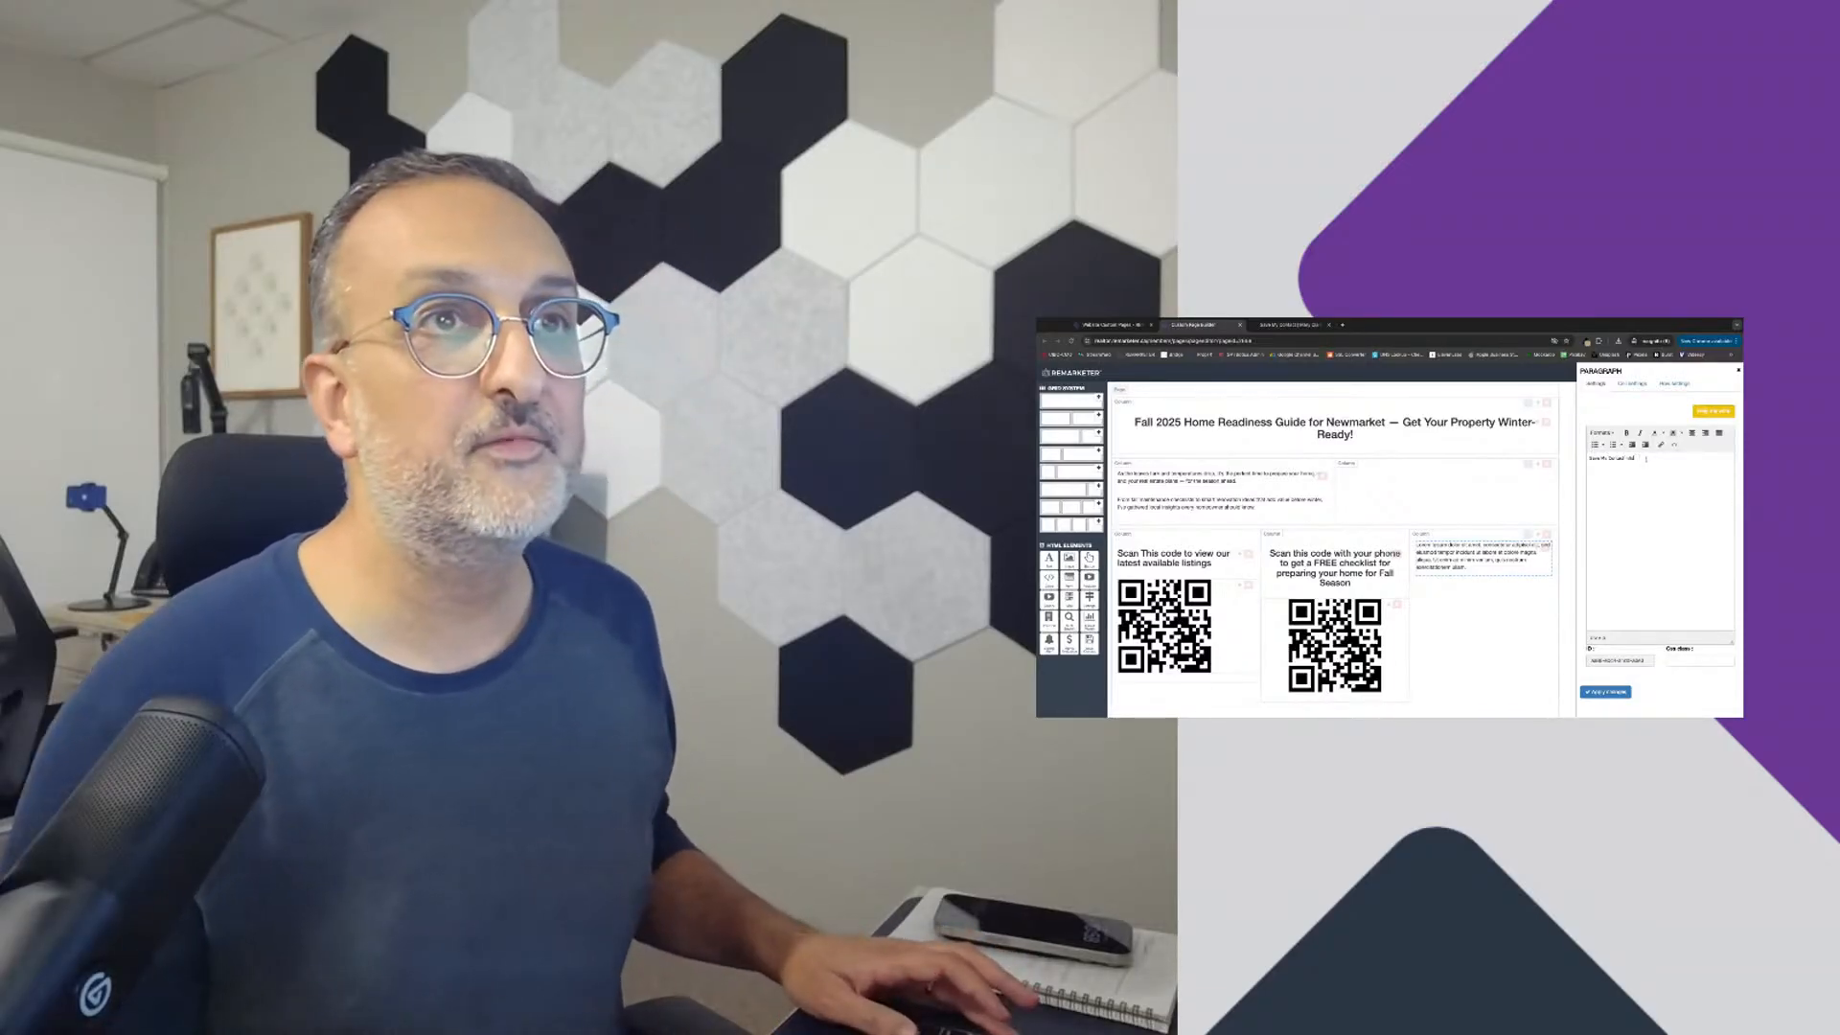
Step: Format the "Save My Contact info" text as a heading and apply the changes
left_click_drag(1637, 458, 1588, 458)
left_click(1605, 433)
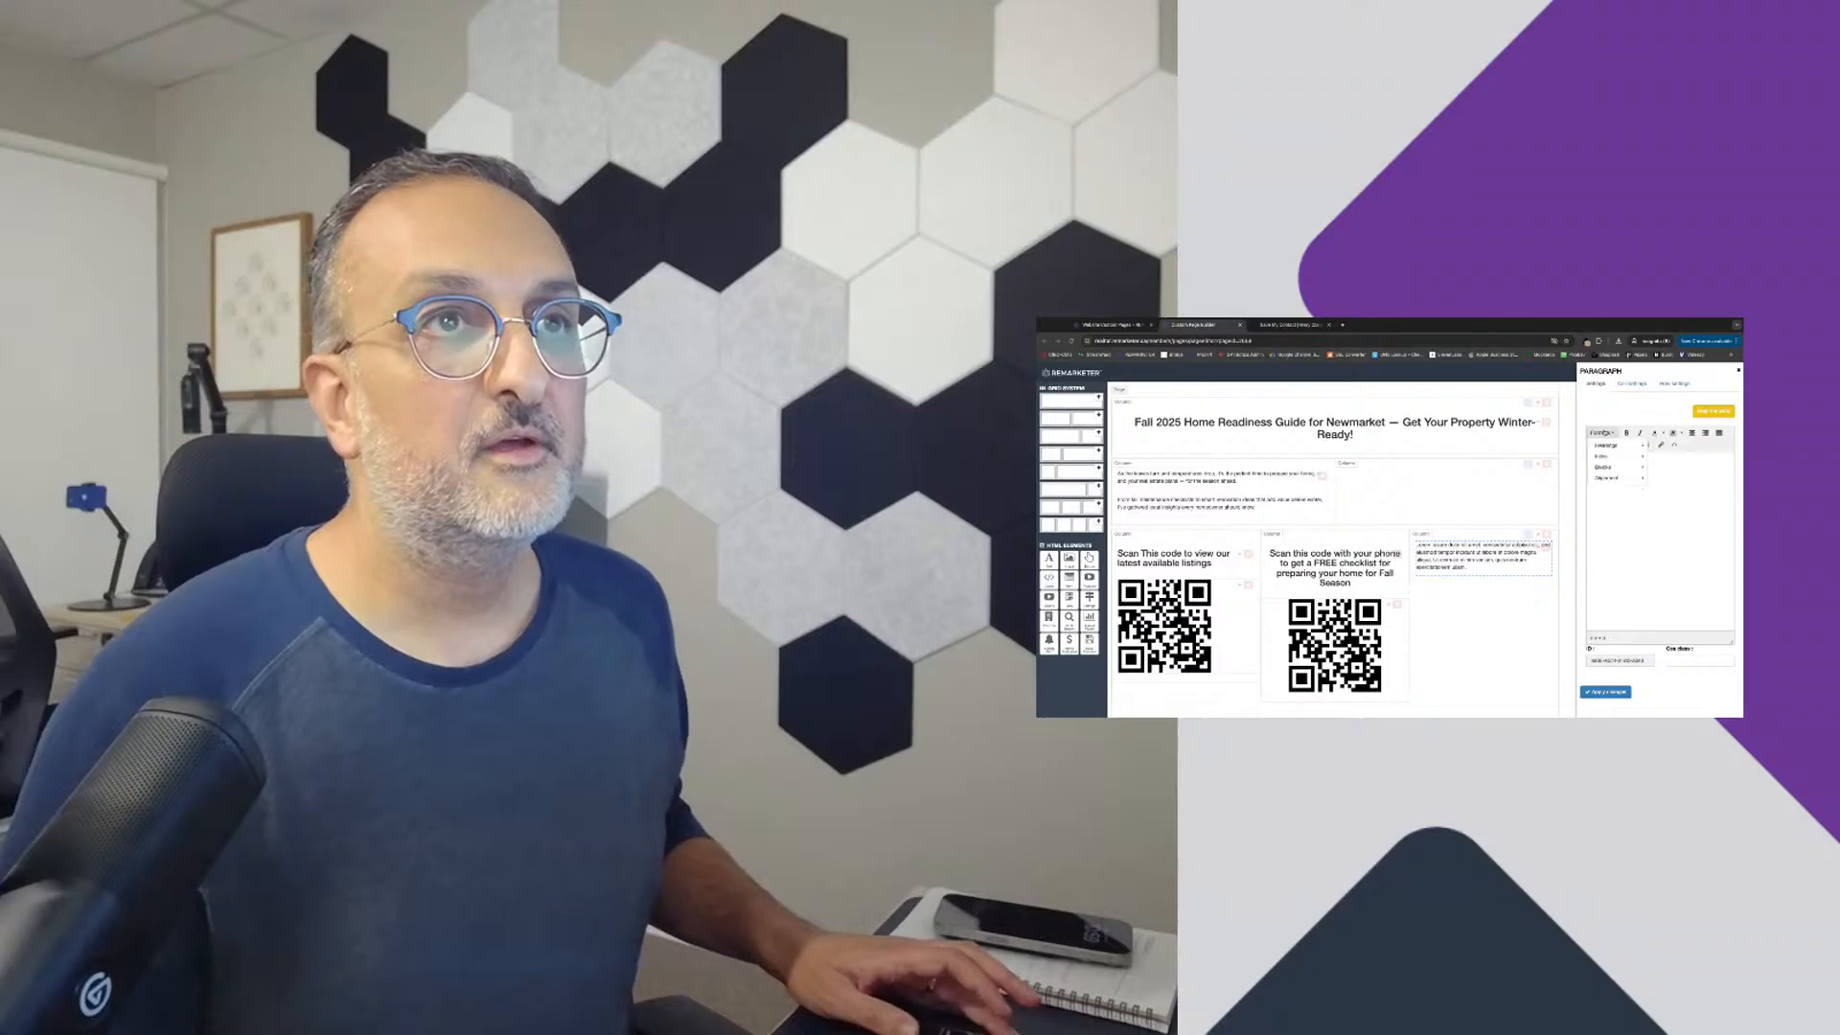
mouse_move(1608, 445)
left_click(1675, 461)
left_click(1606, 691)
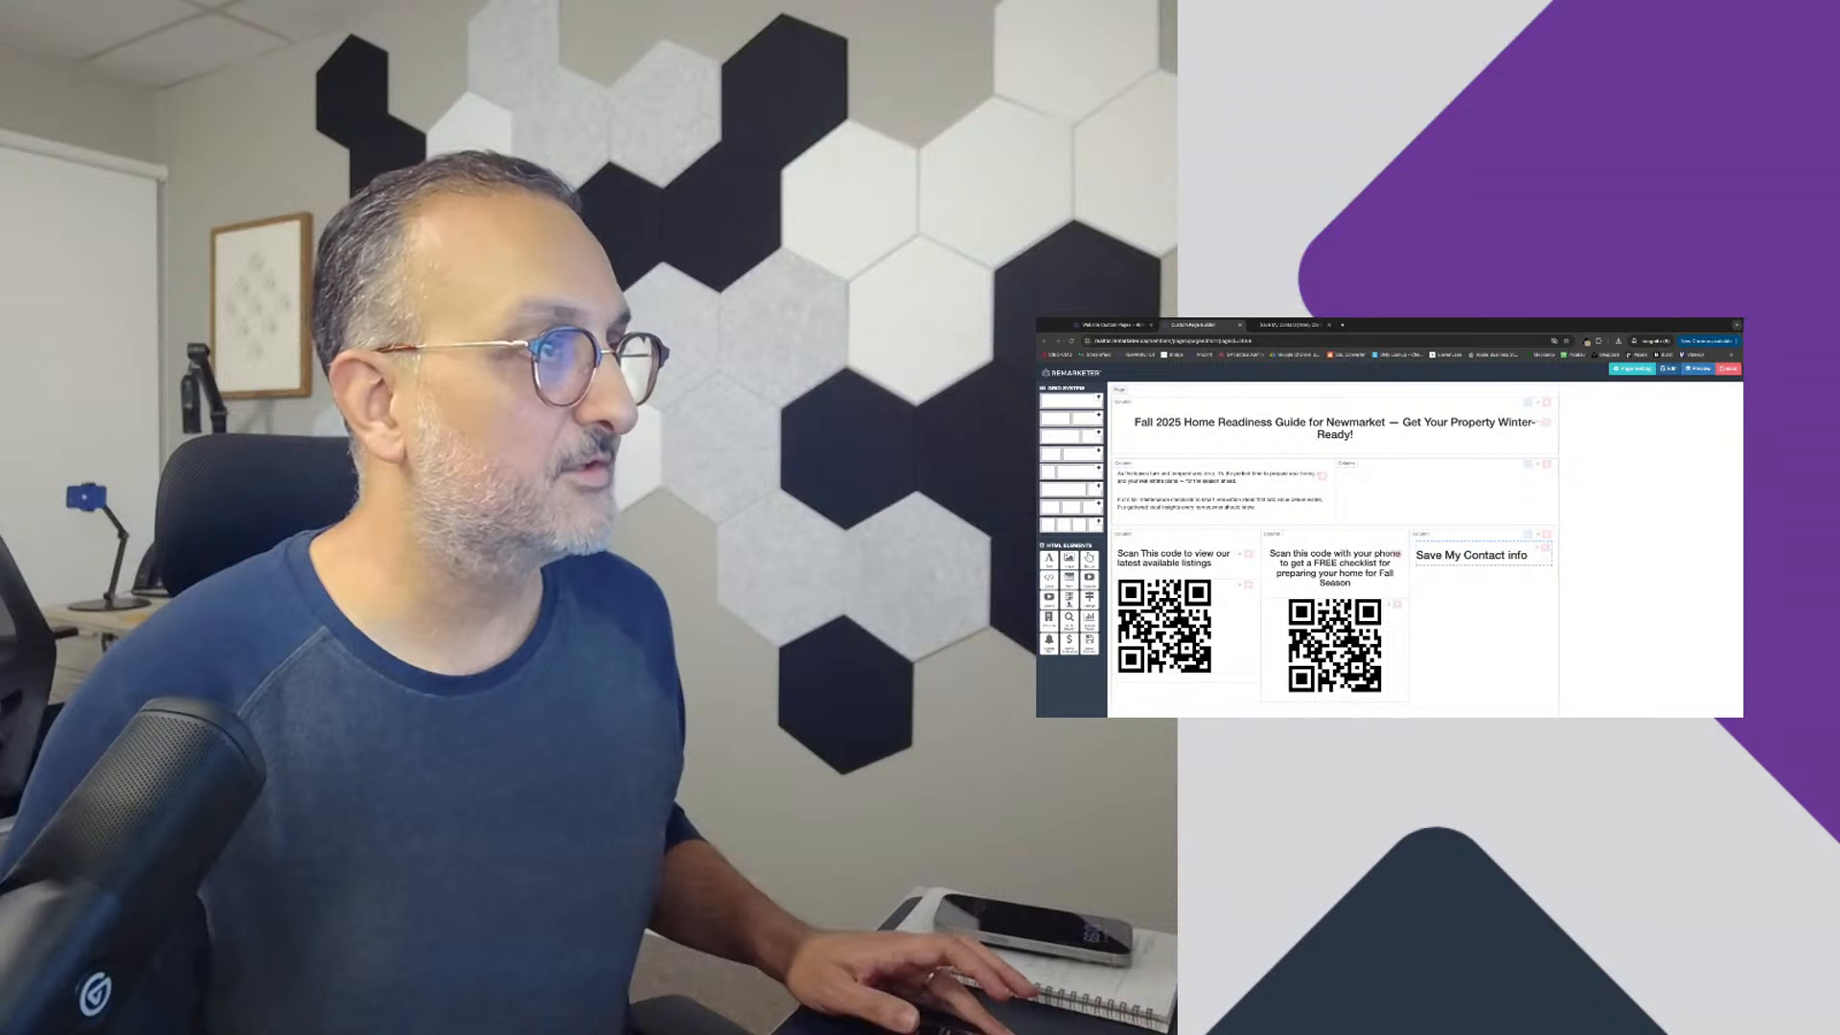
left_click_drag(1390, 604, 1540, 551)
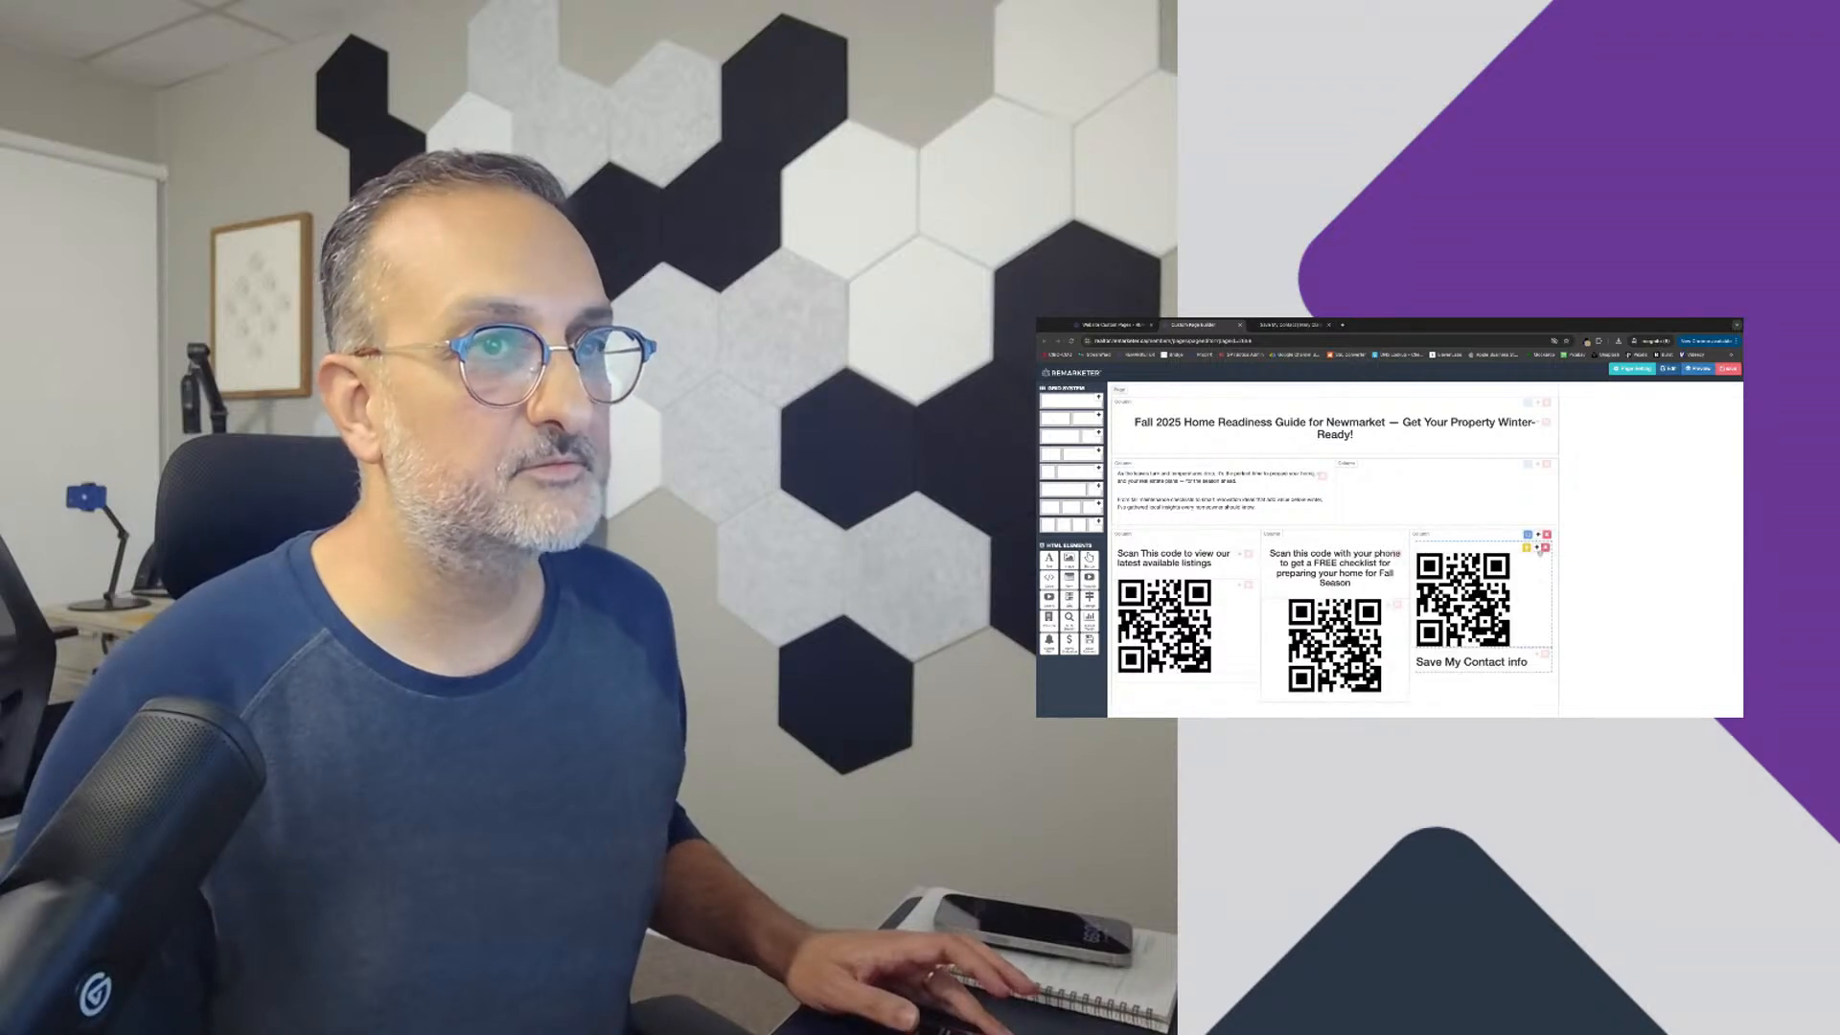
left_click(1545, 549)
left_click(1473, 400)
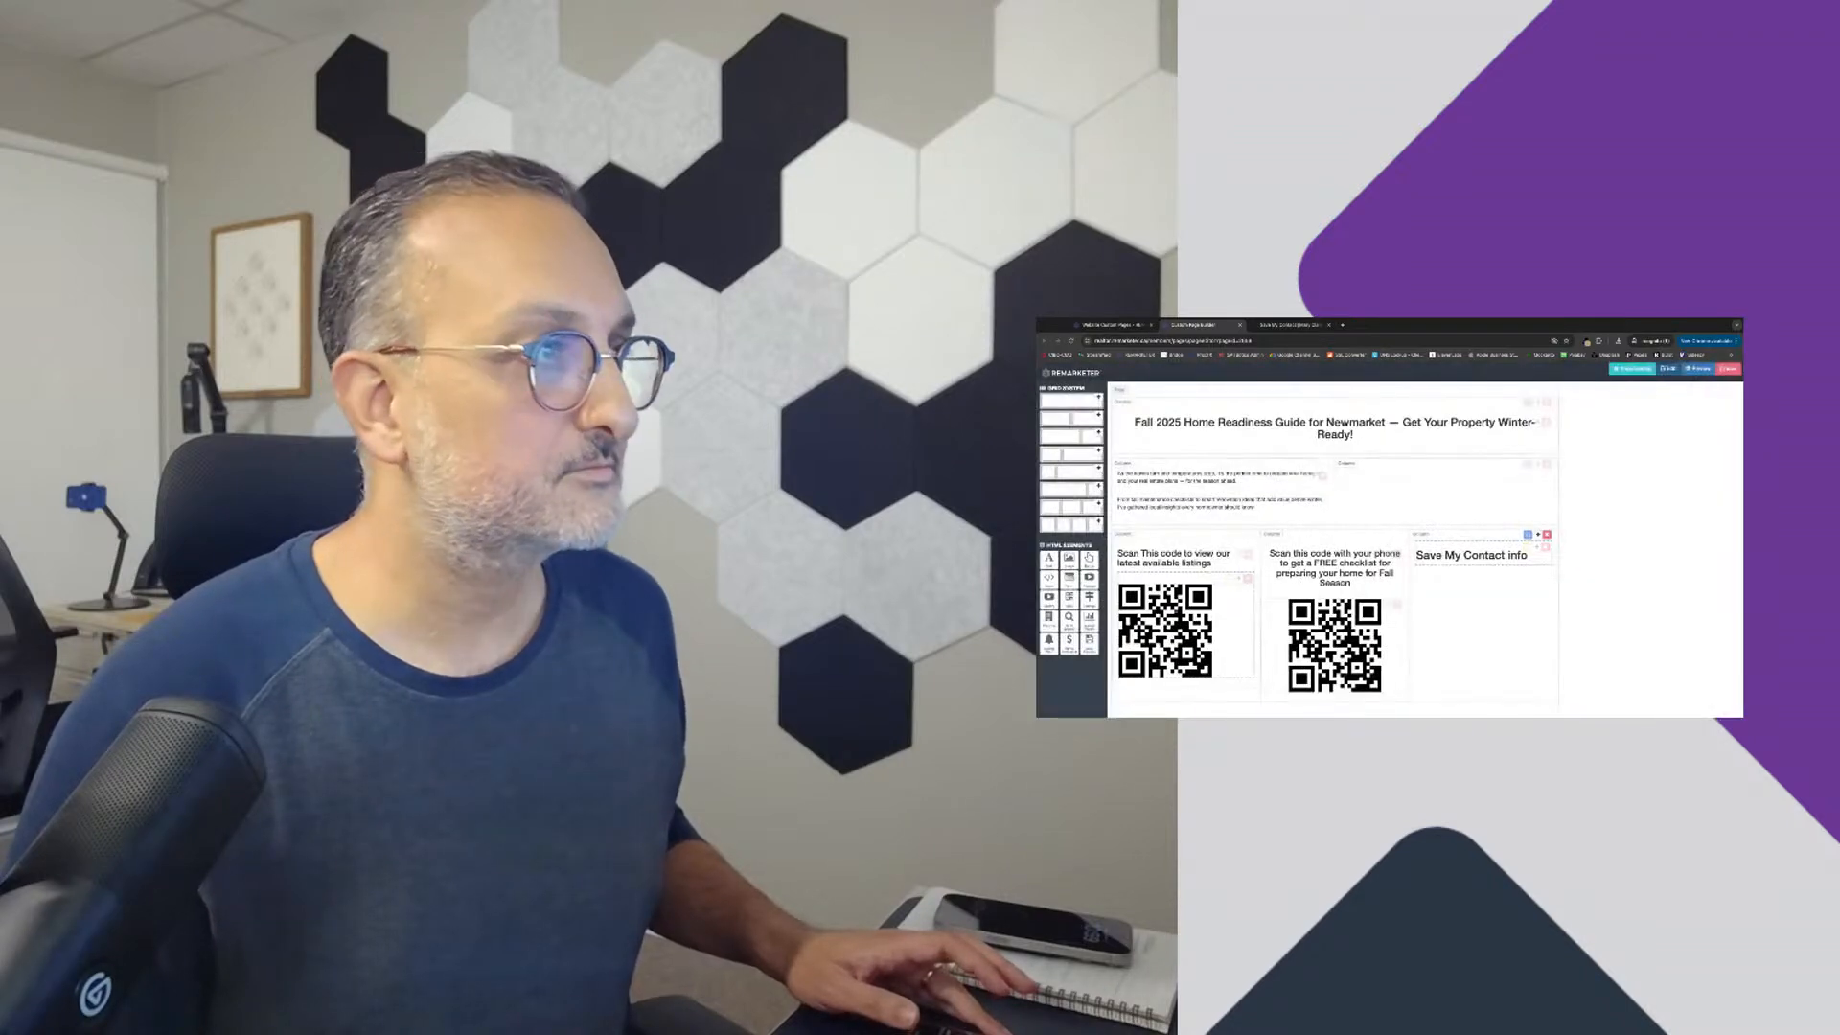
Step: Add a QR code beneath the "Save My Contact info" heading, linked to the copied Save My Contact page address, and save the page
left_click_drag(1068, 600, 1497, 573)
left_click(1526, 573)
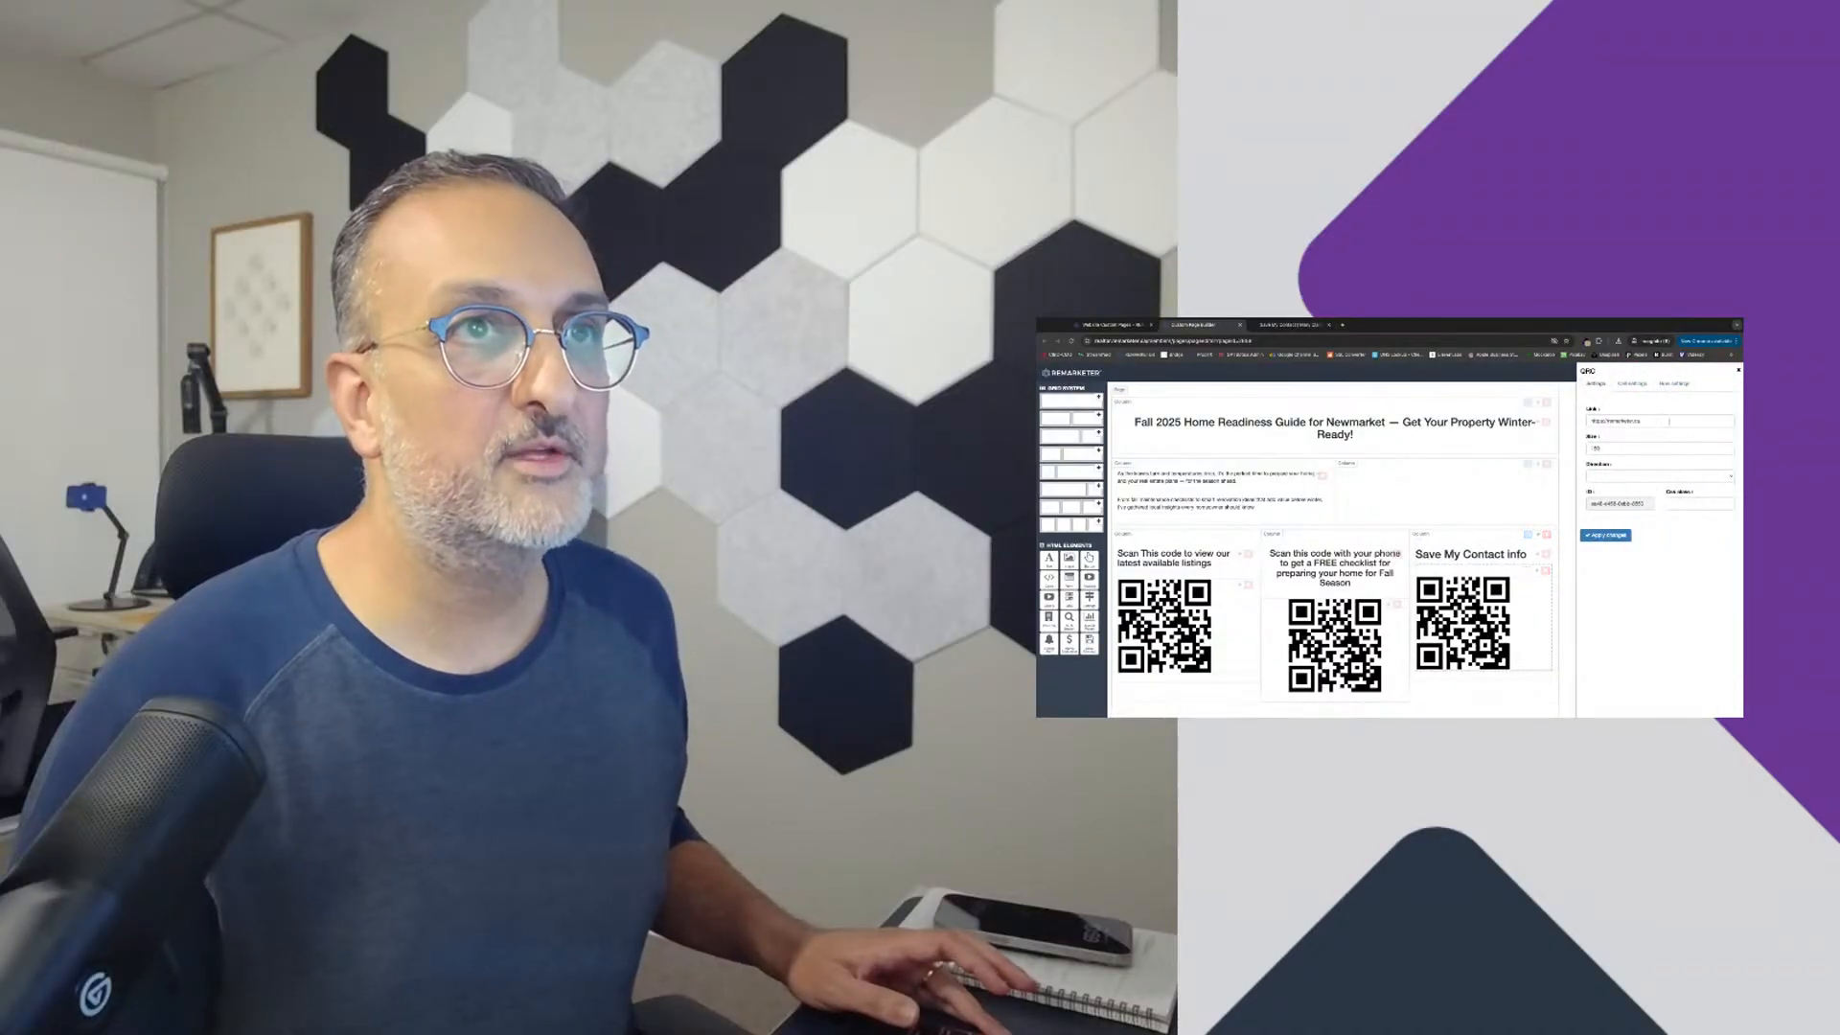
triple_click(1670, 420)
key("ctrl+v")
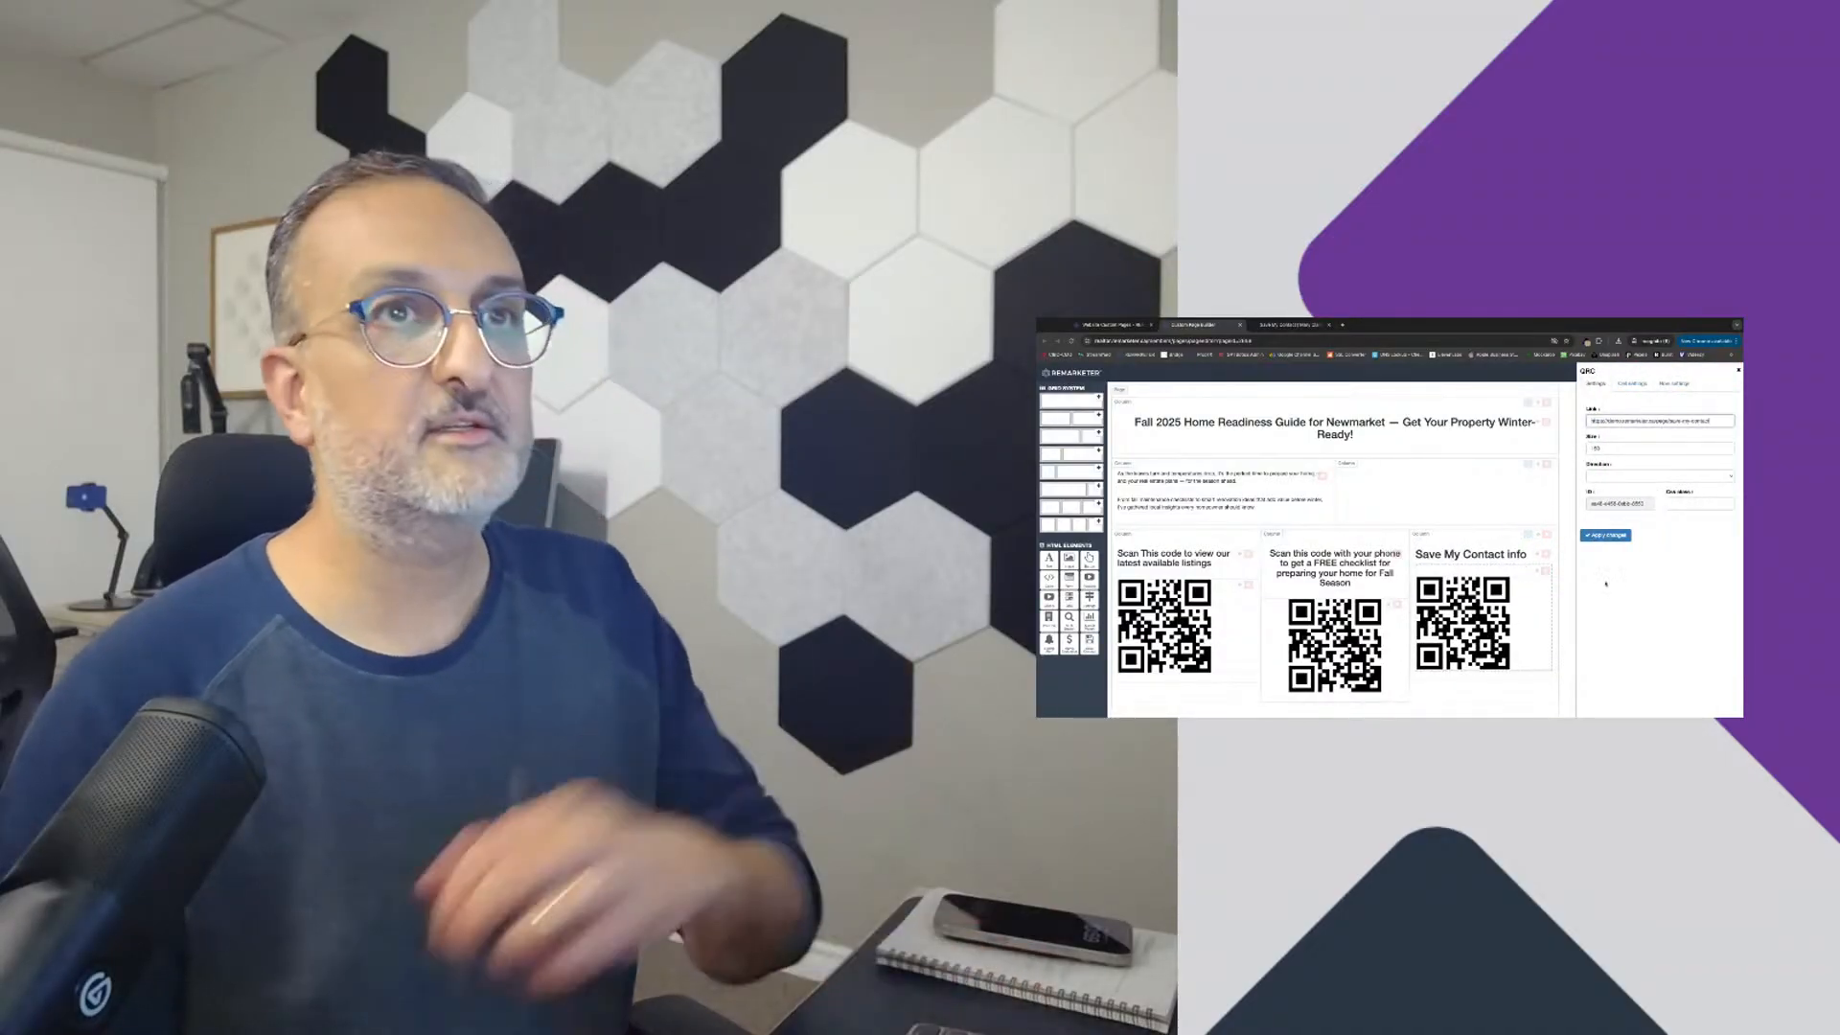
left_click(1610, 535)
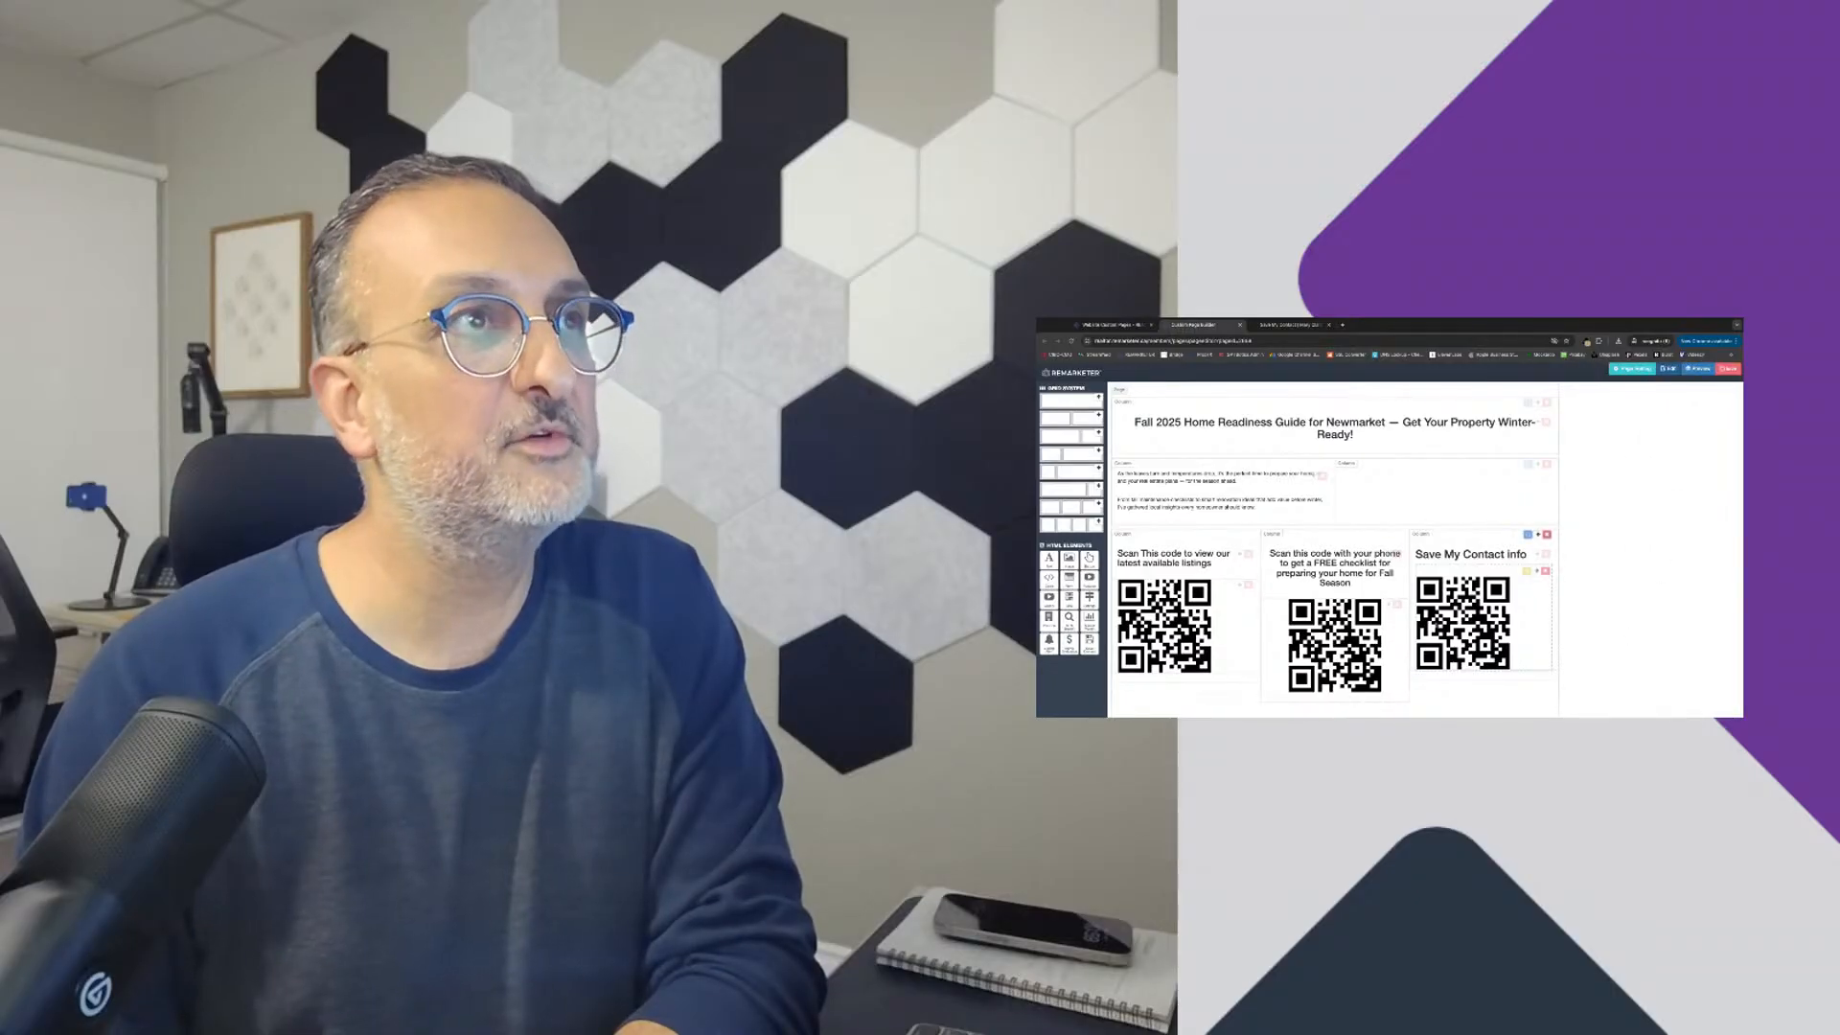
left_click(1729, 368)
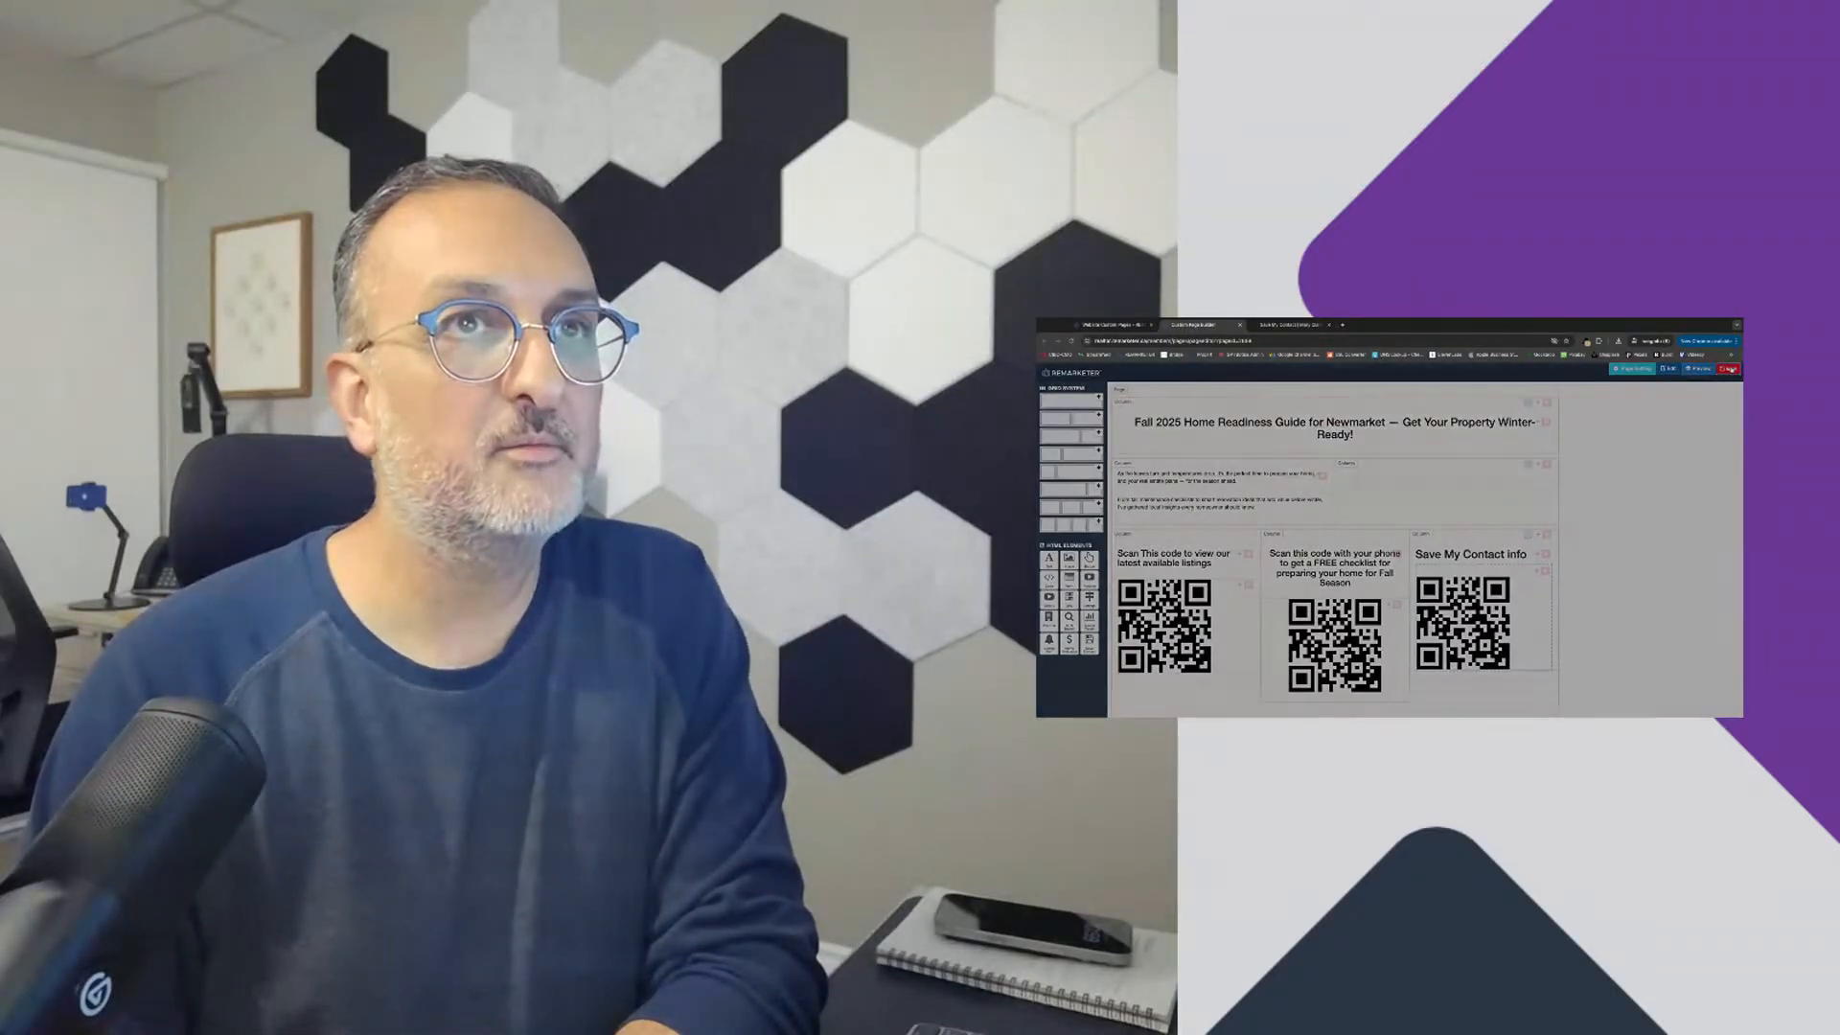
left_click(1485, 497)
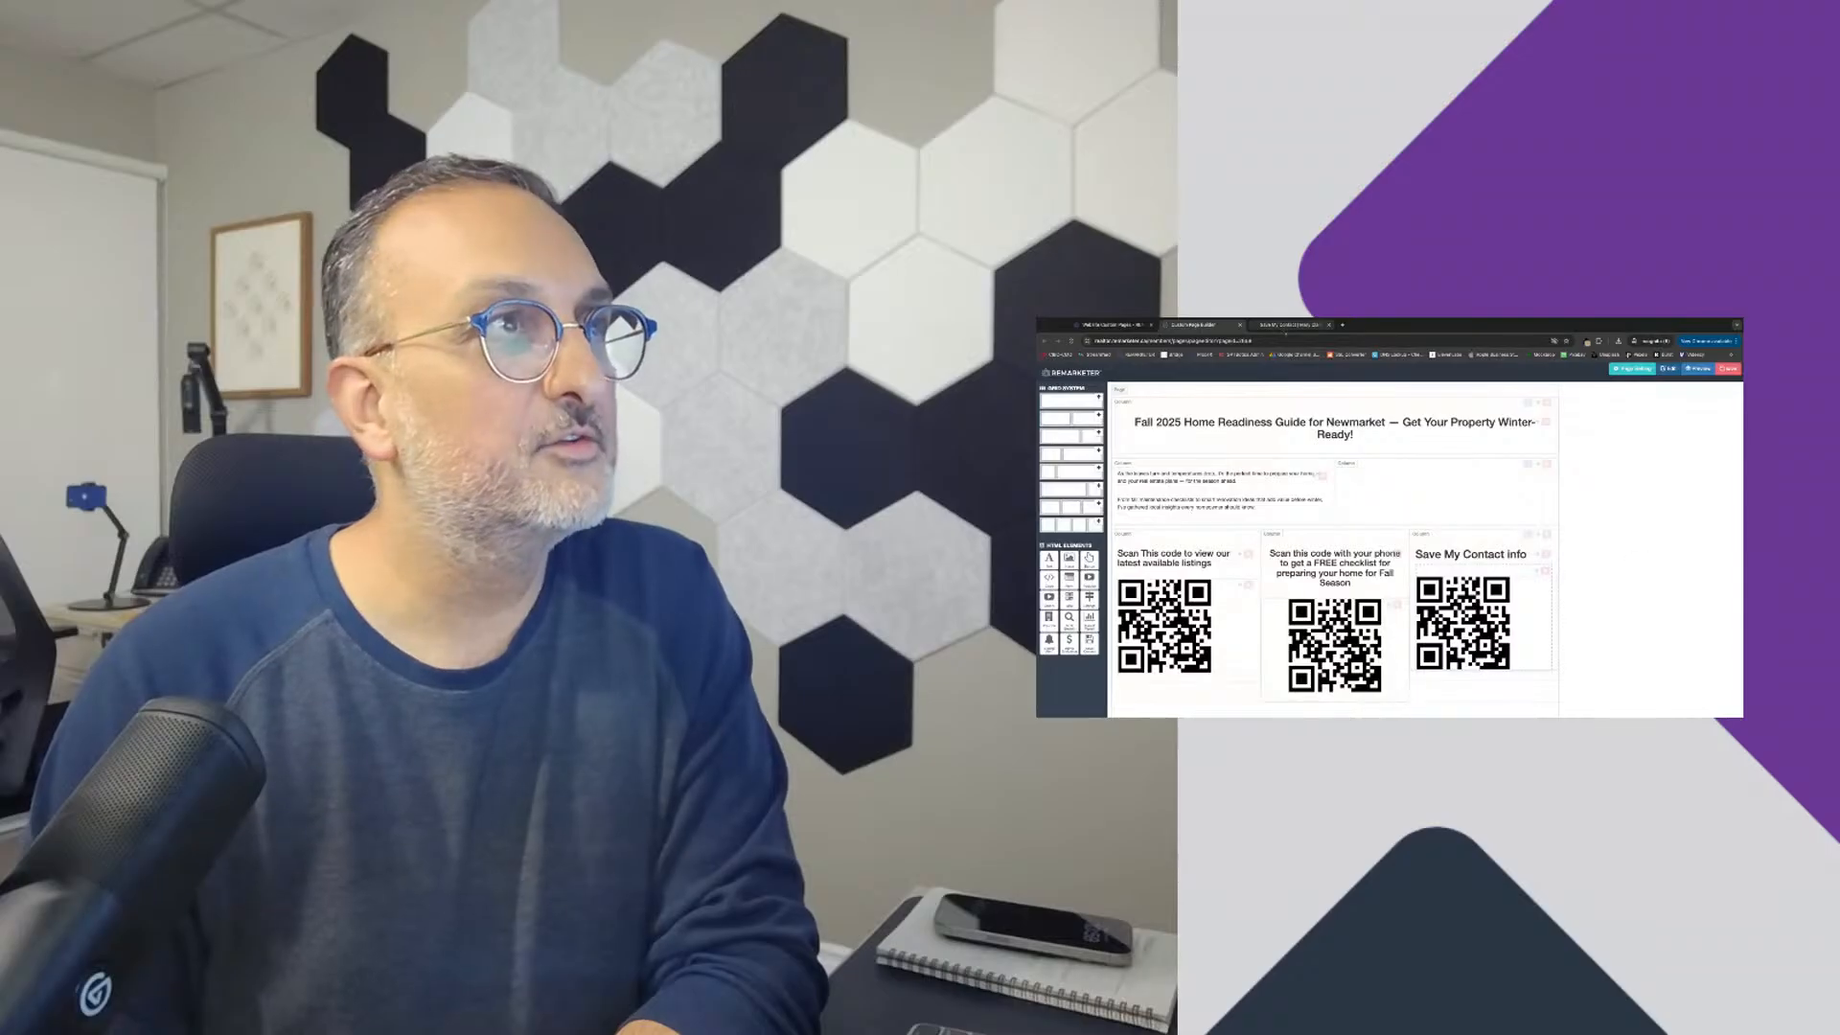
Step: Open the live Fall Event page from the custom pages list and review the row of three captioned QR codes
left_click(1112, 324)
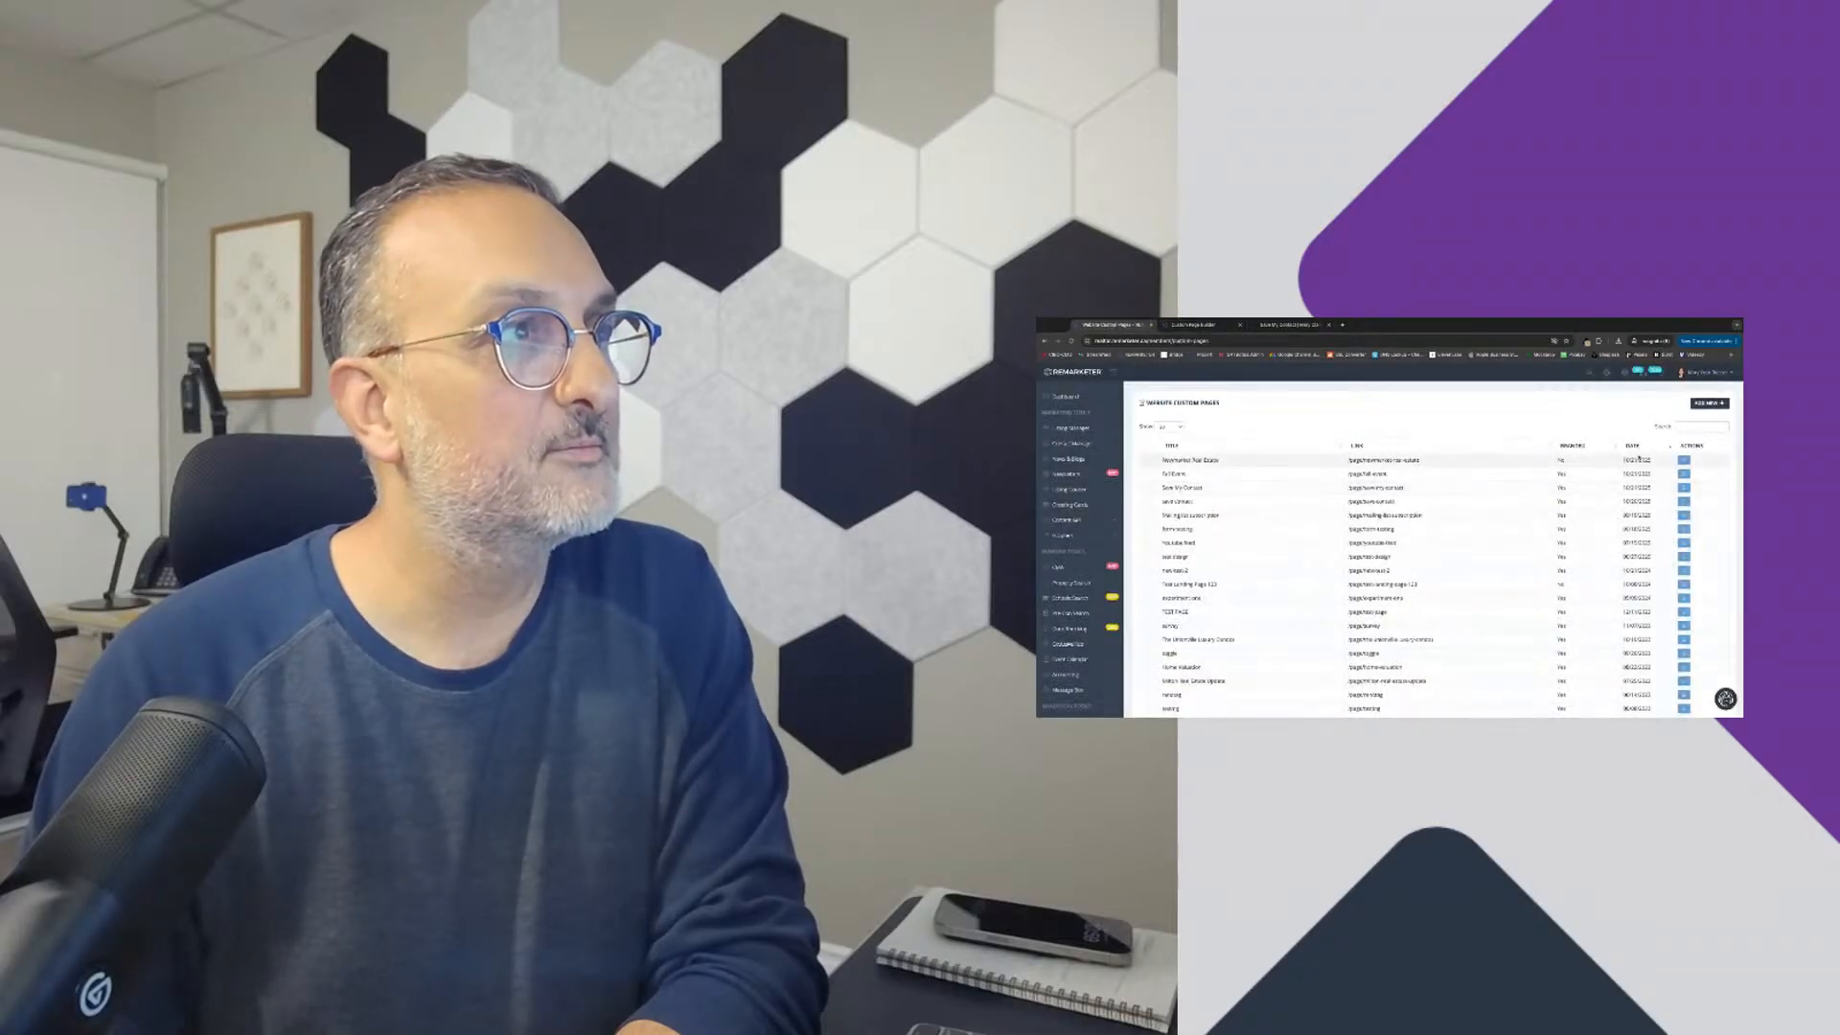
left_click(1683, 487)
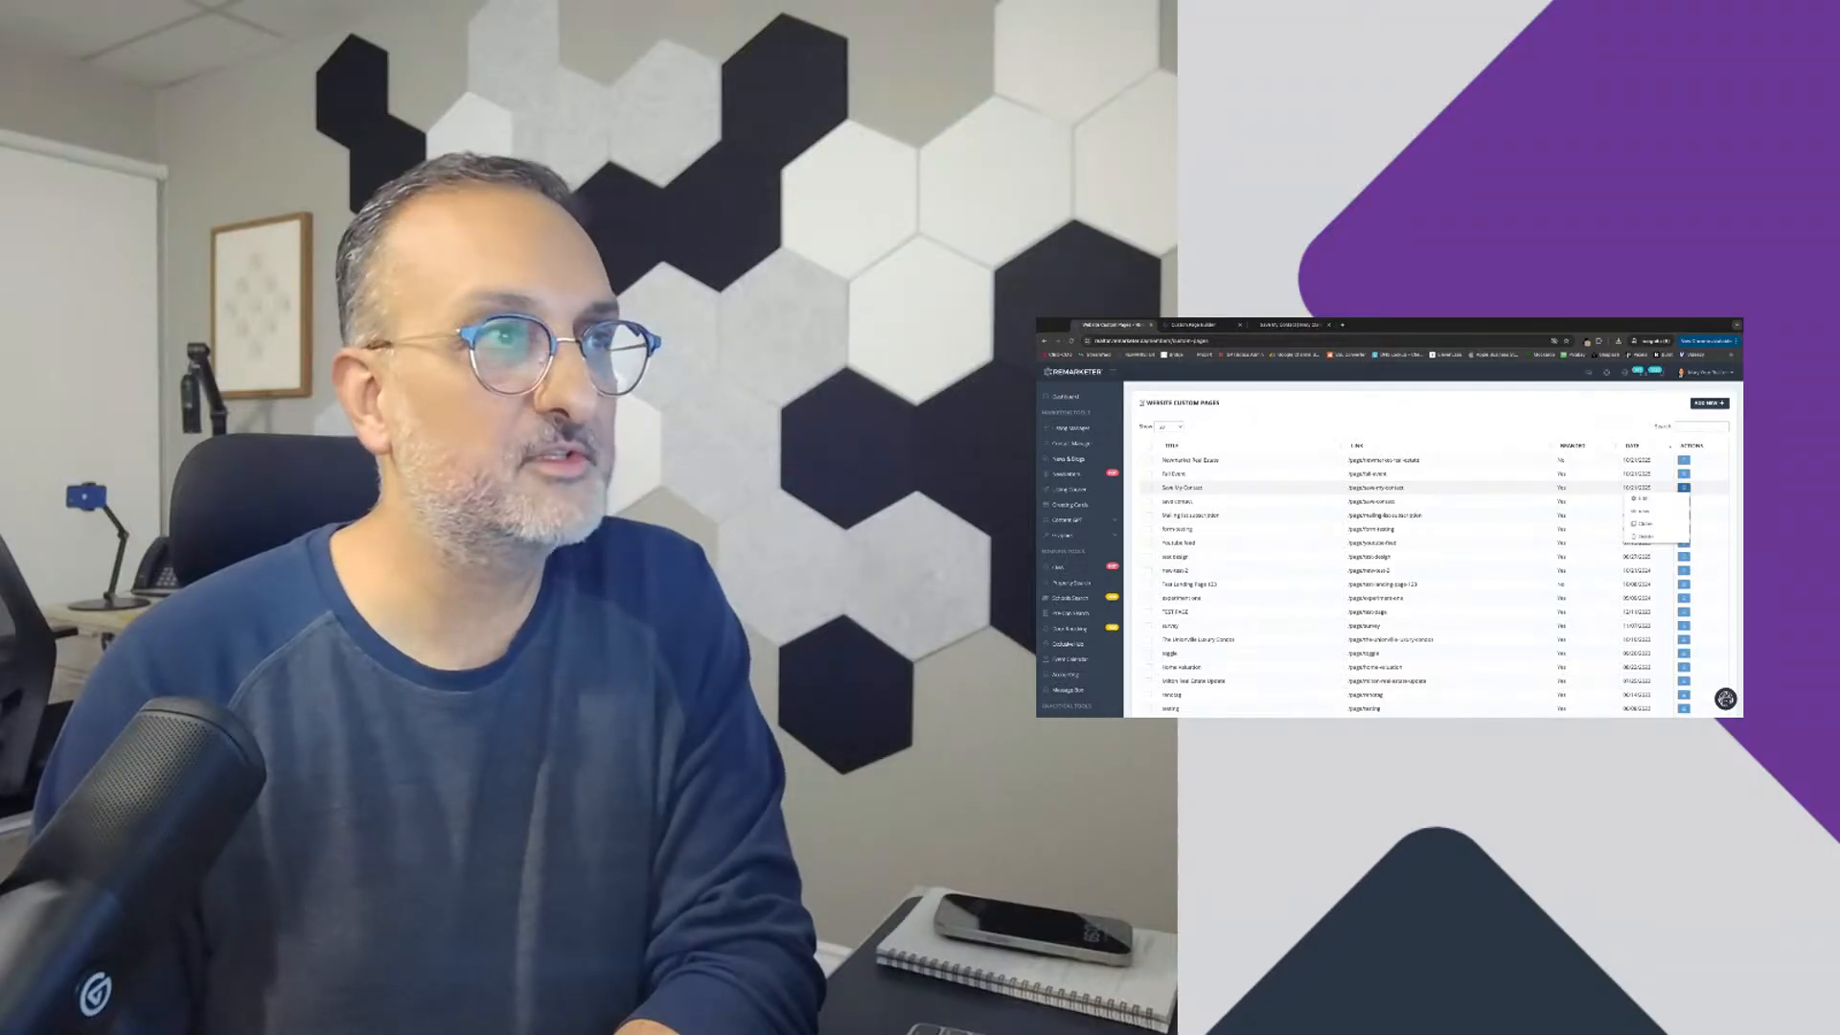
left_click(1641, 511)
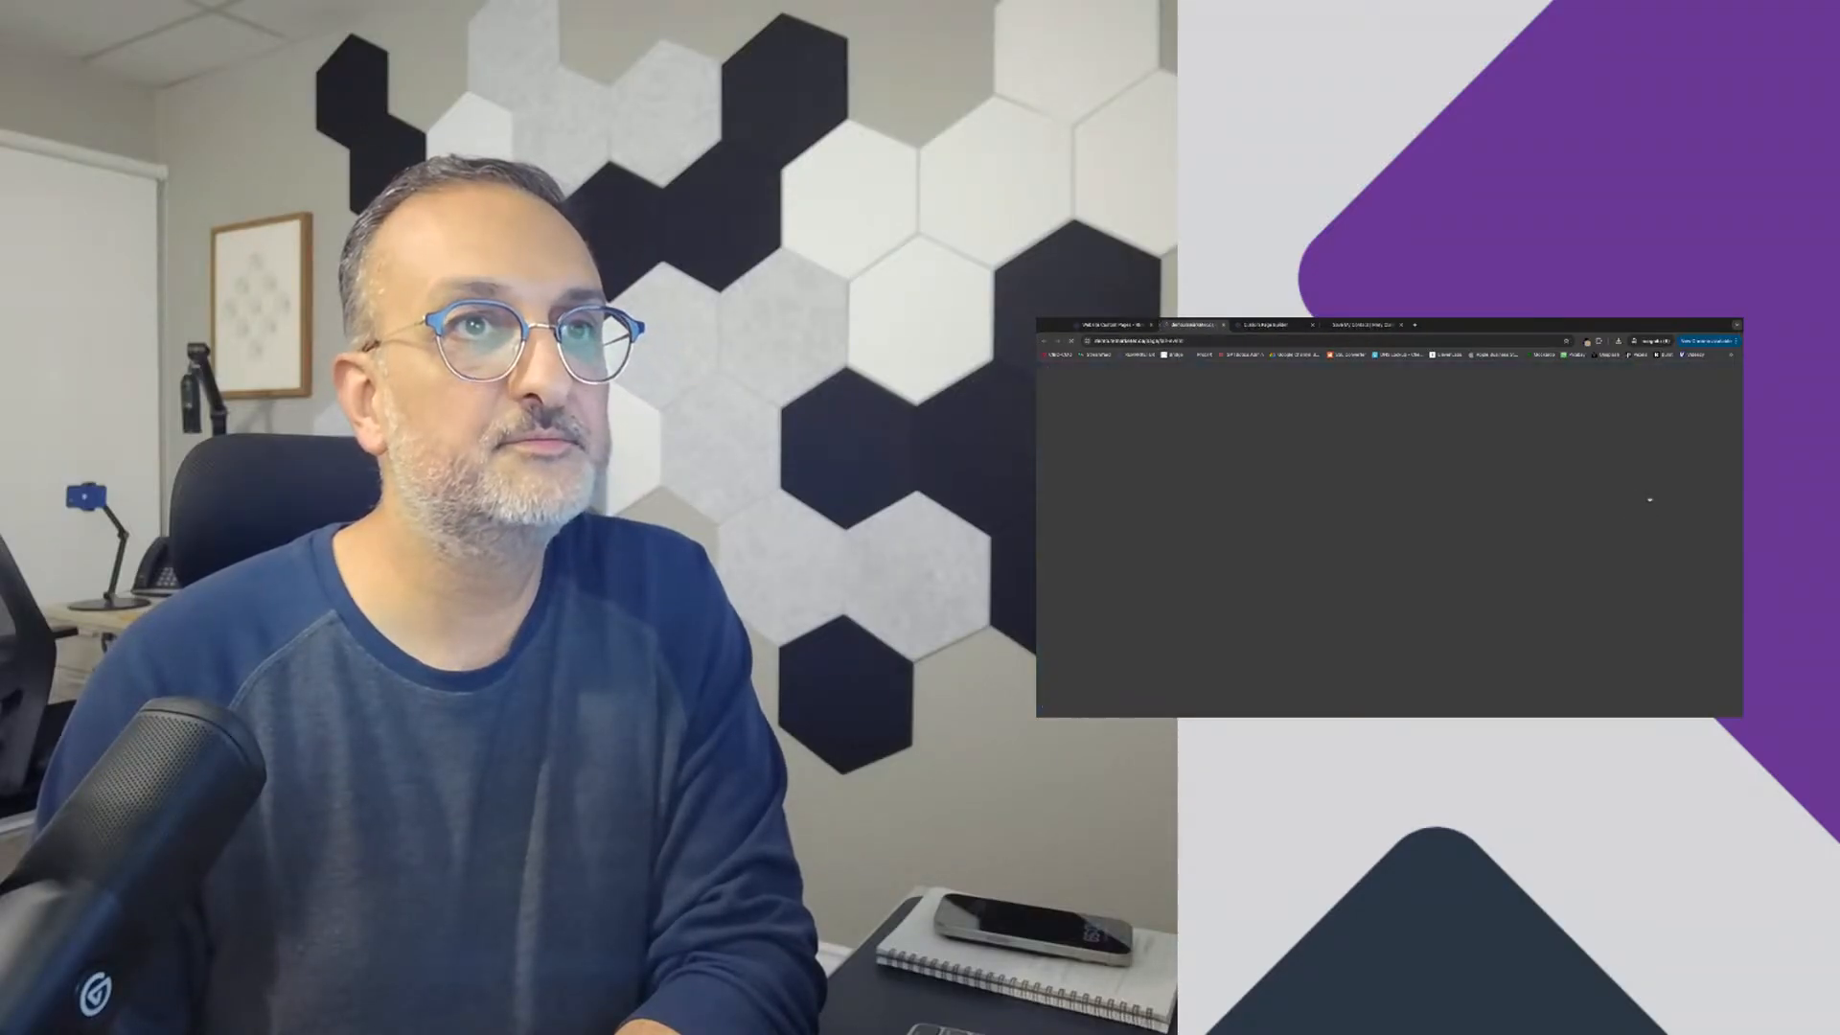
scroll(1434, 618, "down", 2)
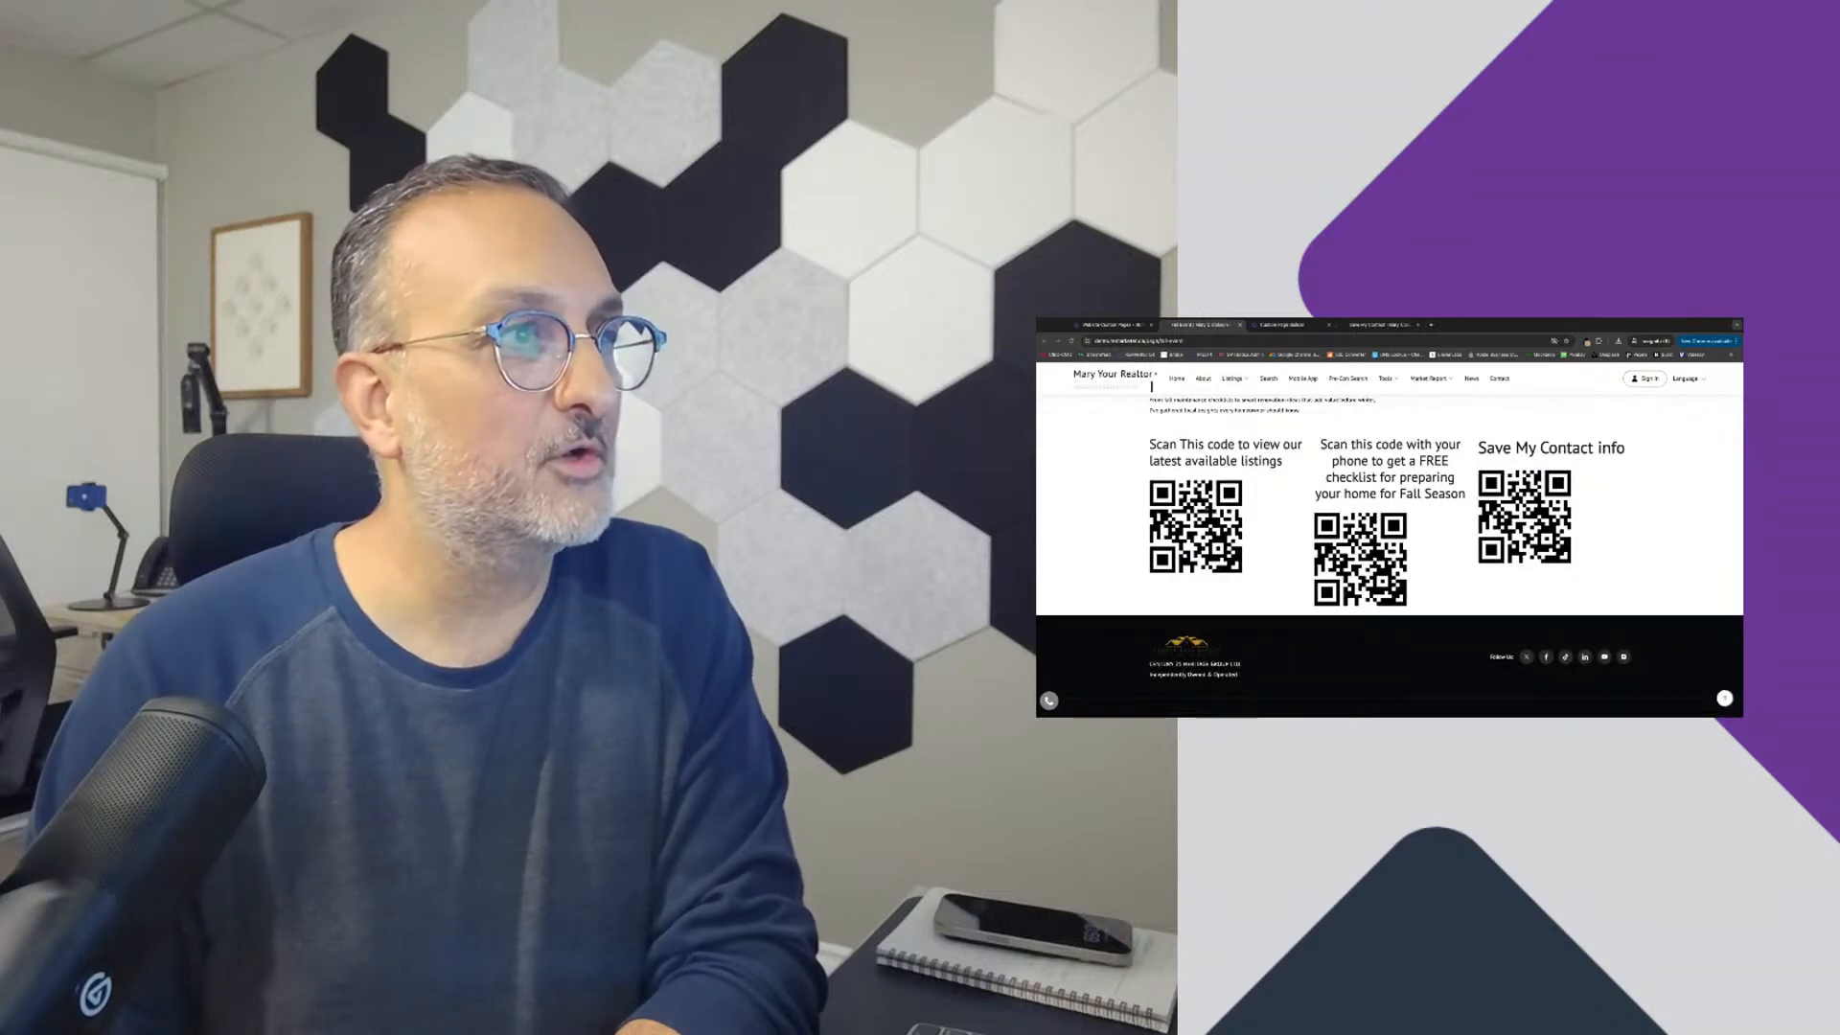
scroll(1579, 602, "up", 5)
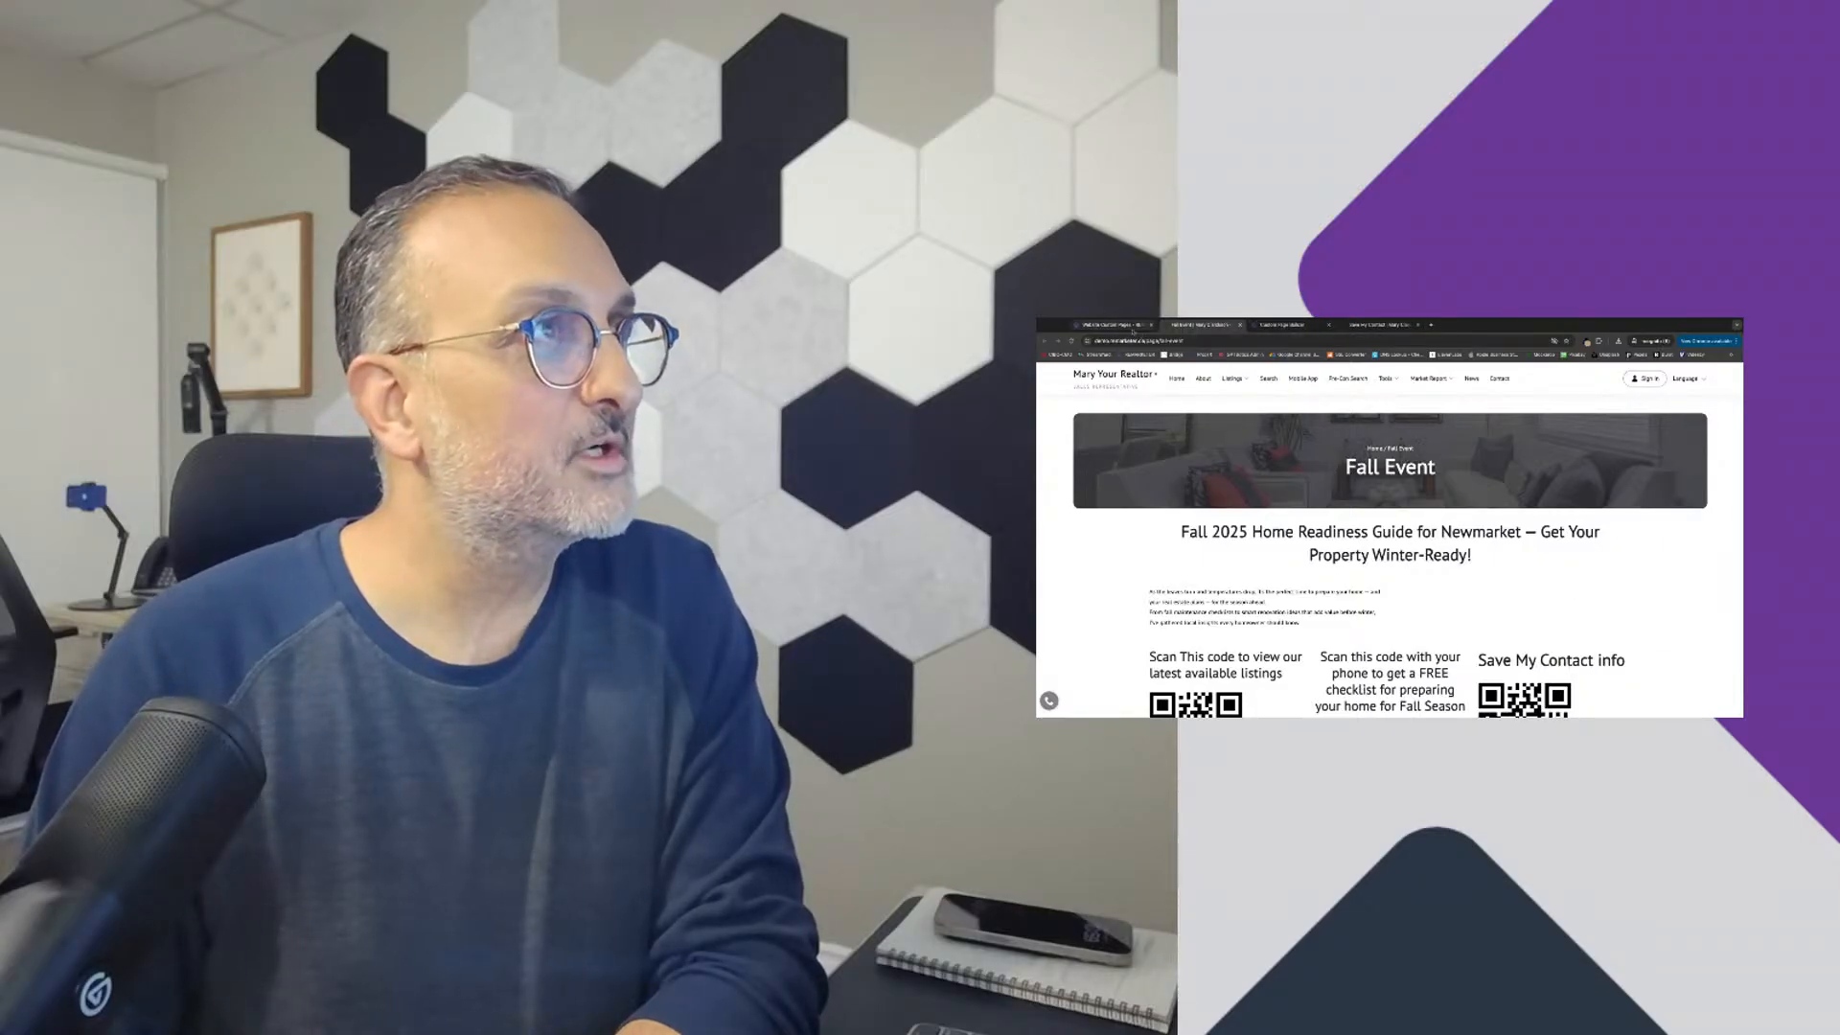
Step: Look over the open Save My Contact page and the full live Fall Event page, from its banner and intro to its QR codes
left_click(1111, 325)
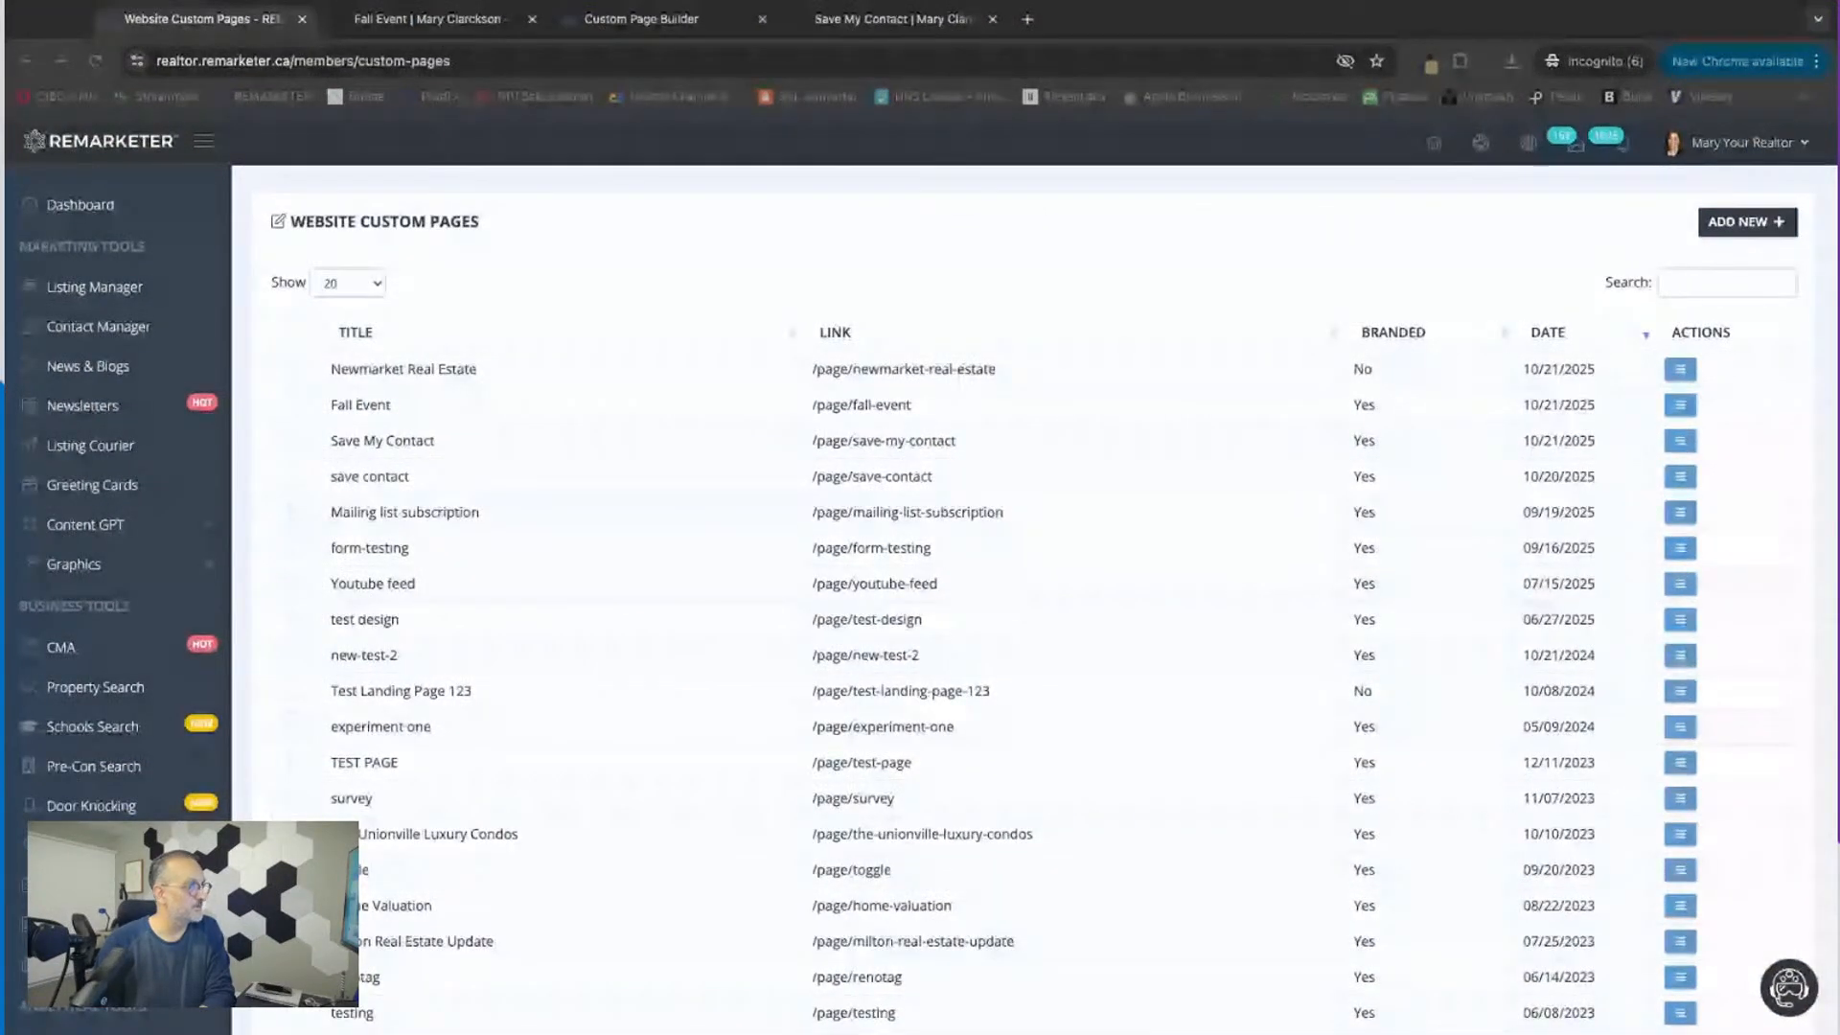
left_click(861, 19)
left_click(432, 19)
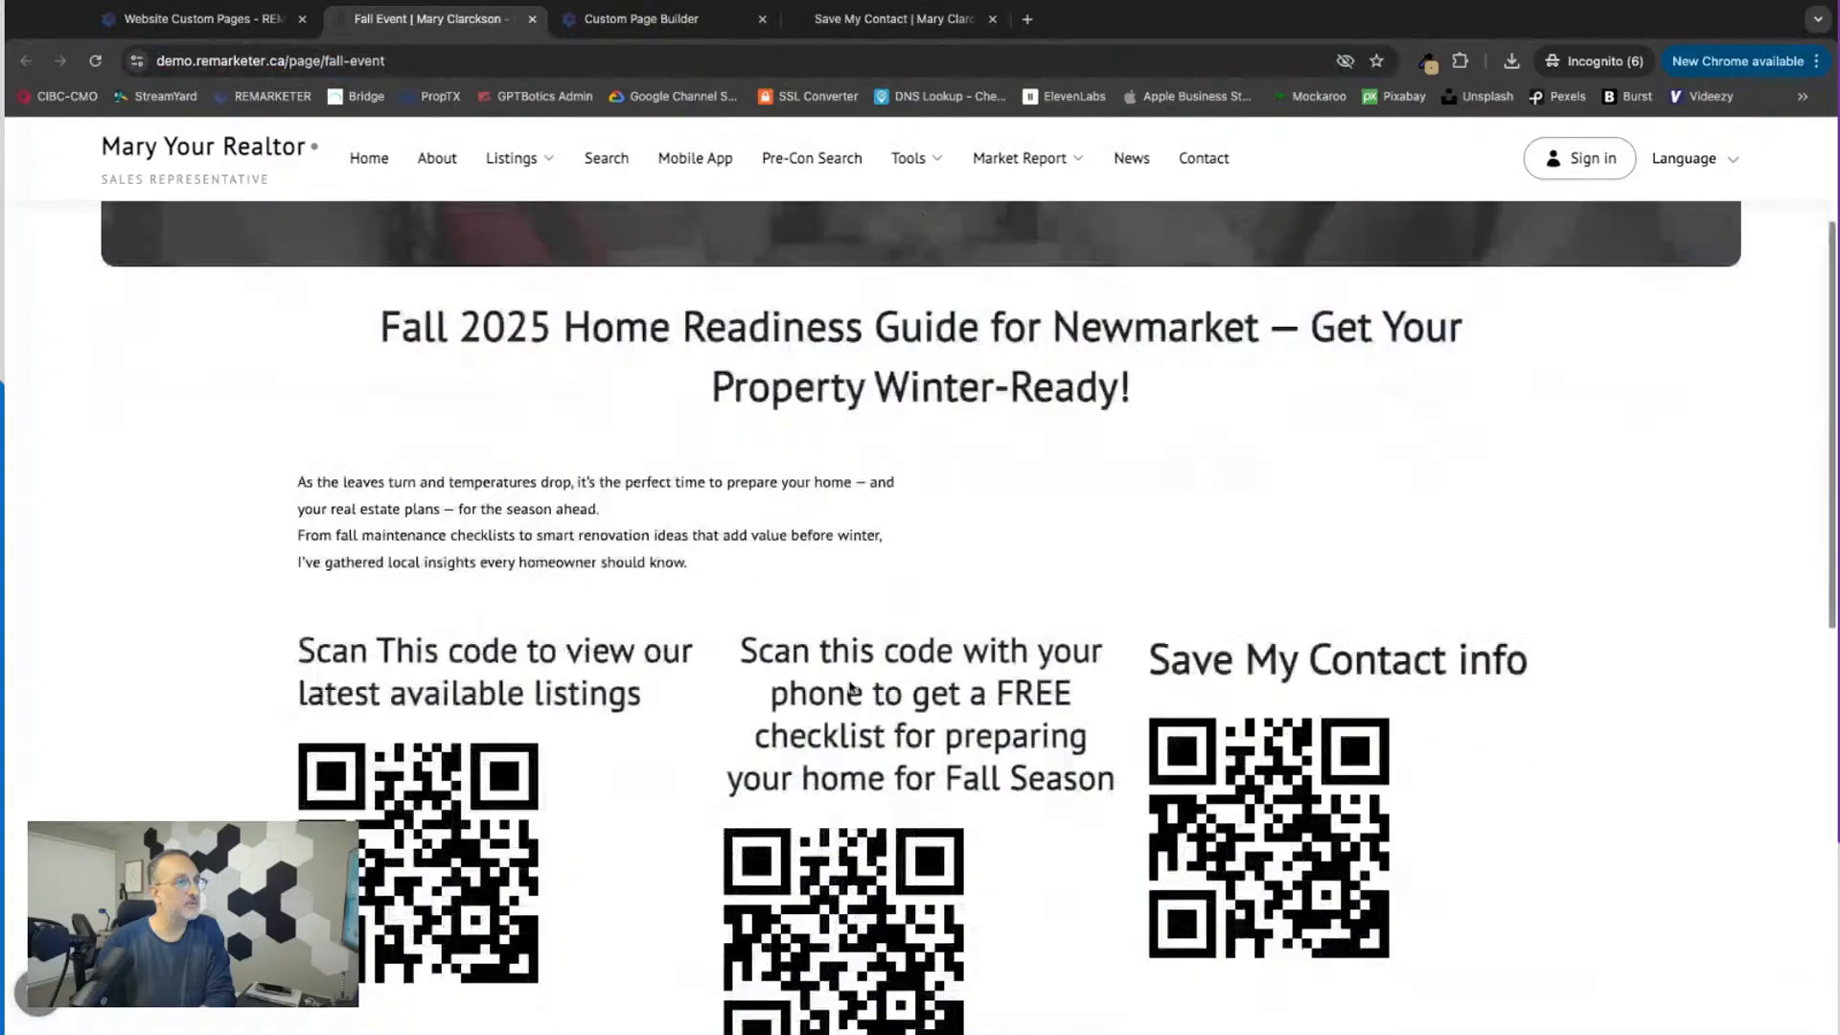
scroll(851, 687, "down", 6)
scroll(851, 687, "up", 4)
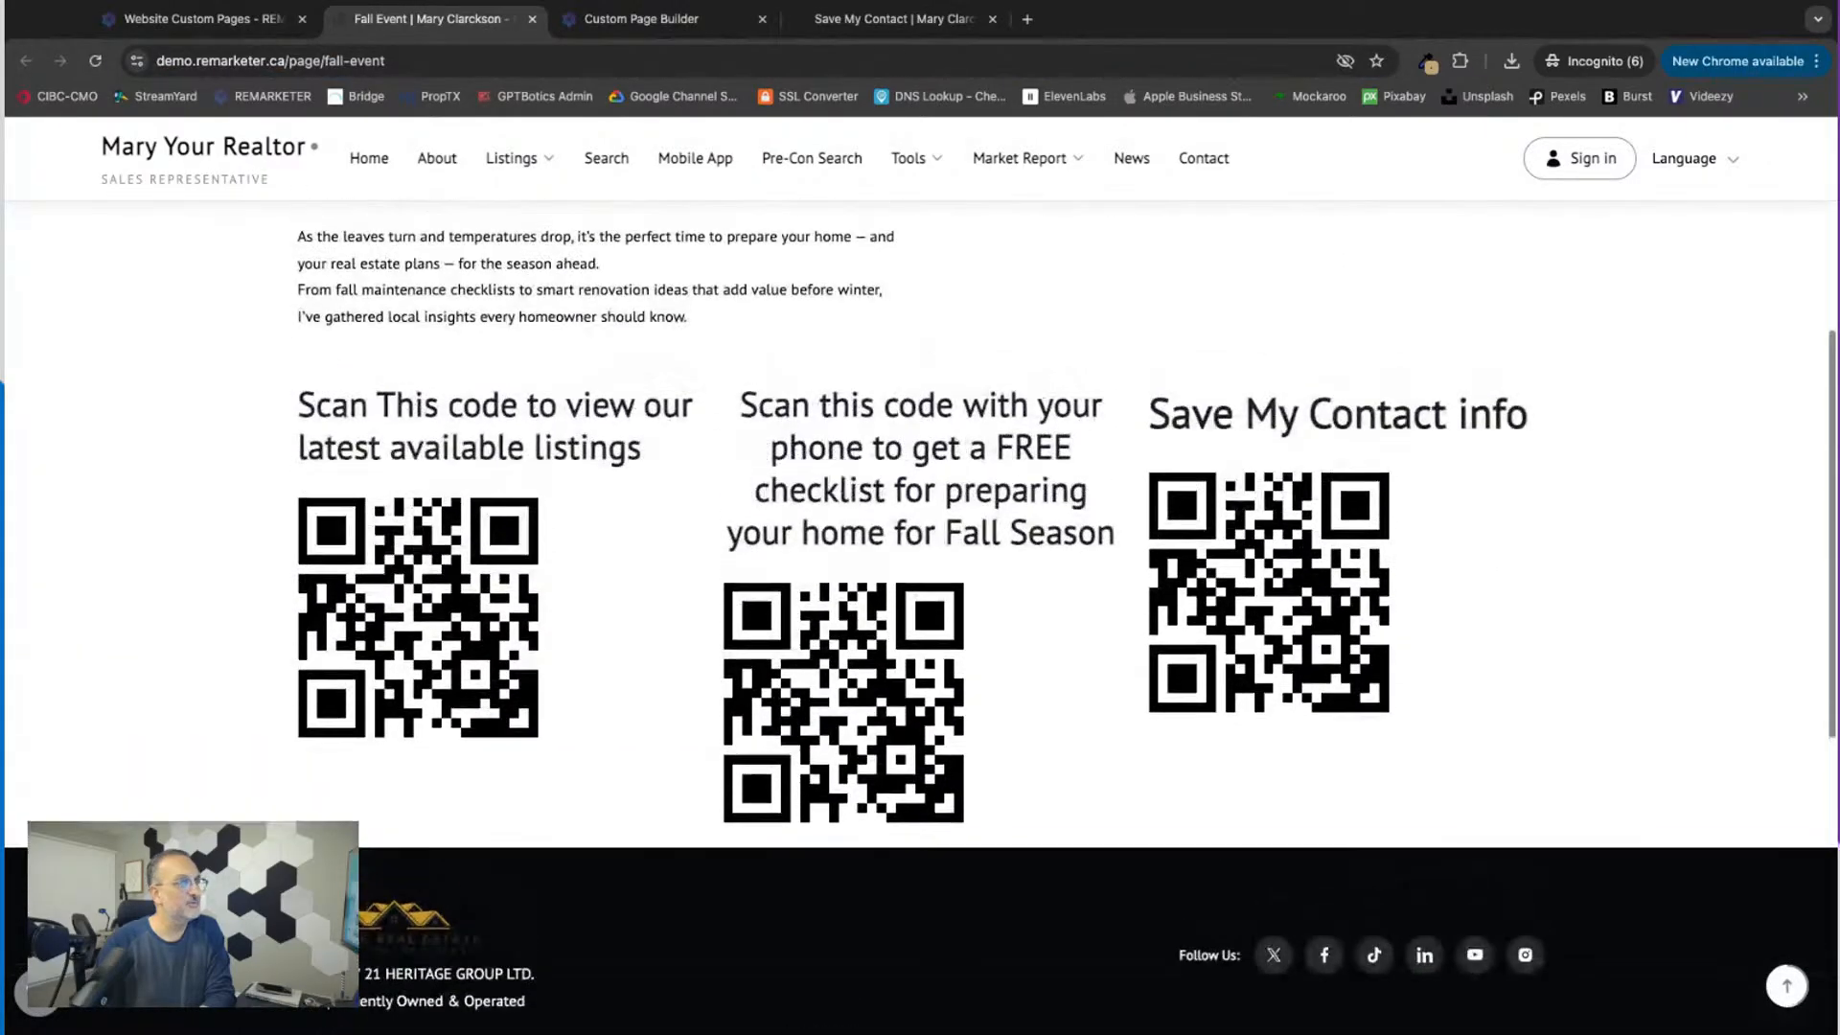
scroll(920, 613, "up", 4)
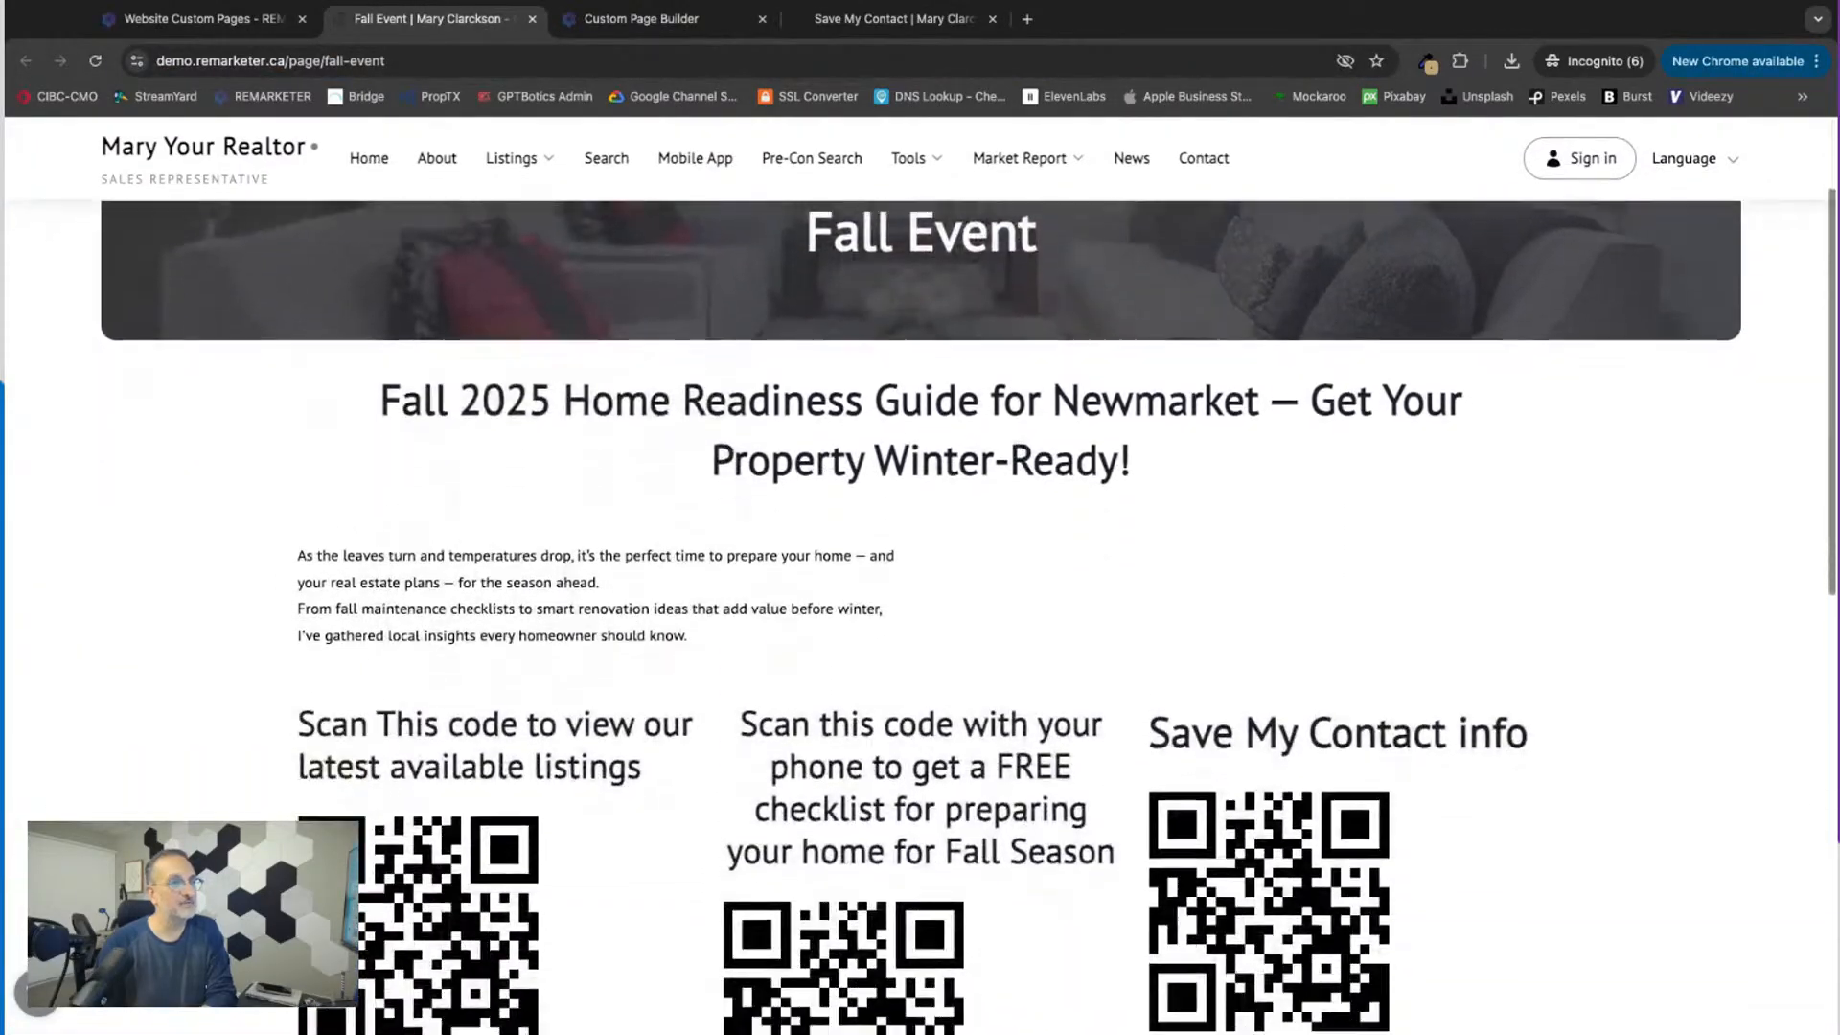
scroll(920, 613, "down", 4)
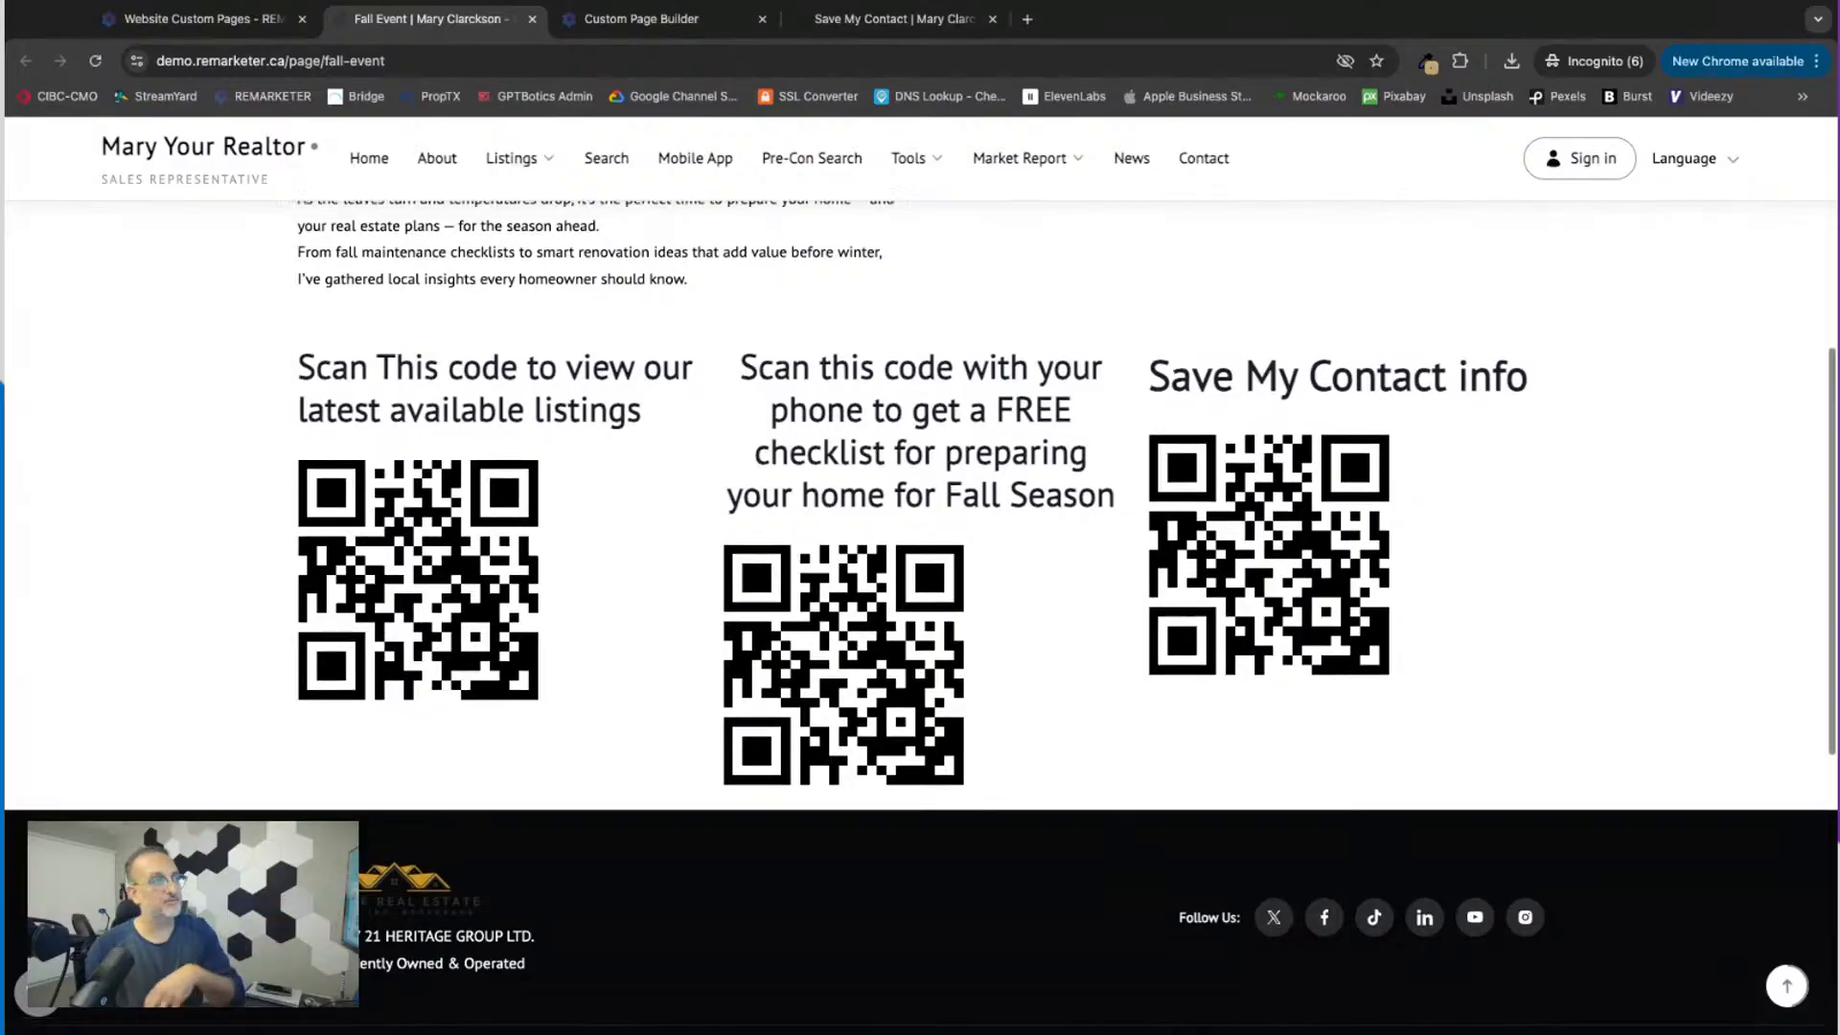
scroll(1264, 905, "up", 5)
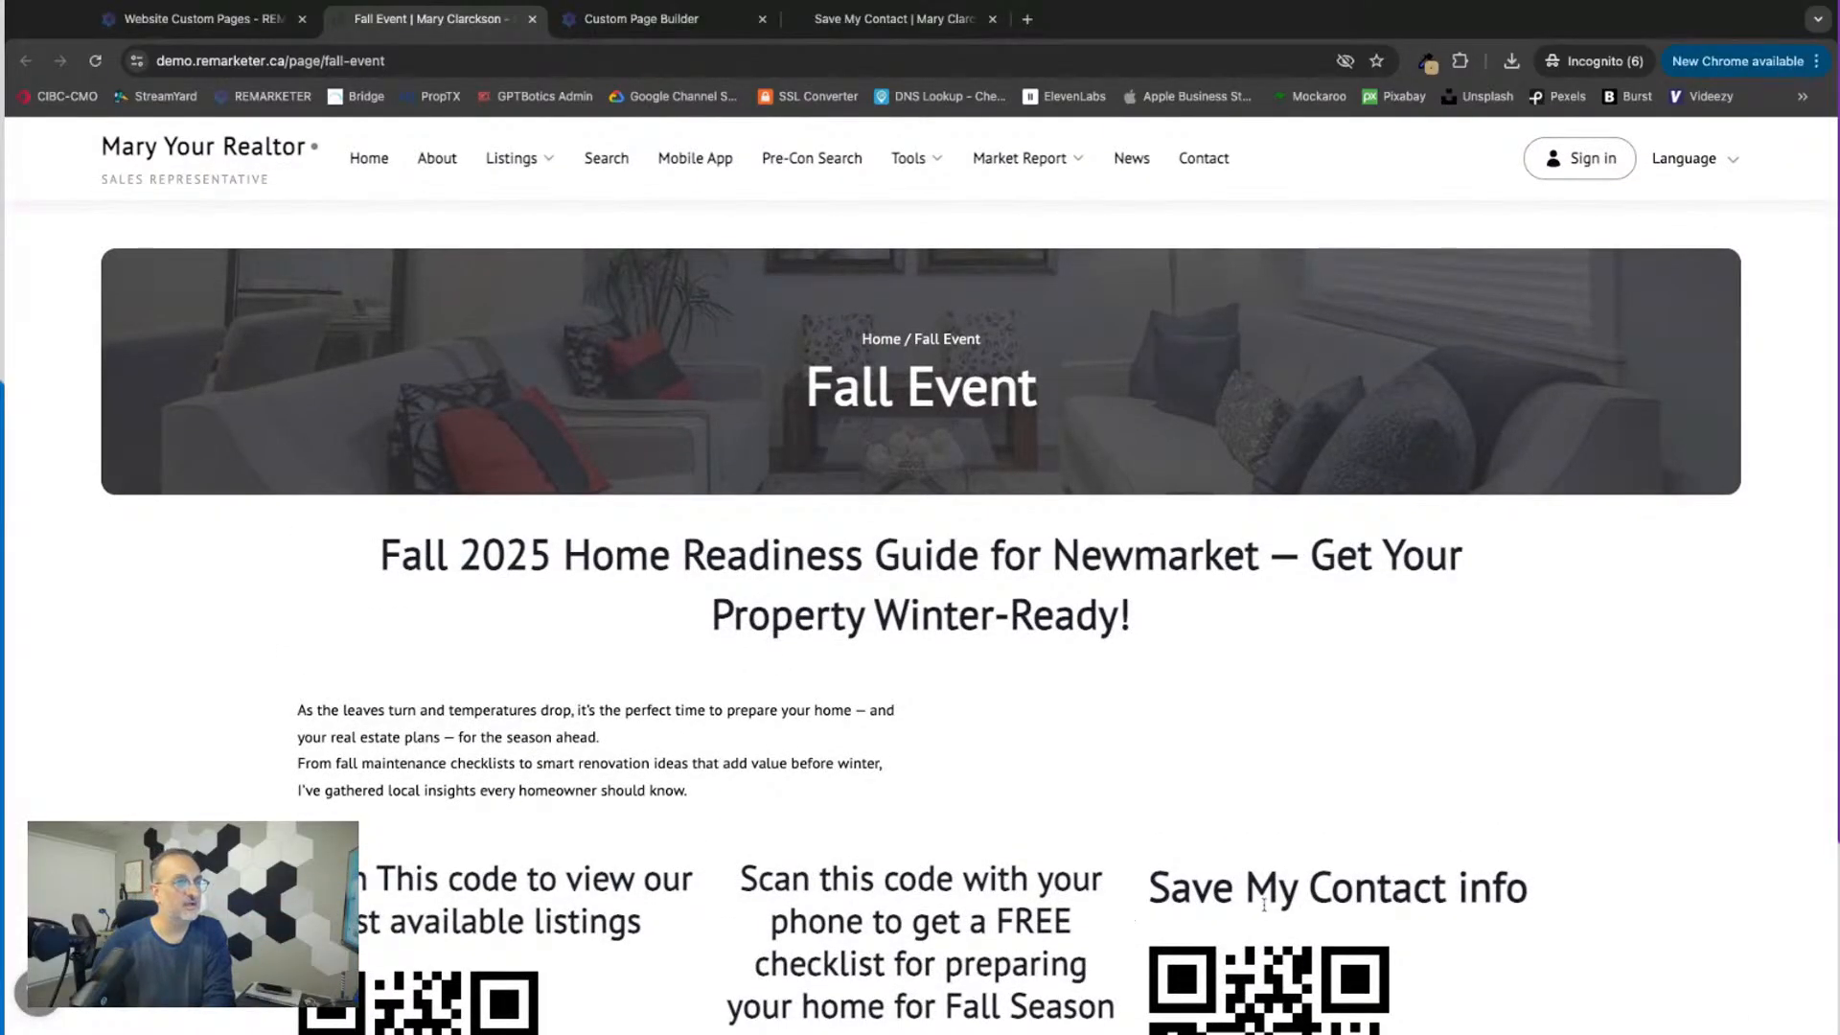
Step: Revisit the custom pages list and the Fall Event layout in the page builder
left_click(176, 24)
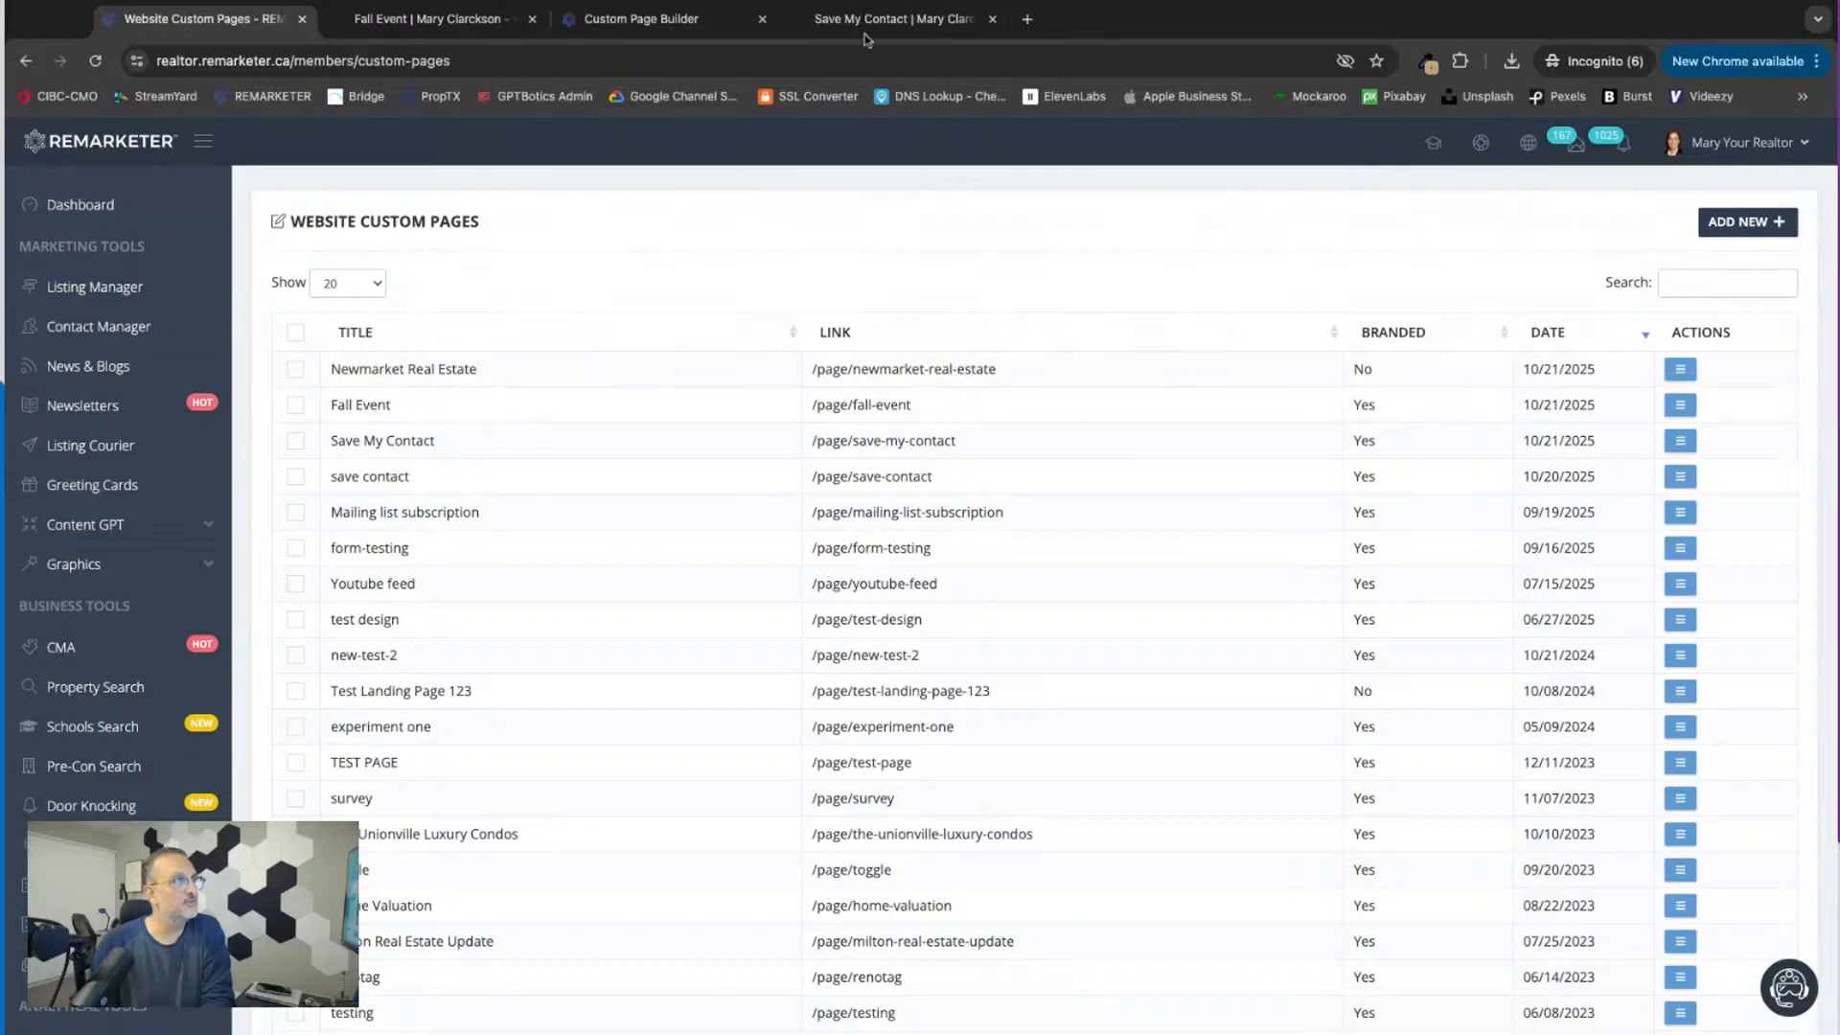
left_click(661, 23)
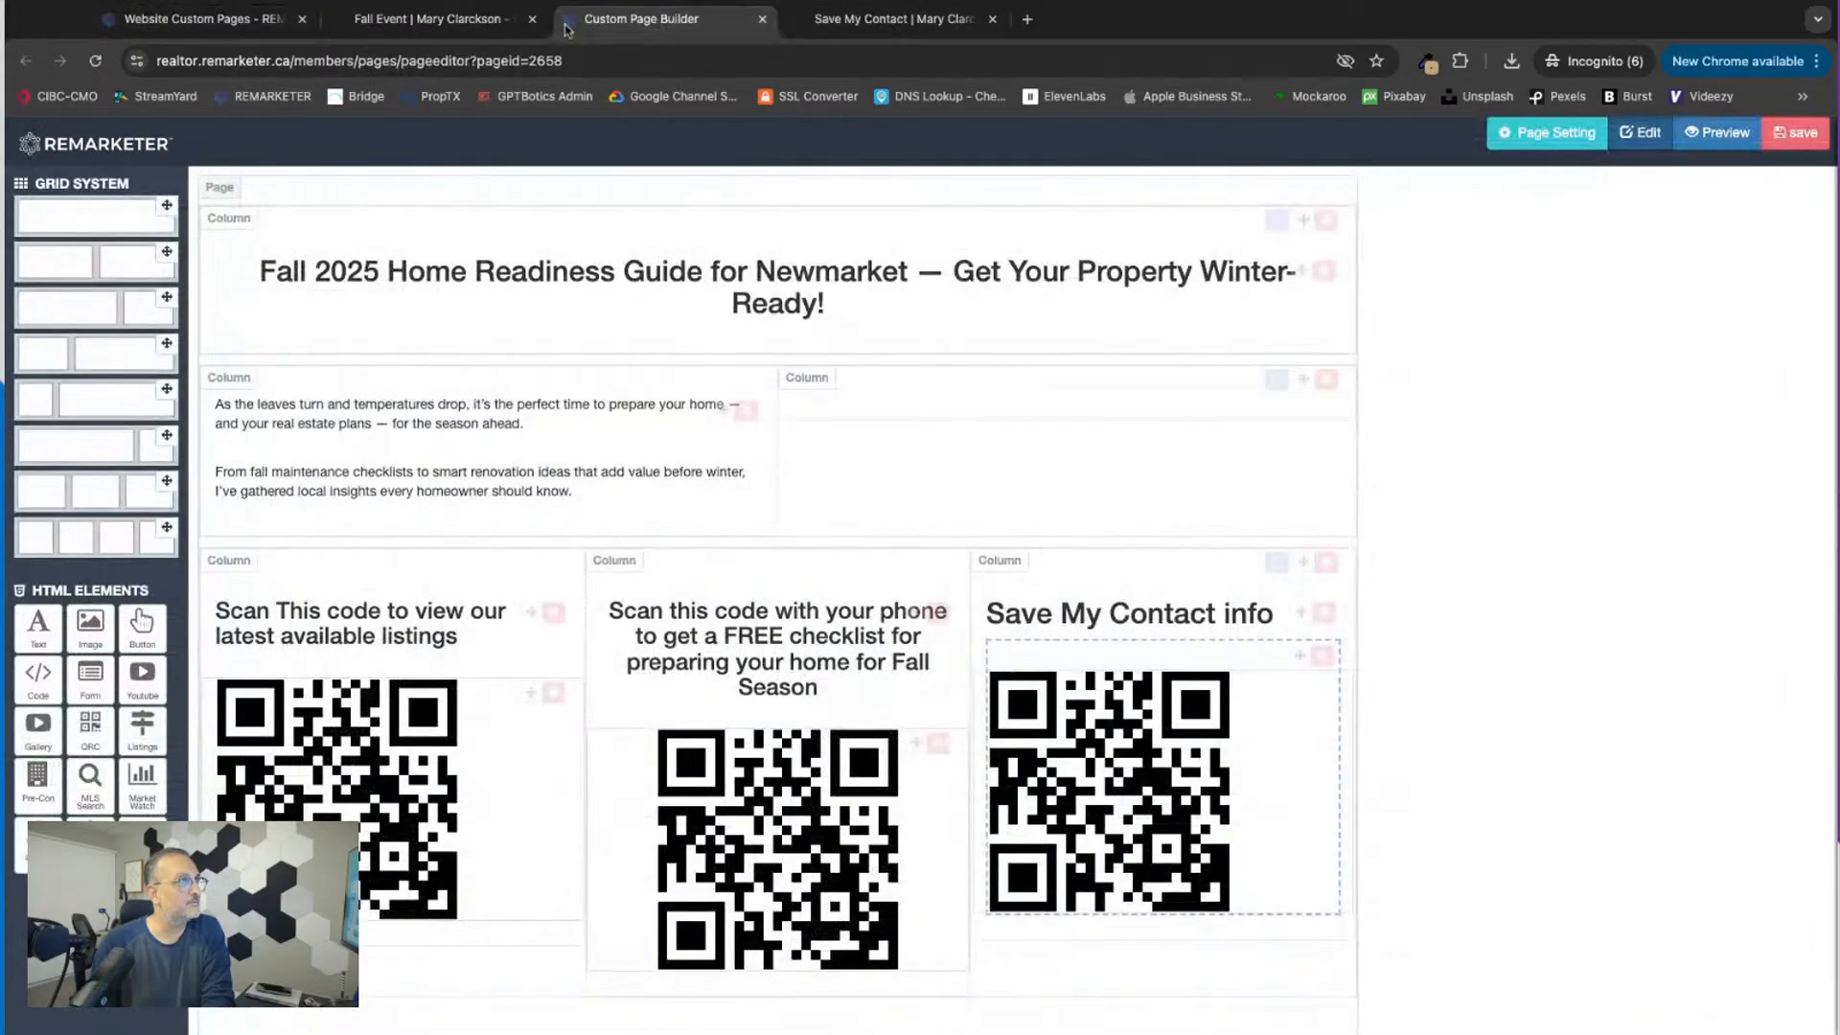
Step: Close the open Save My Contact page and return to the website custom pages list
left_click(470, 21)
left_click(314, 21)
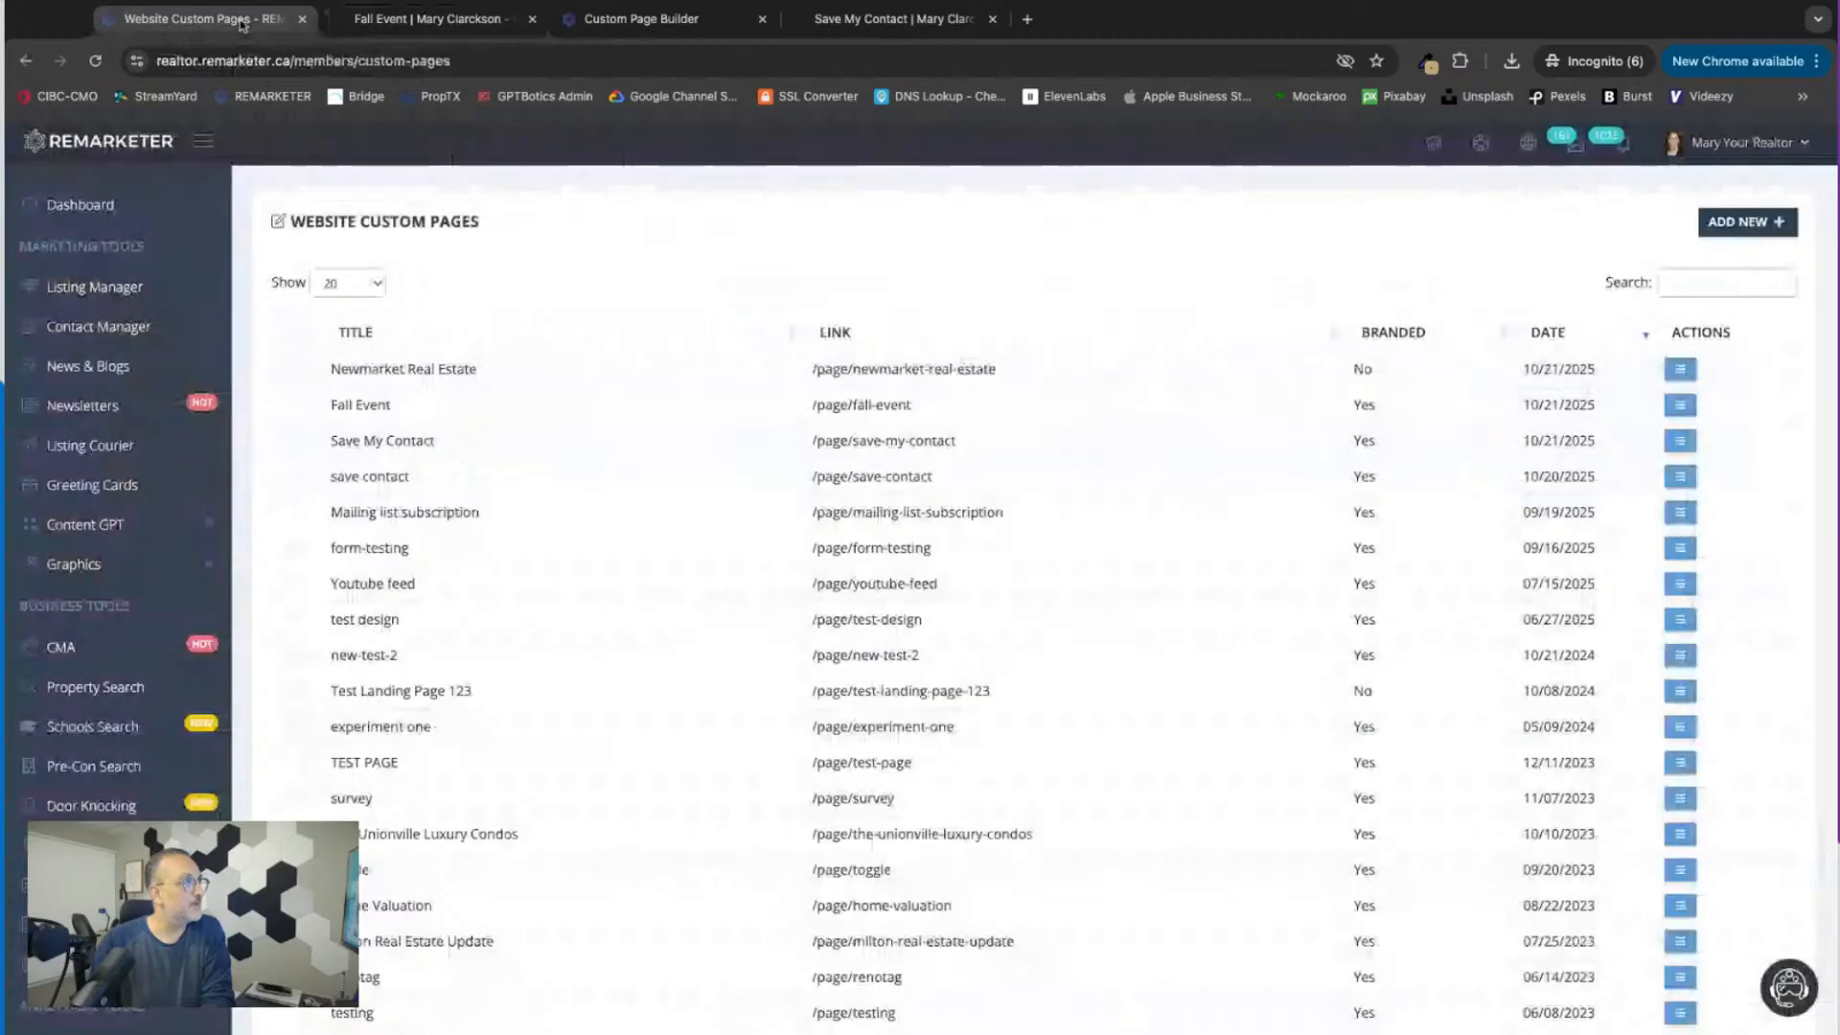
scroll(167, 676, "down", 3)
scroll(167, 676, "down", 1)
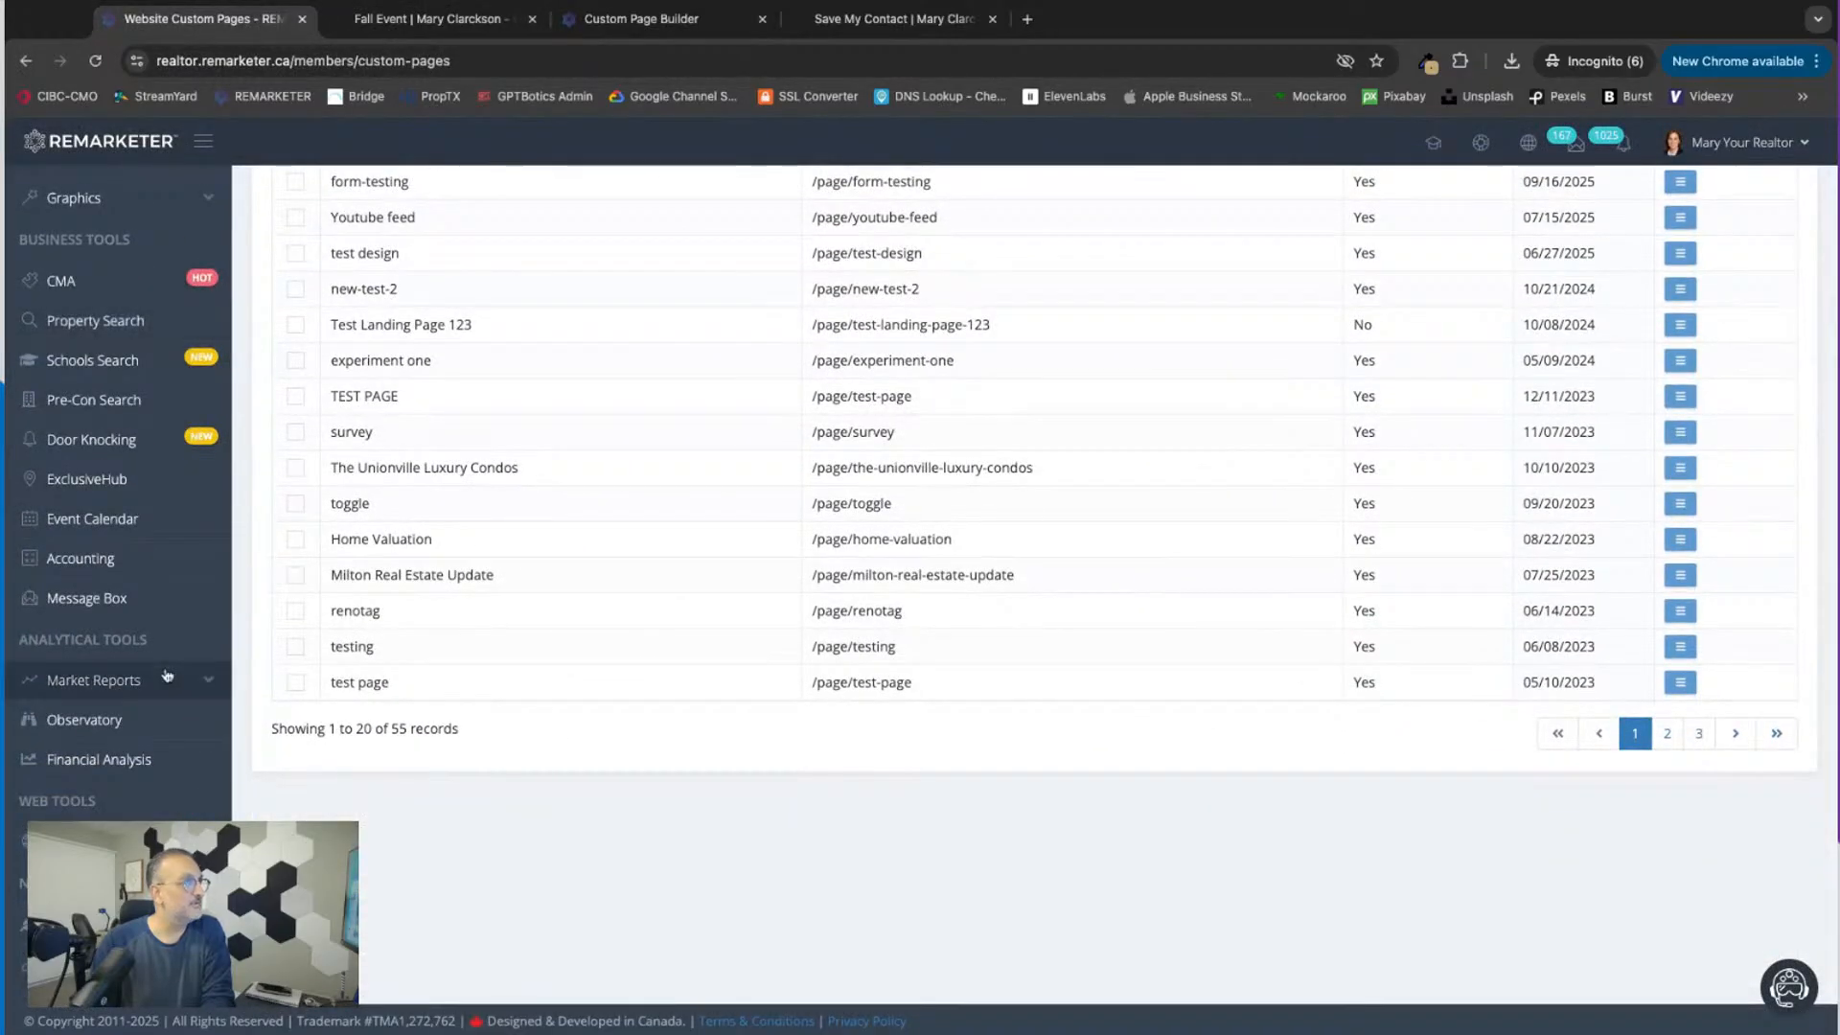
left_click(872, 18)
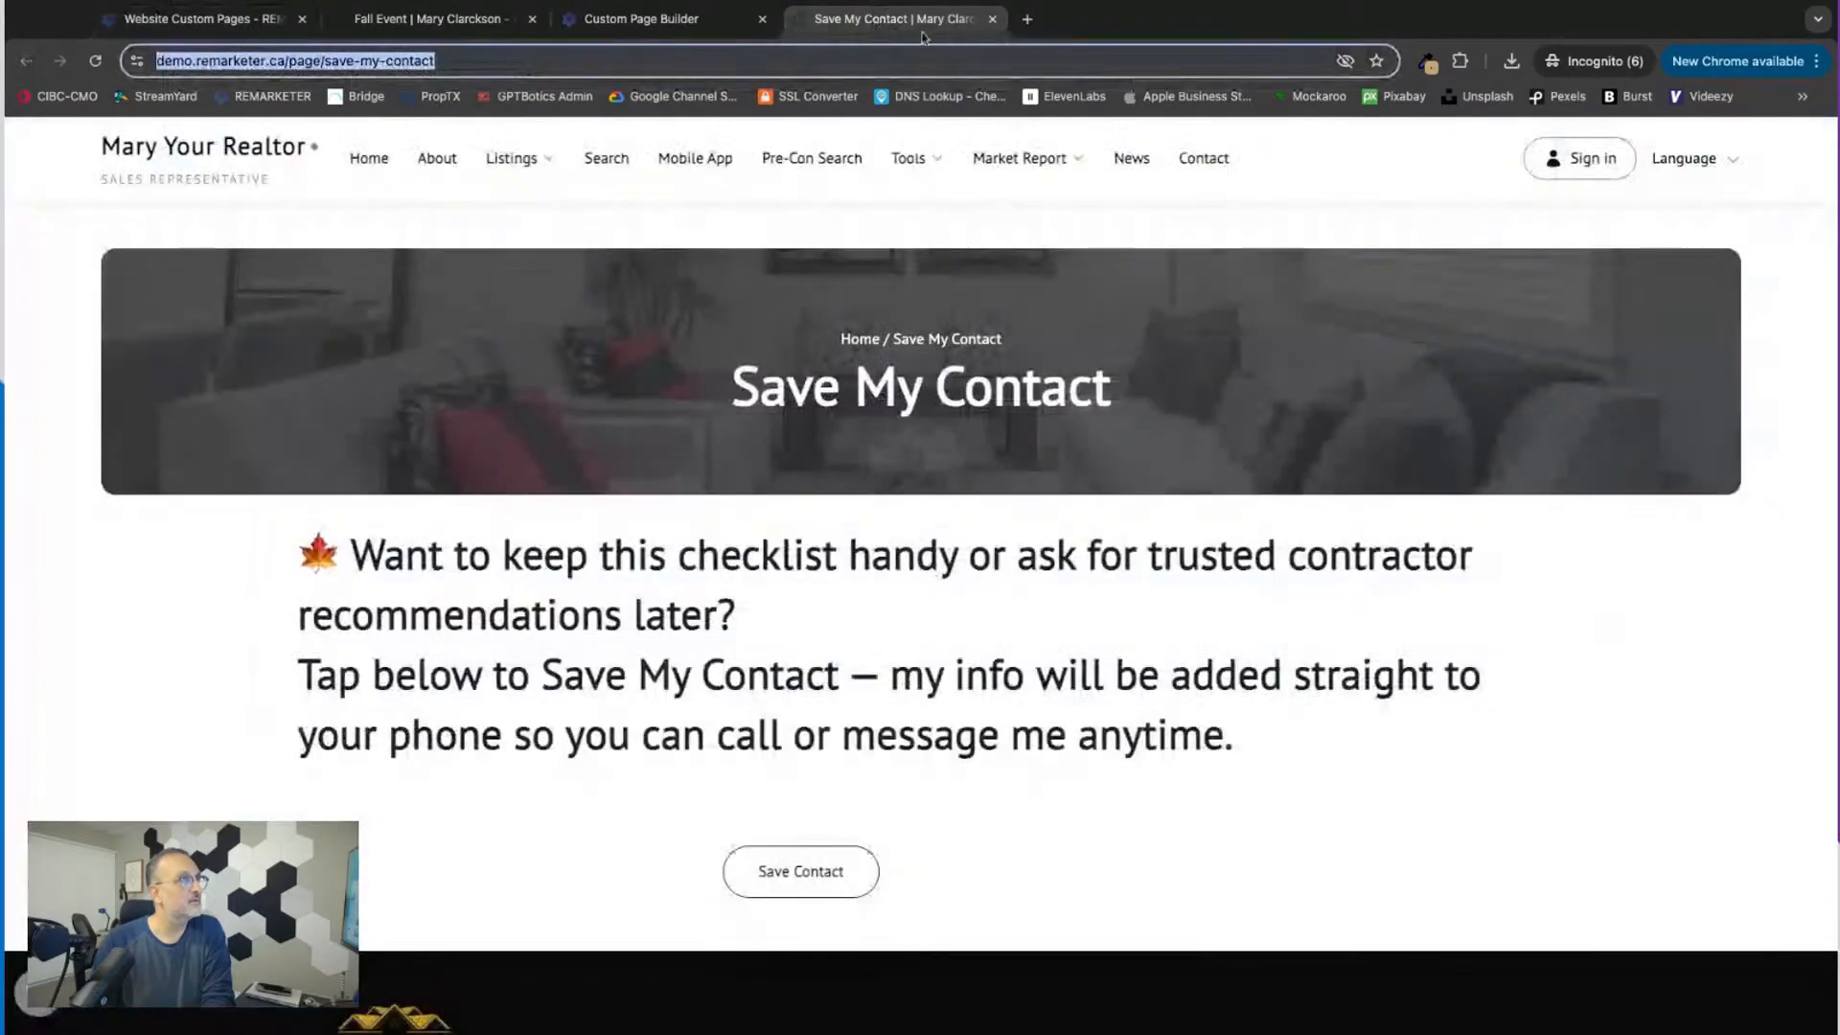
left_click(992, 19)
left_click(206, 21)
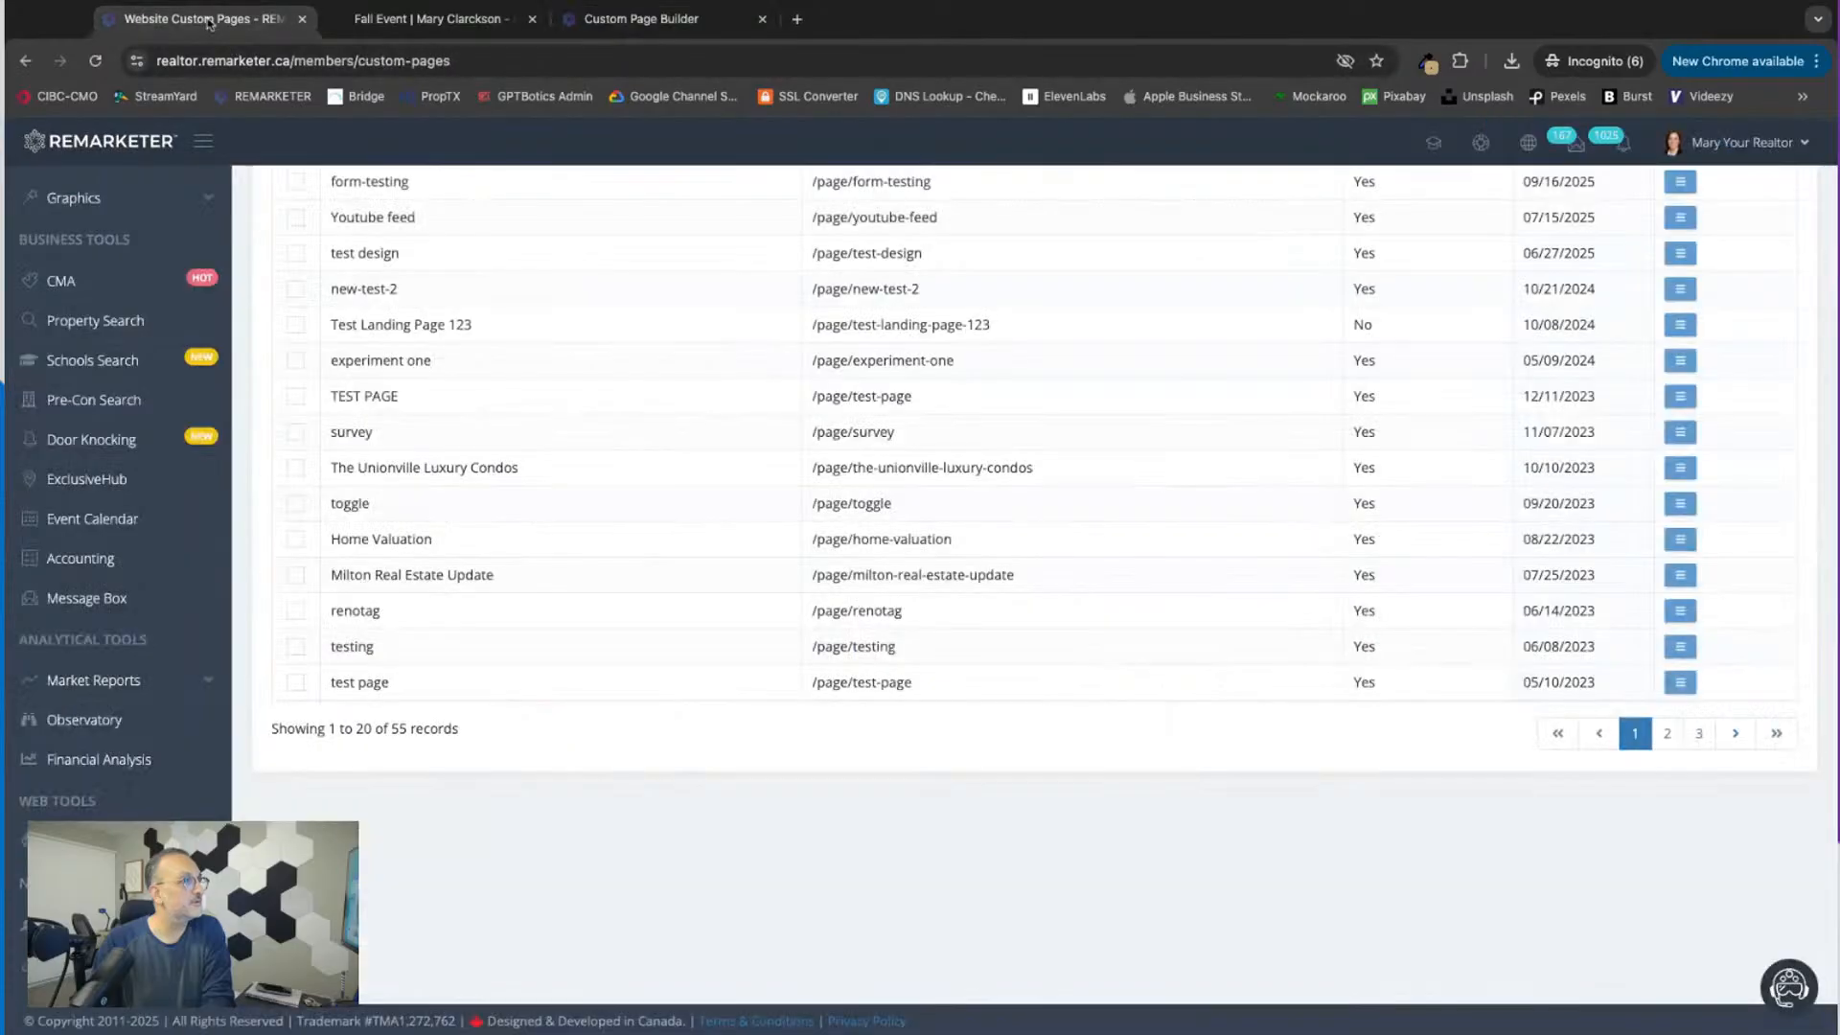
Step: Open the Fall Event page for editing from the custom pages list
scroll(642, 373, "up", 5)
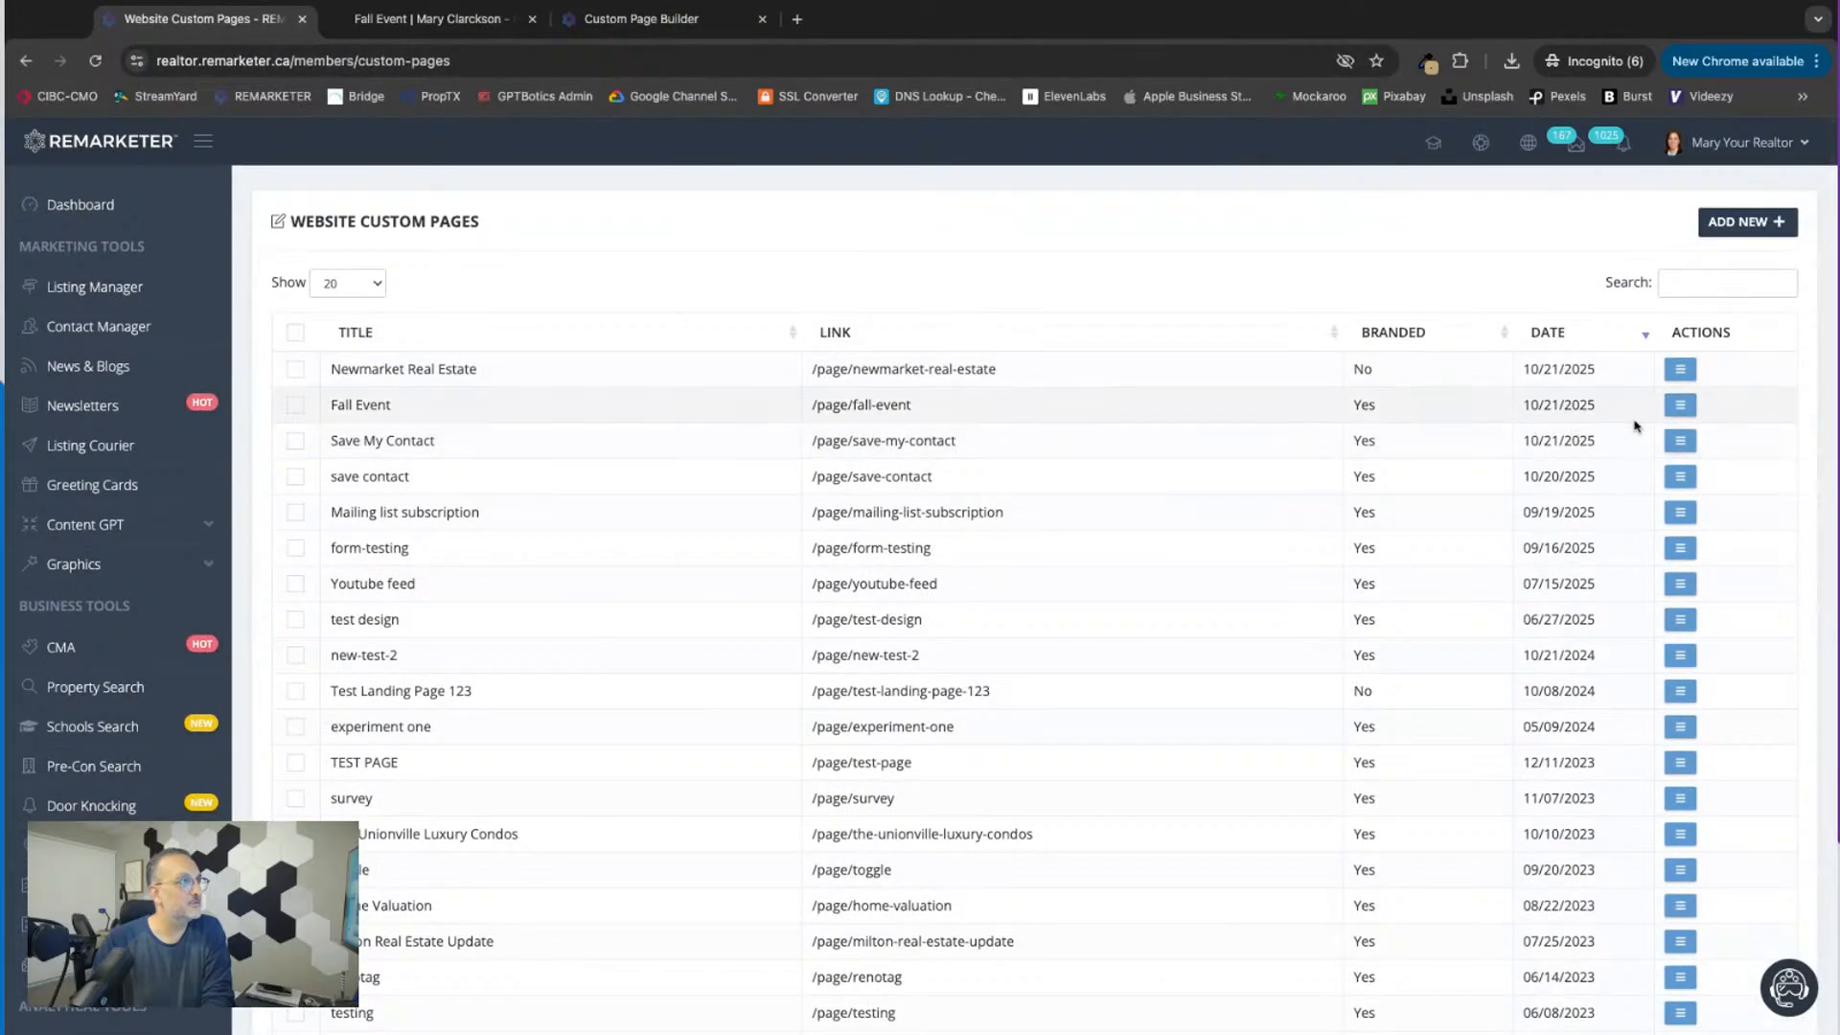
left_click(1672, 414)
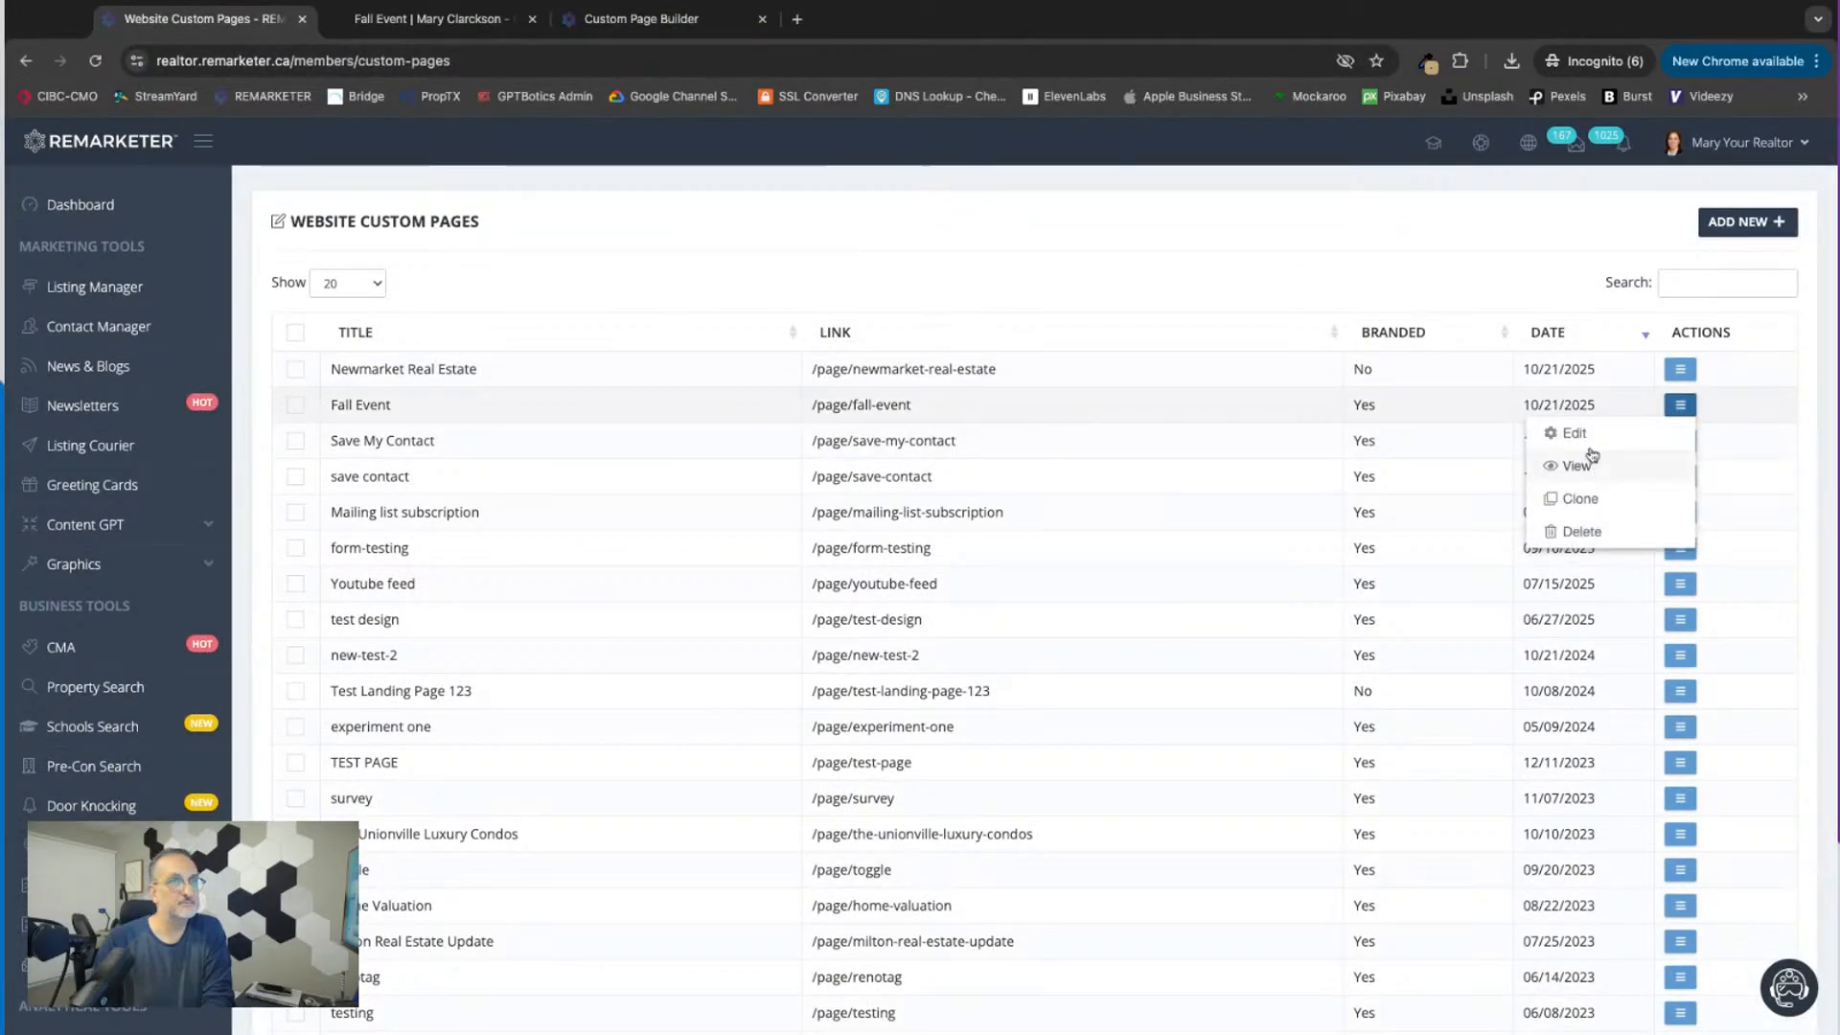
left_click(1591, 427)
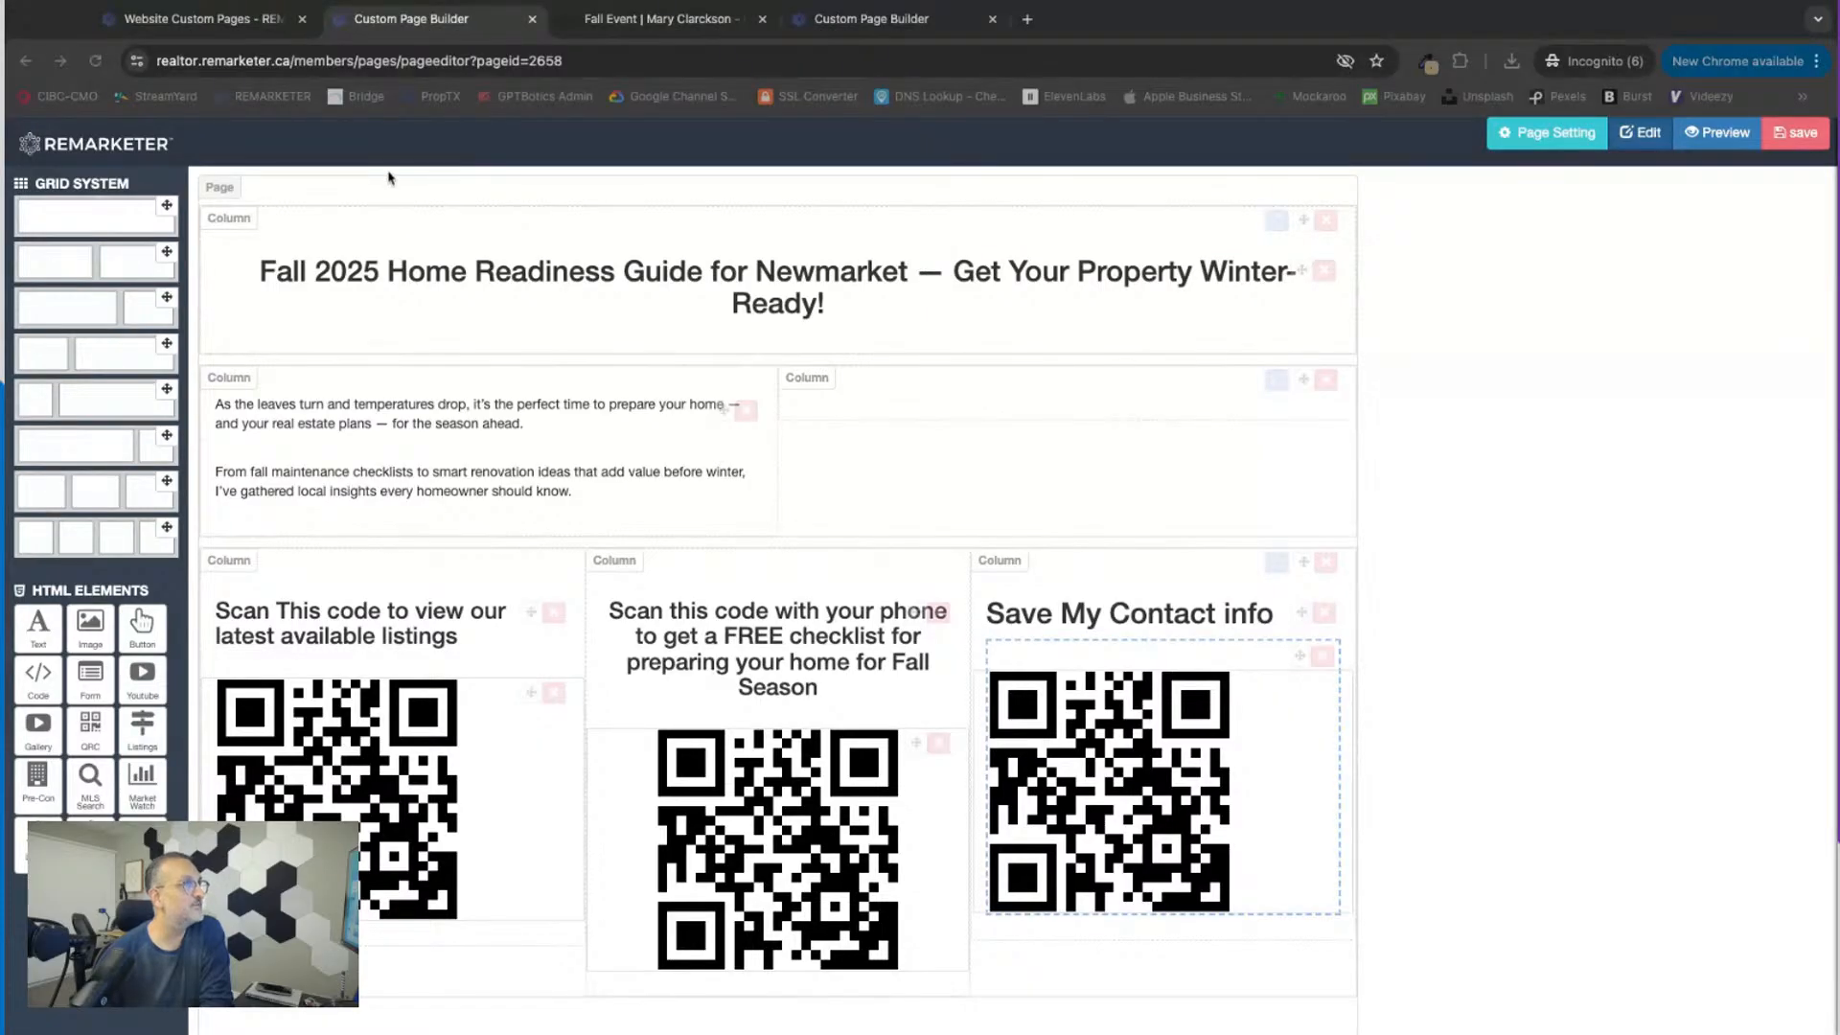
Step: Add a full-width single-column row below the QR codes in the Fall Event layout and place a text element in it
left_click(248, 27)
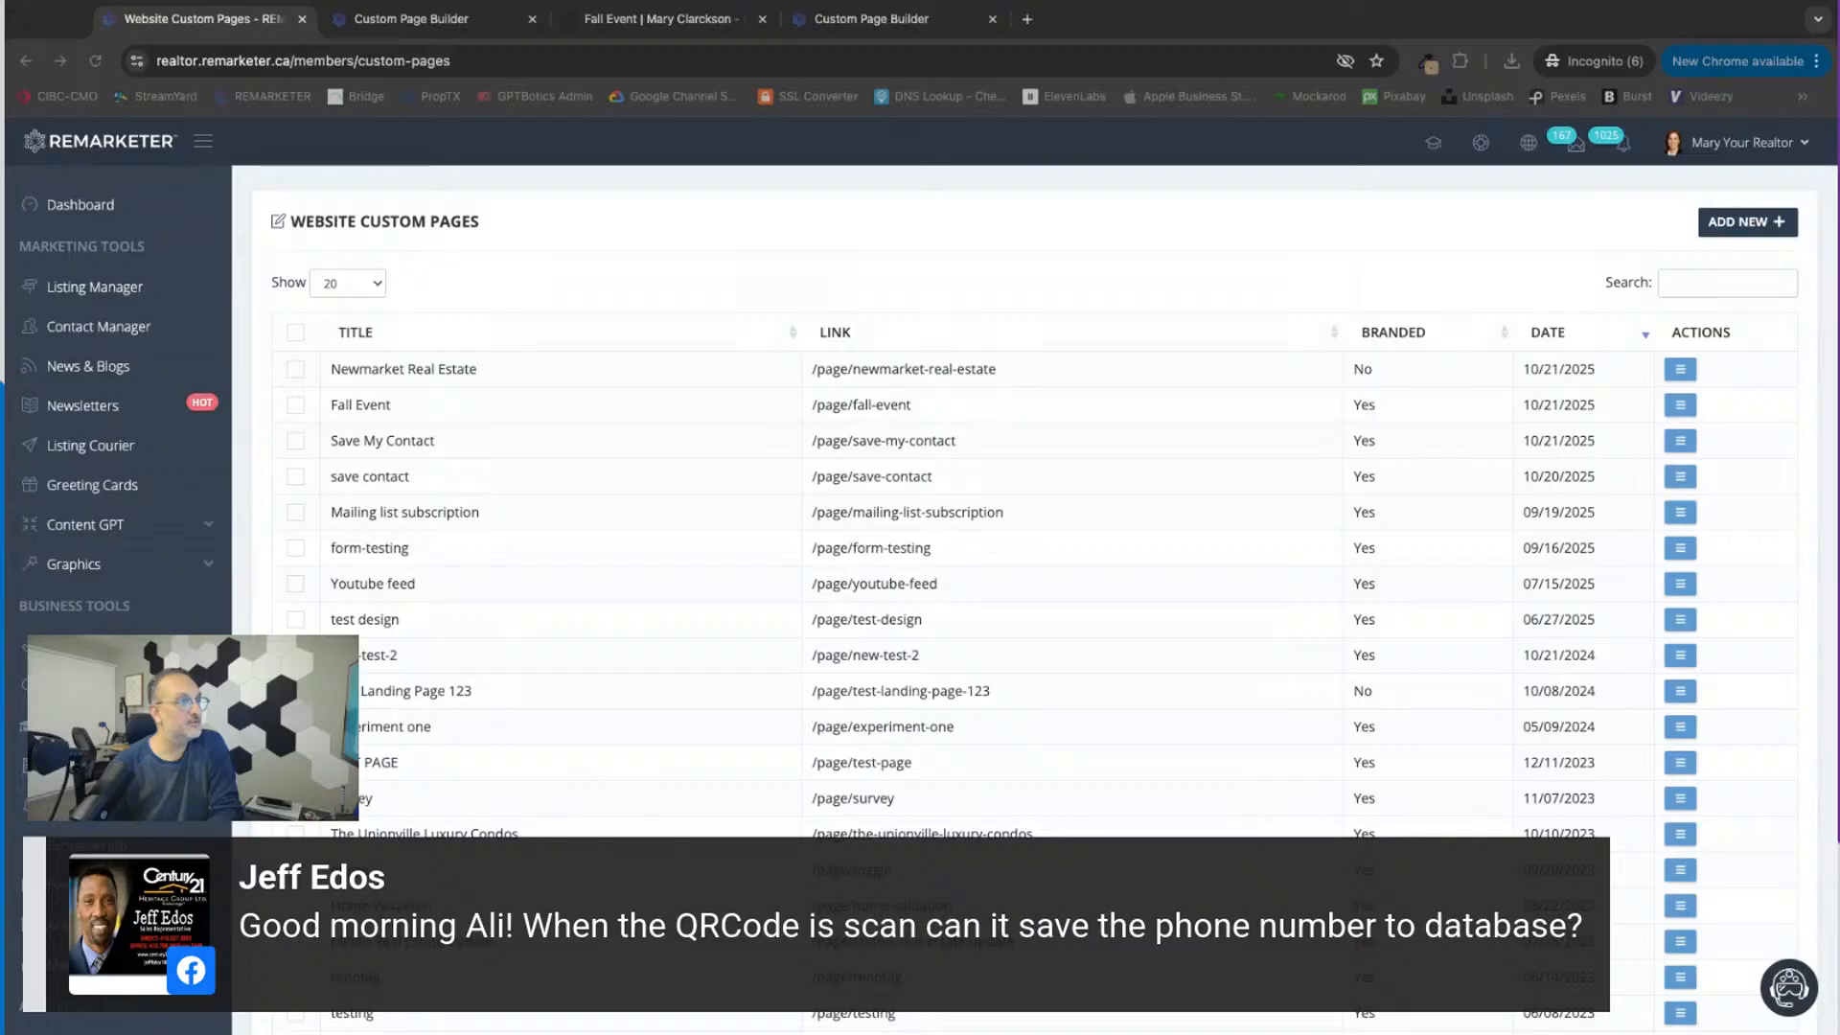
left_click(431, 20)
scroll(445, 595, "down", 7)
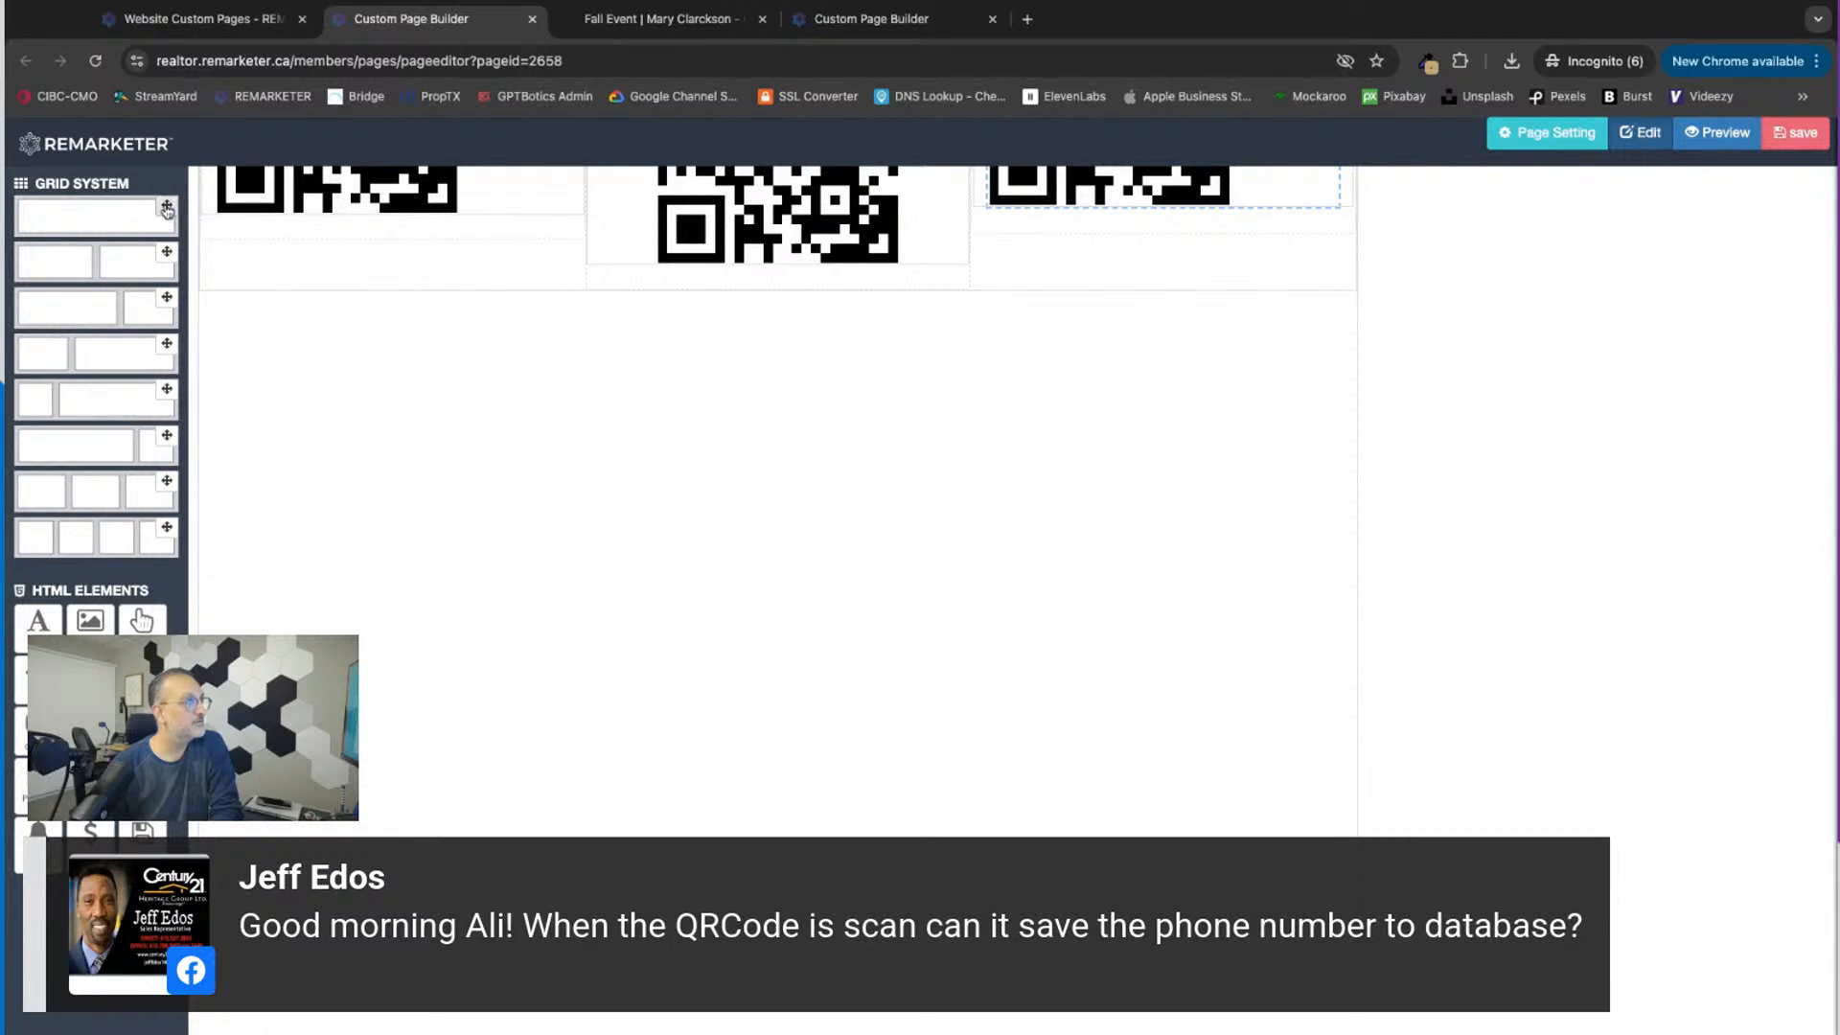
left_click_drag(166, 208, 436, 497)
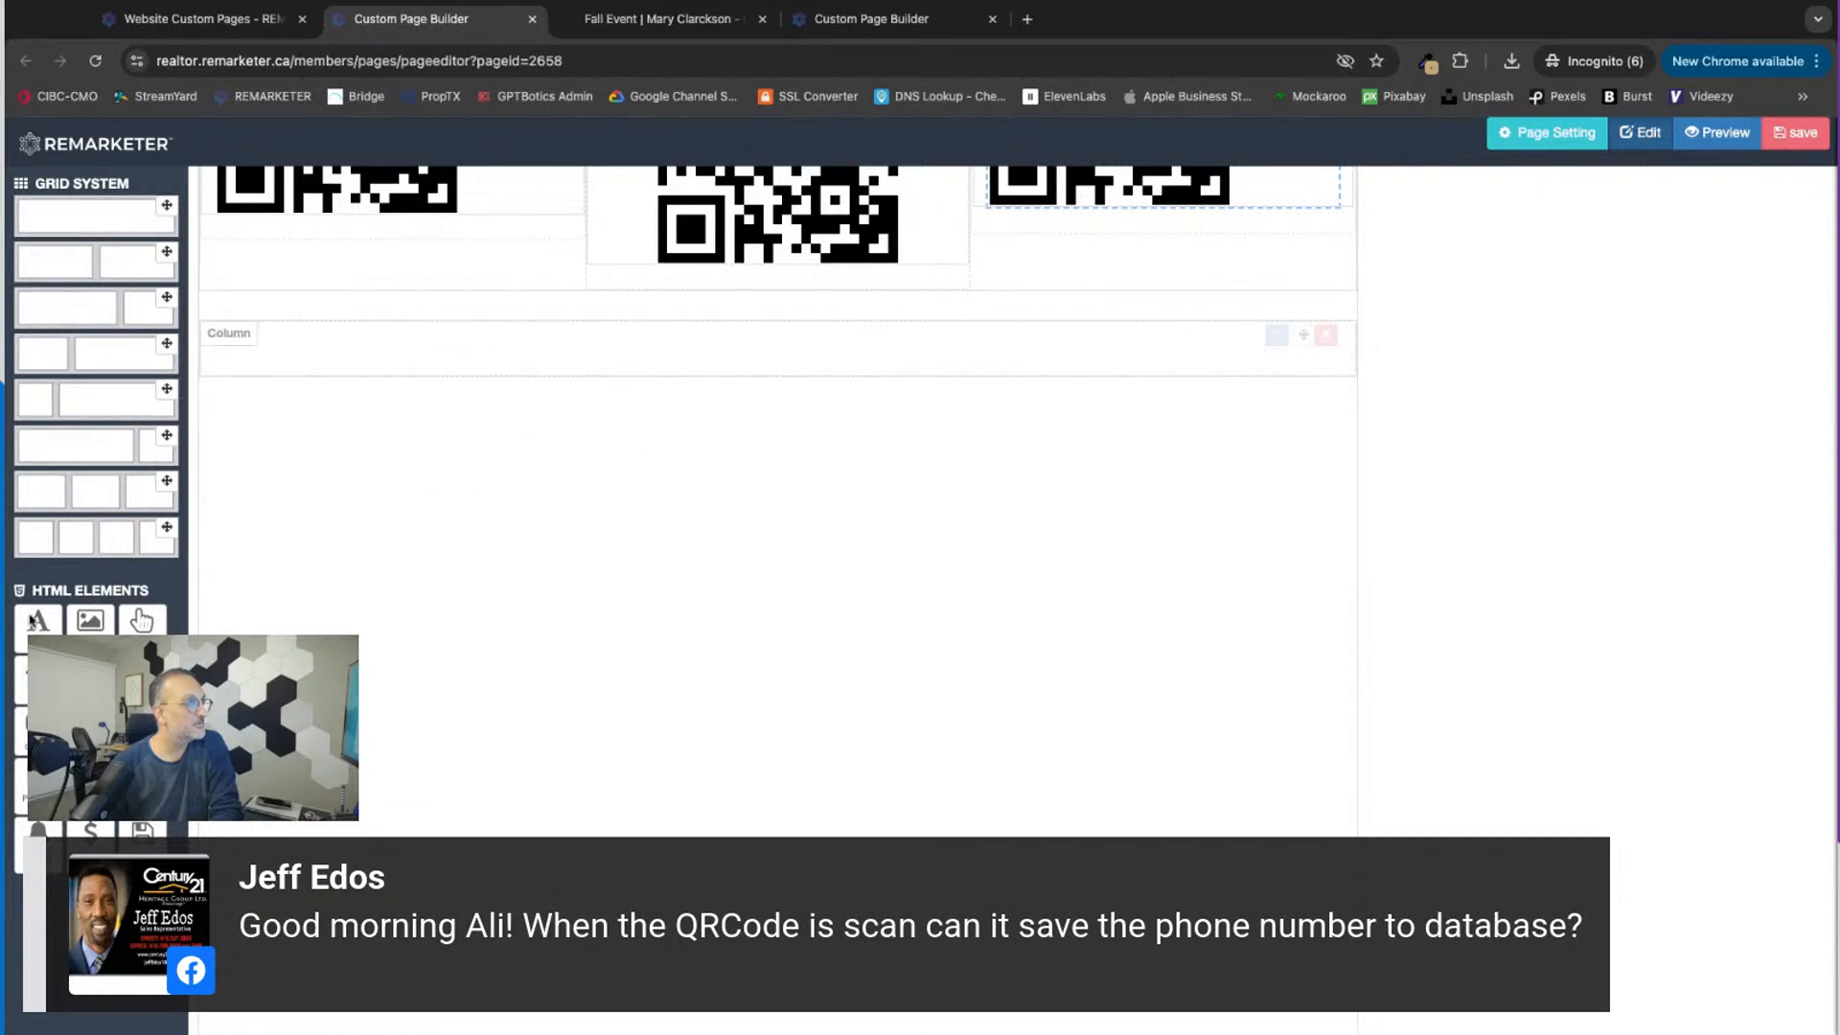
left_click_drag(33, 620, 944, 415)
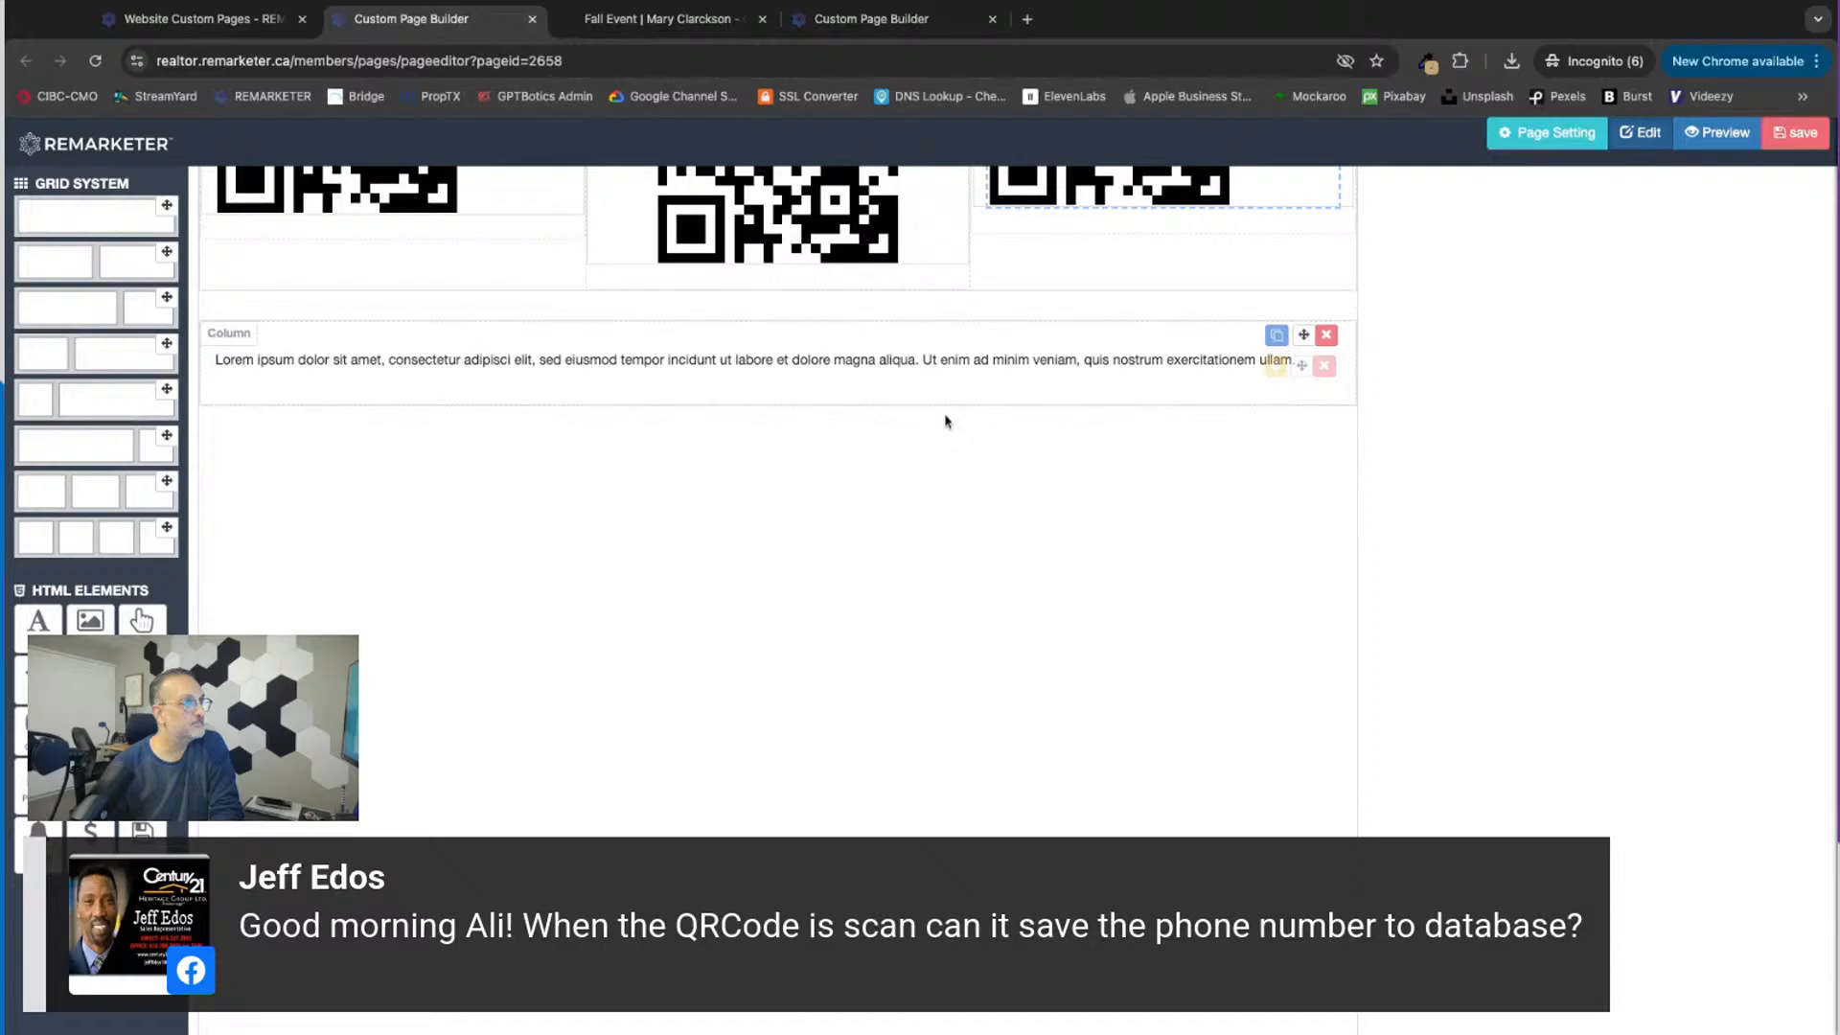
Step: Replace the new text element's placeholder with "Share your contact info with me (to win an expensive prize)"
left_click(1274, 366)
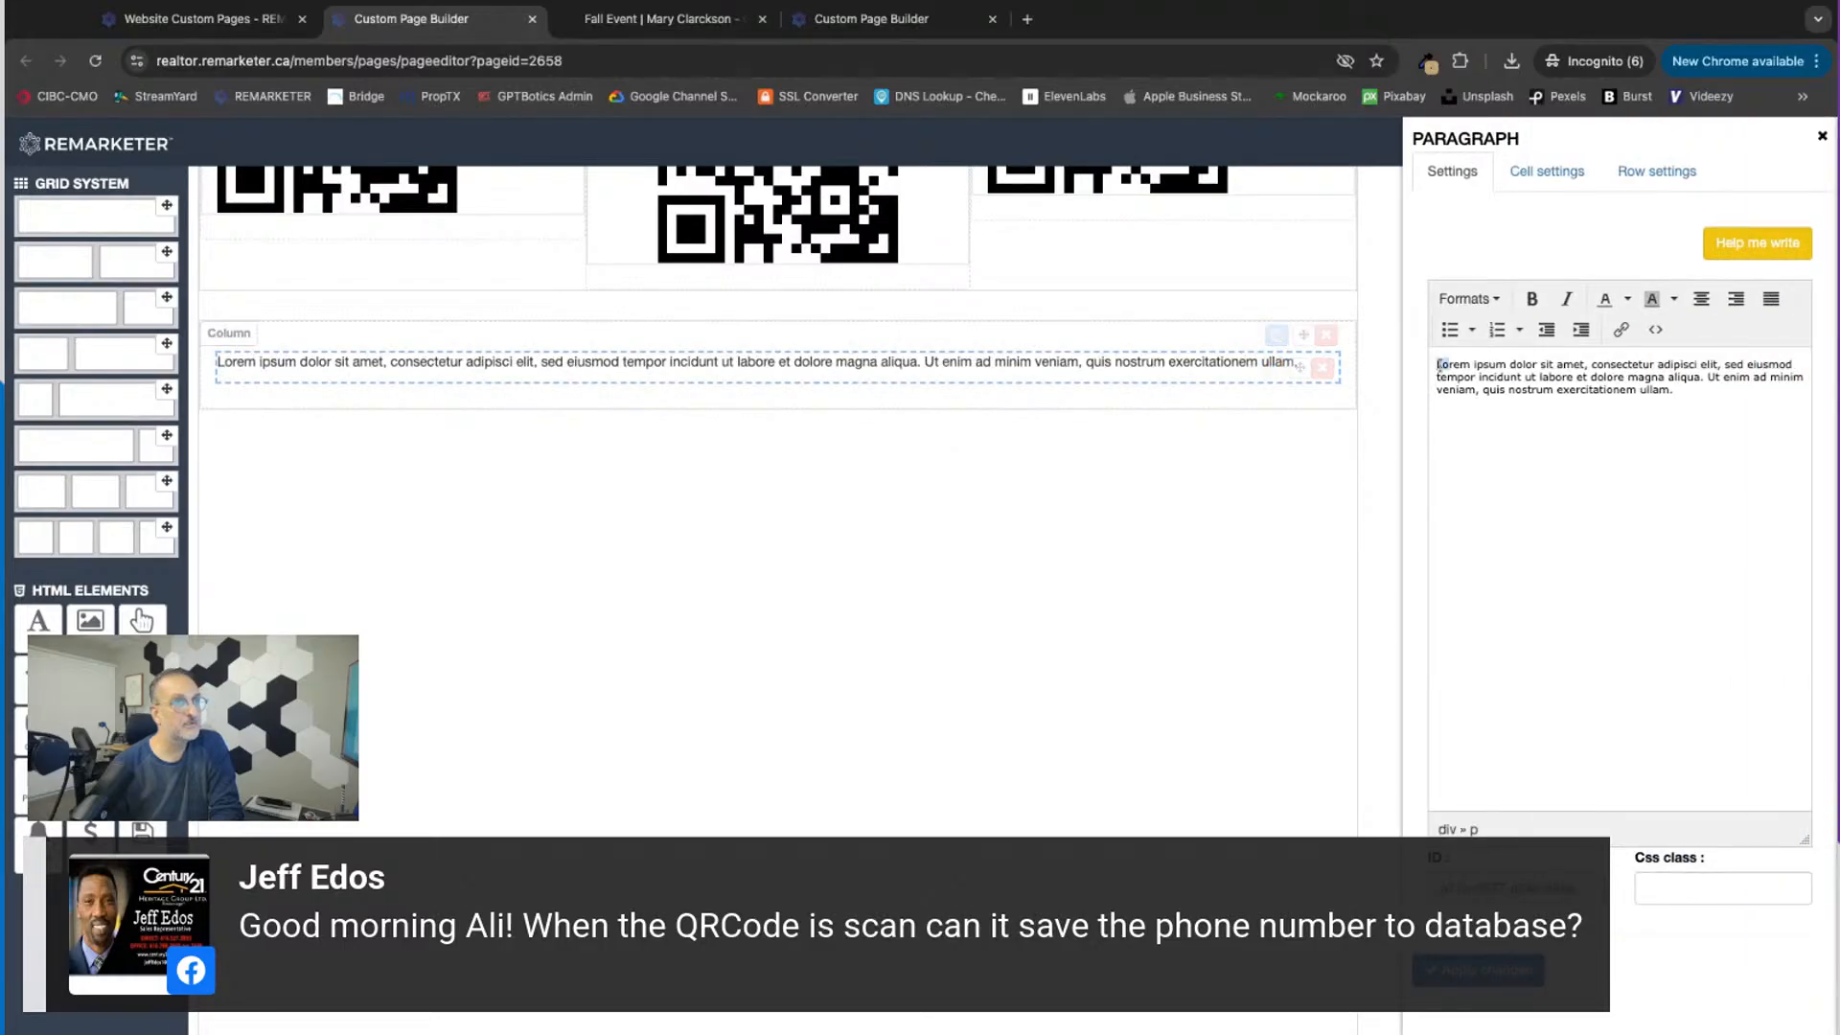
key("ctrl+a")
type("Share ")
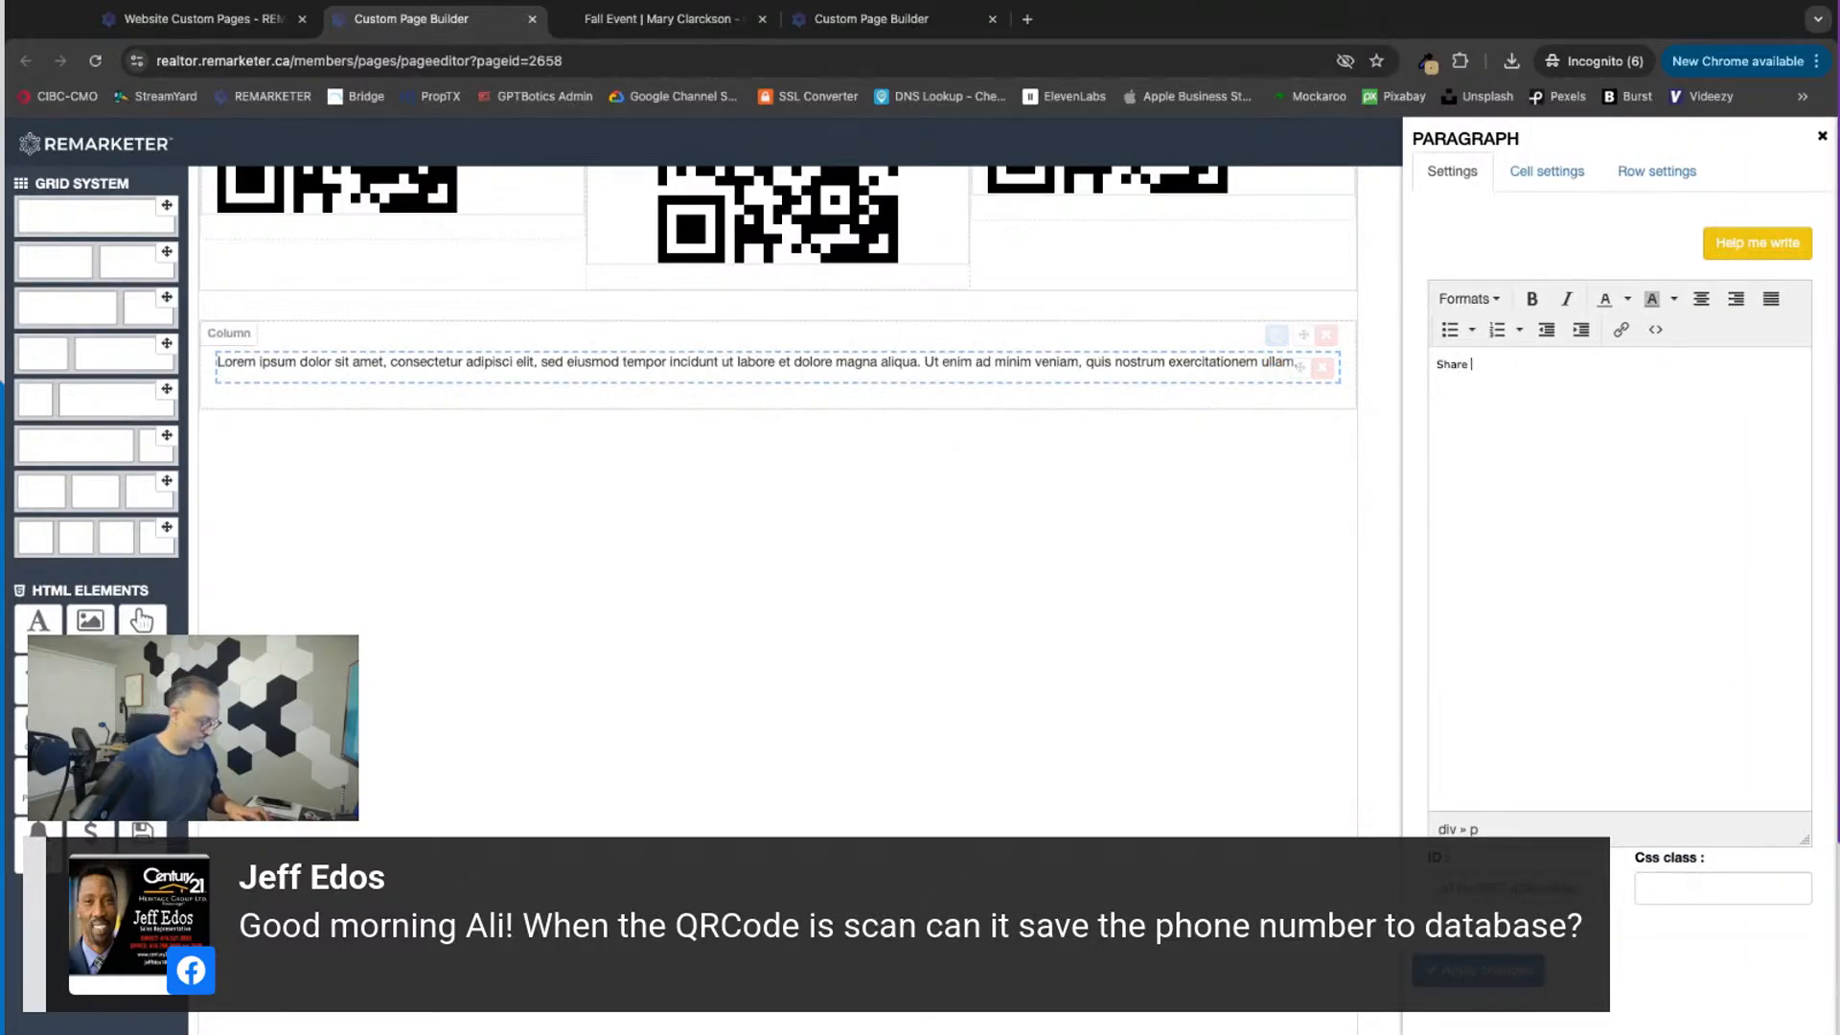
type("your contact i")
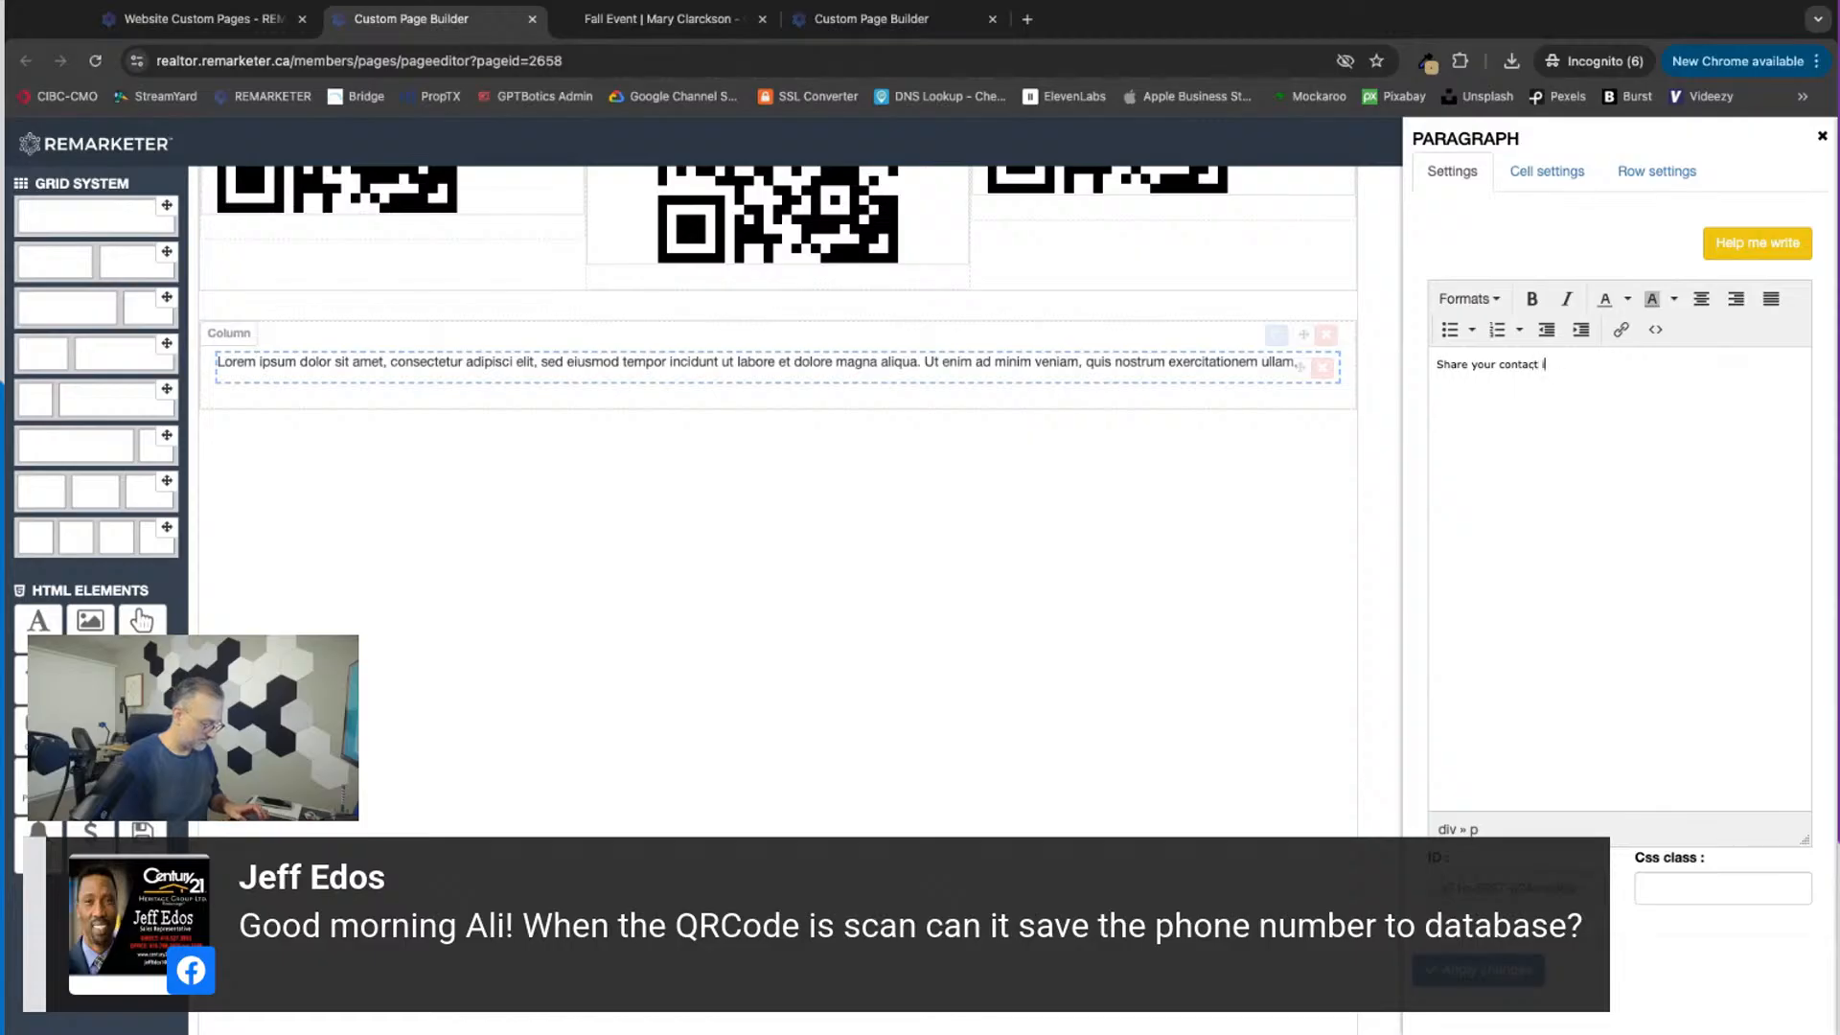
type("nfo with me")
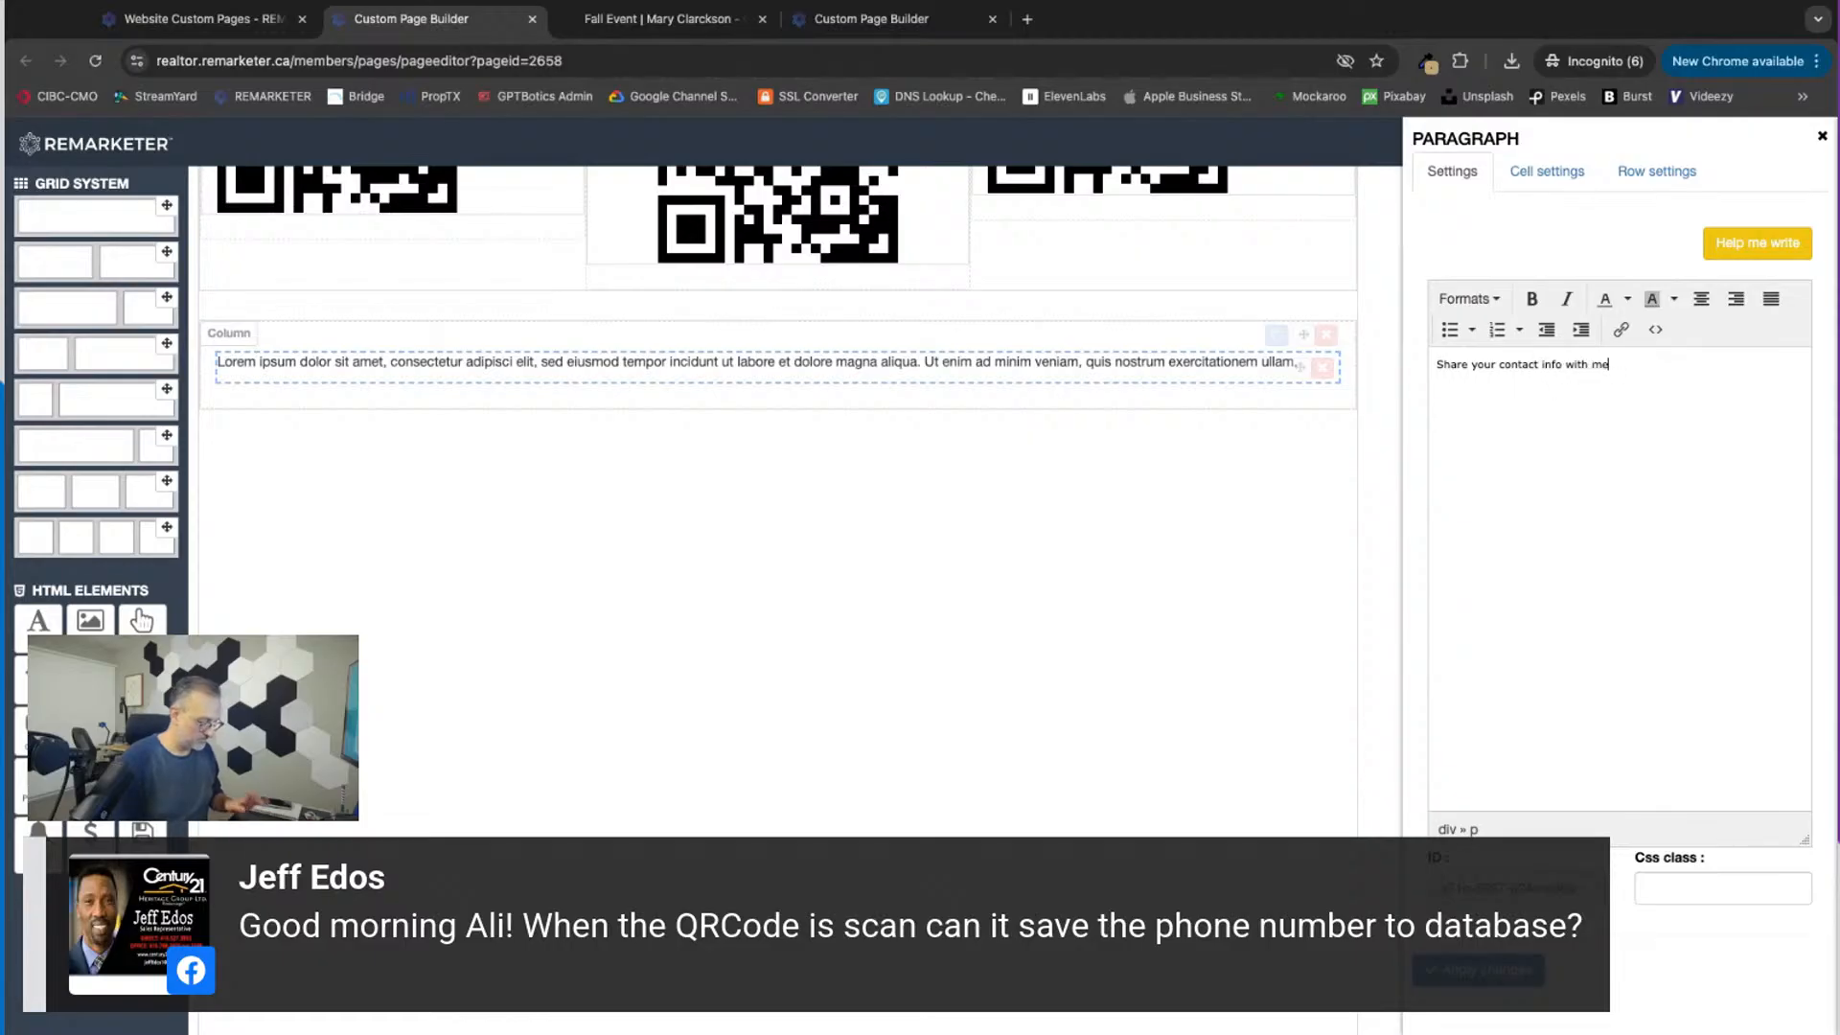
type(" (")
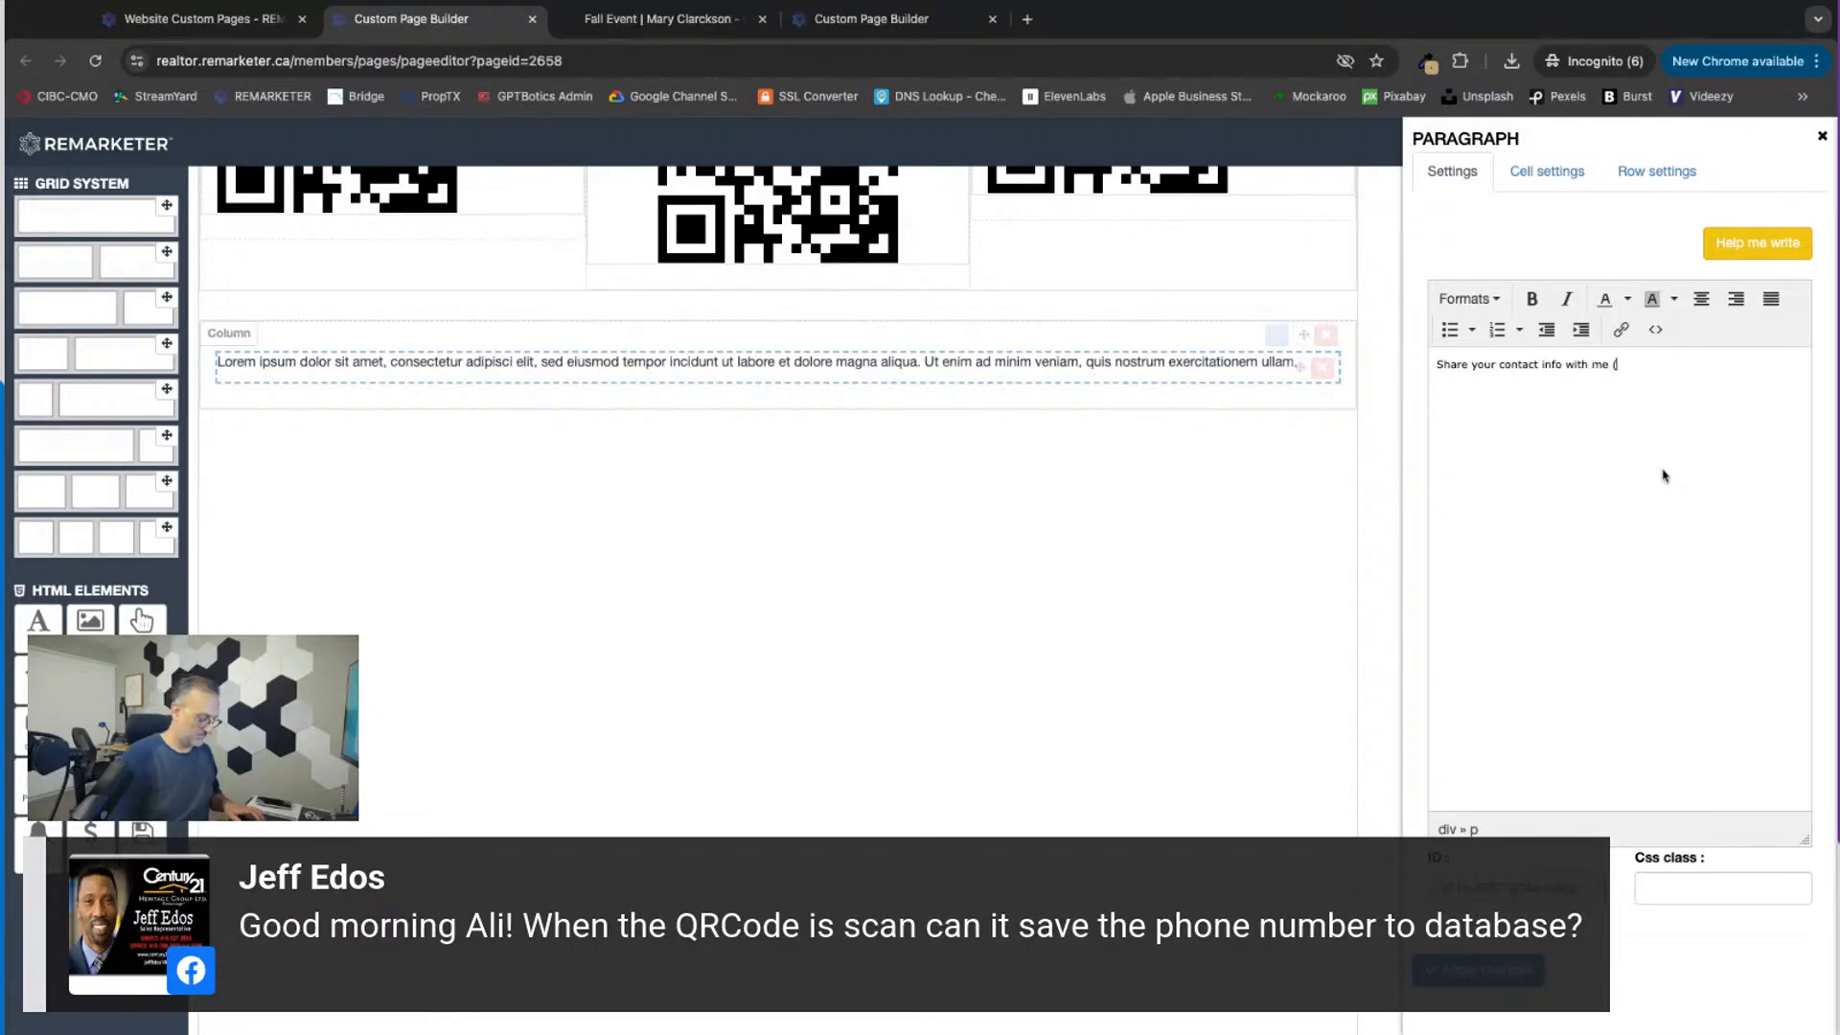
type("to win a ")
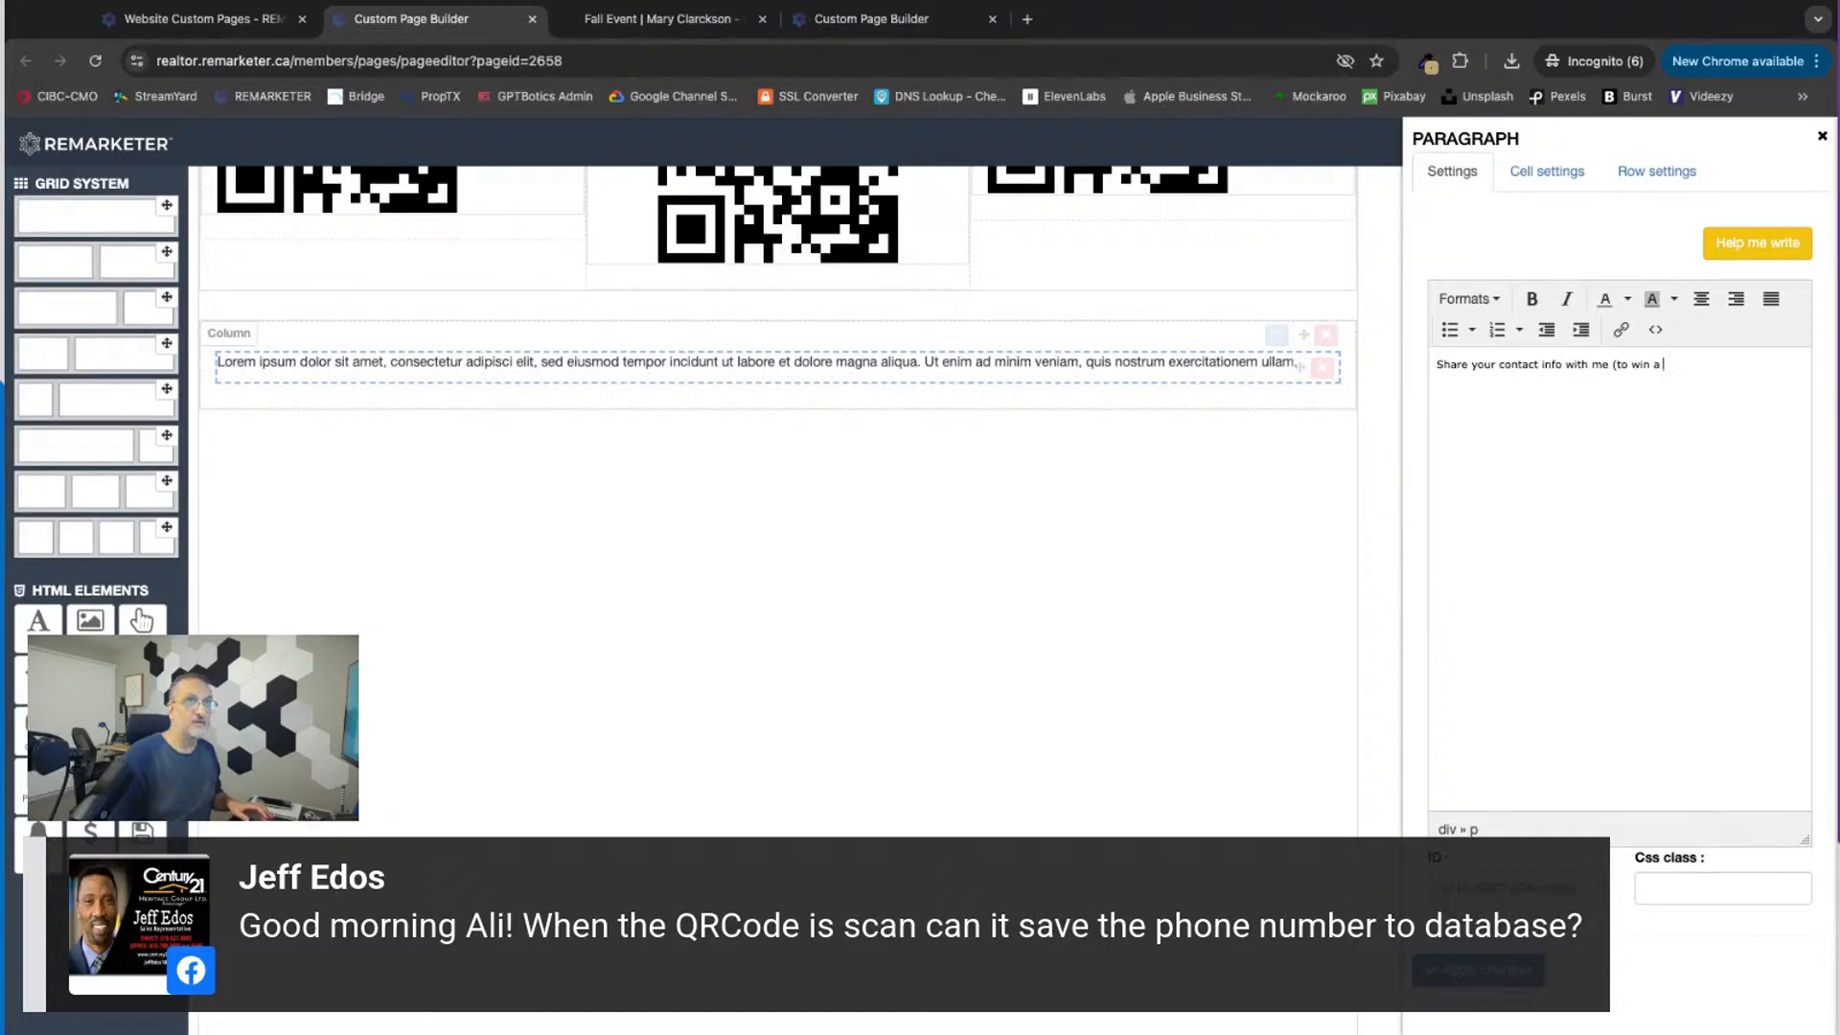
type("n expen")
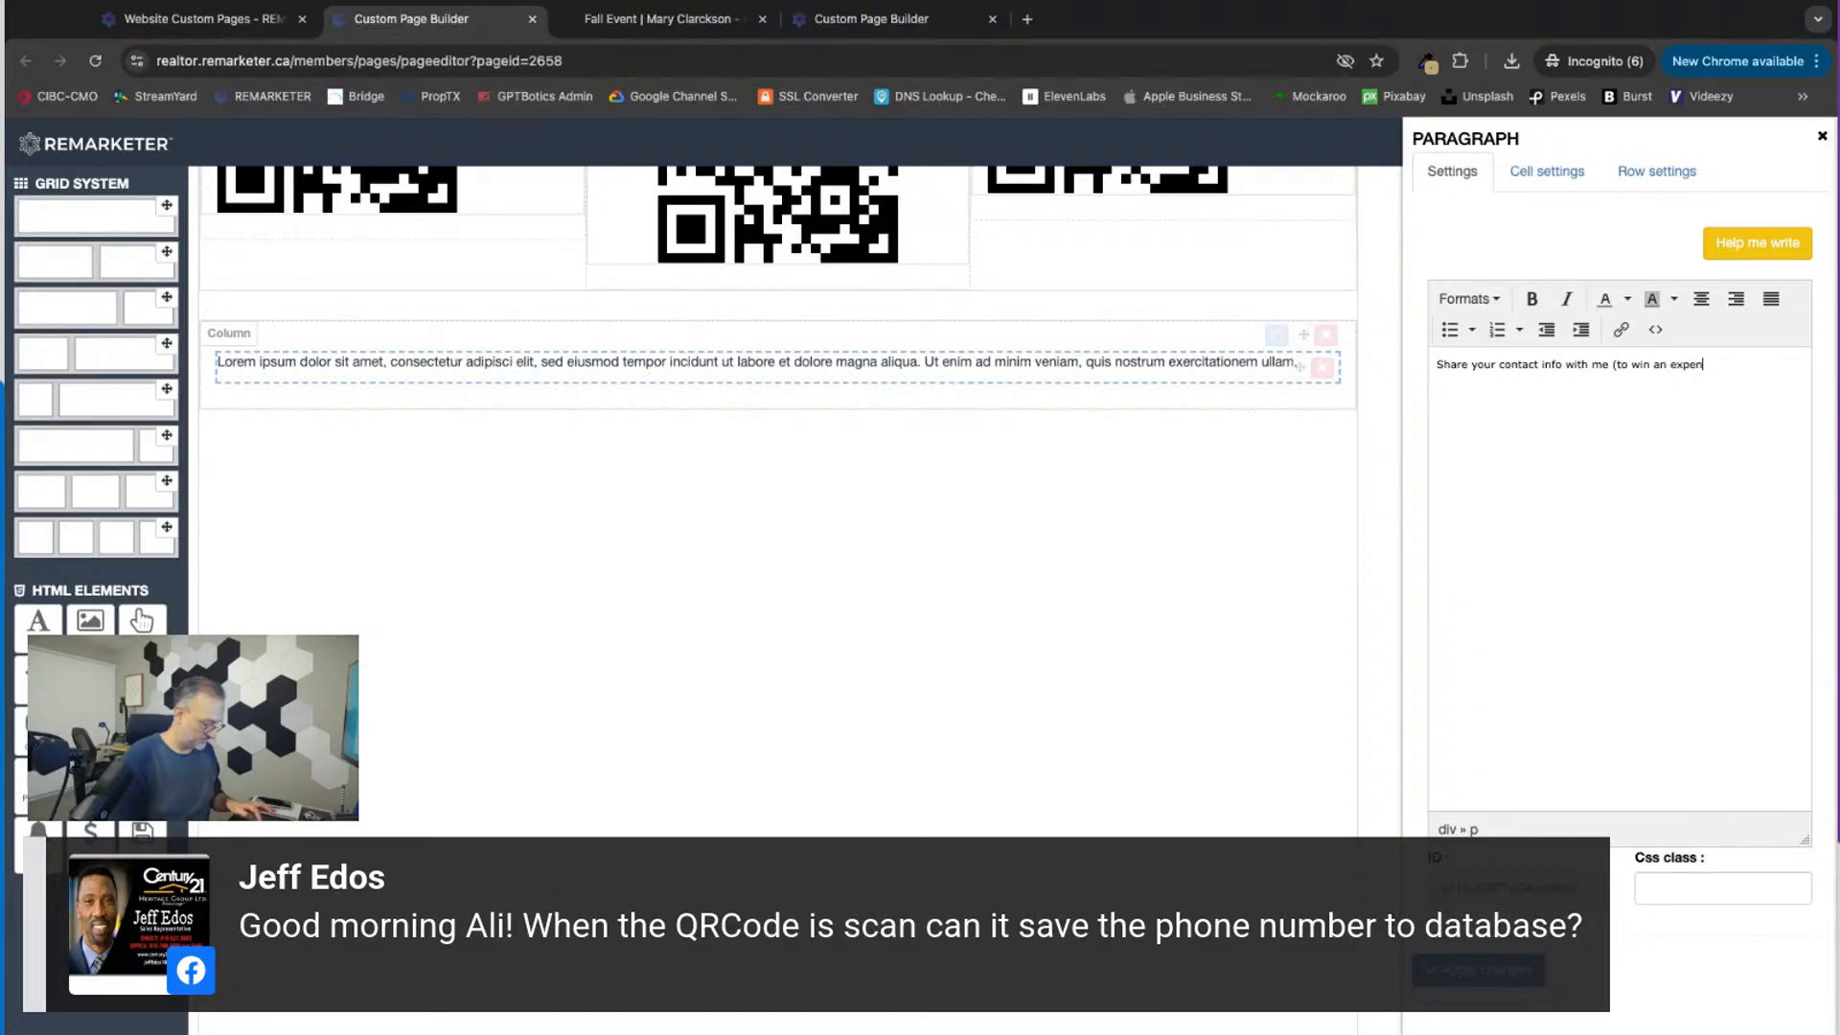
type("sive prize")
Step: Format the "Share your contact info with me" text as Heading 1 and close its settings
triple_click(1438, 364)
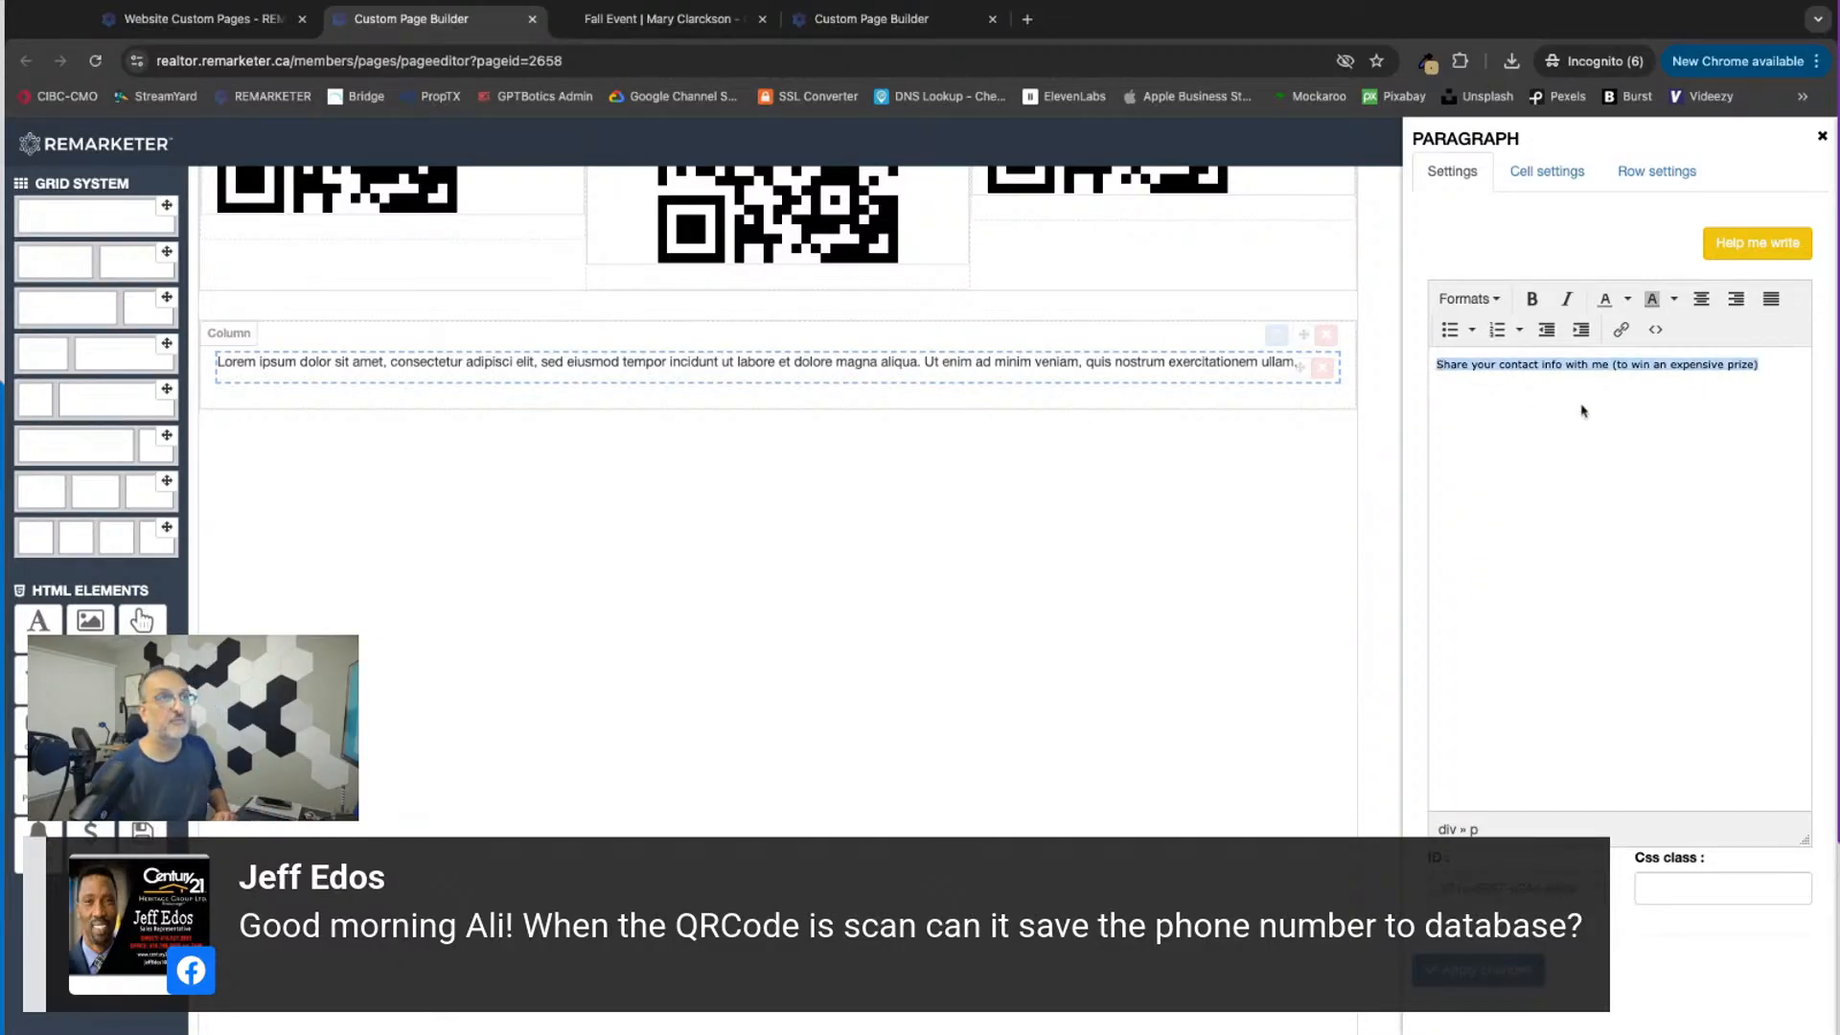
left_click(1471, 300)
mouse_move(1486, 333)
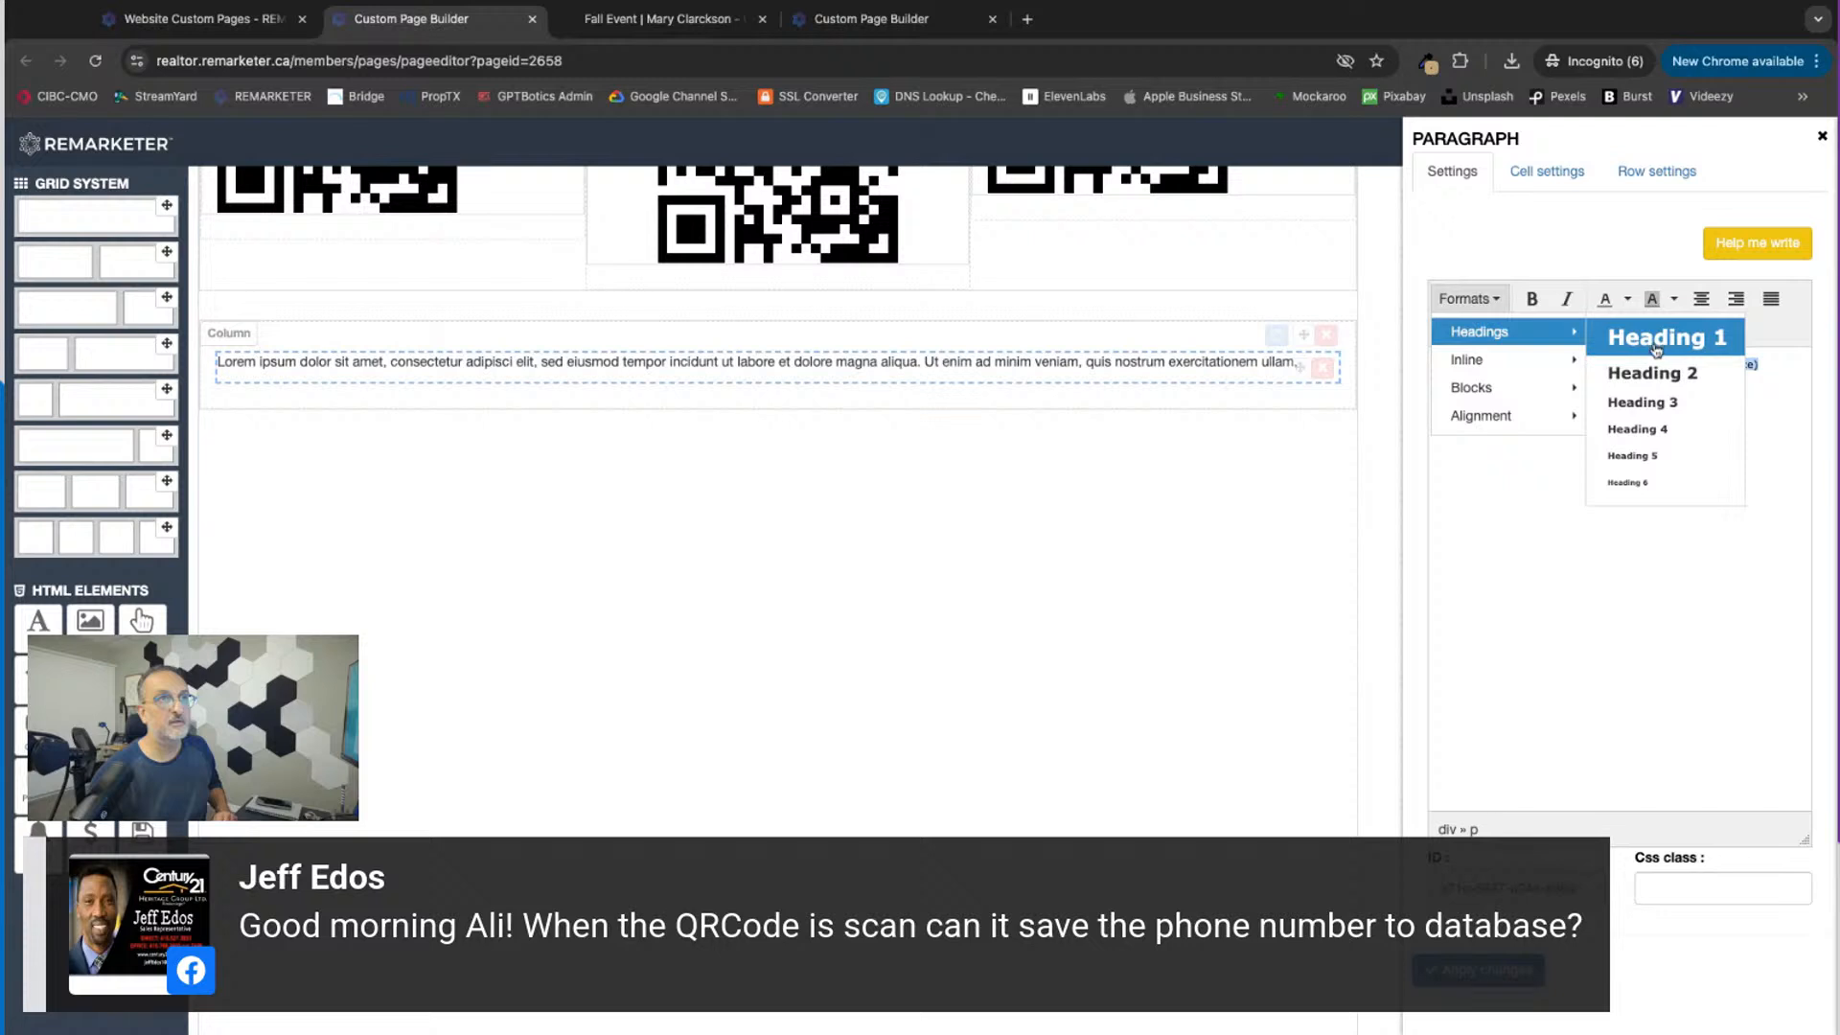
left_click(1650, 340)
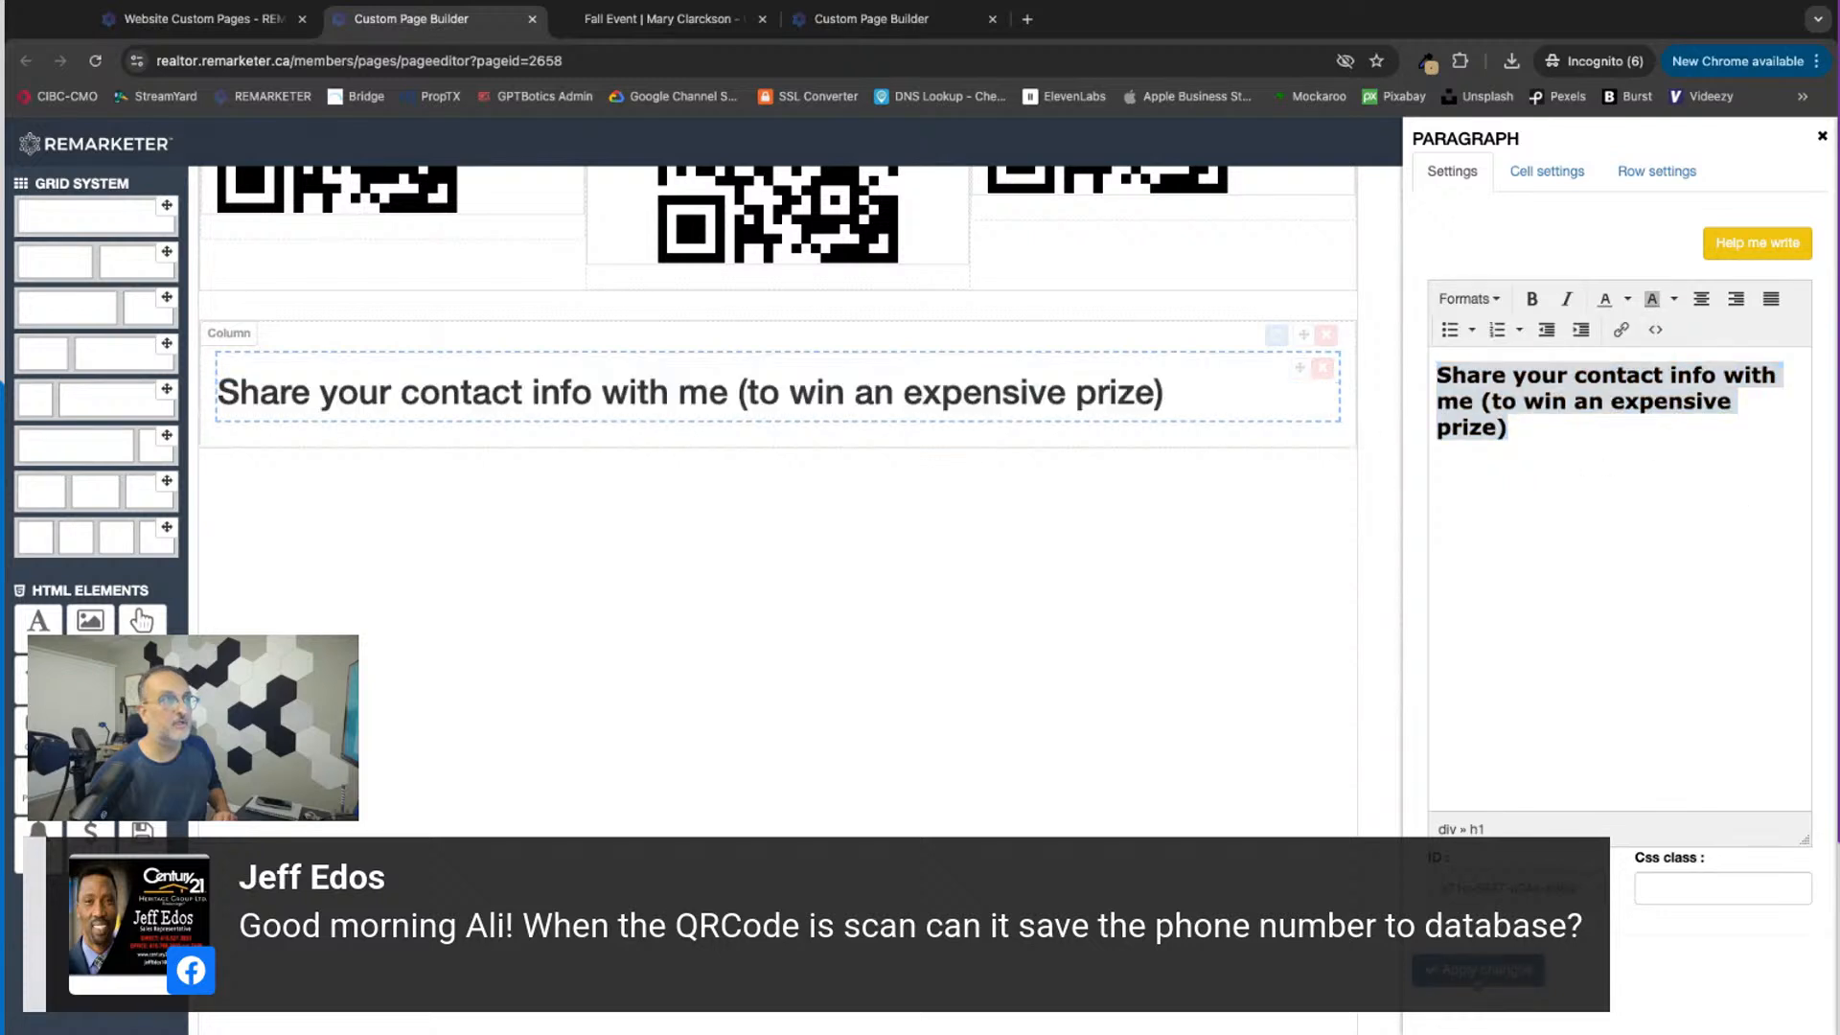
left_click(1822, 137)
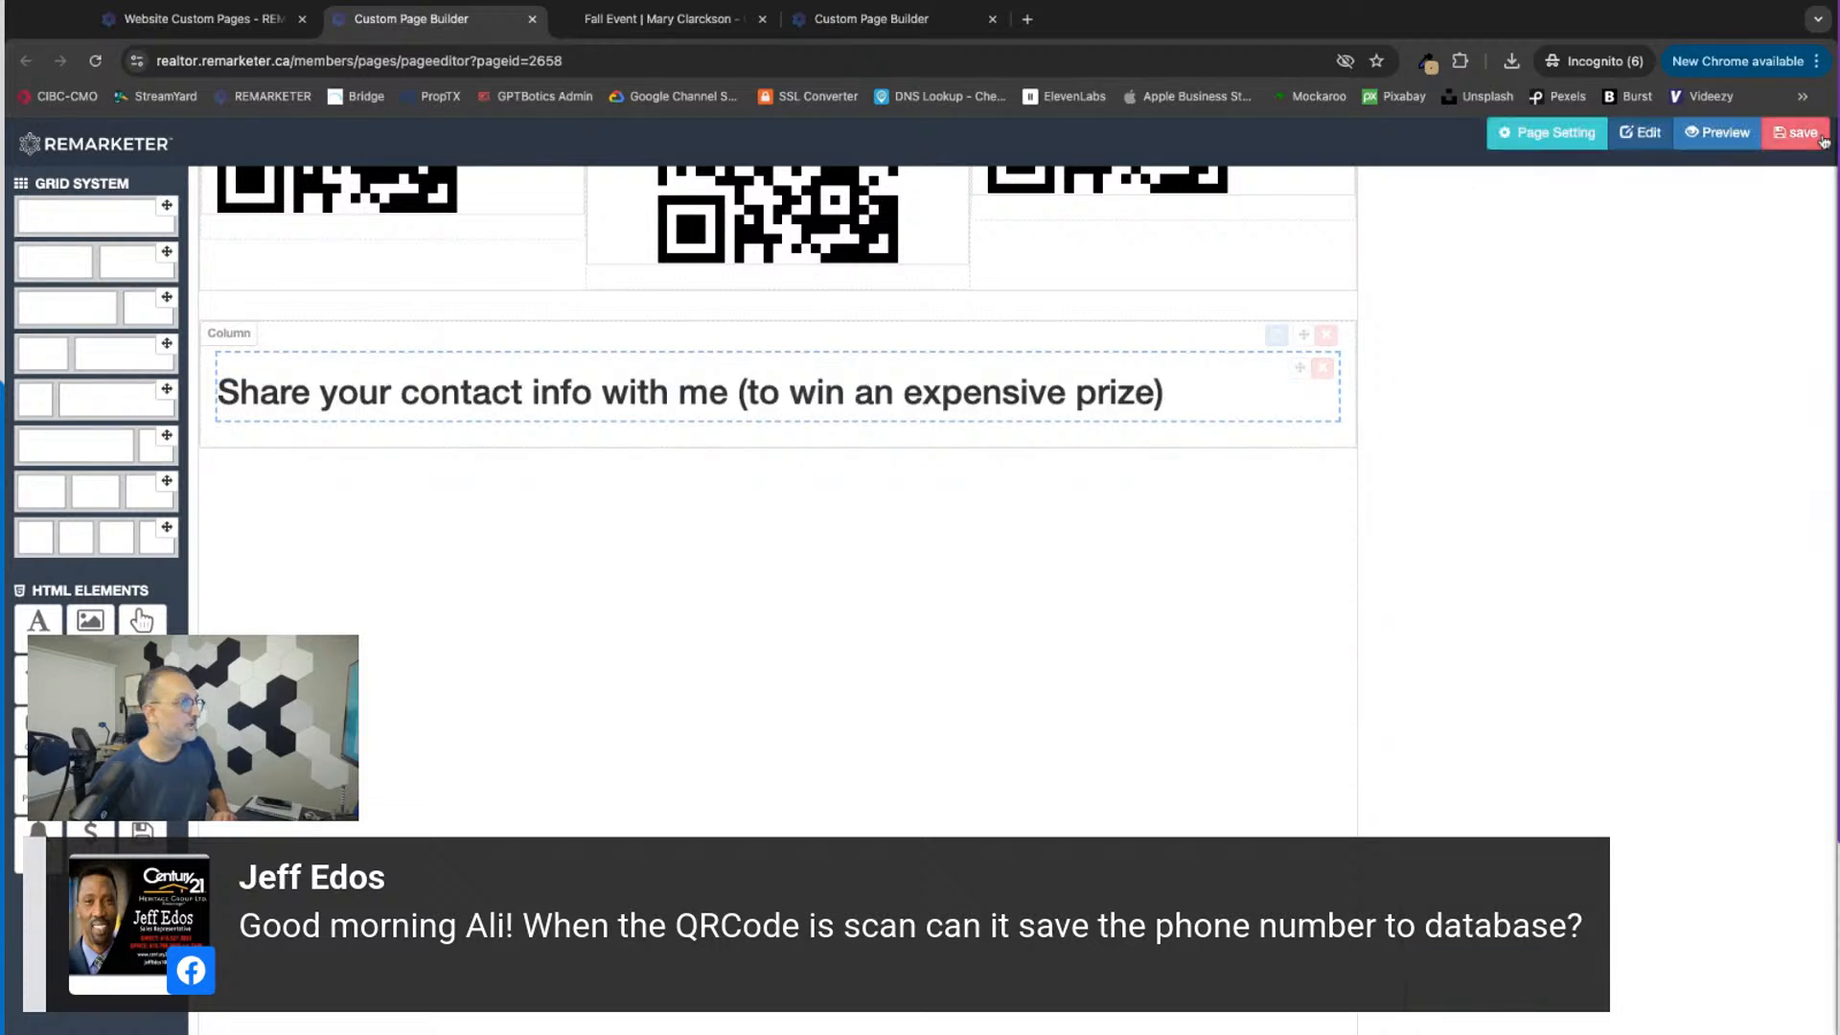
Step: Add a form beneath the new heading and hide its Date of Birth and Message fields
left_click_drag(91, 724, 437, 446)
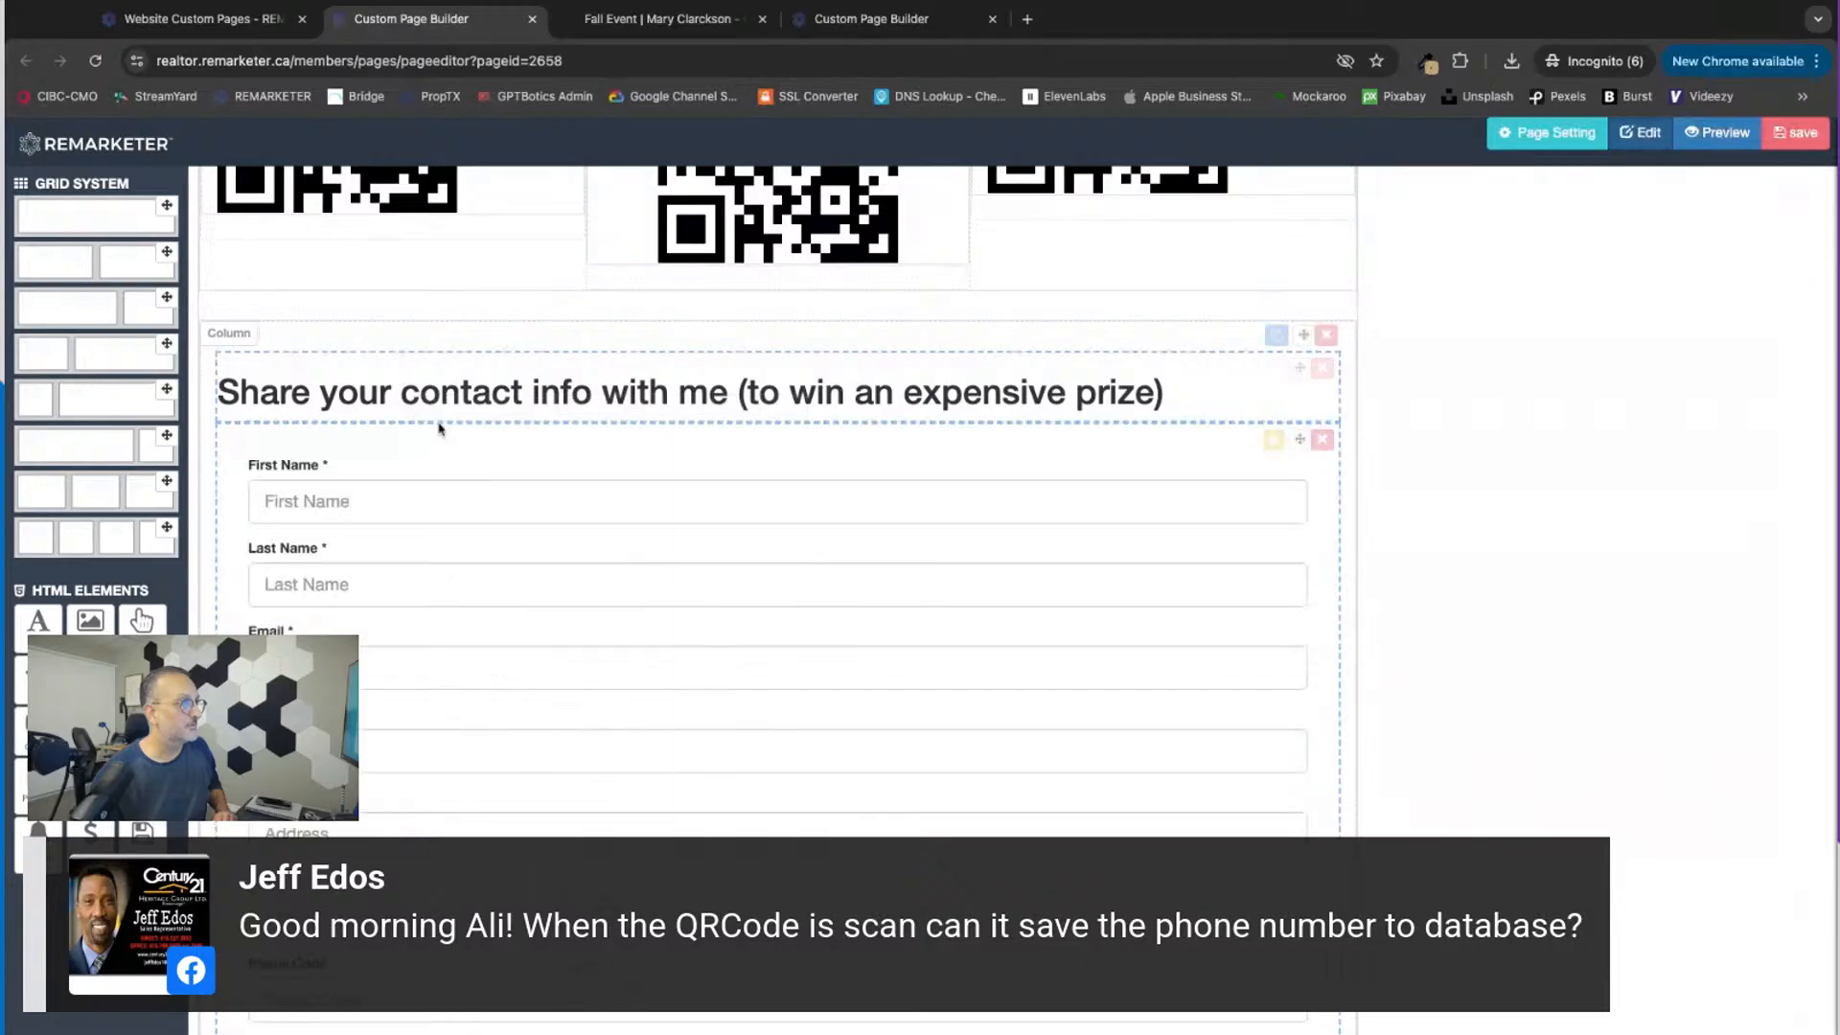
left_click(1273, 437)
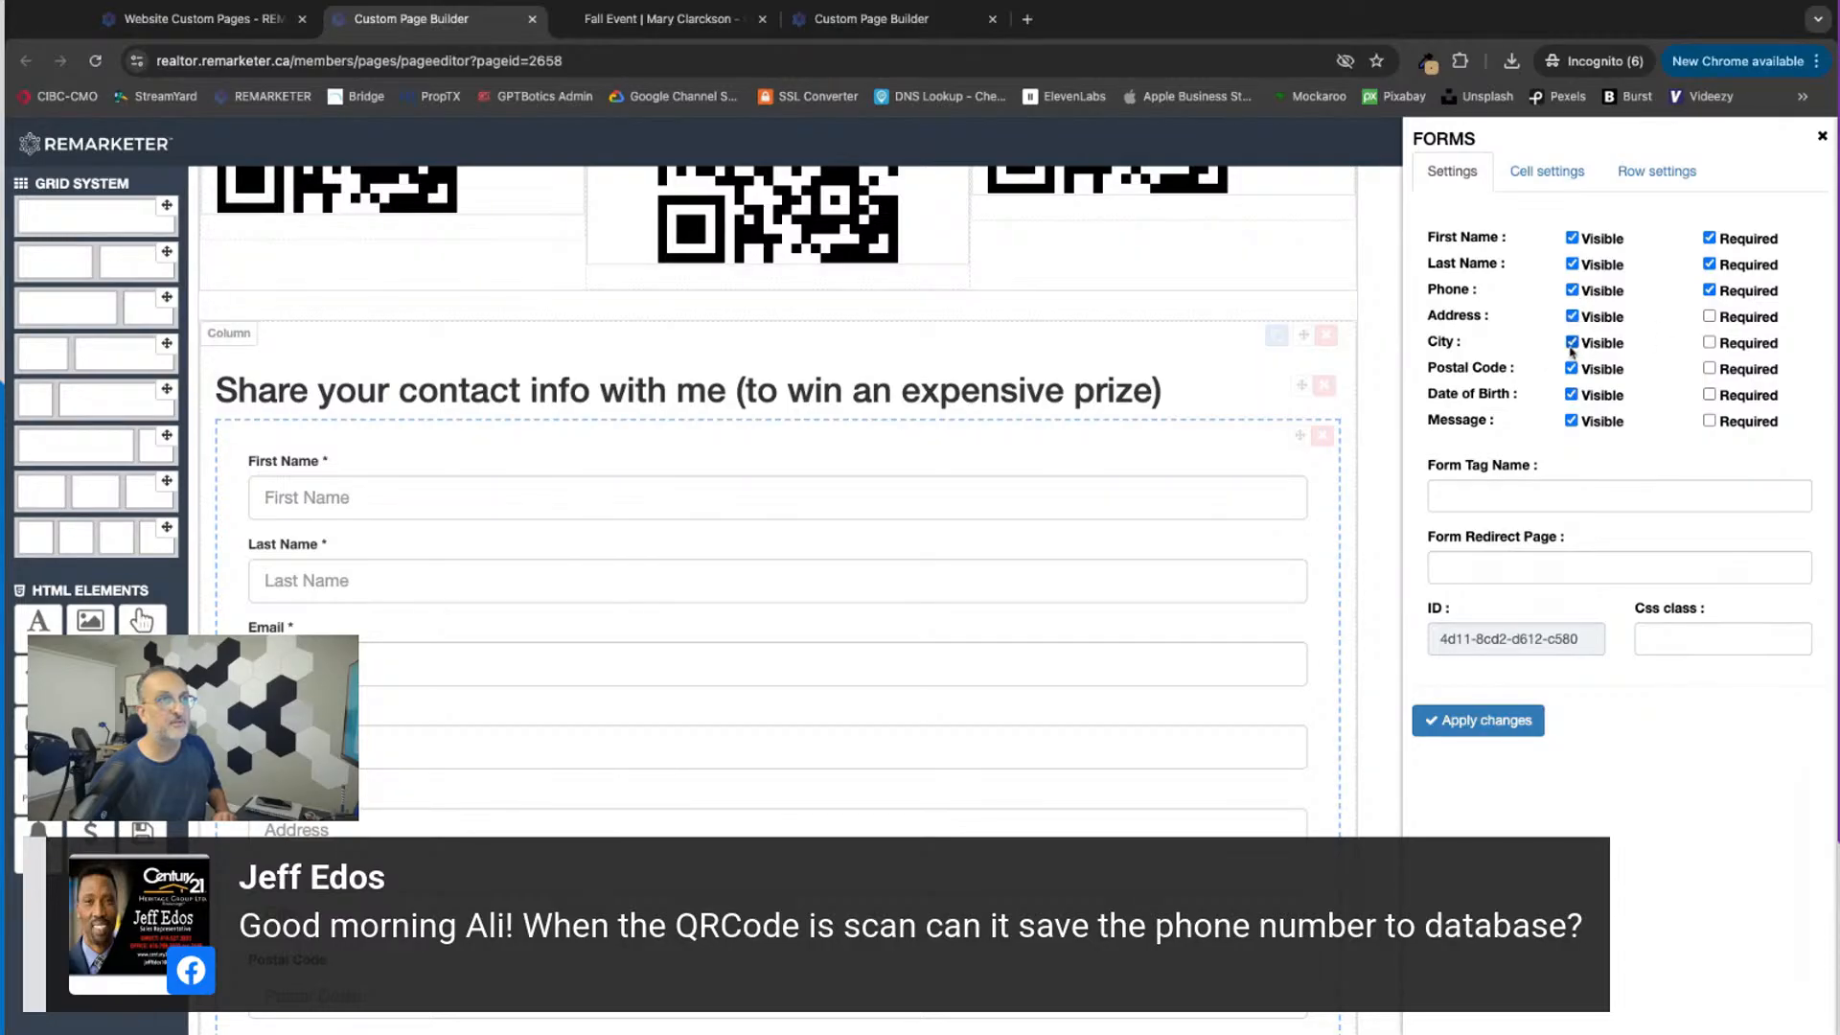
left_click(1571, 394)
left_click(1572, 421)
left_click(1477, 725)
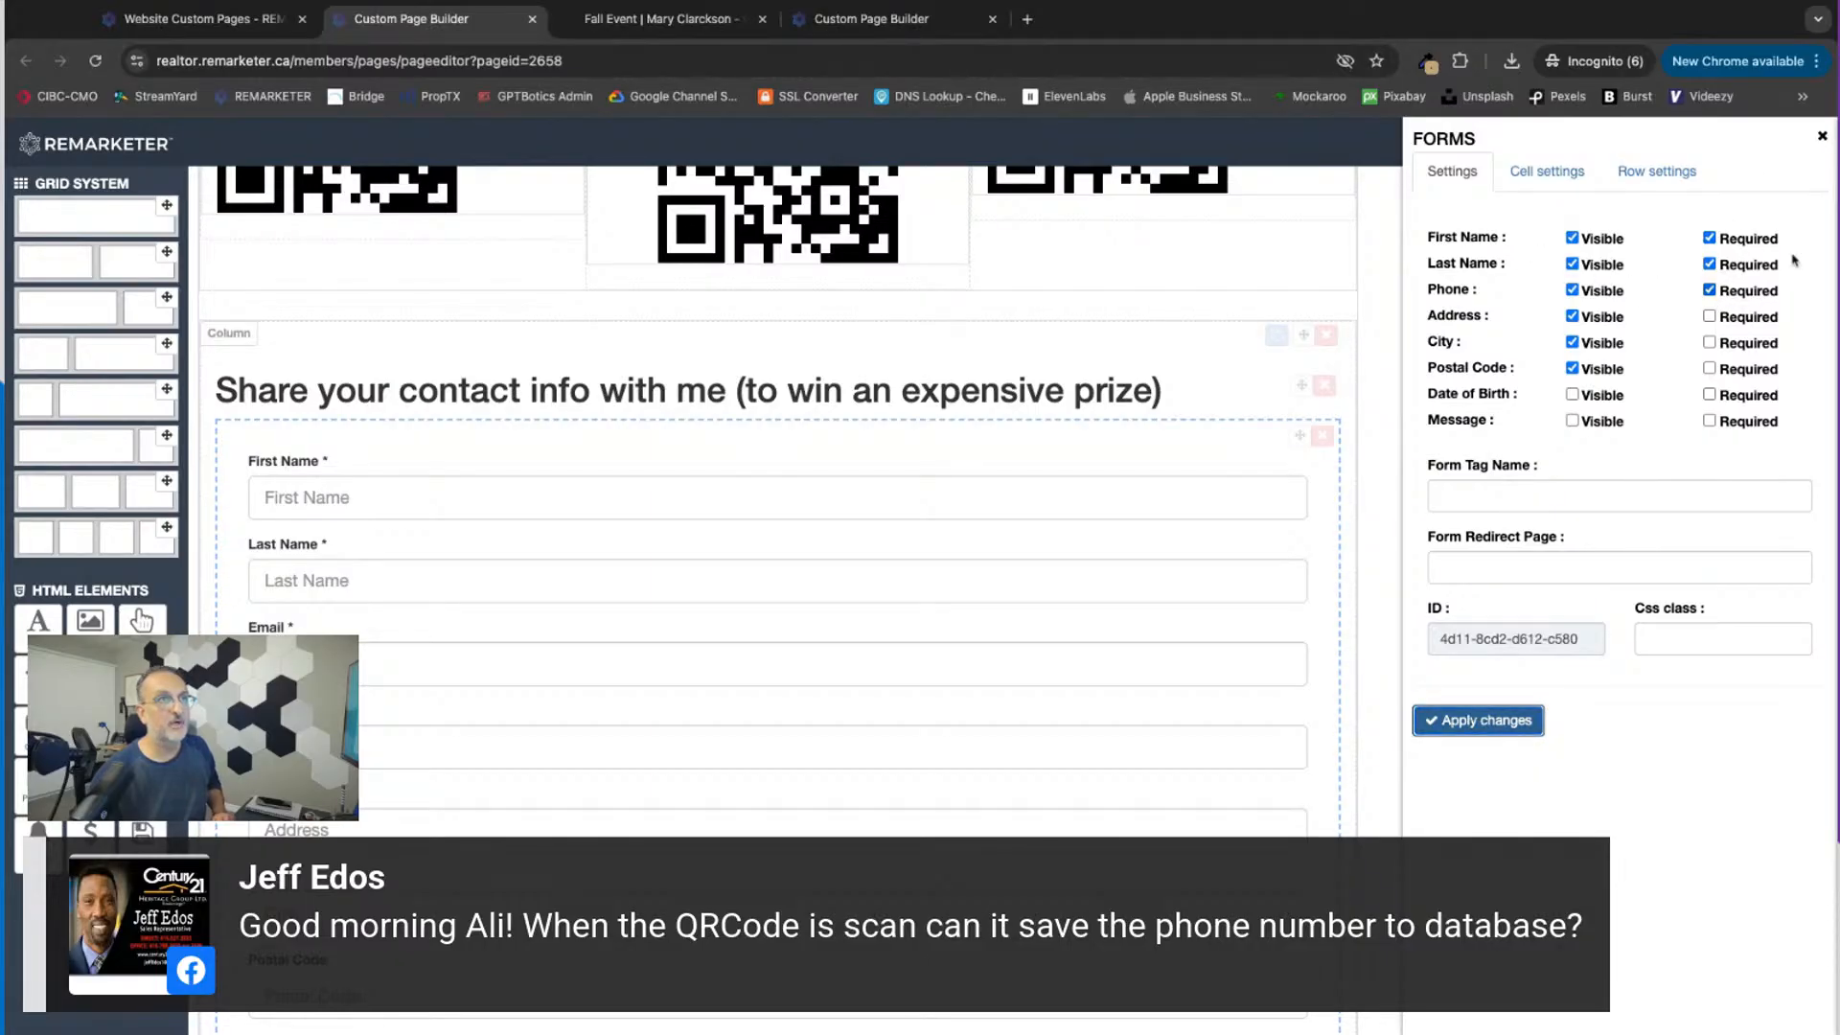
Step: Make the form's Phone field optional, apply the change and save the page
left_click(1709, 291)
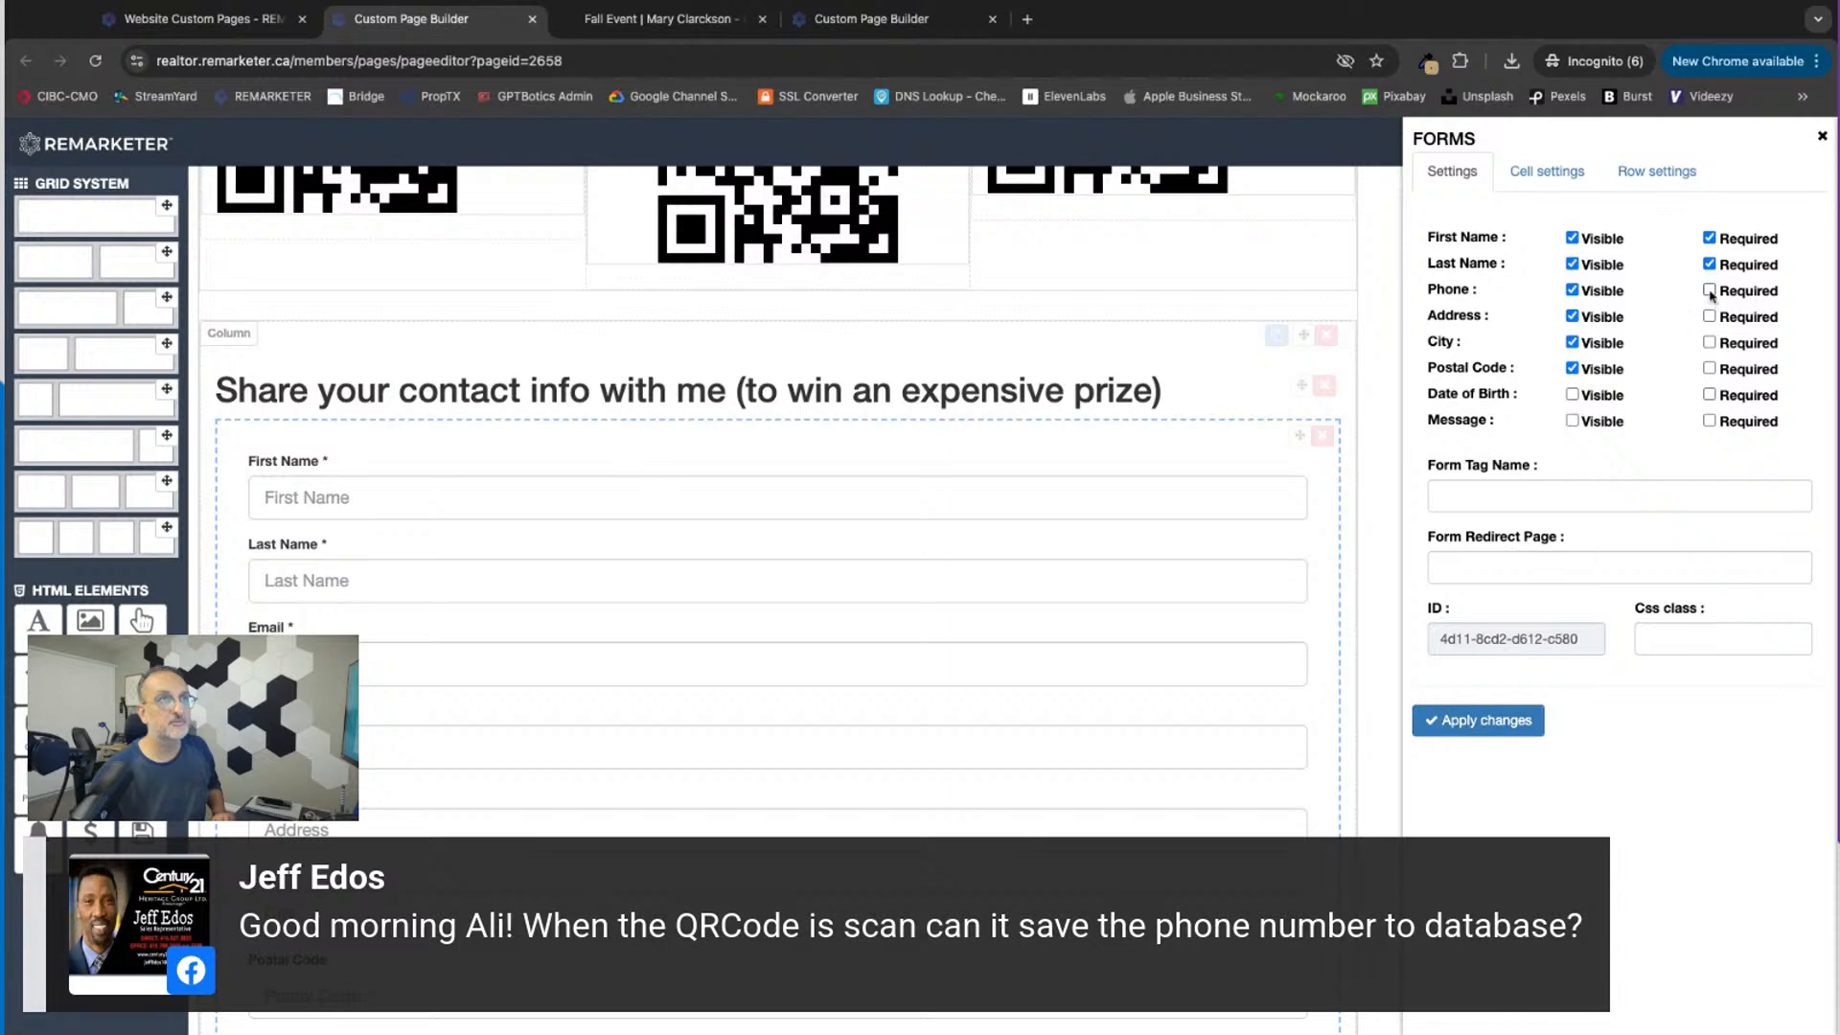
left_click(1456, 723)
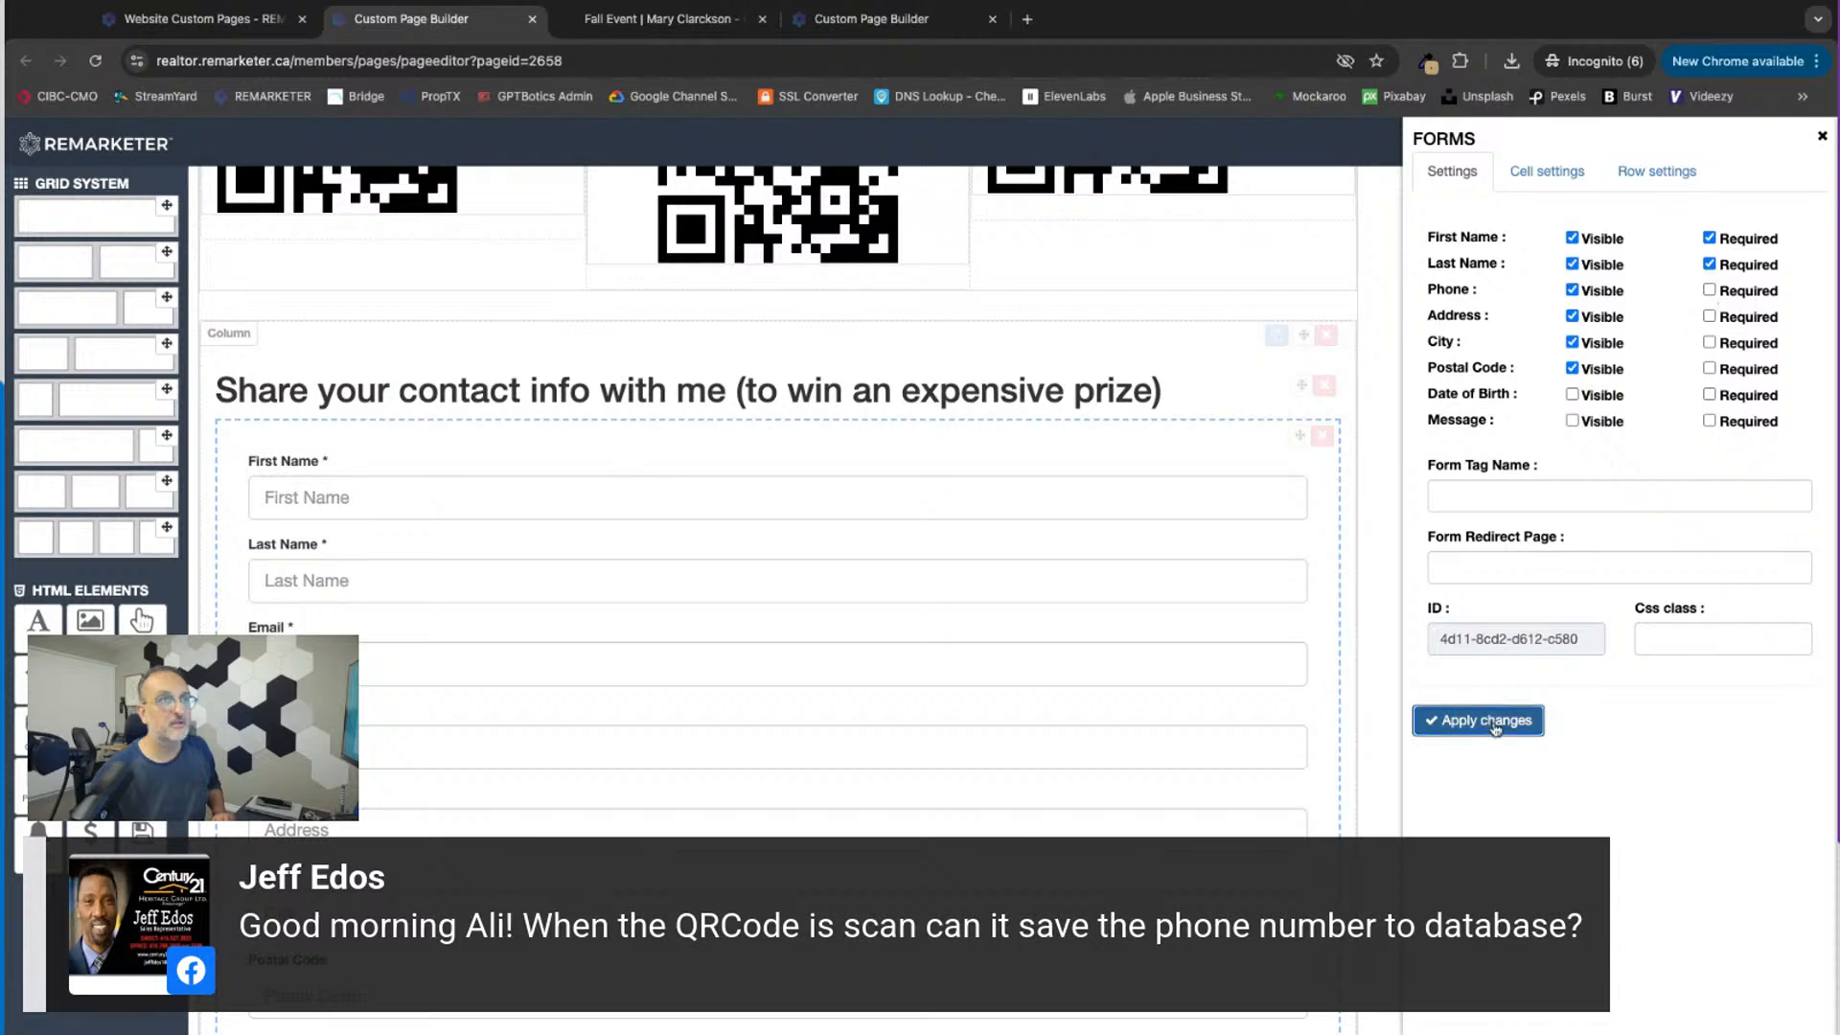
left_click(1824, 134)
left_click(1795, 142)
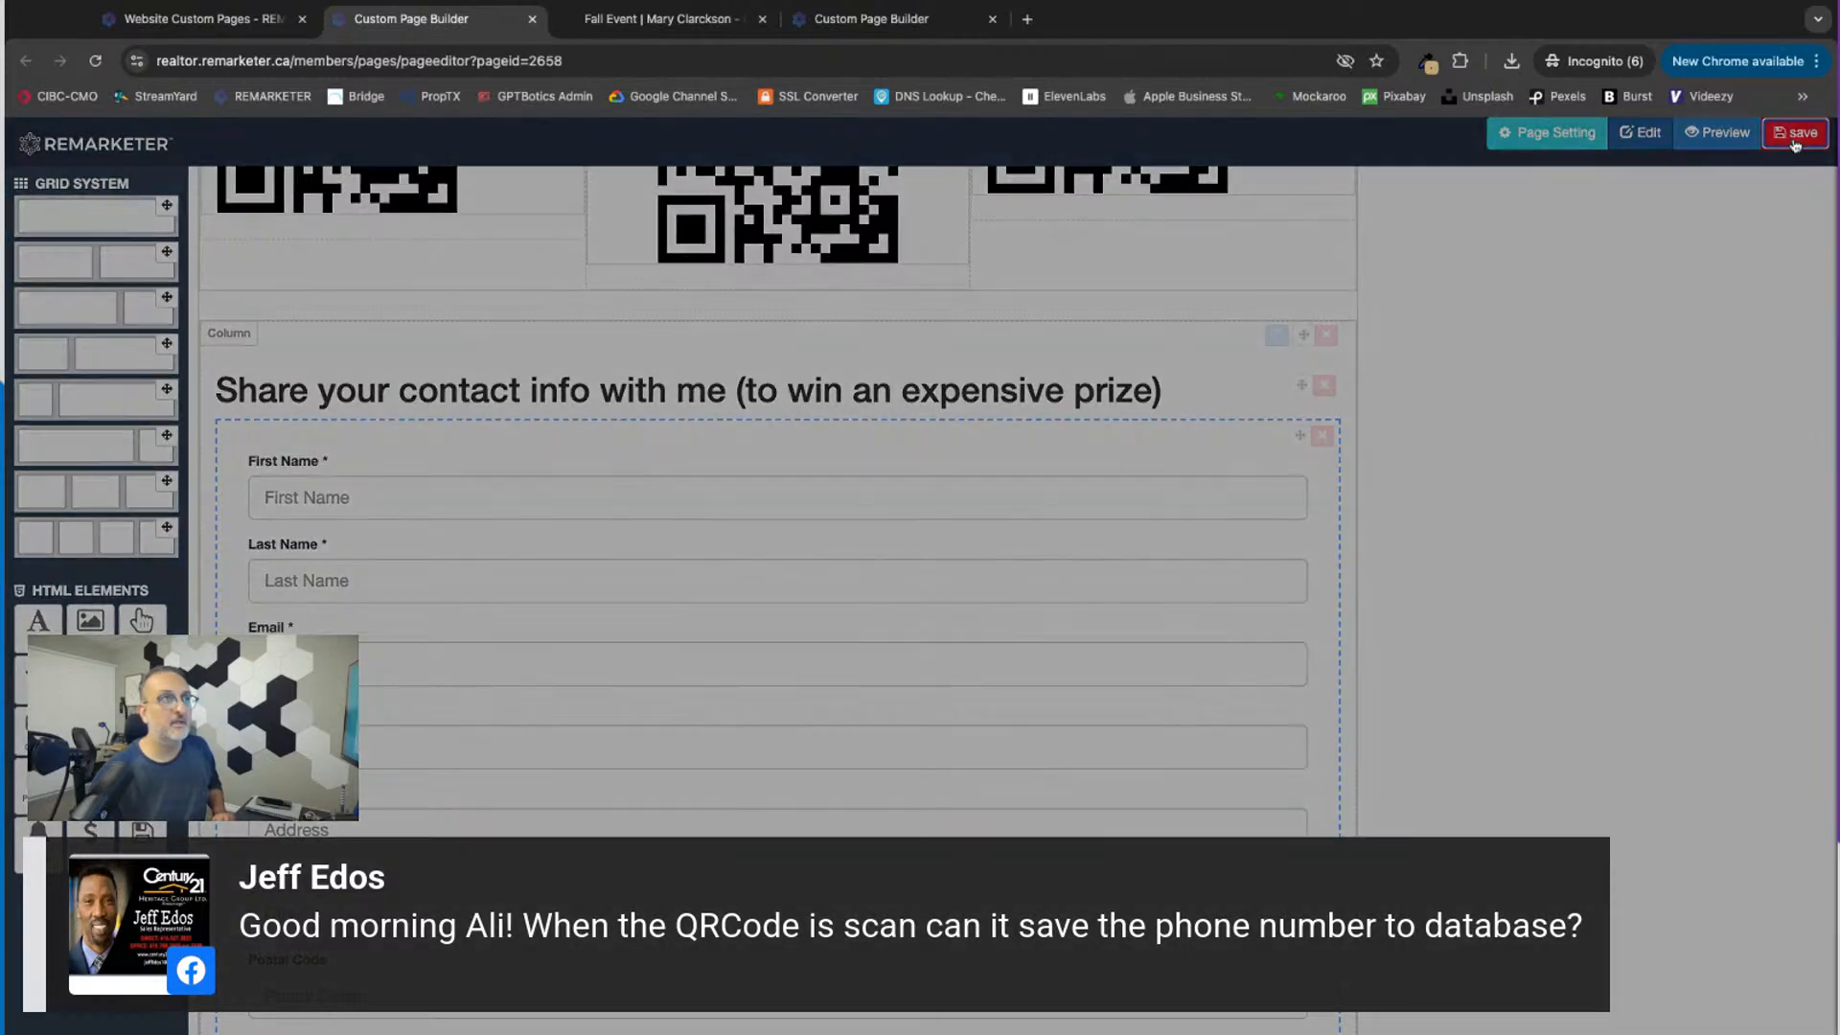
key("Return")
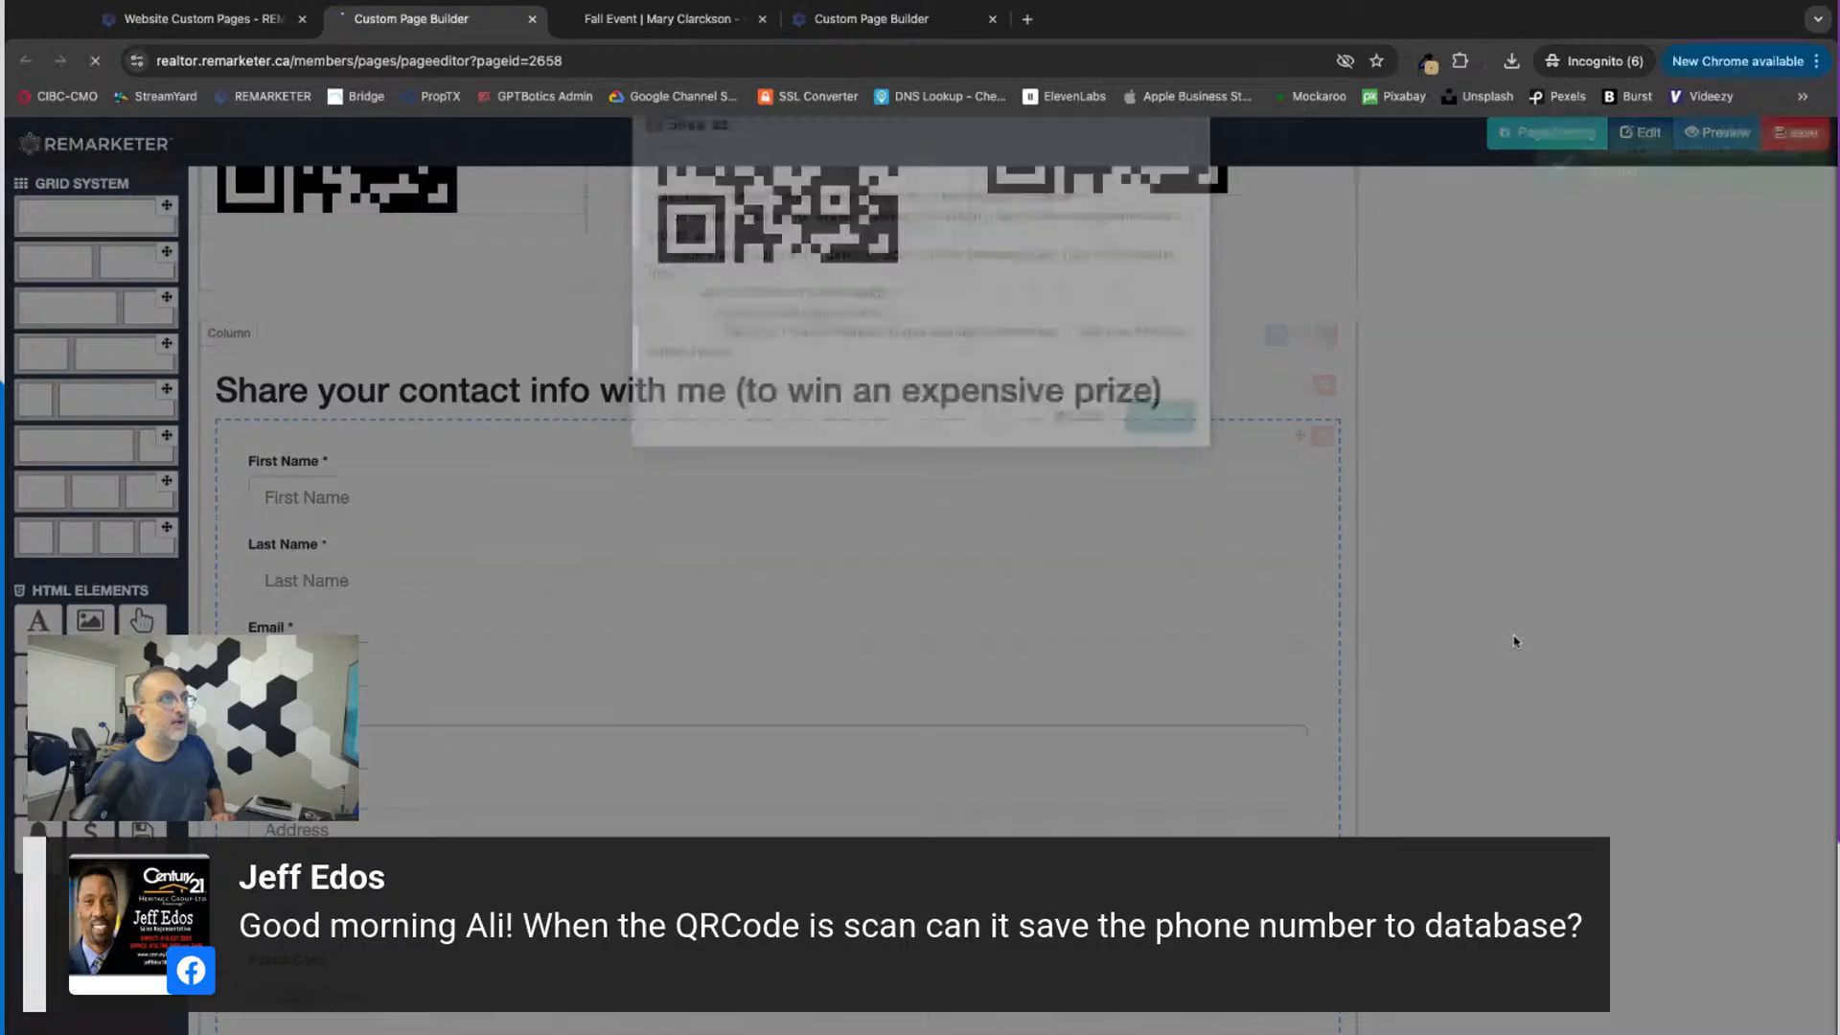
Step: Review the contact form in the page builder and, after reloading, beneath the QR codes on the live Fall Event page
scroll(782, 303, "down", 12)
scroll(782, 303, "up", 3)
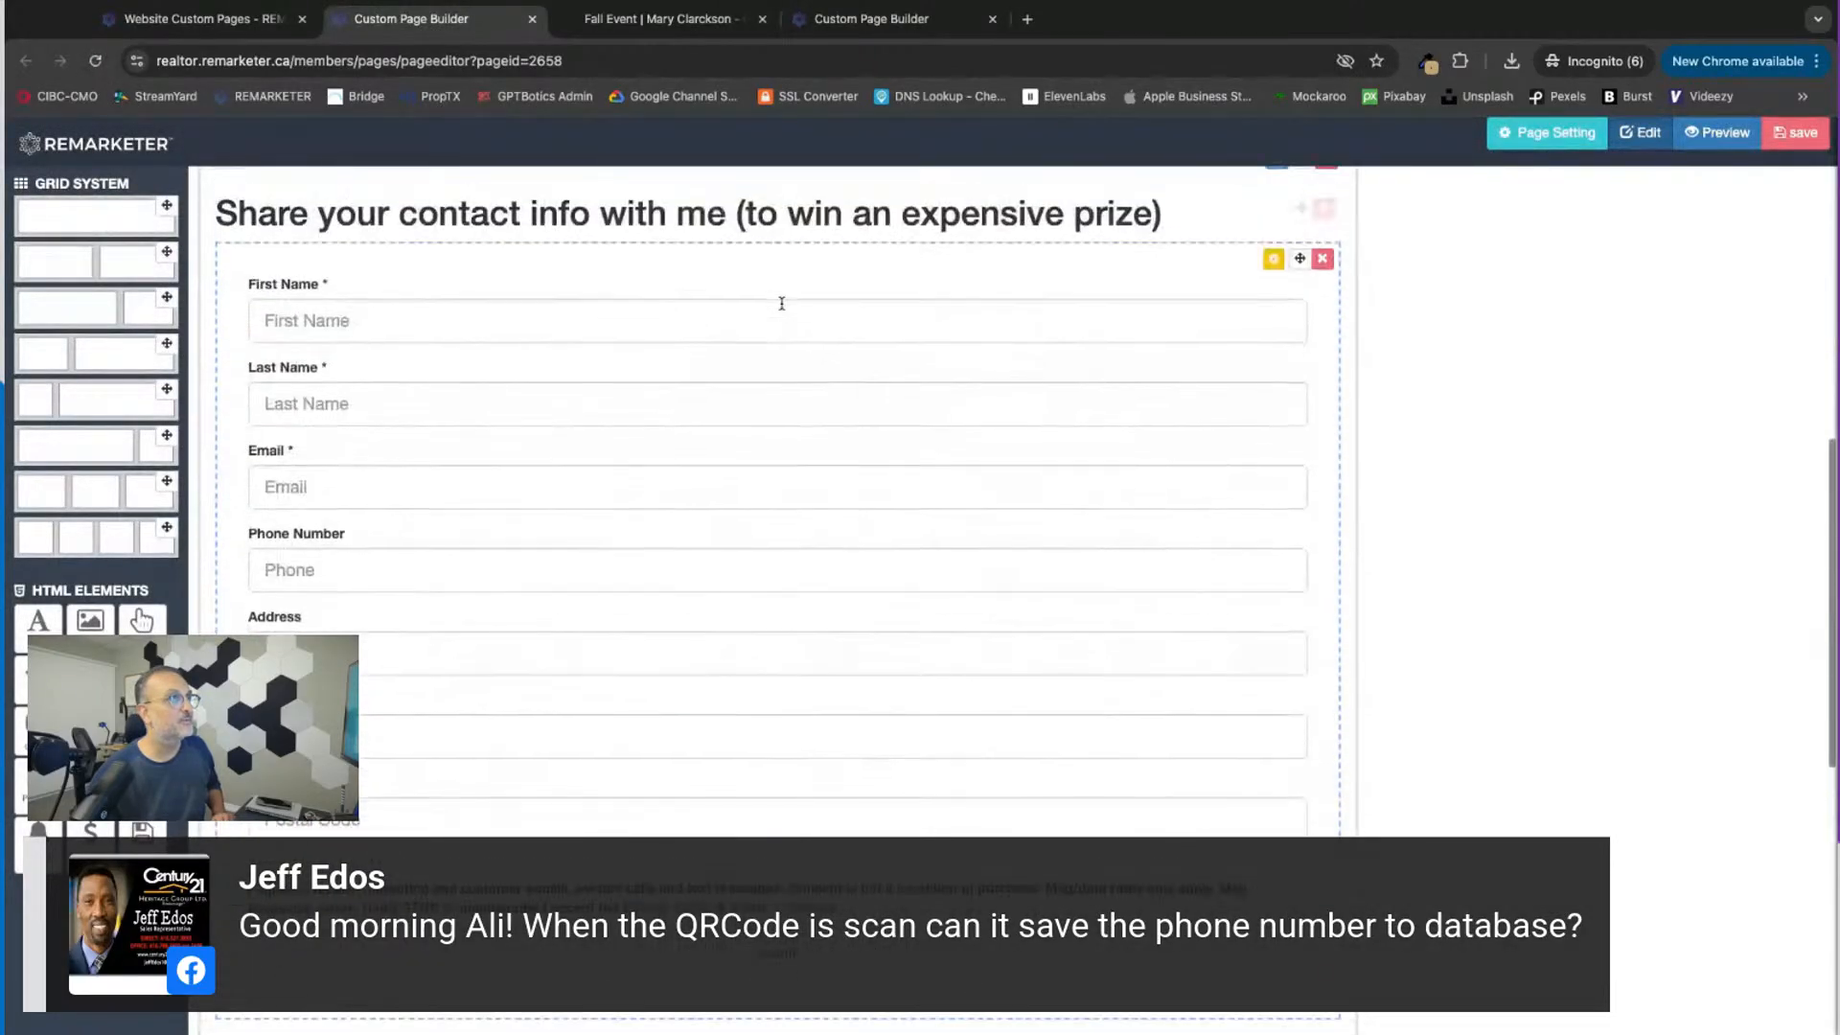
left_click(661, 19)
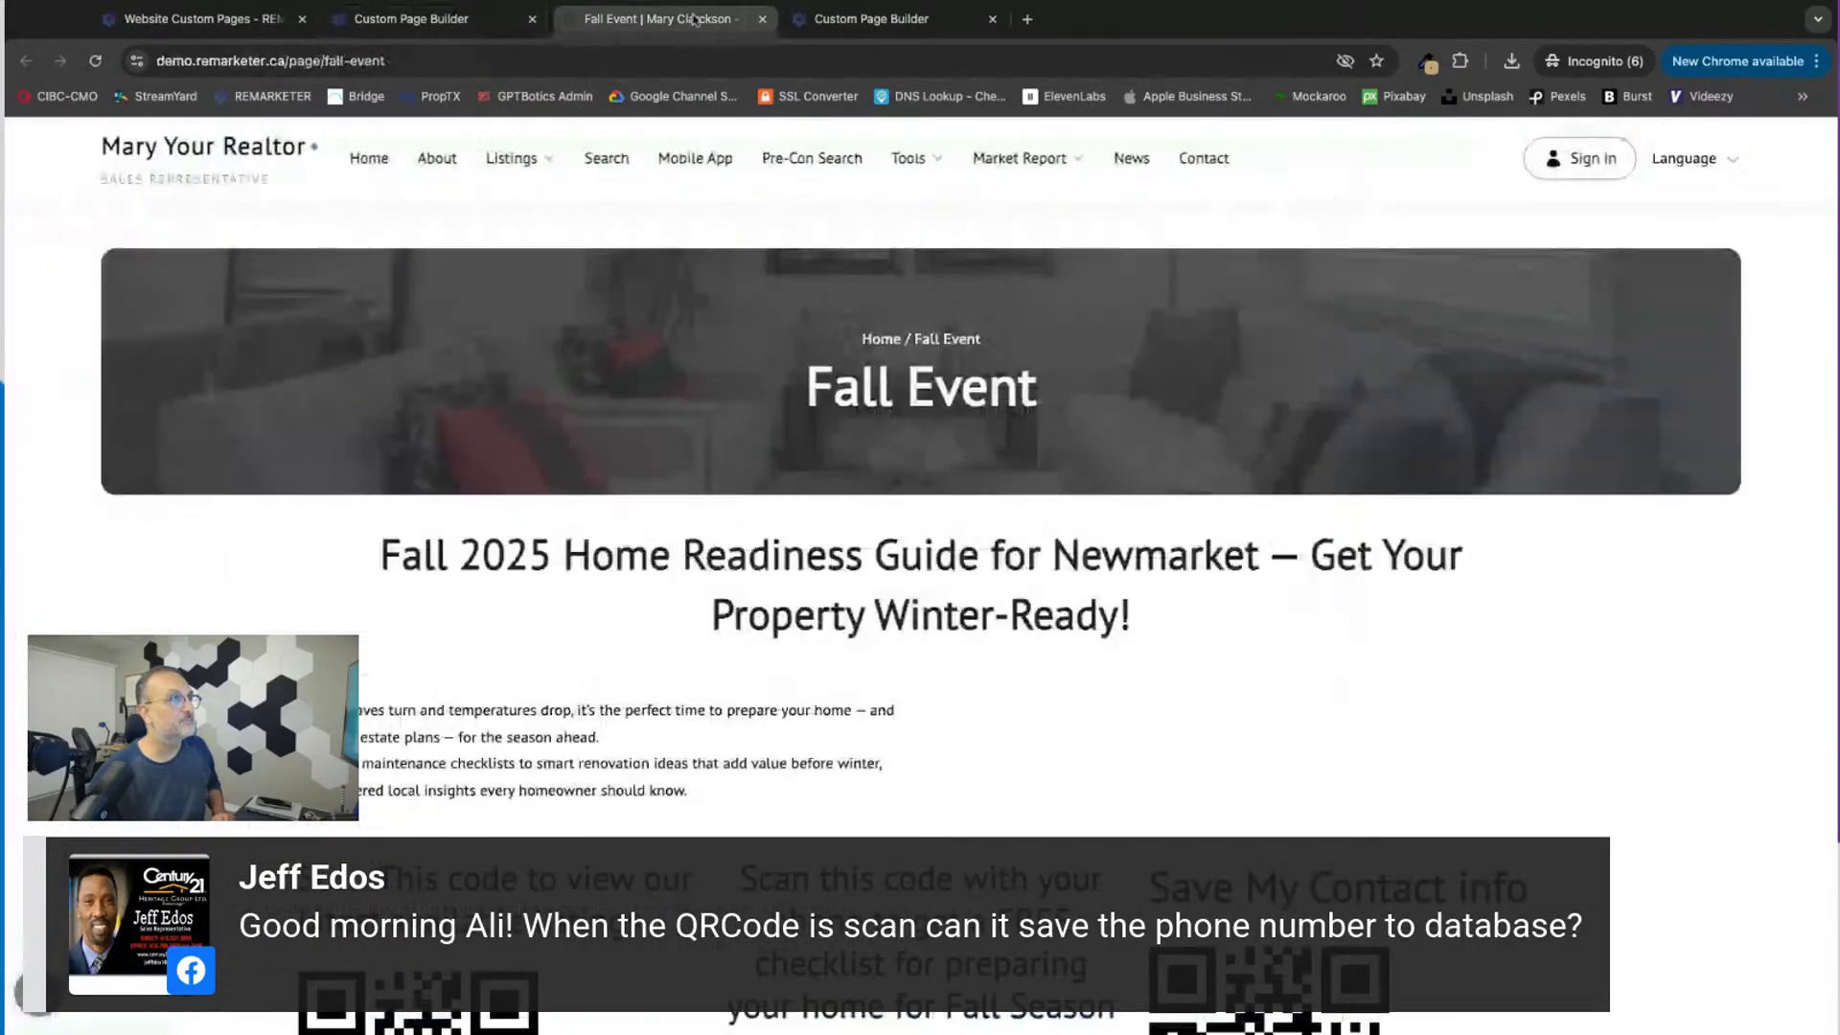
left_click(95, 61)
scroll(414, 736, "down", 2)
scroll(414, 736, "down", 4)
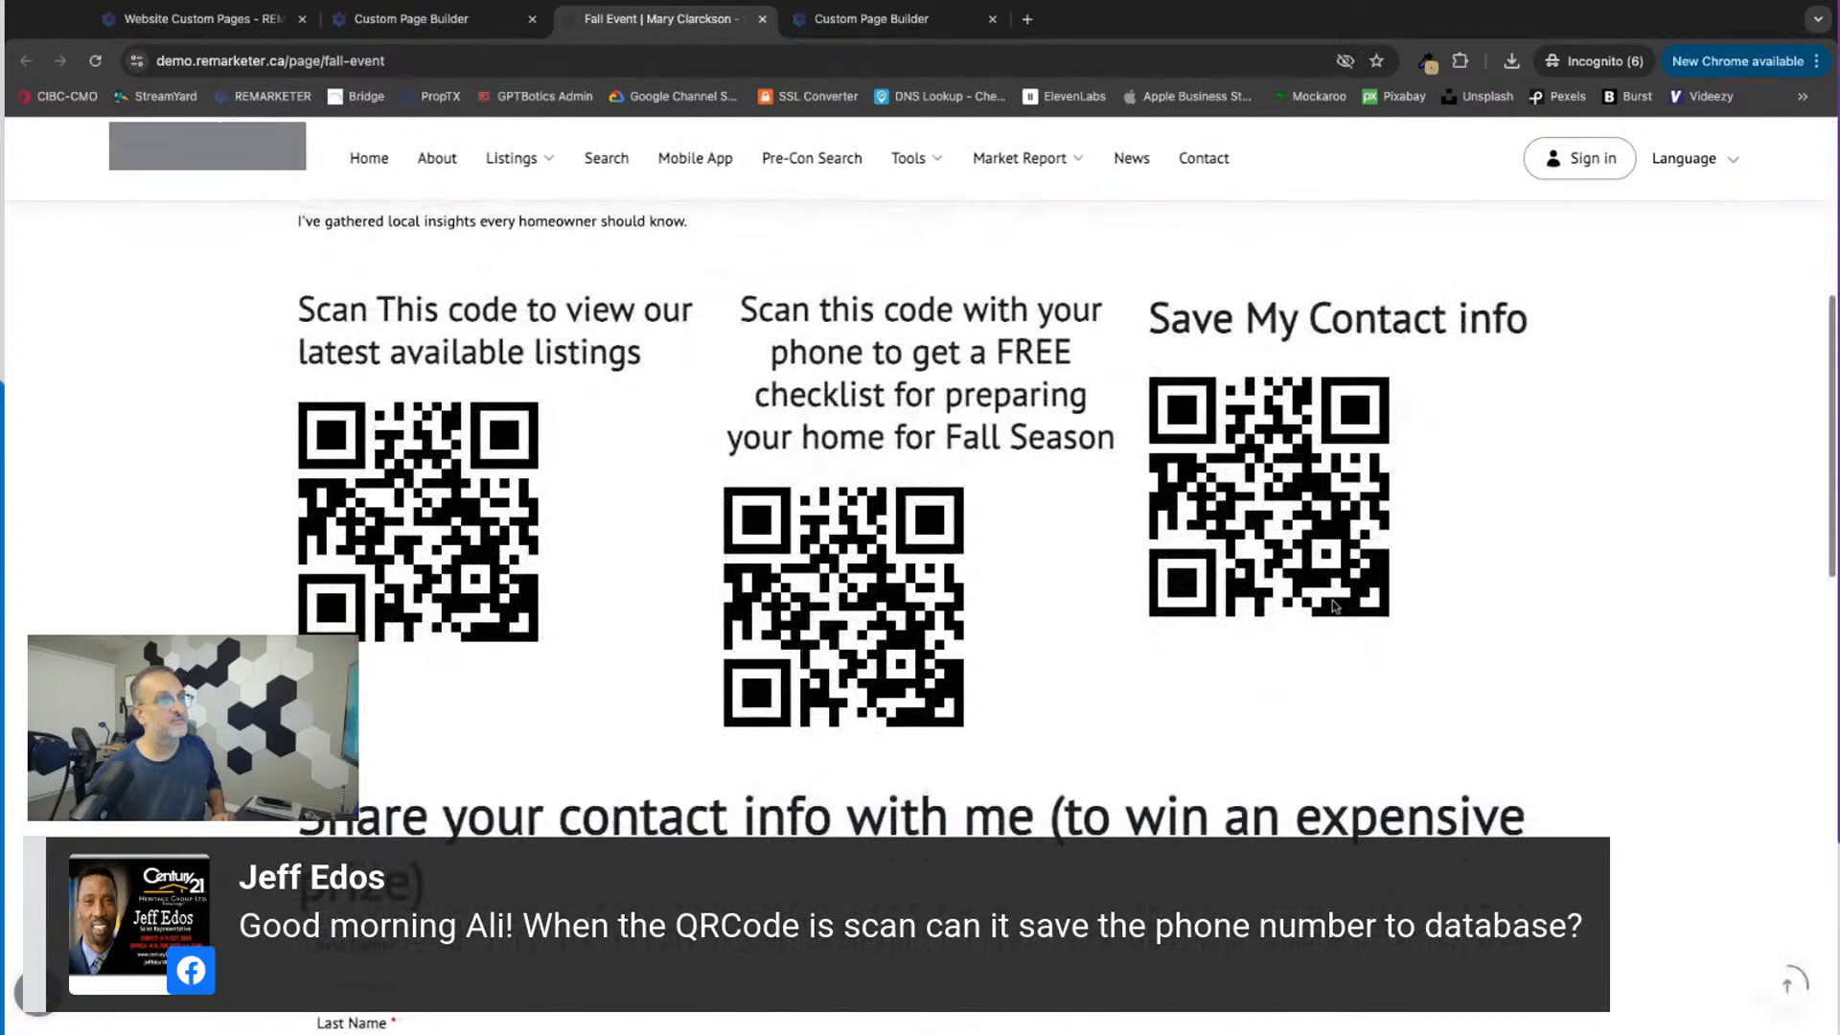
scroll(781, 874, "down", 4)
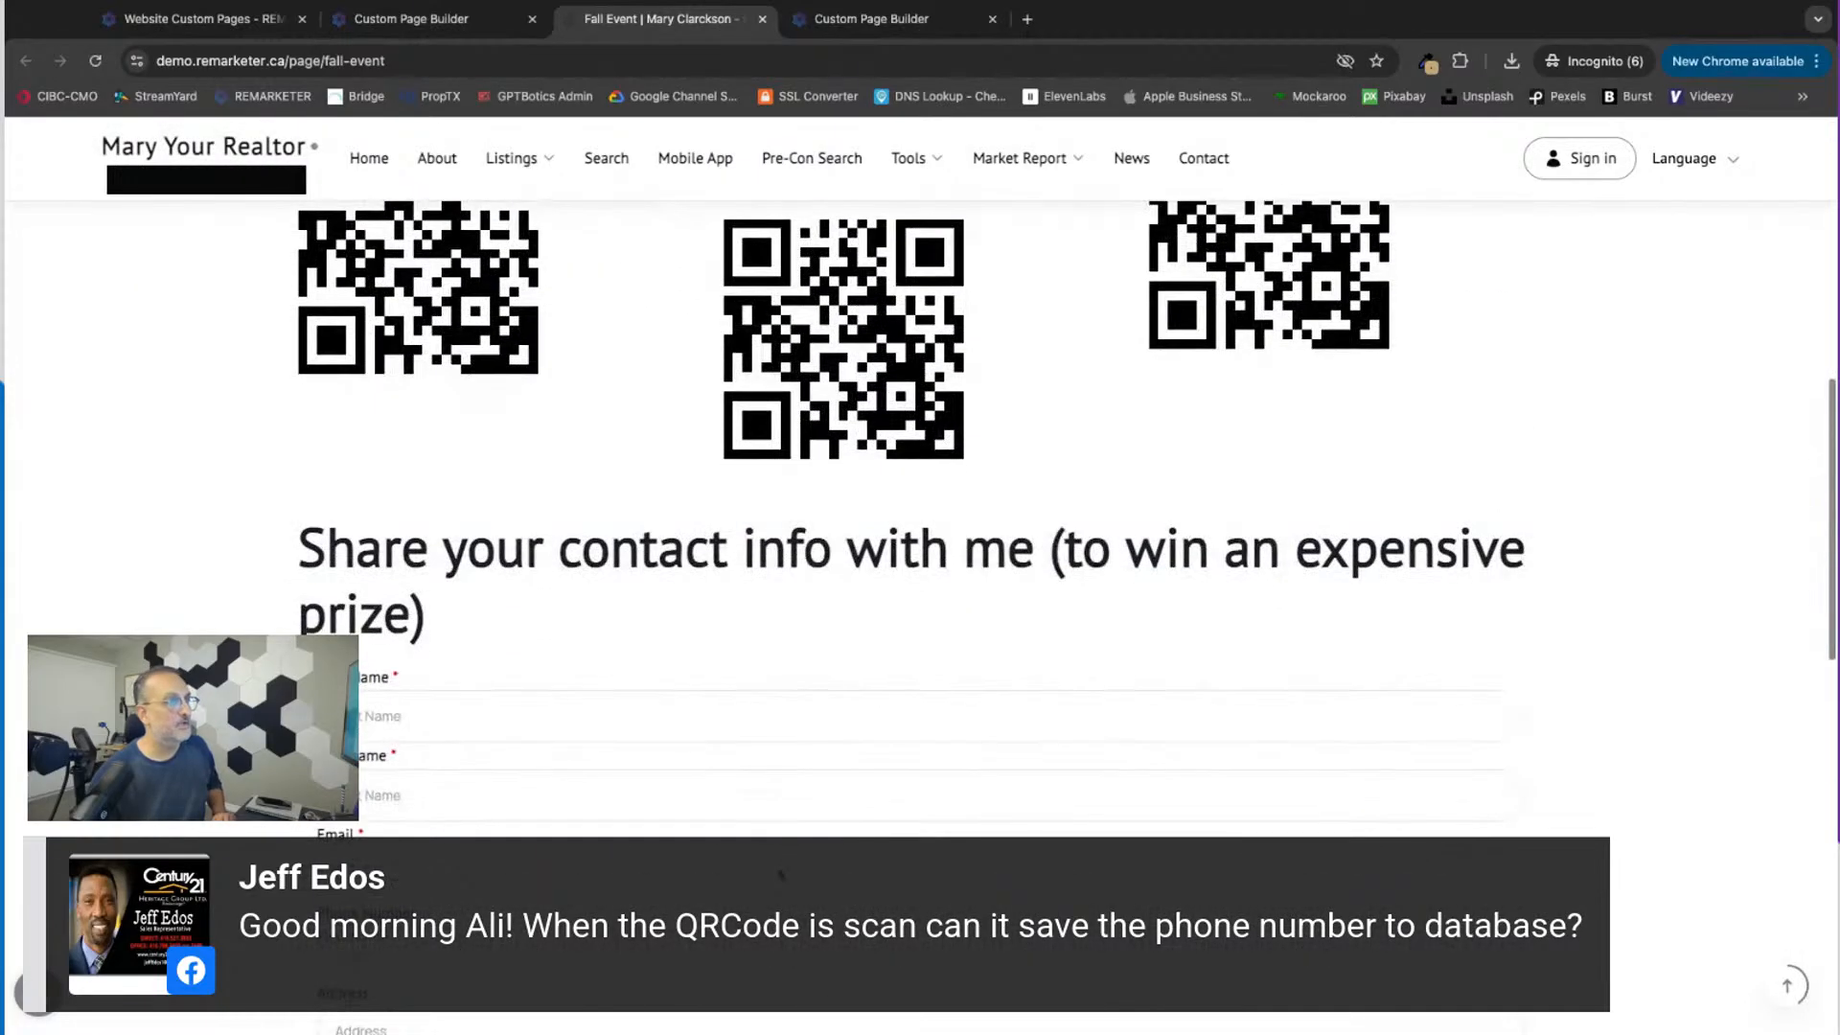
scroll(781, 874, "down", 4)
scroll(920, 518, "up", 2)
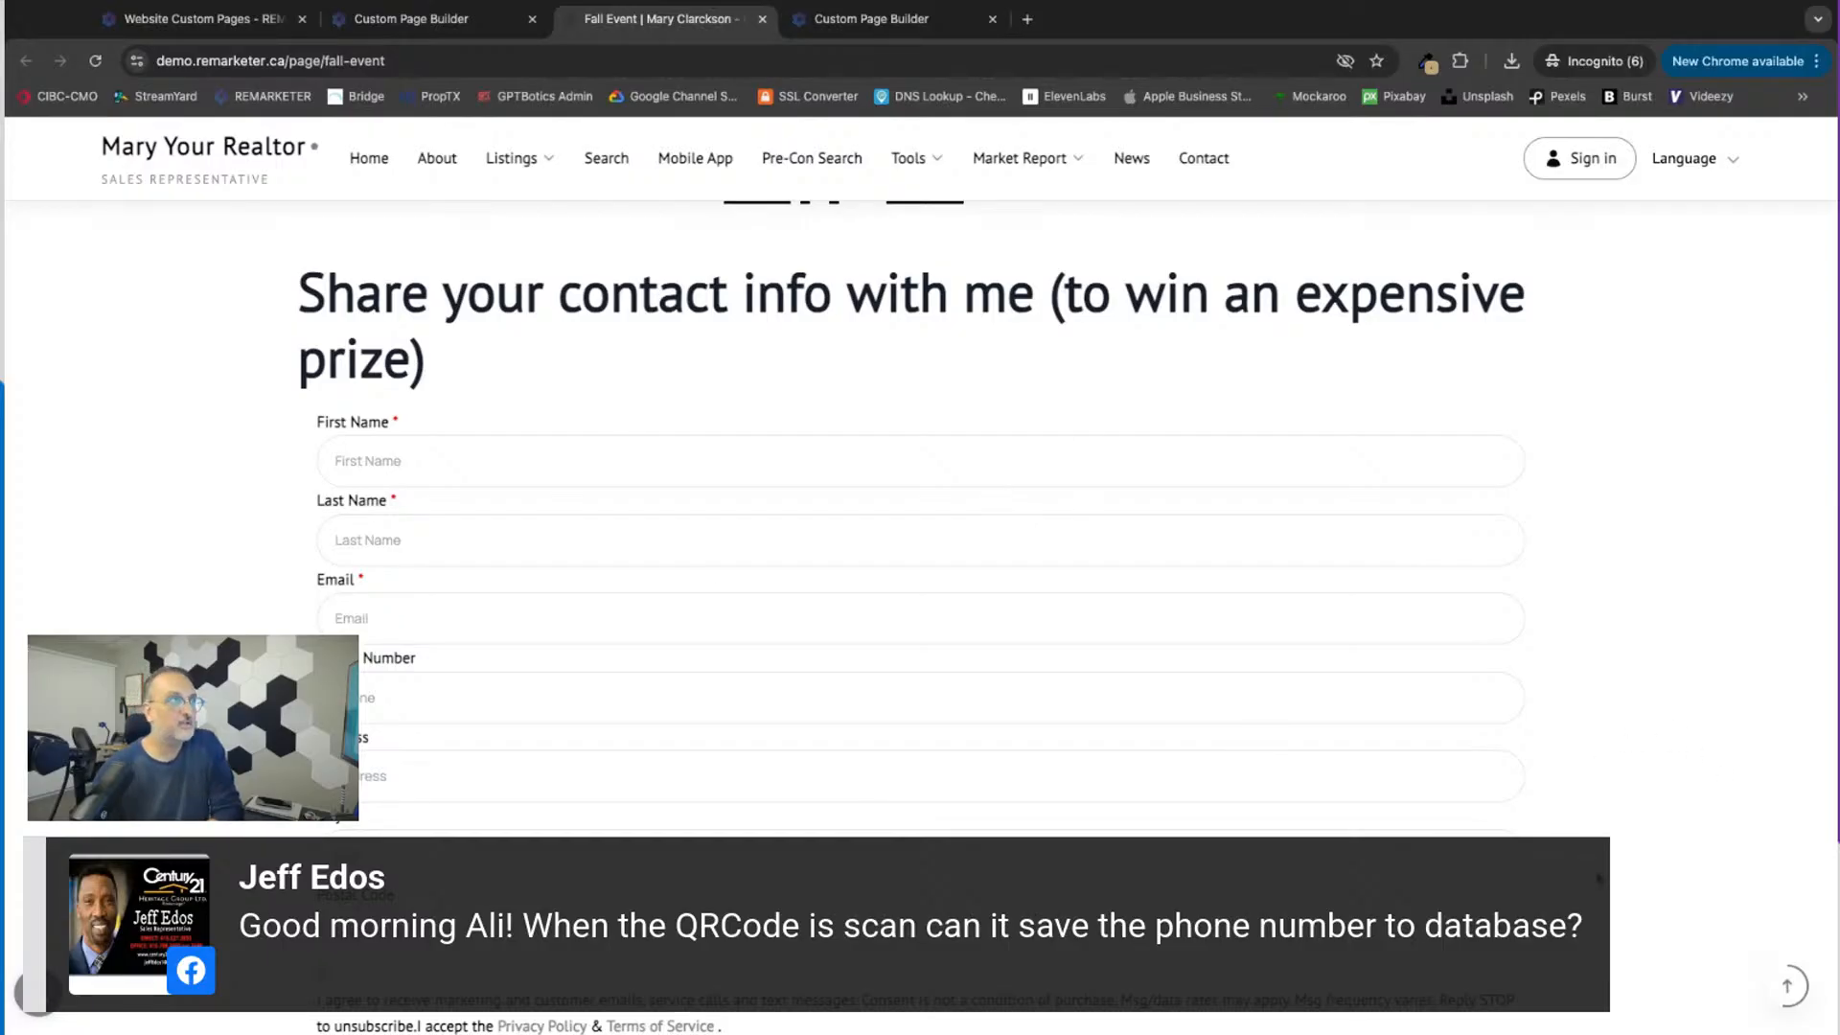
scroll(715, 329, "down", 1)
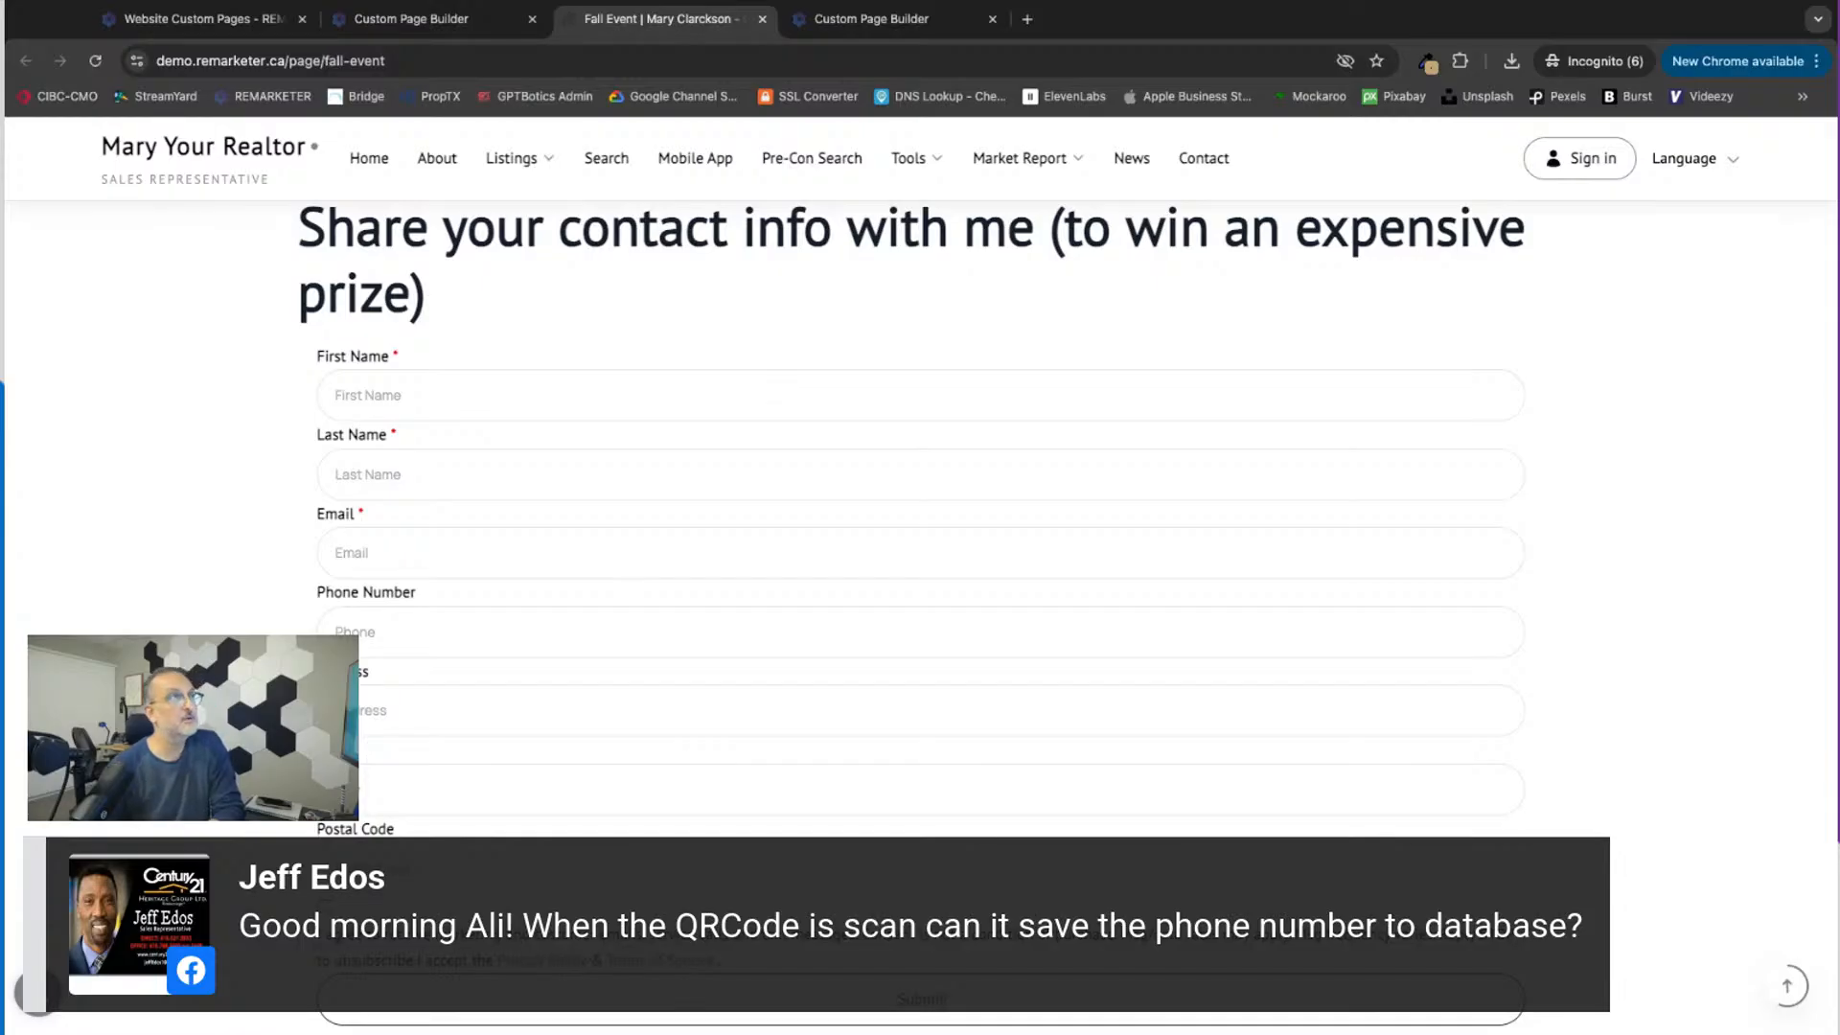
left_click(397, 20)
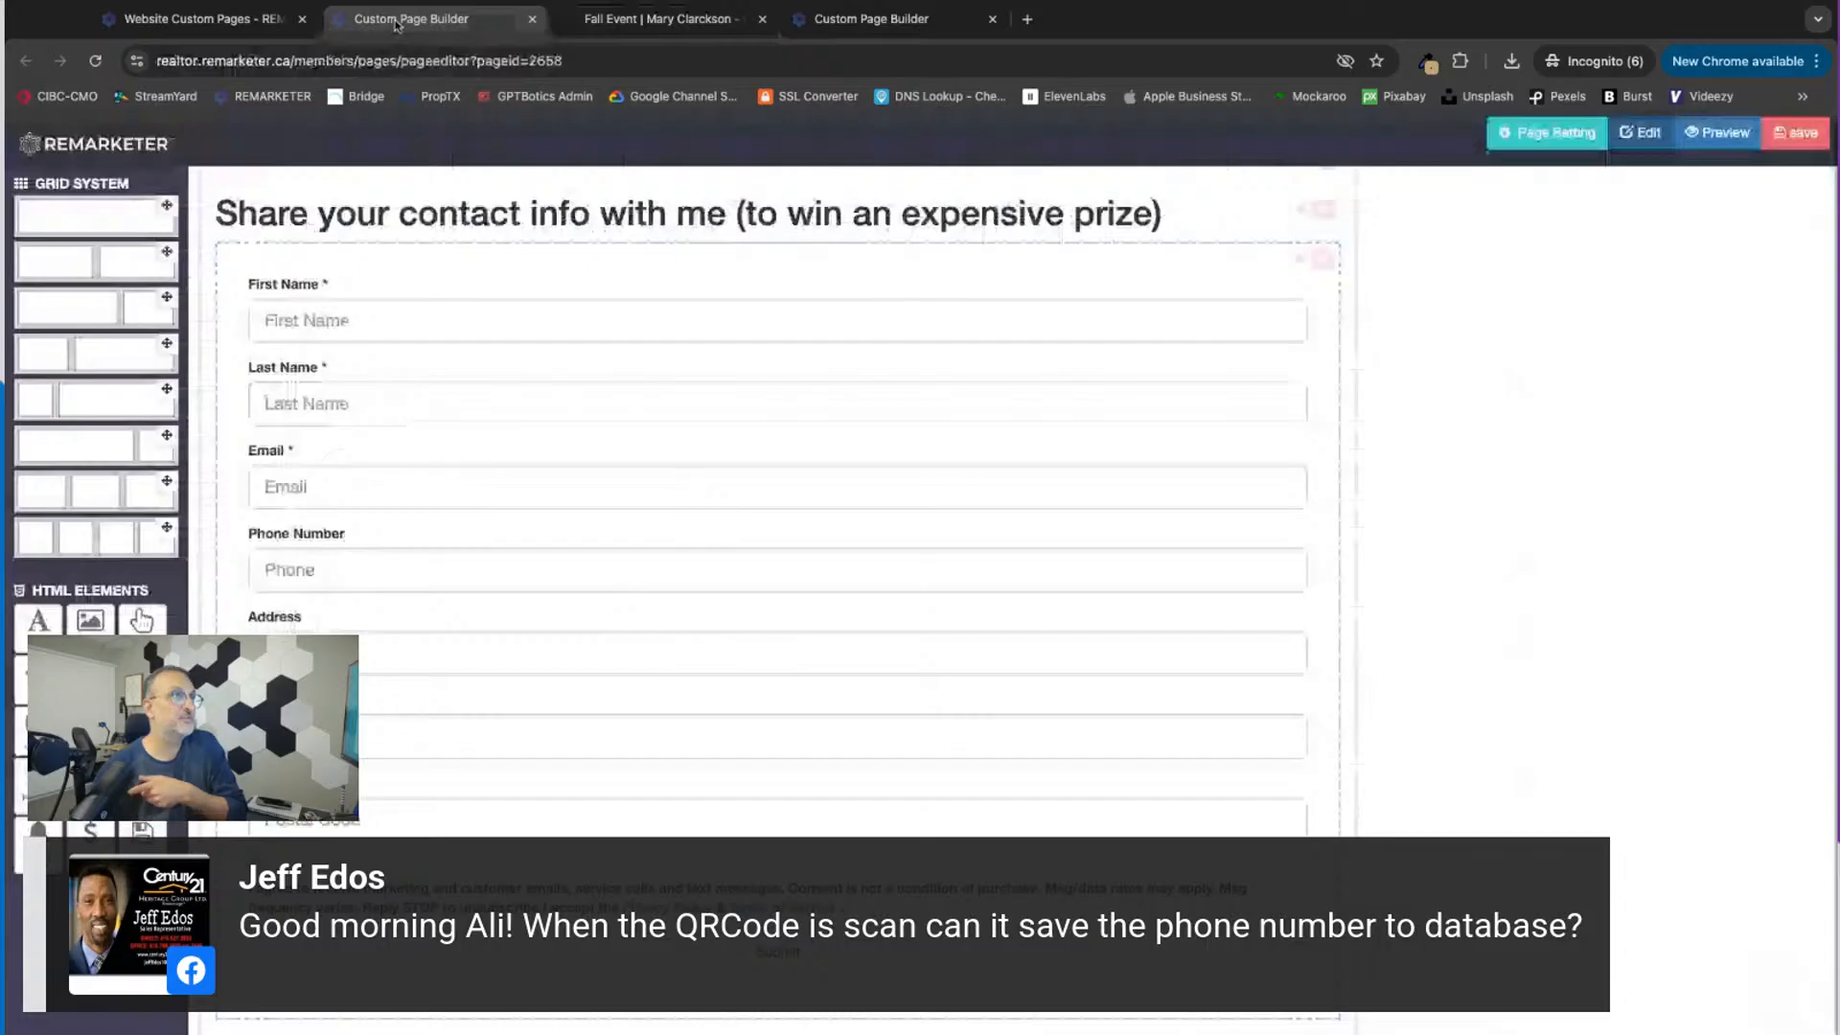
left_click(657, 19)
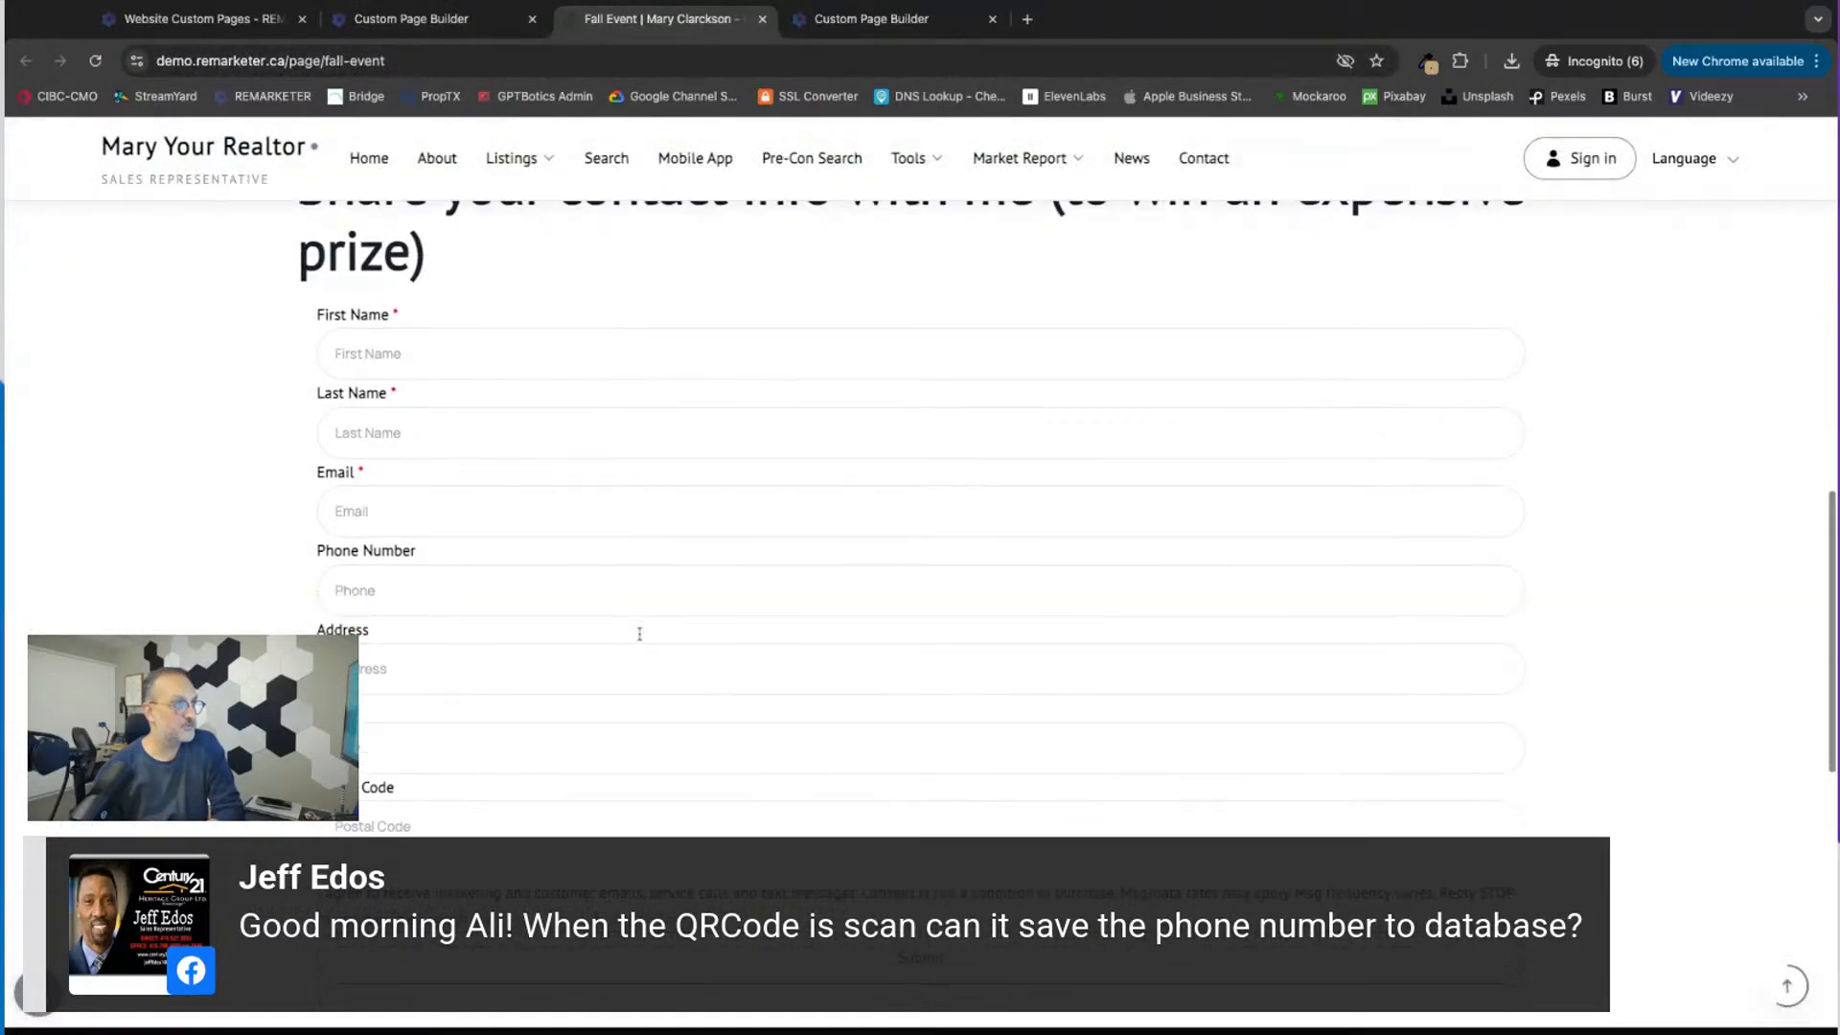
scroll(652, 619, "up", 1)
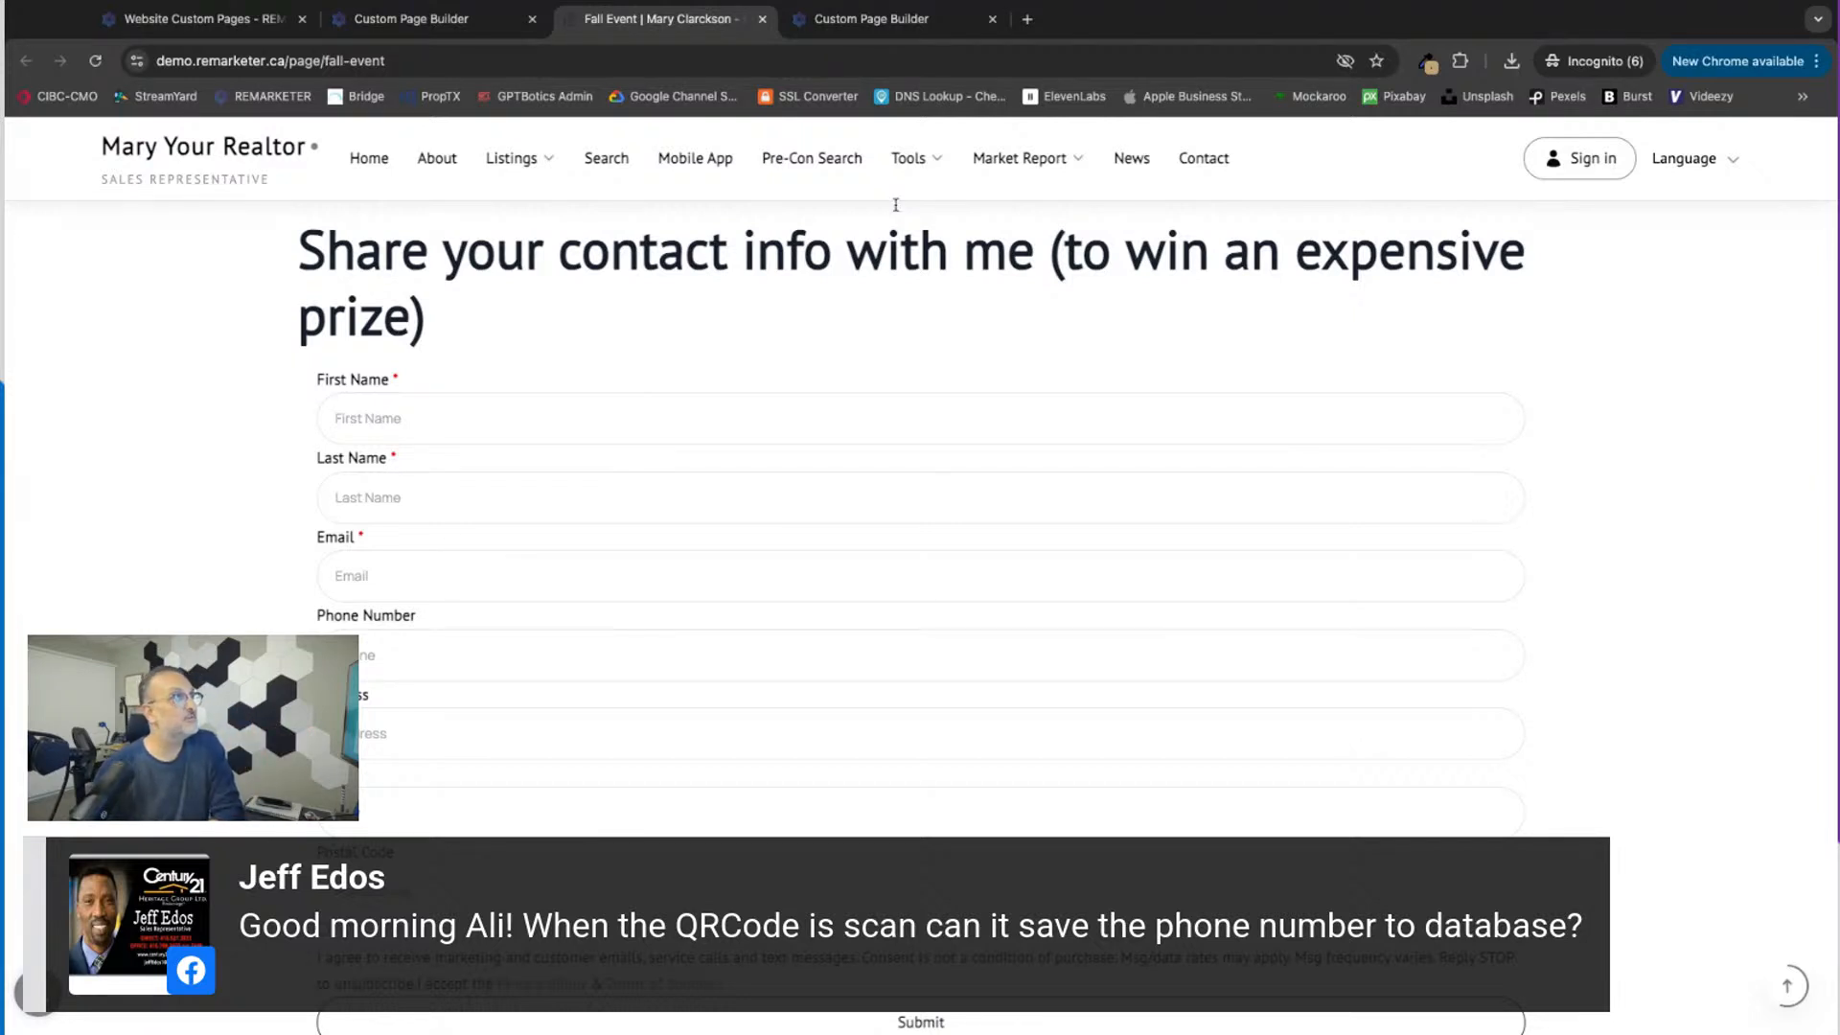
mouse_move(524, 135)
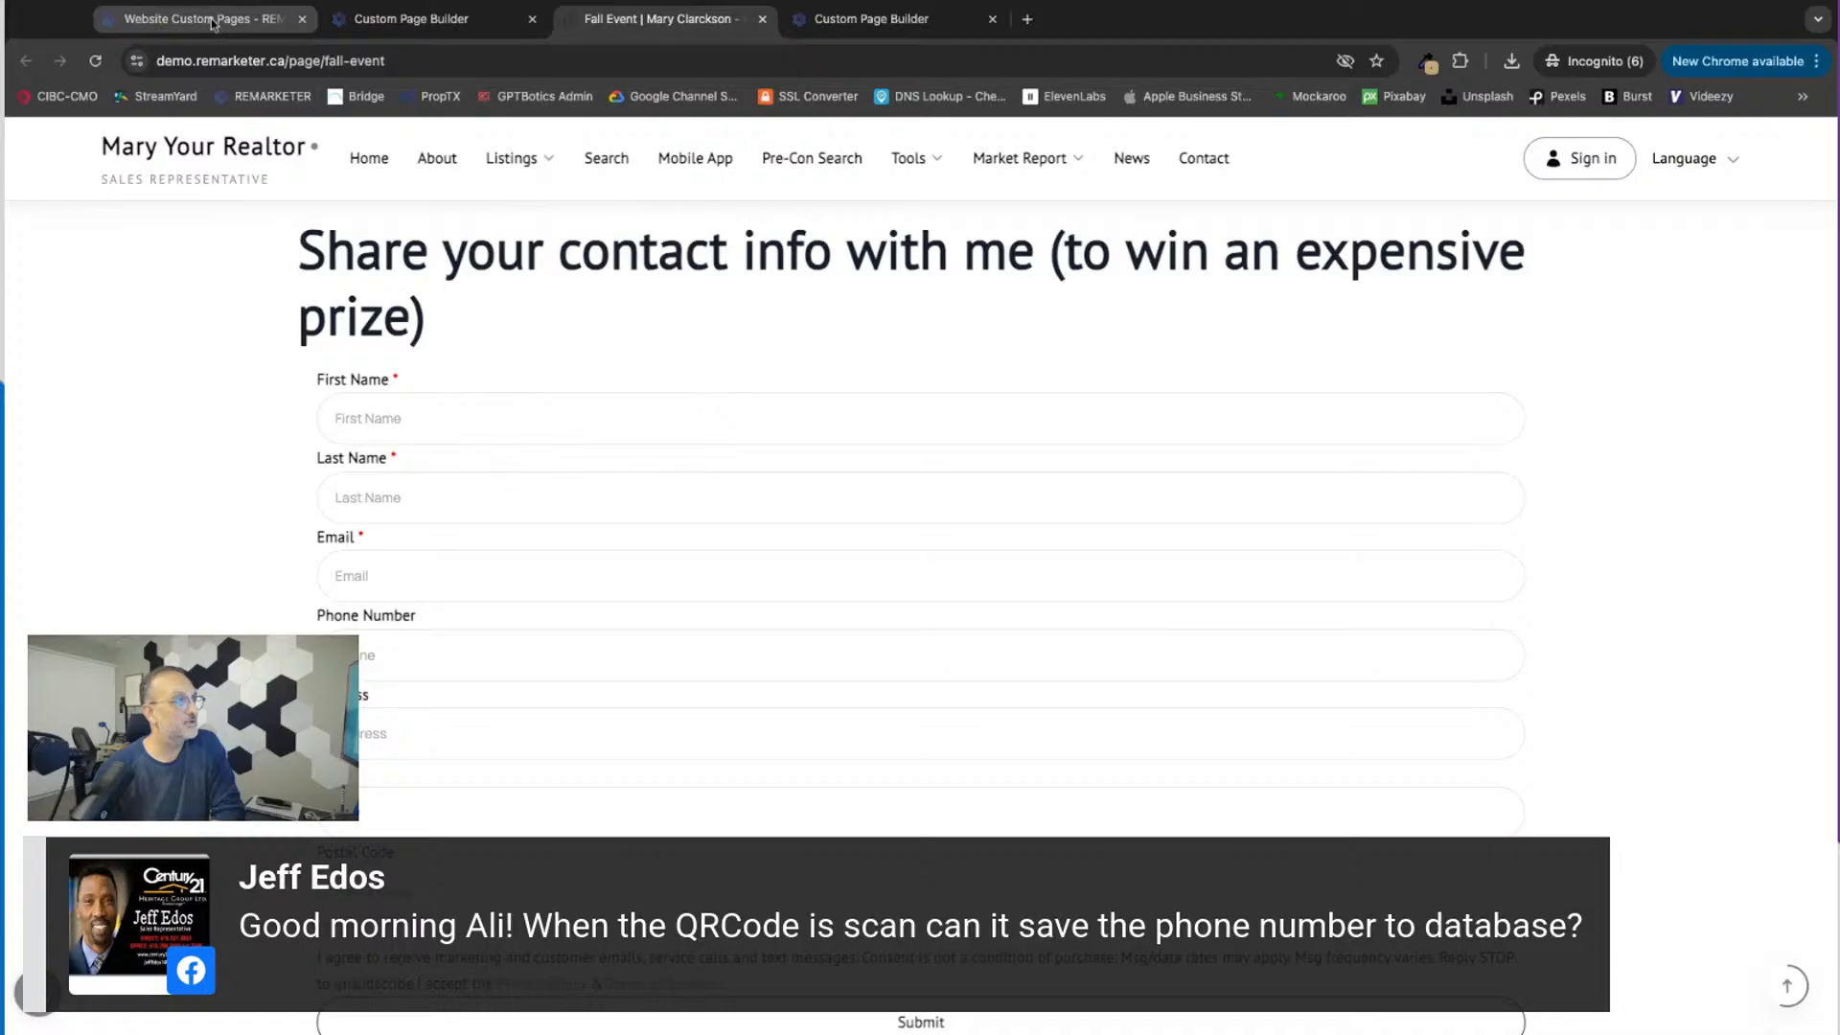